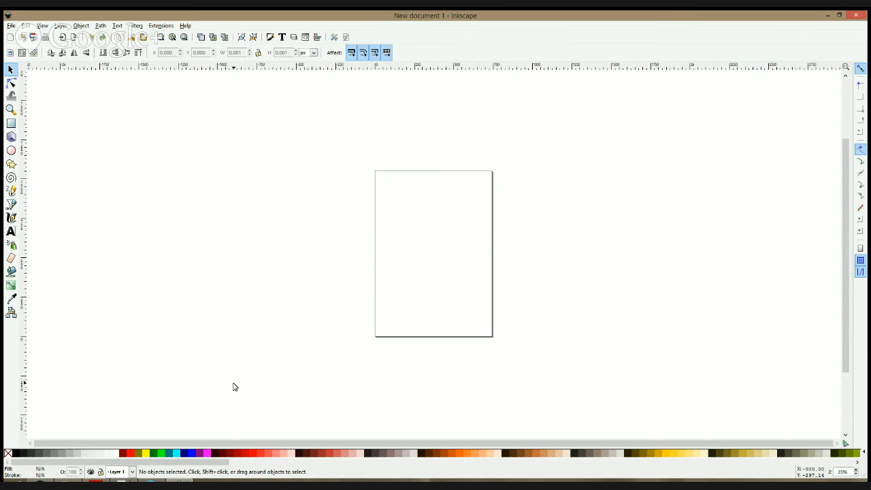
- Draw a circle about 575 px across beside the page and fill it with the orange-brown aa4400
click(11, 151)
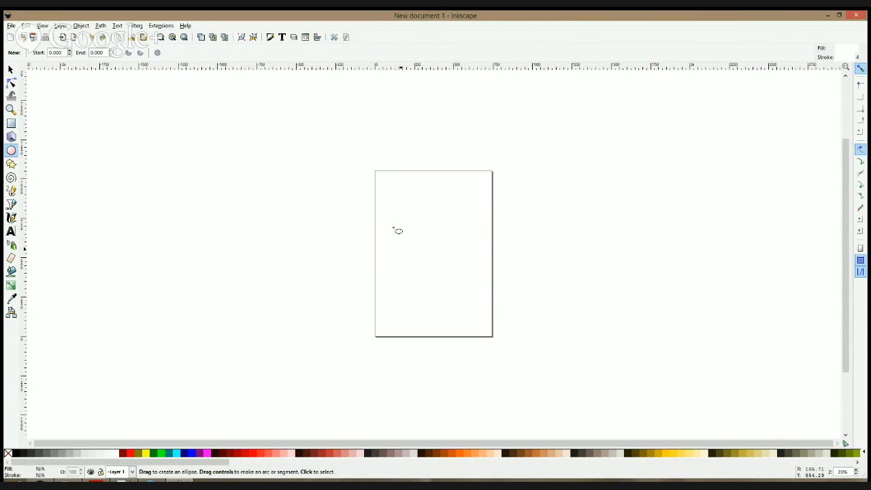
drag(305, 151, 475, 159)
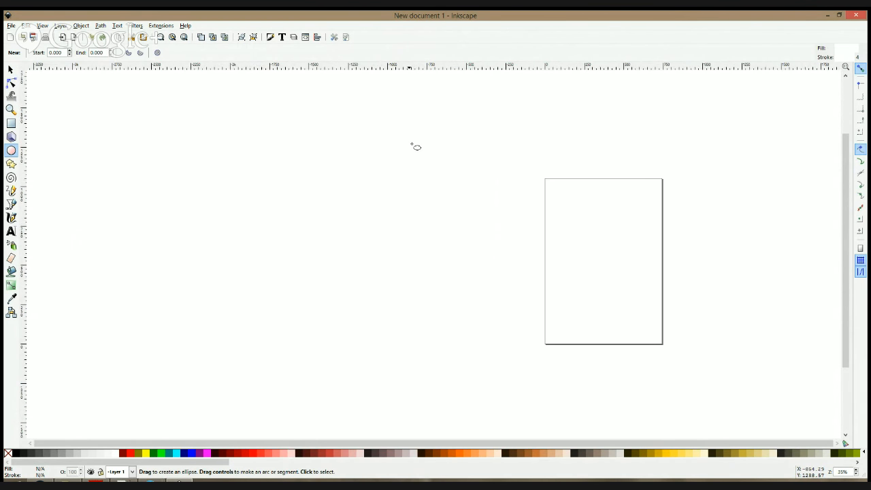
drag(383, 131, 486, 224)
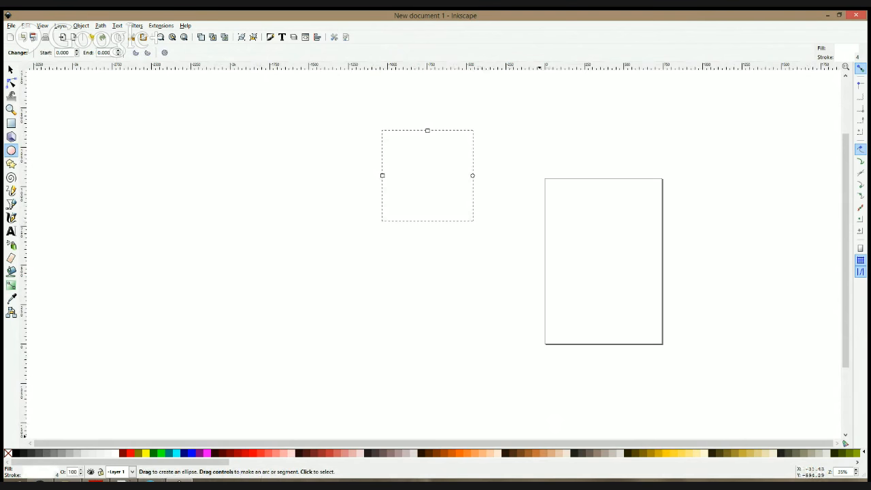
click(449, 454)
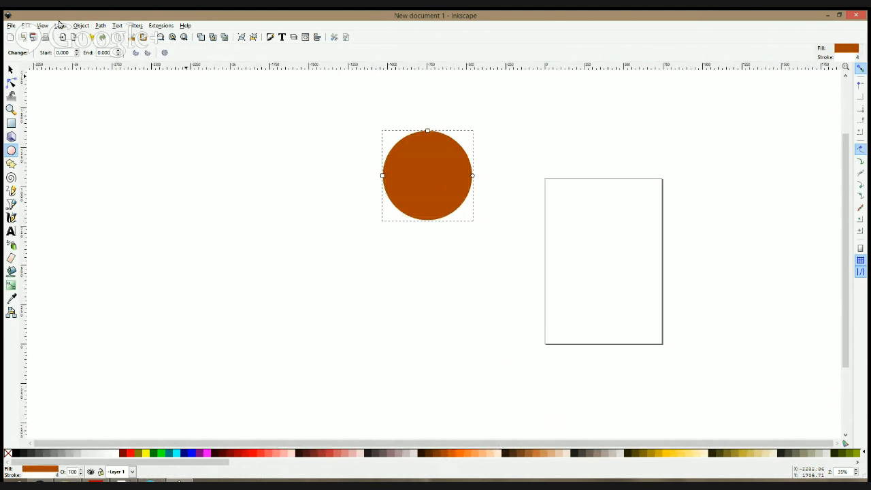
- Flatten the circle into a wide ellipse and scale it down proportionally to about 538 by 426 px
click(10, 82)
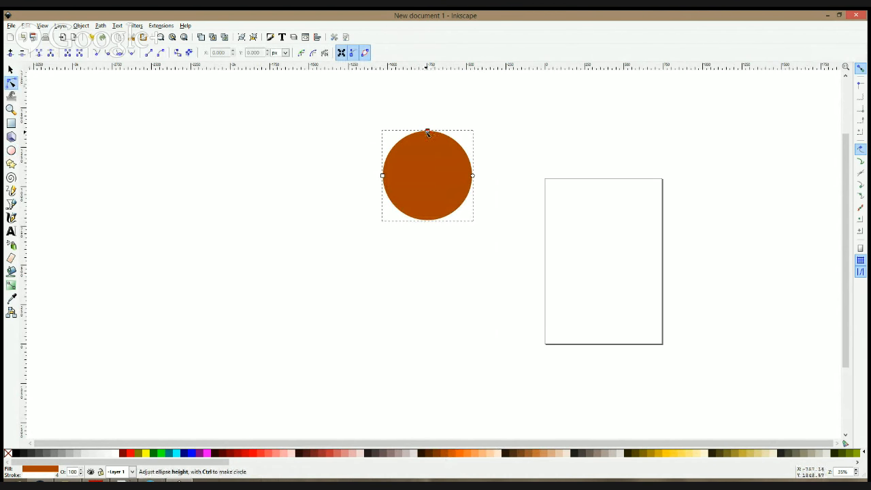
drag(428, 131, 427, 141)
key(s)
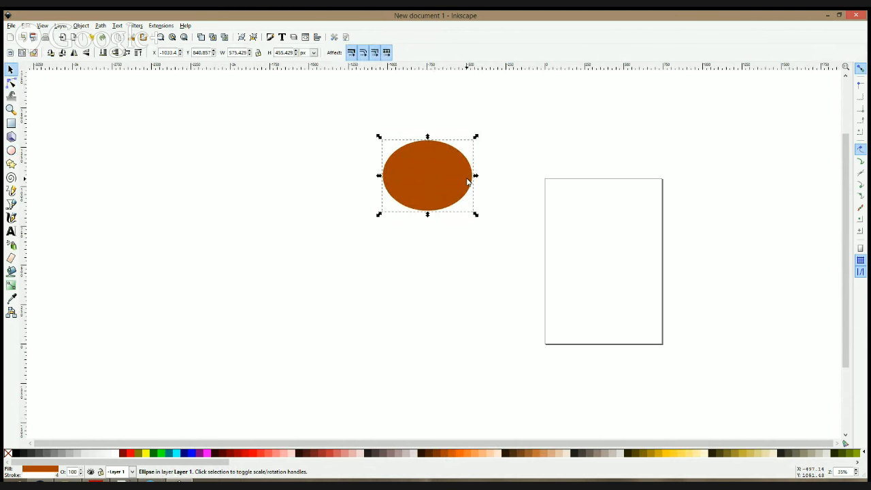
drag(477, 177, 471, 177)
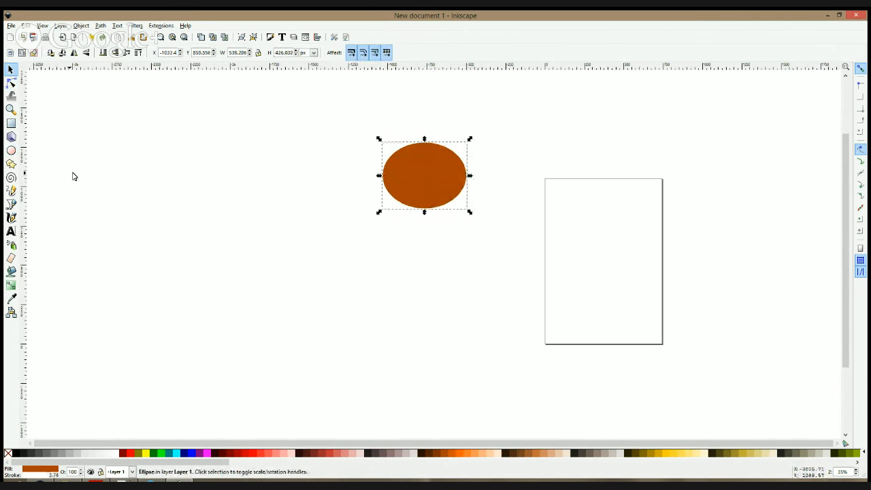
- Draw a small ellipse as the left eye in the upper-left part of the large ellipse
click(11, 151)
scroll(441, 143, up, 3)
drag(313, 169, 383, 215)
- Remove the eye's stroke and fill it with the dark brown 543521
key(ctrl+shift+f)
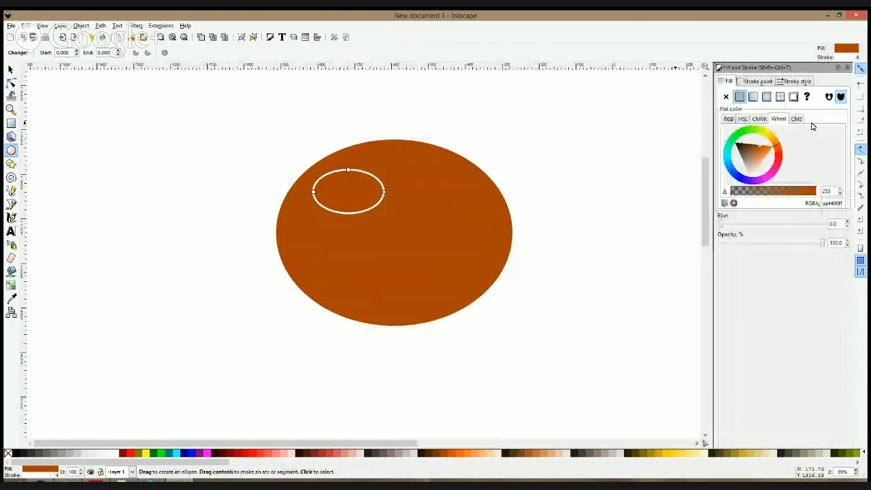
click(757, 81)
click(726, 97)
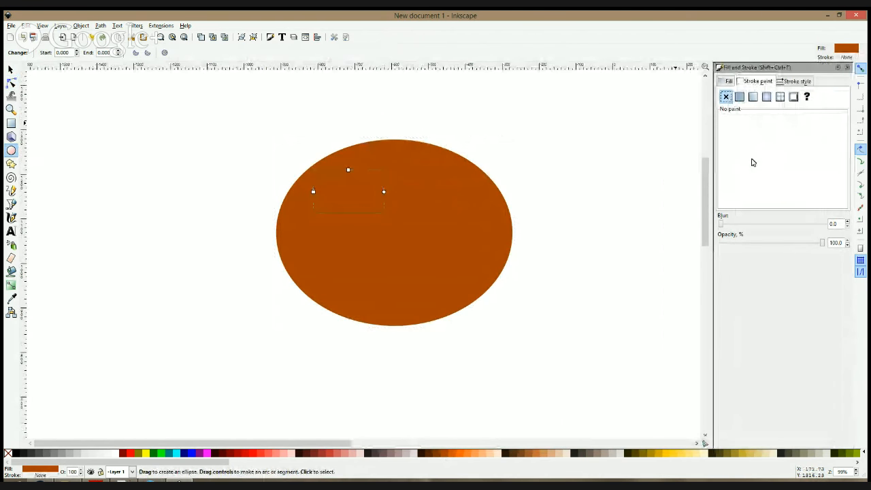
click(728, 81)
click(744, 147)
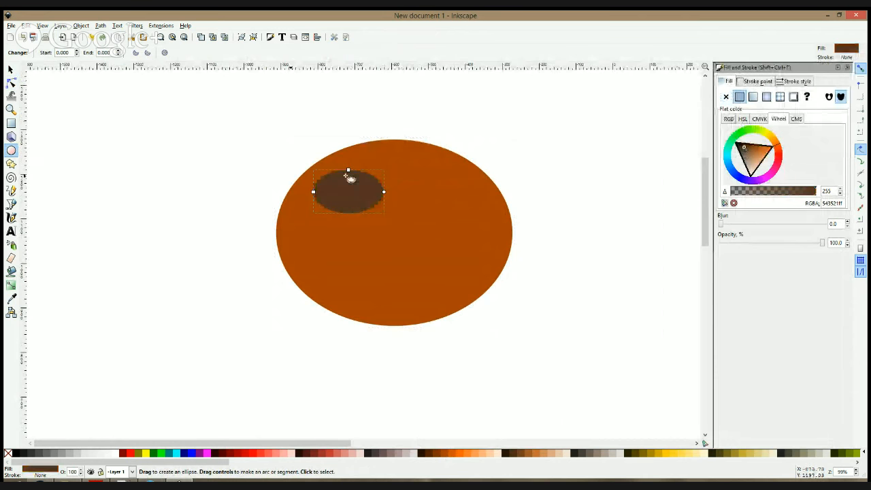
- Narrow the eye to about 113 by 98 px and place a duplicate at the same height on the face's right side
click(8, 67)
drag(384, 192, 457, 204)
key(ctrl+d)
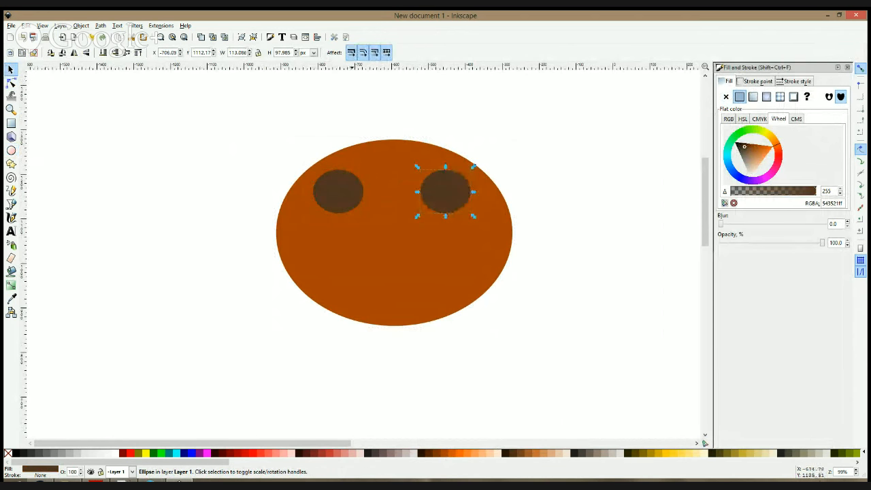
- Draw a closed downward-pointing triangle below the eyes as the mouth with the Pen tool
click(11, 204)
click(314, 227)
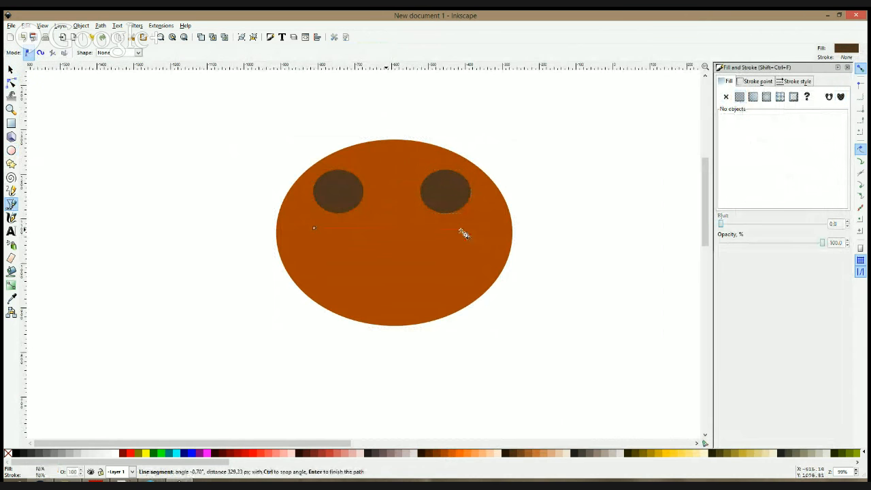
click(388, 279)
click(314, 228)
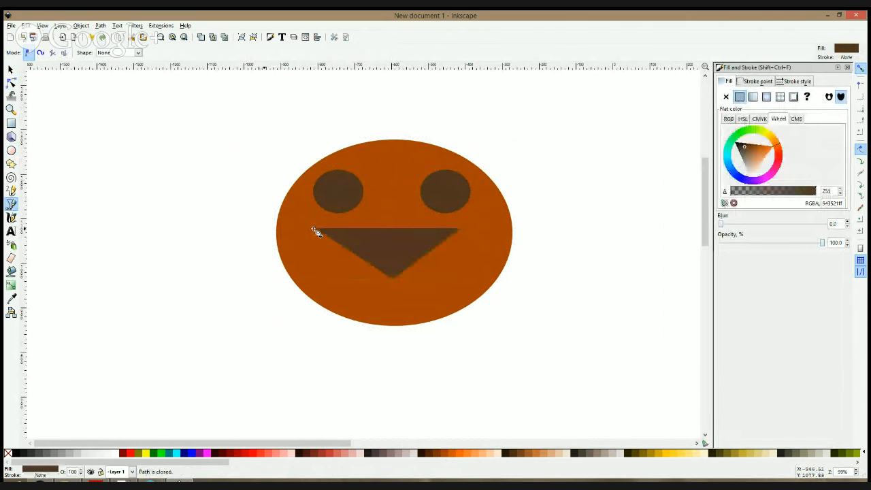
- Move the large face ellipse slightly up behind the eyes and mouth
key(s)
click(192, 239)
drag(418, 145, 418, 136)
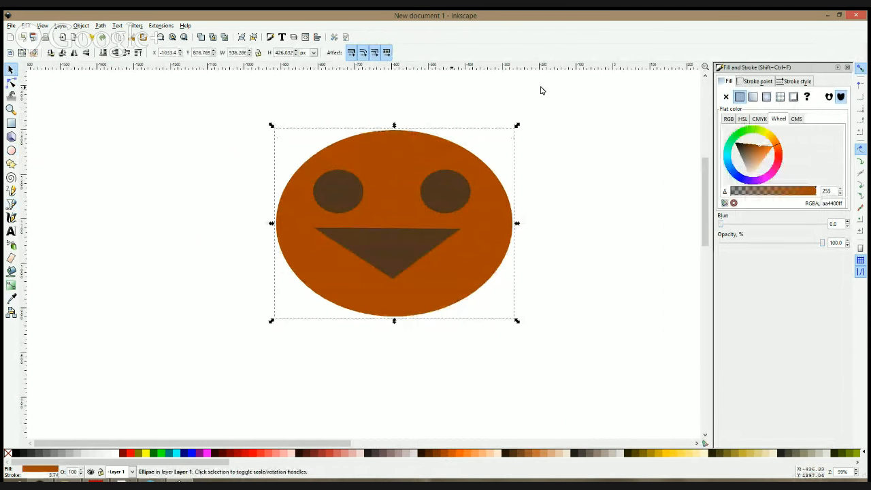
click(543, 88)
- Convert the mouth triangle's bottom node to a smooth node so the lower edges curve
click(11, 82)
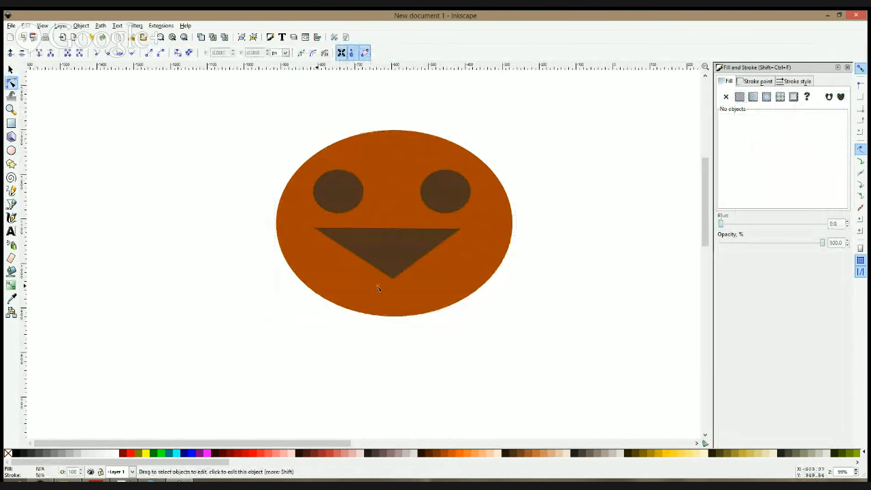
click(392, 253)
ctrl+click(393, 278)
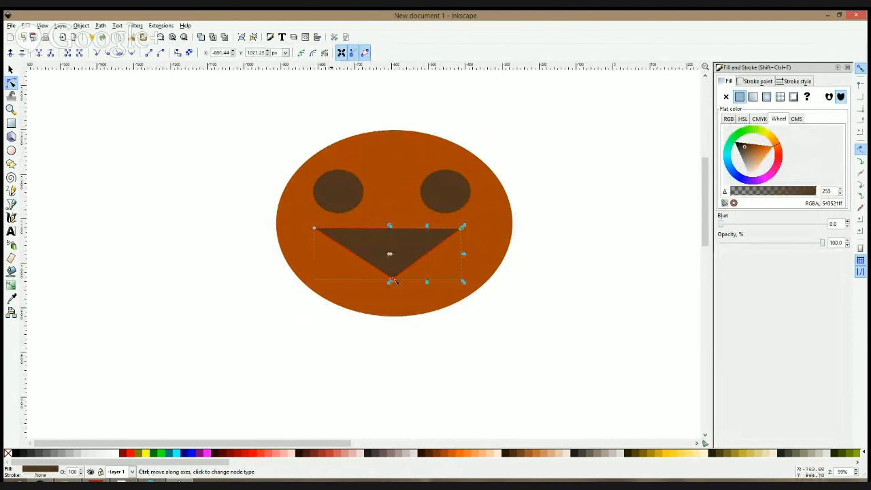
ctrl+click(392, 278)
click(363, 284)
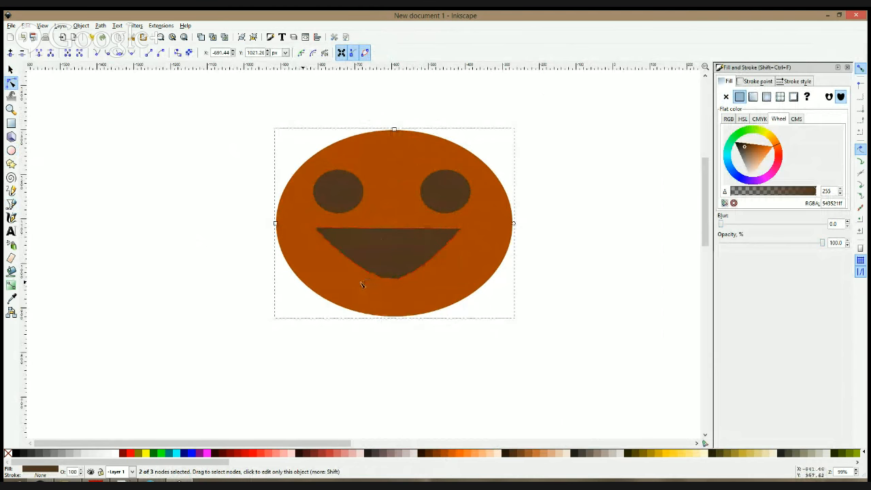
- Nudge the face ellipse slightly left, and shift the eyes and mouth together slightly down and left to centre them on it
key(s)
mouse_move(458, 162)
mouse_down()
mouse_move(502, 152)
mouse_move(444, 152)
mouse_move(456, 161)
mouse_up()
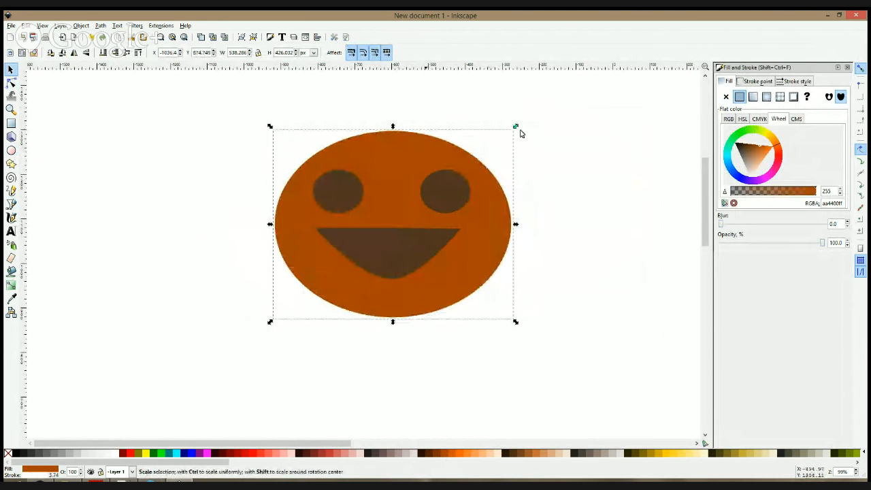
click(524, 148)
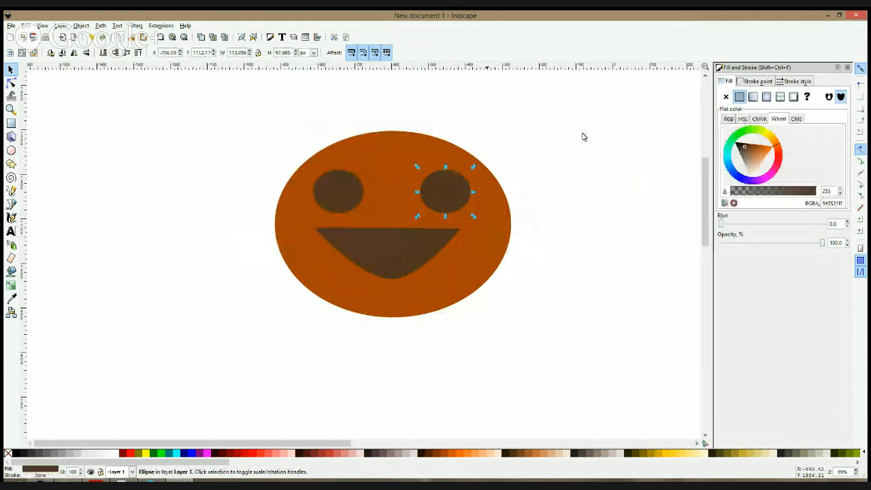
drag(578, 116, 289, 269)
drag(556, 101, 241, 295)
mouse_move(374, 239)
mouse_down()
mouse_move(343, 259)
mouse_move(373, 233)
mouse_move(372, 244)
mouse_up()
click(515, 178)
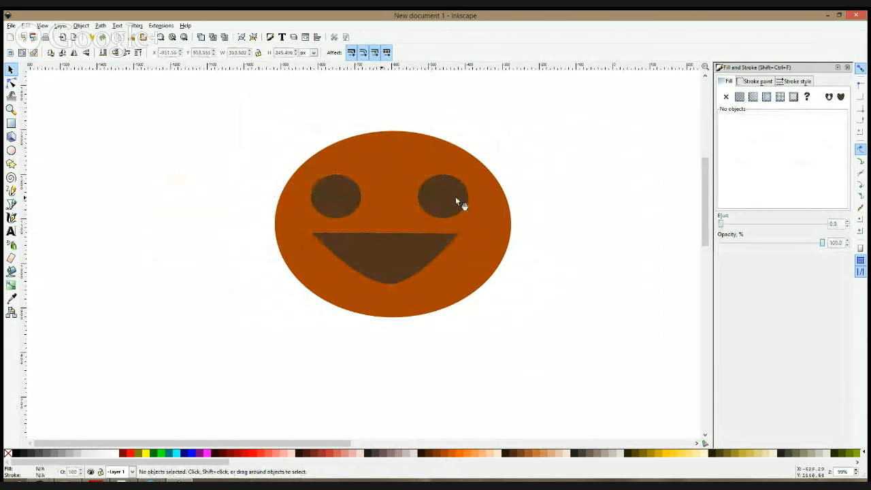
click(461, 200)
click(577, 219)
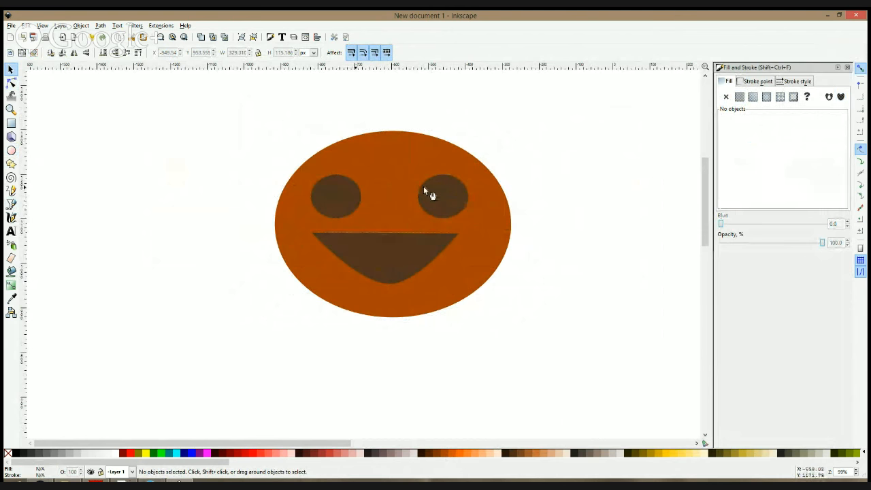
- Duplicate the face ellipse without its features and place the copy directly below the first face
scroll(425, 191, down, 2)
mouse_move(486, 137)
mouse_down()
mouse_move(479, 168)
mouse_move(319, 286)
mouse_up()
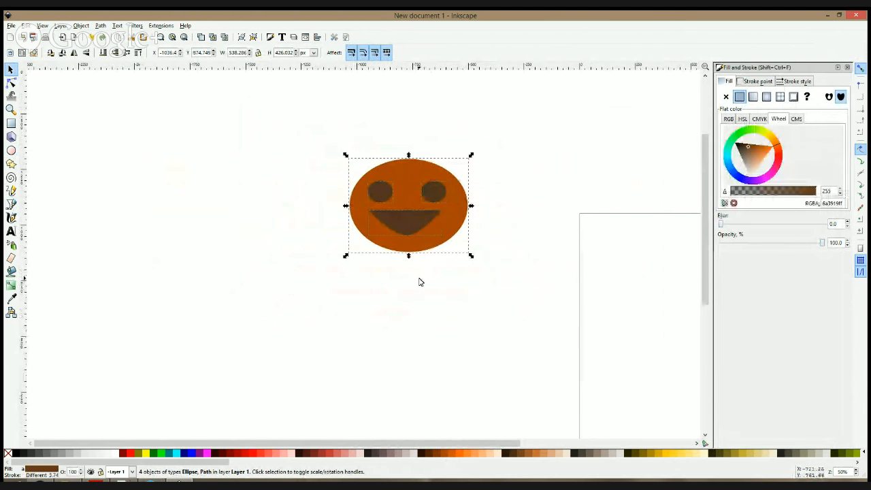
click(430, 287)
click(449, 239)
key(ctrl+d)
drag(449, 239, 448, 351)
- Remove the stroke from both large orange ellipses
shift+click(371, 224)
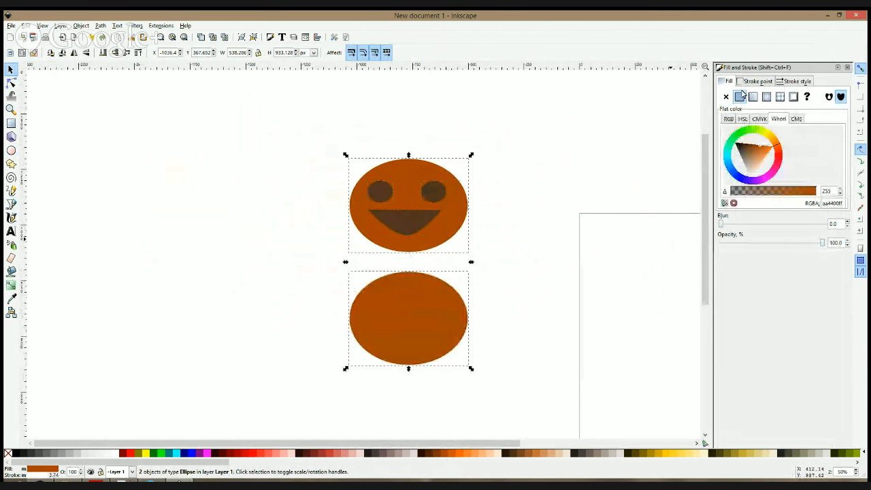
click(744, 84)
click(726, 96)
click(541, 156)
- Place a dark brown copy of the lower ellipse, its colour picked from the mouth above, directly behind the orange ellipse
click(445, 335)
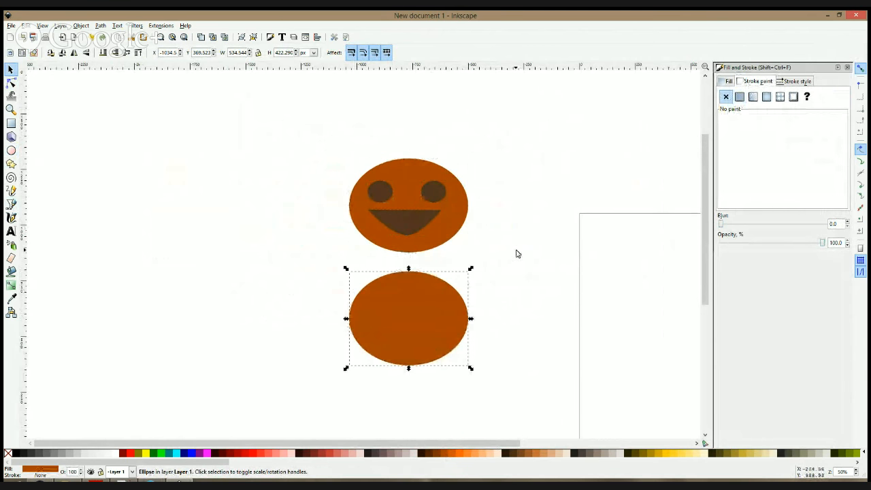
scroll(516, 254, down, 3)
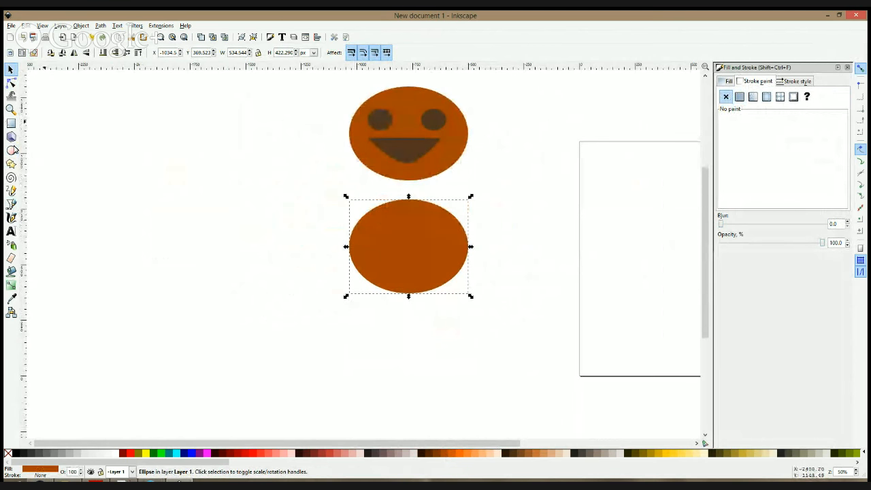
click(12, 204)
scroll(415, 232, up, 1)
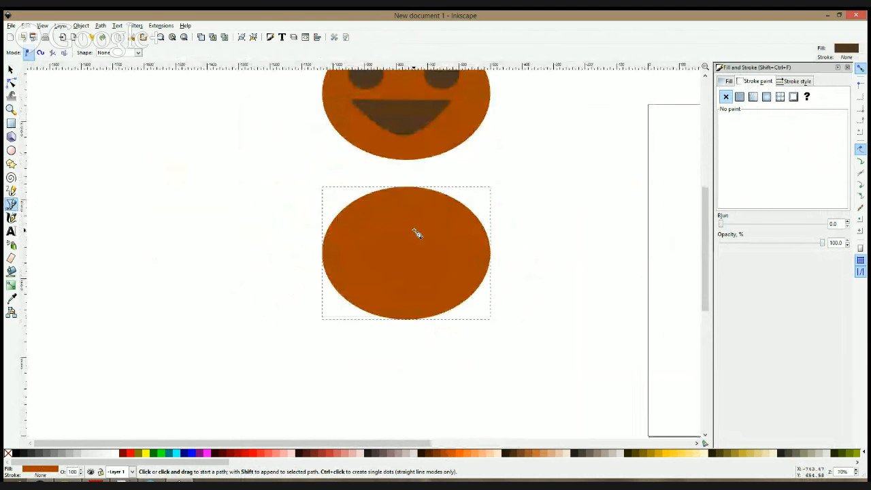
key(s)
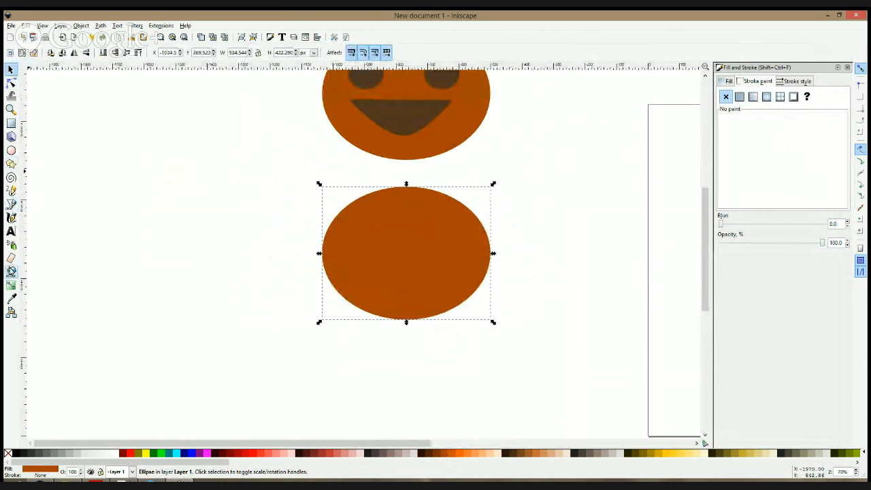
click(12, 298)
click(403, 117)
key(s)
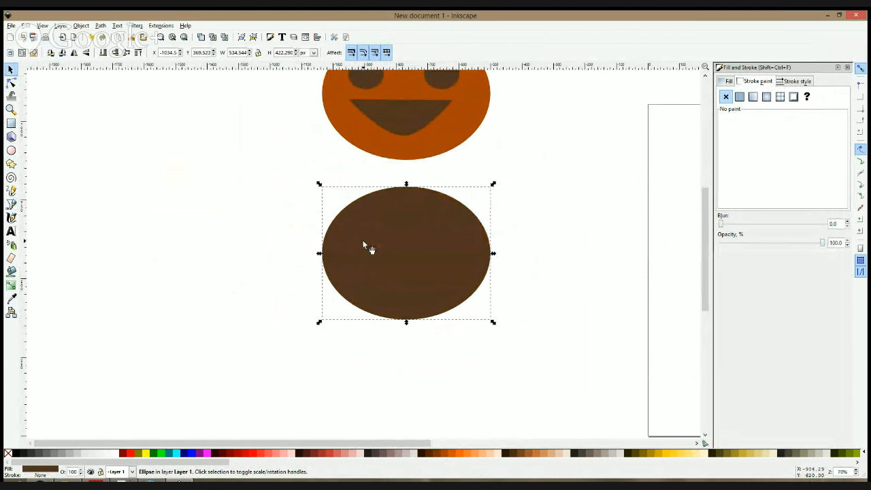
key(ctrl+z)
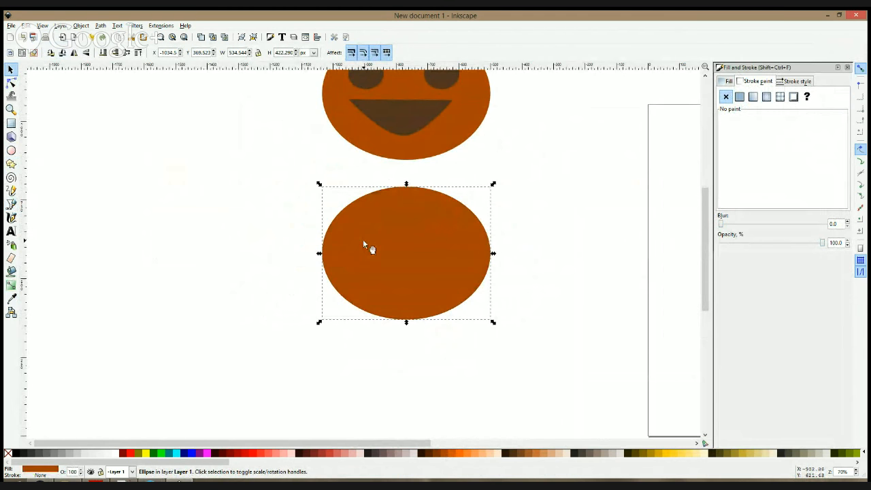
- Draw a round brown left eye on the lower ellipse and place a duplicate at the same height on the right
click(11, 150)
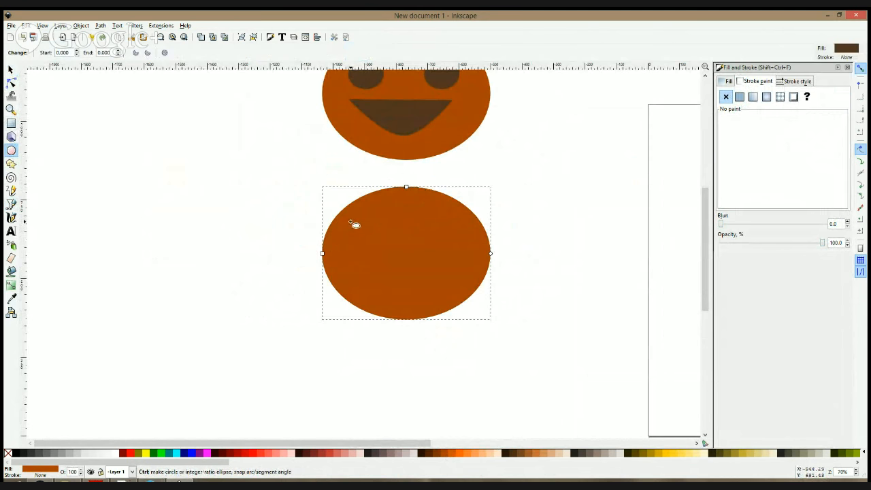
mouse_move(350, 220)
mouse_down()
mouse_move(387, 257)
mouse_move(365, 238)
mouse_move(461, 238)
mouse_up()
key(space)
key(ctrl+d)
- Duplicate the upper face's mouth and place the copy below the eyes of the lower face
click(409, 106)
key(ctrl+d)
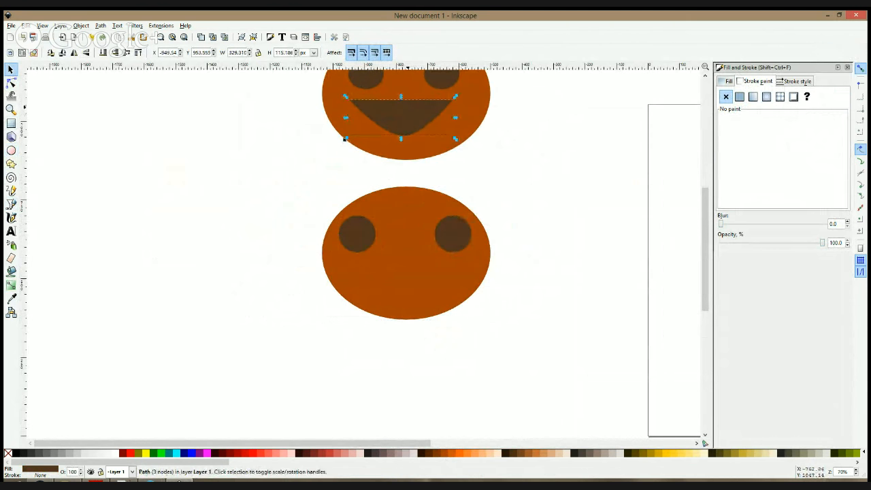
drag(409, 105, 409, 283)
- Combine the lower face's eyes and mouth into one path and subtract it from the orange ellipse with Difference
shift+click(358, 236)
shift+click(447, 238)
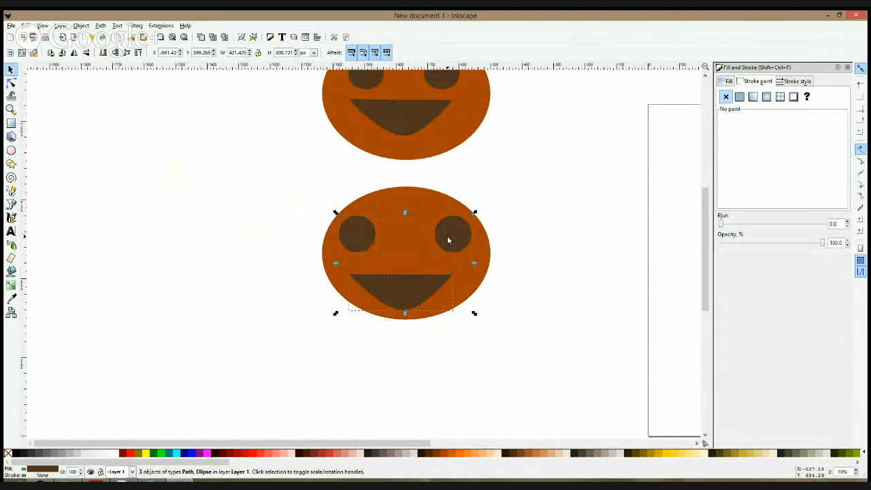
key(ctrl+k)
shift+click(418, 204)
key(ctrl+minus)
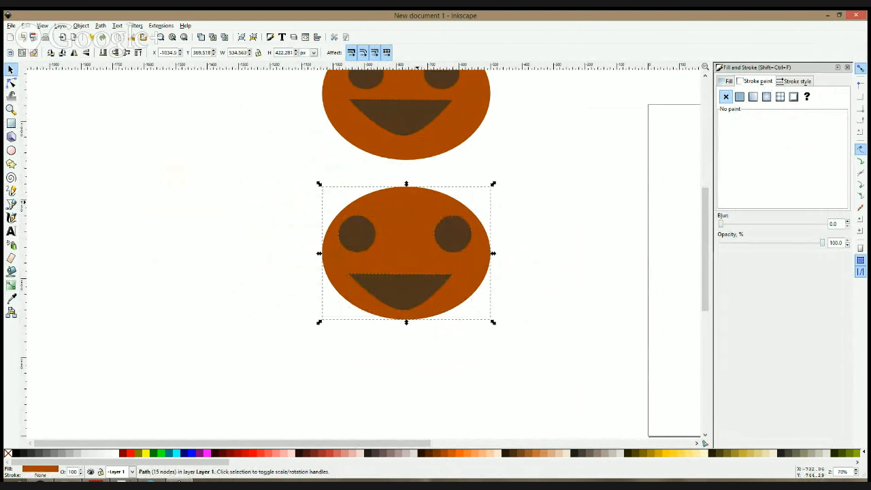
- Fill the brown ellipse behind the lower face's cut-out eyes and mouth with red
click(354, 233)
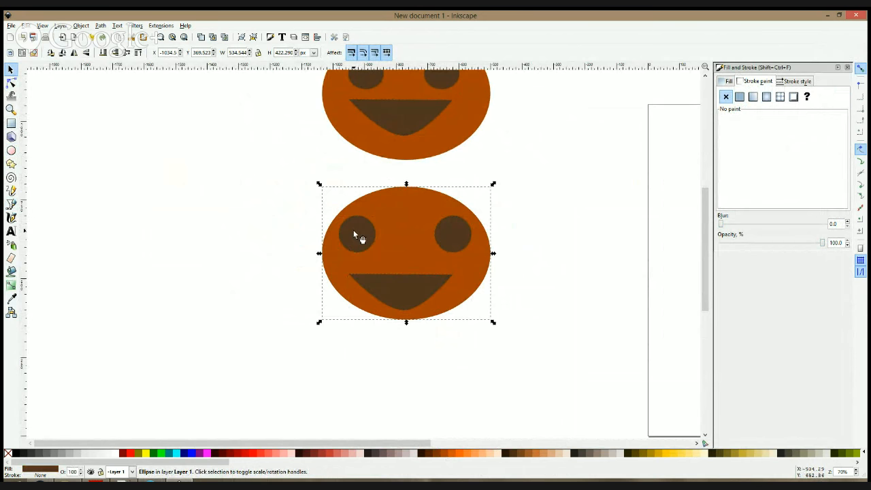
click(354, 233)
click(130, 454)
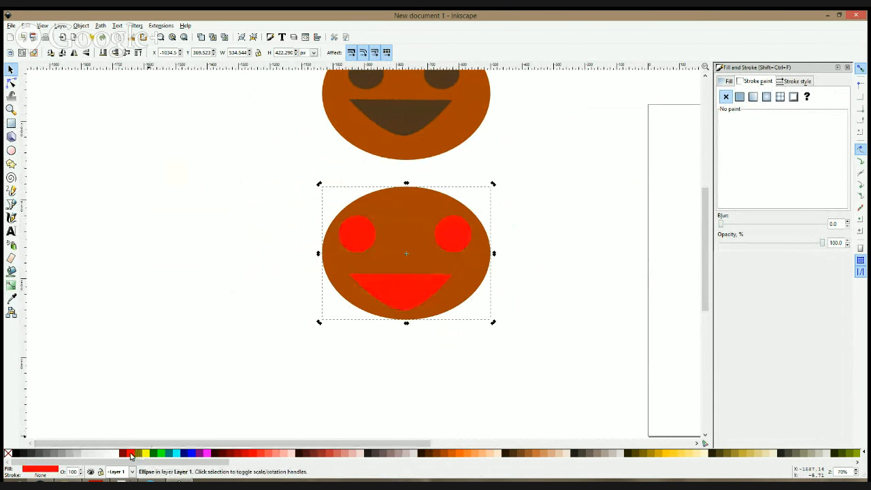
- Move the cut-out orange face off the red ellipse and place it back over the ellipse
drag(399, 261, 557, 242)
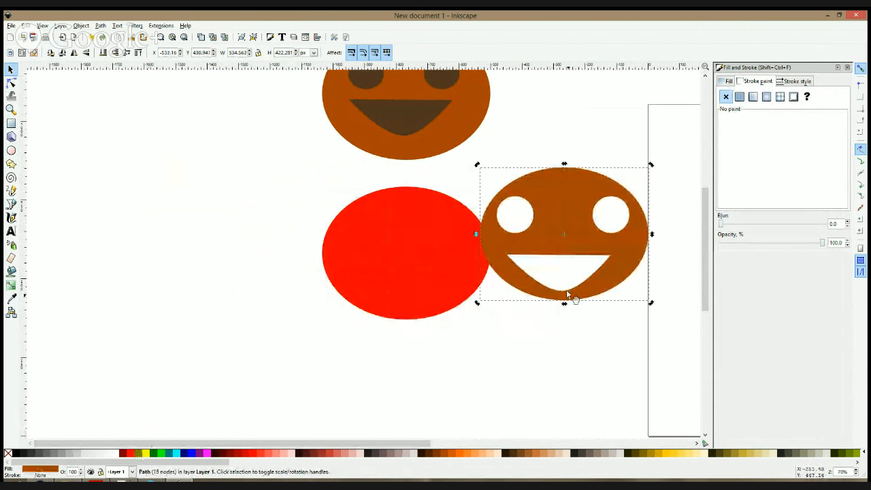
drag(579, 198, 395, 230)
click(595, 212)
drag(471, 231, 483, 242)
click(522, 234)
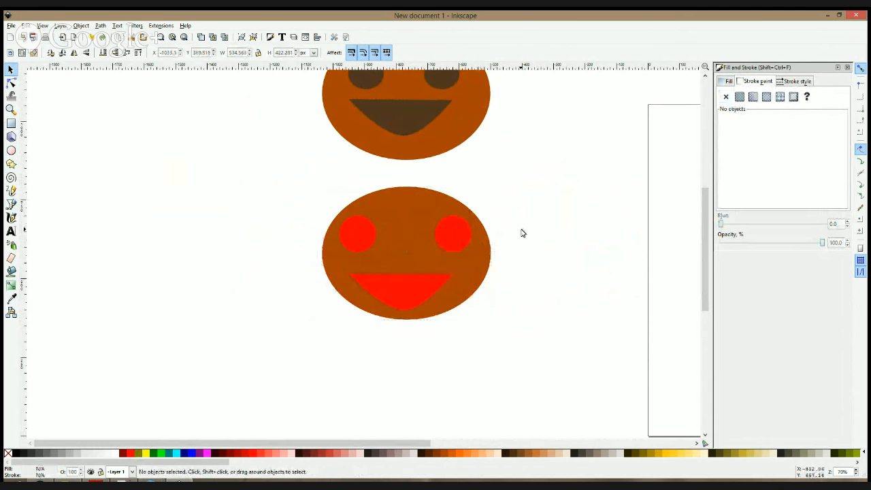
- Fill the red ellipse behind the lower face with a linear gradient from brown at the upper left to dark red at the lower right
click(457, 244)
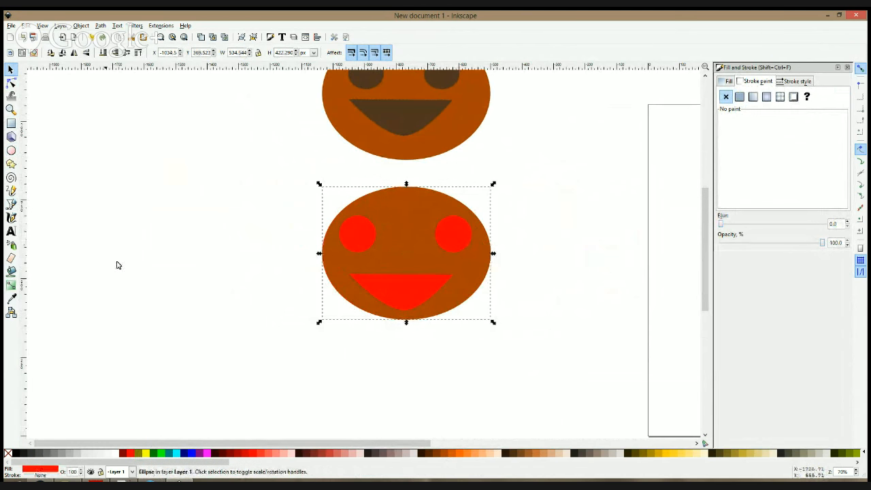
click(313, 453)
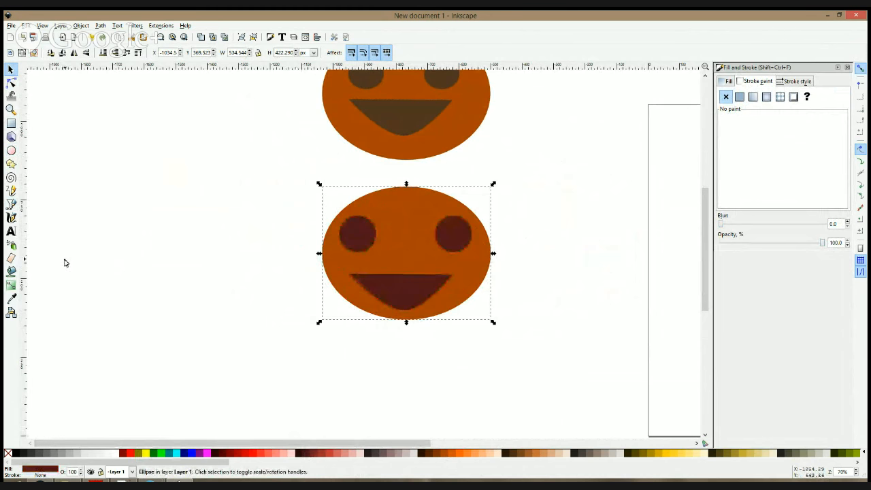
click(10, 285)
drag(397, 295, 402, 242)
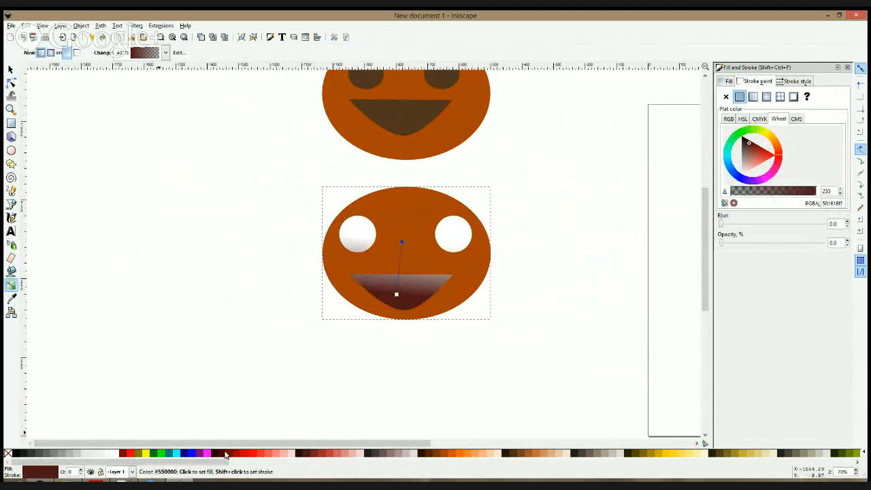
click(435, 455)
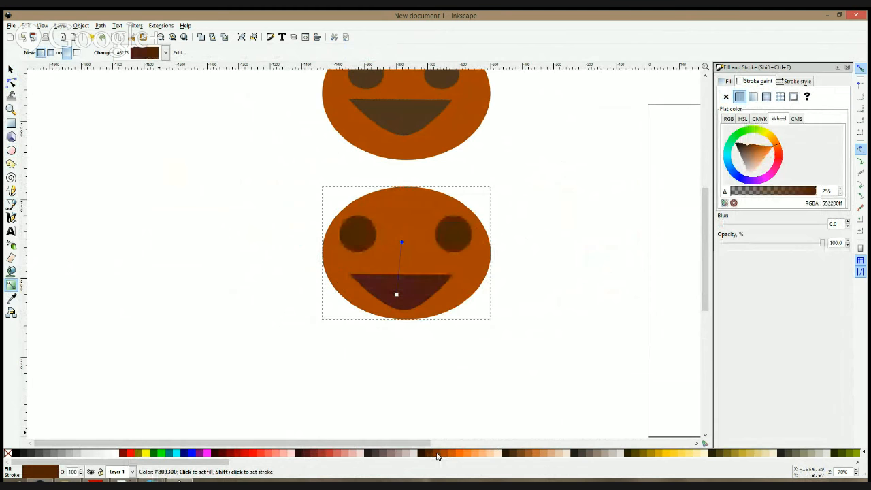
drag(399, 296, 451, 297)
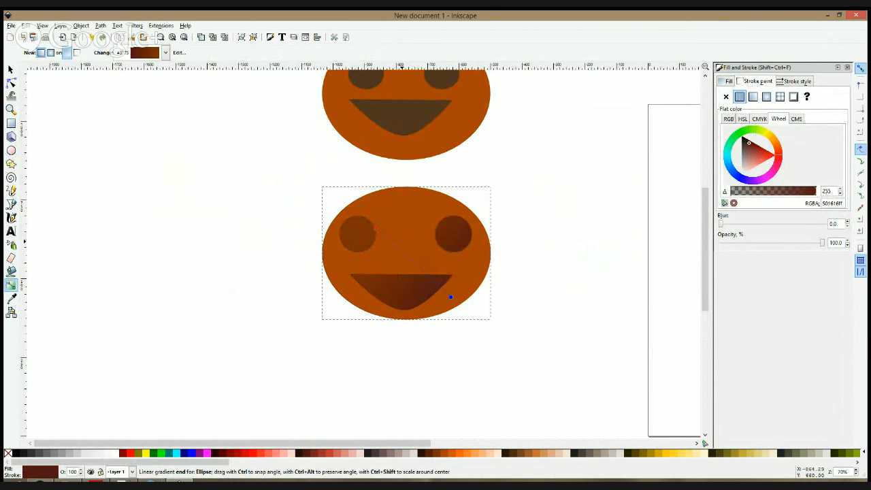
key(s)
click(502, 251)
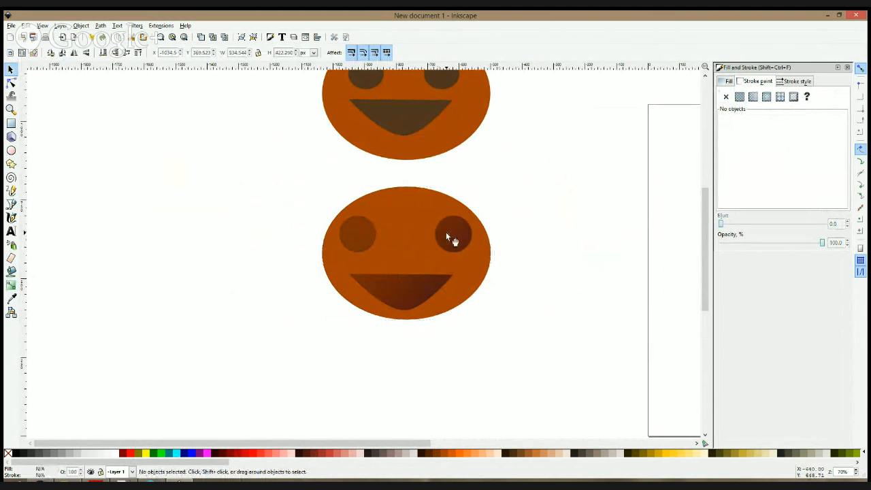
- Move the upper face's right eye slightly inward and down
scroll(448, 237, down, 1)
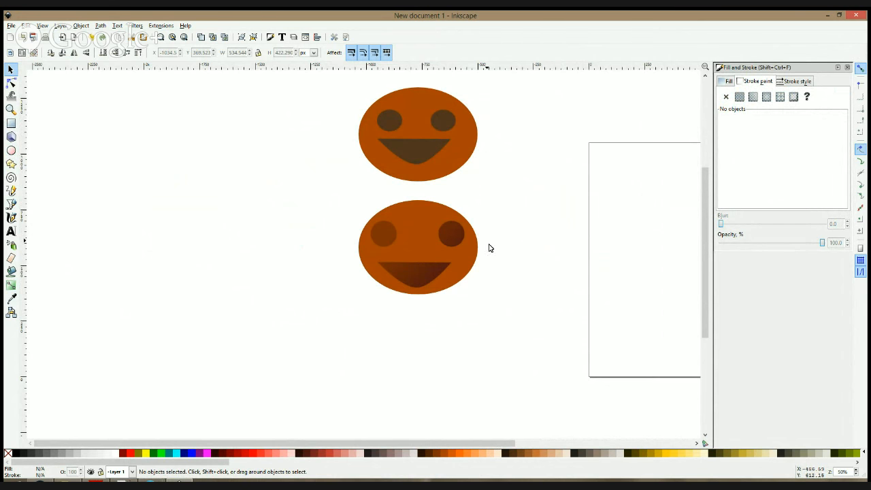
click(450, 123)
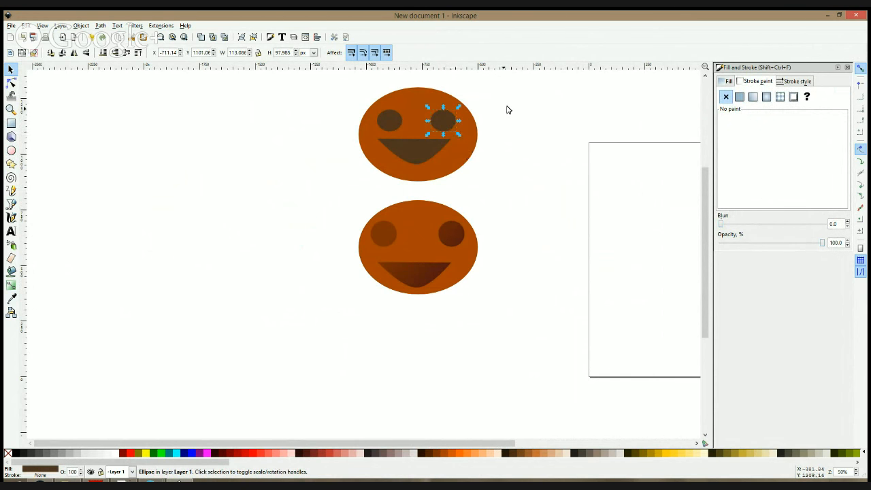
drag(452, 121, 444, 130)
- Draw a four-sided brown tooth about 63 by 65 px with the Bezier pen at the bottom of the lower face's mouth and shift it slightly left
click(435, 273)
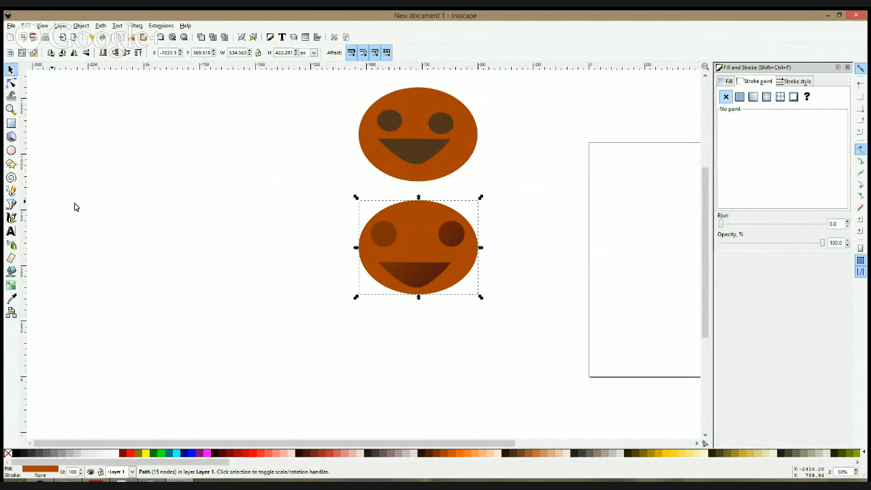
click(11, 204)
click(413, 289)
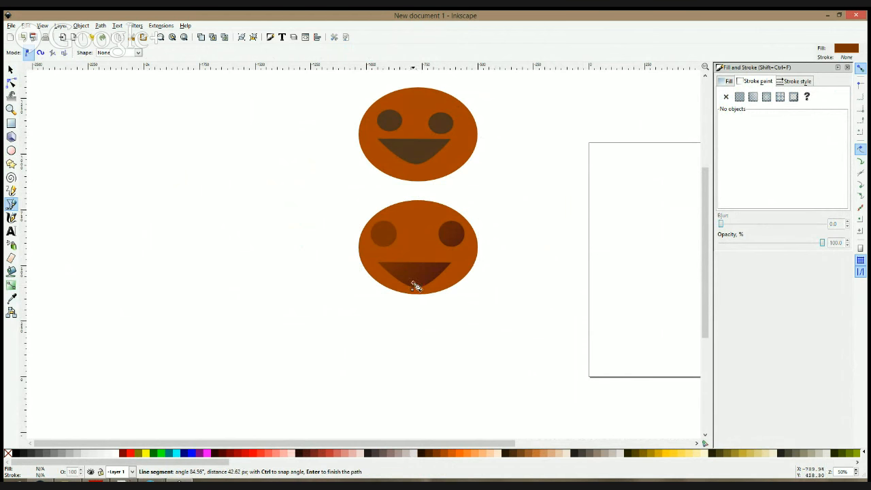
click(413, 289)
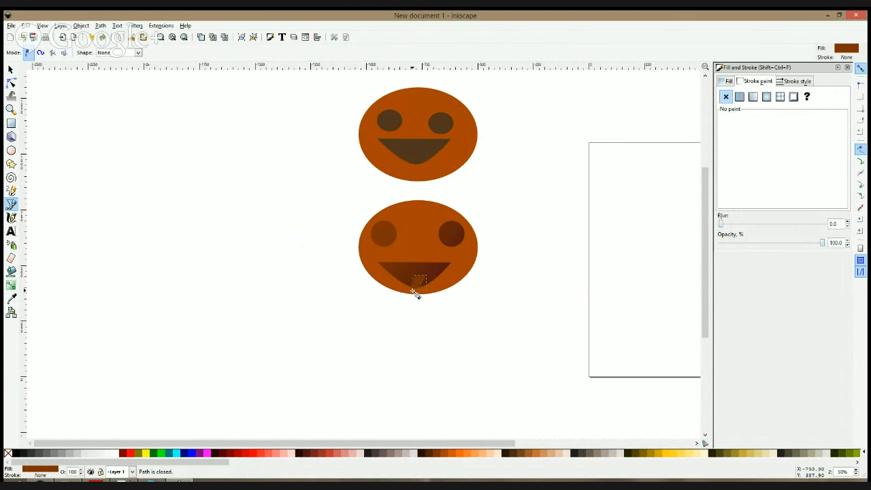
key(space)
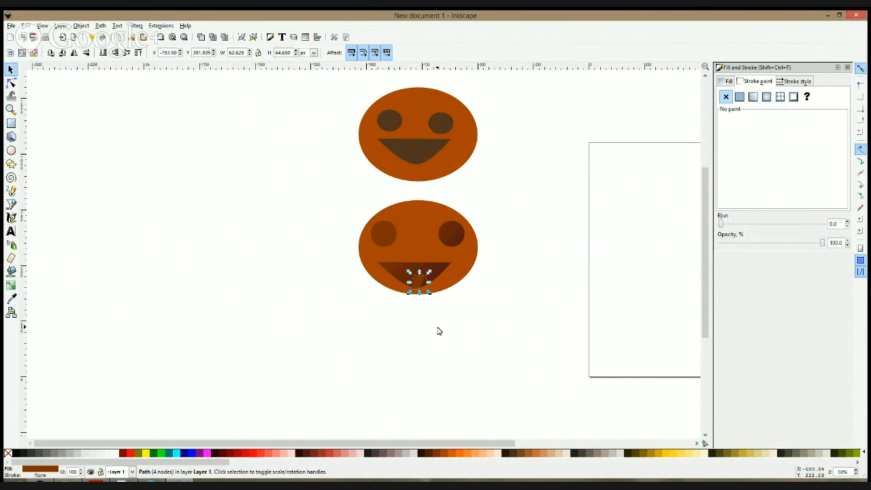
click(447, 298)
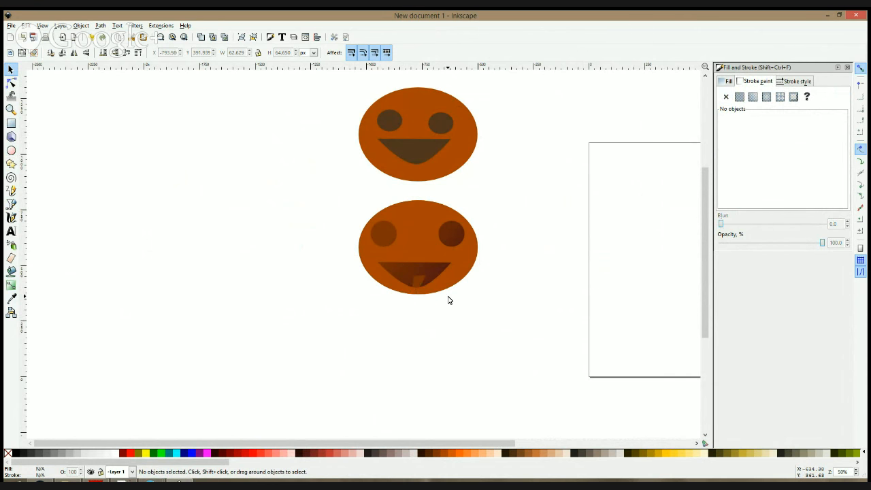
scroll(448, 267, up, 3)
drag(373, 302, 369, 315)
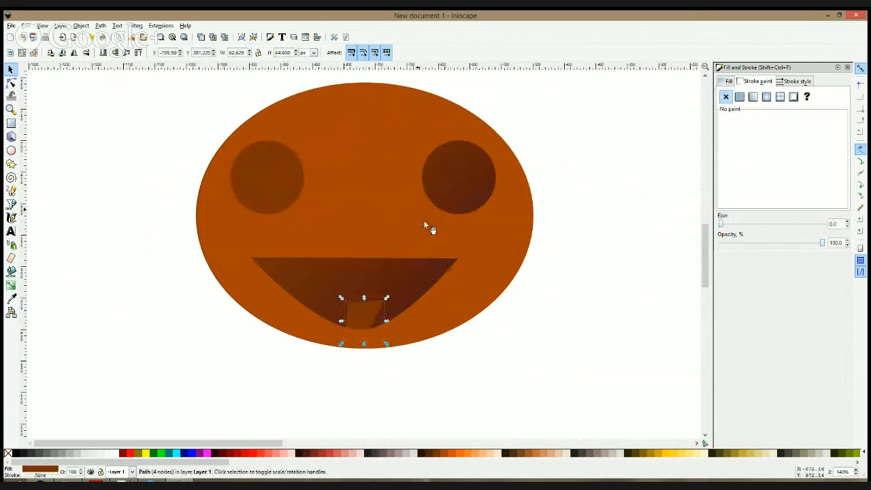
- Try moving the cut-out face aside from the gradient ellipse and back, and undo these moves
drag(388, 203, 605, 213)
drag(605, 321, 382, 228)
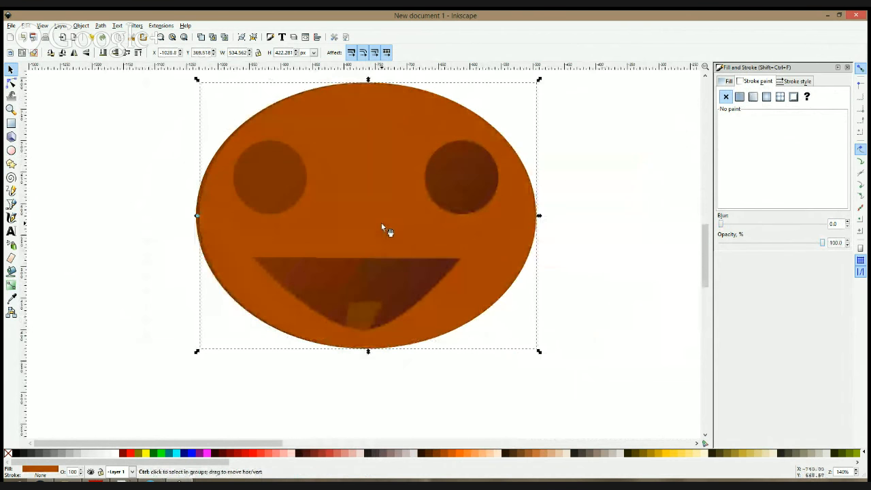
key(ctrl+z)
key(ctrl+z)
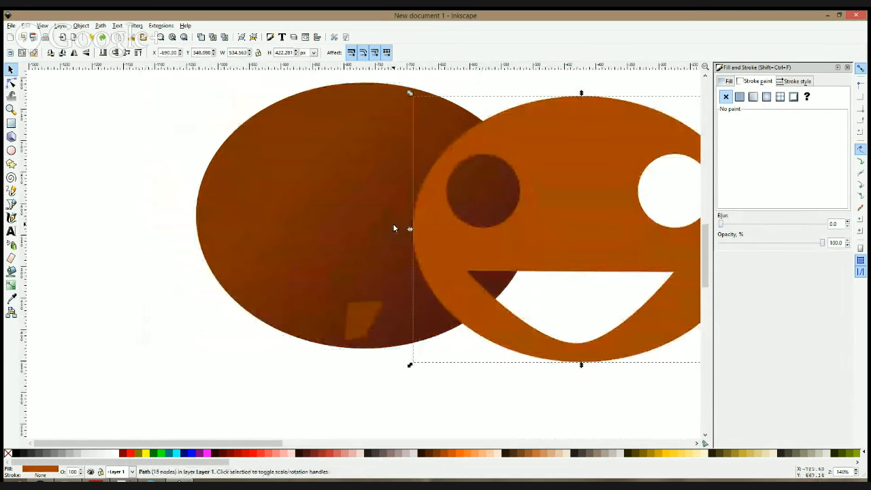
key(ctrl+z)
scroll(394, 218, down, 4)
drag(393, 214, 320, 331)
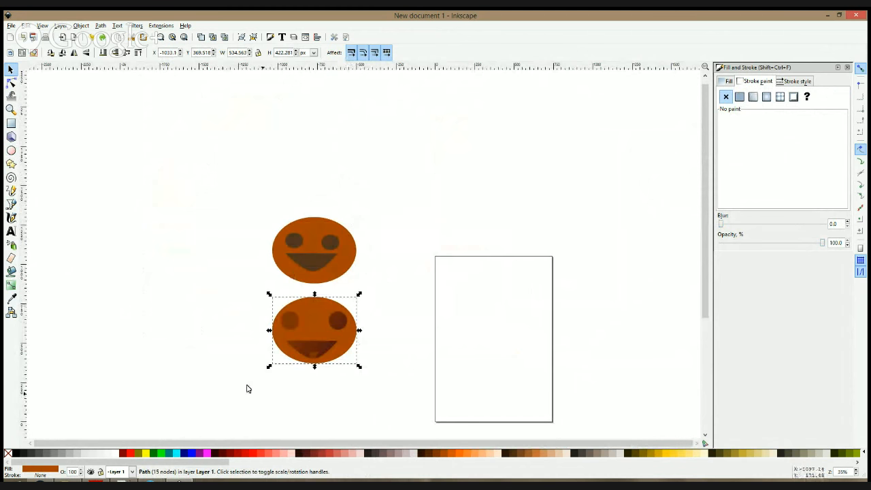
scroll(318, 347, up, 2)
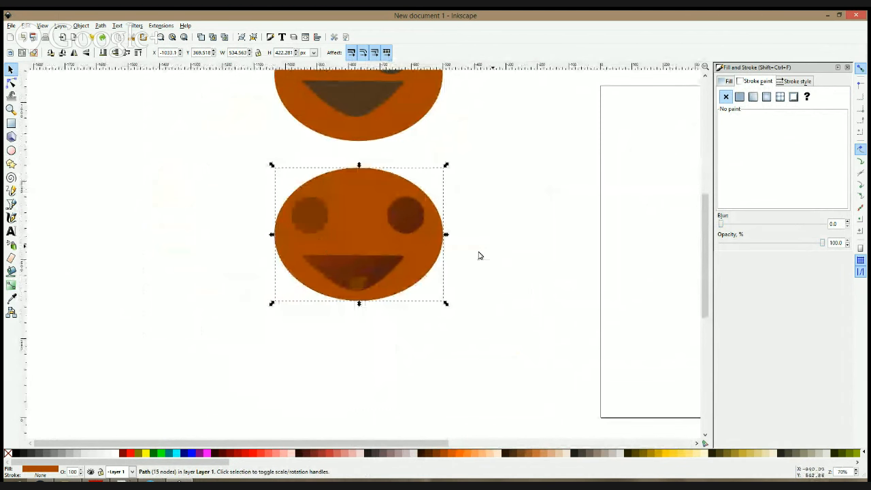
scroll(379, 195, up, 3)
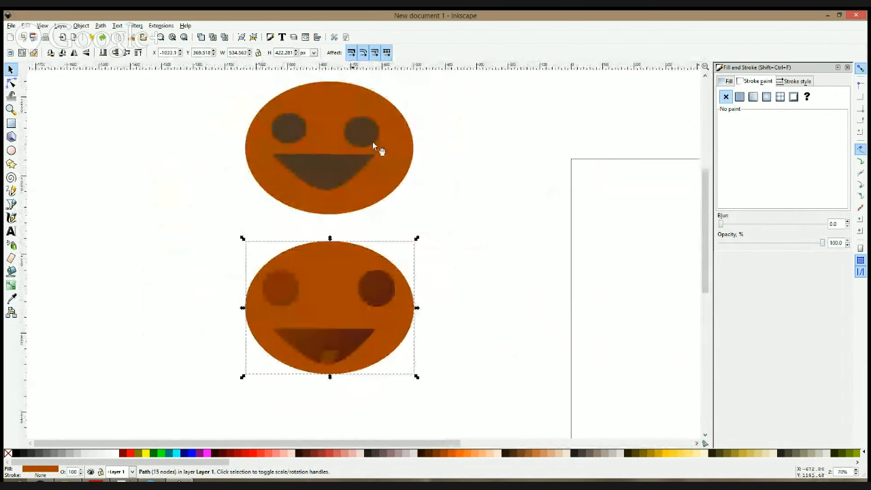
click(151, 481)
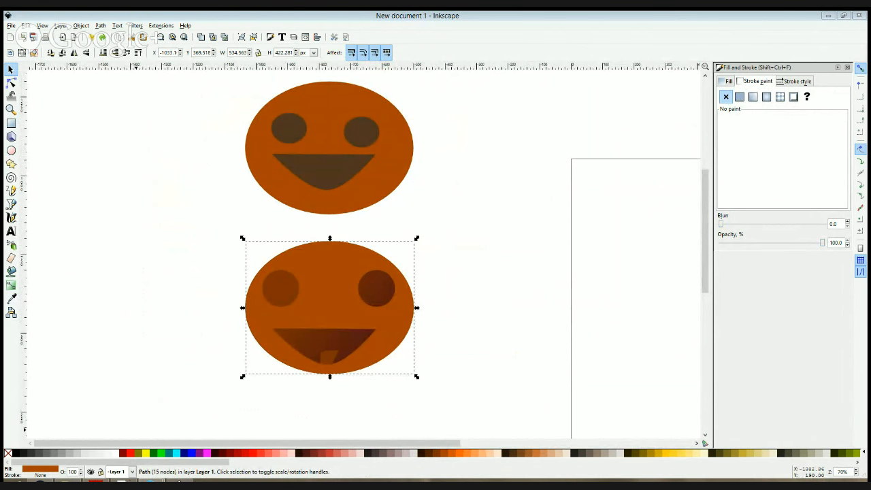
click(68, 259)
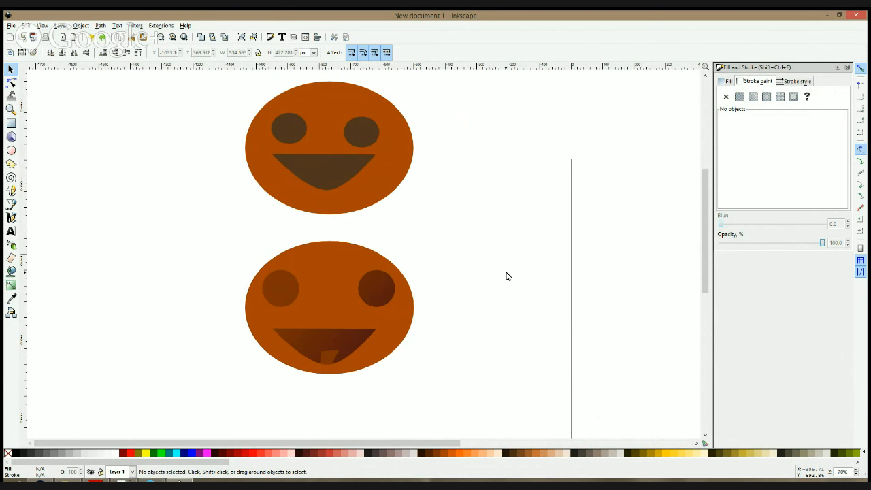
- Place a copy of the lower face's cut-out shape on the page and delete that copy
drag(495, 226, 471, 257)
drag(415, 305, 296, 220)
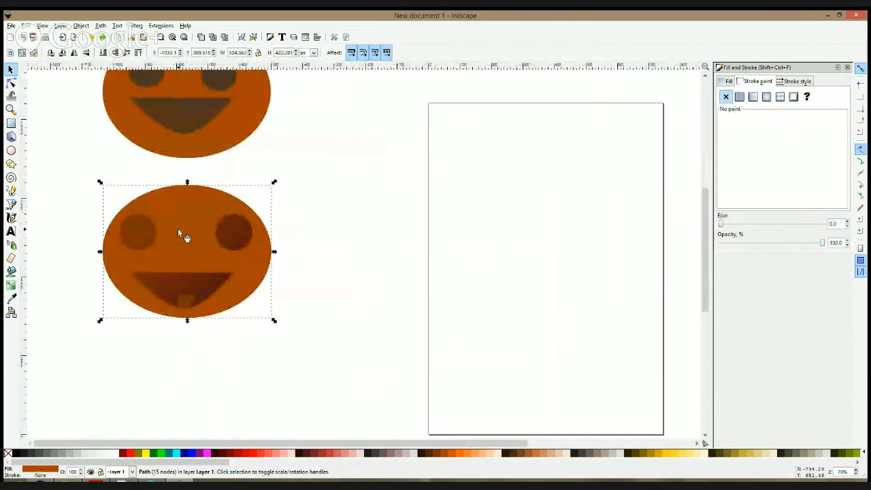
drag(178, 228, 491, 229)
key(Delete)
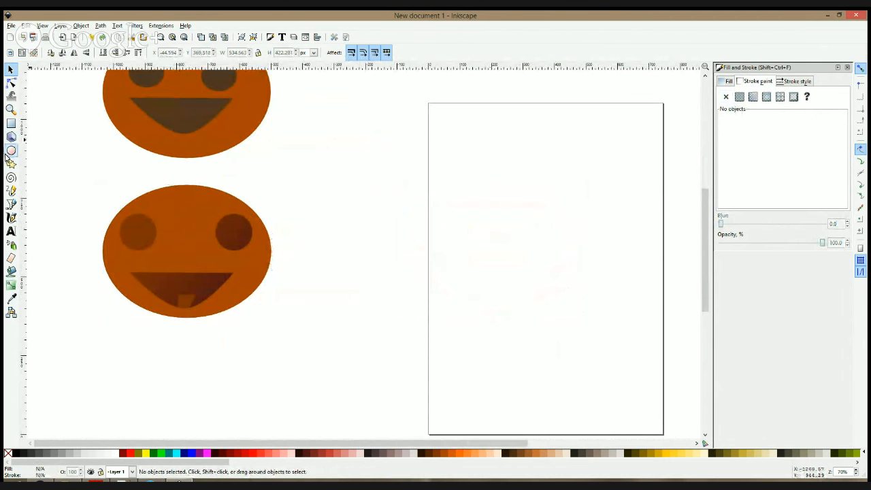
- Draw an ellipse about 623 by 396 px on the page, filled with the orange sampled from the lower face
click(10, 151)
drag(492, 143, 637, 235)
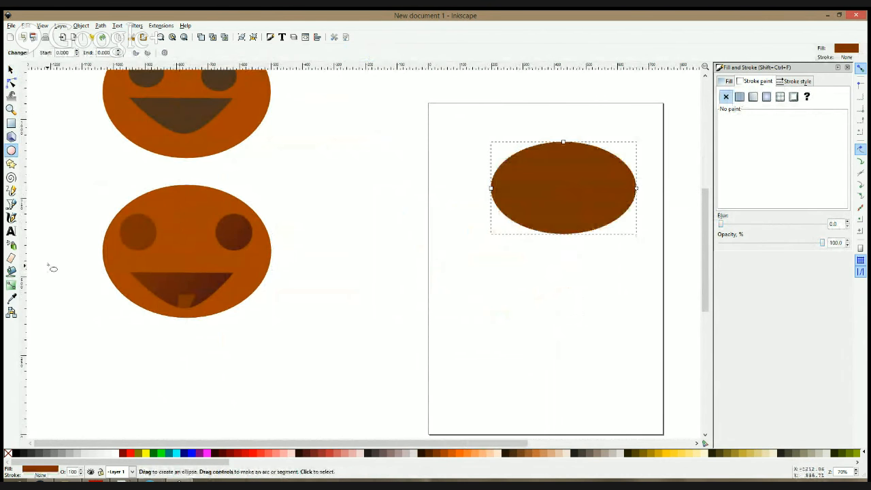
click(10, 299)
click(171, 220)
key(space)
drag(546, 188, 438, 243)
drag(455, 293, 455, 326)
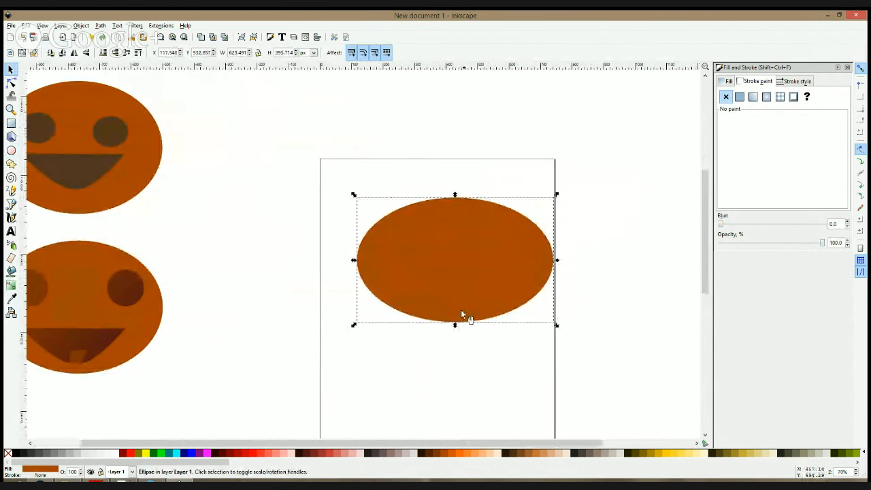
- Convert the new ellipse to a path and add two nodes on each side of its top node, keeping the outline smooth
click(12, 83)
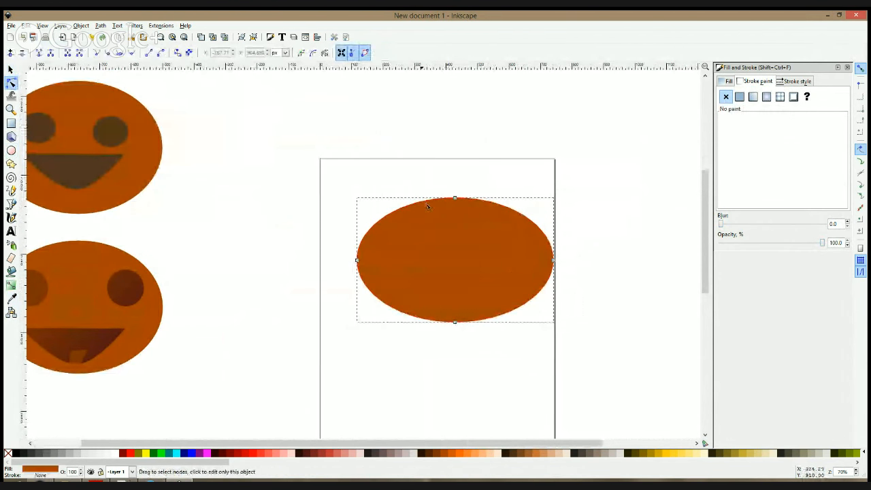
double_click(421, 202)
click(381, 222)
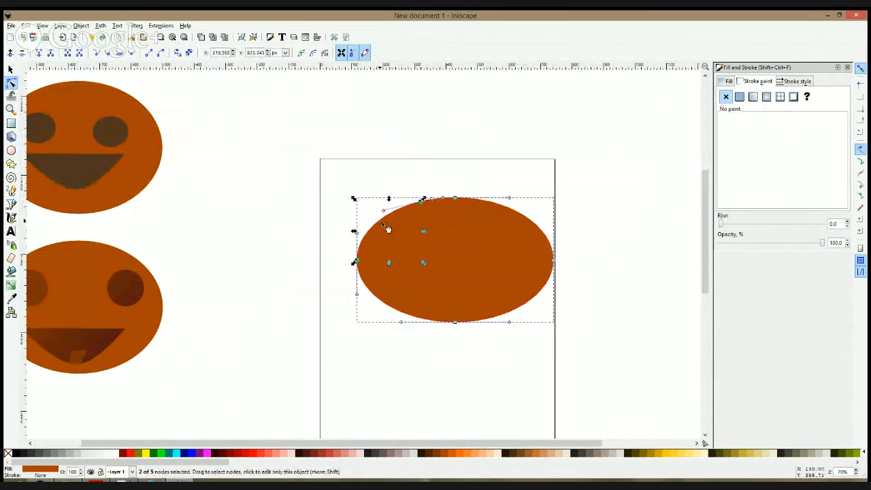
double_click(381, 221)
double_click(501, 205)
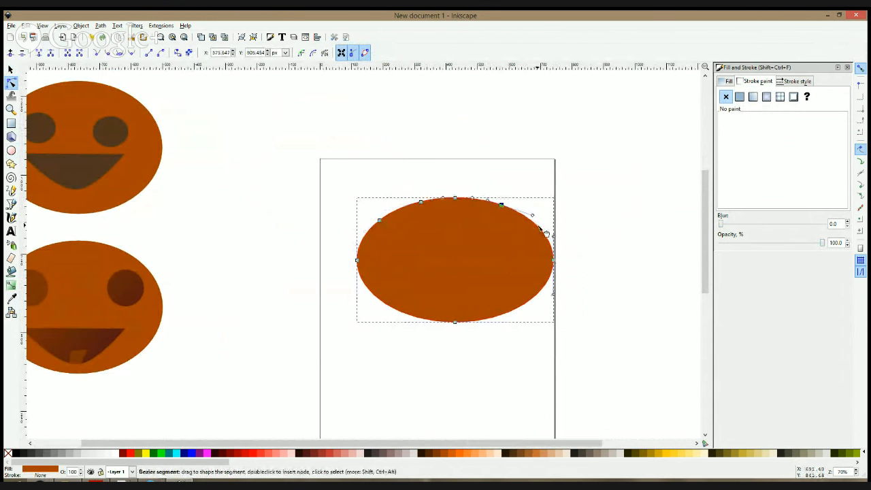
drag(443, 206, 444, 202)
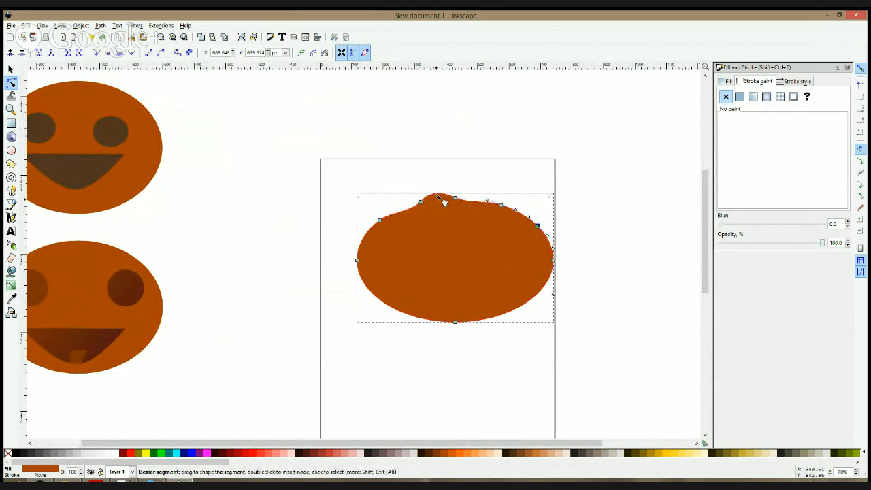
key(ctrl+z)
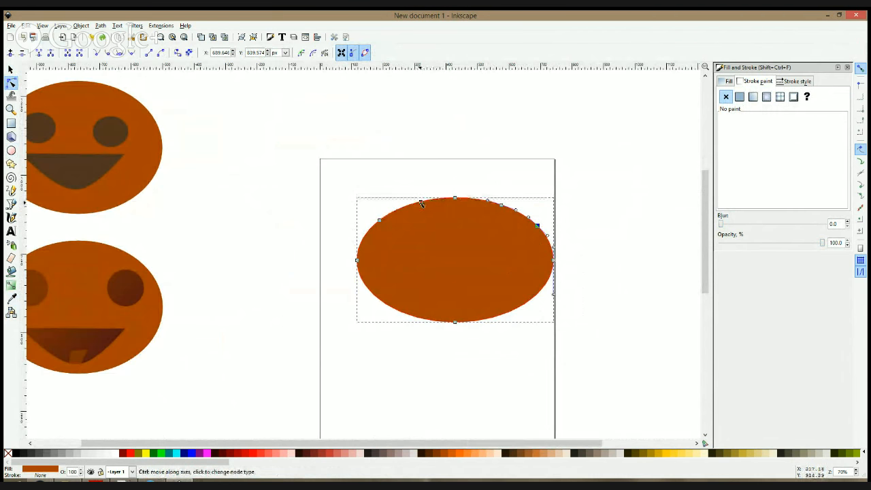
- Move the rightmost node of the orange ellipse path slightly down and inward
scroll(423, 203, up, 3)
click(432, 196)
scroll(432, 196, up, 3)
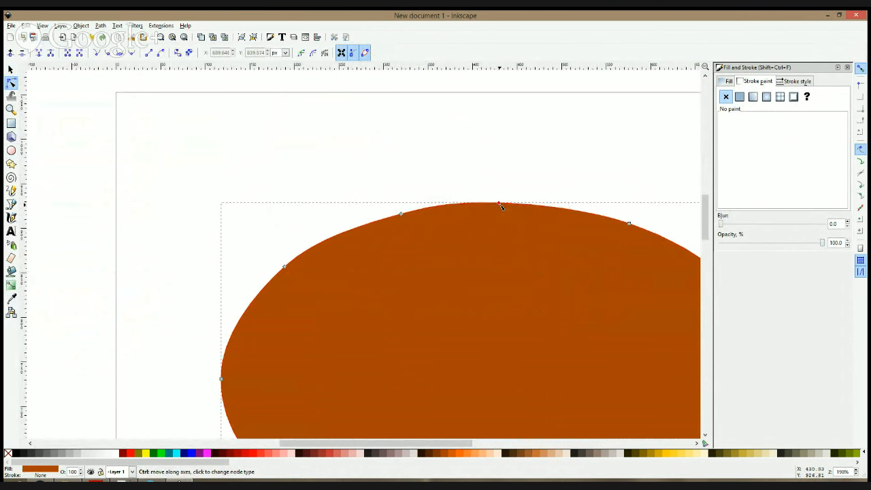
drag(572, 233, 376, 132)
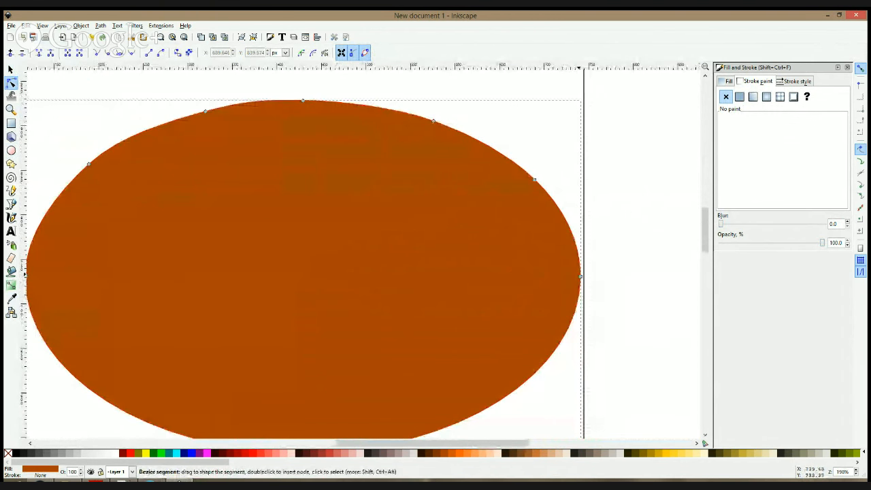
drag(582, 278, 579, 302)
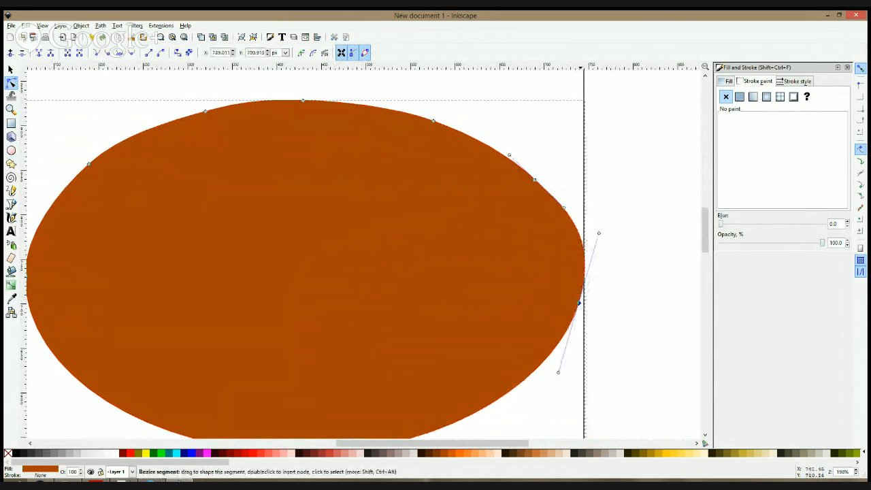
- Move the leftmost node of the orange path slightly down and inward, and add three nodes along its lower-left edge
drag(404, 254, 518, 197)
drag(140, 219, 137, 217)
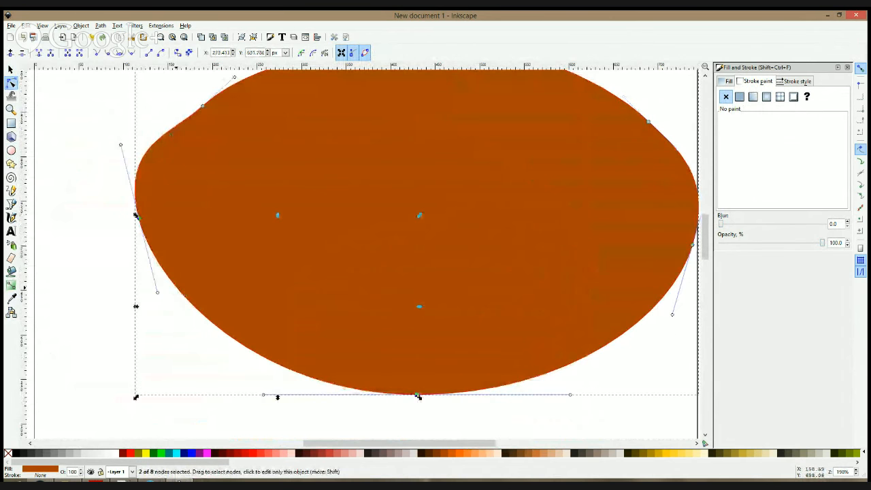
double_click(177, 289)
ctrl+click(176, 289)
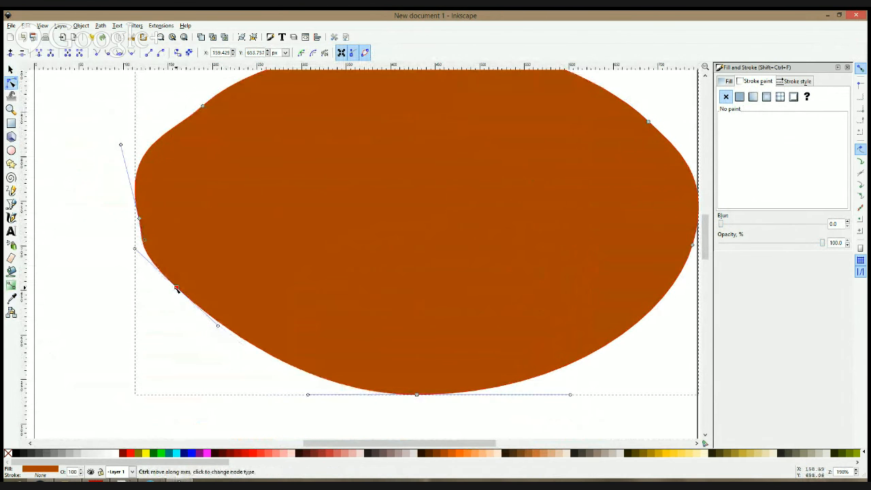
double_click(246, 342)
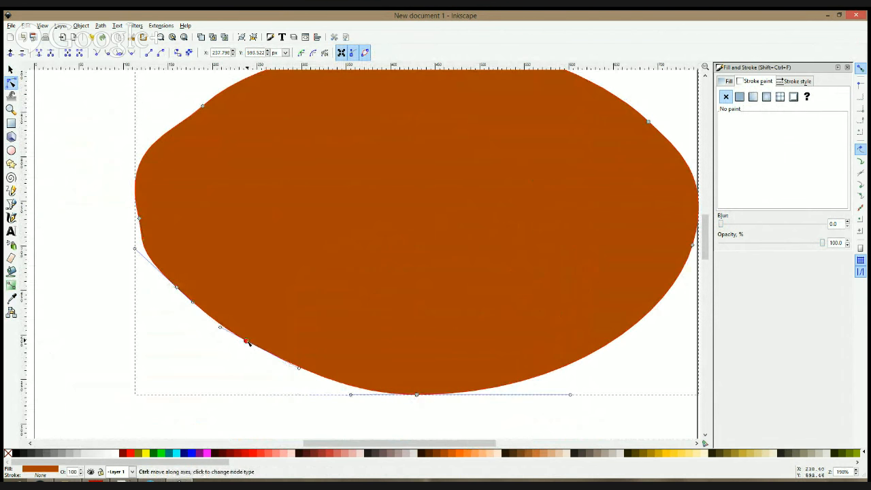
ctrl+click(247, 342)
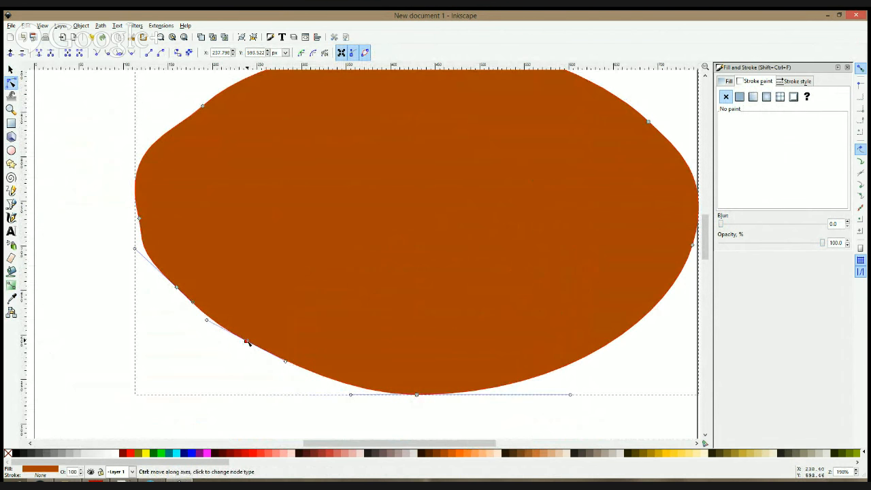
double_click(327, 376)
ctrl+click(327, 378)
ctrl+click(417, 395)
ctrl+click(417, 395)
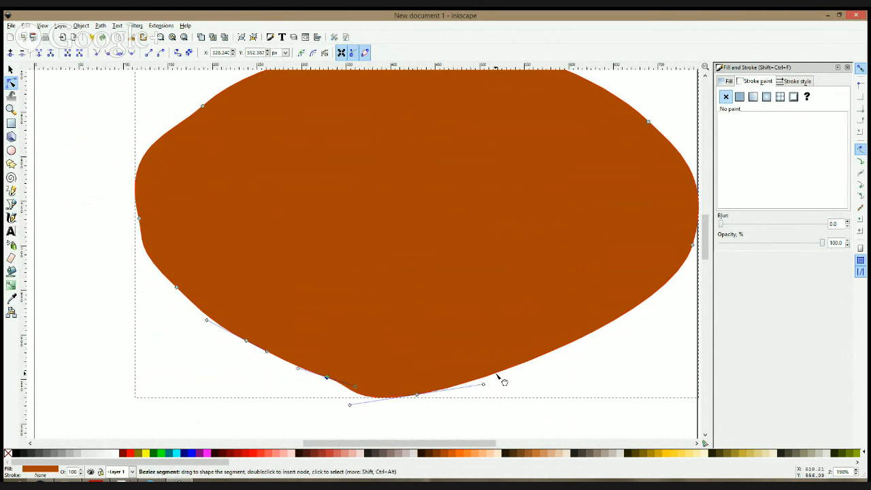
- Add two nodes along the lower-right edge of the orange path and change their node type
click(497, 377)
double_click(497, 376)
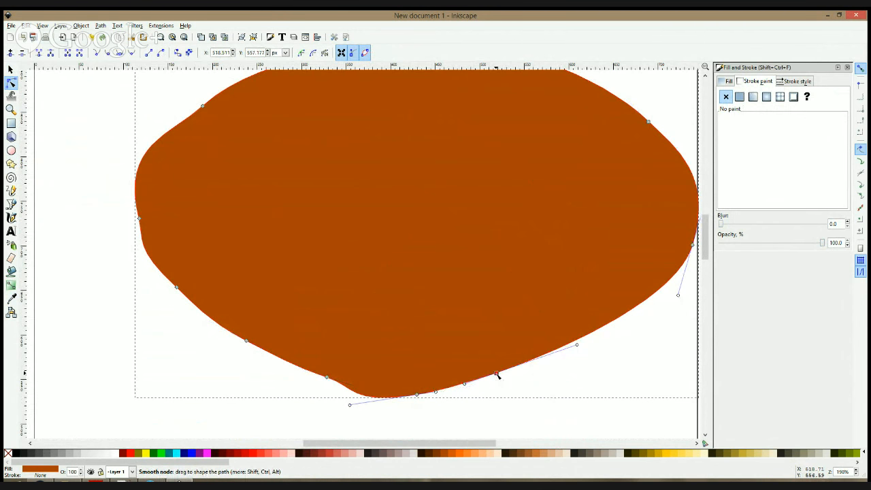
ctrl+click(498, 376)
click(497, 371)
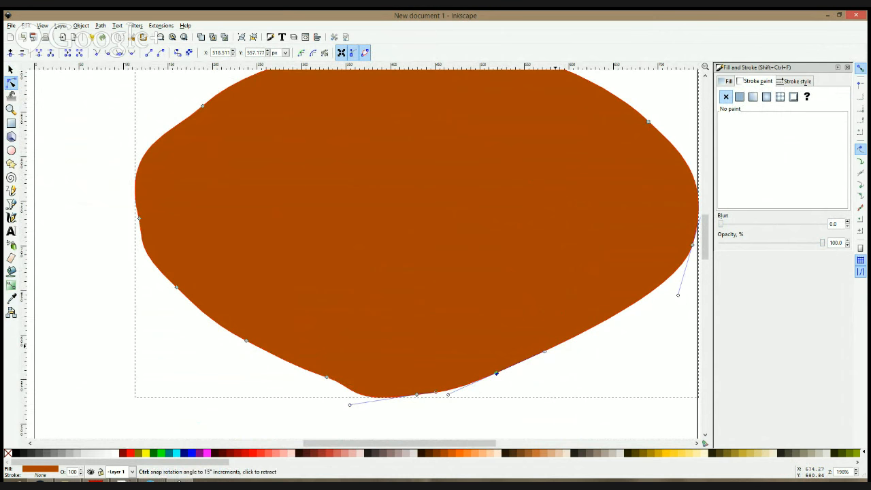
double_click(581, 337)
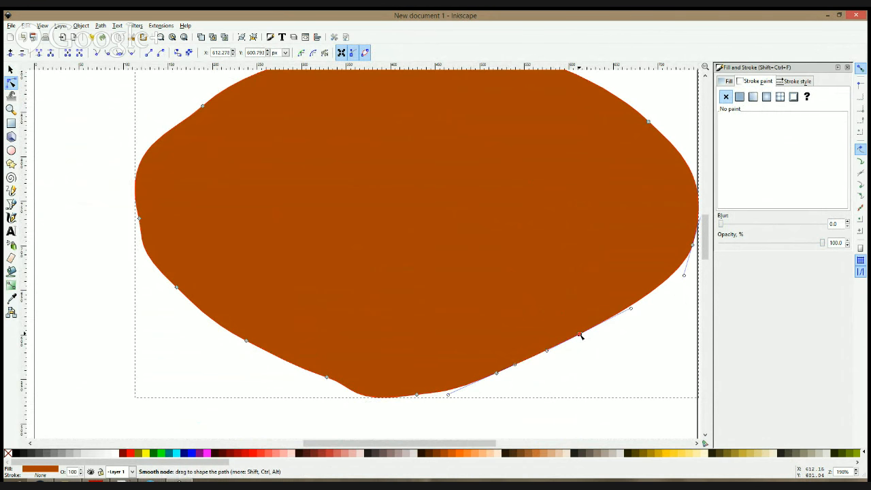
ctrl+click(581, 335)
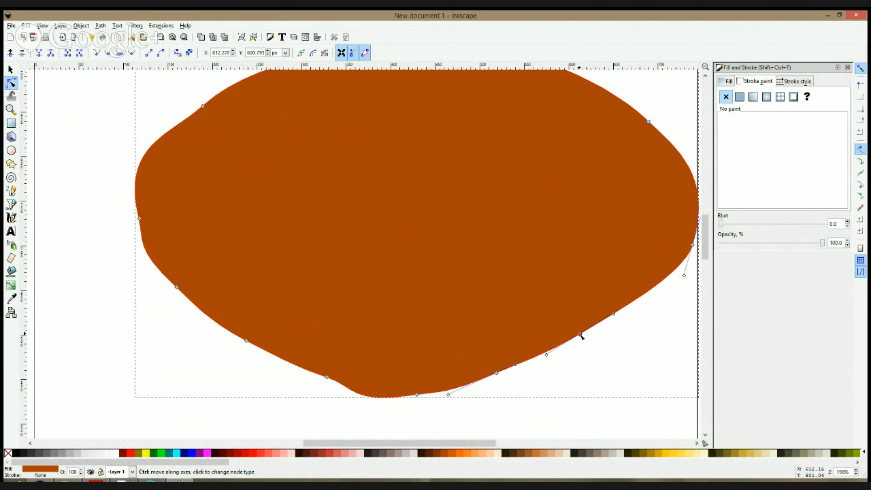
click(596, 348)
- Shift the bottom node and its right neighbour slightly up and to the right, and review the outline without its nodes
scroll(604, 350, down, 2)
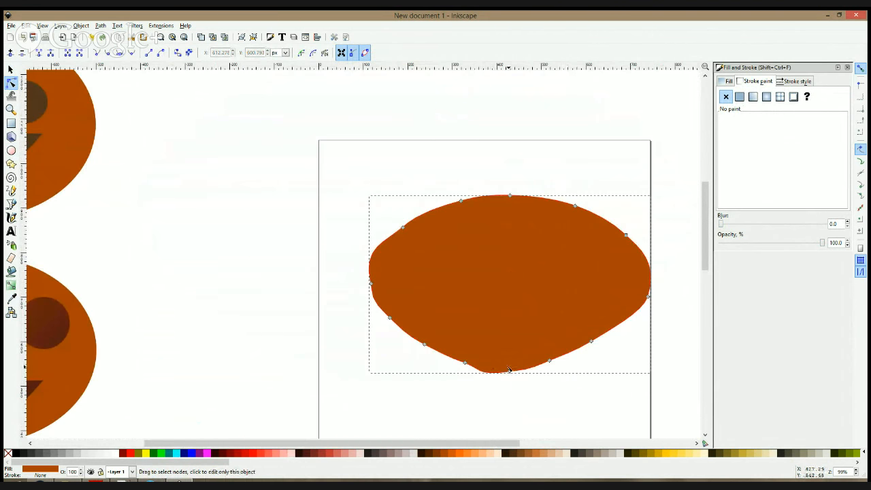
drag(510, 370, 567, 353)
key(F1)
click(628, 351)
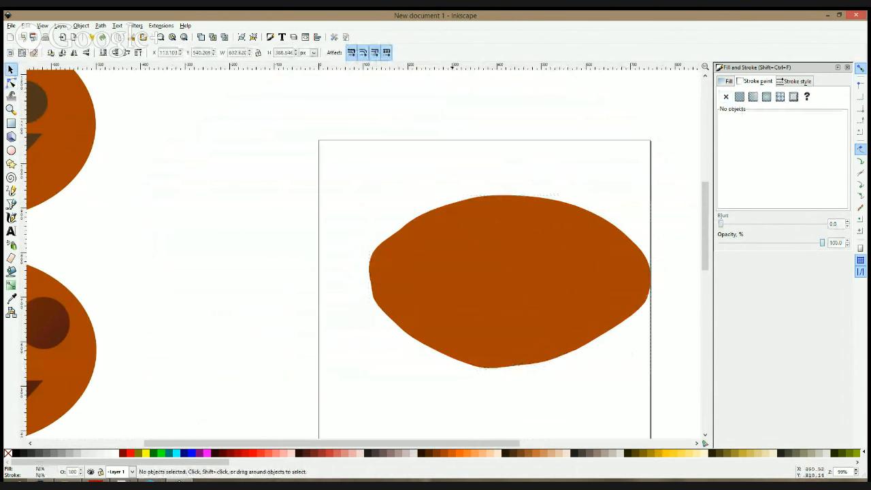
key(F2)
click(535, 215)
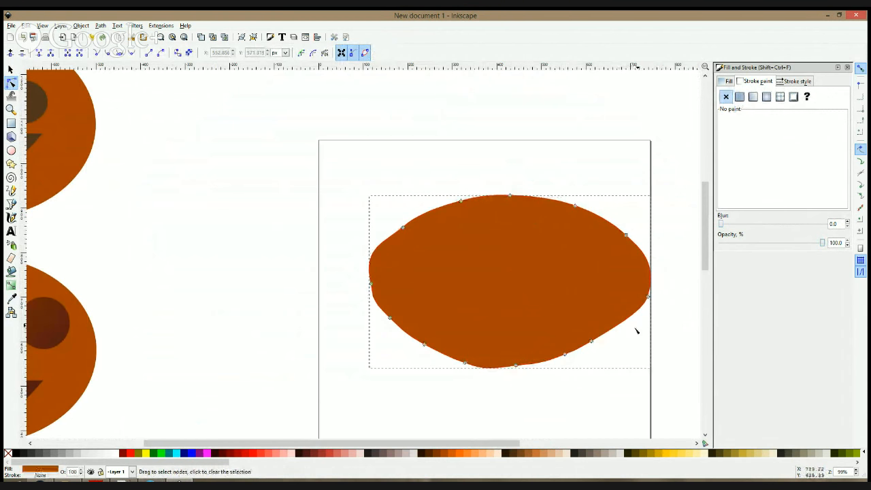
- Move the row of lower nodes down together, and lower the rightmost node to round out the right side
drag(663, 311, 297, 380)
drag(593, 342, 606, 374)
click(662, 303)
drag(649, 297, 644, 333)
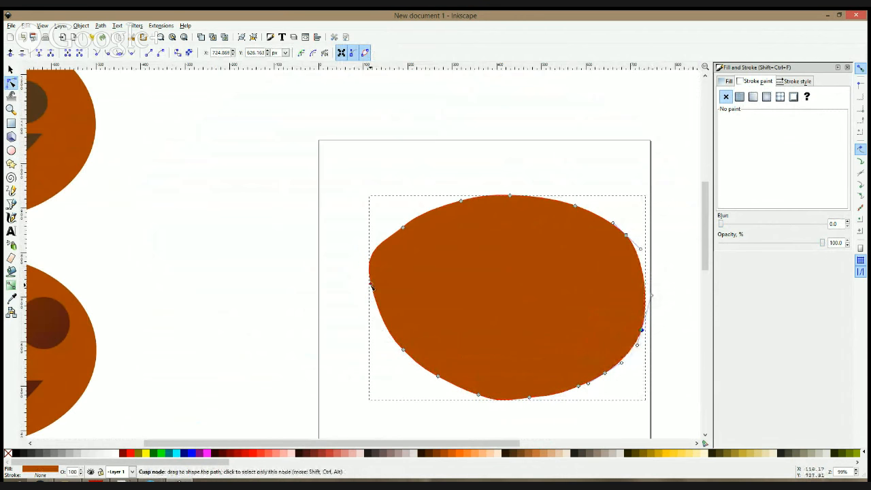
- Lower the leftmost node, delete the node just left of bottom centre, and reposition the two lower-left nodes
drag(372, 285, 378, 304)
drag(406, 353, 408, 360)
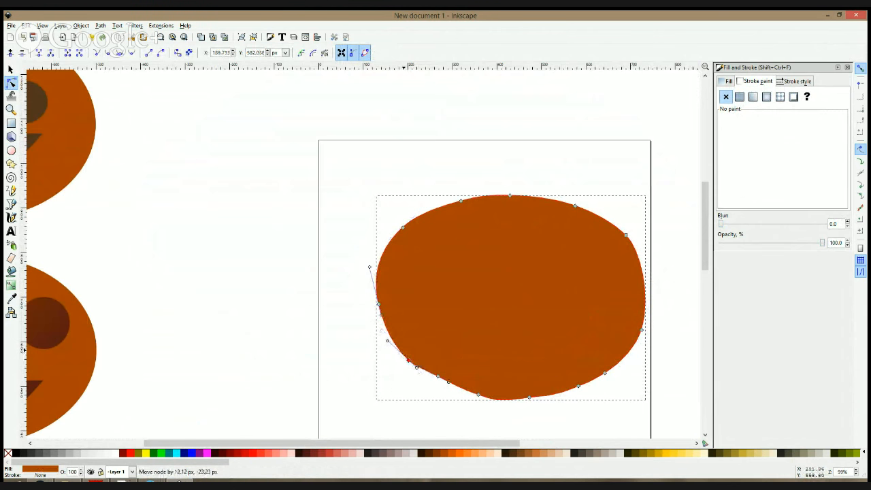
drag(492, 413, 491, 413)
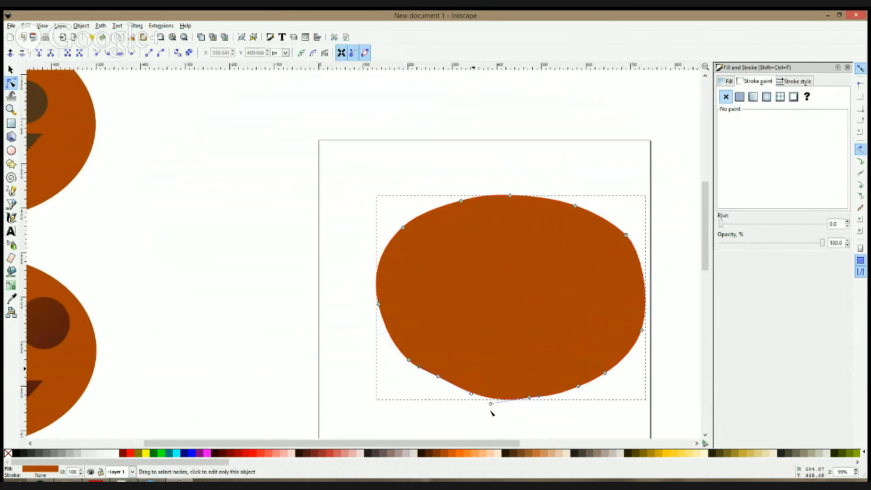
drag(439, 377, 450, 392)
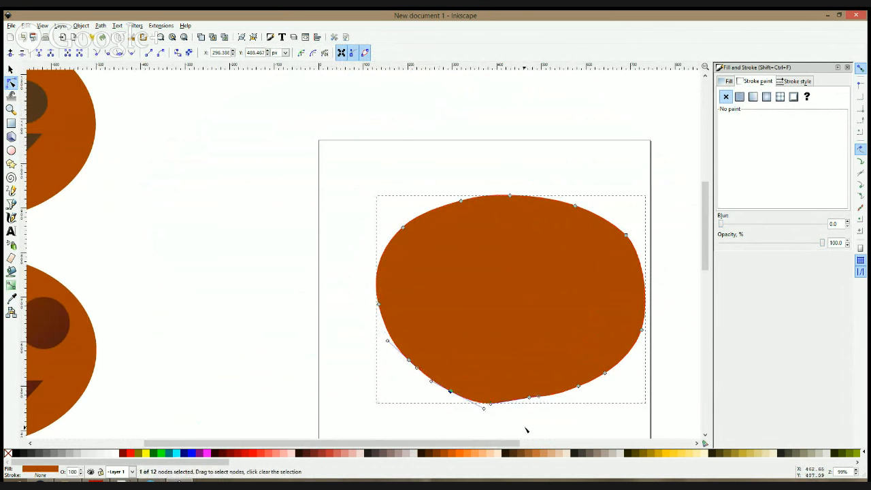
- Bulge the segments along the bottom edge outward into rounded lobes, lowering the lower-left corner node slightly
drag(494, 411, 597, 386)
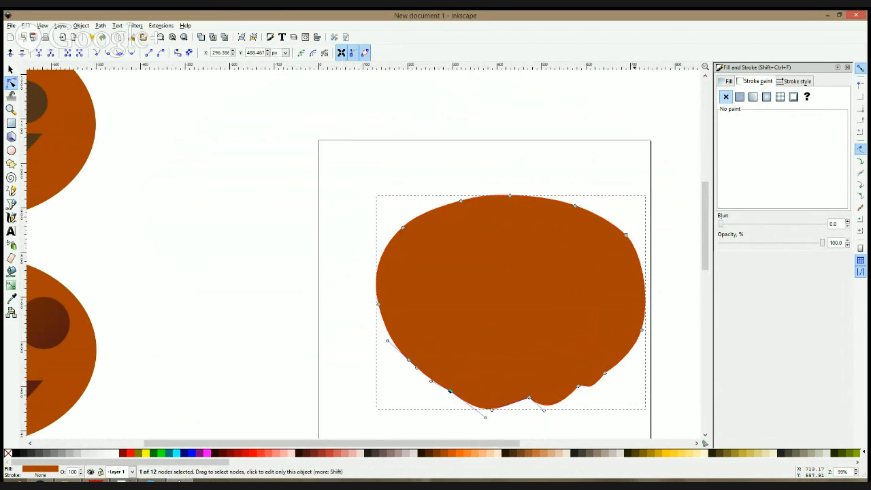
drag(626, 350, 630, 365)
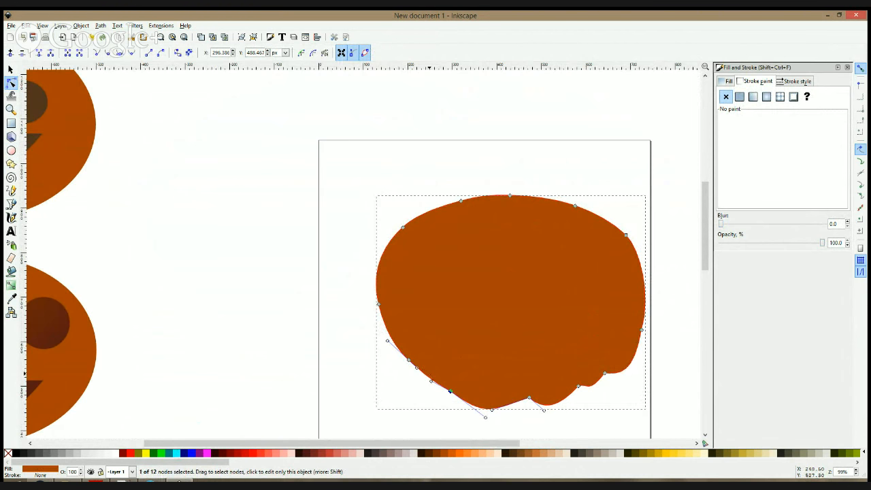
drag(431, 381, 428, 397)
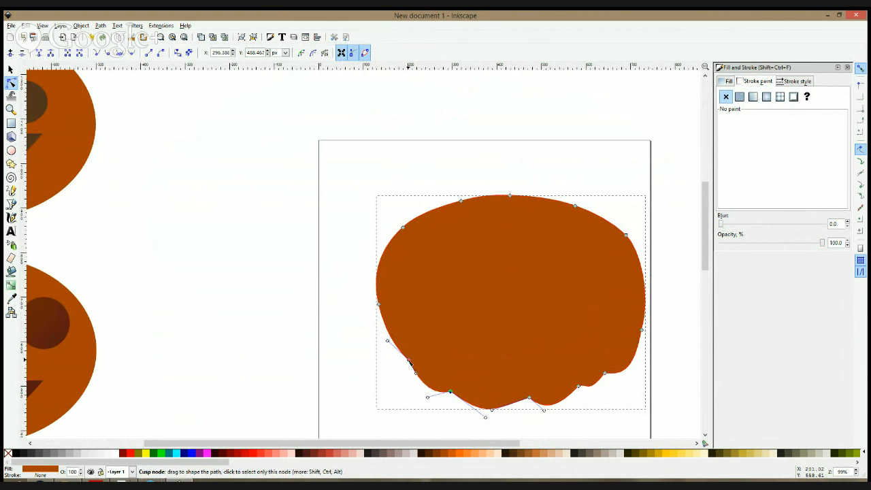
click(408, 359)
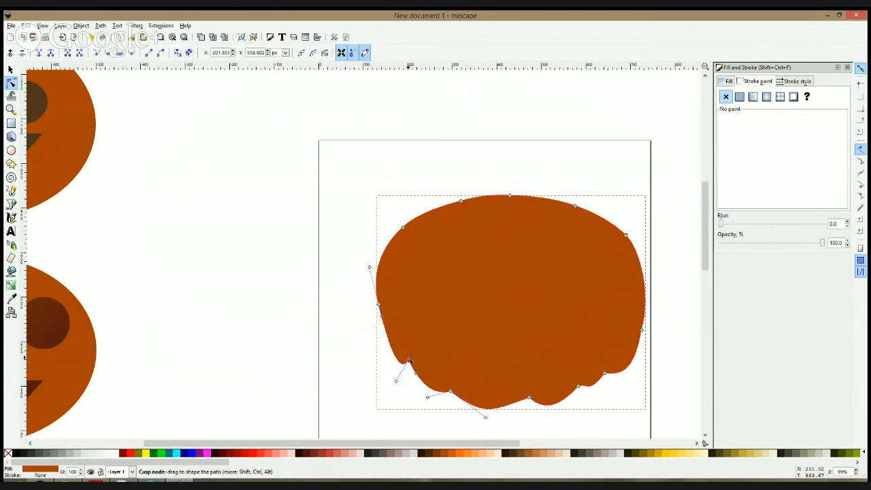
drag(409, 359, 412, 377)
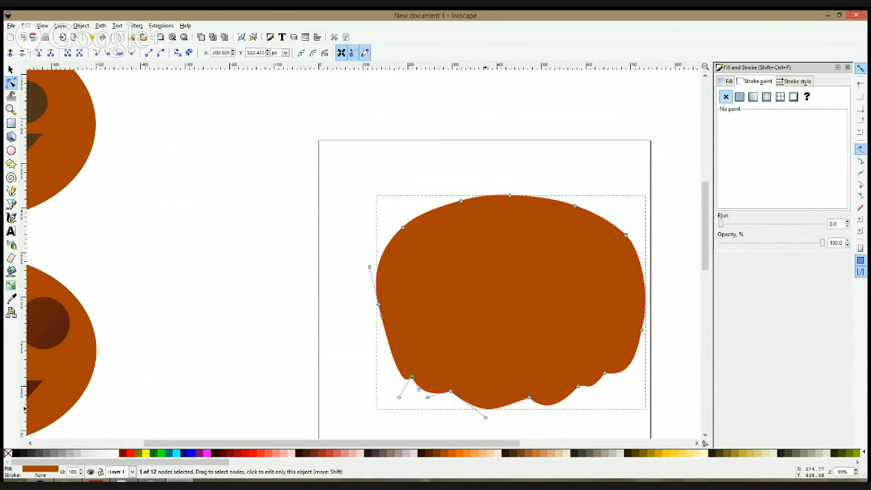
drag(486, 416, 486, 412)
- Delete the outline's rightmost node and change the type of the upper-right node
click(640, 332)
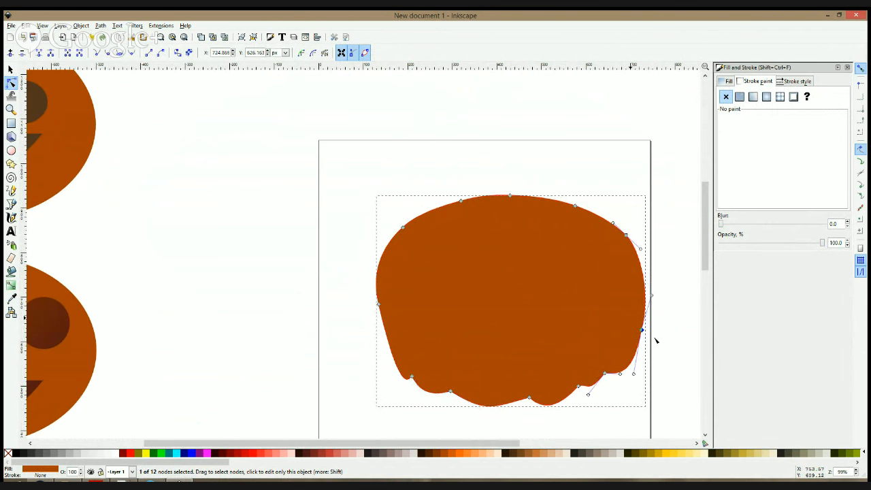
key(Delete)
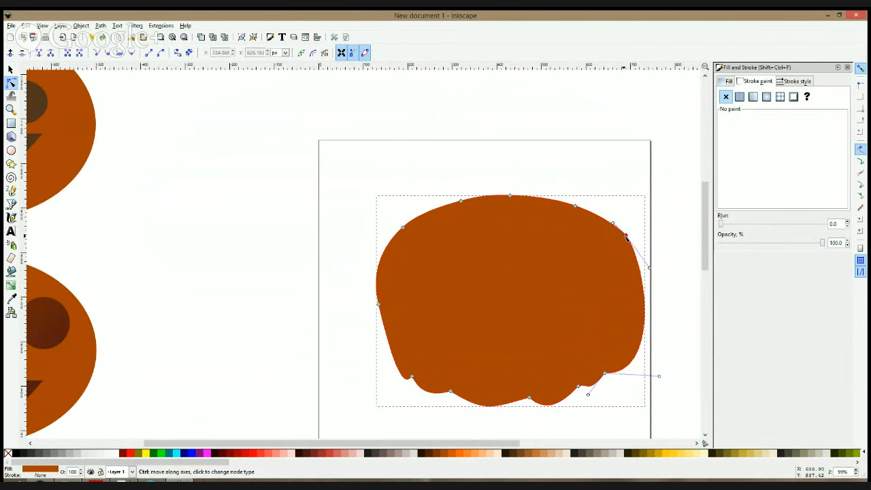
ctrl+click(626, 237)
click(627, 236)
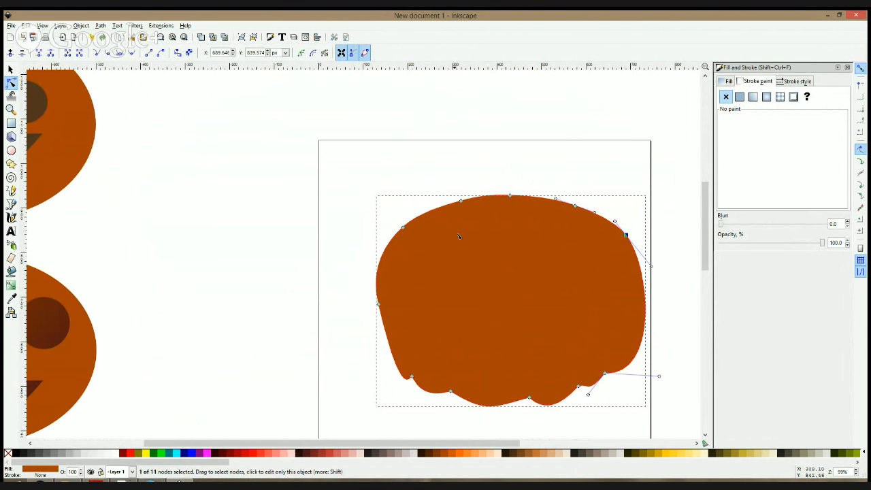
- Bulge the segments along the top edge outward into rounded lobes and refine the curve at the upper-right node
drag(451, 210, 492, 196)
drag(554, 204, 559, 186)
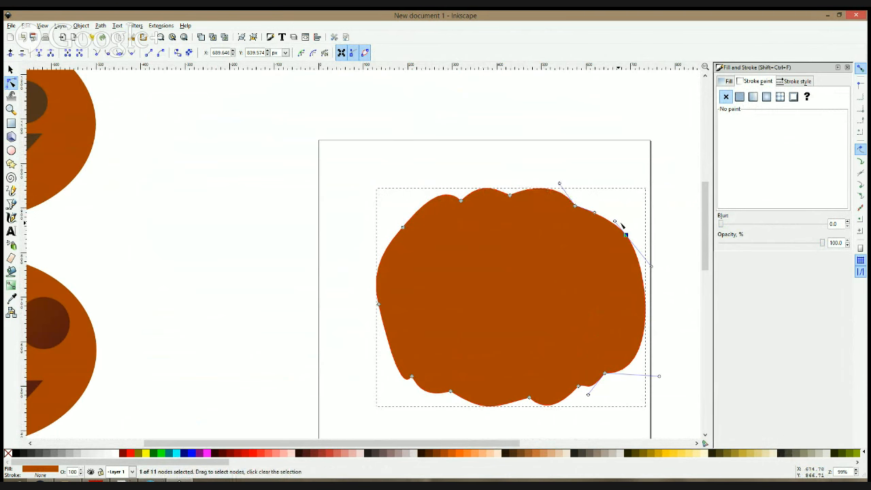
drag(608, 214, 606, 211)
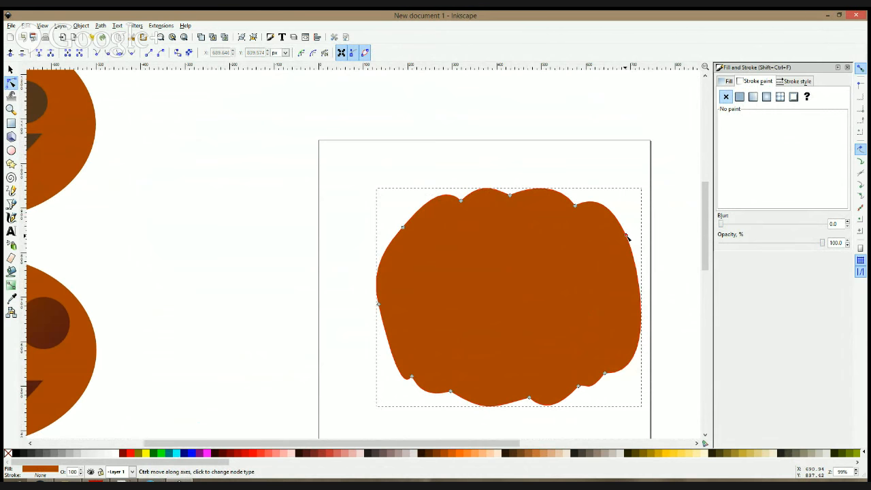
drag(628, 237, 628, 237)
key(ctrl+z)
drag(634, 259, 636, 254)
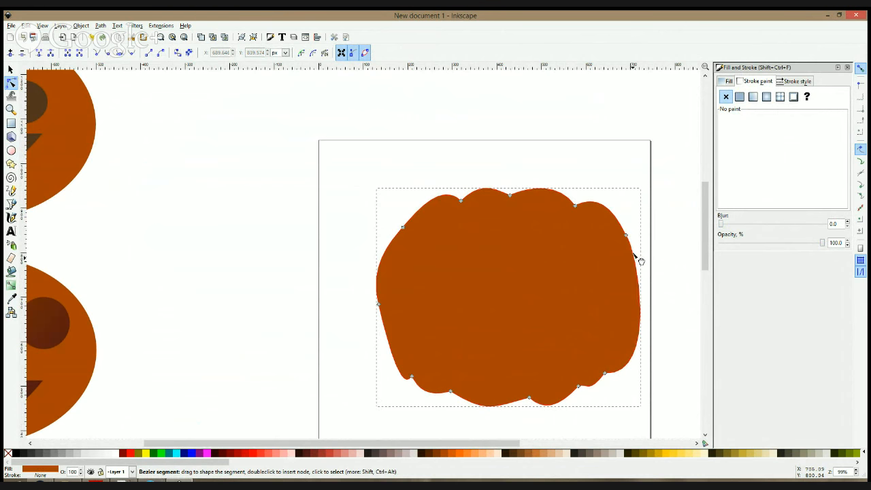
- Delete the outline's leftmost node to leave one long curve on the left side, and deselect the shape
drag(379, 305, 382, 331)
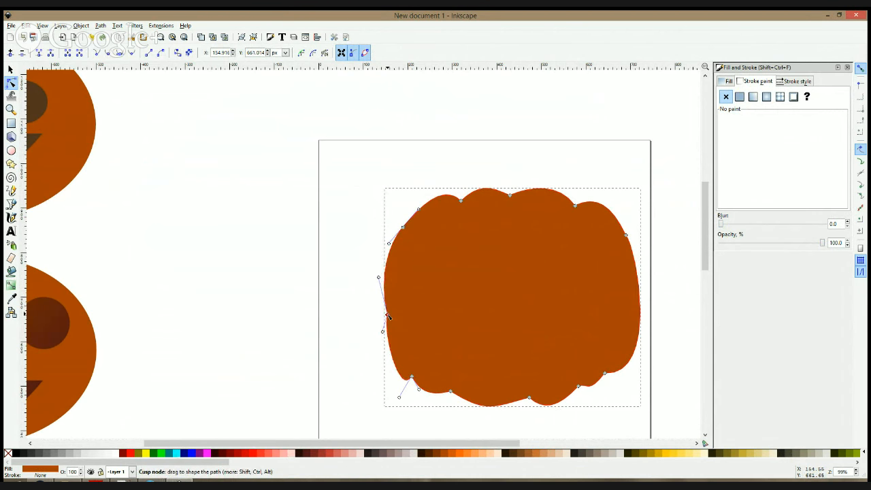
key(Delete)
click(346, 322)
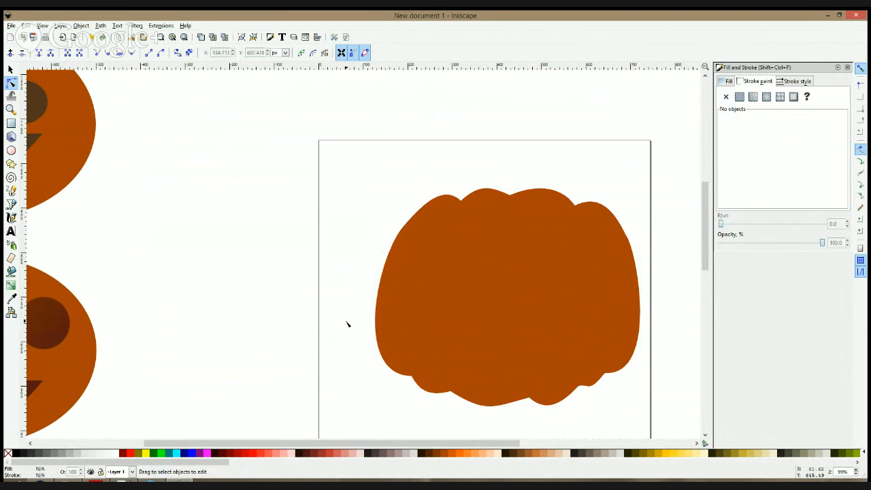
- Reposition the nodes between the bottom lobes to even out their widths, and adjust the curve of the middle lobes
scroll(514, 170, down, 3)
drag(514, 170, 446, 231)
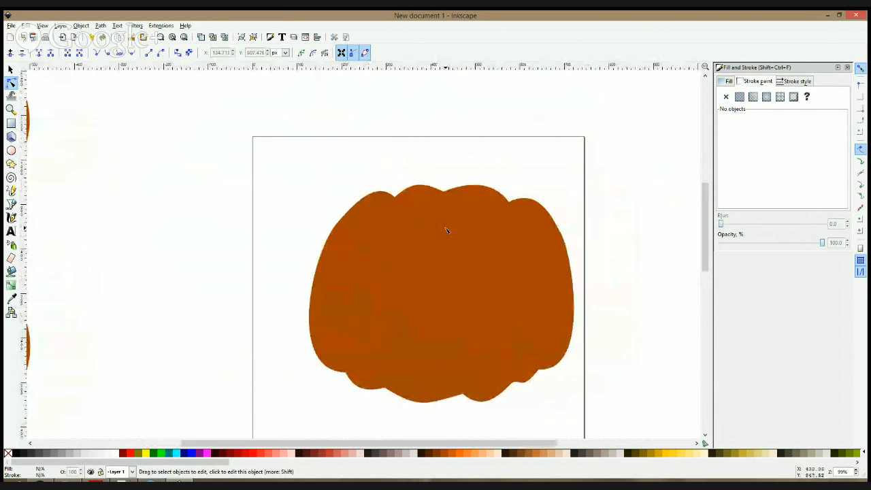
click(429, 354)
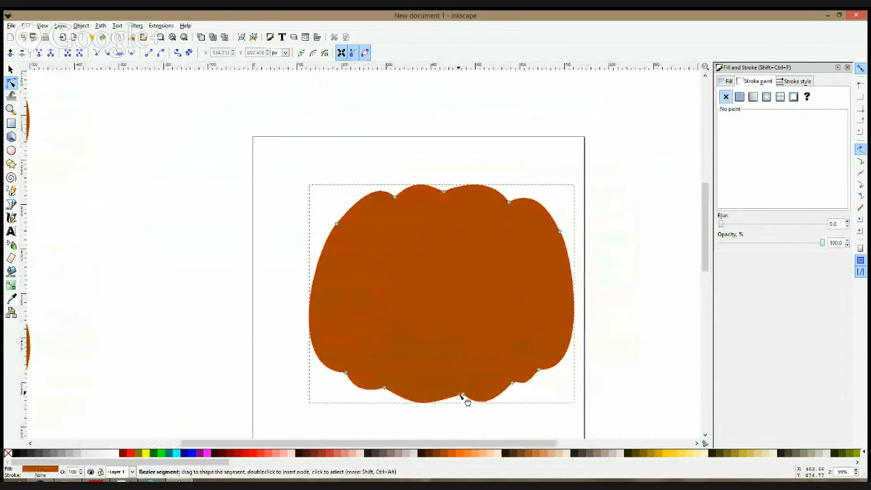
drag(463, 399, 398, 401)
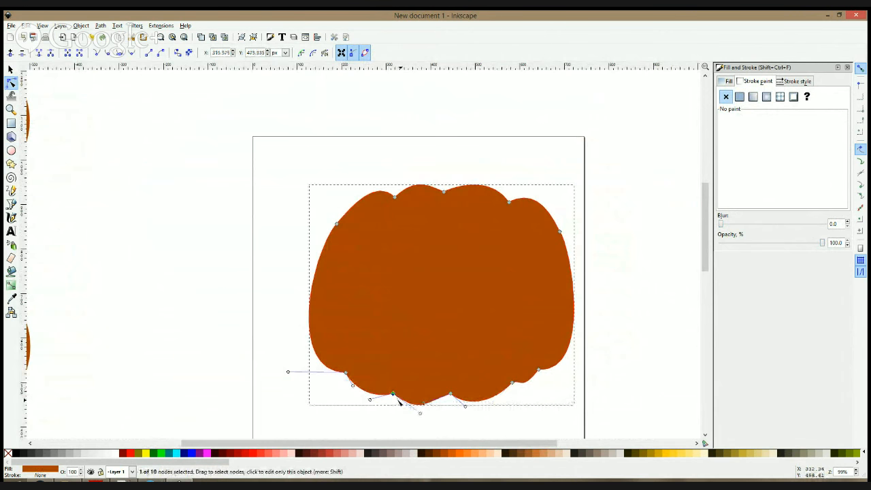
drag(513, 384, 478, 403)
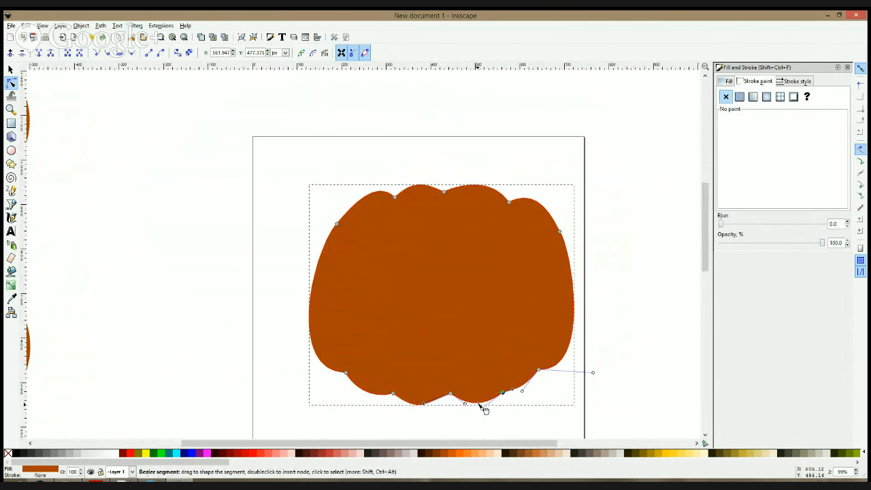
click(393, 393)
drag(423, 409, 427, 407)
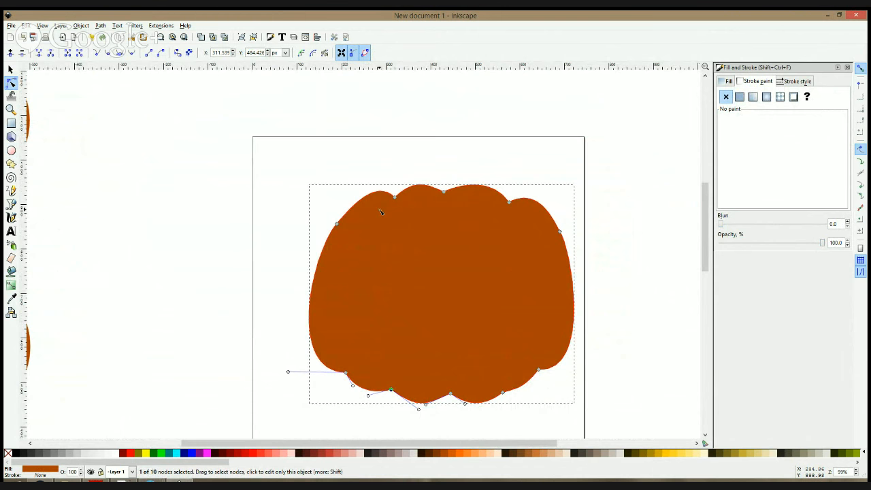
- Flip the whole lobed orange shape vertically
key(s)
key(v)
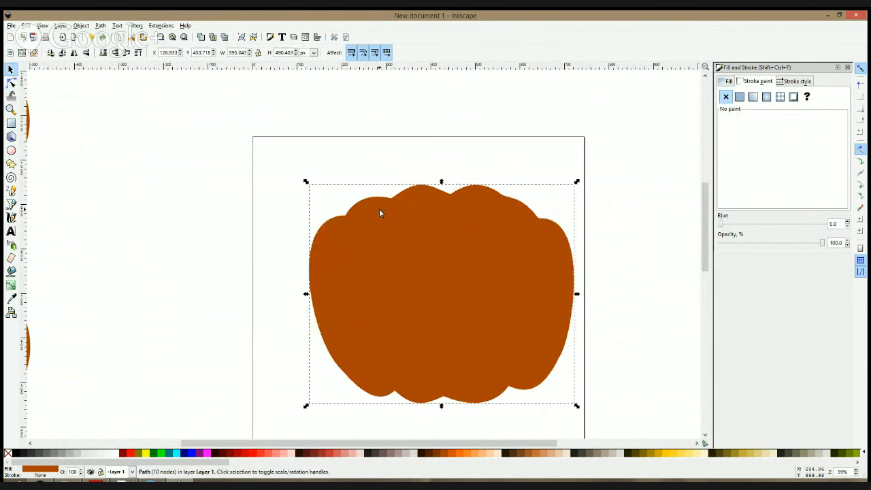
- Squeeze the outline's five lower nodes closer together horizontally and vertically, and move them up slightly
click(602, 250)
click(11, 82)
click(461, 352)
drag(264, 315, 584, 429)
drag(564, 380, 550, 380)
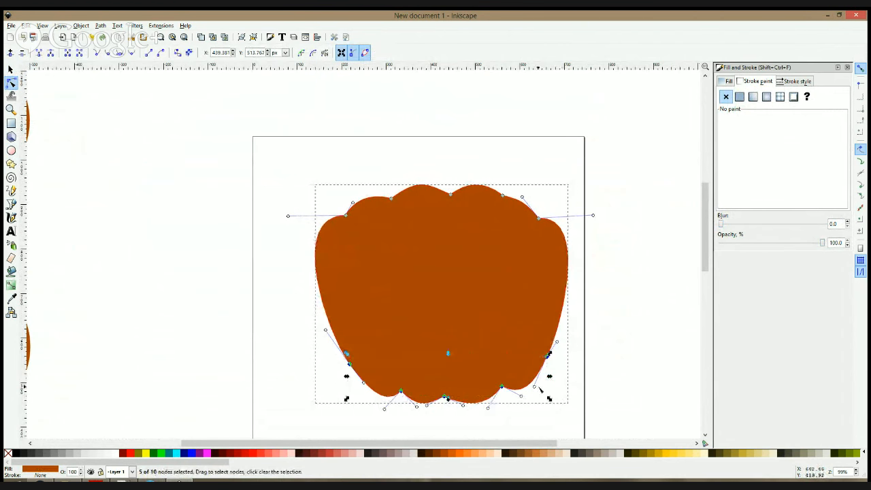
drag(449, 357, 450, 367)
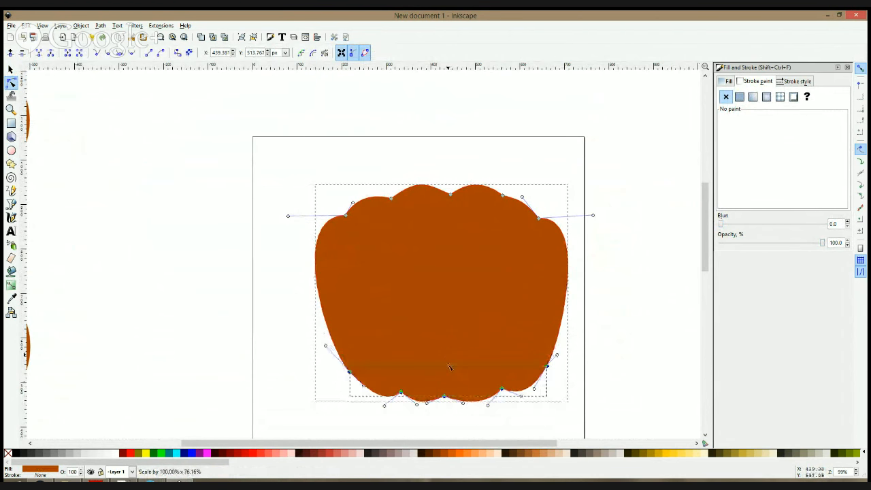
drag(446, 399, 443, 387)
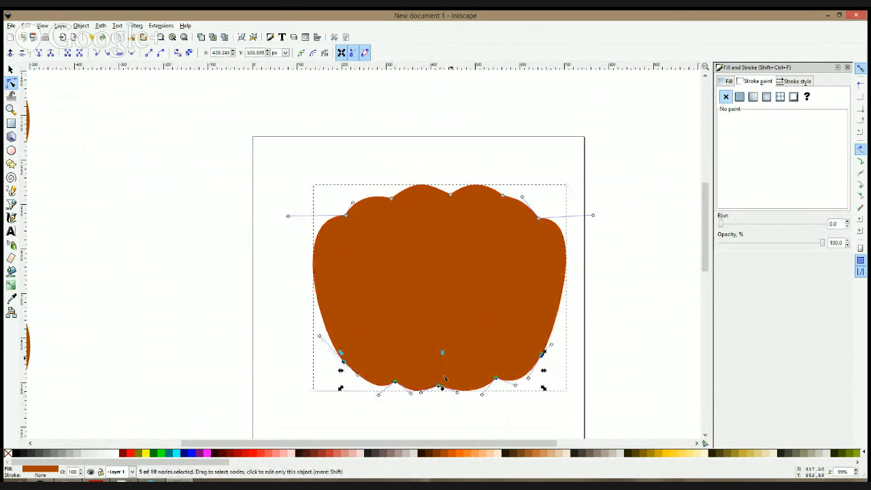
- Round out the upper-right lobe, shift its lower node outward, and adjust that node's handles to widen the shoulder
click(528, 167)
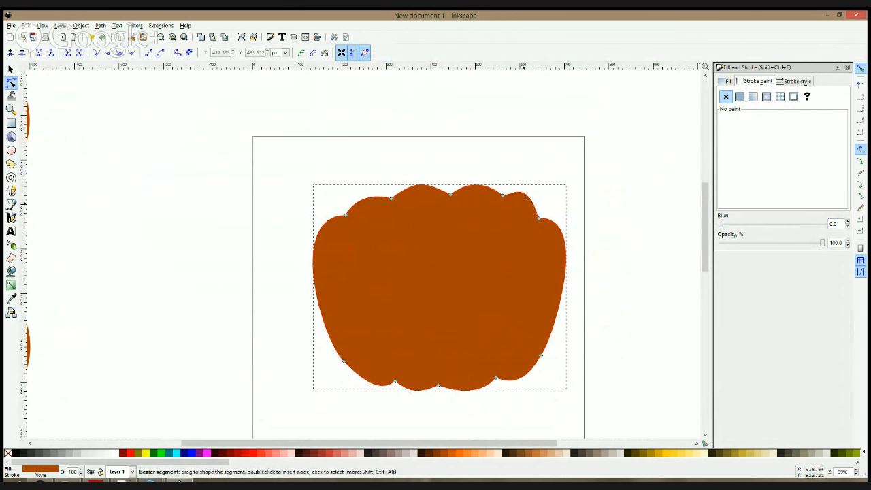
drag(538, 218, 545, 214)
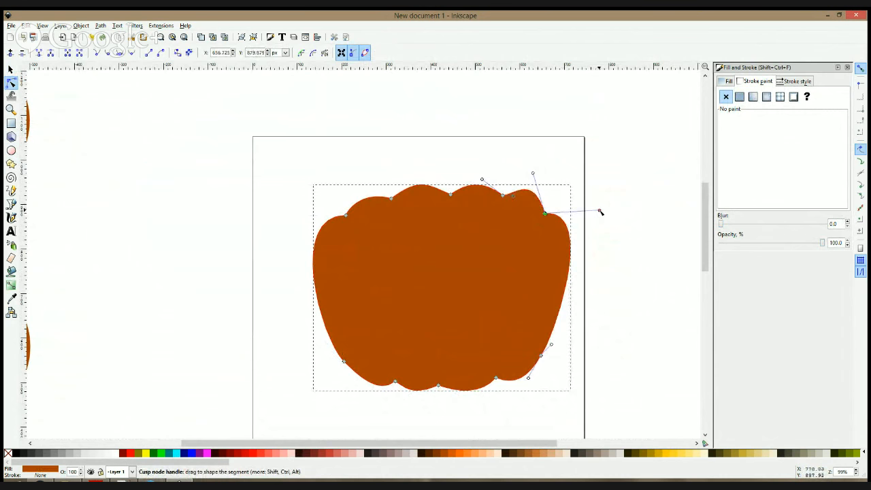
drag(600, 213, 615, 223)
drag(536, 175, 531, 185)
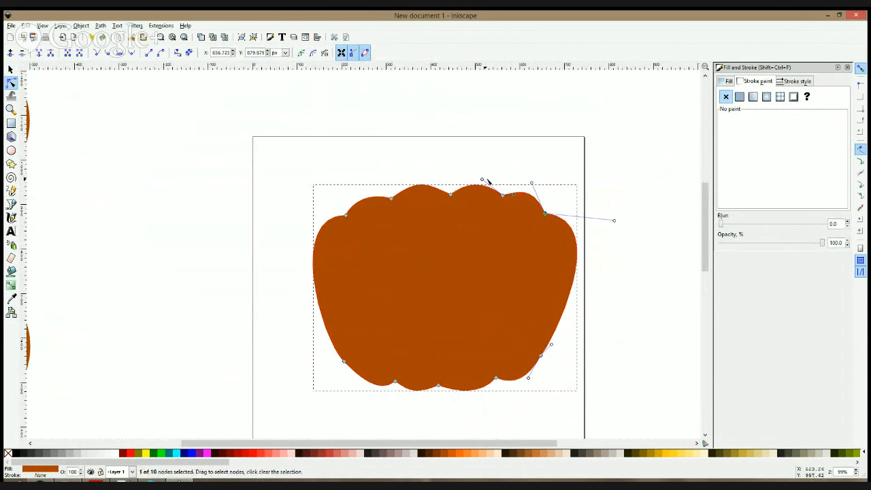
- Reposition the upper-left and top-centre nodes to even out the lobes along the top edge
drag(422, 186, 421, 187)
drag(348, 218, 345, 215)
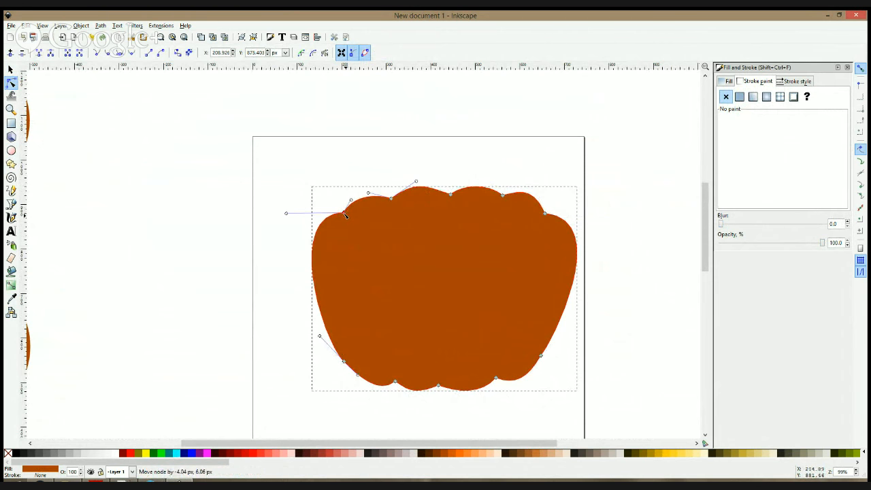
click(393, 199)
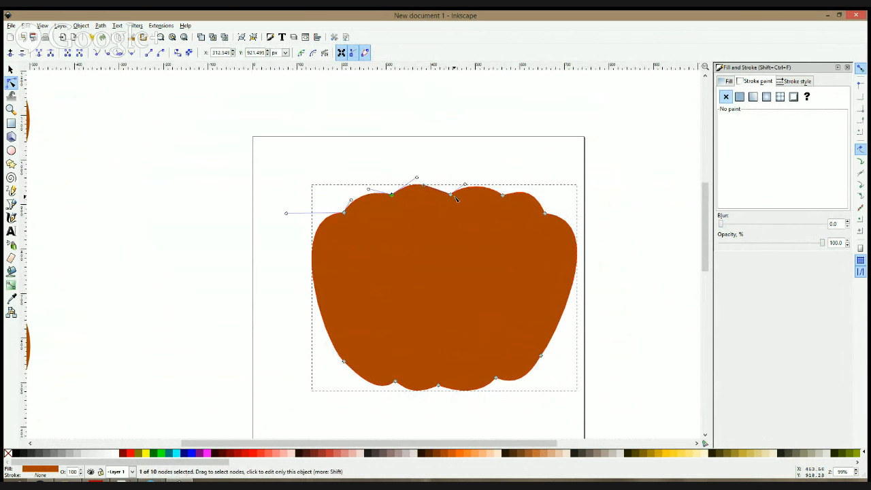
drag(452, 196, 428, 184)
- Narrow the whole orange shape horizontally, bulge its right and left sides outward, and deselect it
key(s)
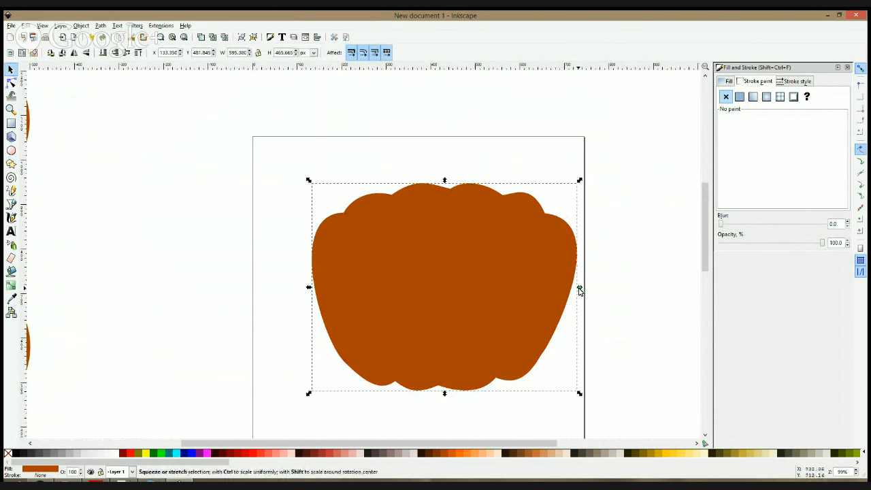
drag(579, 289, 549, 293)
key(n)
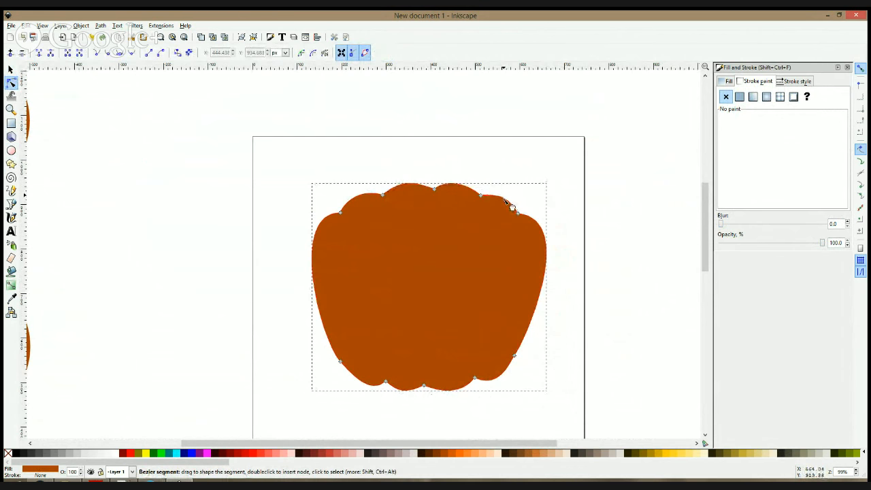
drag(543, 307, 520, 361)
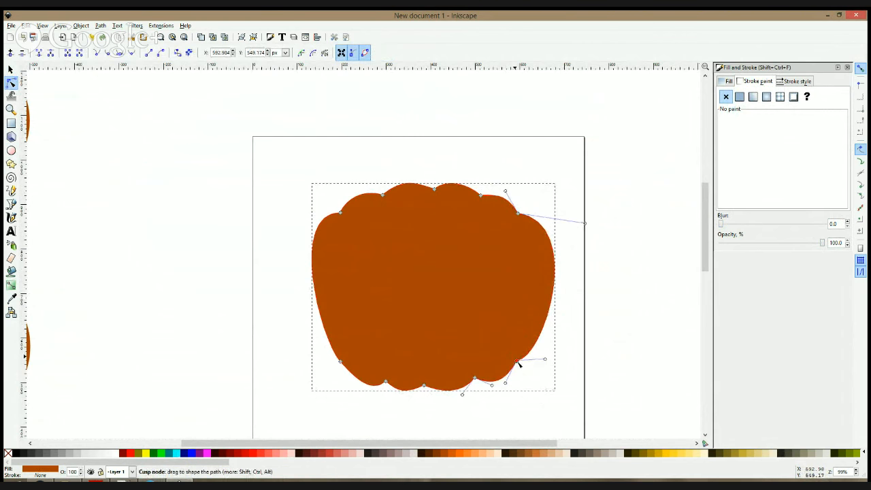
drag(319, 292, 316, 302)
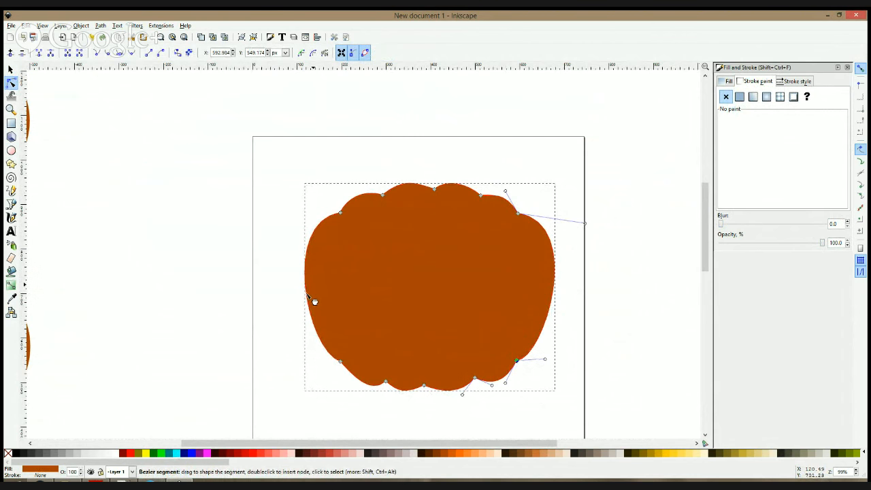
key(s)
click(520, 169)
- Pull the long curves on the pumpkin's right and left sides slightly inward, and deselect the shape
scroll(520, 170, down, 4)
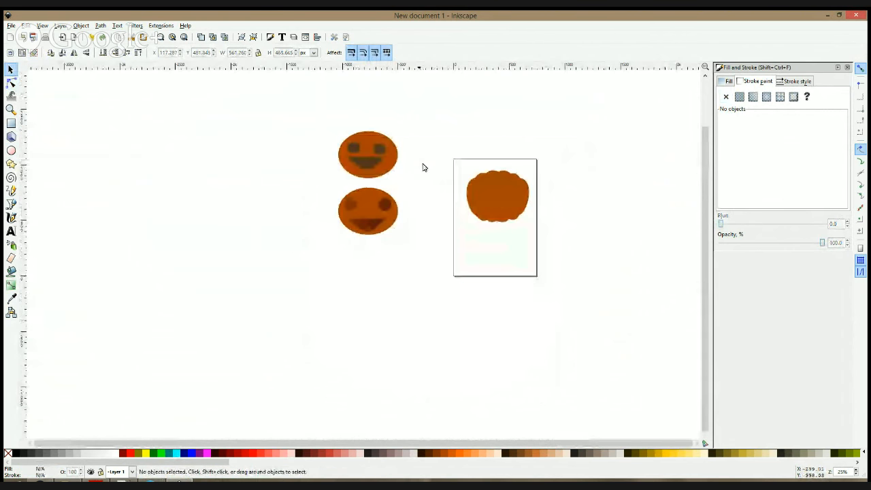
scroll(429, 181, up, 3)
scroll(472, 282, right, 5)
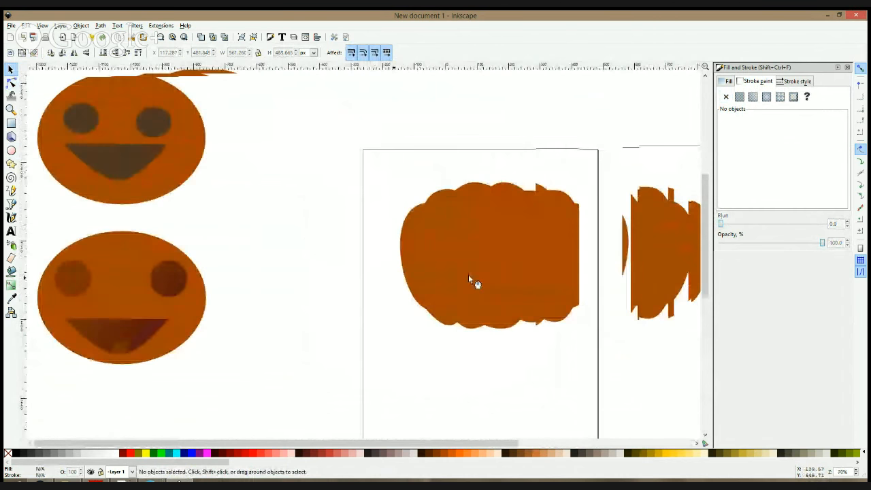
click(10, 83)
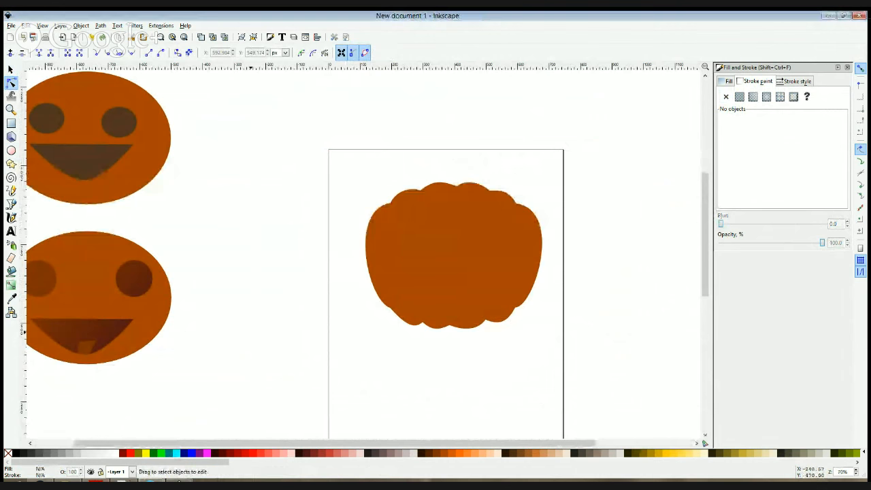
click(430, 313)
key(3)
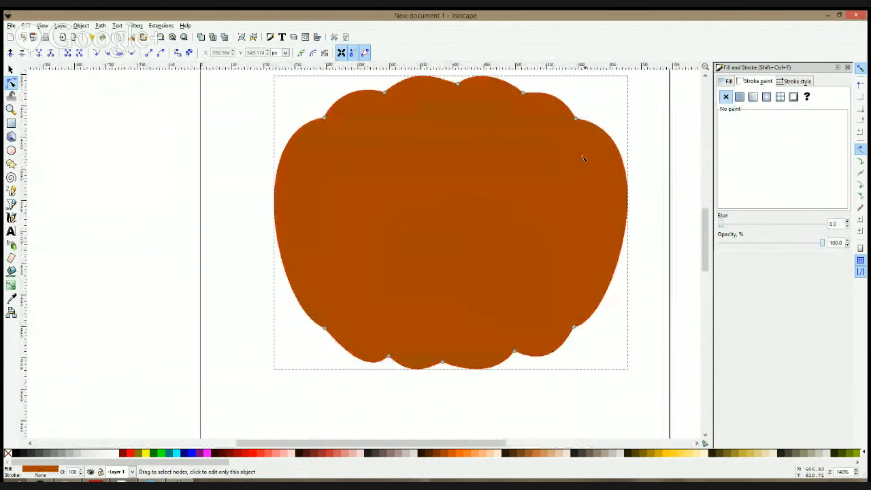
drag(629, 199, 626, 204)
drag(642, 151, 619, 203)
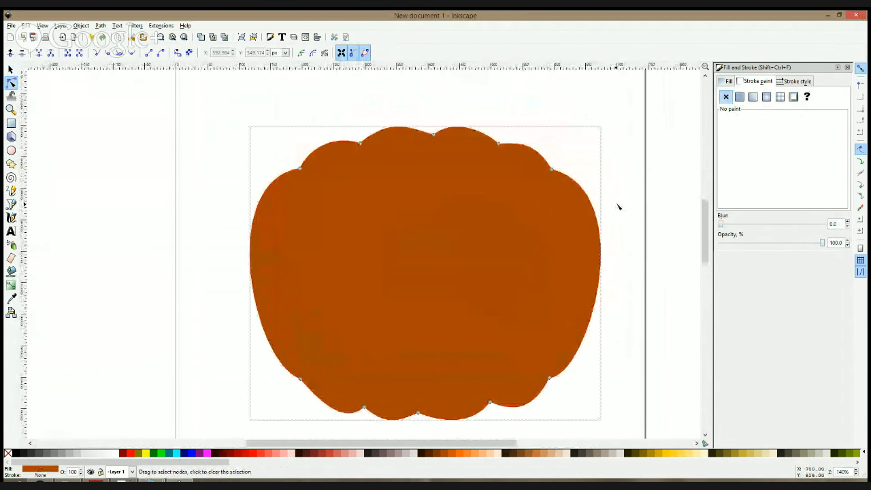
key(F1)
key(F2)
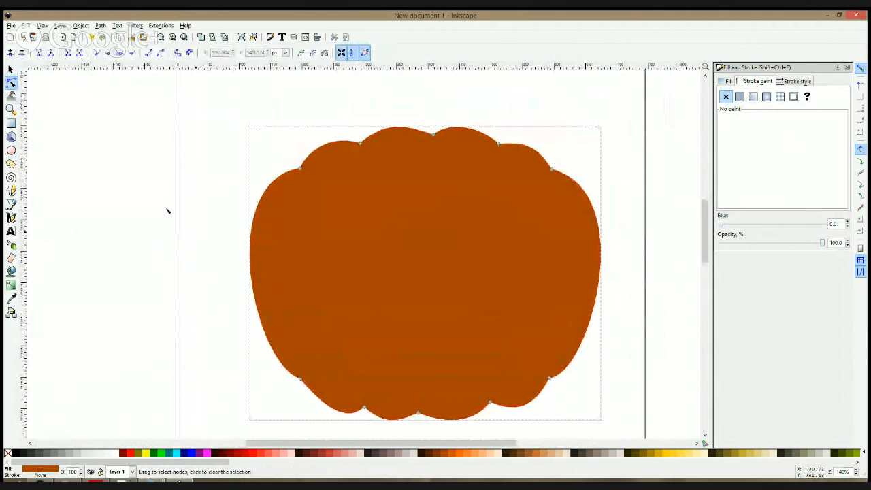
key(F1)
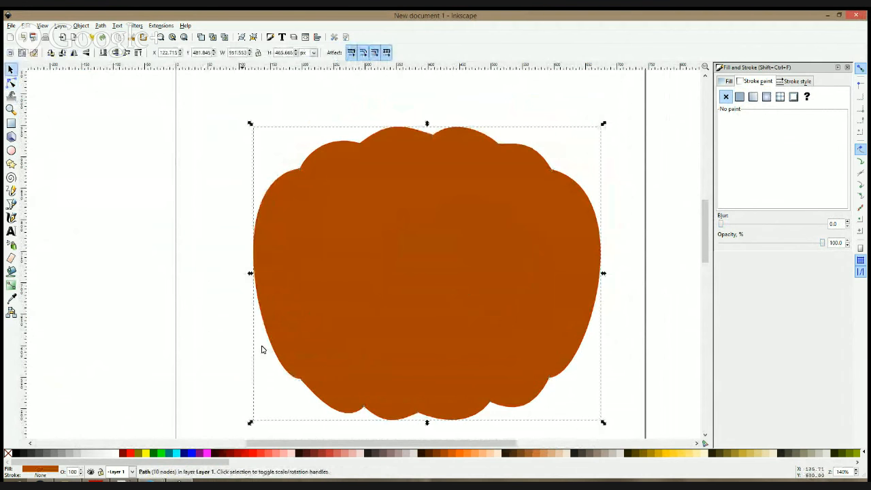
key(Escape)
scroll(474, 260, down, 2)
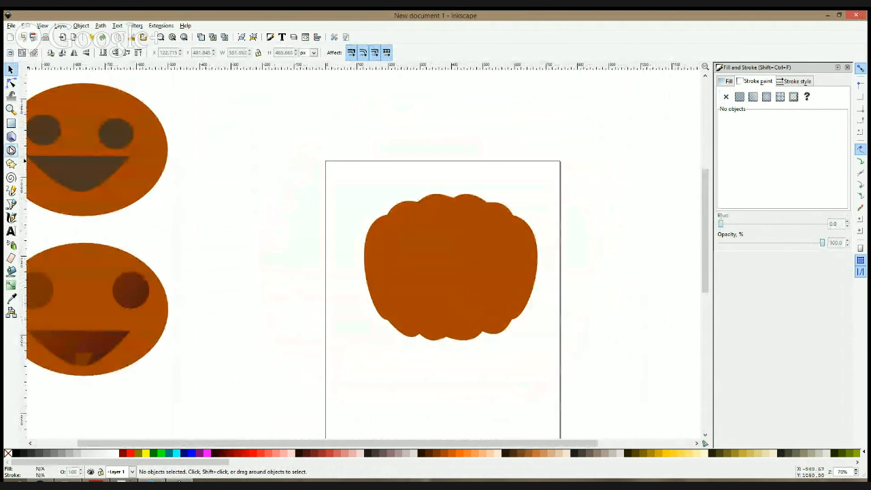
- Draw a closed, hooked stem with straight Pen tool segments over the pumpkin's top centre and fill it dark olive green
click(11, 205)
scroll(450, 211, up, 1)
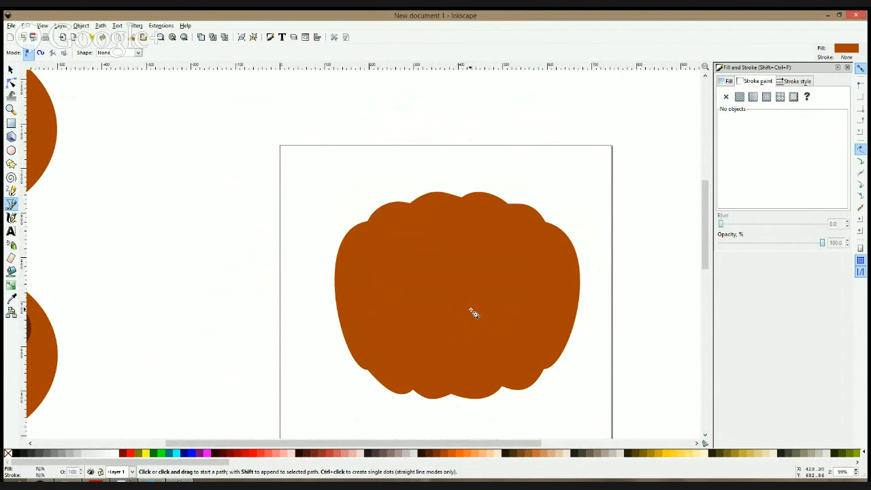
click(453, 232)
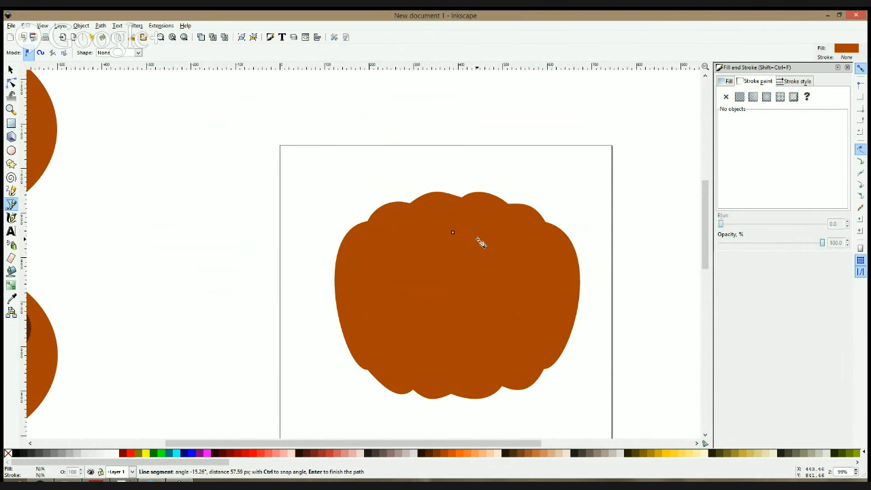
click(478, 203)
click(451, 177)
click(428, 187)
click(431, 196)
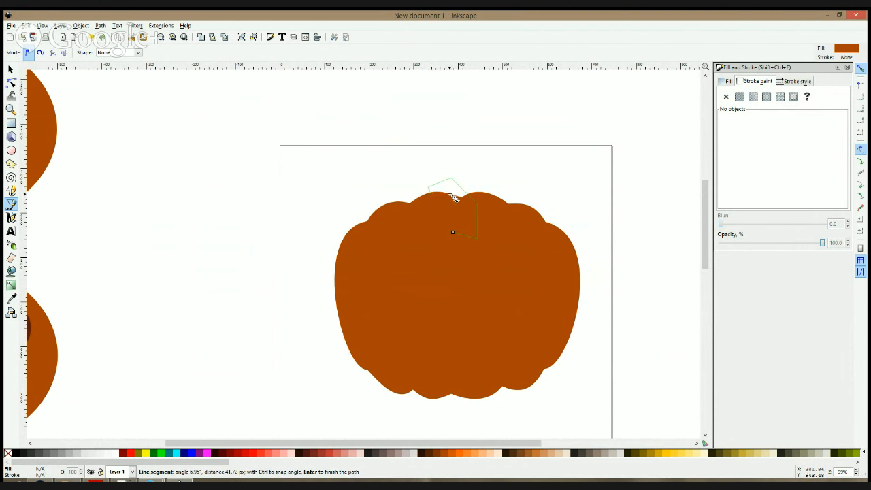
click(452, 233)
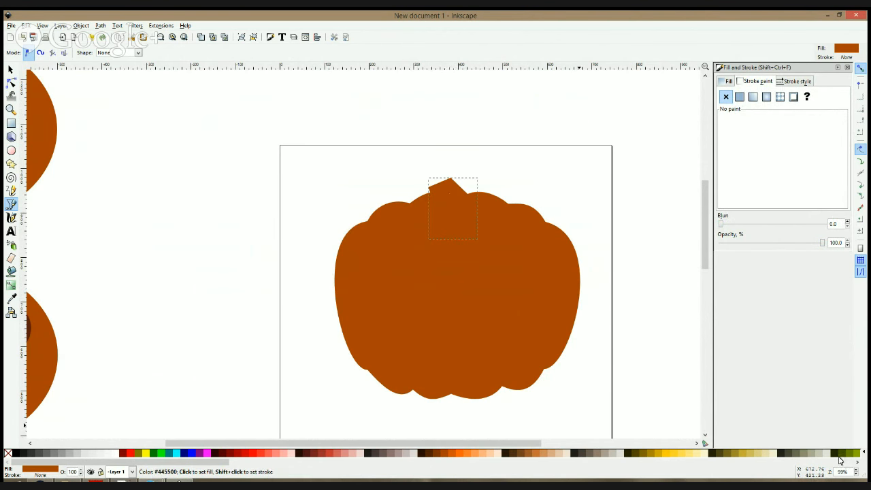
click(786, 453)
- Reposition the stem's base nodes and bend its straight segments into smooth curves, and deselect the stem
click(11, 81)
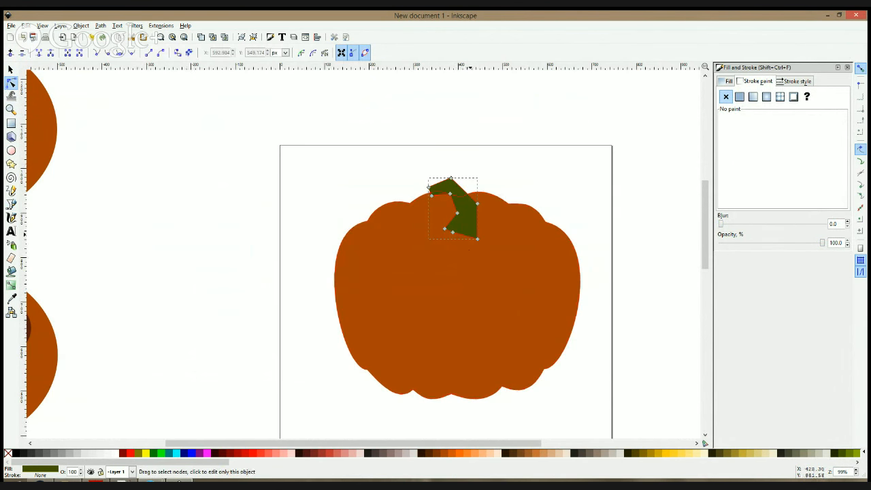
drag(453, 233, 455, 240)
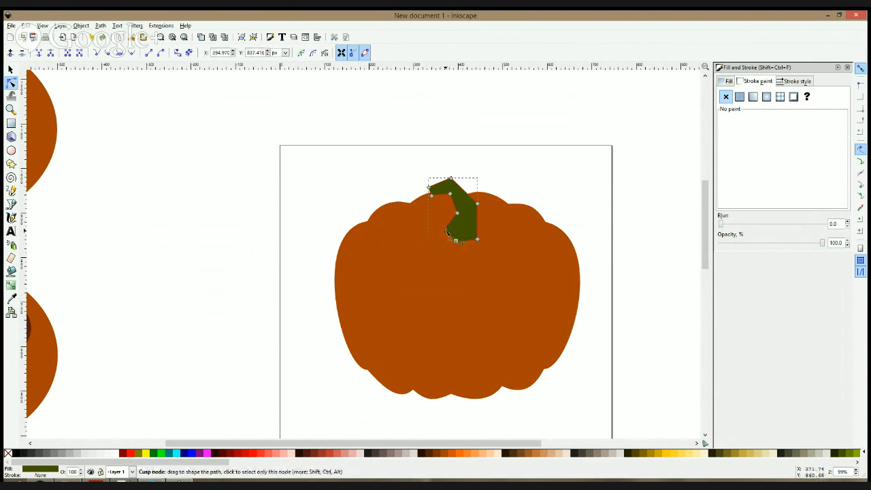
click(444, 229)
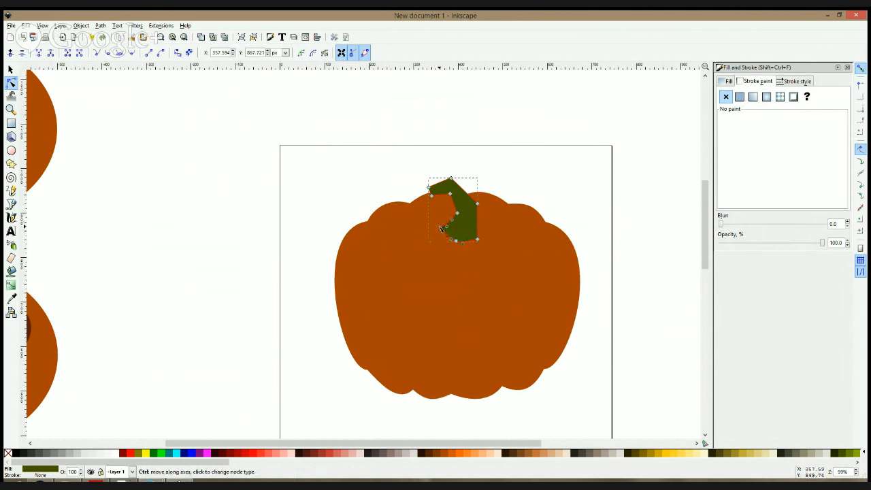
drag(481, 241, 482, 234)
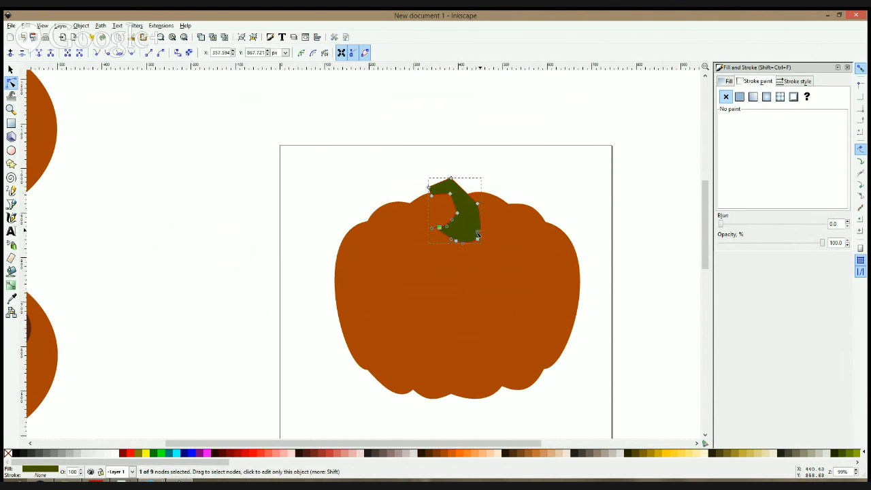
click(477, 232)
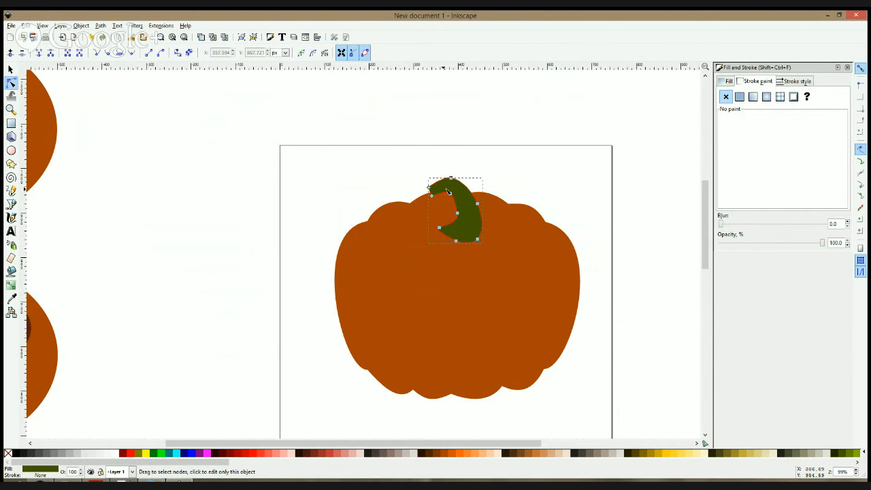
click(397, 185)
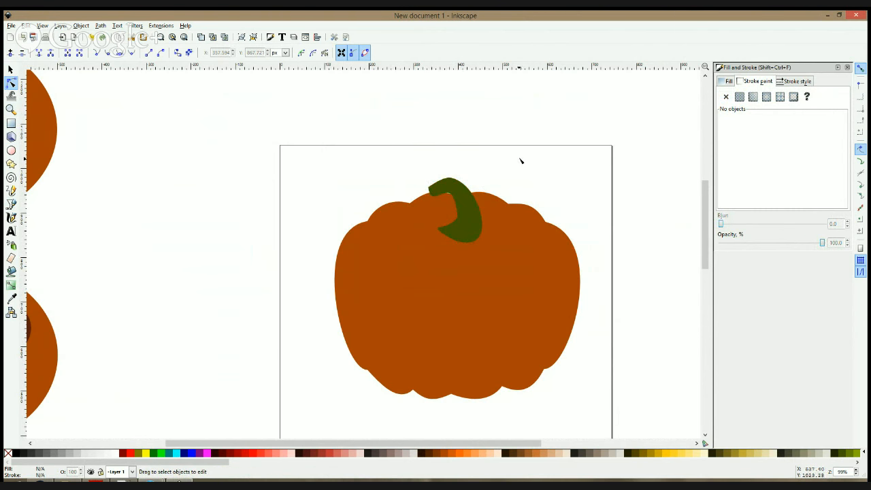
- Nudge the green stem slightly to the left and deselect it
key(F1)
click(471, 226)
drag(472, 226, 473, 226)
click(477, 140)
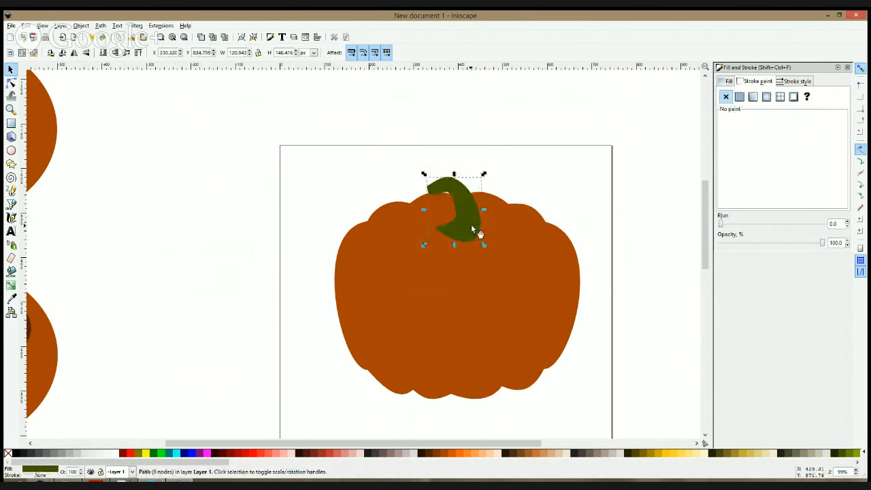
click(11, 205)
scroll(521, 243, down, 3)
key(F1)
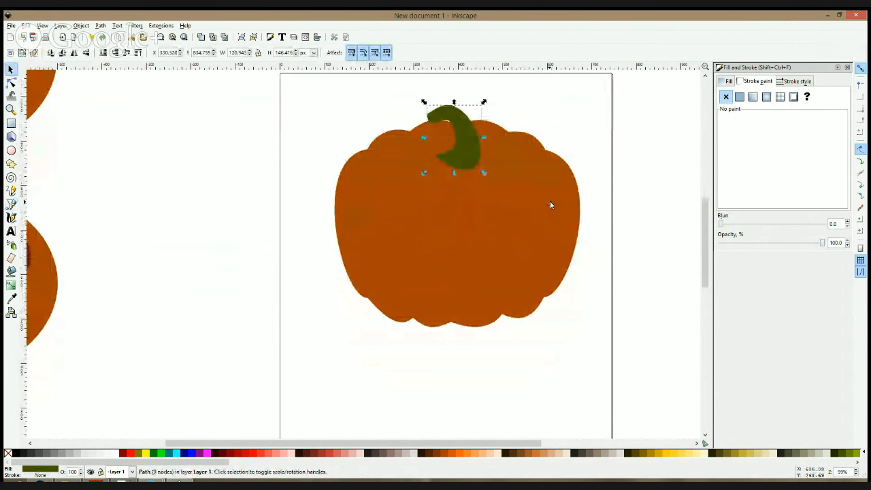
click(621, 167)
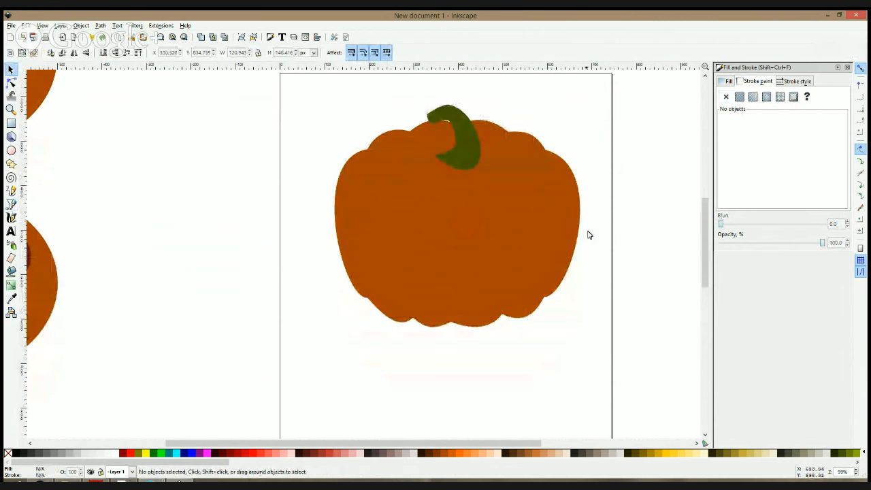
click(11, 205)
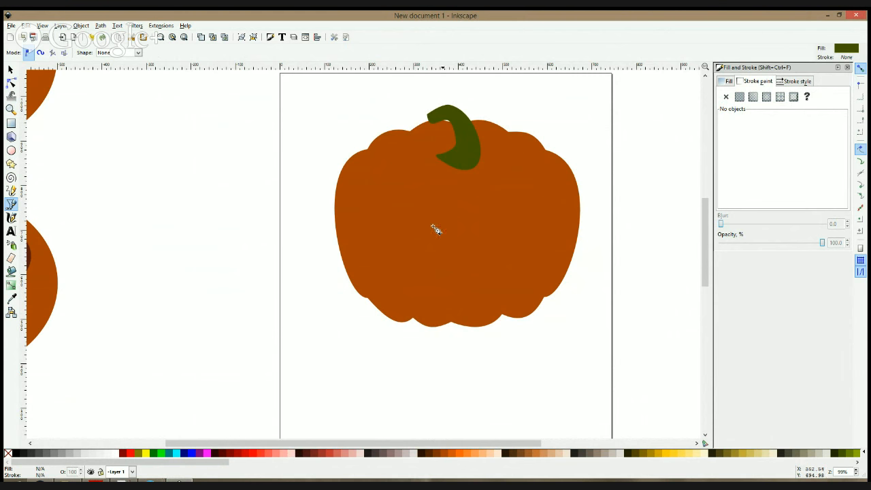
drag(529, 234, 486, 219)
scroll(337, 177, down, 1)
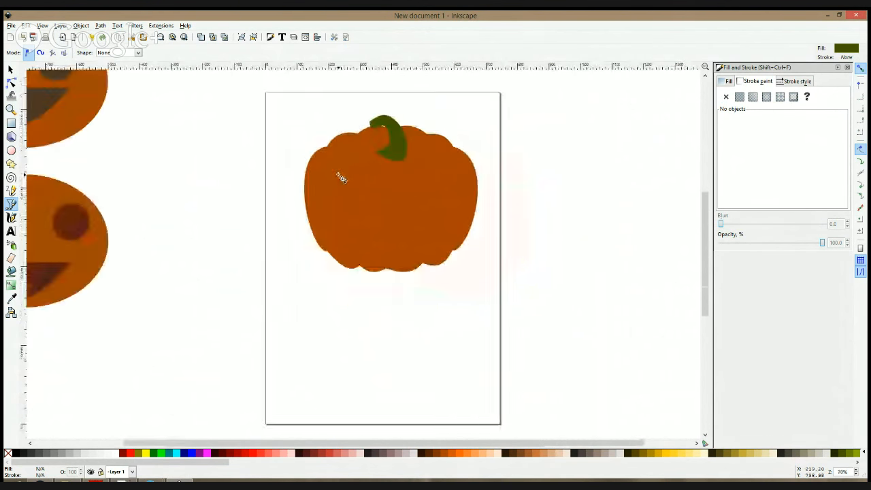
- Draw a closed, slanted triangular eye with the Pen tool on the left half of the pumpkin
scroll(338, 177, up, 2)
drag(436, 208, 353, 215)
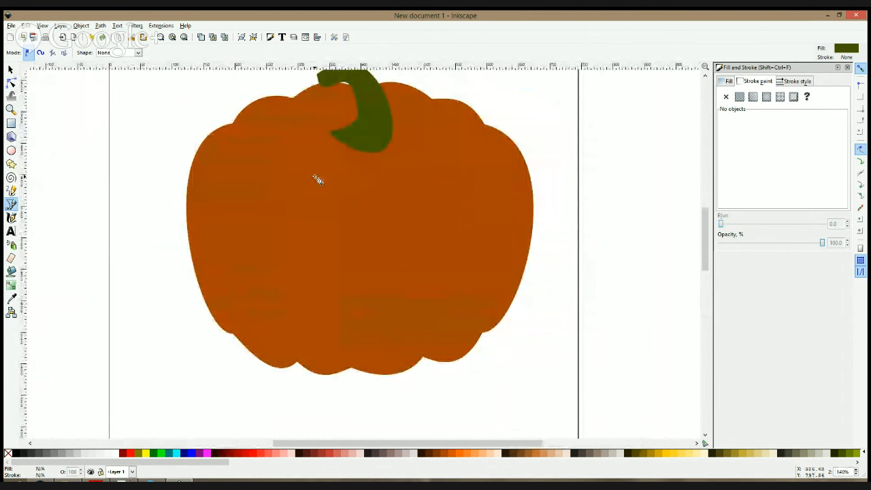
click(244, 237)
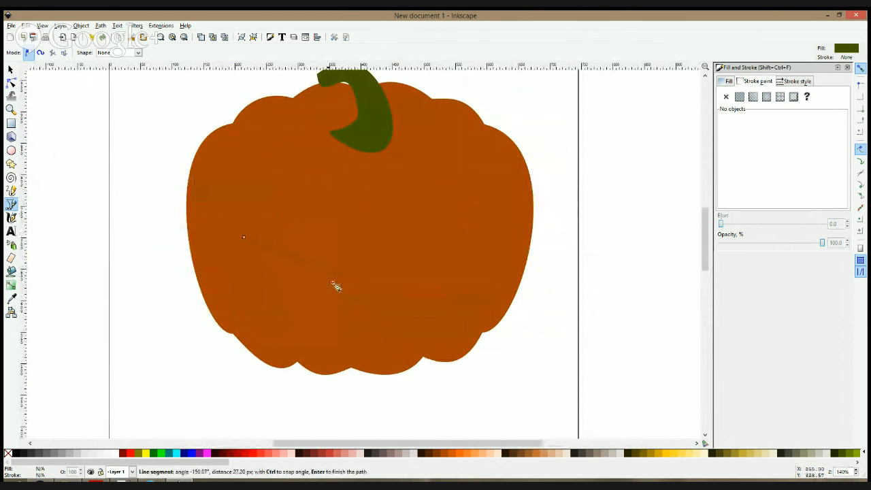
click(340, 275)
click(298, 293)
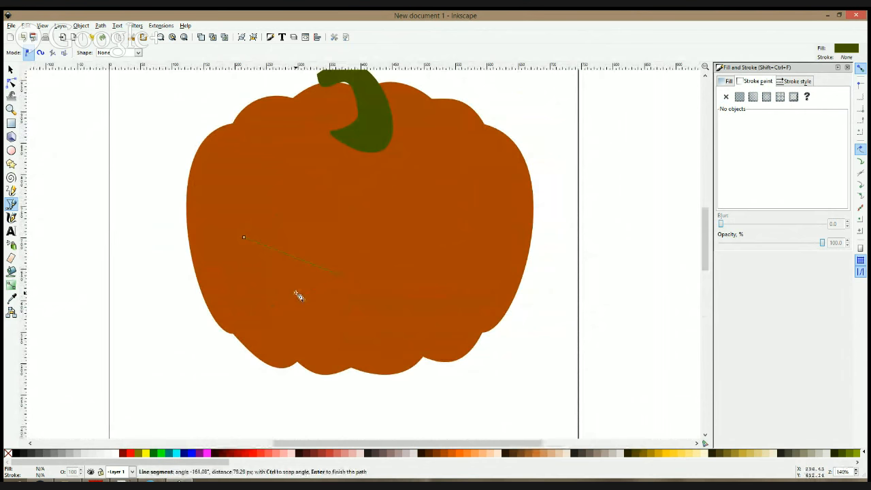
click(246, 242)
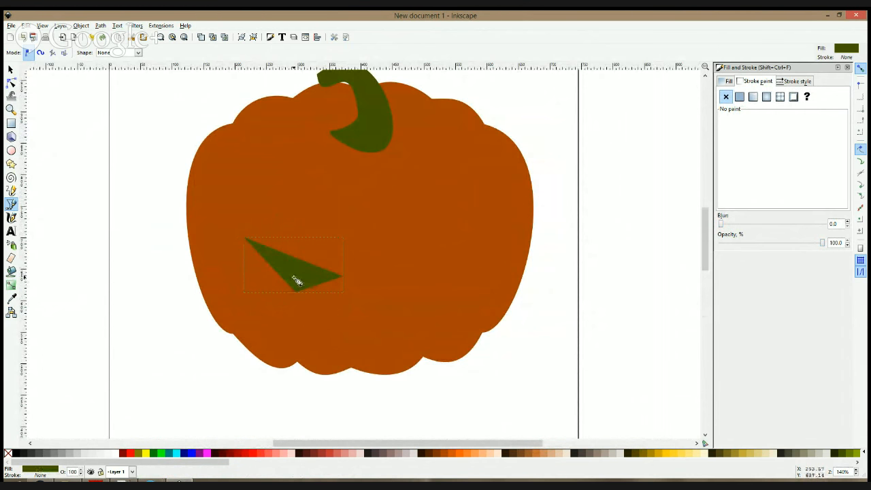
- Draw a second slanted triangular eye on the pumpkin's right half, its outer corner rising steeply
click(409, 276)
click(501, 215)
click(460, 284)
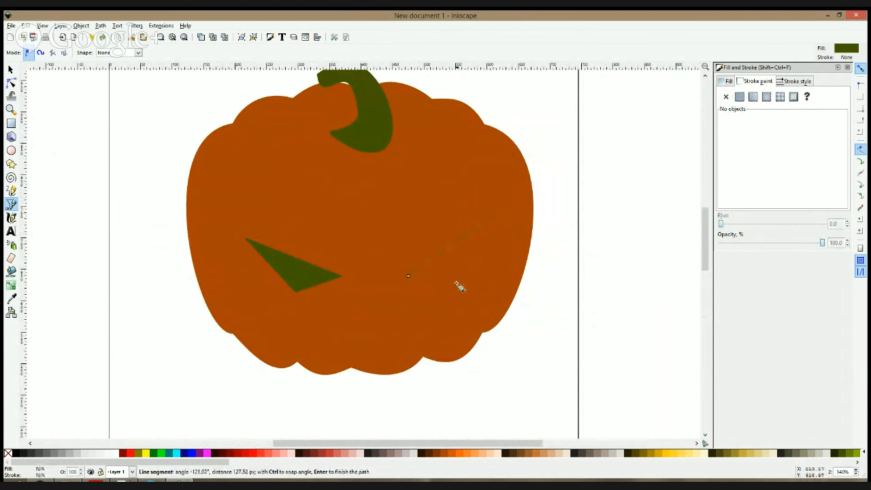
click(409, 276)
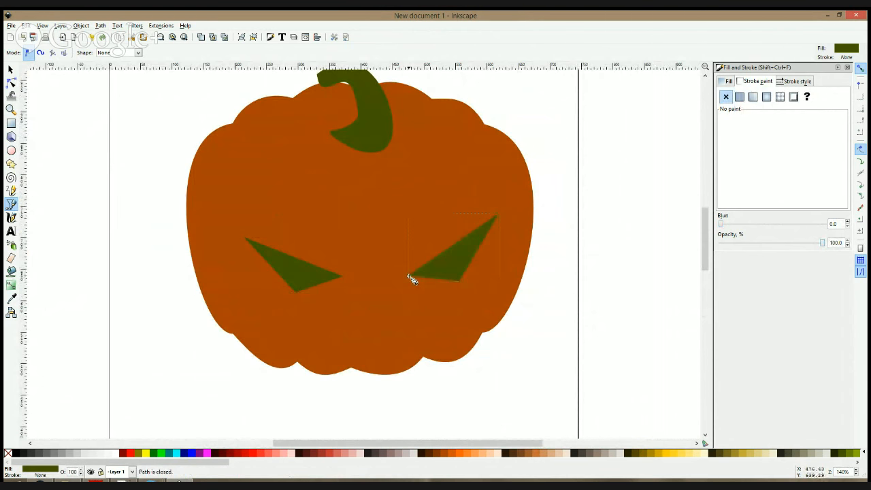
- Convert the bottom corner node of both eyes to a smooth node, rounding their lower edges, and deselect
key(s)
key(n)
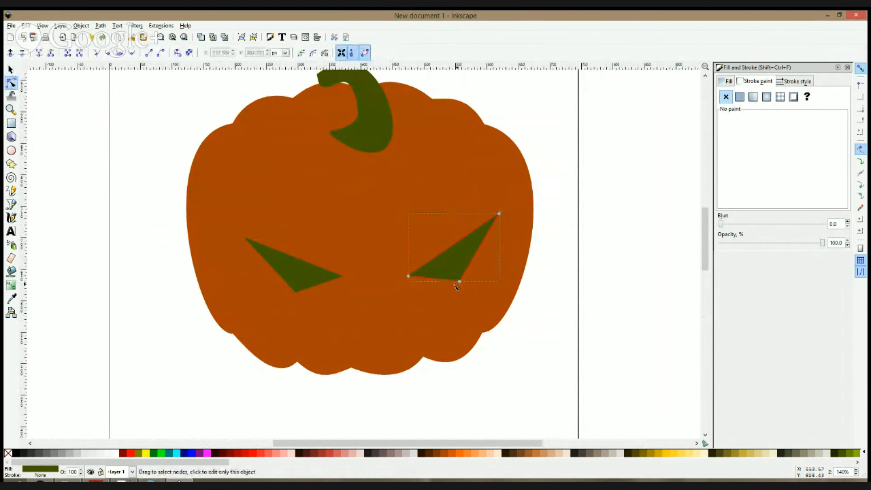
click(297, 271)
ctrl+click(296, 292)
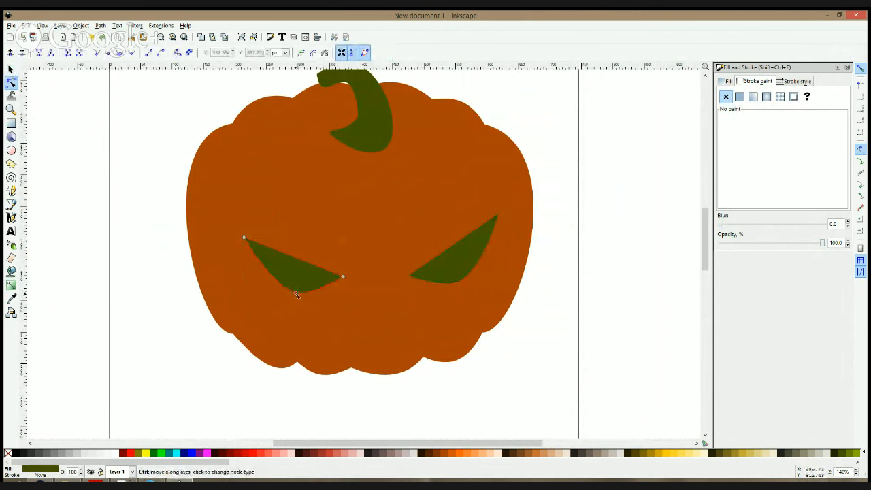
key(s)
click(151, 236)
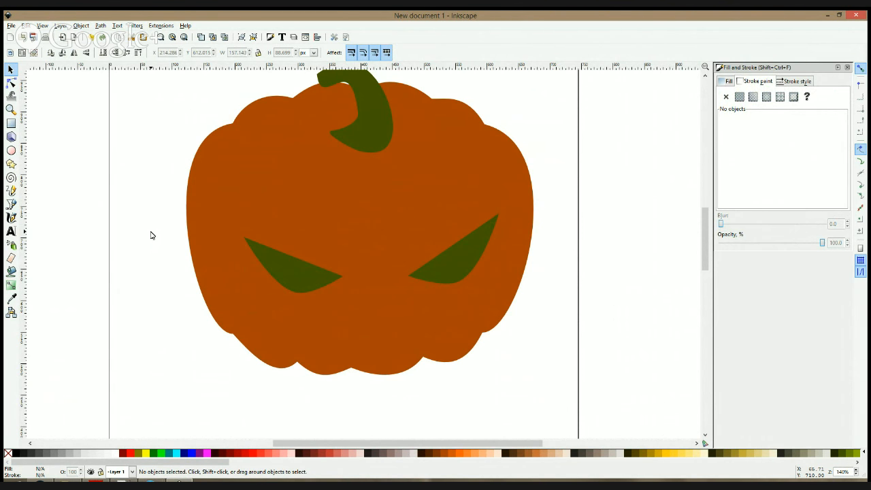
click(482, 254)
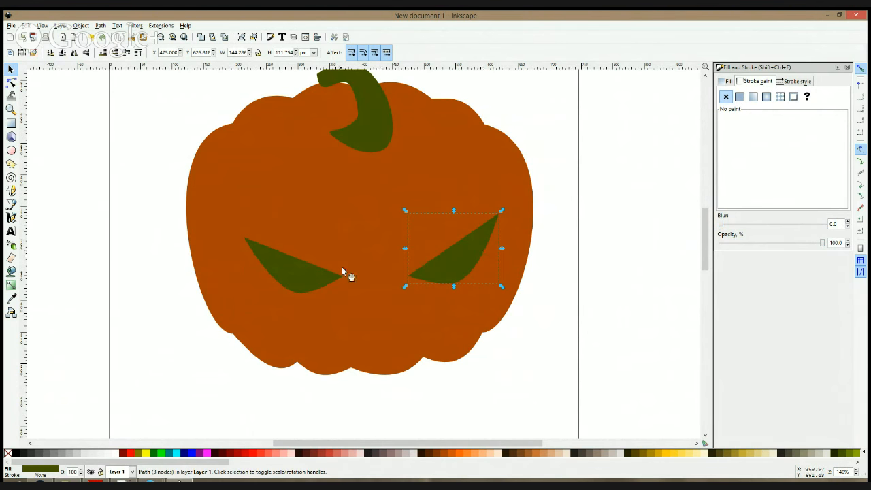
shift+click(312, 283)
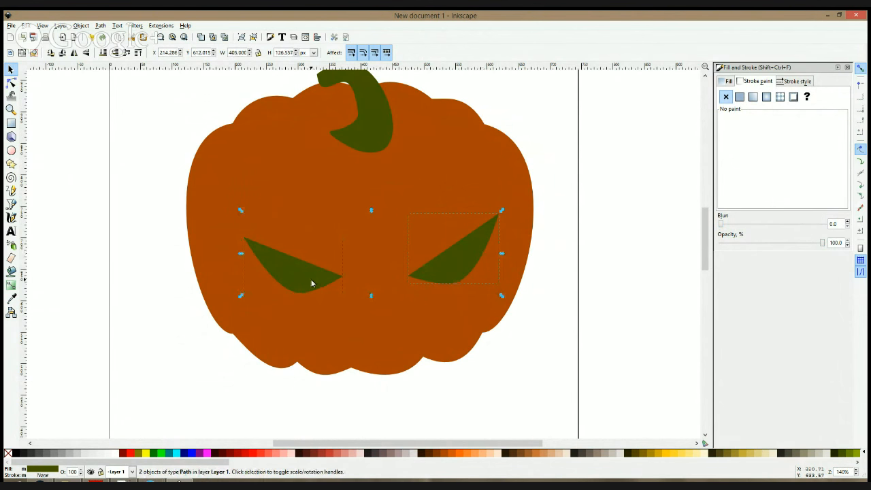
click(578, 297)
click(445, 259)
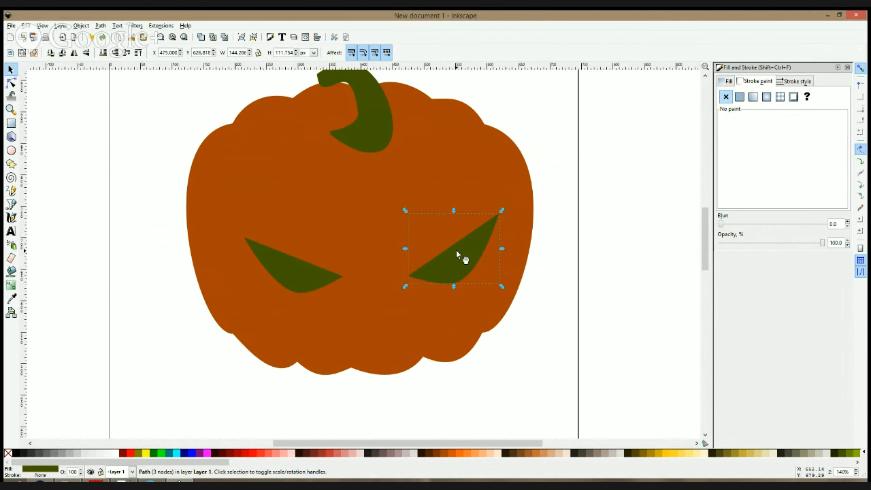
- Draw a wide, closed triangular mouth with the Pen tool below the eyes, pointing downward
click(12, 205)
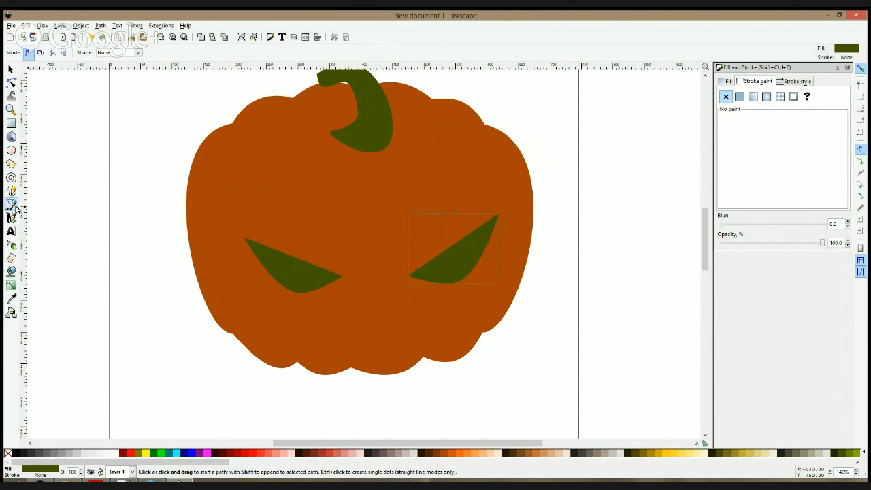
click(239, 286)
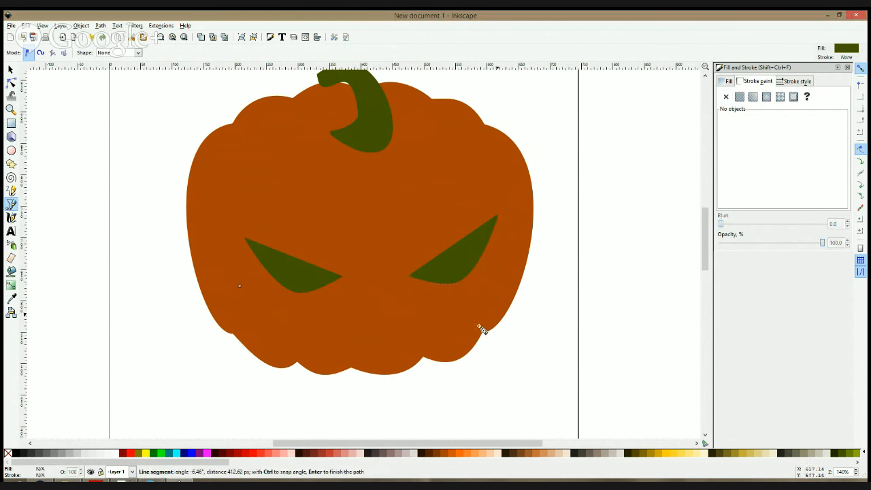
click(497, 280)
click(382, 338)
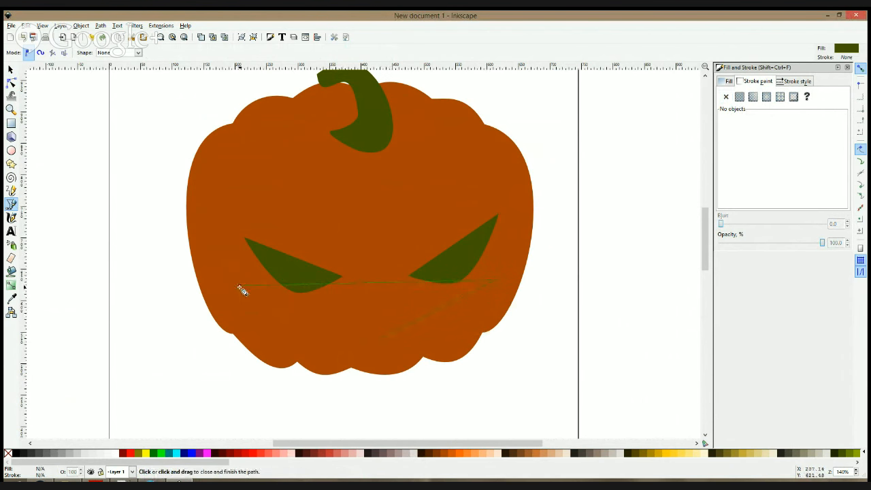
click(239, 286)
- Smooth the mouth's bottom node, bend its top edge down into a curved grin, and lower the bottom curve
click(11, 82)
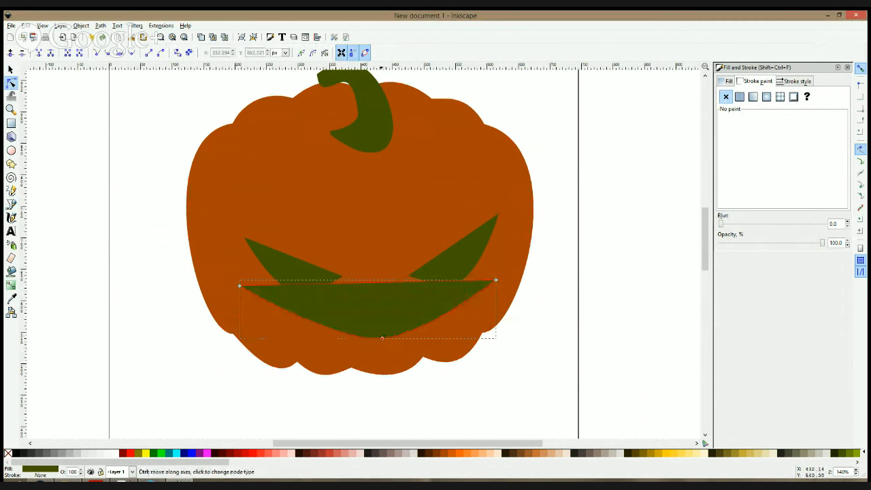
drag(387, 290, 385, 329)
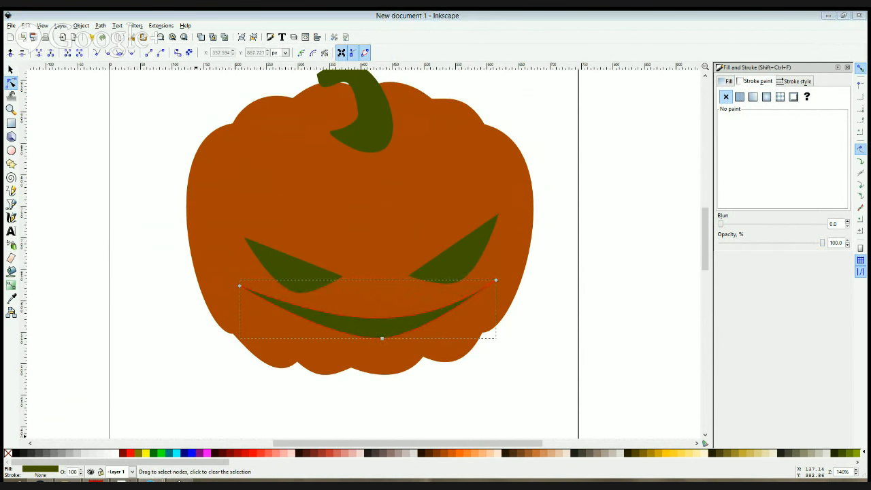
click(78, 284)
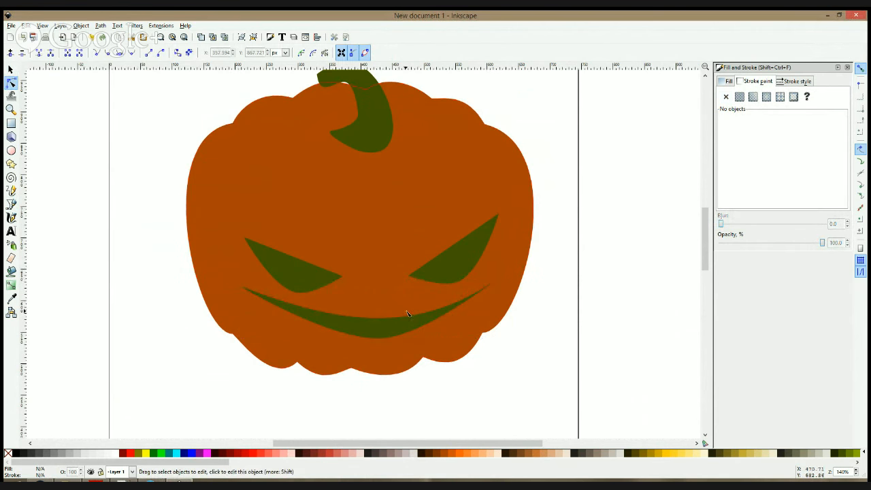
click(381, 330)
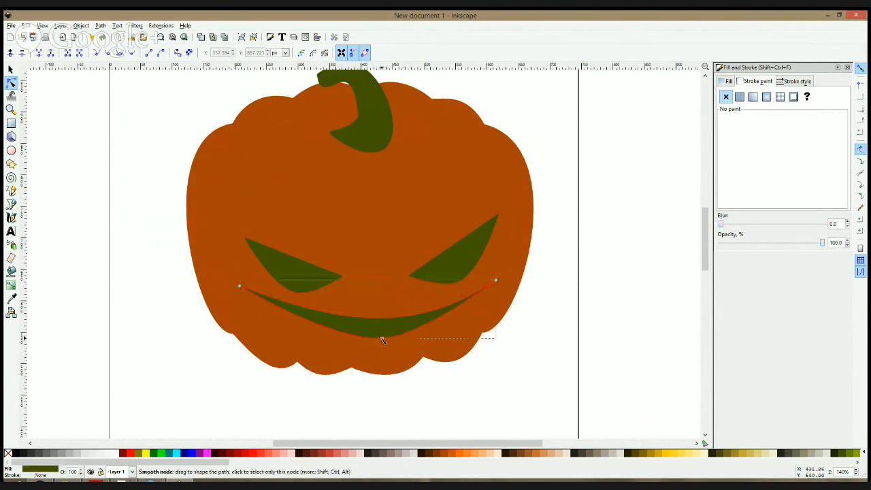
drag(381, 339, 430, 353)
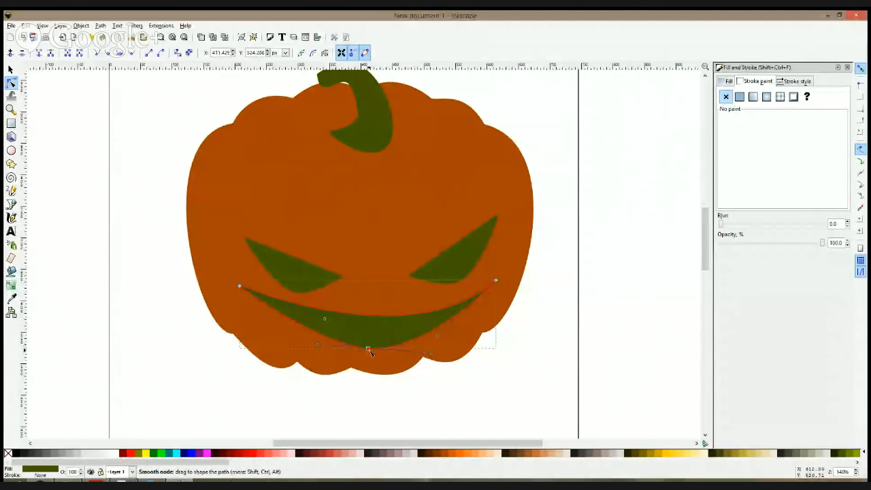
- Draw a closed, jagged row of teeth with straight Pen tool segments along the mouth's lower edge
click(11, 204)
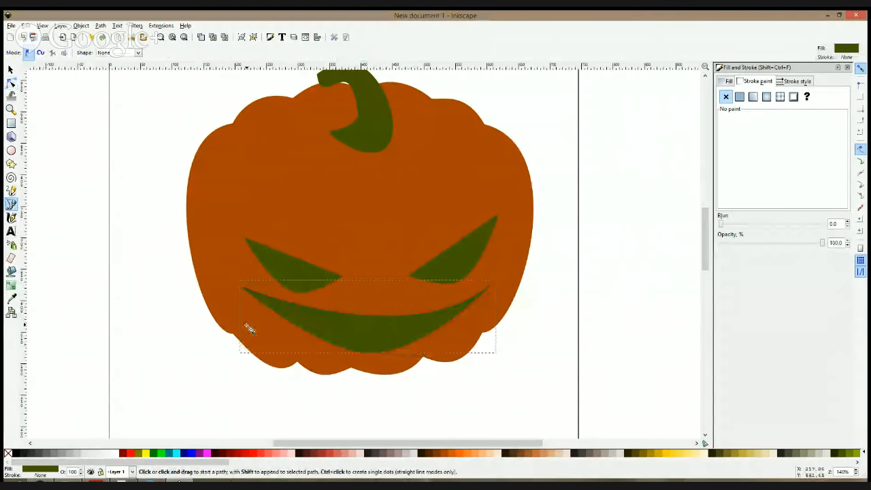
scroll(250, 329, up, 1)
click(271, 309)
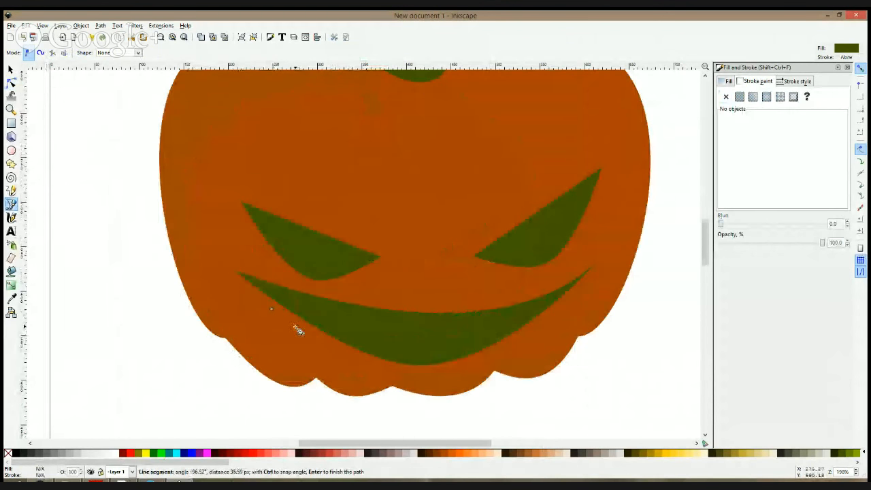
click(297, 330)
click(326, 335)
click(348, 321)
click(356, 356)
click(389, 366)
click(406, 325)
click(415, 350)
click(492, 323)
click(535, 334)
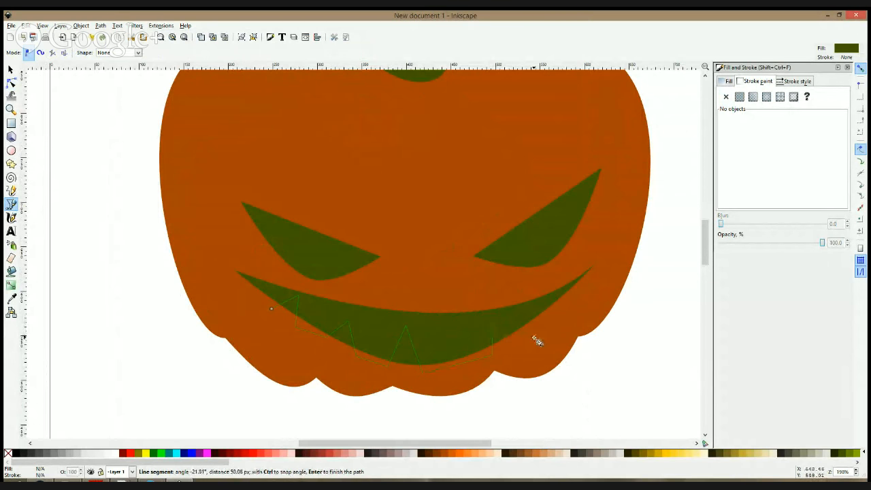
click(565, 311)
click(550, 348)
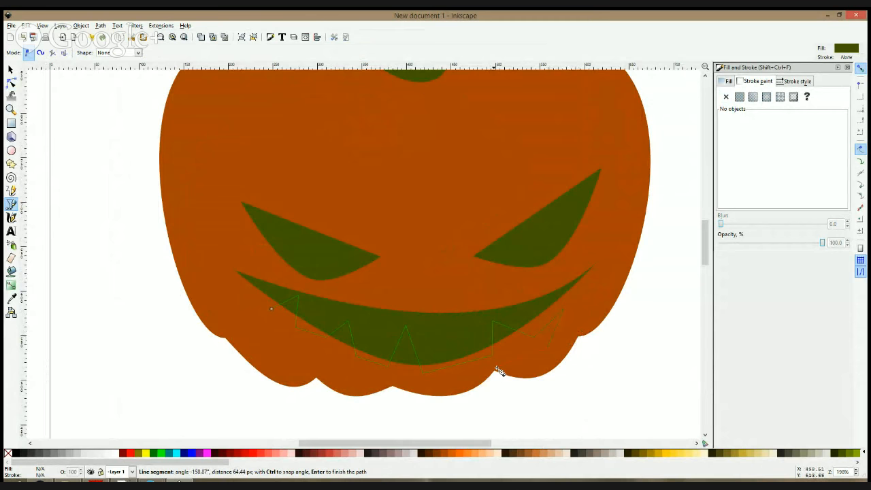
click(272, 309)
- Fill the teeth shape with the pumpkin's orange, sampled from its body with the Dropper, and deselect it
click(11, 299)
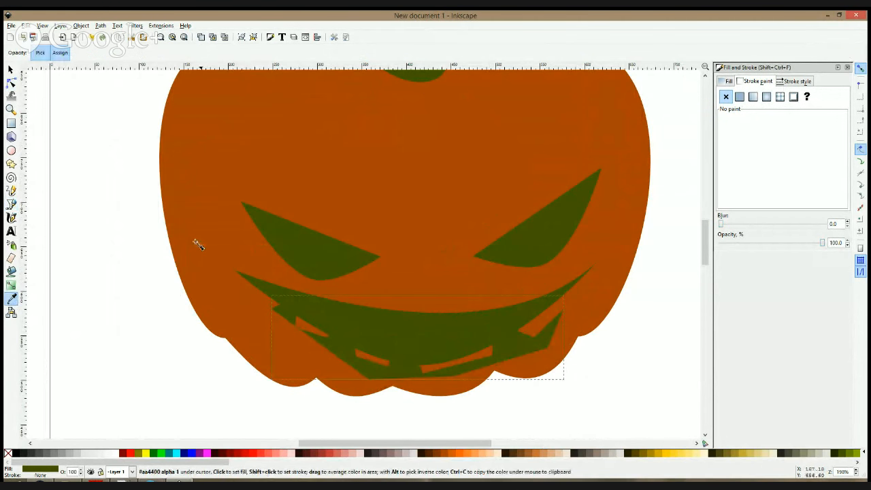
click(203, 238)
key(s)
click(203, 373)
ctrl+scroll(496, 331, down, 3)
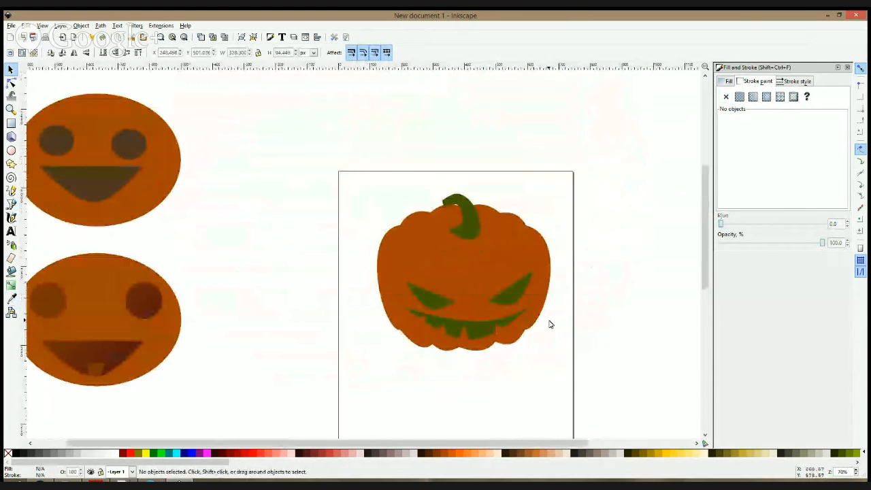
- Move the teeth shape's leftmost node down and outward, clear of the mouth's left edge
ctrl+scroll(551, 324, up, 2)
click(11, 81)
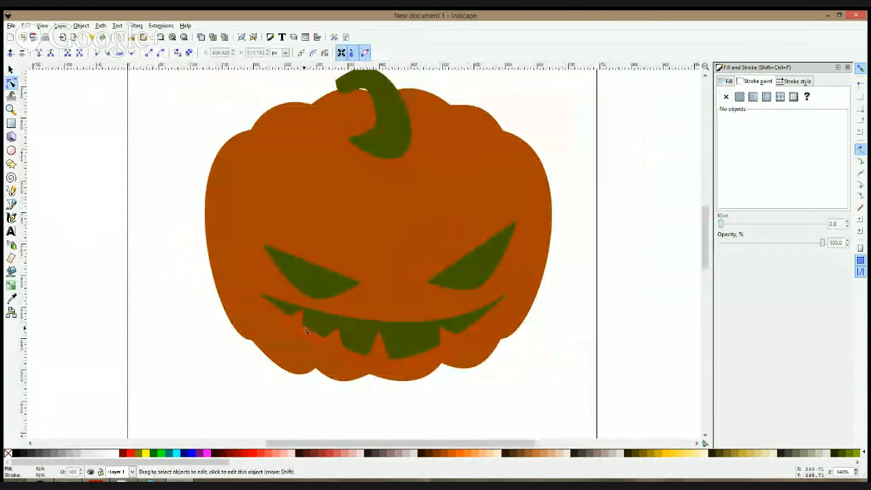
click(365, 322)
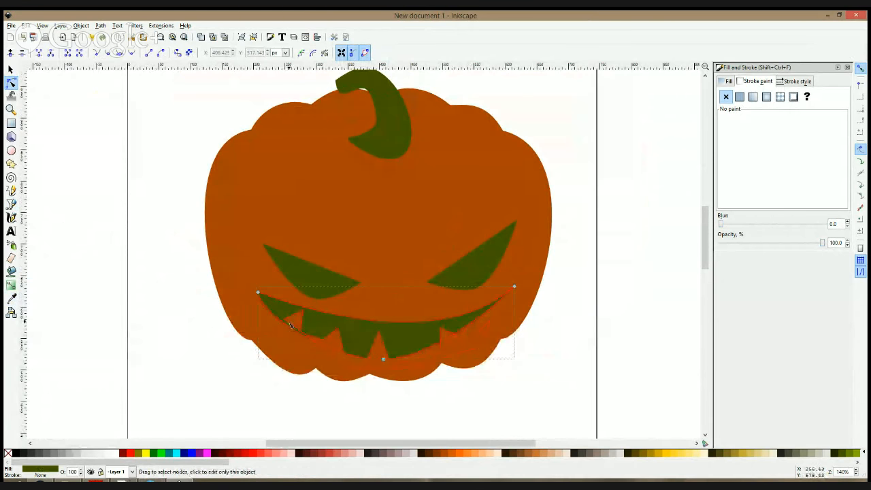
click(286, 324)
click(285, 322)
click(285, 321)
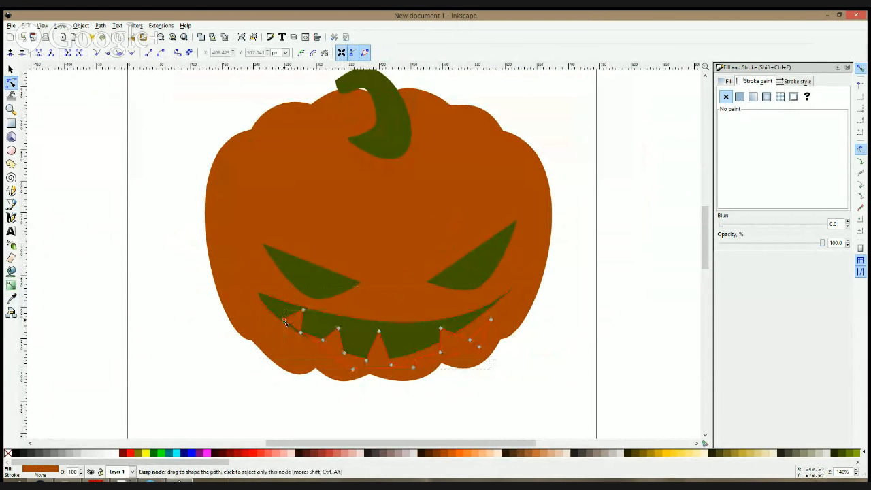
drag(285, 320, 279, 333)
- Add a node on the mouth's lower right edge, pull it outward to widen the grin, and deselect
click(475, 320)
double_click(475, 320)
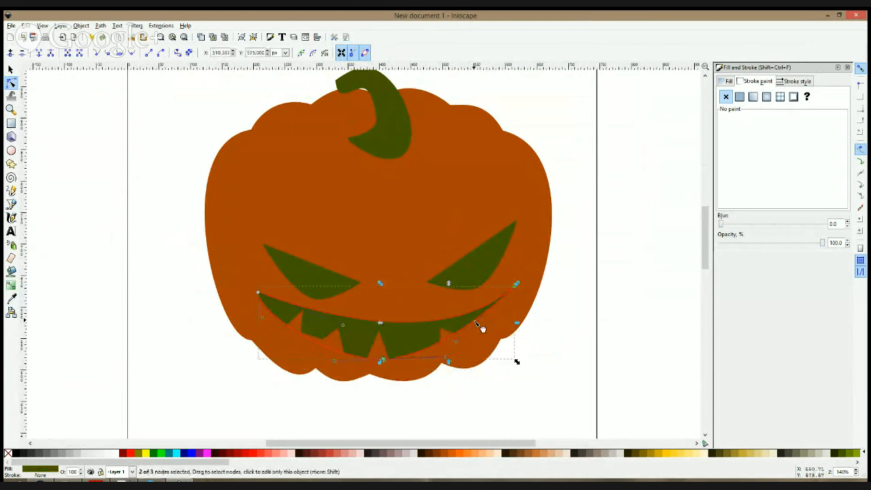
drag(474, 320, 489, 329)
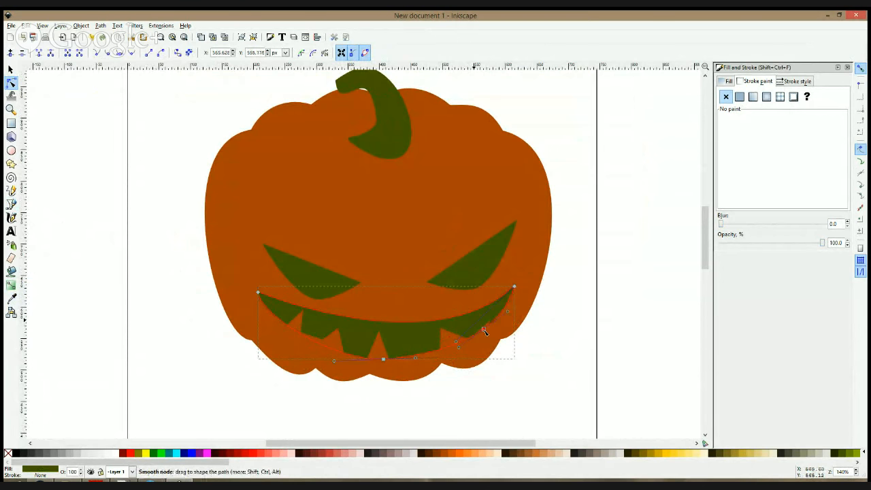
key(s)
click(524, 374)
- Reposition the teeth shape's nodes: extend the right end outward and shift the rightmost and leftmost tooth tips
key(n)
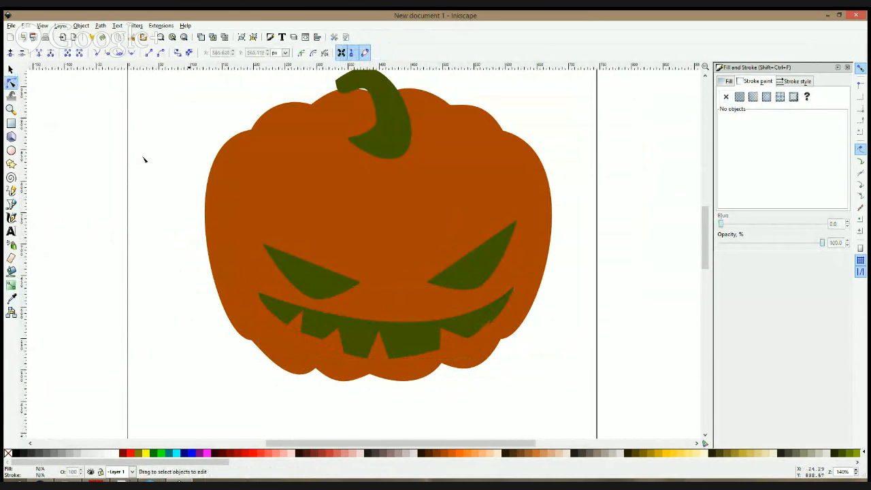
click(484, 343)
drag(490, 323, 500, 327)
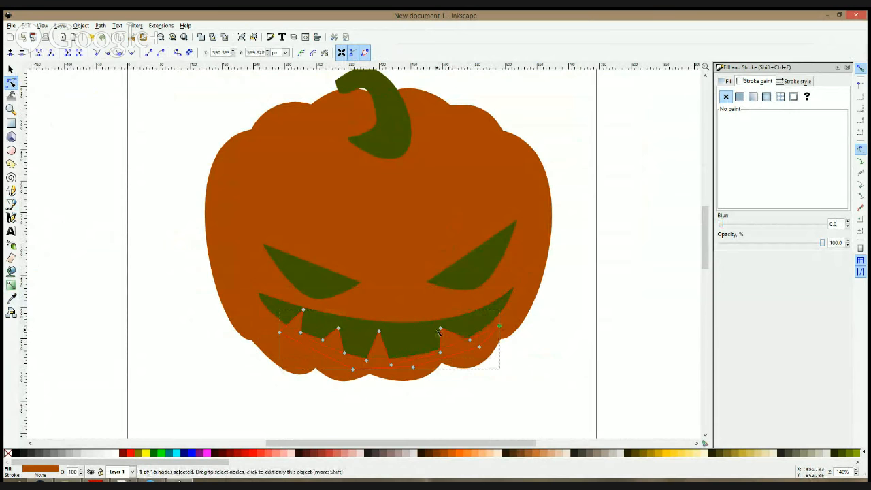
drag(439, 331, 456, 325)
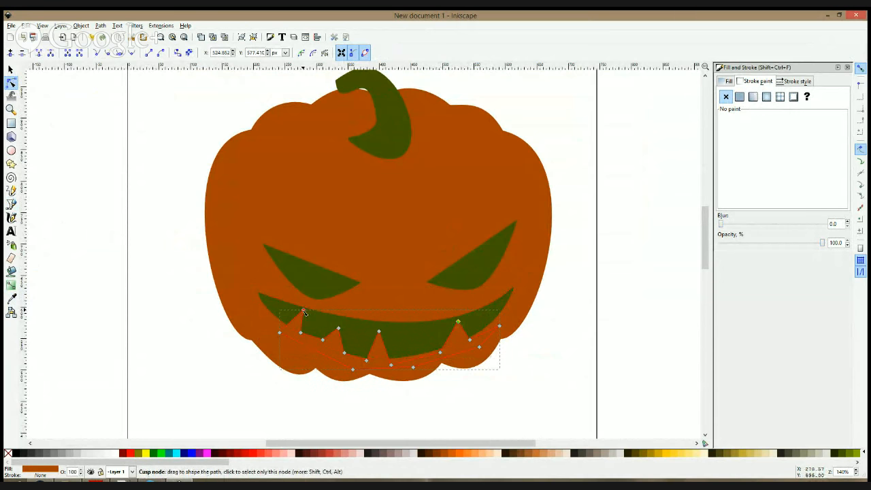
drag(303, 311, 298, 312)
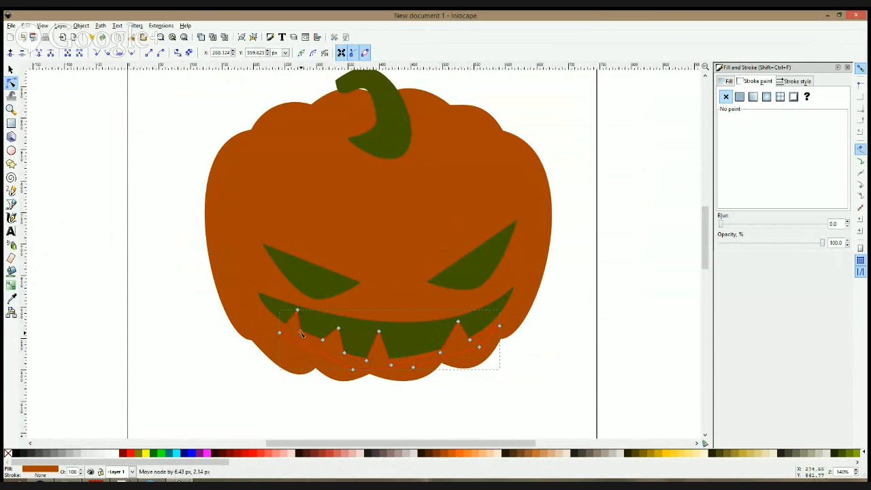
- Deselect the teeth shape and examine the whole pumpkin face
key(s)
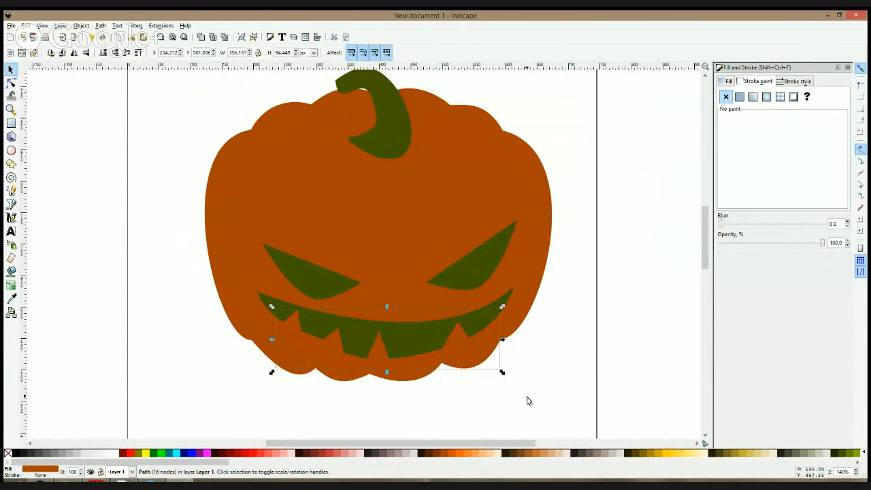
click(528, 401)
scroll(529, 334, down, 3)
scroll(498, 334, up, 4)
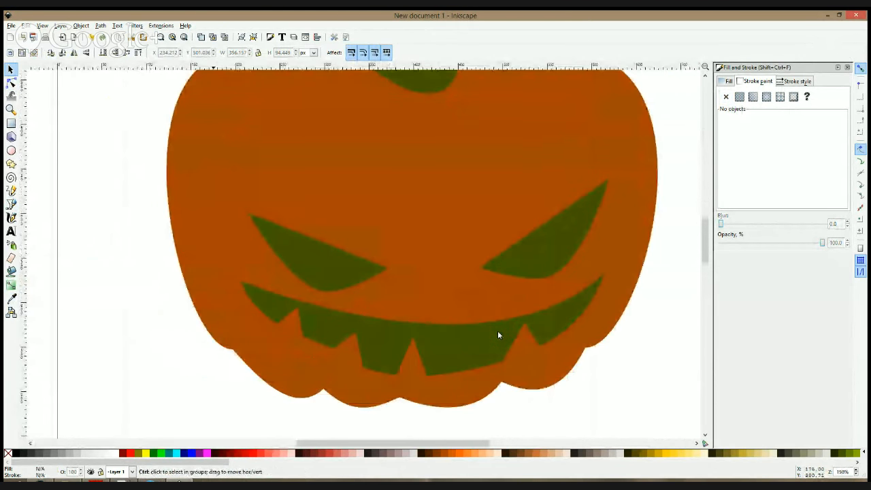
scroll(498, 331, down, 3)
scroll(522, 306, up, 2)
- Shrink the left eye to about 138 by 78 px, shift it toward the mouth, and rotate it to a steeper slant
click(522, 307)
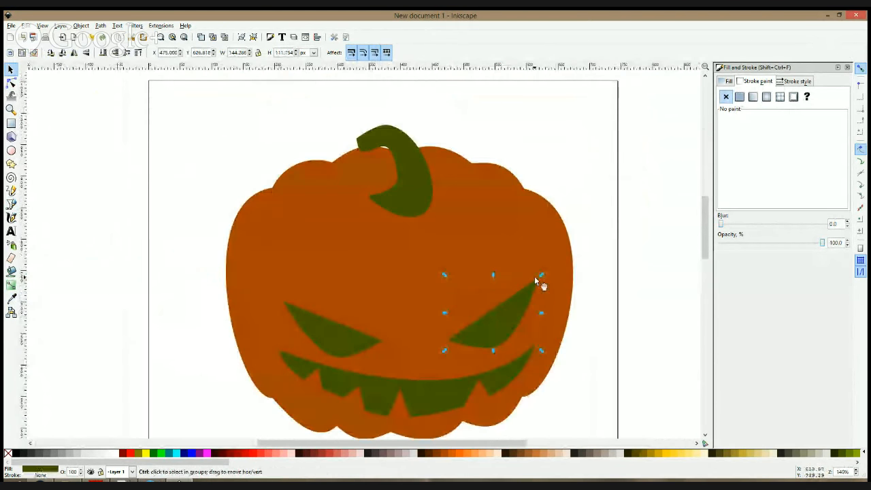
click(11, 81)
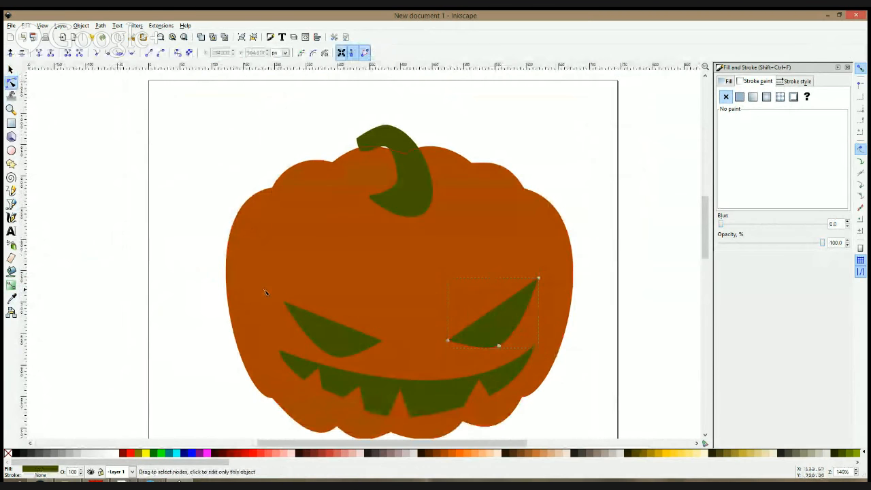
click(368, 344)
key(s)
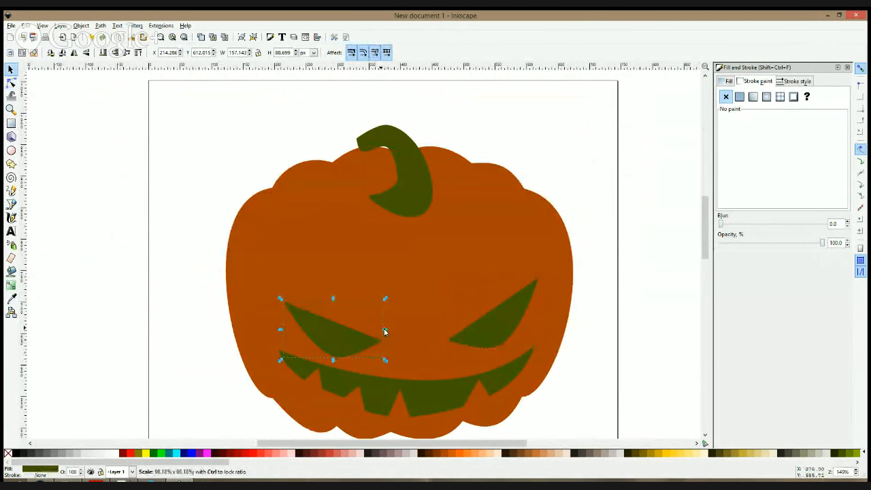
click(364, 350)
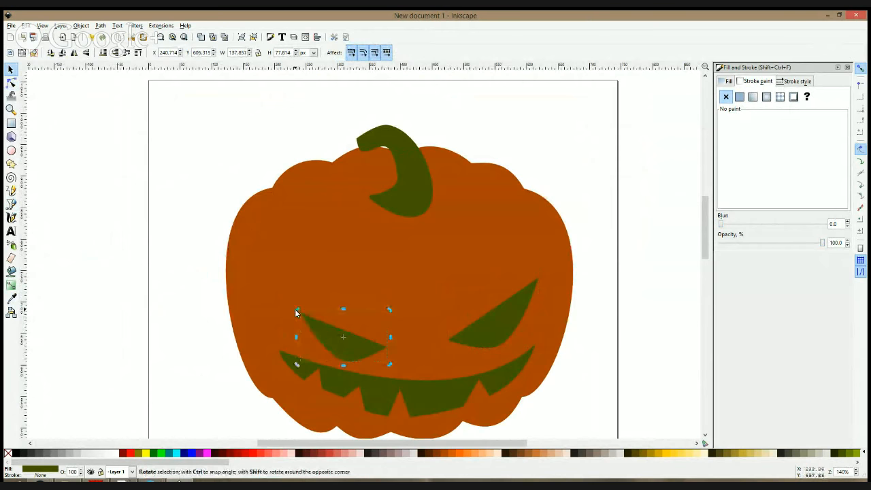
drag(295, 310, 300, 304)
- Lower the right eye, enlarge it to about 175 by 136 px, and bow its straight upper edge outward
click(478, 326)
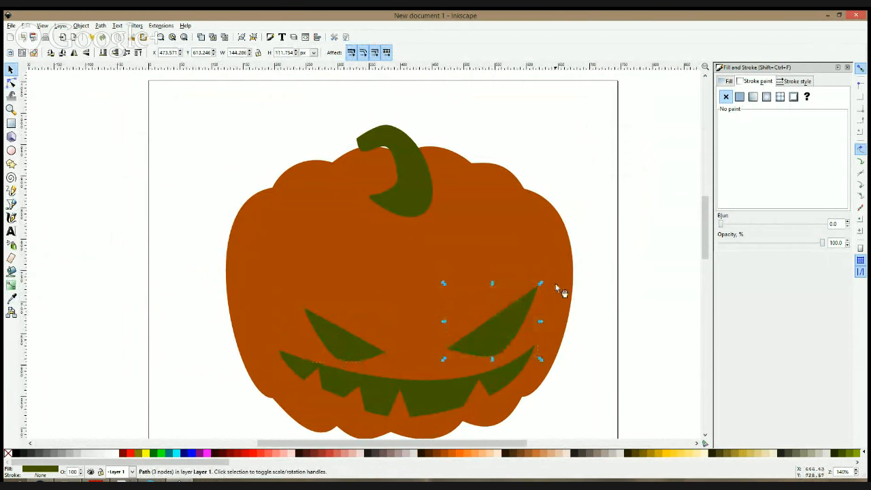
drag(542, 286, 522, 293)
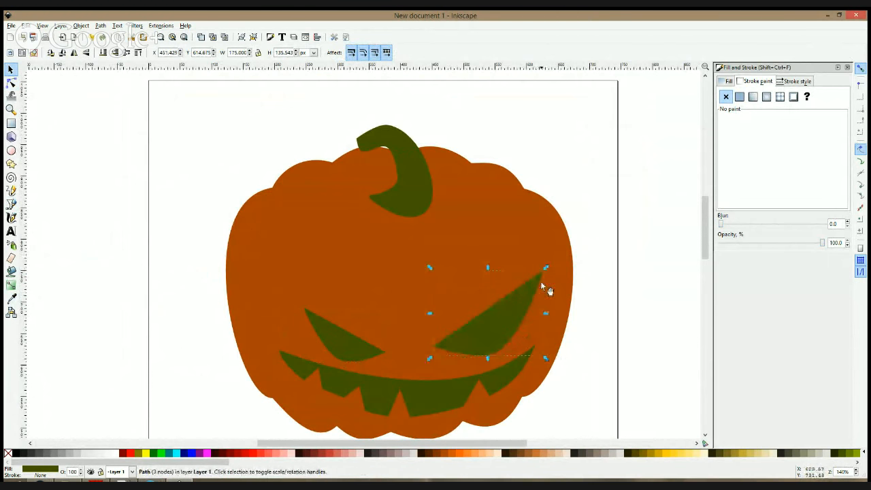
click(11, 82)
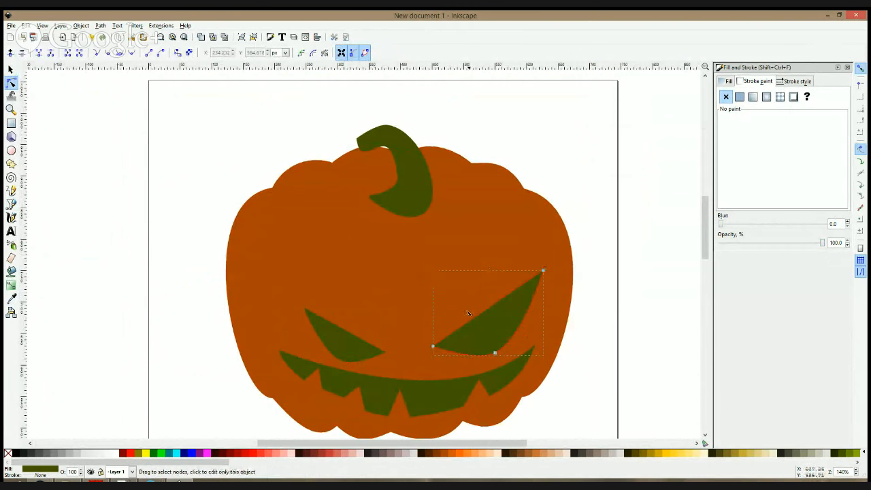
drag(472, 312, 470, 306)
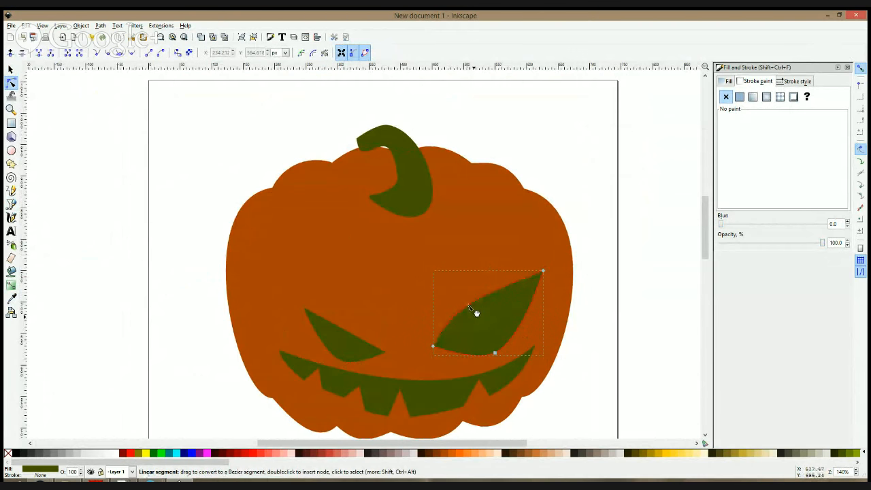
- Curve the left eye's upper edge, dipping it inward near the inner corner with that node's handle
click(328, 339)
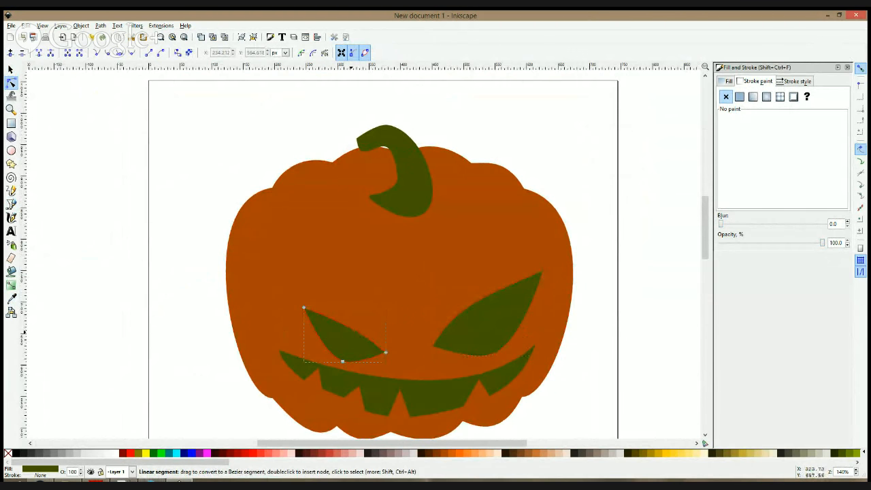
click(385, 353)
drag(363, 332, 352, 344)
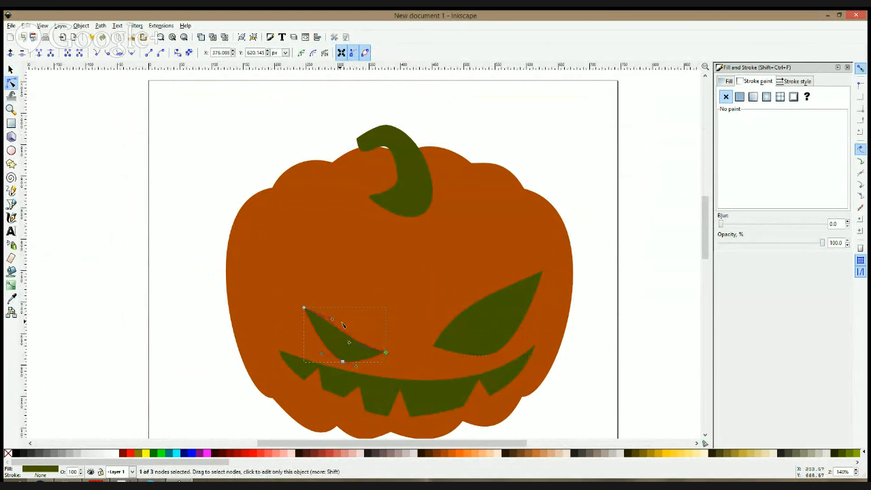
- Reshape the right eye's upper edge into an S-curve with the corner handles, raise its bottom node slightly, and move the eye down
click(482, 325)
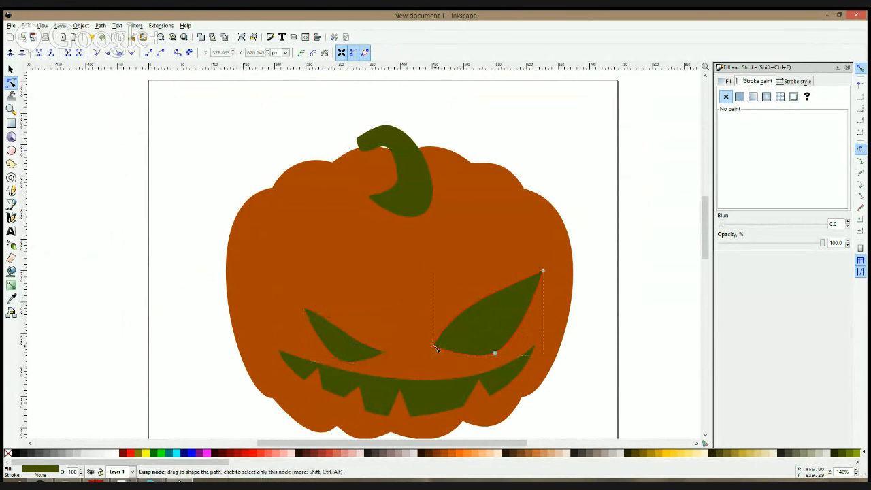
click(433, 347)
drag(461, 304, 477, 327)
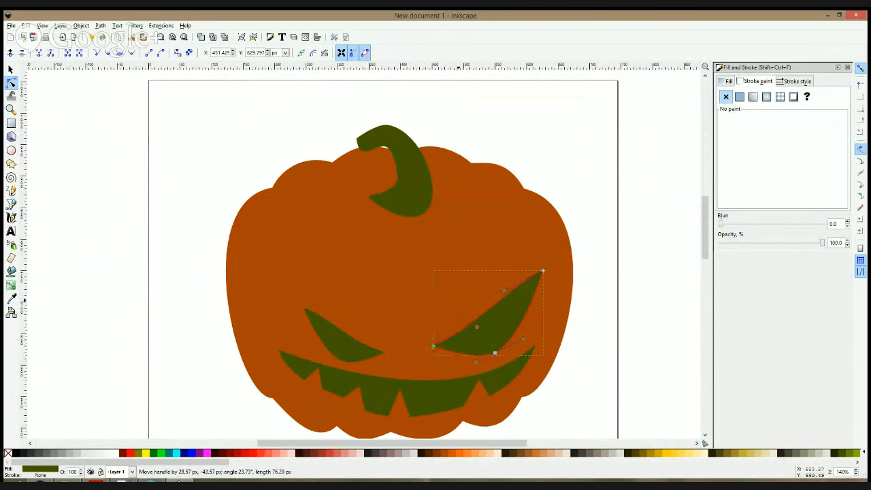
drag(505, 294, 475, 283)
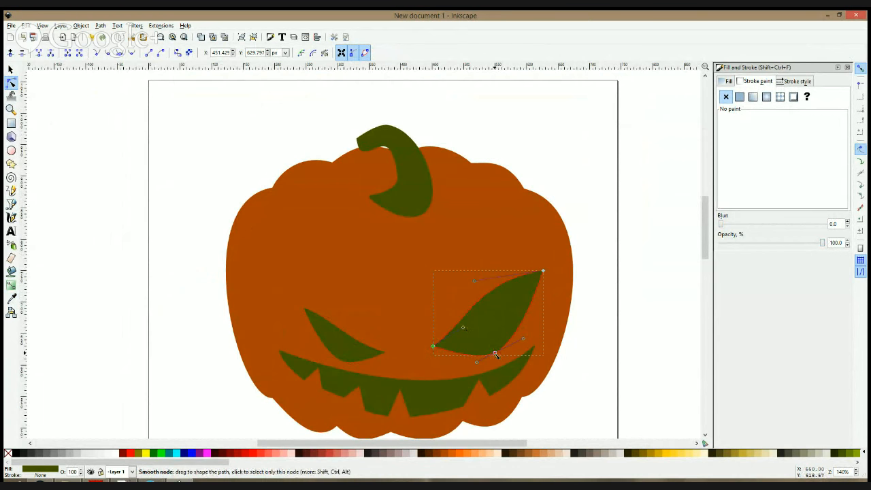
drag(495, 355, 470, 366)
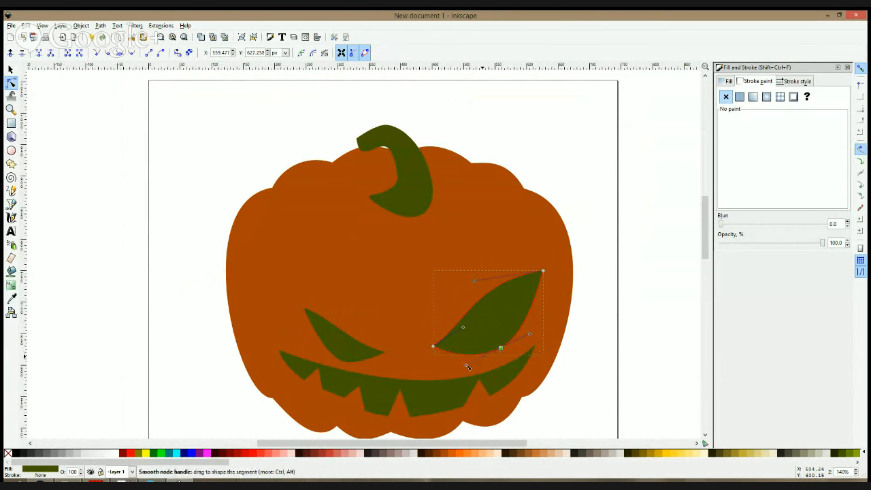
key(s)
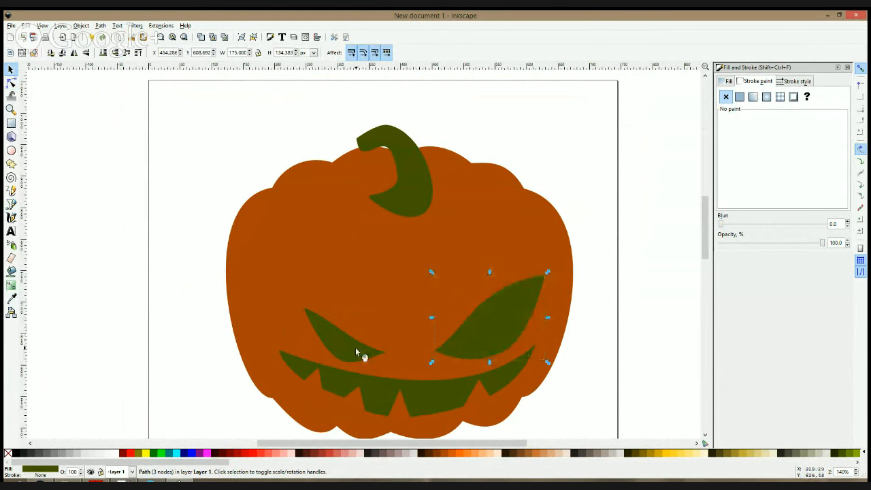
- Select all six parts of the finished pumpkin and move them onto the empty canvas right of the page
shift+click(356, 352)
shift+click(453, 391)
scroll(483, 355, down, 3)
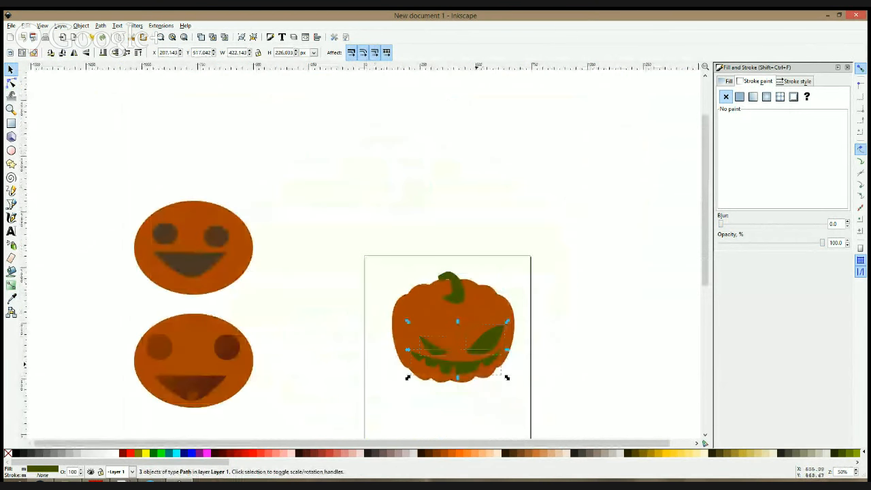
drag(587, 222, 381, 405)
drag(533, 341, 229, 219)
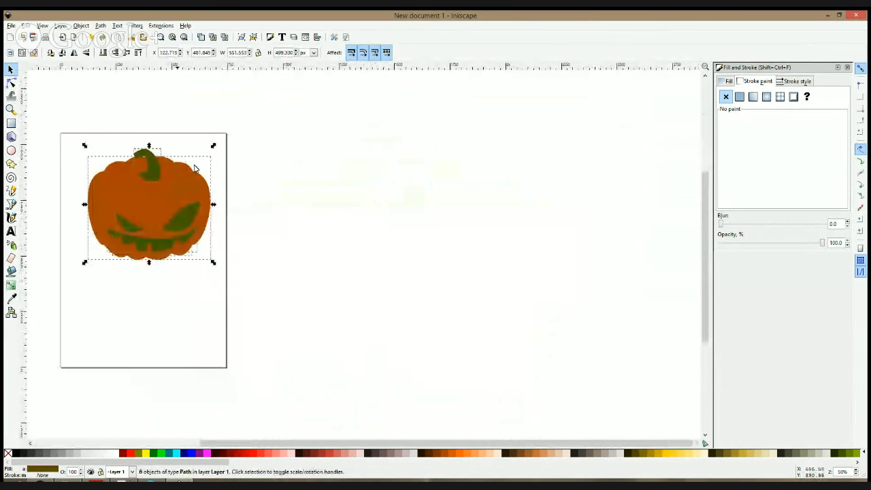
drag(194, 168, 382, 162)
scroll(315, 140, up, 4)
drag(449, 193, 349, 90)
scroll(417, 171, down, 2)
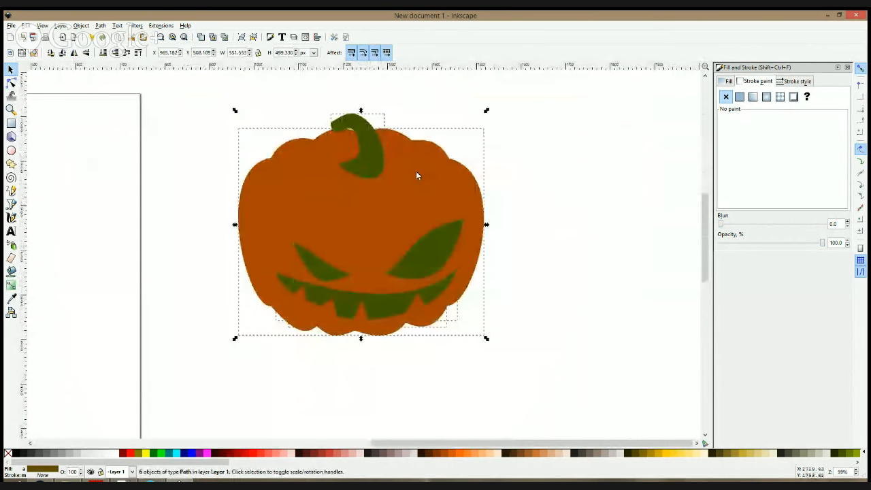
- Duplicate the whole pumpkin, place the copy beside the original to its right, and deselect it
drag(499, 192, 337, 192)
key(ctrl+d)
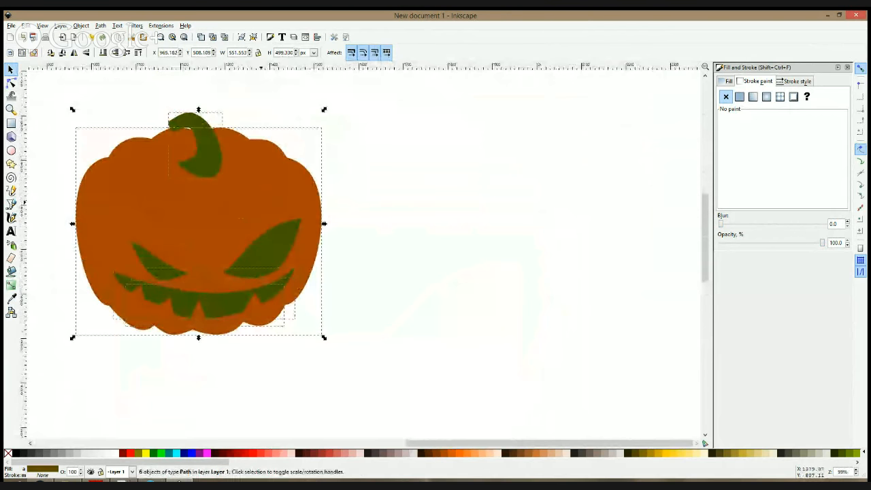
drag(256, 205, 534, 205)
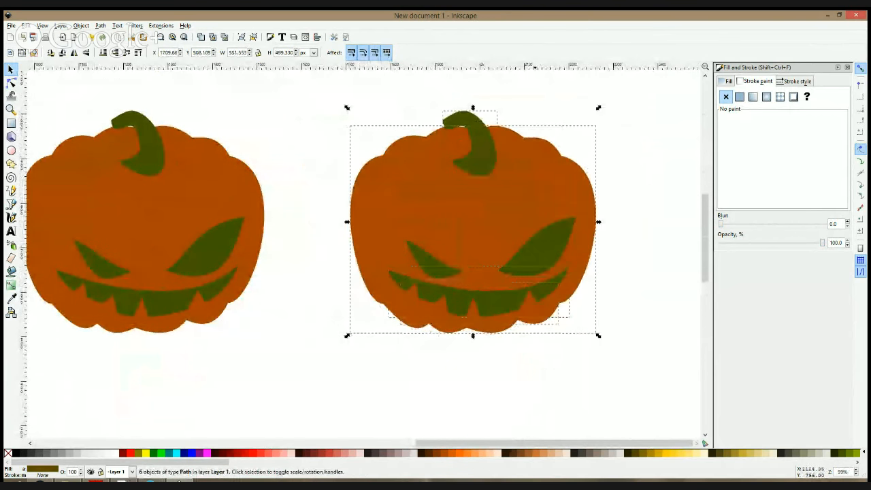
click(612, 197)
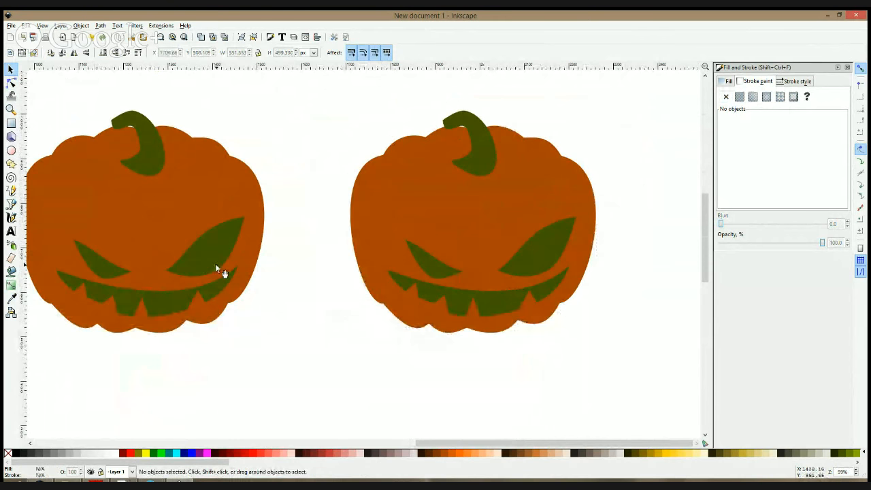
- Recolor both eyes and the mouth of the pumpkin copy dark brown, and deselect them
drag(235, 228, 291, 235)
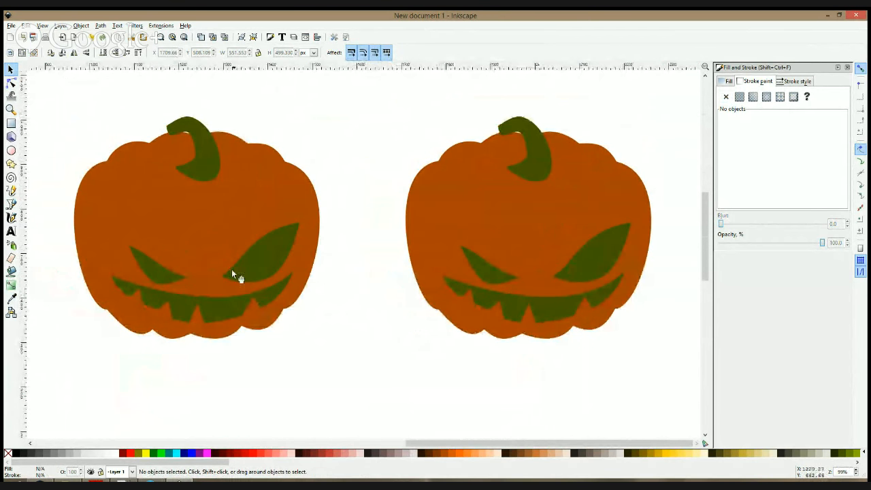
drag(612, 262, 511, 259)
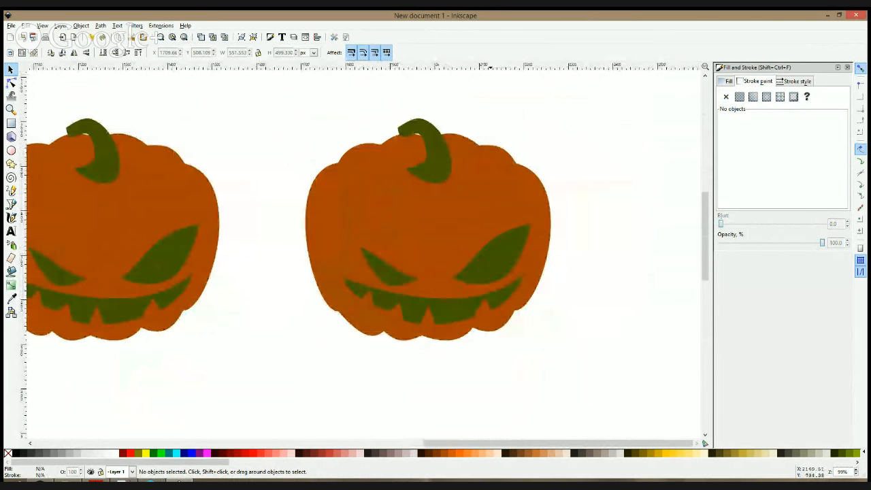
click(485, 266)
shift+click(408, 280)
shift+click(409, 307)
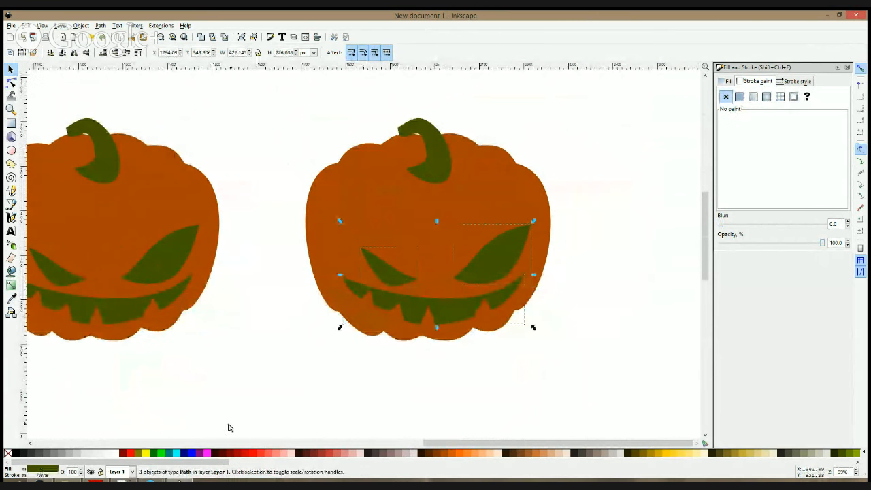
click(512, 455)
click(537, 345)
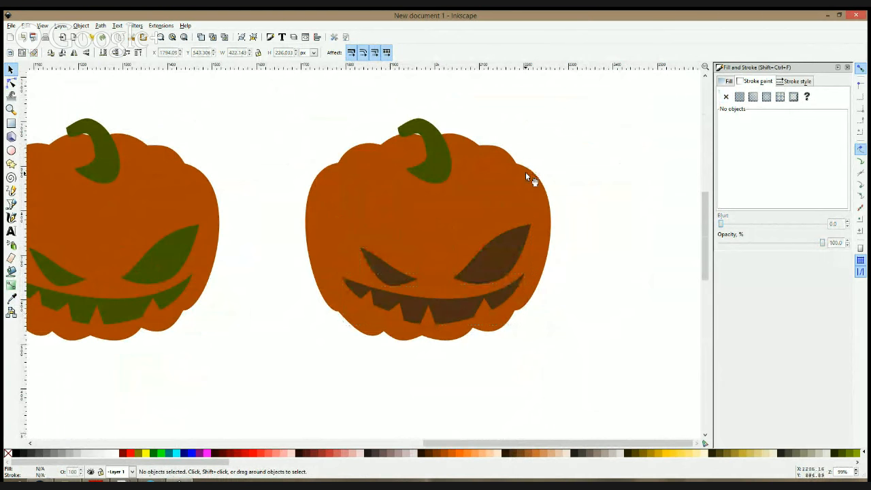
- Reshape the copy's right eye: raise its outer tip and adjust the handles to make the upper and lower edges rounder
ctrl+scroll(475, 249, up, 1)
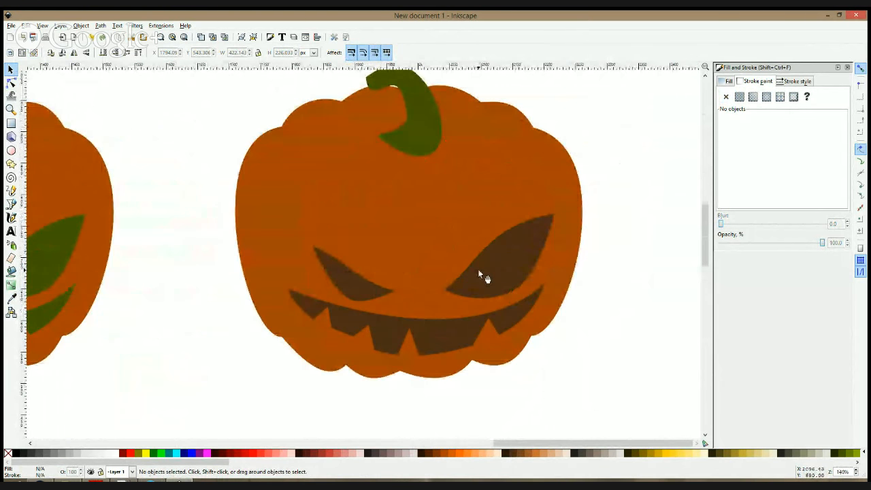
click(311, 316)
click(640, 280)
click(534, 250)
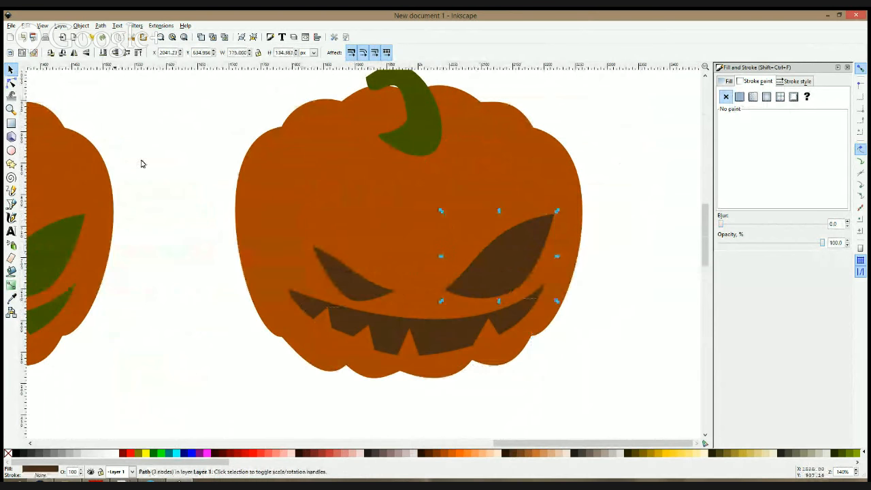
click(11, 83)
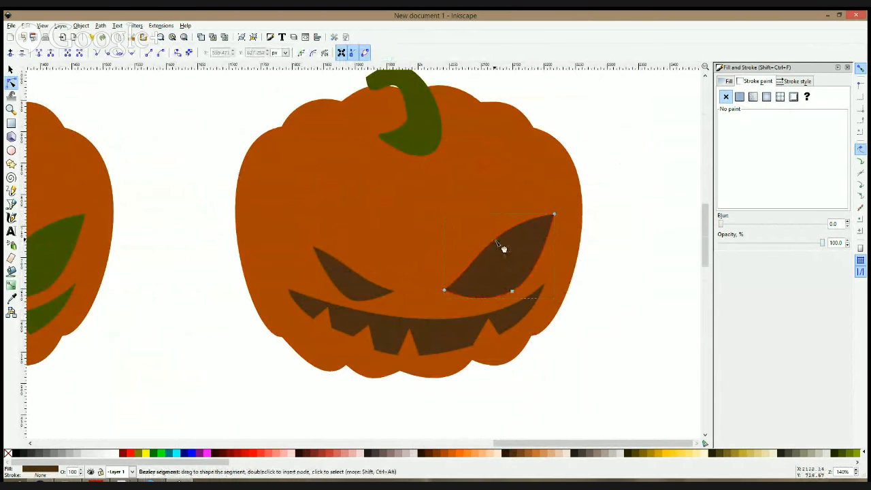
drag(553, 216, 542, 204)
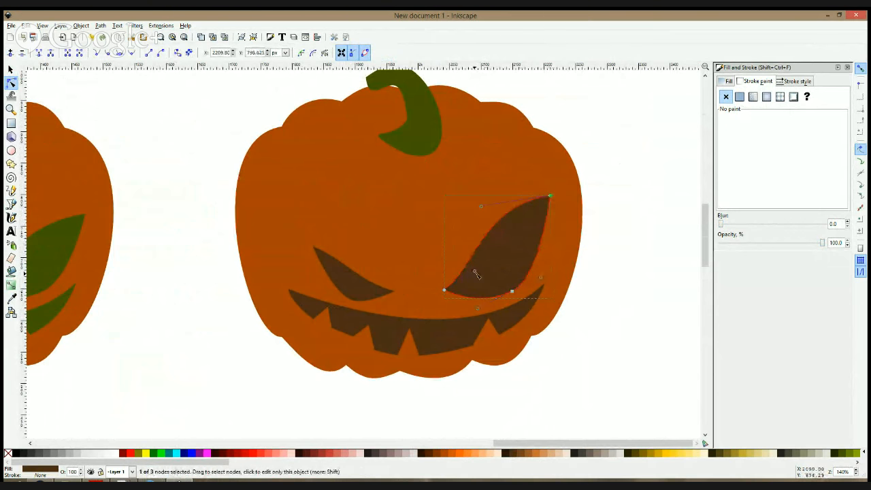
drag(476, 272, 469, 264)
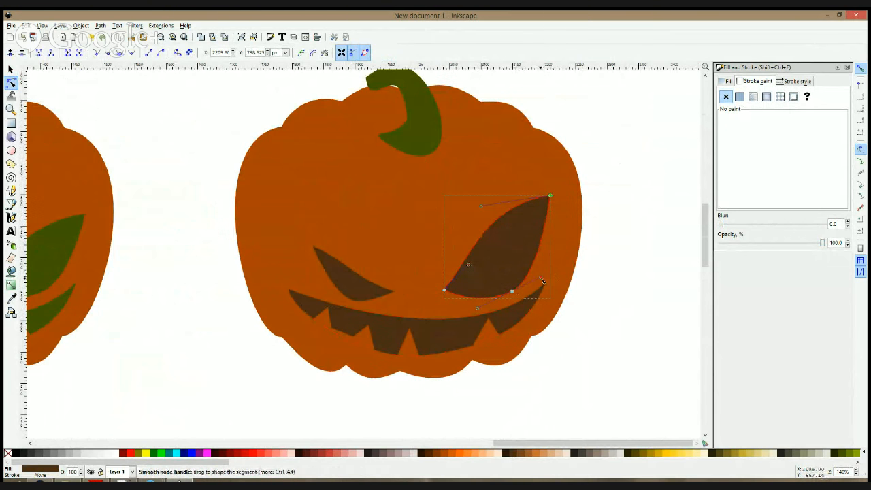
drag(541, 279, 558, 272)
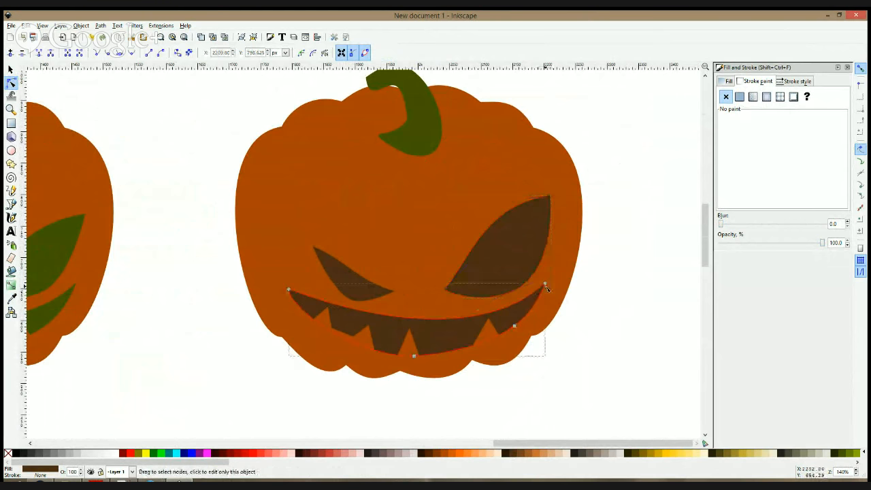
- Reshape the copy's mouth: raise its right corner slightly, add a node on the upper edge's right part, and raise the left corner
click(514, 313)
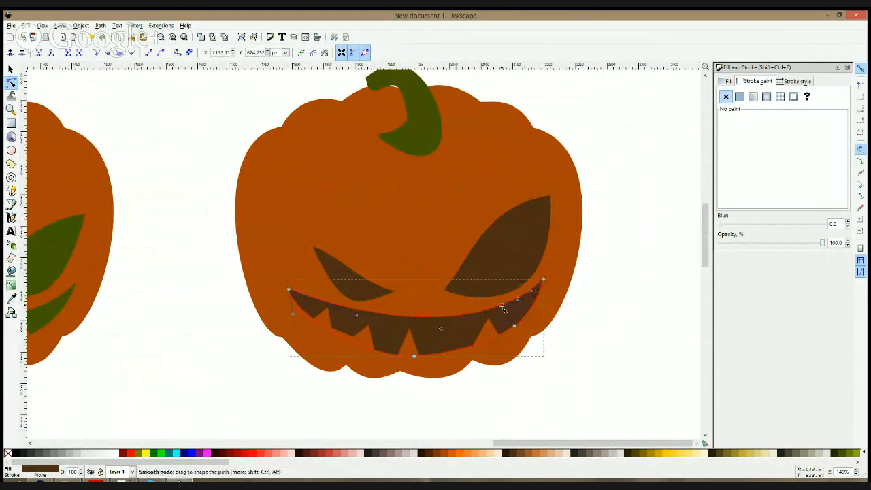
double_click(502, 310)
drag(288, 289, 287, 268)
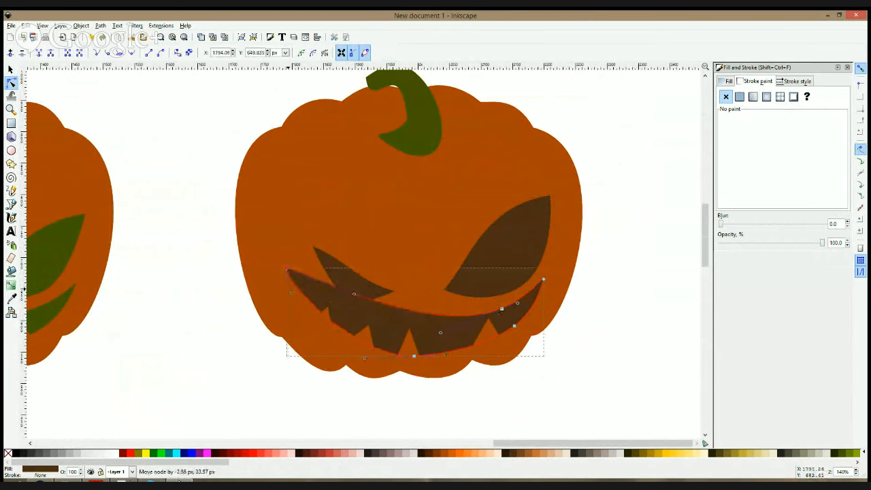
- Move the copy's narrow left eye up clear of the mouth, and flatten the left part of the mouth's upper edge
drag(355, 295, 329, 225)
key(s)
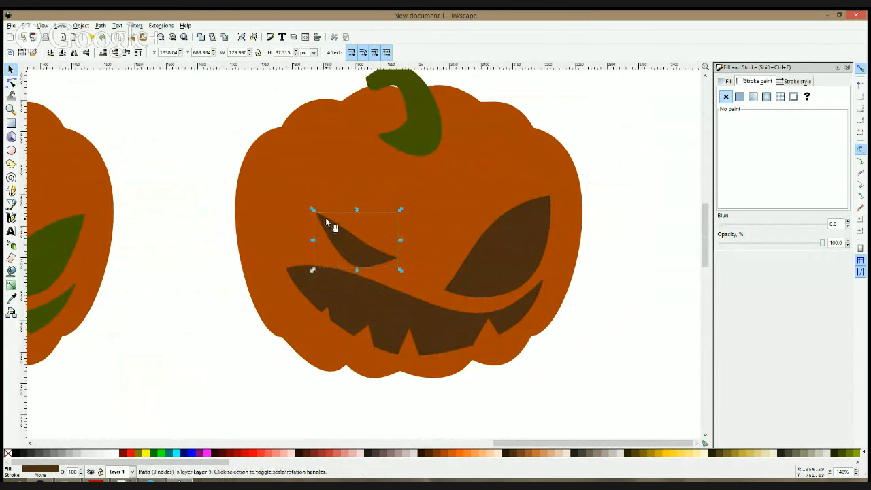
click(11, 81)
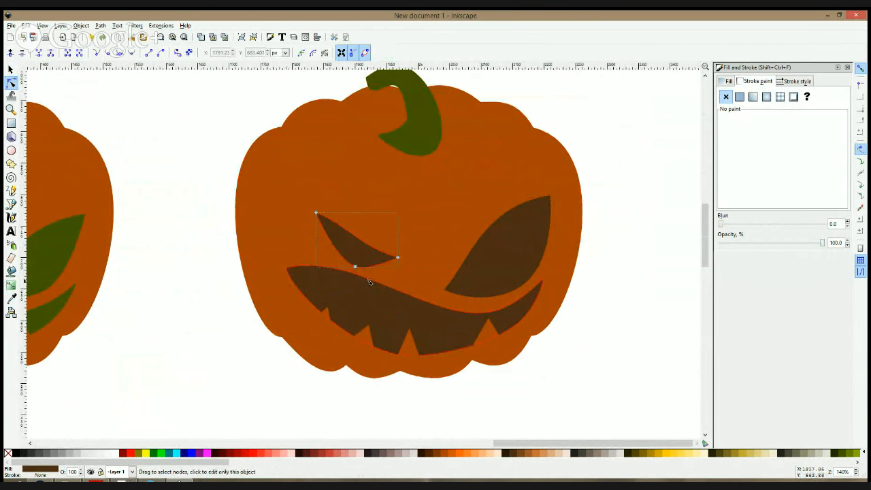
click(368, 282)
drag(368, 281, 363, 298)
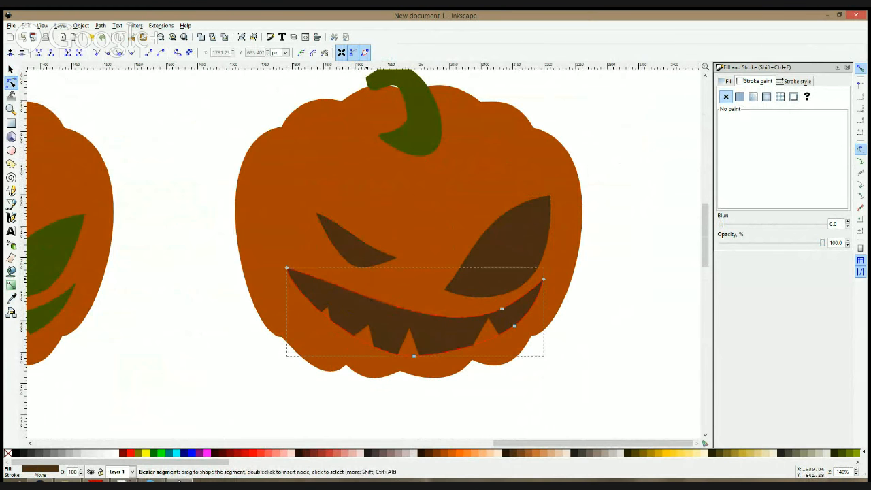
- Reshape the left teeth of the copy's mouth by moving their lower nodes, making the gaps between the teeth wider
click(332, 328)
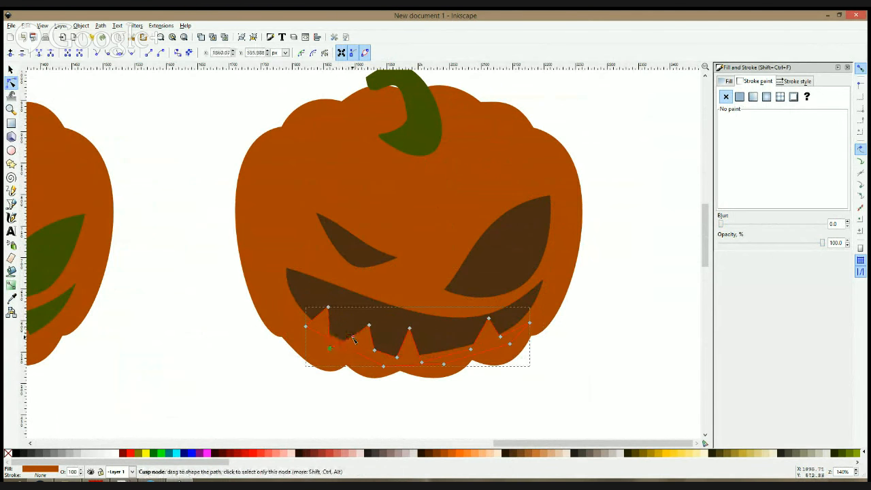
drag(374, 350, 399, 366)
key(s)
click(571, 355)
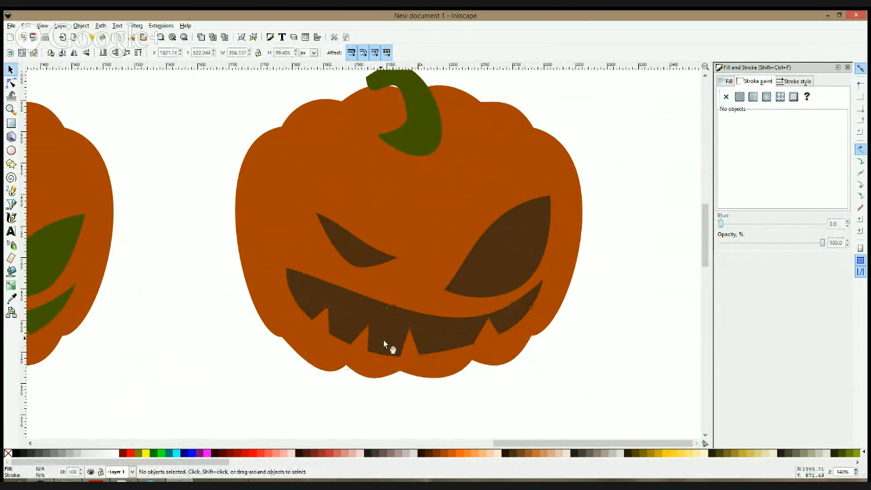
click(367, 348)
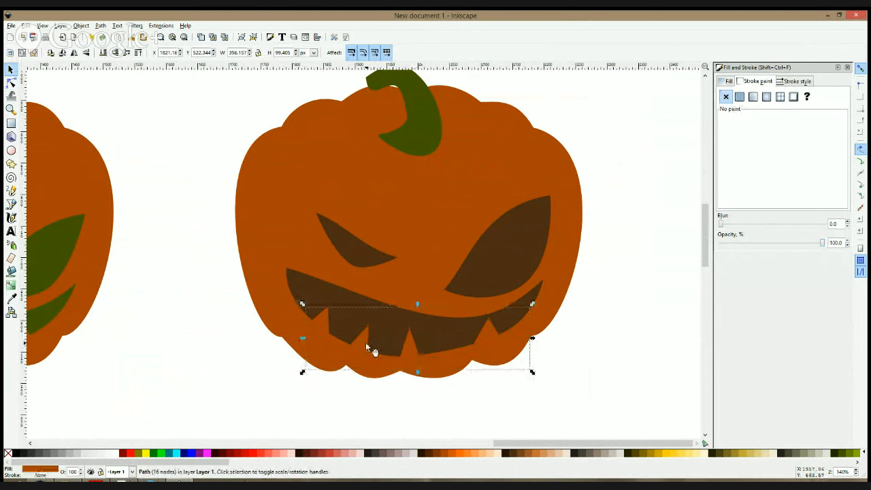
click(11, 82)
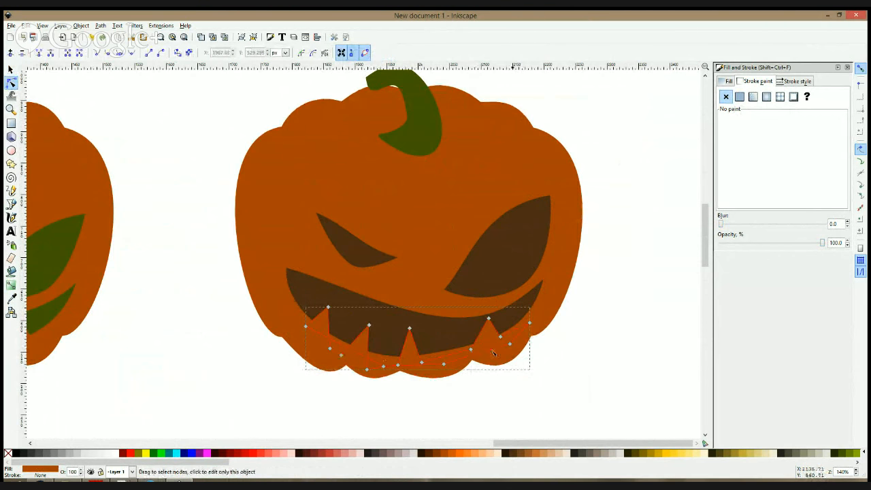
- Round the left end of the copy's mouth upward with its corner handle, and add a node midway along the upper edge
click(535, 297)
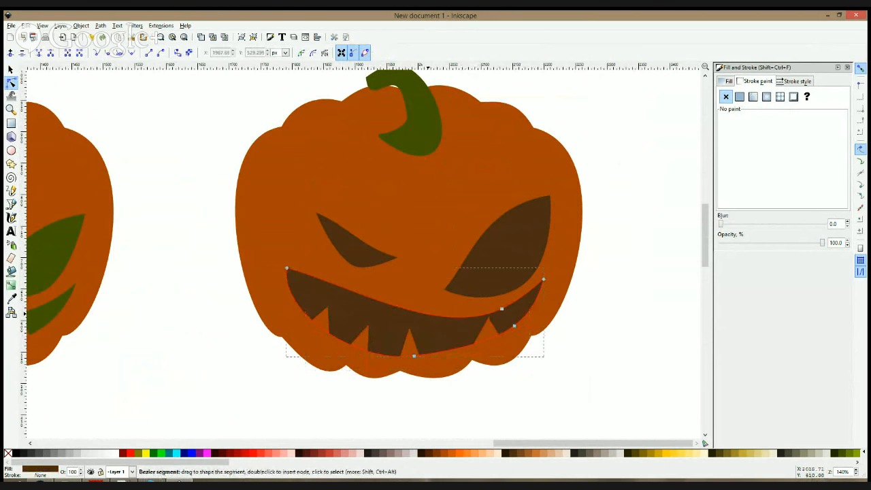
click(370, 303)
click(653, 312)
click(366, 308)
click(502, 310)
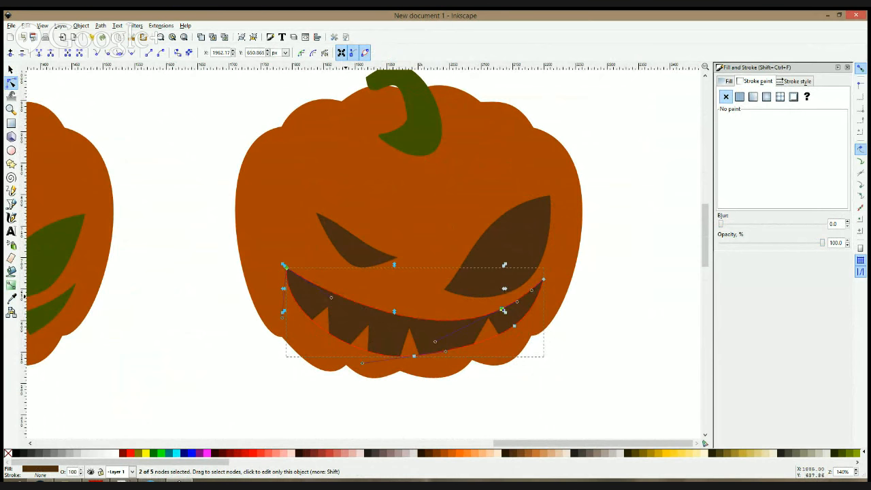
drag(302, 274, 293, 230)
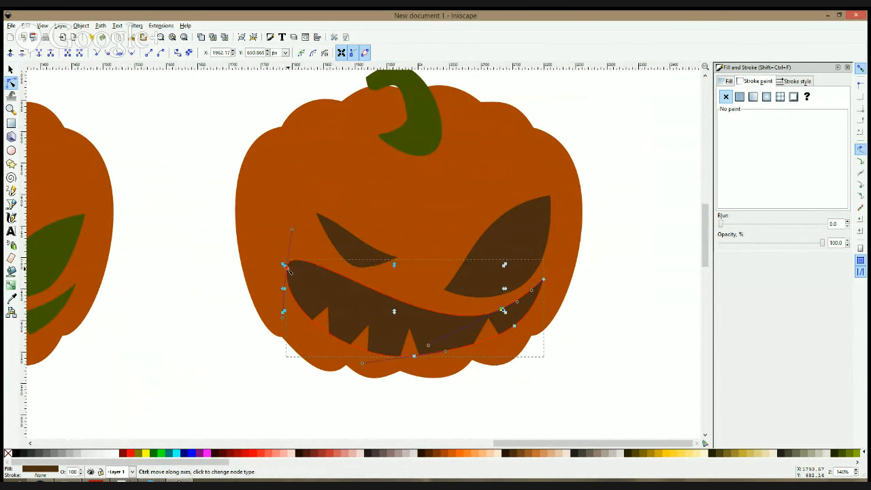
drag(292, 229, 295, 218)
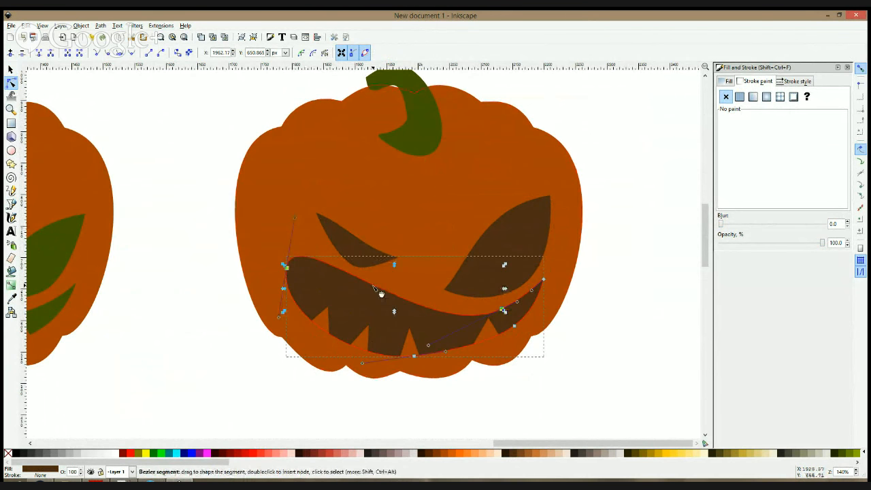
key(Insert)
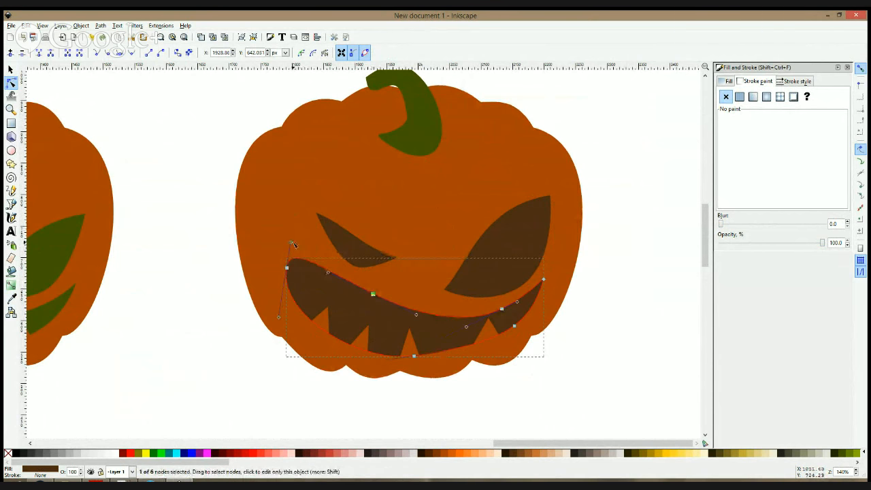
drag(292, 243, 298, 225)
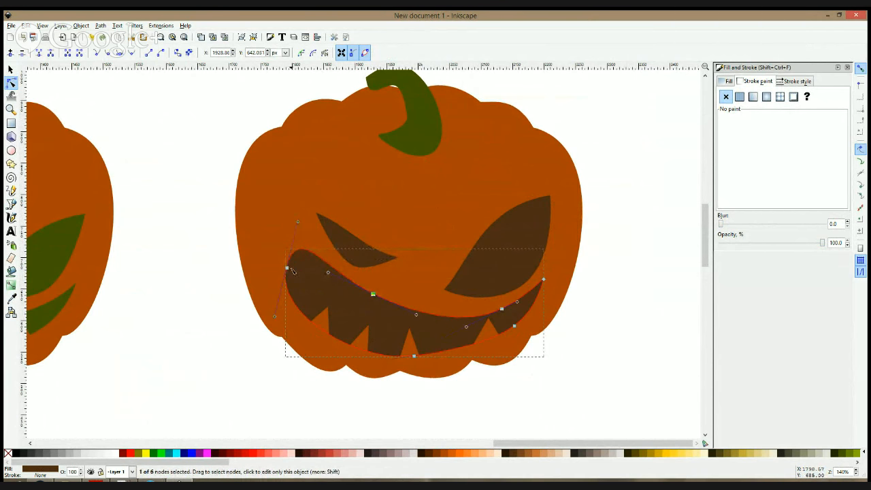
key(s)
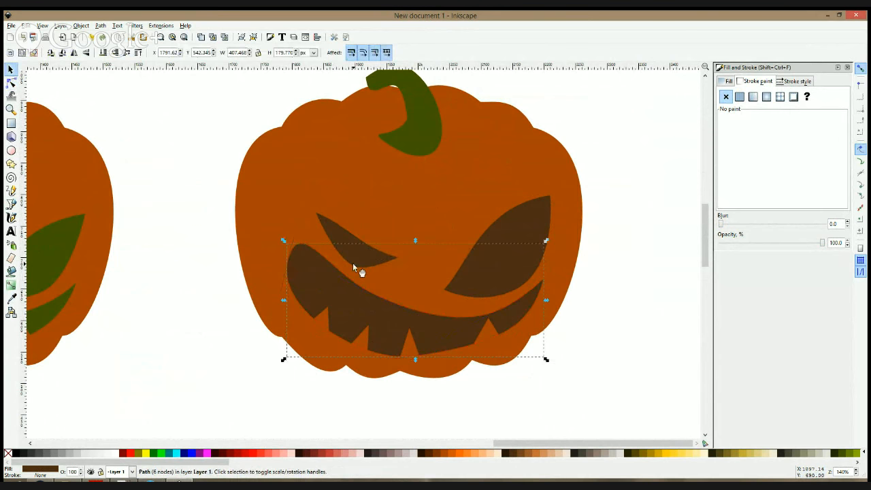
- Move the copy's narrow left eye slightly right and down, and rotate it clockwise to slant more steeply
mouse_move(356, 256)
mouse_down()
mouse_move(392, 272)
mouse_move(372, 263)
mouse_up()
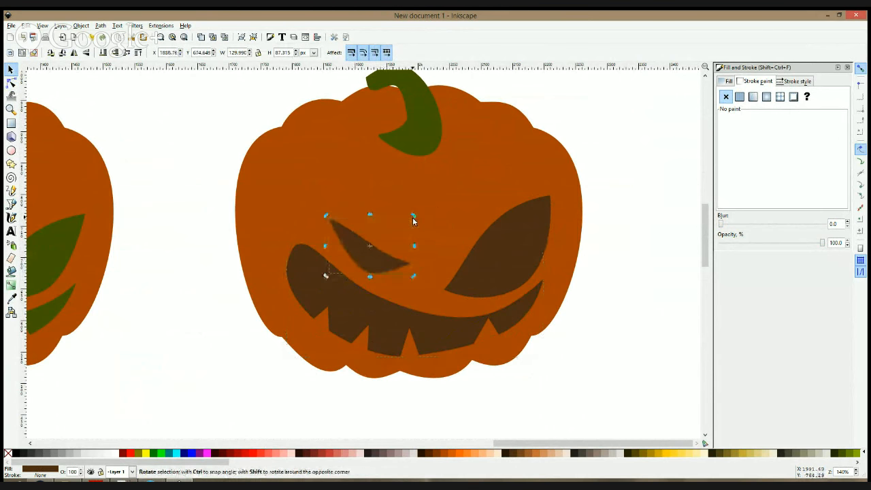
drag(413, 218, 420, 227)
drag(374, 260, 375, 264)
- Flip both of the copy's eyes horizontally as a pair, rotate them slightly clockwise, and position them just above the mouth
shift+click(506, 278)
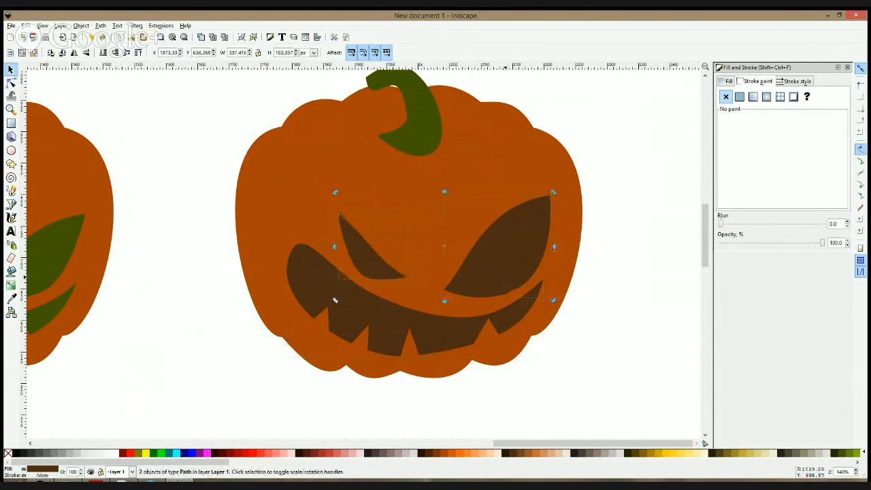
key(h)
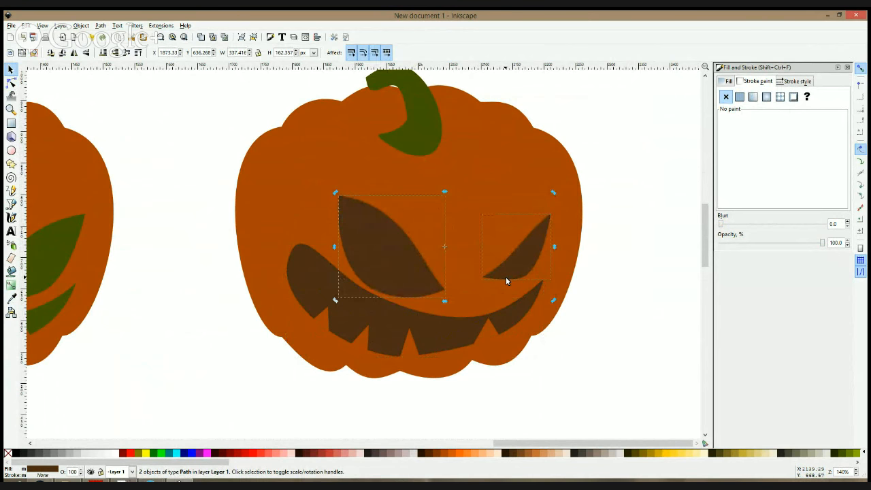
drag(483, 277, 471, 262)
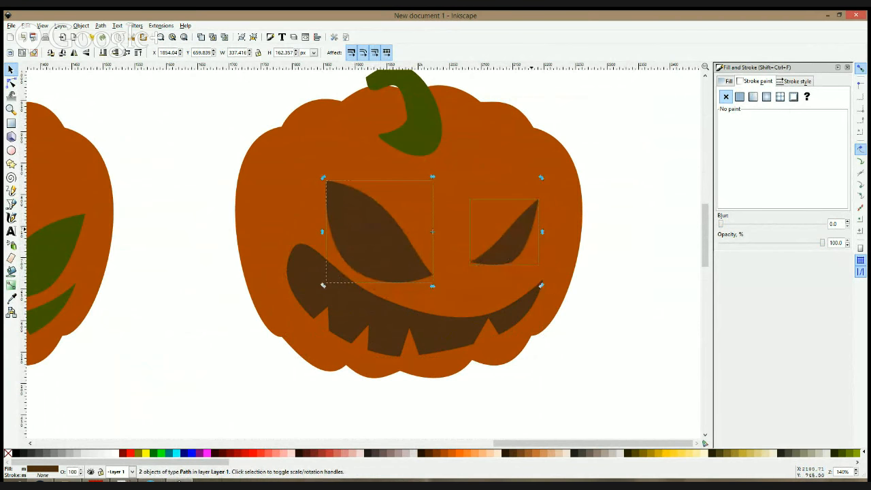
drag(542, 178, 550, 201)
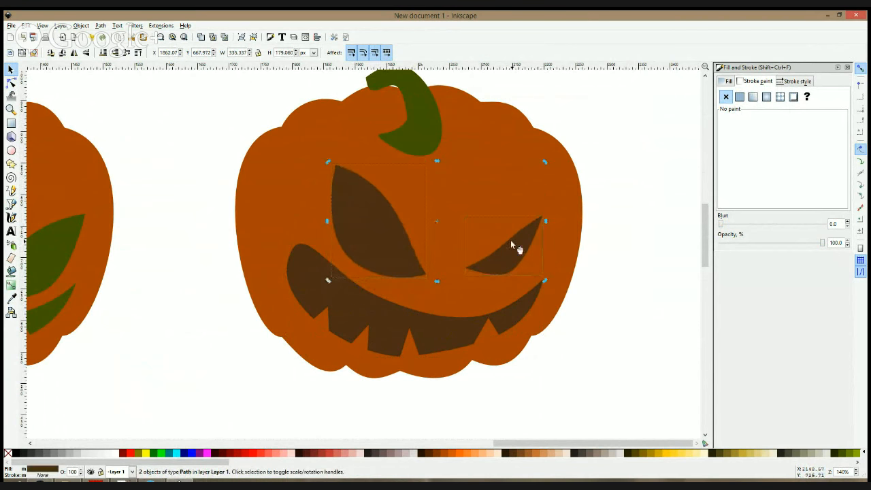
drag(511, 244, 520, 266)
click(627, 286)
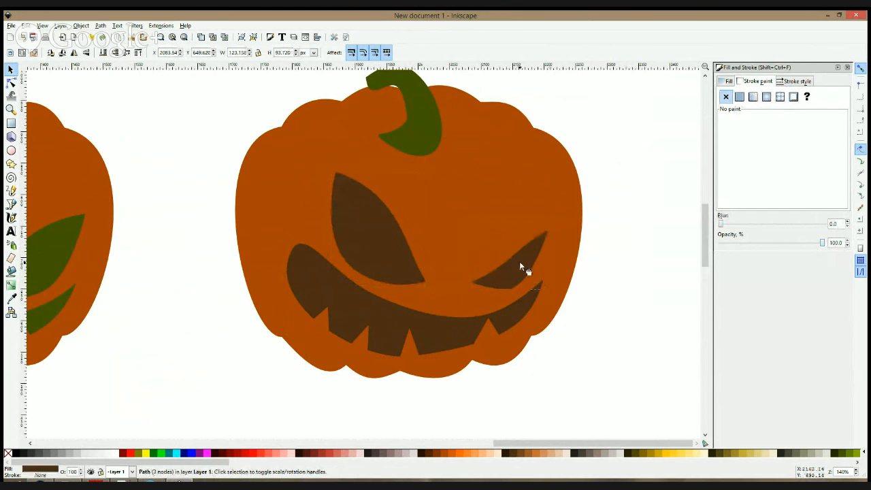
- Adjust the size of the copy's large left eye and position it close above the mouth's raised left side
click(386, 268)
drag(379, 166, 373, 153)
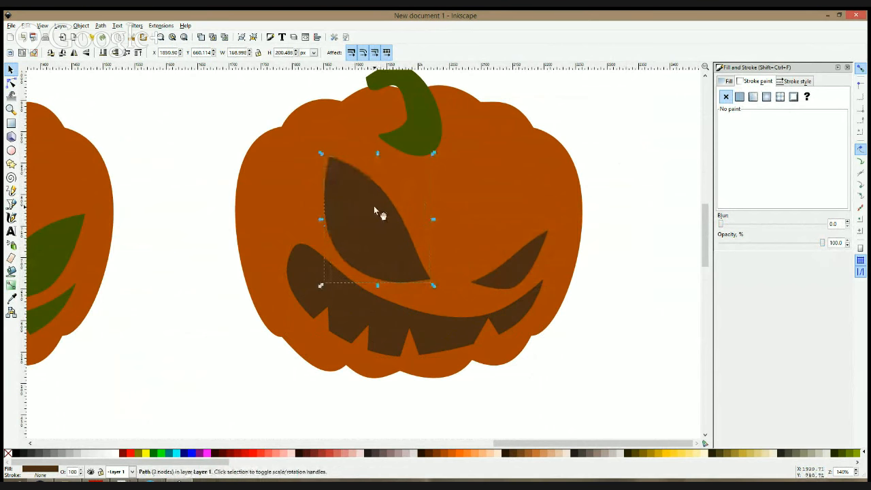
drag(374, 211, 371, 208)
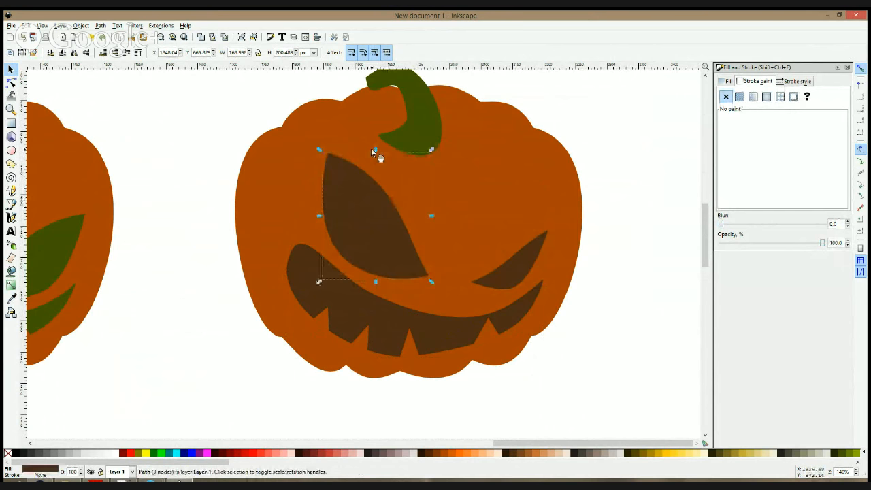
drag(376, 150, 376, 165)
click(380, 219)
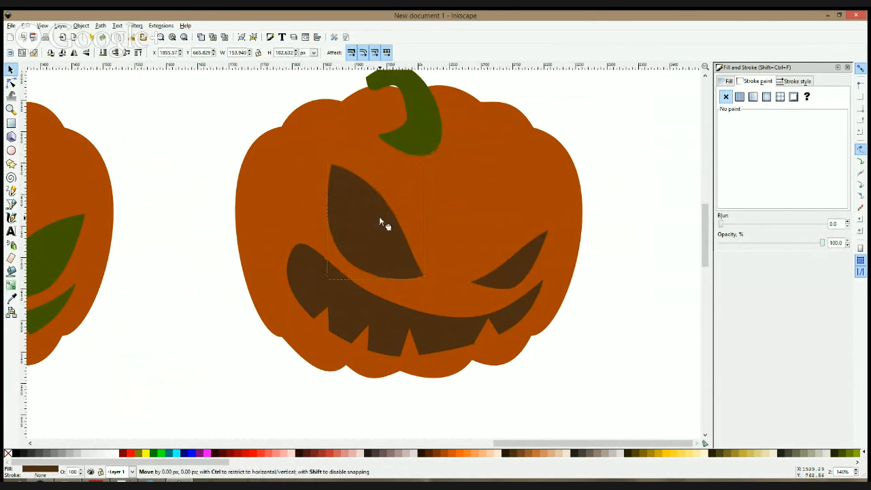
drag(380, 219, 380, 224)
click(605, 315)
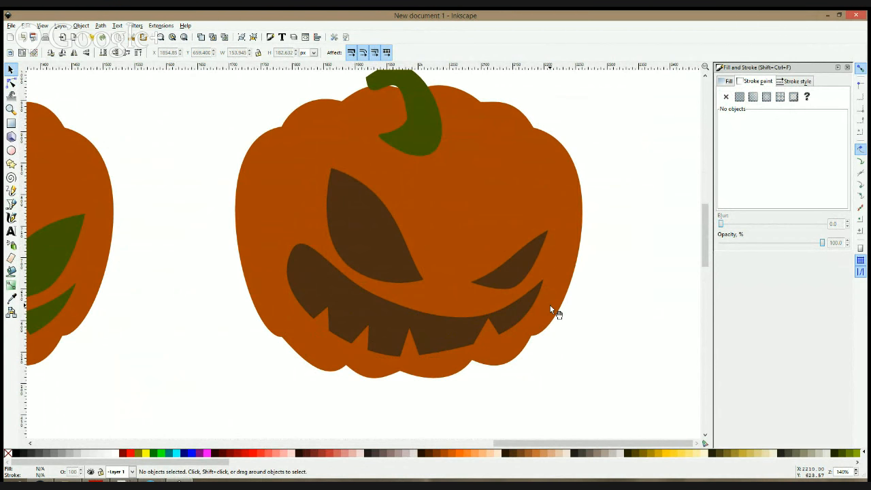
- Reshape the copy's narrow right eye by raising its bottom node and adjusting the upper edge's handles, and nudge it slightly down
drag(551, 312, 564, 340)
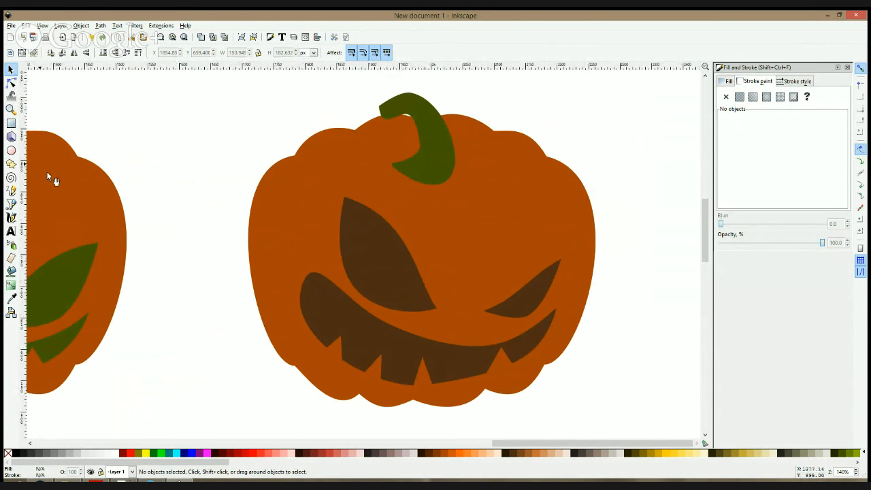
click(401, 243)
click(531, 293)
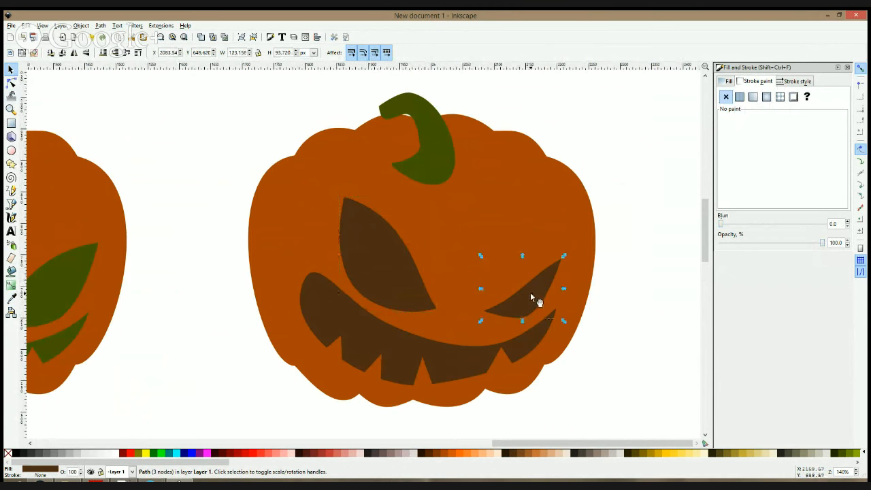
click(11, 83)
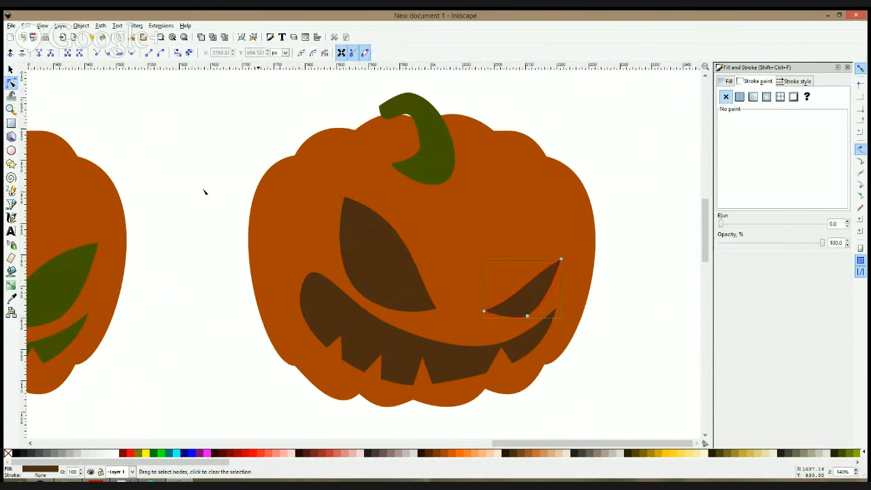
drag(527, 317, 511, 321)
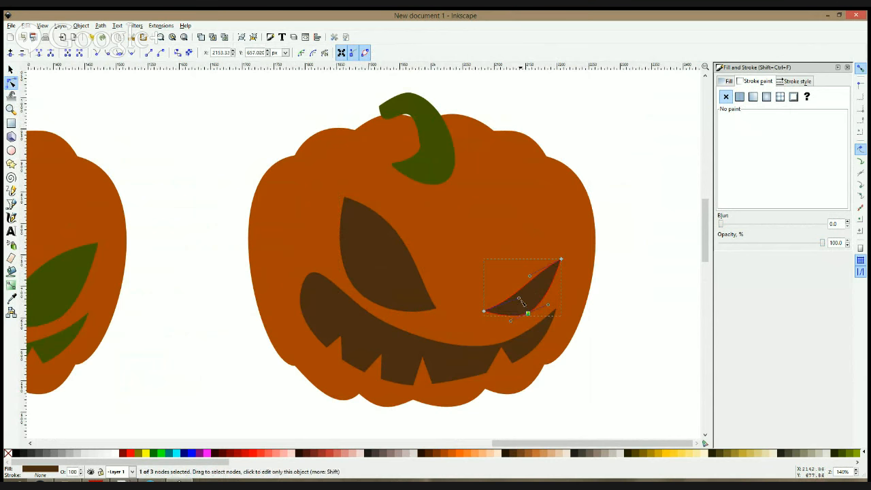
drag(532, 278, 528, 276)
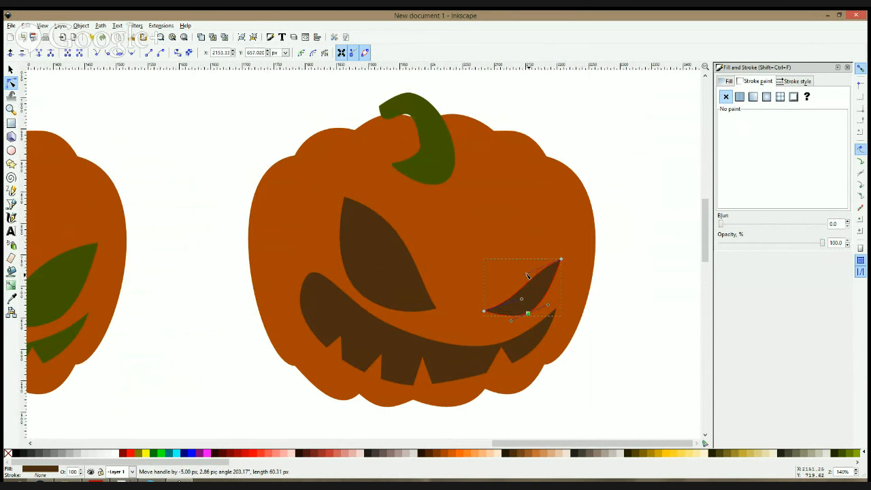
key(F1)
click(634, 283)
scroll(634, 283, down, 2)
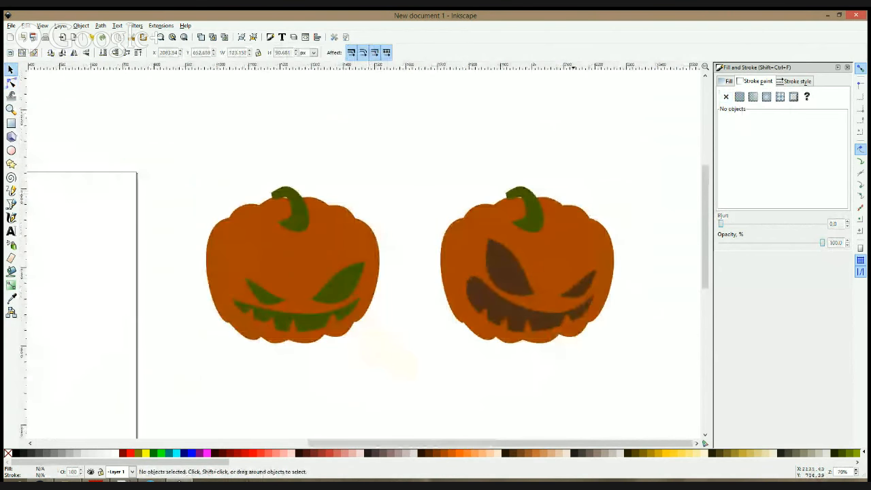
scroll(577, 286, up, 2)
click(580, 294)
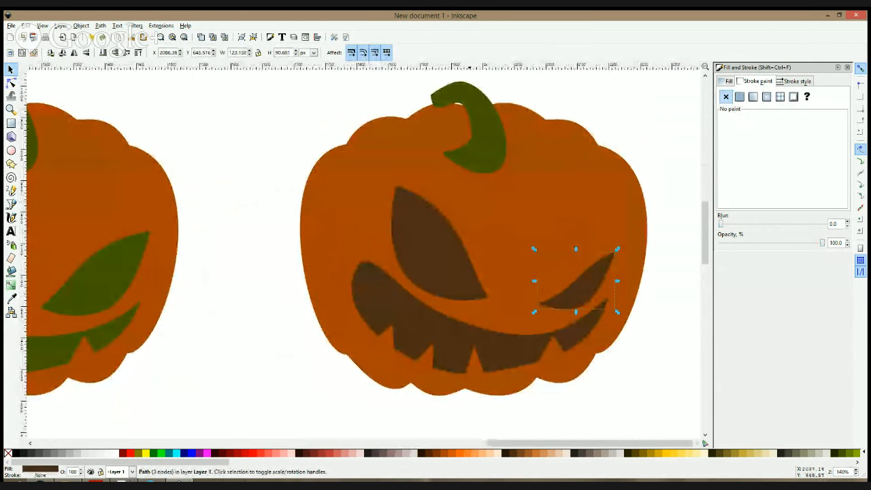
- Apply a radial gradient to the copy's body, centered between the eyes, and set its outer stop to the original pumpkin's orange (#aa4400)
click(465, 281)
click(554, 172)
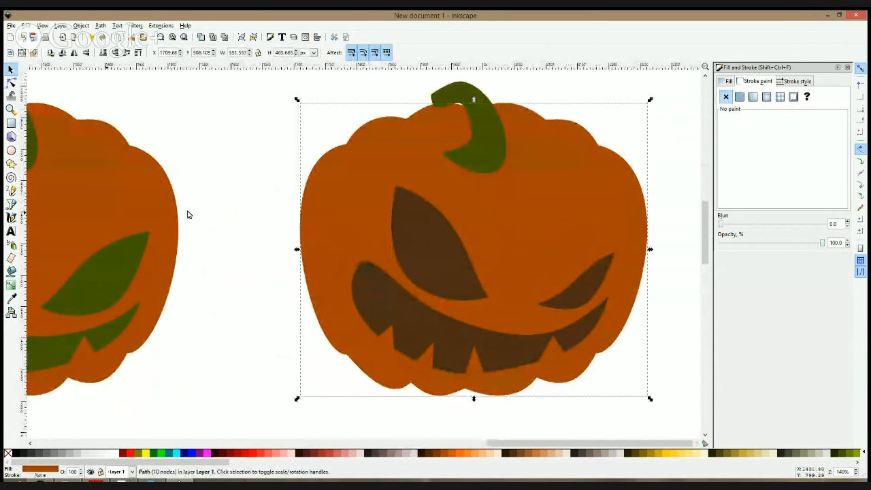
click(11, 286)
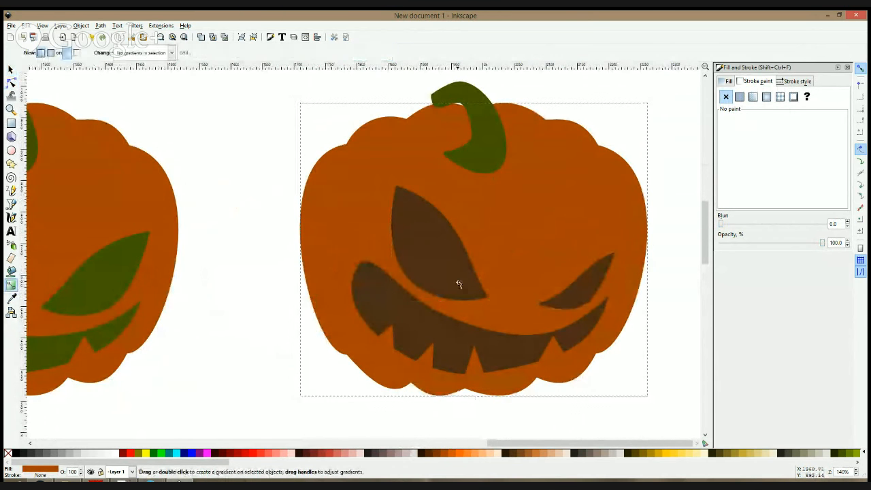
click(51, 54)
drag(518, 234, 540, 288)
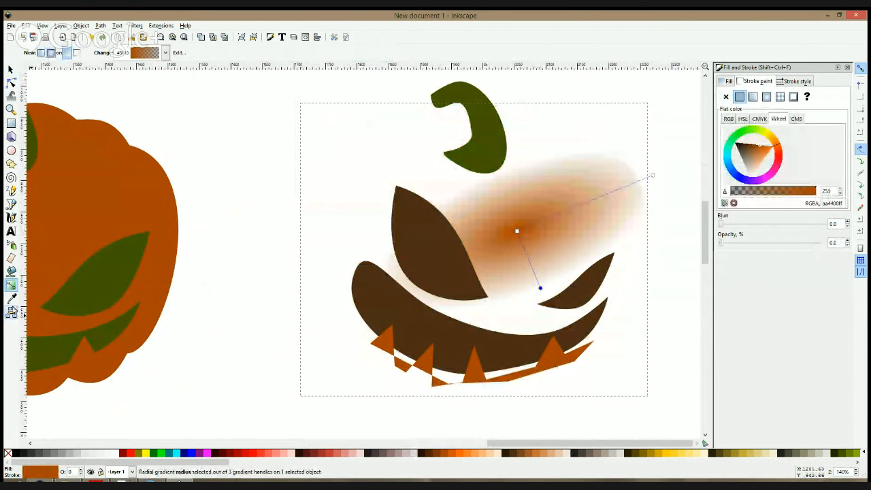
click(10, 299)
click(124, 229)
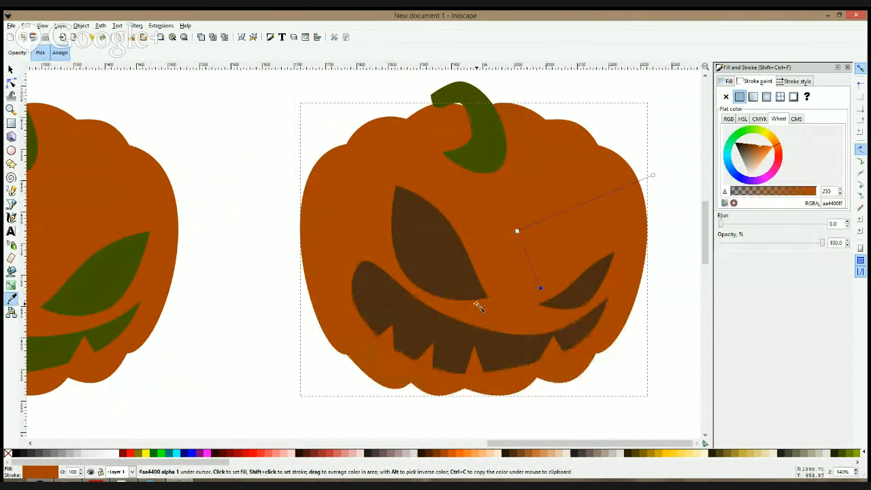
- Darken the copy's outer gradient stop to the brownish orange (#8c3d07) averaged across the large eye's edge and the body
drag(479, 307, 482, 312)
key(s)
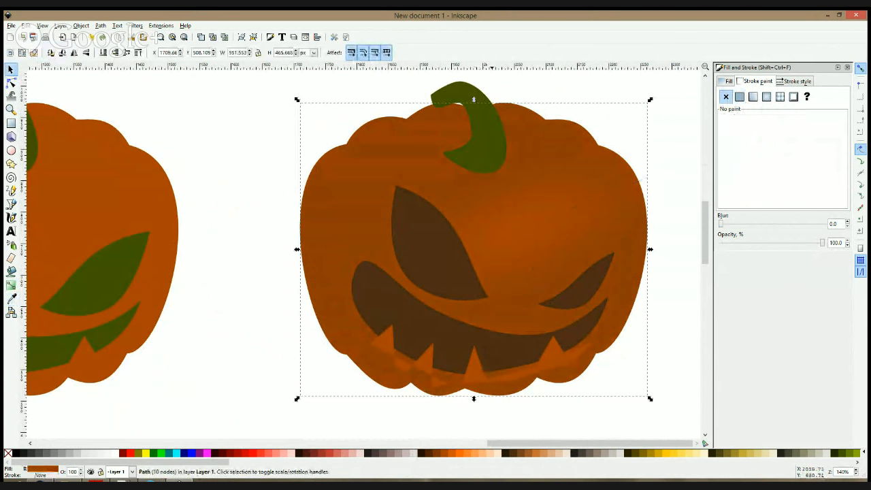
click(481, 361)
shift+click(489, 342)
key(ctrl+minus)
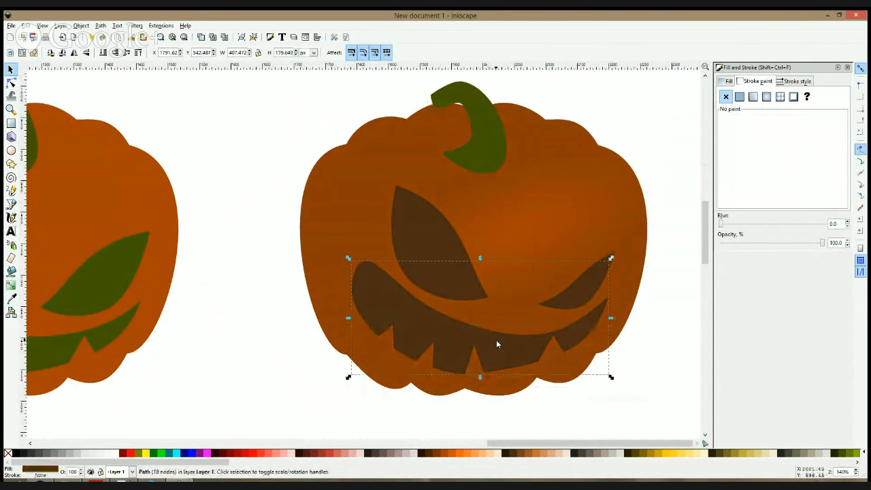
click(532, 279)
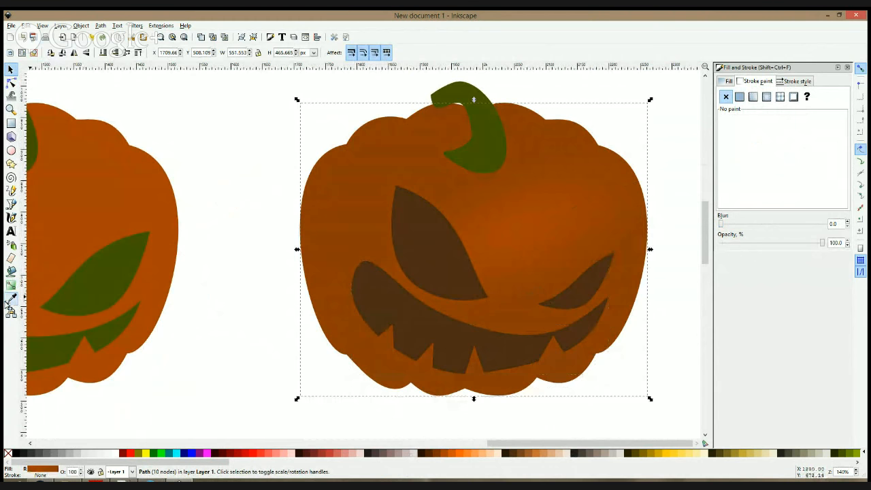
- Extend the body's radial gradient in both directions to about the pumpkin's edge and set its center stop to a brighter orange
click(11, 299)
drag(540, 288, 585, 374)
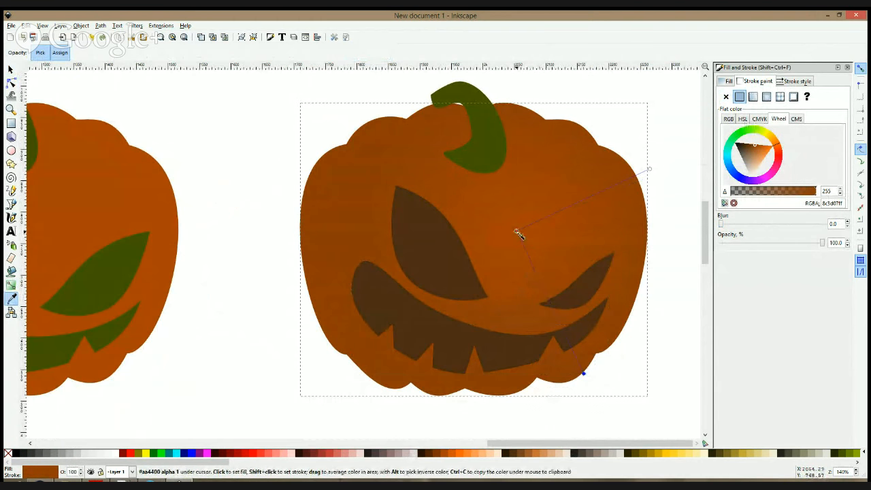
click(517, 232)
click(772, 151)
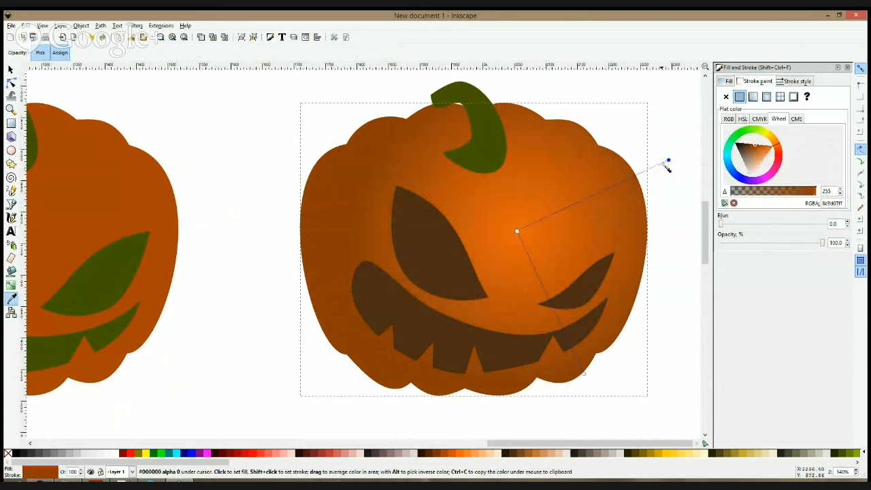
key(s)
click(634, 141)
- Duplicate the whole shaded pumpkin and place the new copy directly to its right
scroll(631, 187, down, 3)
drag(640, 179, 460, 236)
drag(527, 154, 300, 334)
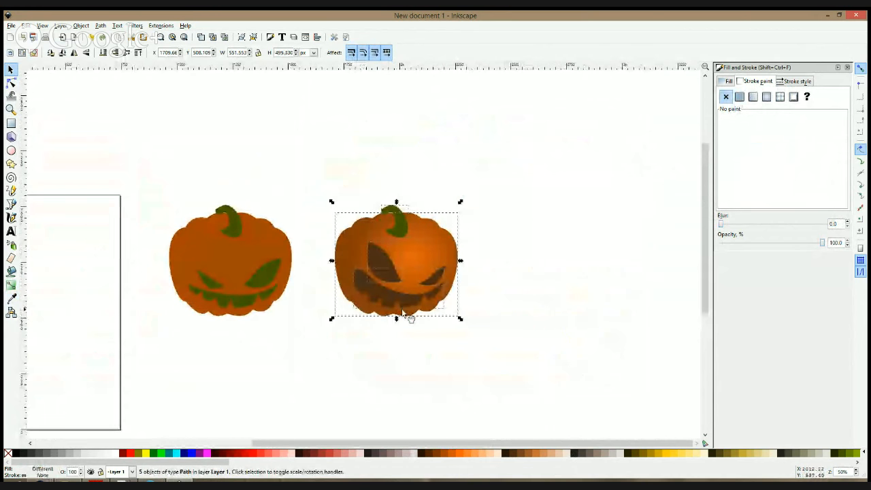
key(ctrl+d)
drag(404, 312, 538, 312)
click(616, 239)
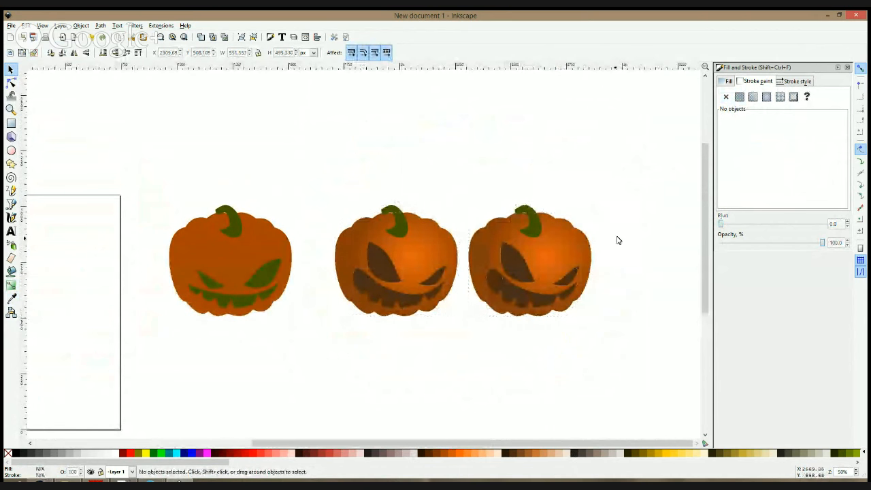
- Rotate the third pumpkin's body and stem slightly clockwise, leaving the face in its original orientation
scroll(615, 239, up, 2)
click(551, 249)
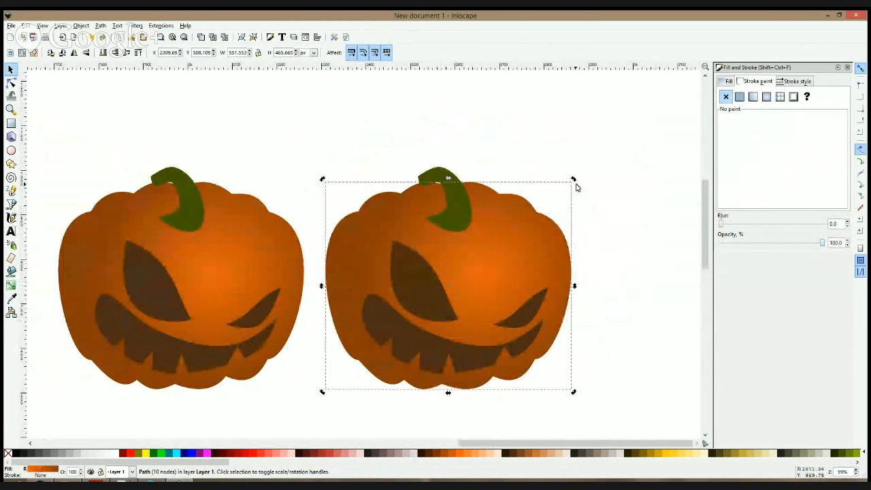
shift+click(455, 209)
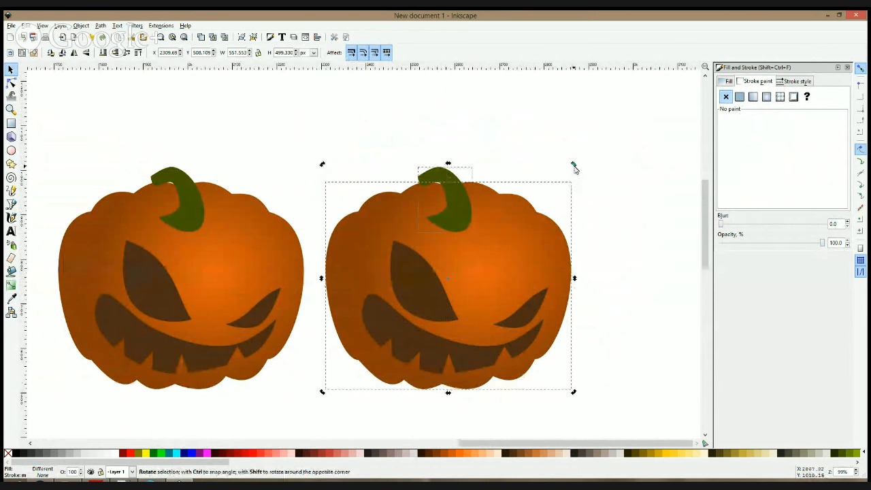
drag(574, 164, 582, 180)
click(611, 267)
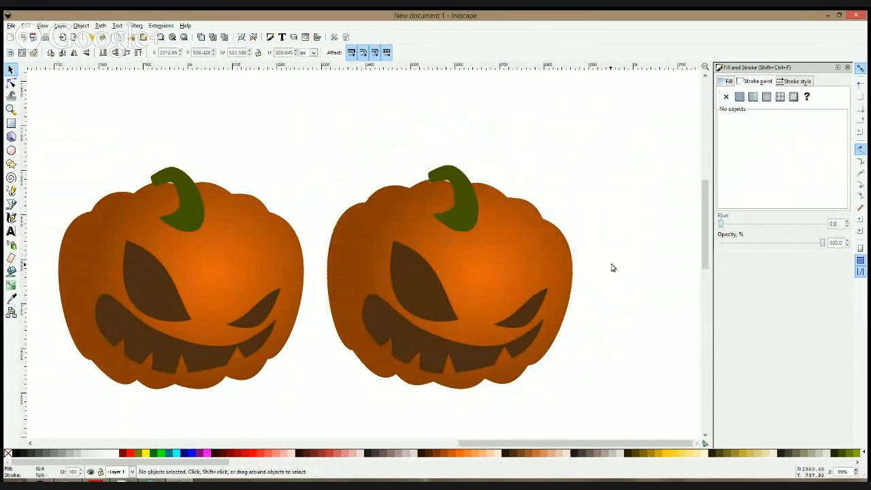
- Move the third pumpkin's stem off the body to the empty space above it
click(11, 82)
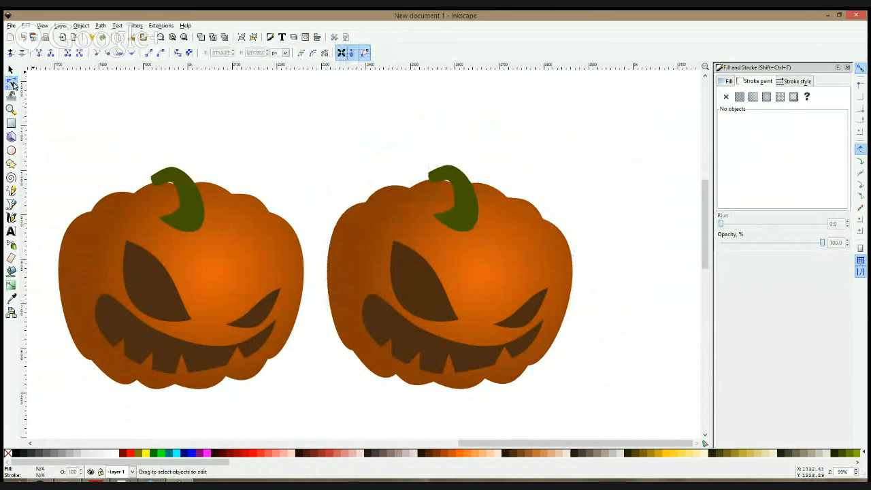
click(513, 220)
drag(459, 204, 475, 122)
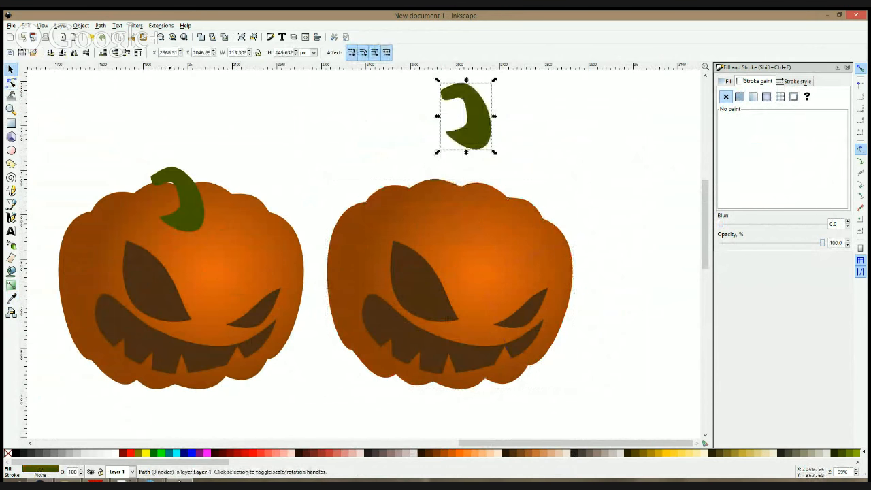
click(409, 181)
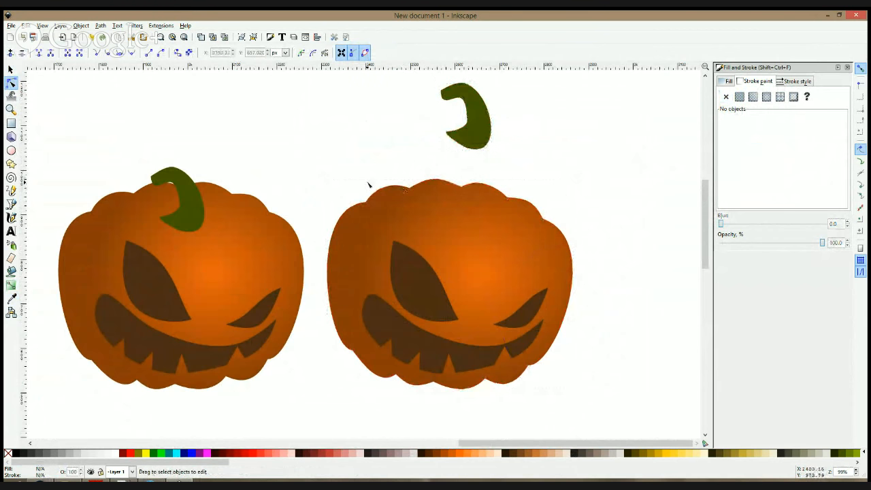
- Reshape the third pumpkin's upper outline by raising and spreading three top nodes, lowering the right shoulder node, and rounding the lobe between them
click(403, 206)
drag(339, 143, 496, 232)
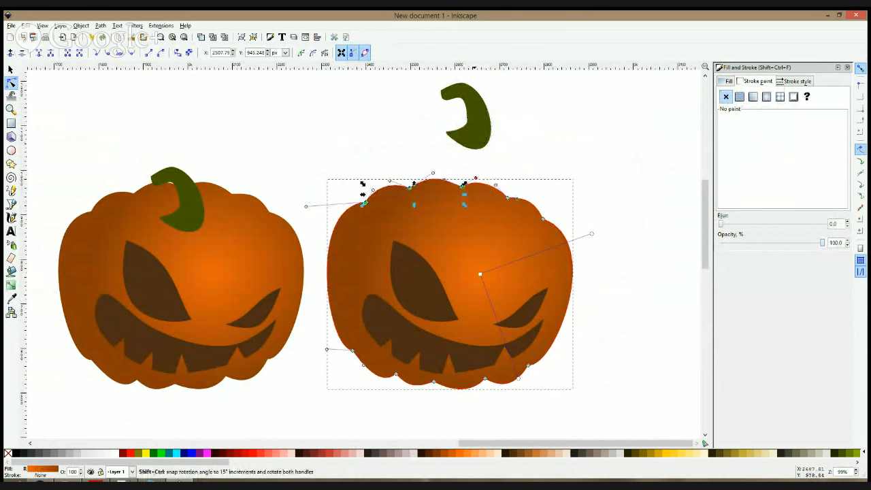
drag(465, 183, 472, 180)
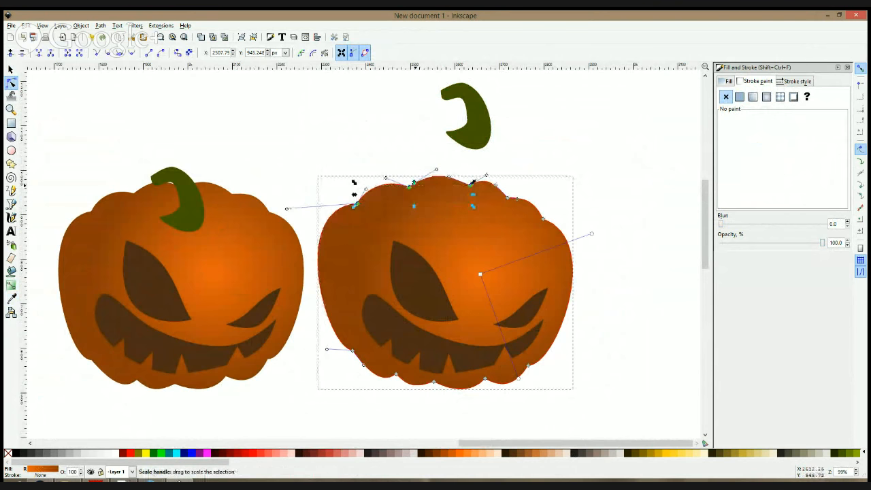
drag(410, 193, 420, 181)
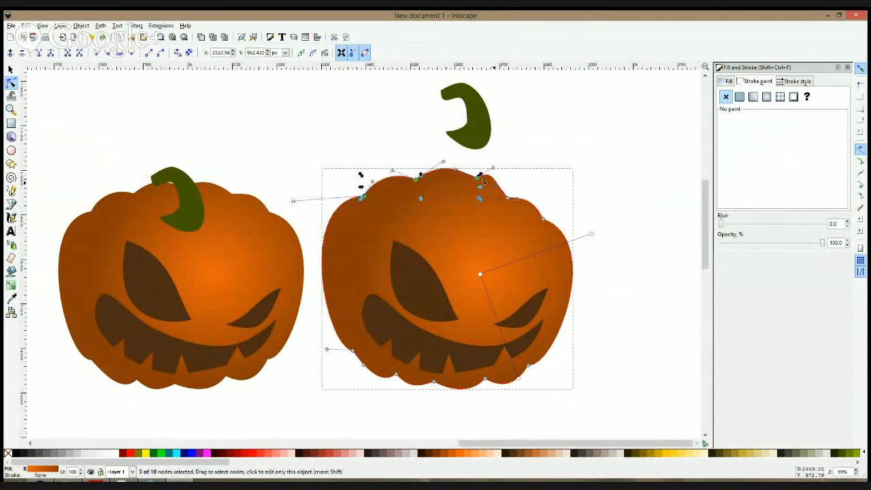
drag(498, 190, 507, 182)
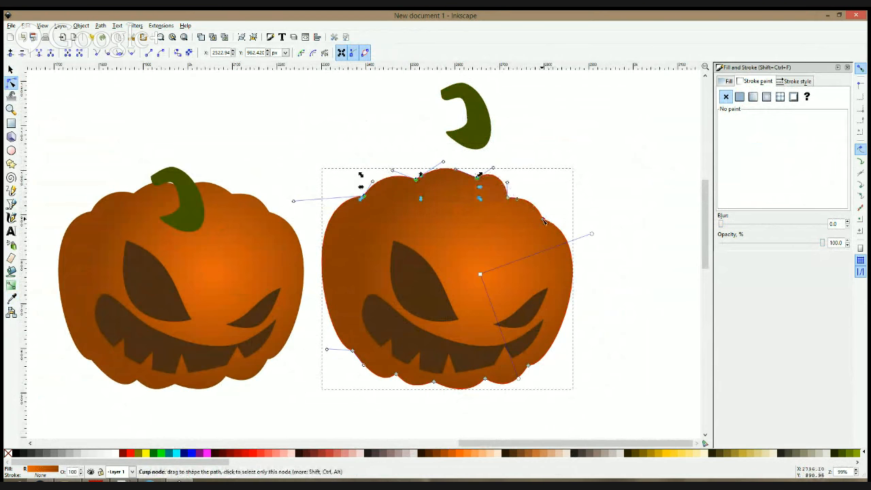
click(544, 221)
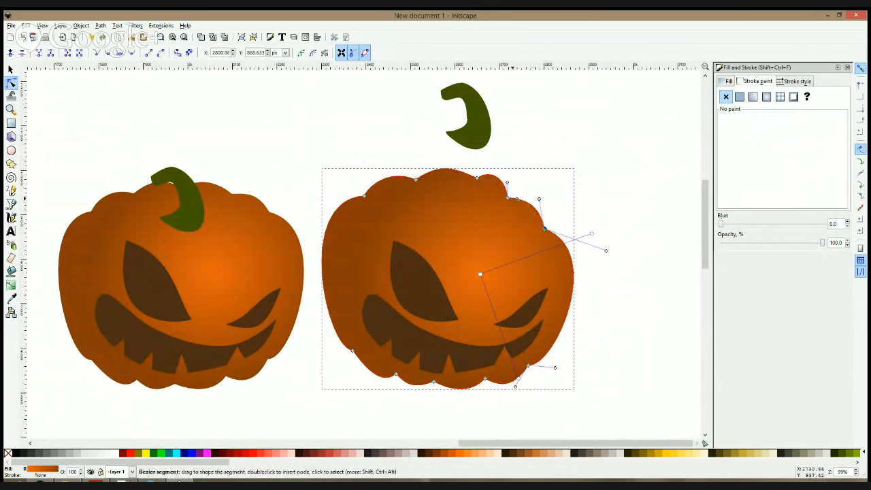
drag(509, 190, 510, 193)
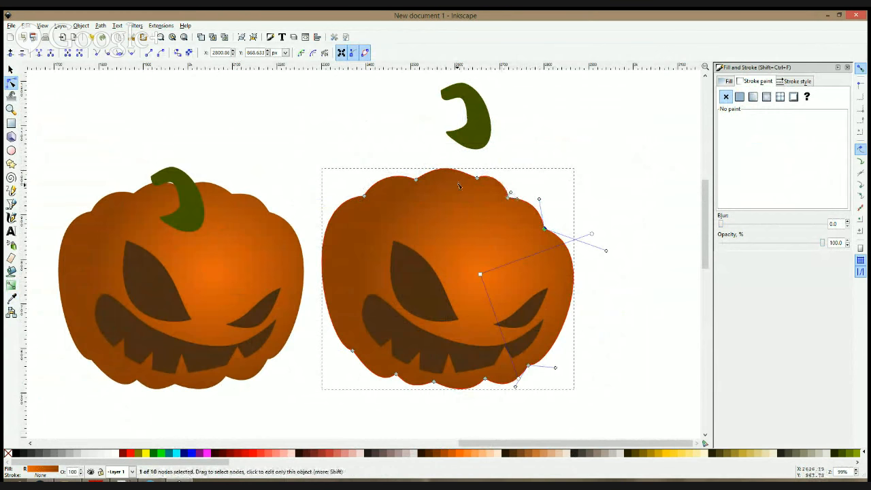
key(s)
click(631, 301)
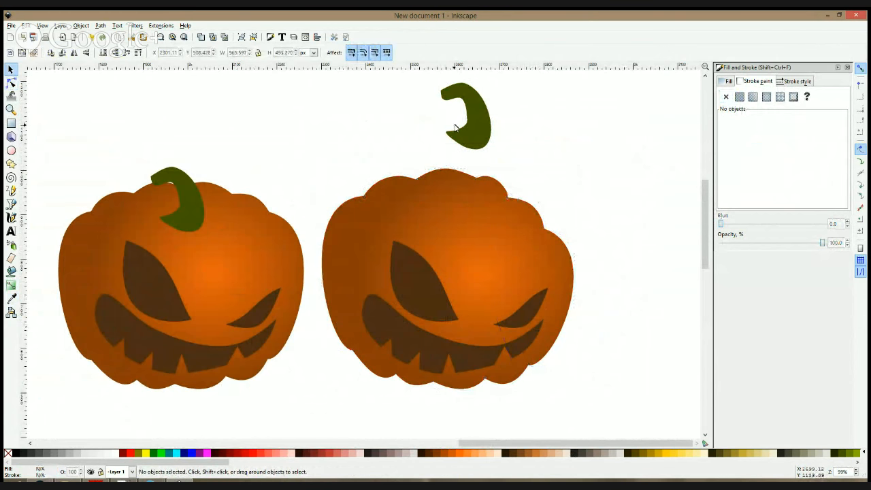
- Place the stem back on the body's upper right side and move the whole third pumpkin slightly right
drag(456, 128, 497, 209)
scroll(545, 175, down, 2)
drag(585, 132, 416, 312)
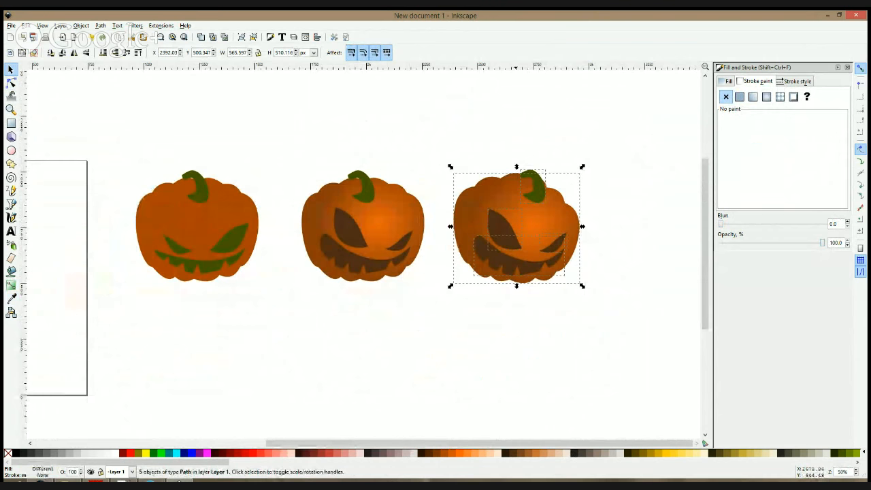
click(593, 220)
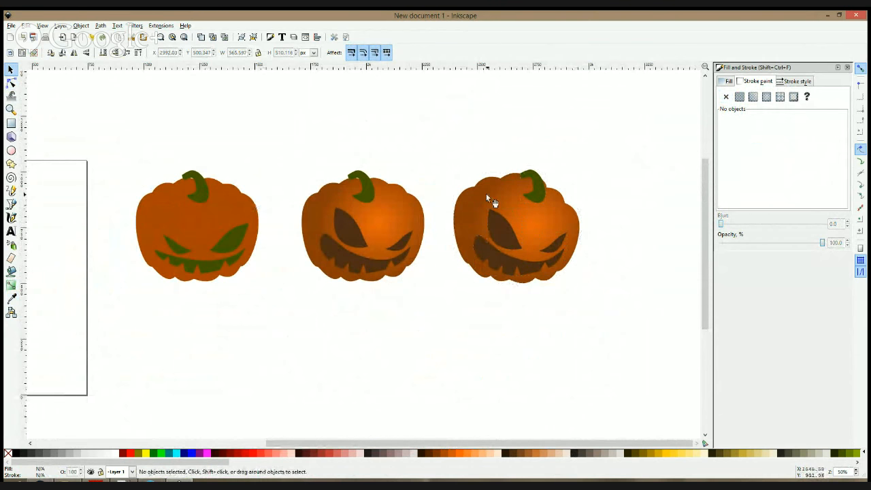
- Flip the third pumpkin's stem vertically and rotate it so that its tip curves to the right
ctrl+scroll(541, 200, up, 2)
ctrl+click(543, 189)
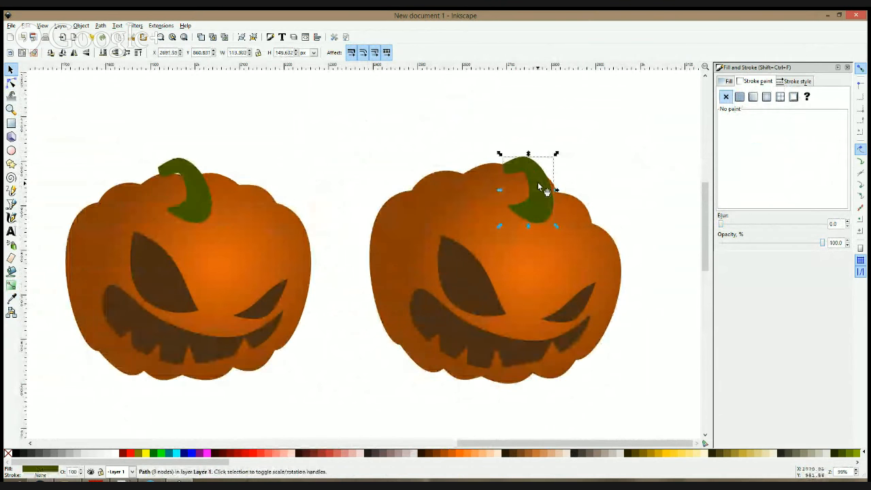
key(v)
drag(555, 155, 563, 182)
- Lengthen the stem's tip to the right, add a node bending its upper edge inward, and nudge the stem slightly right
click(15, 84)
ctrl+scroll(590, 138, up, 2)
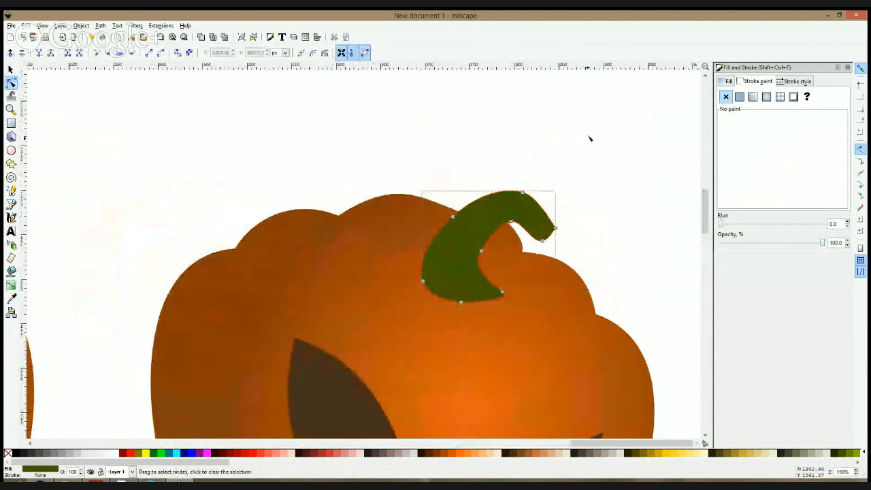
click(511, 221)
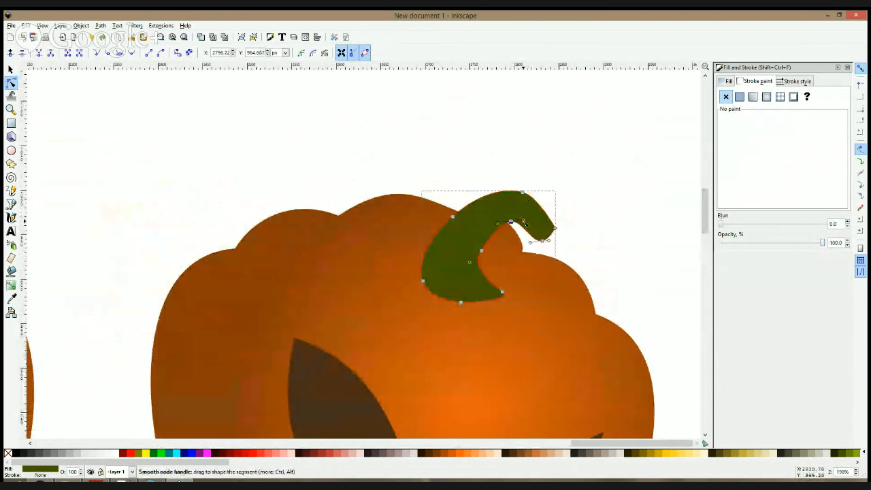
drag(523, 221, 588, 224)
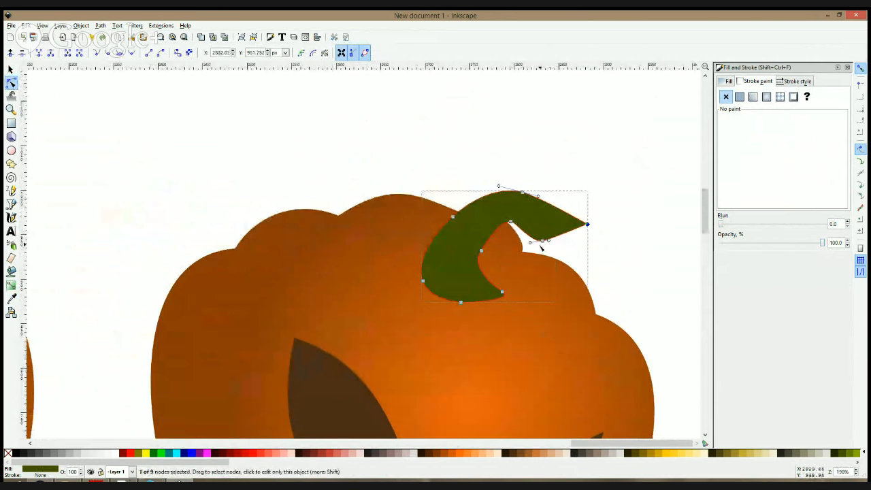
drag(543, 241, 582, 239)
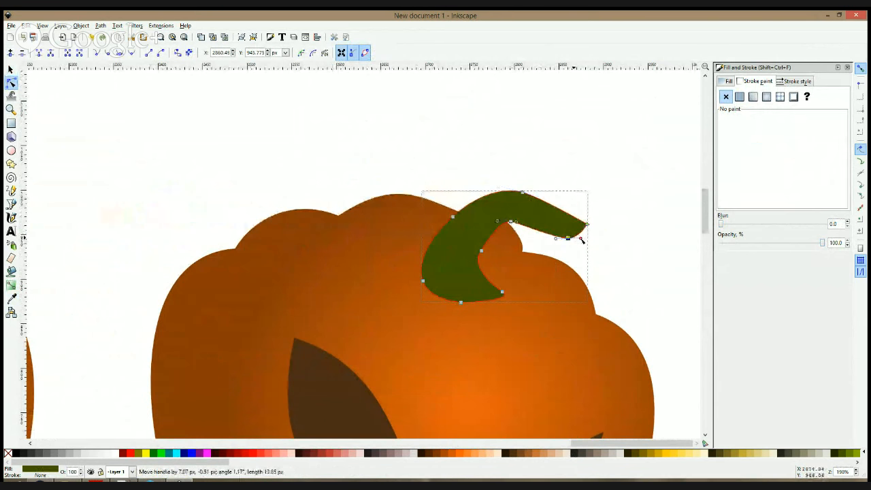
click(551, 212)
drag(530, 194, 552, 206)
double_click(556, 197)
key(F1)
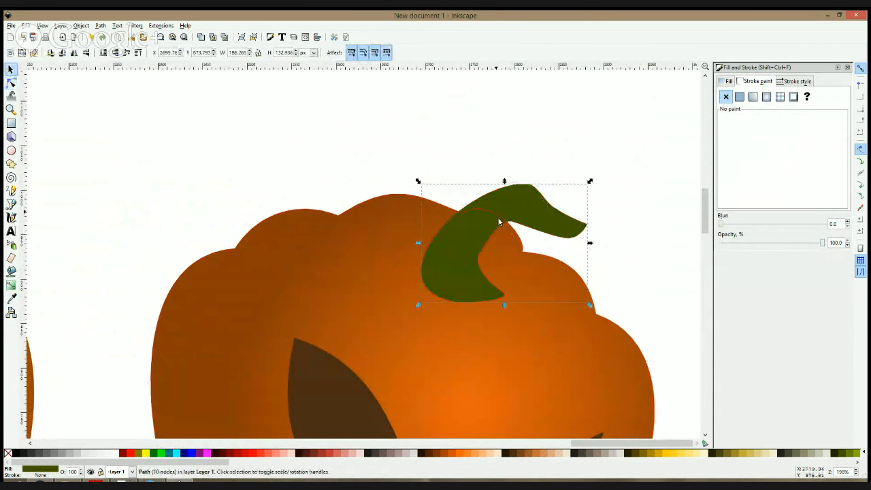
drag(501, 220, 509, 220)
- Flare the stem's base by adding nodes on both side edges, pulling the left base node outward, and curving the right base corner
click(11, 82)
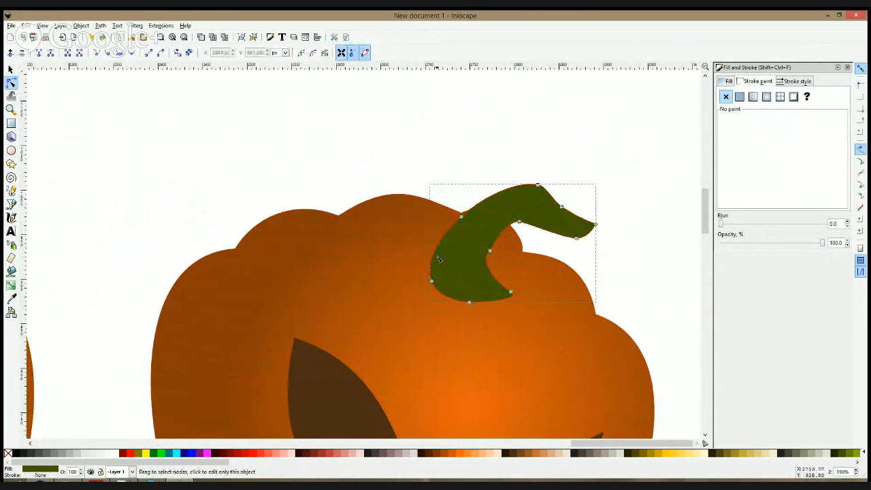
drag(432, 257, 417, 294)
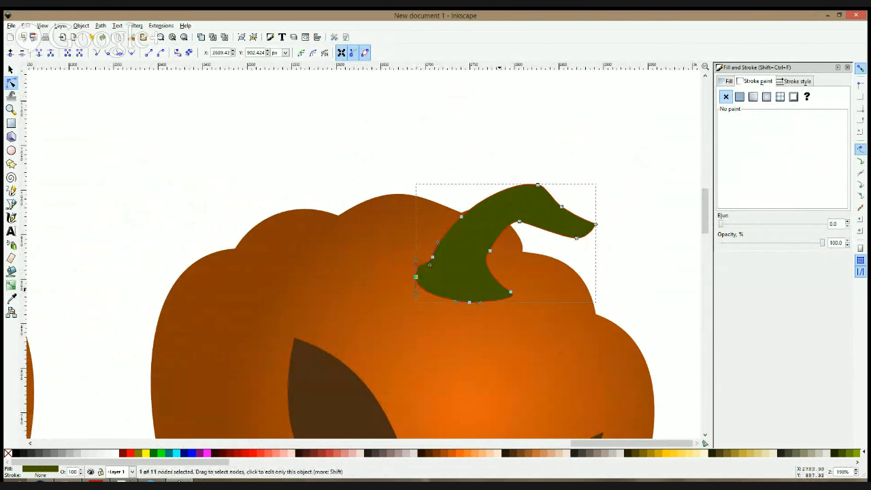
click(505, 291)
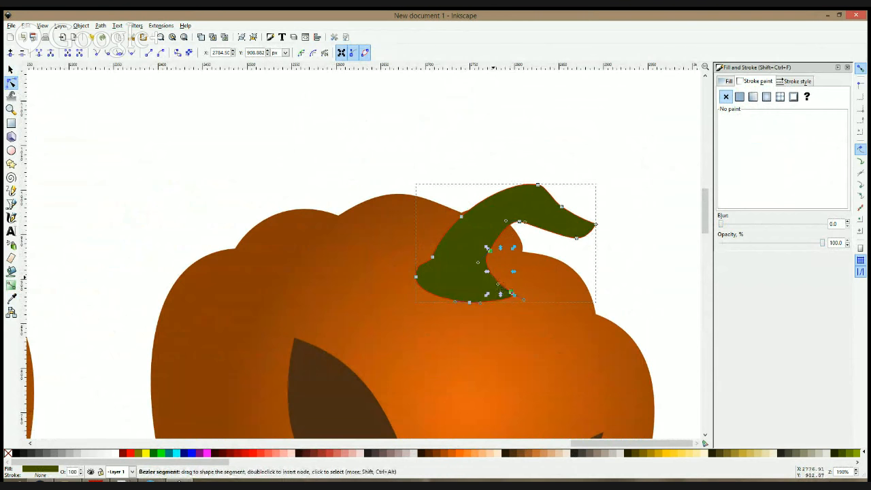
double_click(494, 277)
drag(508, 291, 509, 284)
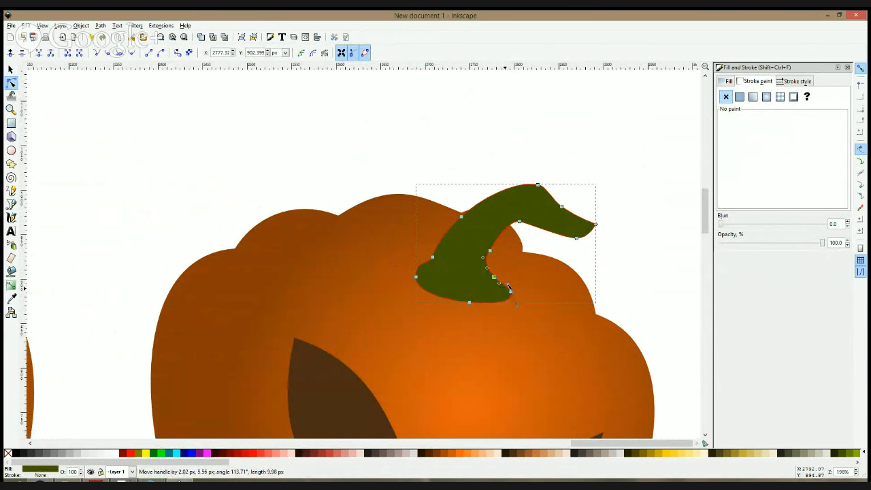
key(F1)
click(644, 255)
- Flip the reshaped stem horizontally and rotate it clockwise so it stands upright with its tip pointing left
scroll(644, 255, down, 3)
drag(644, 255, 538, 228)
click(516, 203)
click(517, 203)
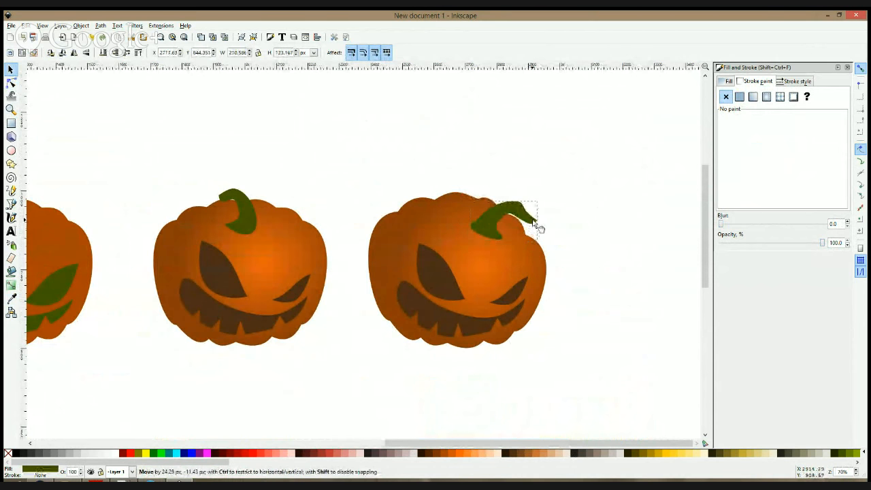
click(588, 219)
click(537, 218)
key(h)
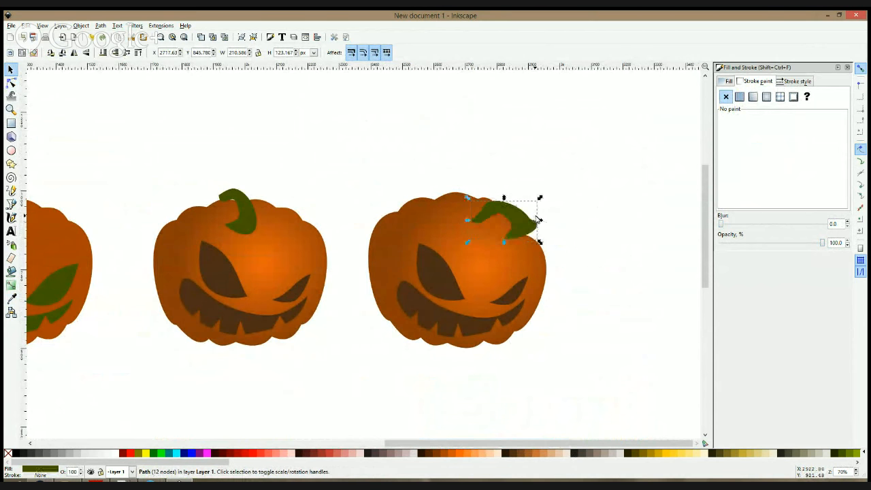
drag(542, 199, 560, 245)
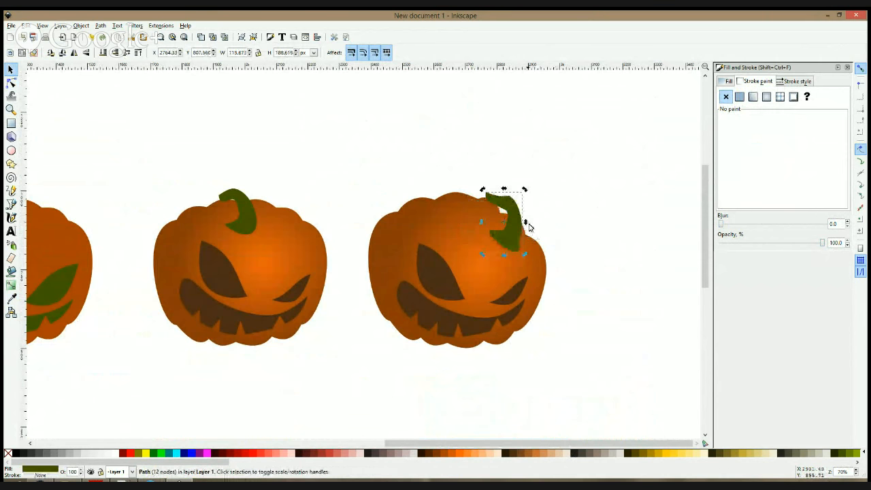
- Move the third pumpkin's stem up and left onto the notch, and turn its tip nodes so the tip points upward
drag(519, 225, 490, 218)
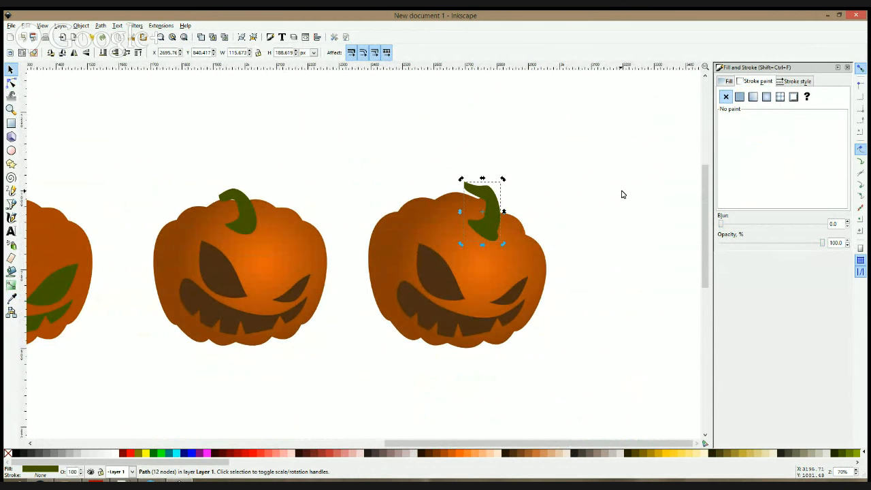
click(20, 84)
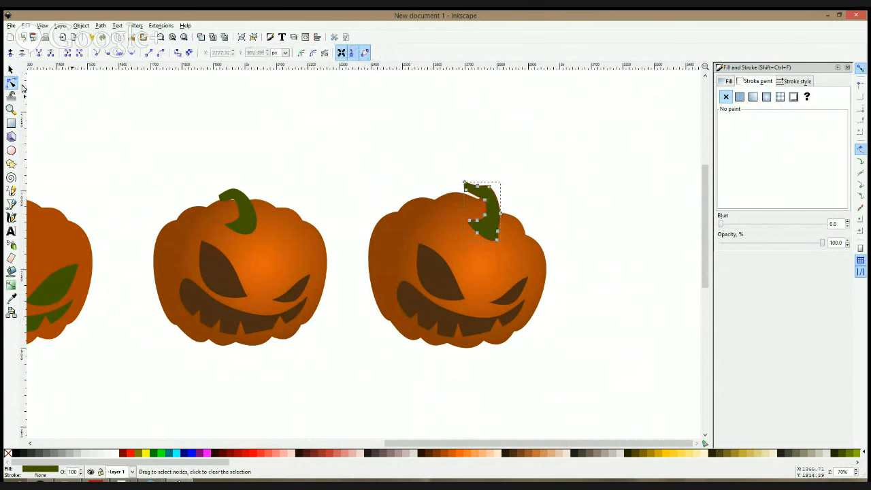
drag(436, 162, 480, 188)
click(545, 236)
scroll(496, 234, up, 1)
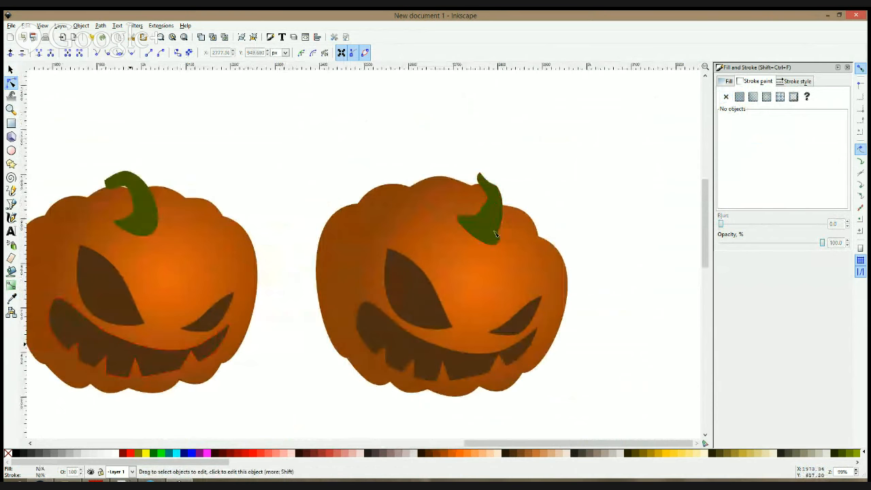
- Shift the third pumpkin's stem slightly to seat it at the notch in the pumpkin's upper edge
key(s)
click(504, 222)
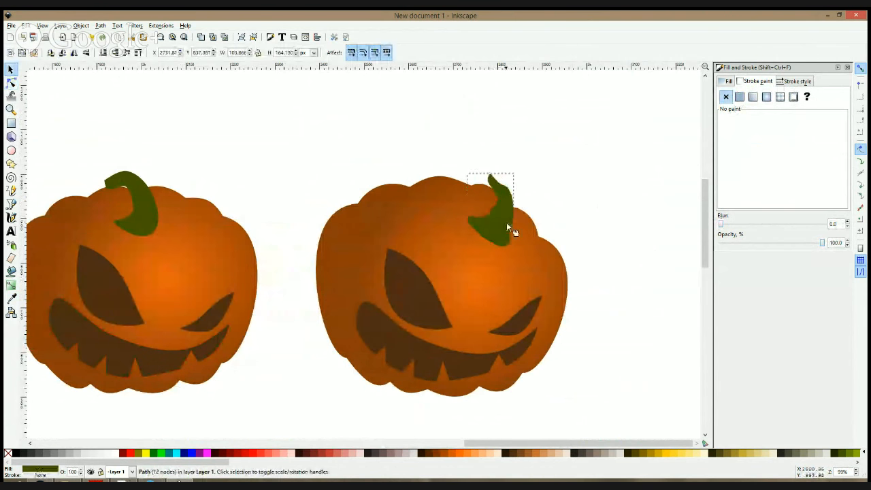
drag(506, 222, 514, 229)
click(500, 224)
- Reshape the stem's base through its lower nodes so it is wider and flatter, and adjust the stem's tilt slightly
click(11, 82)
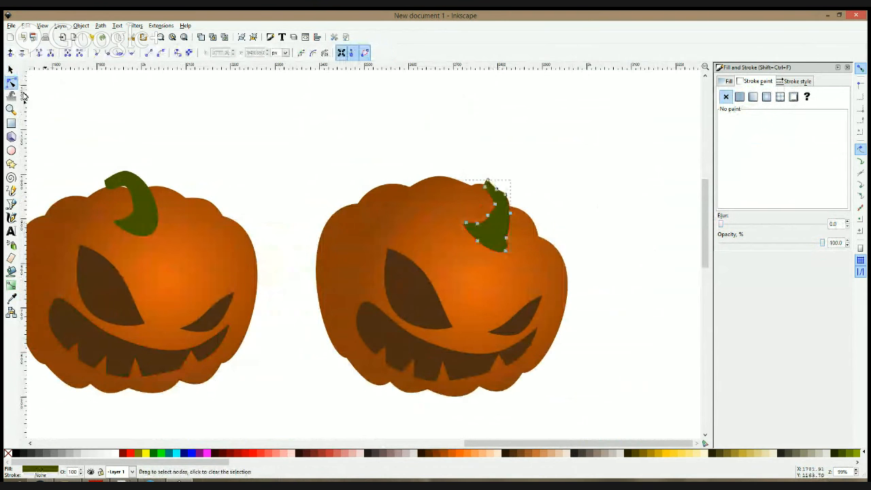
drag(439, 220, 518, 258)
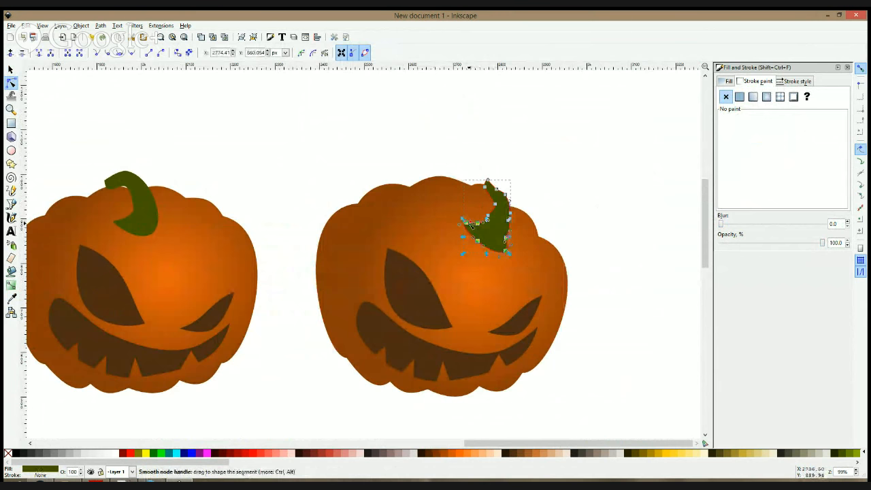
drag(464, 220, 509, 207)
key(s)
click(509, 206)
drag(516, 175, 518, 177)
click(562, 167)
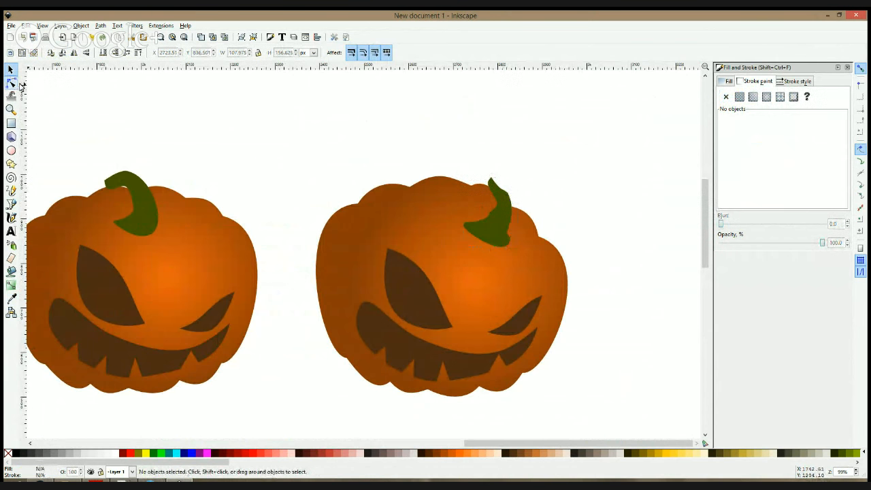
- Raise the node near the left corner of the stem's base to round that corner, and nudge the stem slightly down
click(11, 81)
scroll(513, 224, up, 2)
click(442, 222)
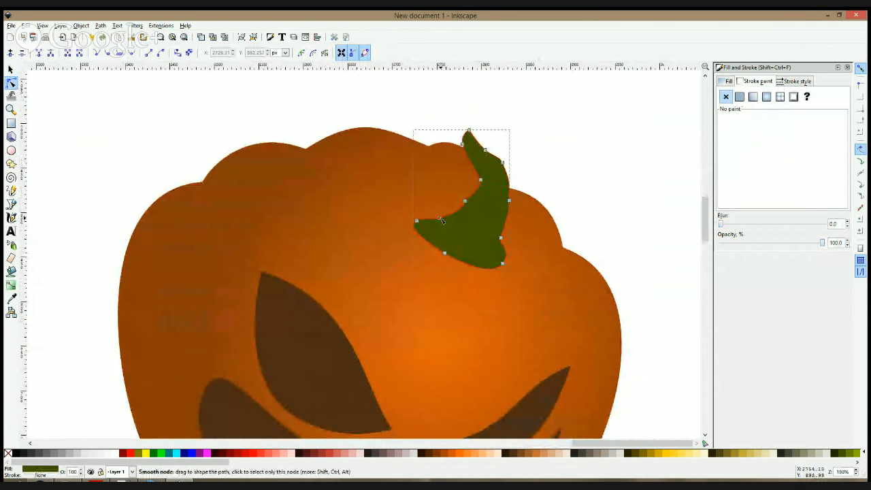
click(442, 218)
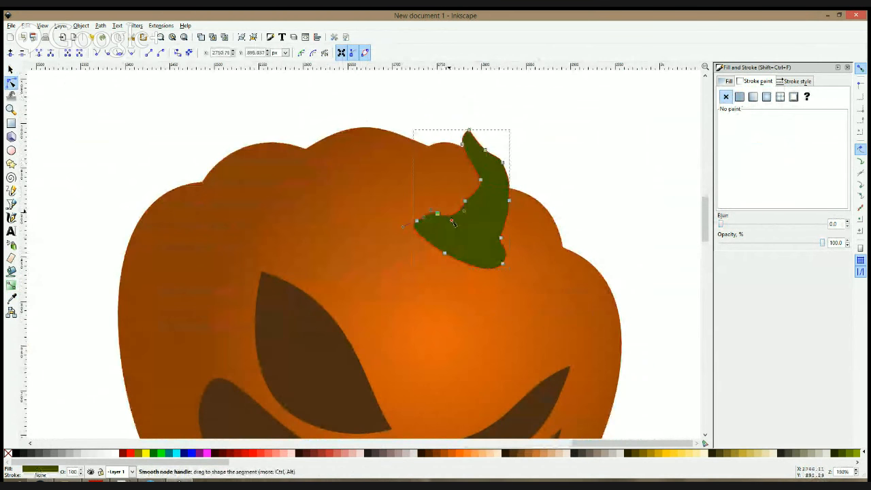
key(s)
click(650, 207)
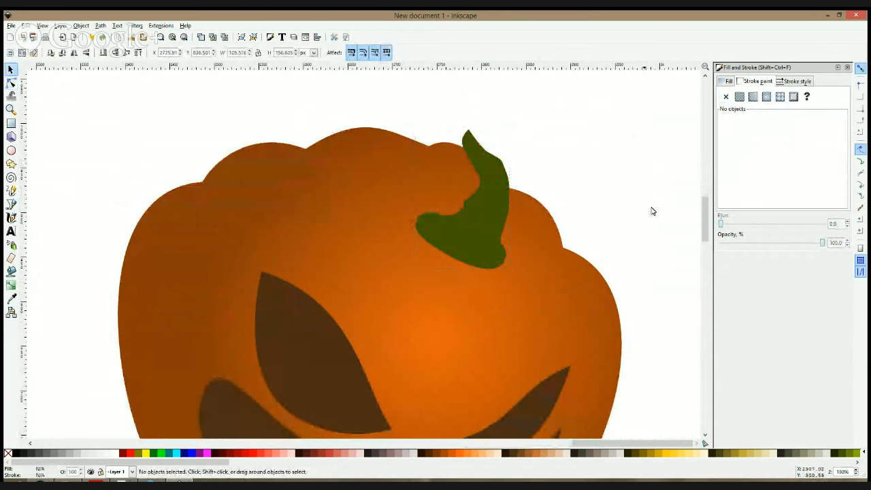
scroll(646, 225, down, 3)
drag(650, 224, 571, 182)
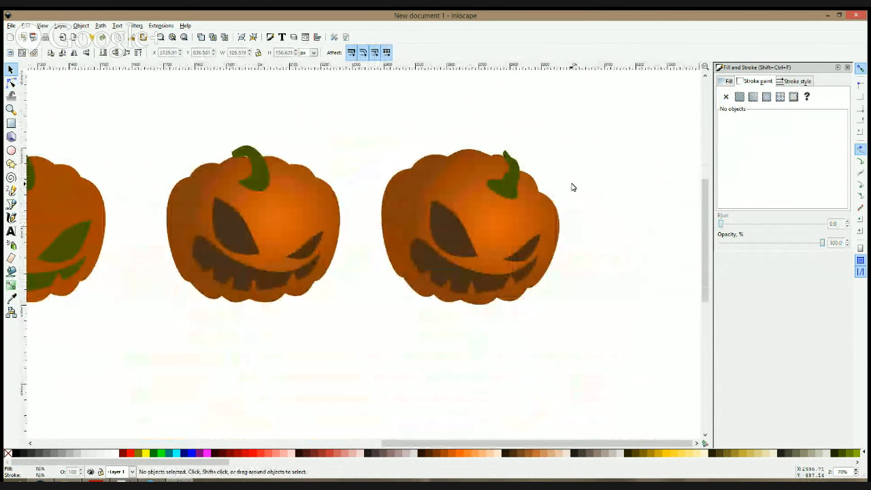
click(504, 196)
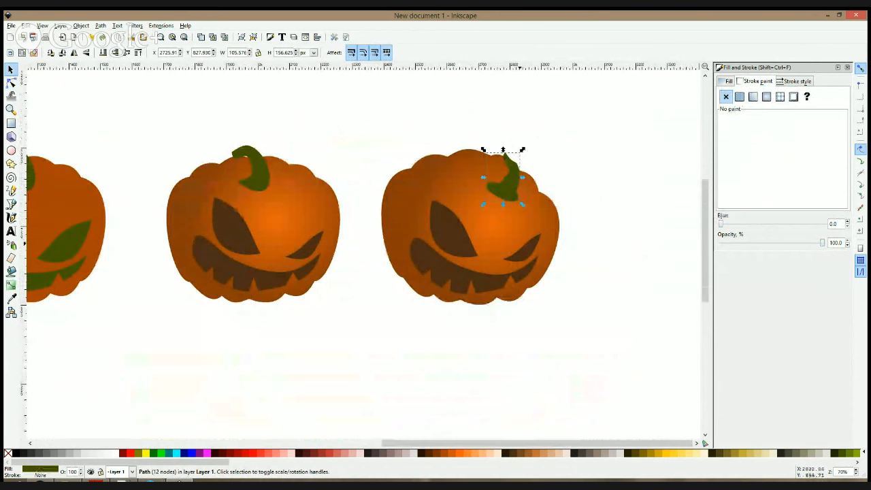
- Scale the third pumpkin's eyes and mouth down together to about 392 by 281 px and shift them toward the upper right
click(526, 246)
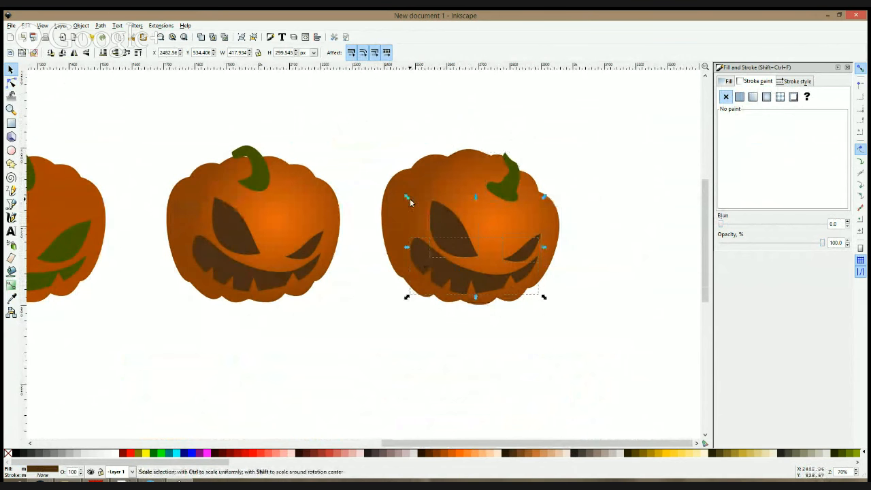
drag(410, 202, 419, 206)
drag(463, 231, 468, 226)
click(621, 176)
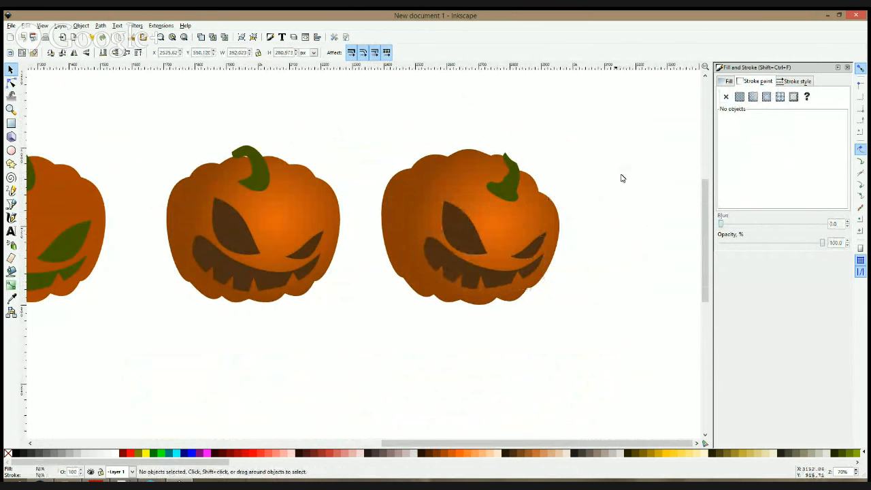
- Nudge the third pumpkin's stem slightly to the right
click(519, 191)
drag(520, 190, 521, 194)
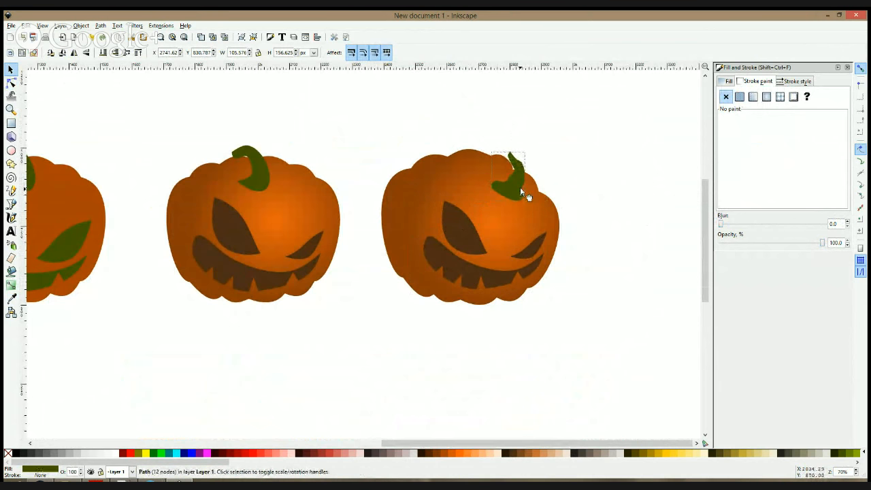
click(521, 193)
click(615, 162)
scroll(593, 179, down, 3)
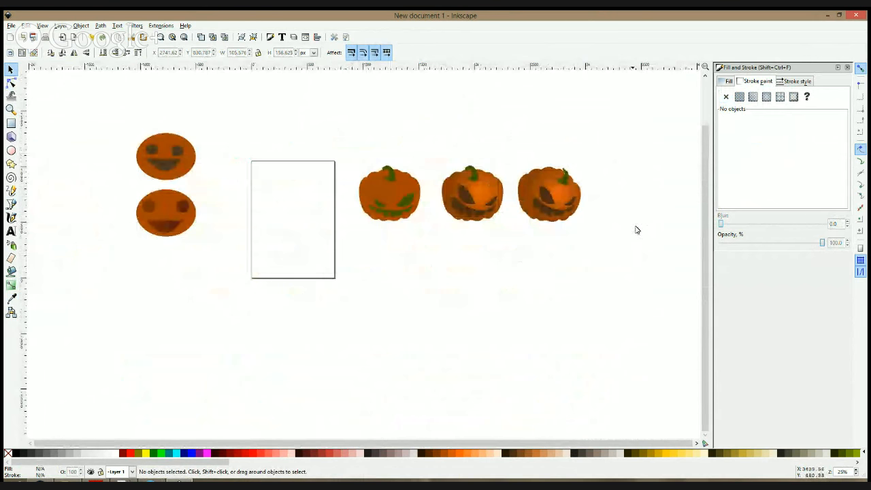
drag(617, 140, 450, 238)
click(297, 249)
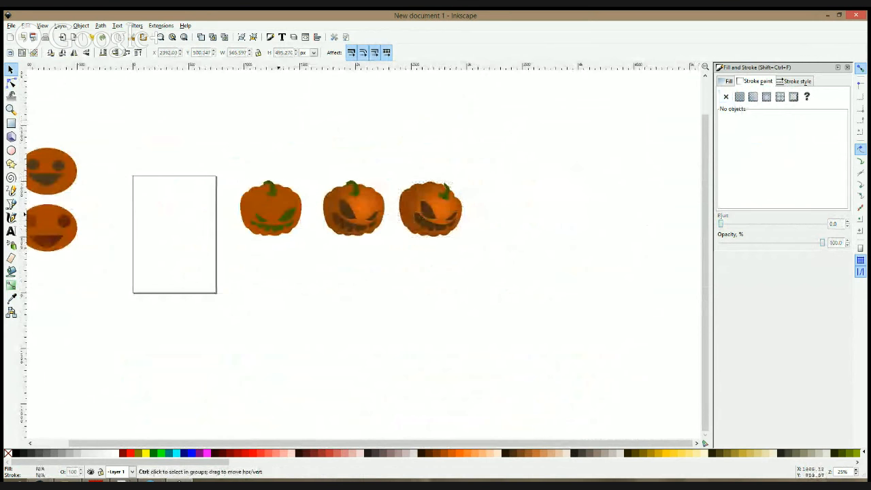
scroll(277, 217, up, 3)
scroll(278, 217, right, 4)
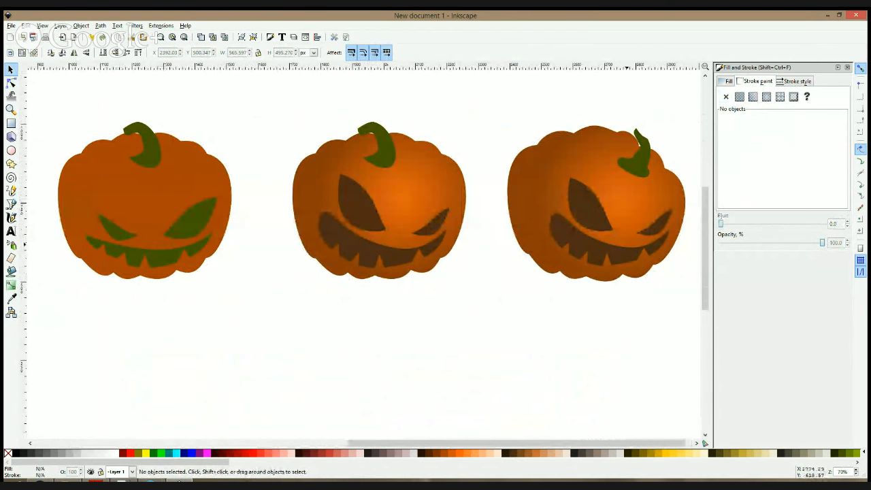
drag(633, 220, 491, 222)
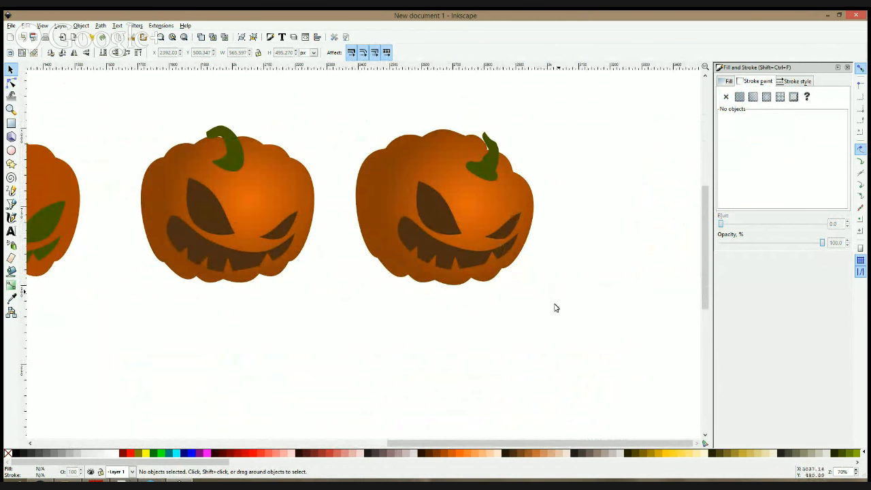
click(11, 150)
mouse_move(514, 273)
mouse_down()
mouse_move(543, 297)
mouse_move(472, 233)
mouse_move(523, 297)
mouse_move(516, 289)
mouse_up()
click(651, 454)
key(s)
drag(527, 318, 167, 227)
scroll(260, 263, down, 2)
drag(220, 242, 482, 241)
scroll(484, 240, up, 3)
key(Delete)
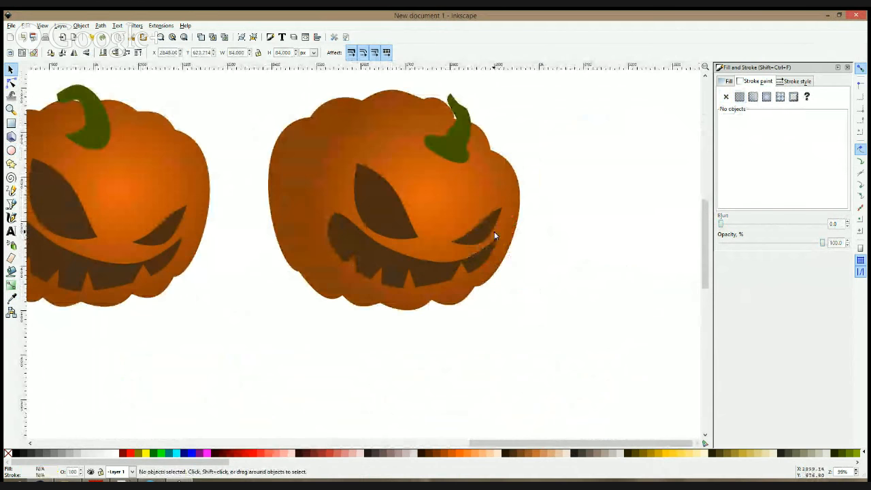
- Pull the third pumpkin body's outline outward at the node behind the stem to close the gap, and adjust the neighbouring top curve
drag(494, 232, 475, 281)
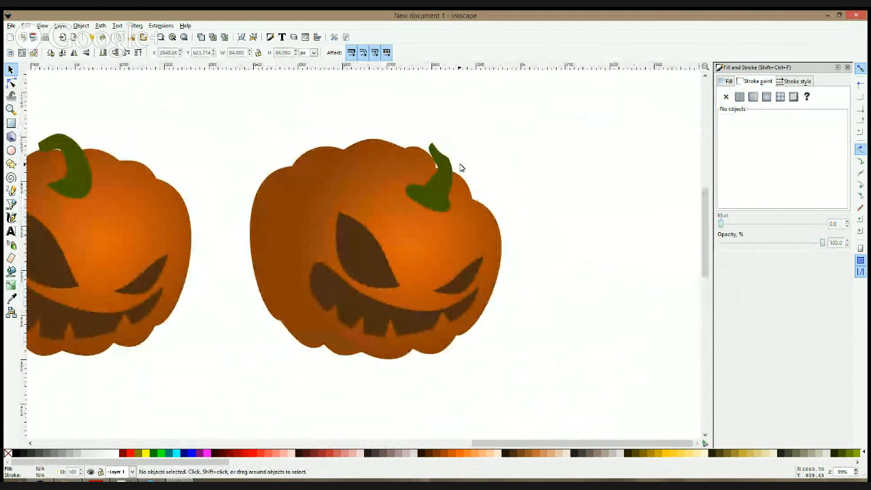
click(390, 163)
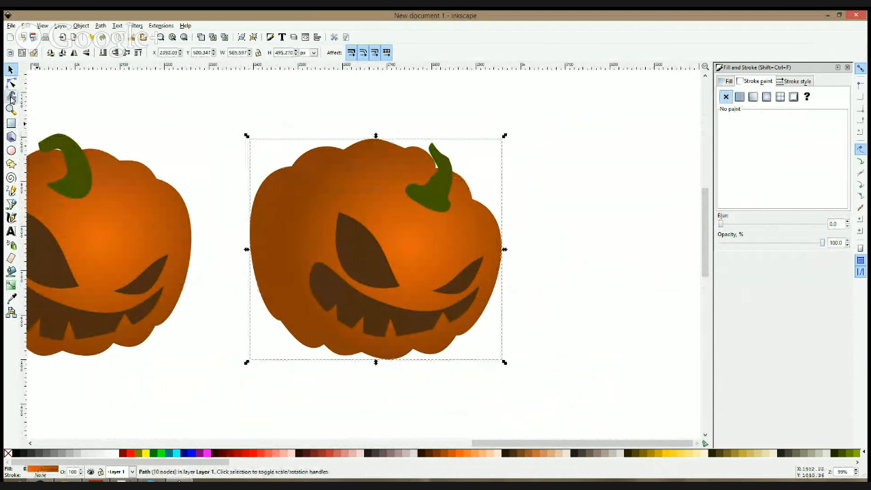
click(11, 83)
drag(436, 168, 444, 159)
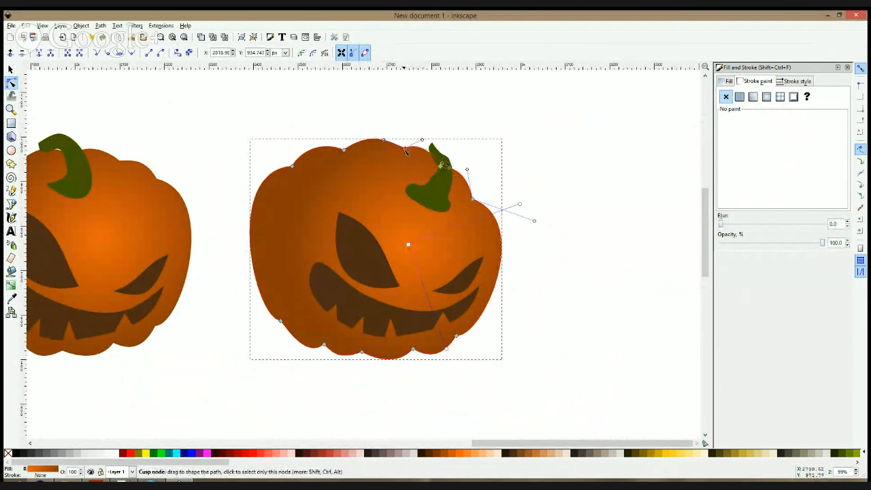
drag(383, 141, 395, 139)
key(F1)
key(Escape)
scroll(482, 240, down, 2)
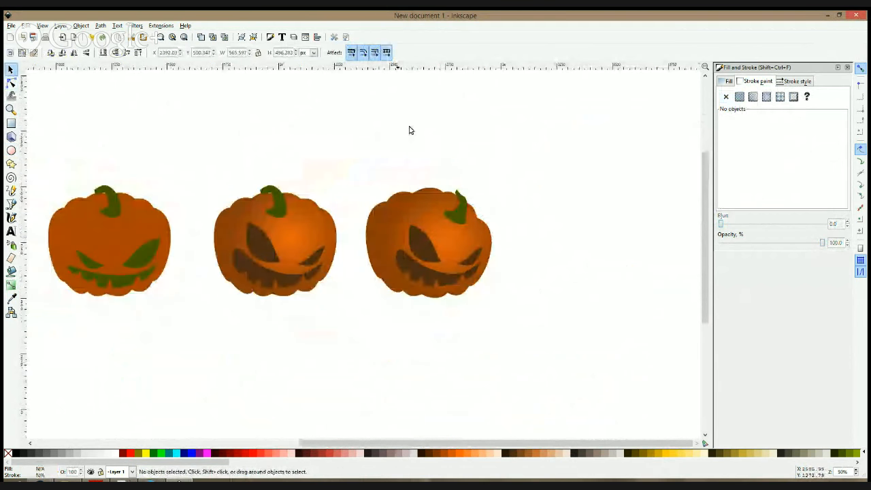
scroll(407, 202, up, 2)
- Delete the lower-left node of the third pumpkin's body and pull the resulting side curve slightly inward
key(F2)
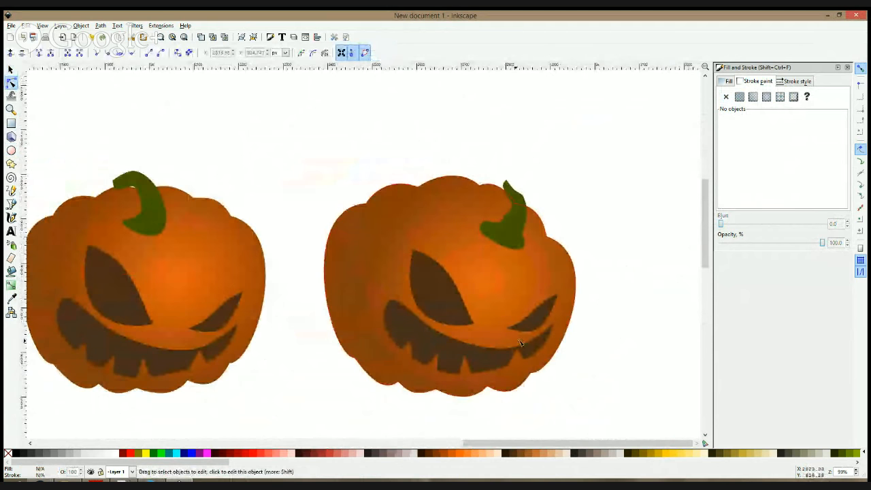
click(495, 389)
drag(355, 359, 359, 363)
key(Delete)
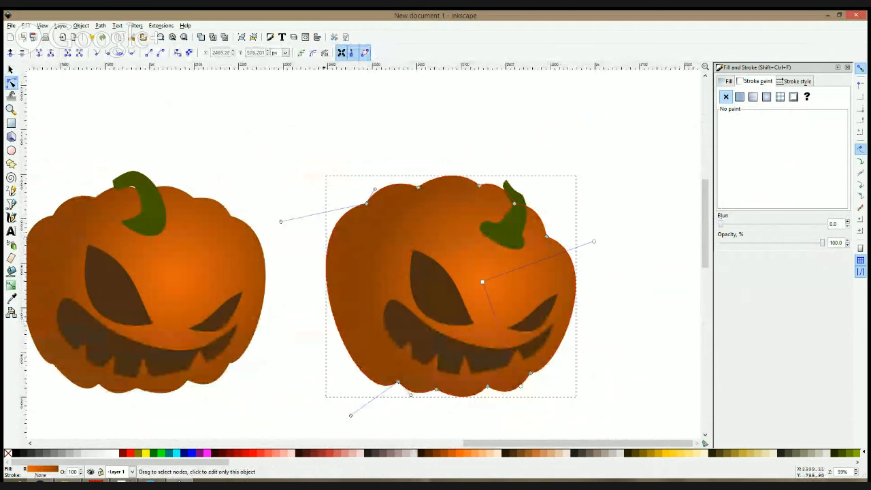
drag(333, 284, 340, 280)
- Narrow the third pumpkin's bottom by squeezing its four bottom nodes toward the right, and round out its lower-left curve
drag(395, 367, 531, 417)
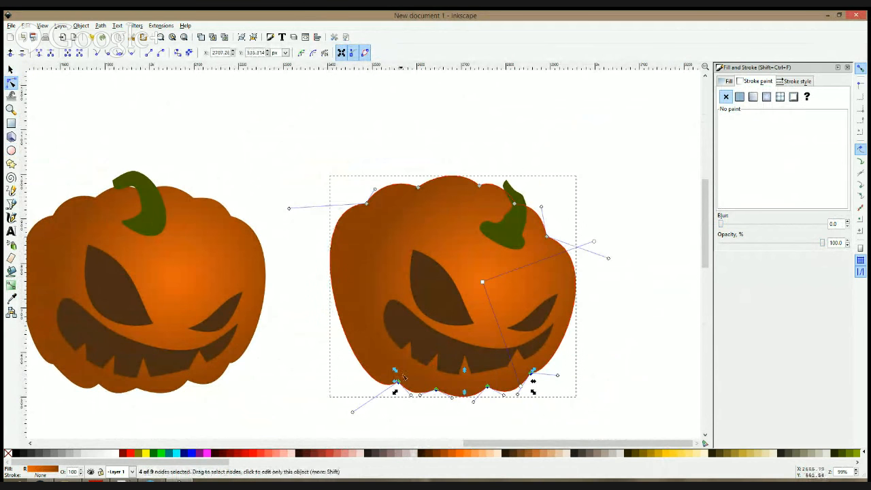
drag(395, 371, 416, 373)
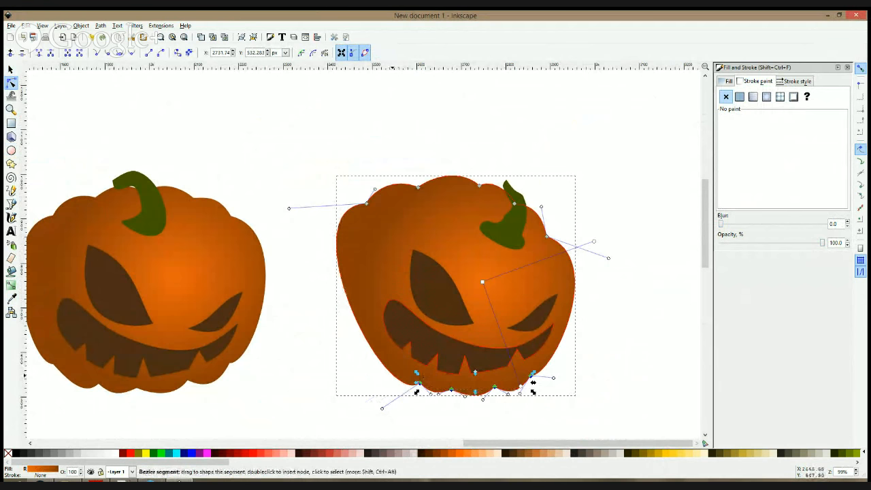
drag(382, 409, 338, 387)
key(F1)
click(599, 380)
scroll(605, 351, down, 3)
drag(598, 348, 572, 292)
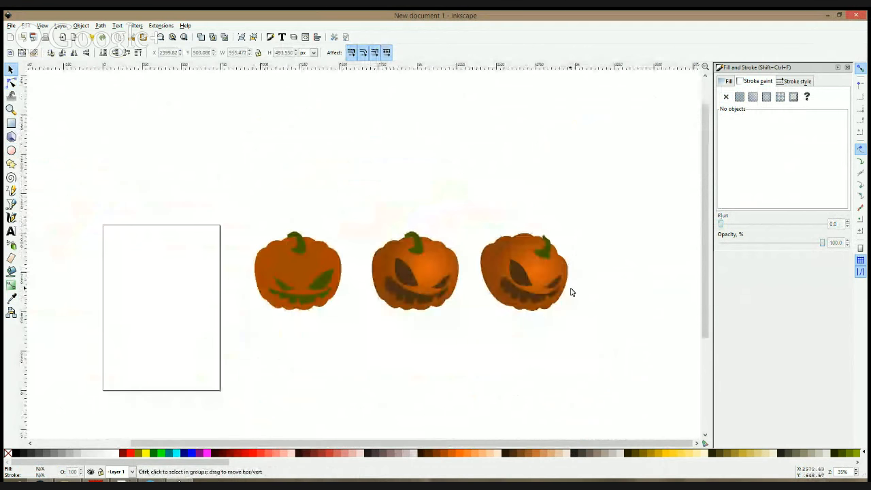
scroll(572, 292, up, 2)
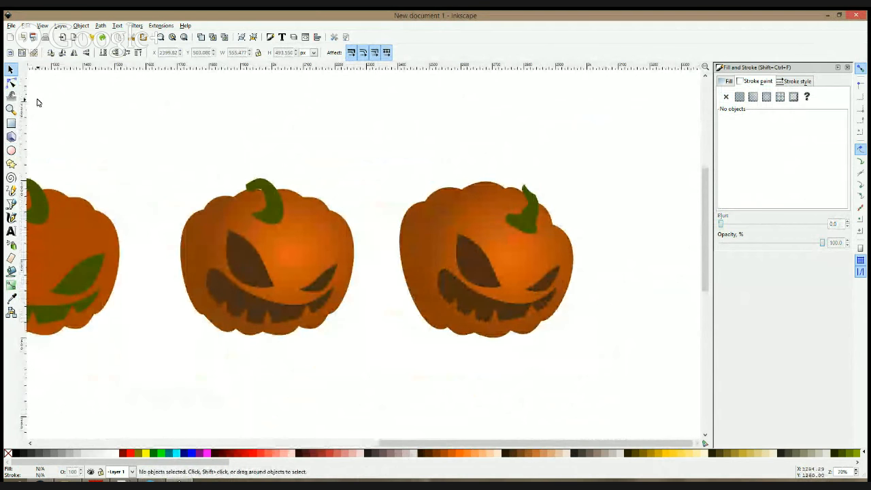
- Move the three bottom-left nodes of the third pumpkin's body slightly right and down to even out its bottom lobes
click(11, 83)
scroll(454, 313, up, 1)
click(454, 314)
drag(401, 313, 571, 381)
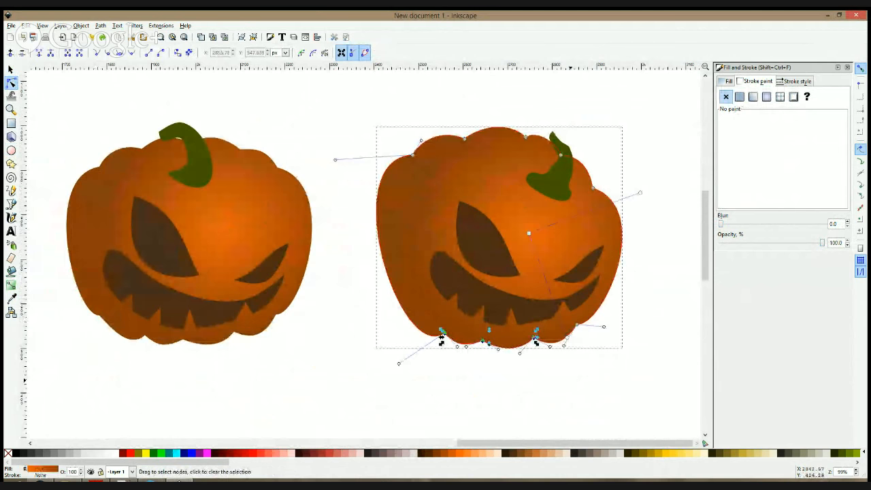
key(Delete)
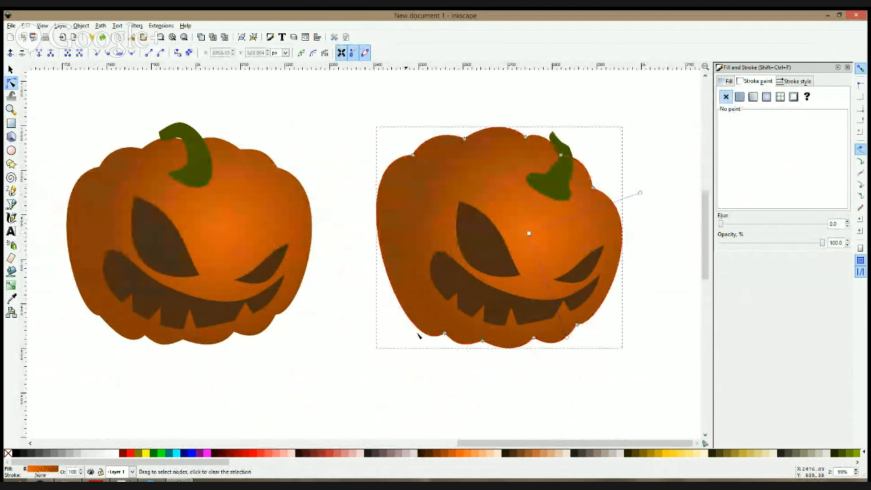
drag(393, 306, 558, 382)
drag(534, 340, 541, 343)
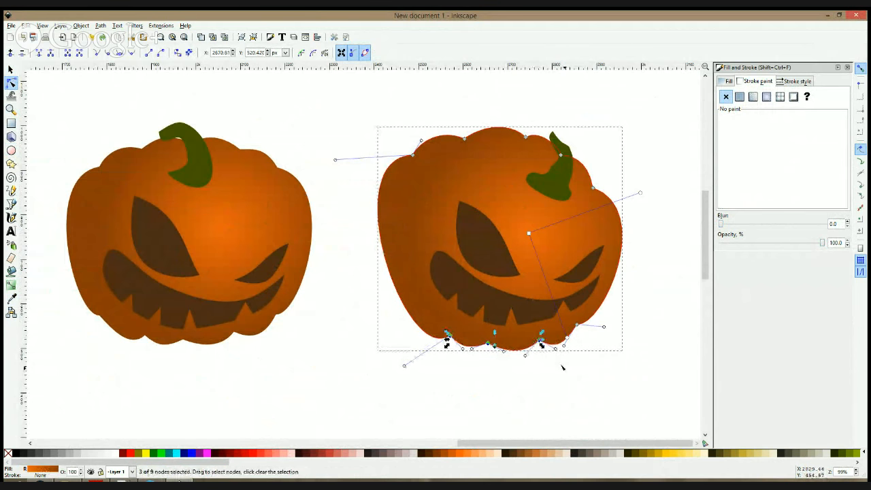
click(618, 395)
click(622, 397)
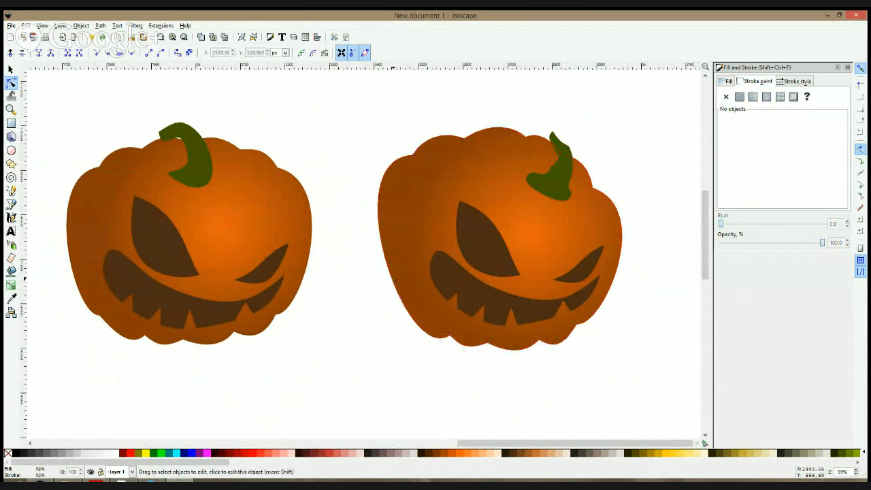
click(401, 304)
click(391, 346)
scroll(608, 297, down, 2)
scroll(607, 297, up, 2)
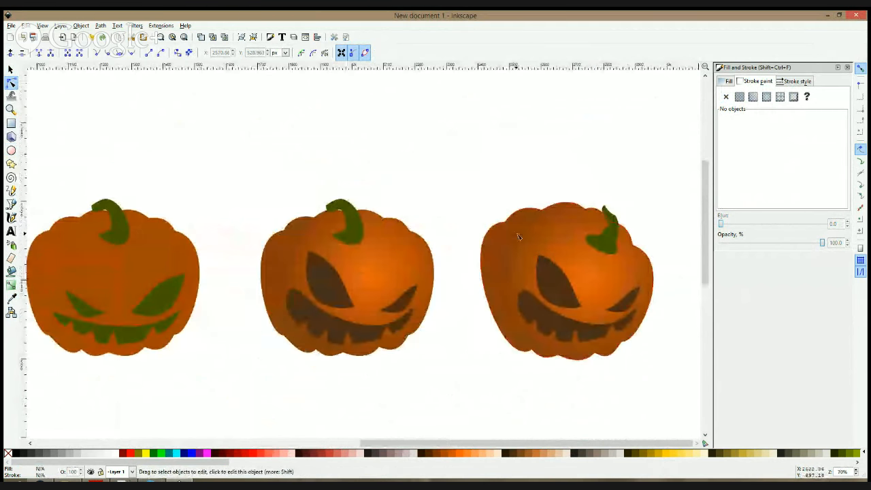
- Examine the third pumpkin's reshaped outline next to the other pumpkins, both in overview and up close
click(585, 286)
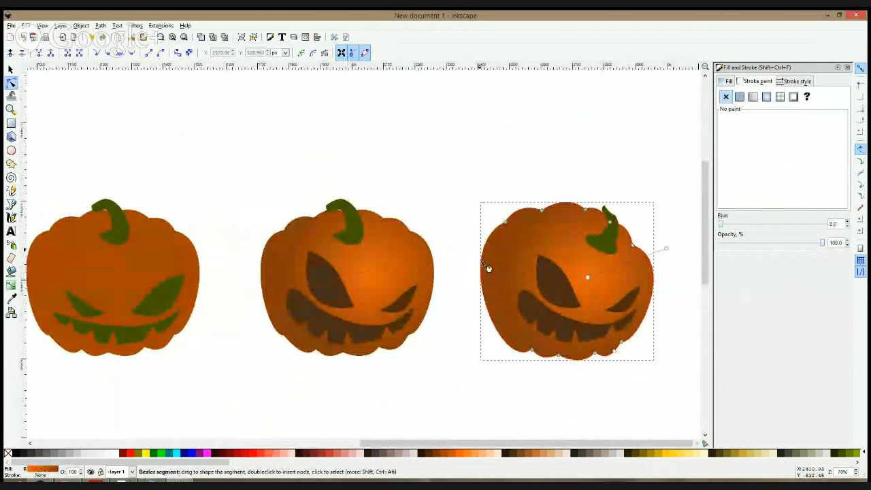
key(s)
click(550, 397)
scroll(660, 292, down, 3)
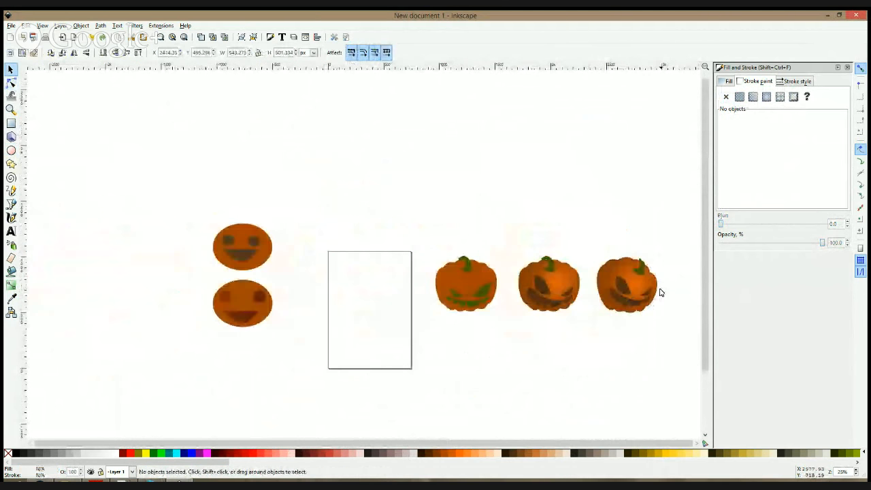
drag(661, 293, 565, 277)
scroll(545, 274, up, 6)
scroll(561, 274, down, 3)
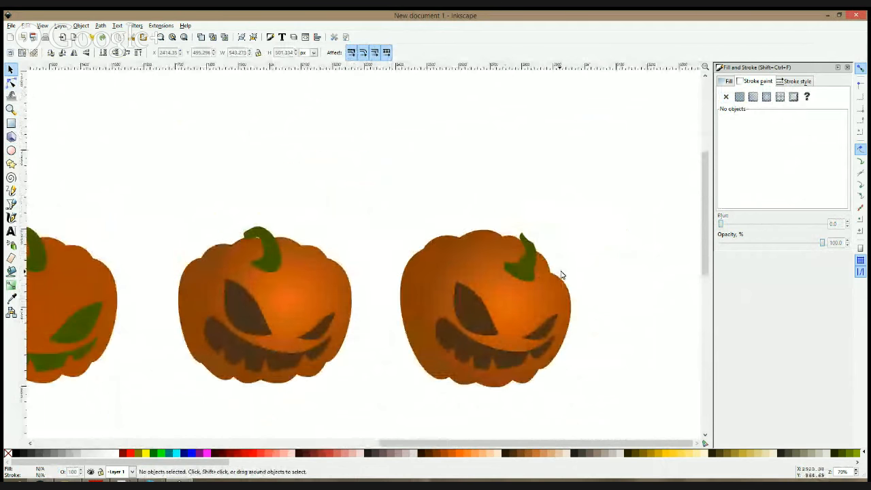
scroll(561, 275, down, 2)
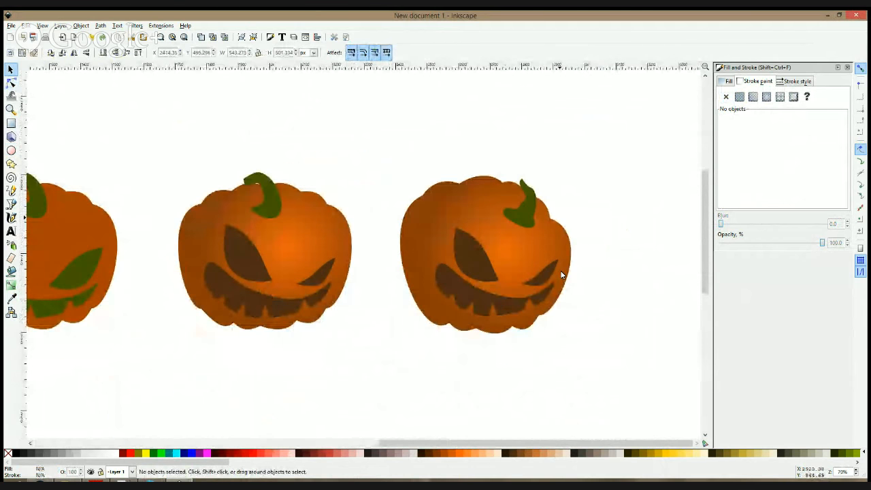
click(475, 203)
click(11, 204)
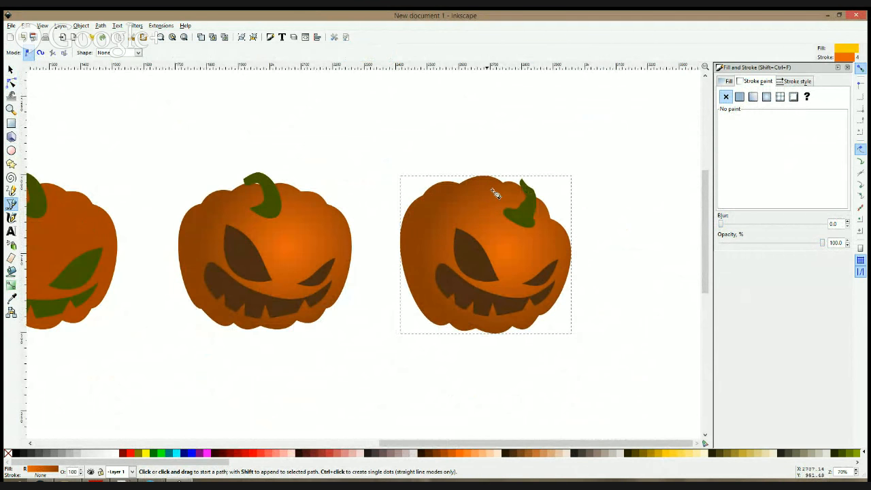
key(s)
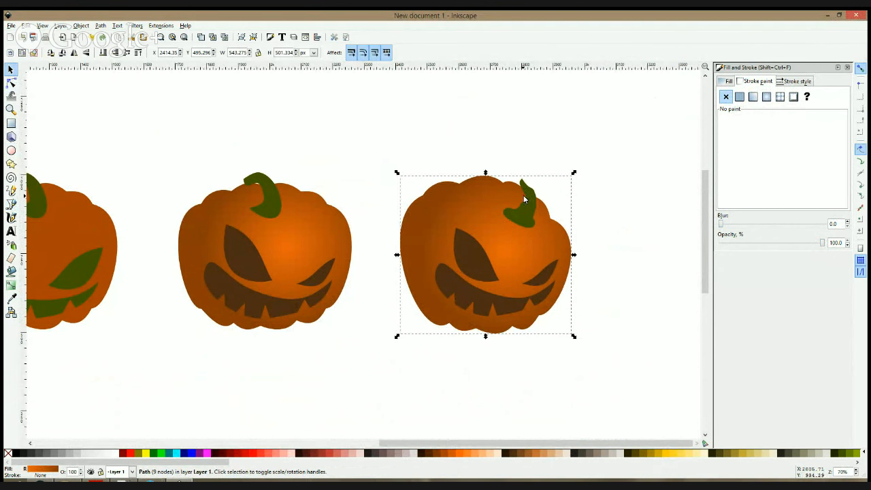
click(560, 145)
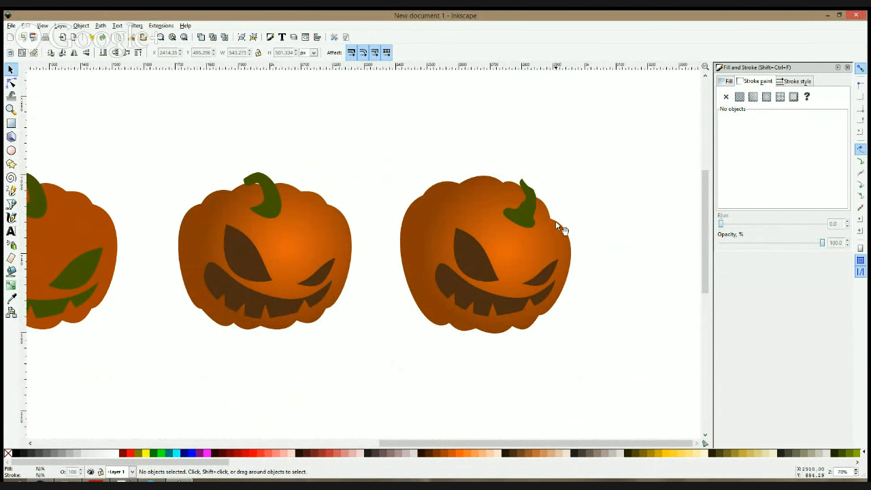
- Start a straight-segment Bezier path at the third pumpkin's stem, outlining thin spikes that fan out to the three notches along its upper-left edge
scroll(556, 223, up, 3)
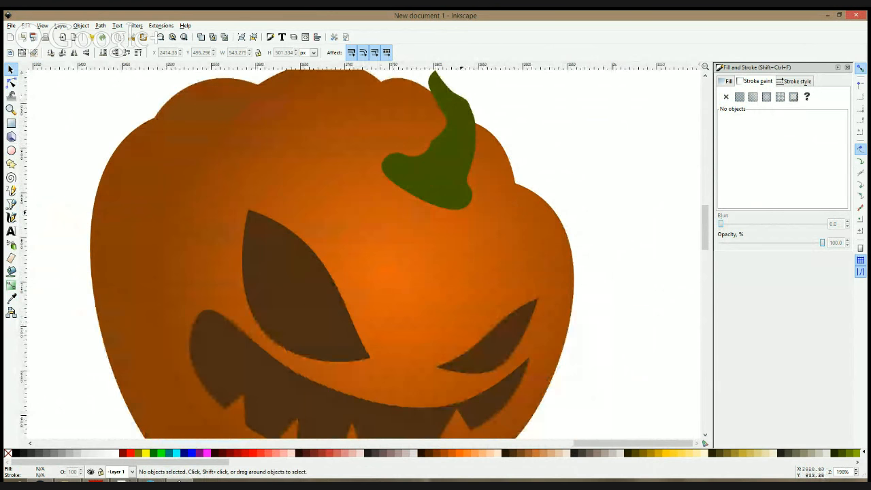
scroll(459, 230, down, 3)
scroll(408, 224, up, 2)
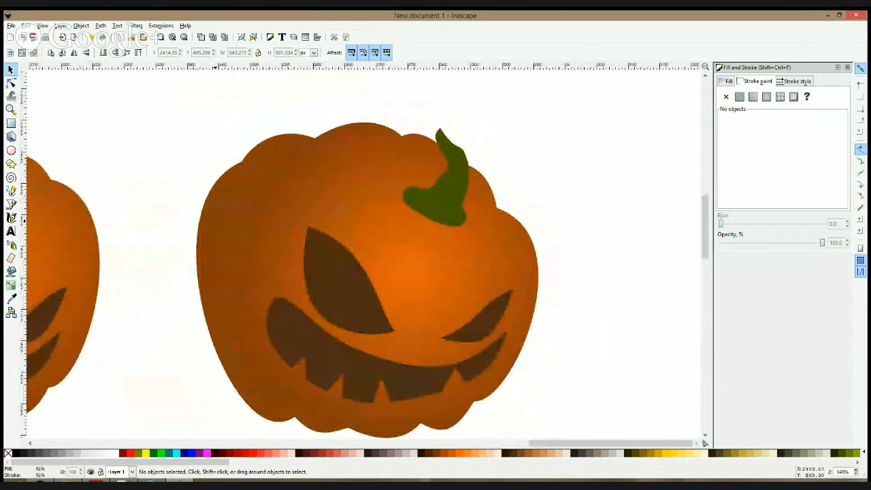
click(11, 204)
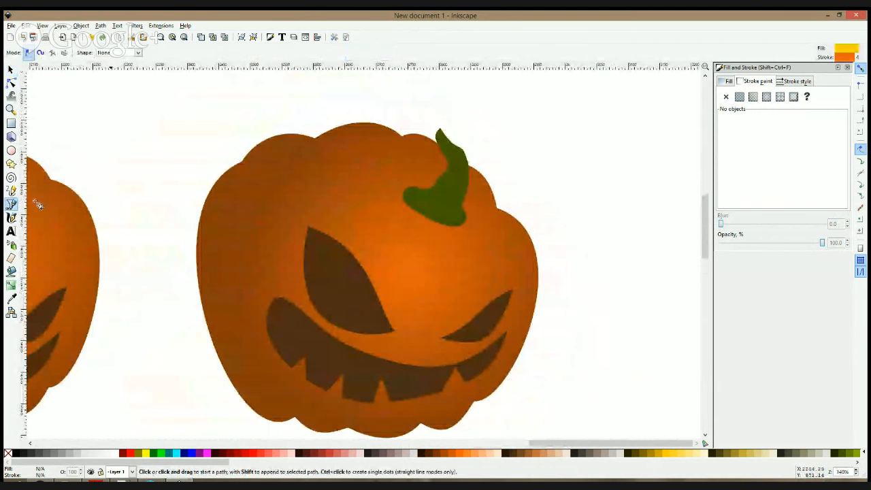
click(439, 186)
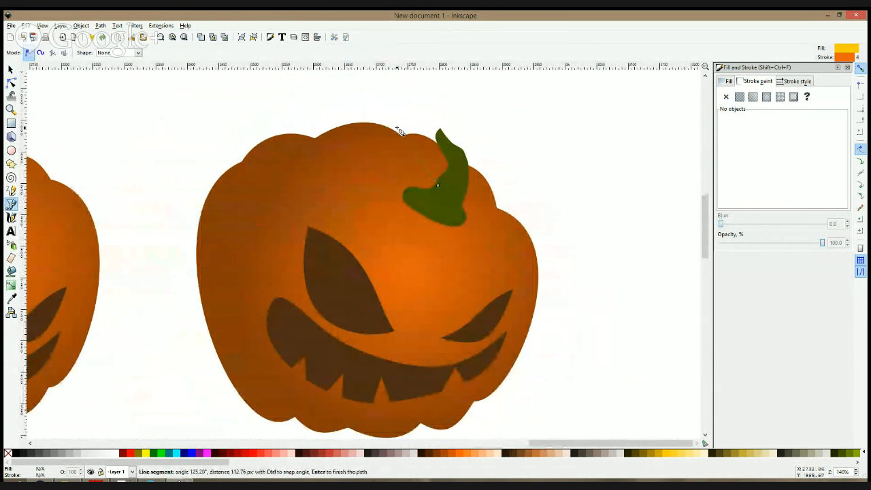
click(307, 131)
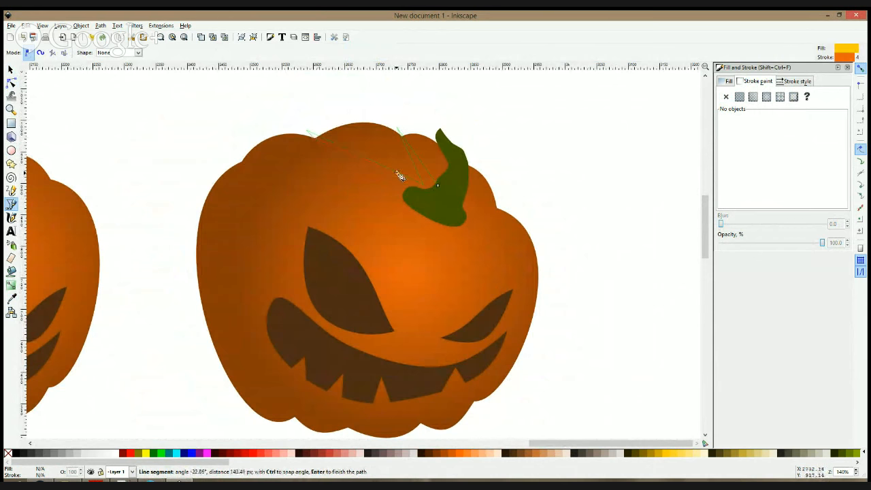
click(412, 192)
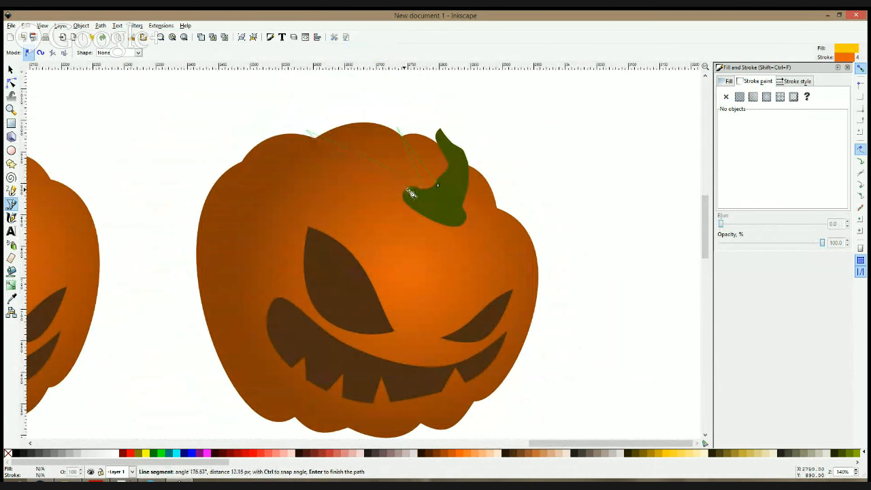
click(238, 162)
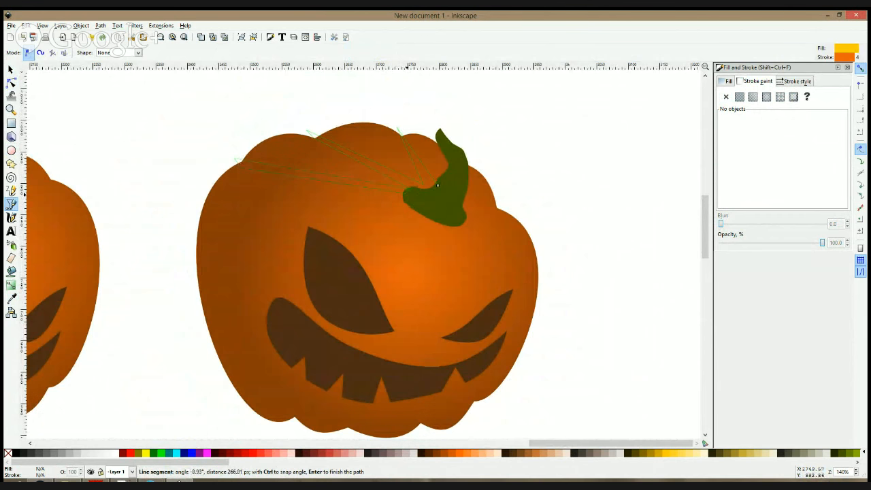
click(417, 191)
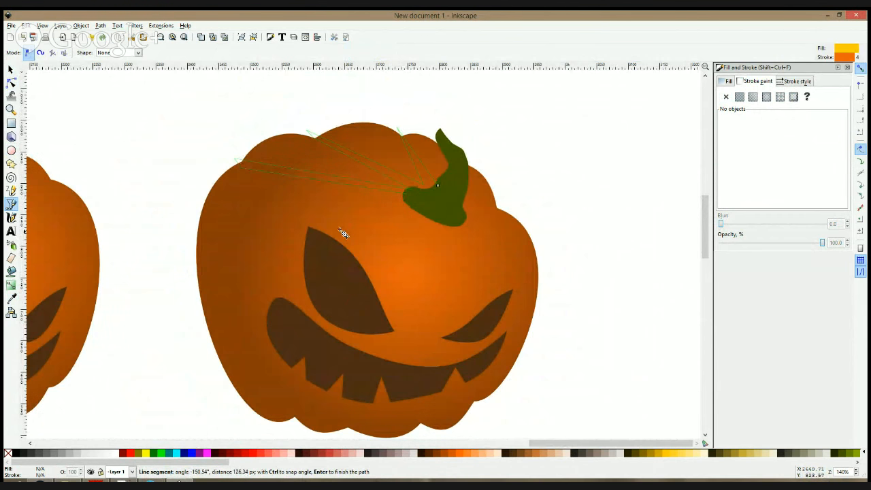
- Extend the path with a thin bent spike running left from the stem and down to the bottom-left notch, and close it
click(310, 199)
click(295, 428)
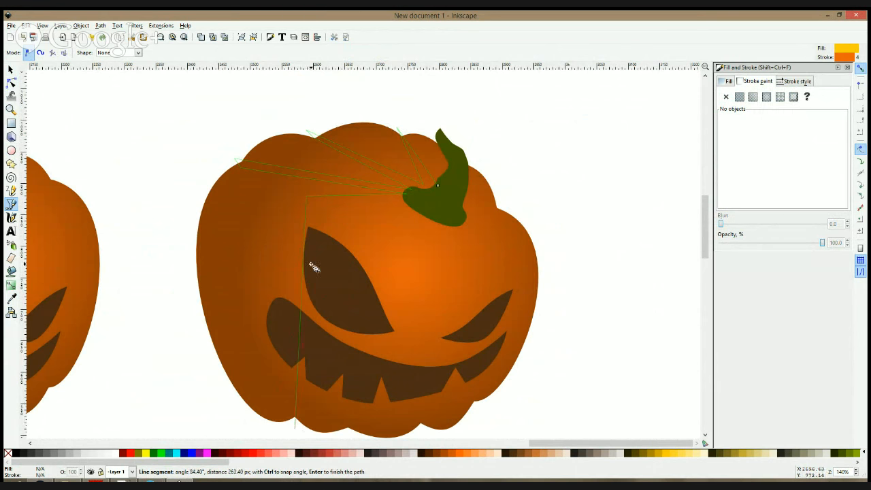
click(317, 208)
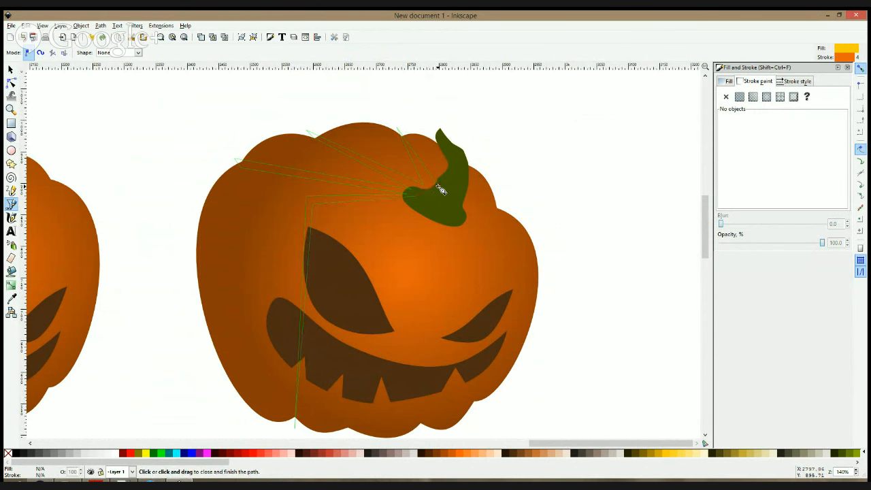
click(440, 186)
- Fill the new crease shape with the dark brown sampled from the mouth and remove its stroke
click(11, 298)
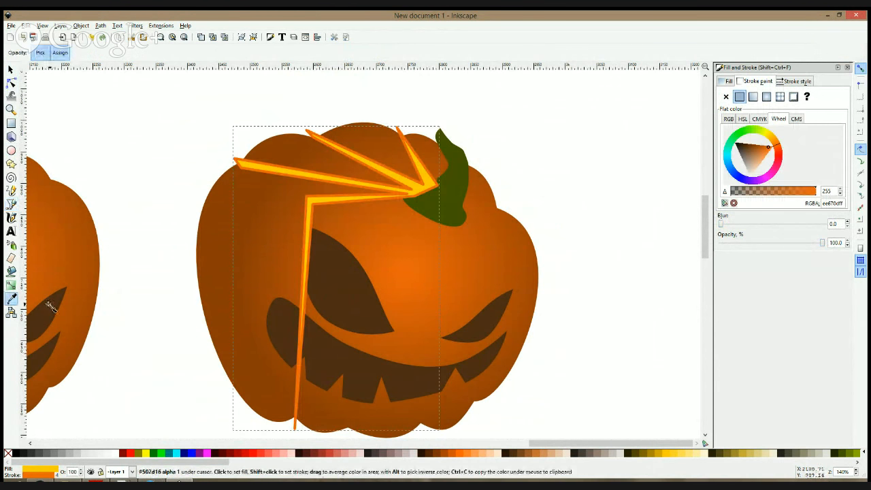
click(271, 330)
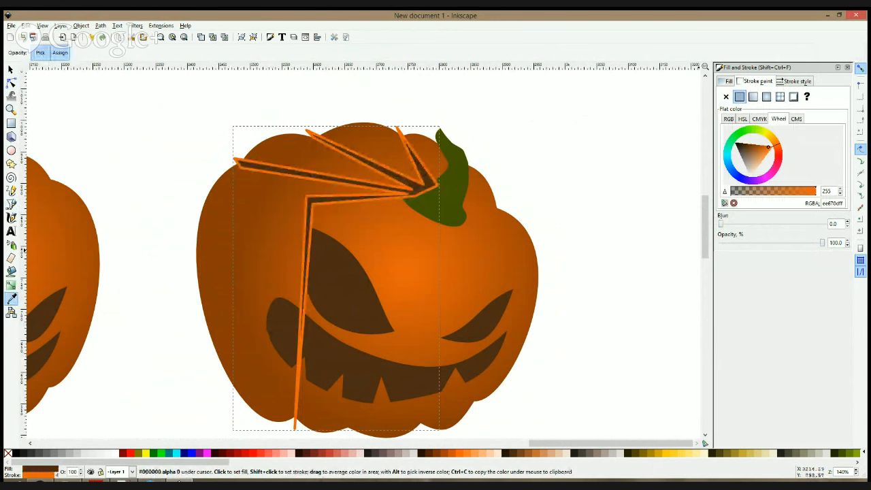
click(727, 97)
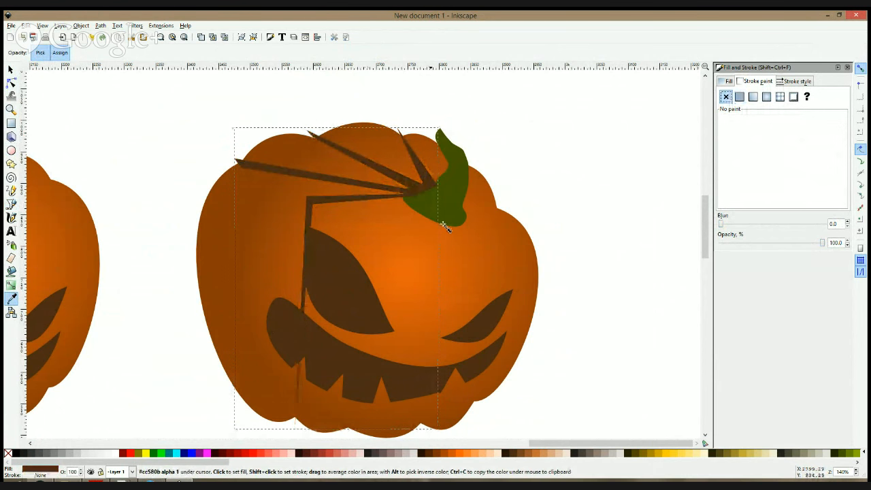
- Draw two thin, closed triangular creases from the stem's base down to the two middle notches on the pumpkin's bottom edge
click(11, 205)
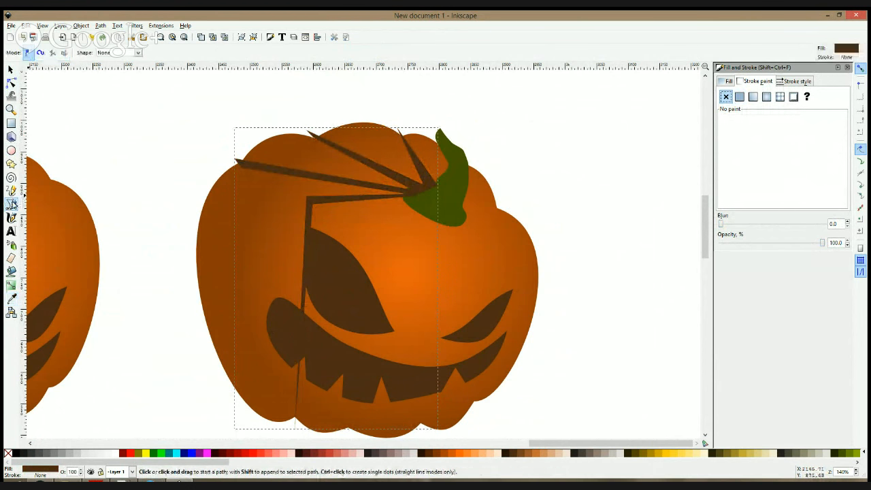
click(435, 203)
click(344, 436)
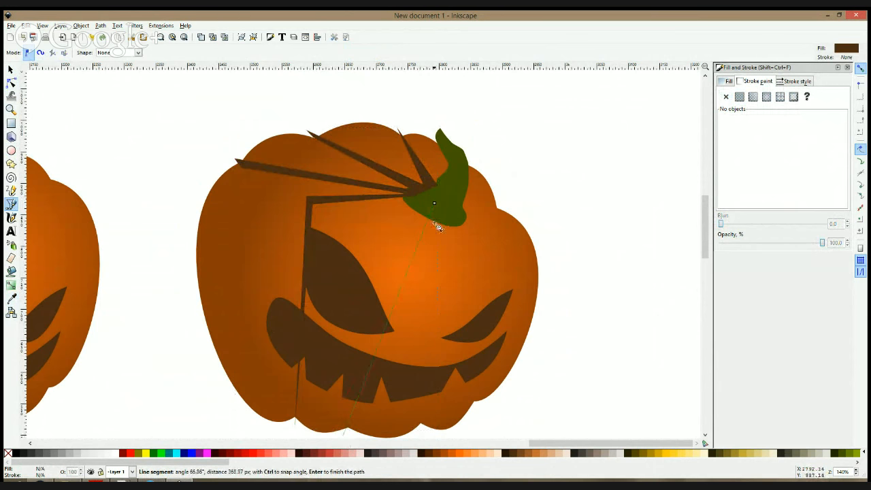
click(435, 203)
click(448, 202)
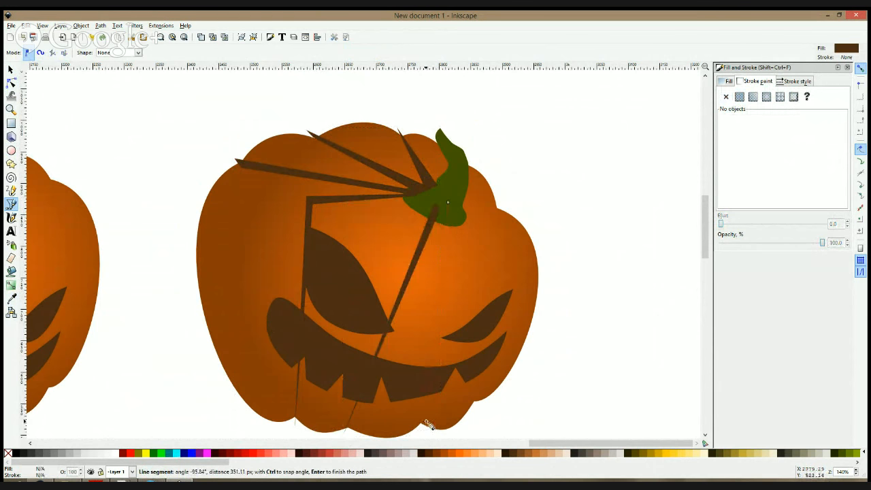
click(420, 437)
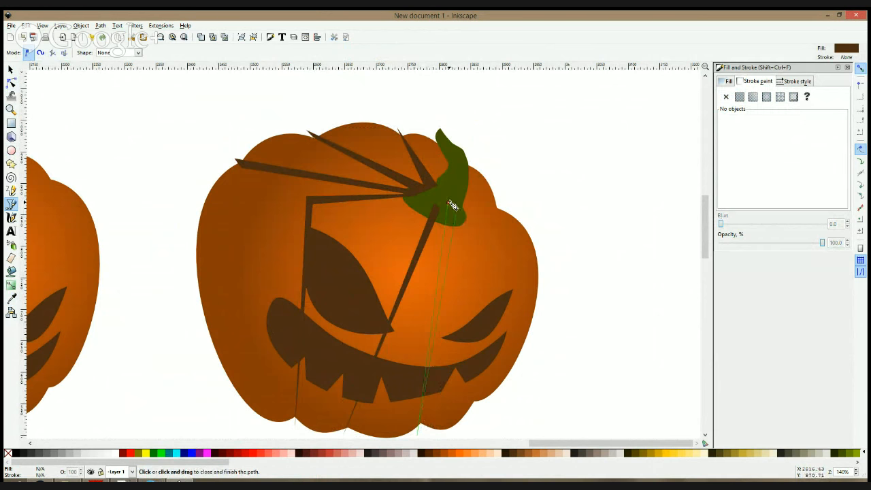
click(448, 202)
- Move the two upper nodes of the rightmost crease slightly right and down toward the edge of the stem's base
click(11, 69)
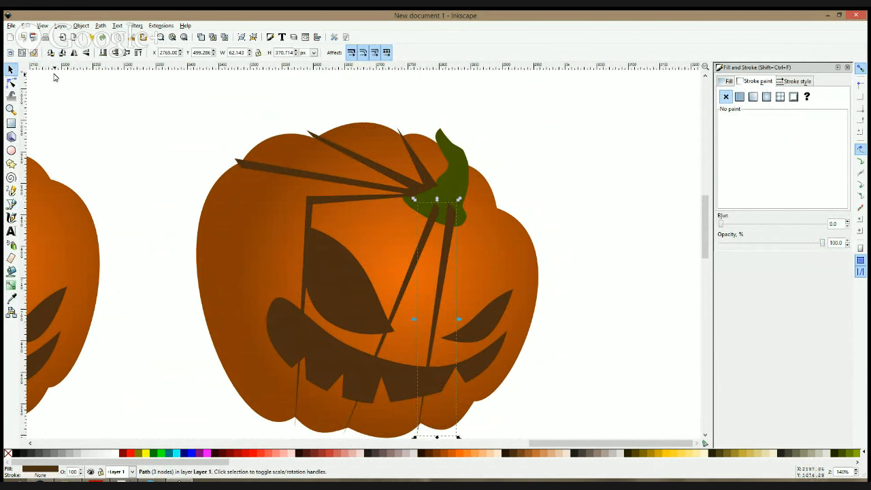
click(11, 82)
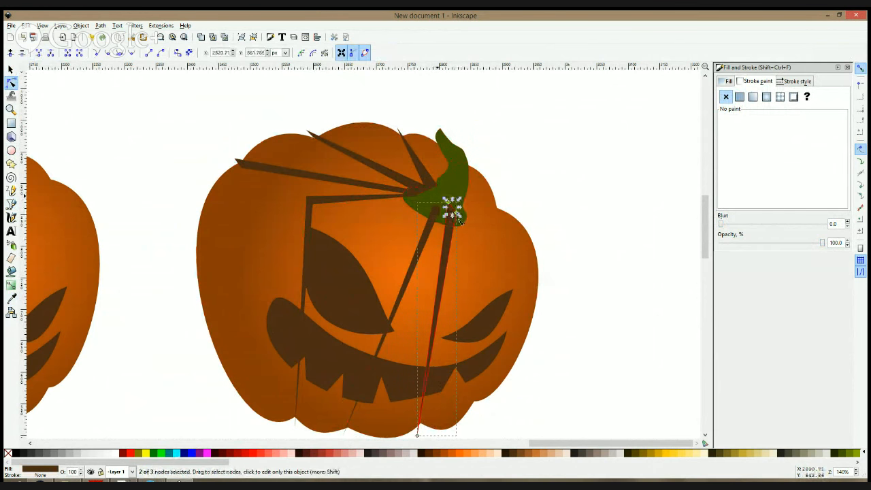
drag(451, 206, 461, 212)
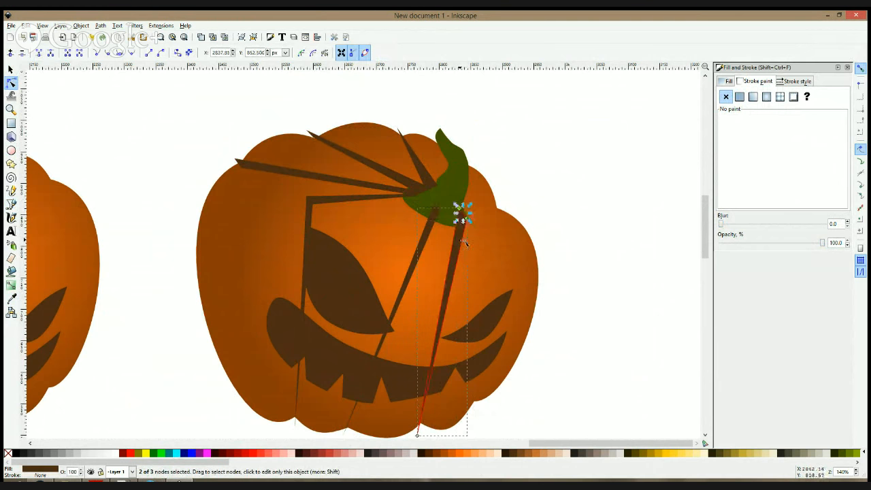
key(Escape)
- Draw two more thin closed creases from the stem's base, a short one to the upper-right notch and a long one to the lower-right notch
click(11, 204)
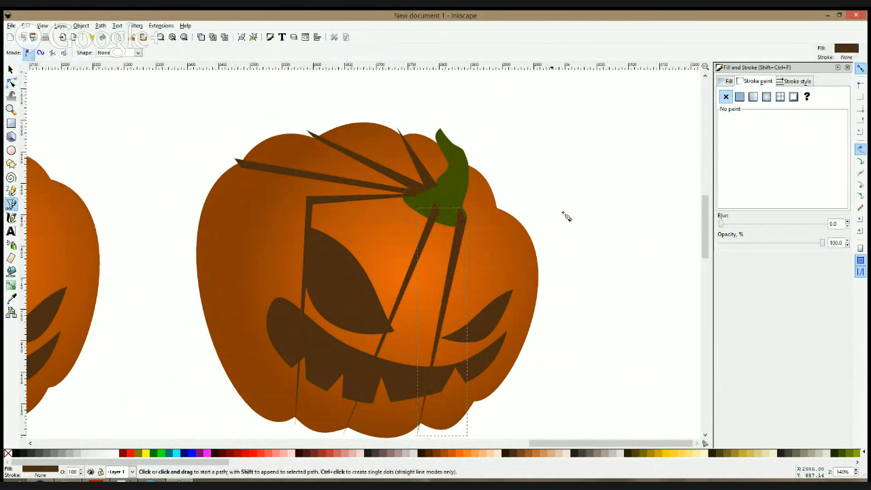
click(451, 201)
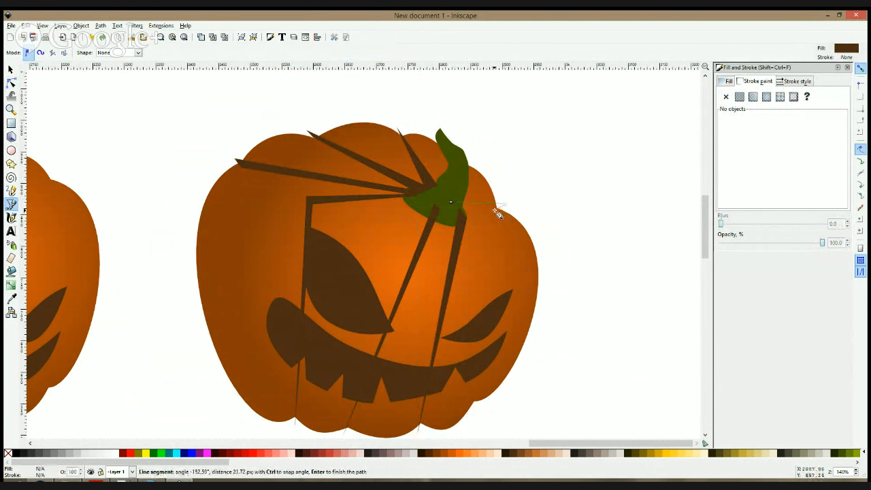
click(505, 206)
click(451, 201)
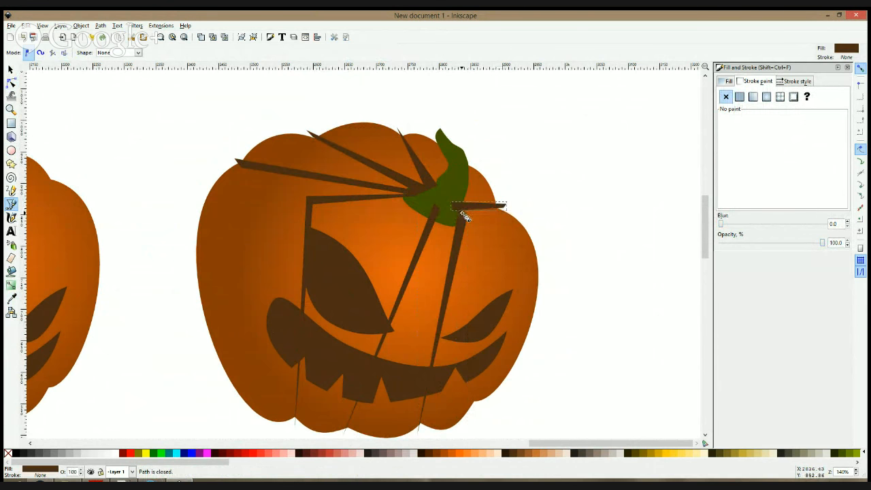
click(456, 204)
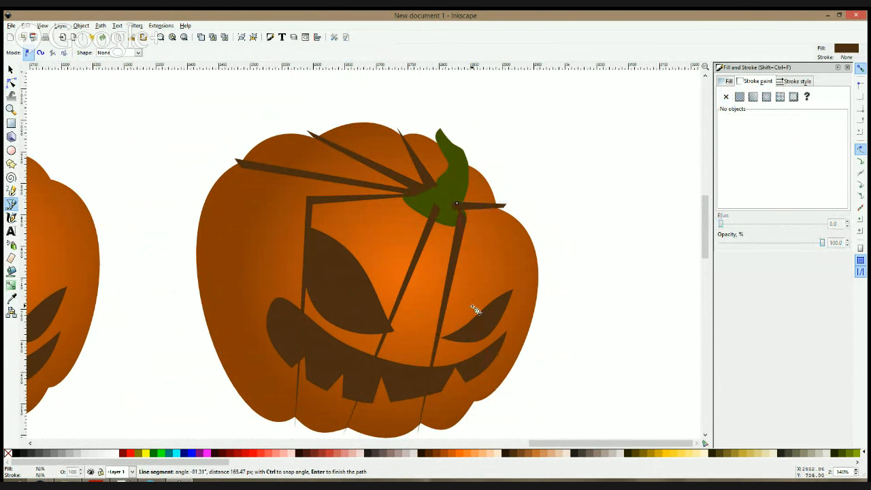
click(479, 412)
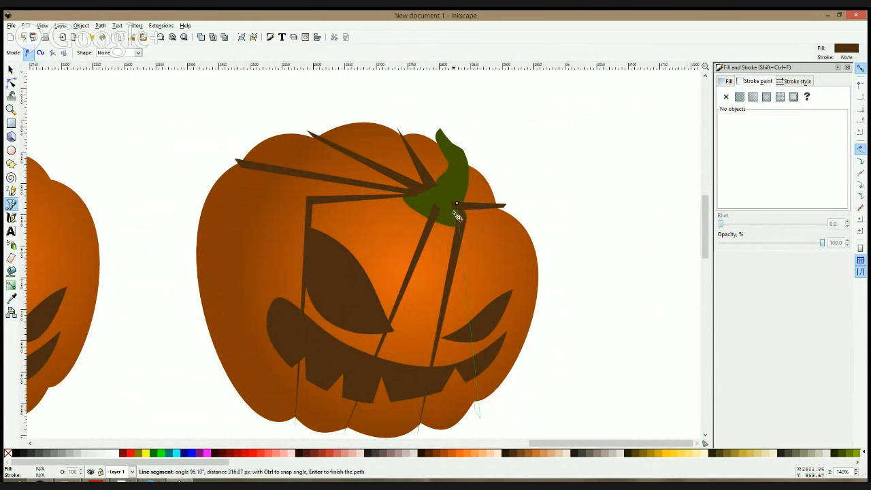
click(456, 204)
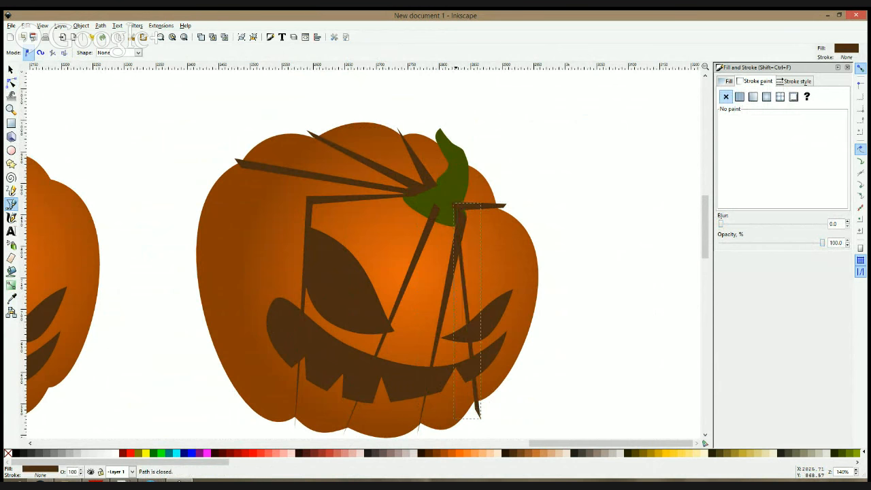
- Bend both long edges of the rightmost crease outward so it follows the pumpkin's right side, and adjust its bottom tip
key(s)
click(579, 155)
click(10, 82)
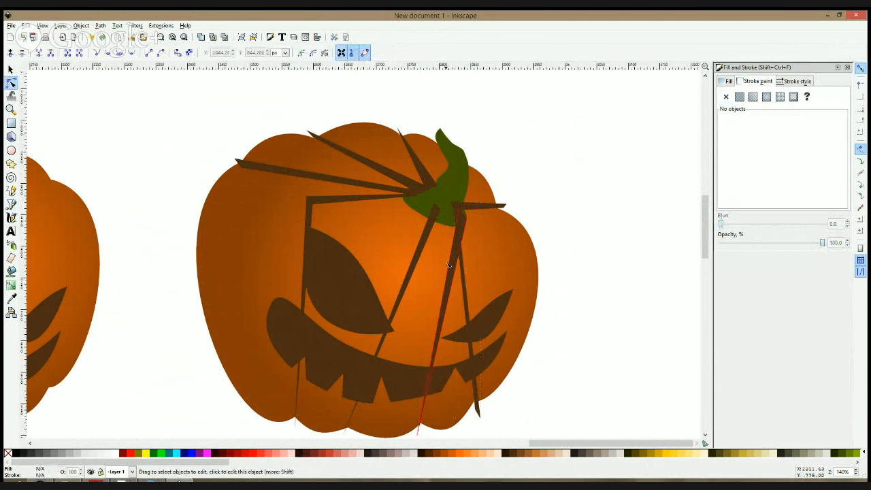
click(464, 258)
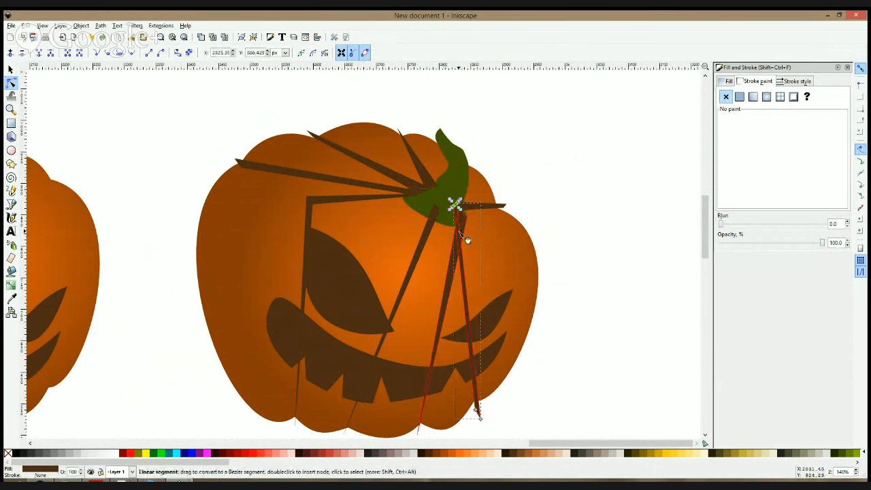
drag(466, 233, 479, 220)
drag(457, 247, 473, 230)
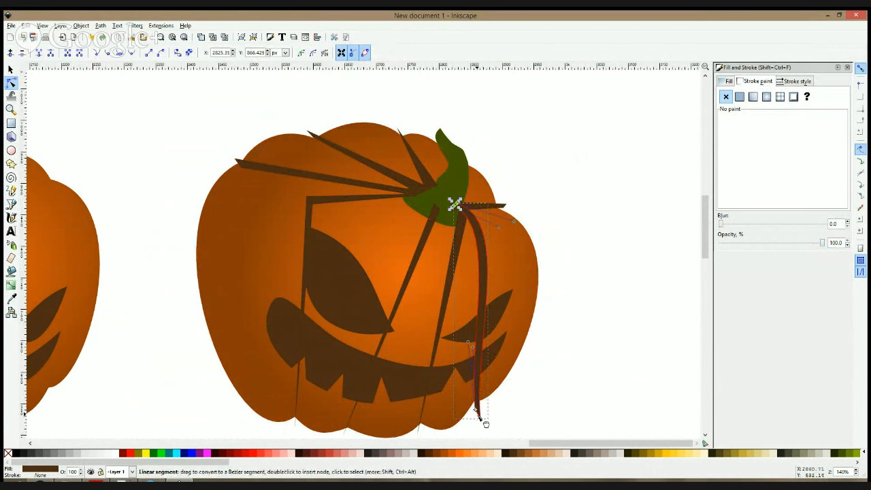
drag(475, 410, 477, 413)
drag(468, 342, 484, 350)
key(s)
click(554, 211)
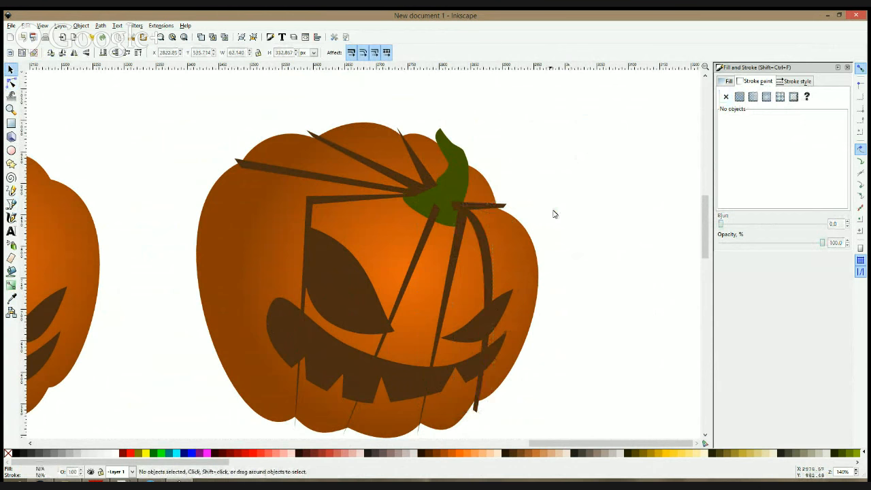
- Curve both long edges of the short crease between the stem and the upper-right notch into an upward arch
ctrl+scroll(557, 197, up, 1)
click(469, 221)
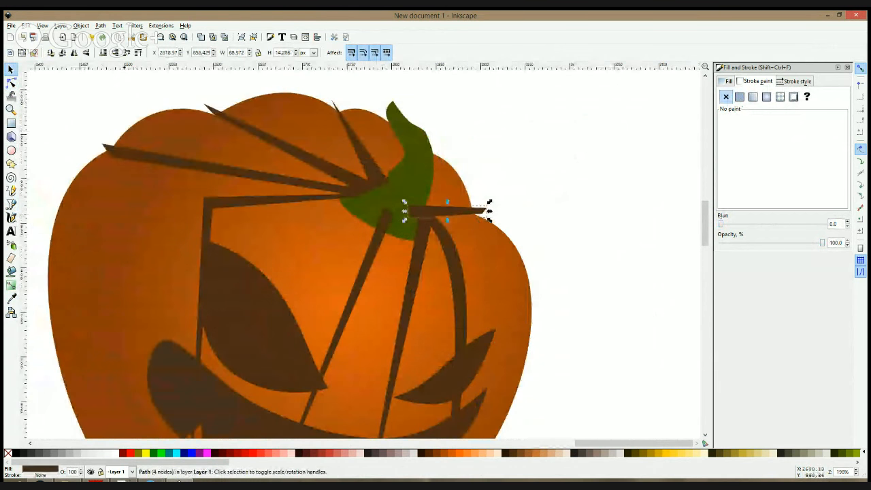
click(11, 82)
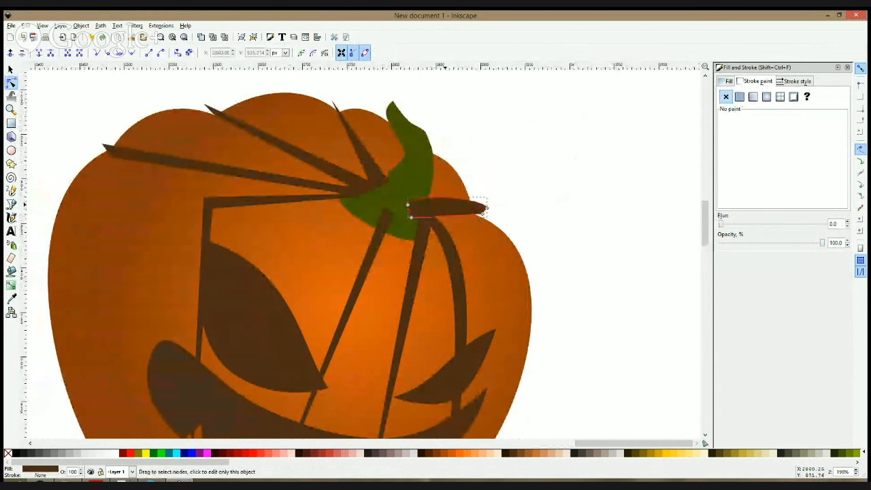
drag(449, 221, 453, 208)
key(s)
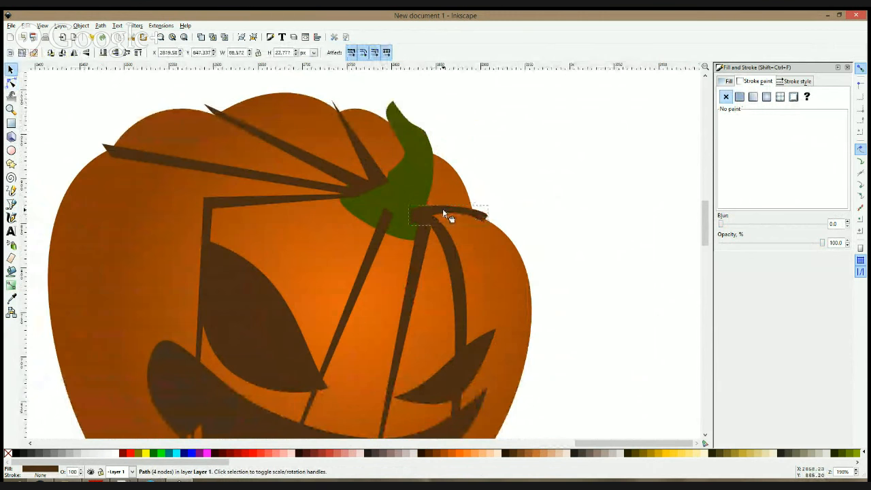
click(479, 216)
drag(491, 203, 490, 199)
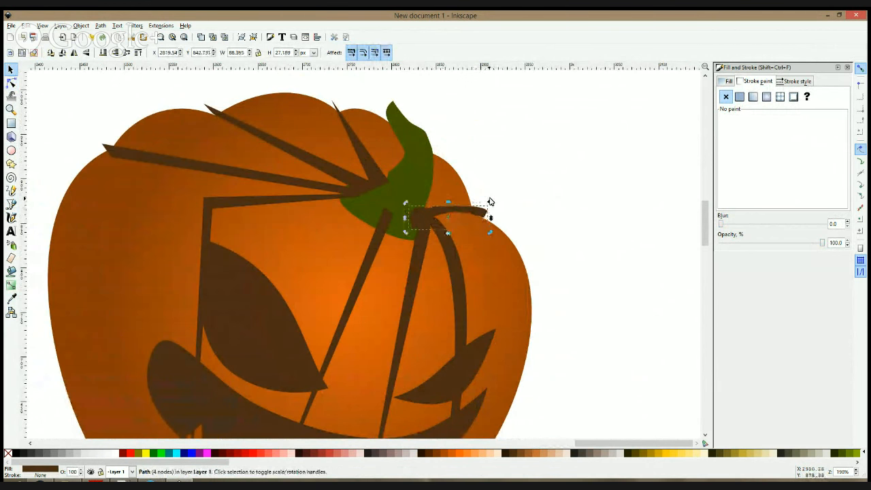
- Widen the bottom tip of the second crease from the right with an extra node and bow both long edges outward
click(412, 249)
scroll(413, 256, down, 3)
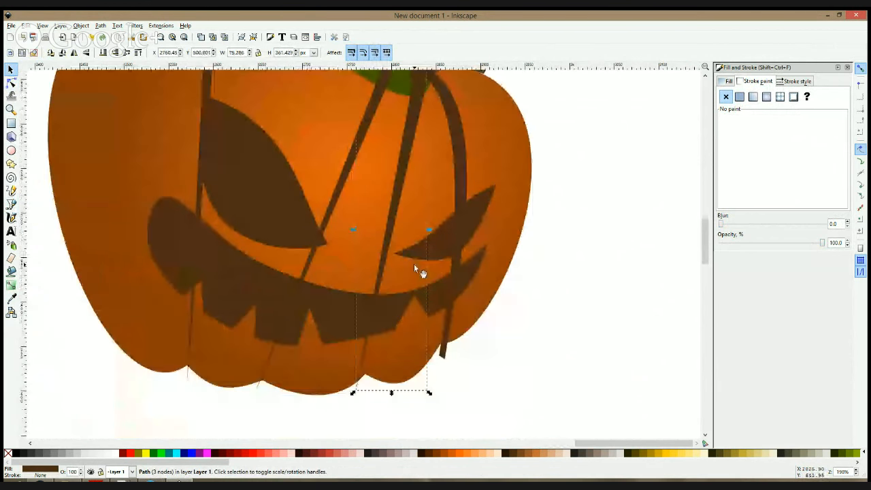
click(11, 82)
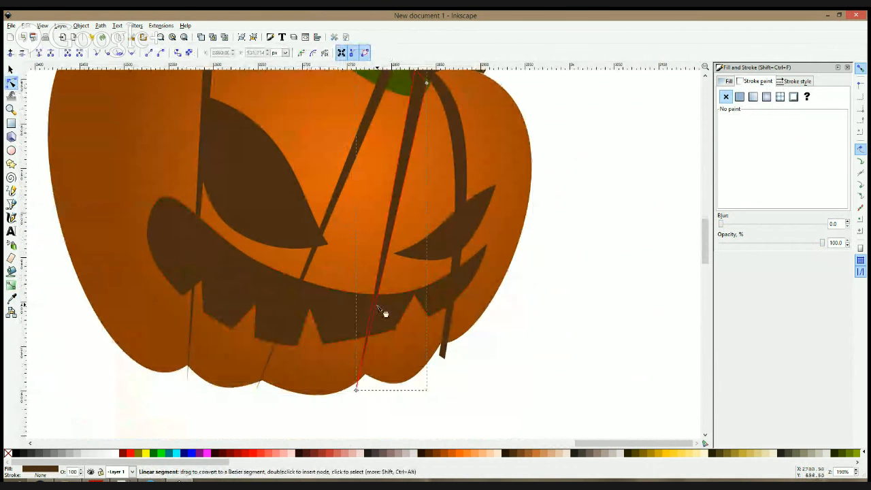
click(380, 310)
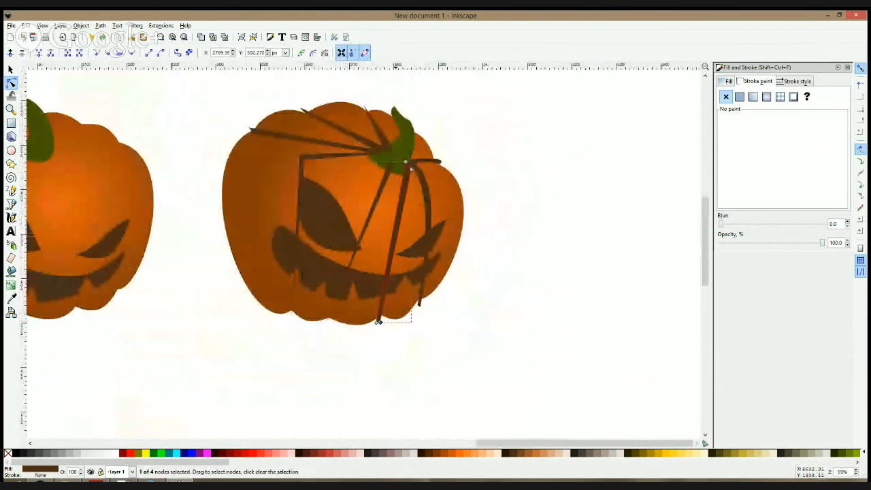
scroll(399, 259, down, 2)
drag(389, 259, 394, 267)
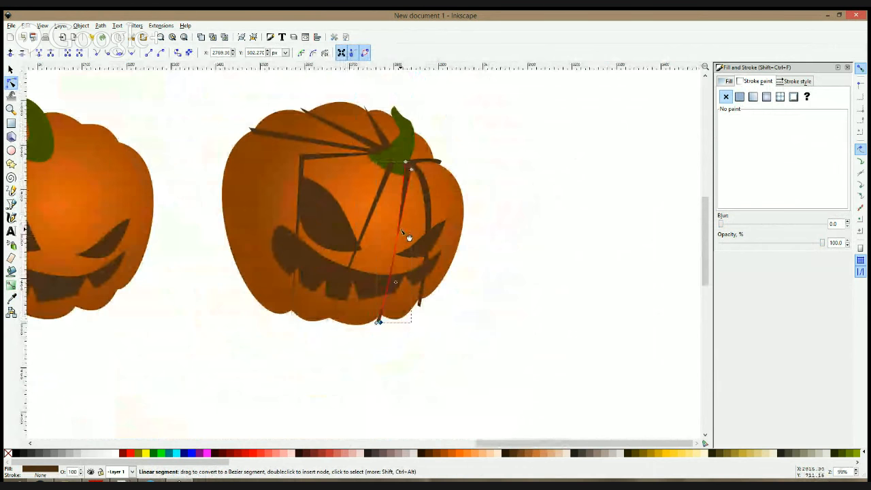
drag(400, 233, 401, 265)
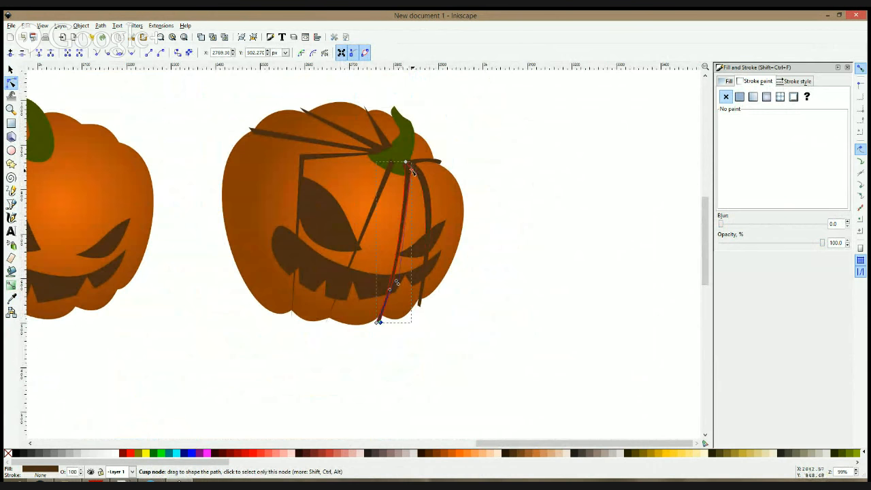
key(s)
click(509, 225)
- Select the third crease from the right, running from the stem past the large eye, for node editing
scroll(402, 212, down, 3)
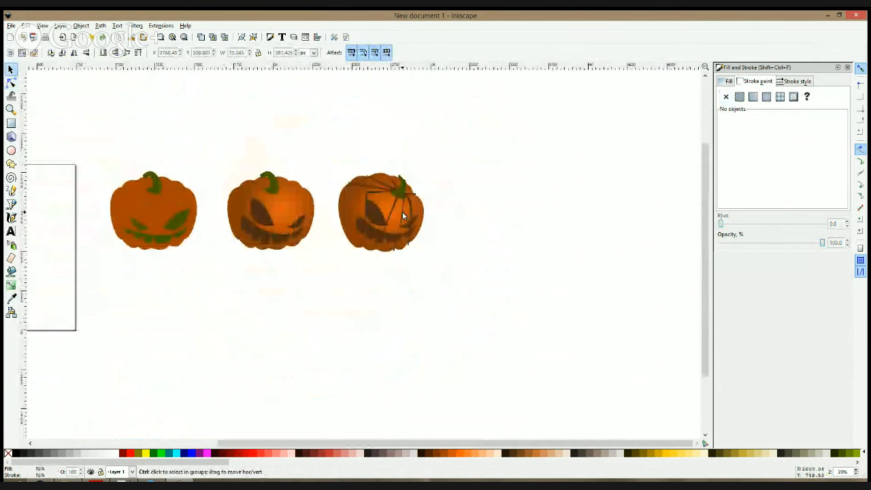
scroll(327, 201, up, 3)
click(524, 218)
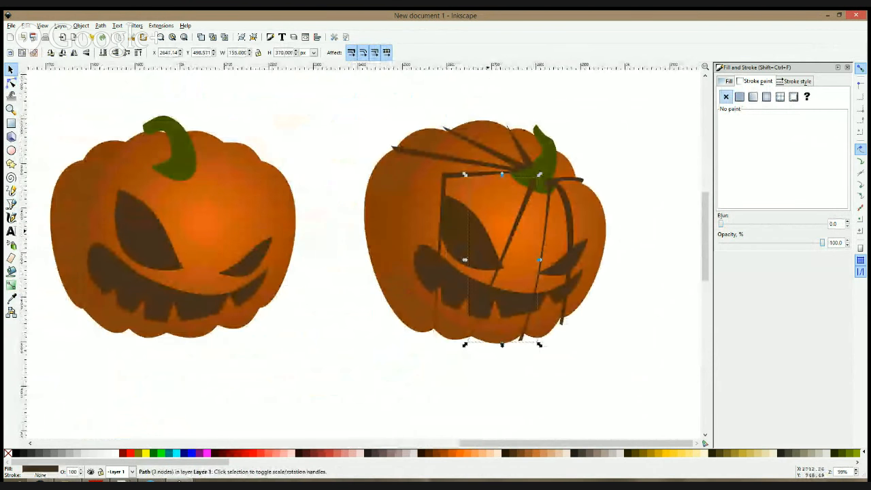
click(11, 82)
scroll(503, 333, up, 2)
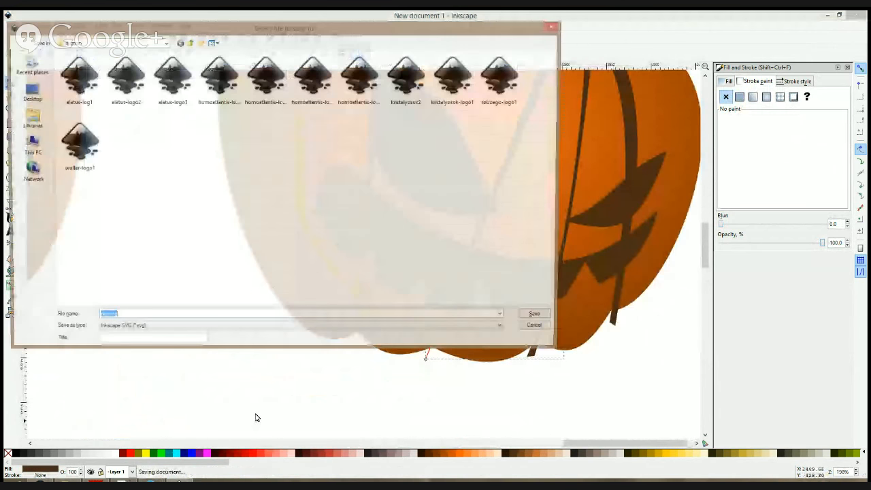
- Save the document as an Inkscape SVG named pumpkin in the sajat folder
key(ctrl+s)
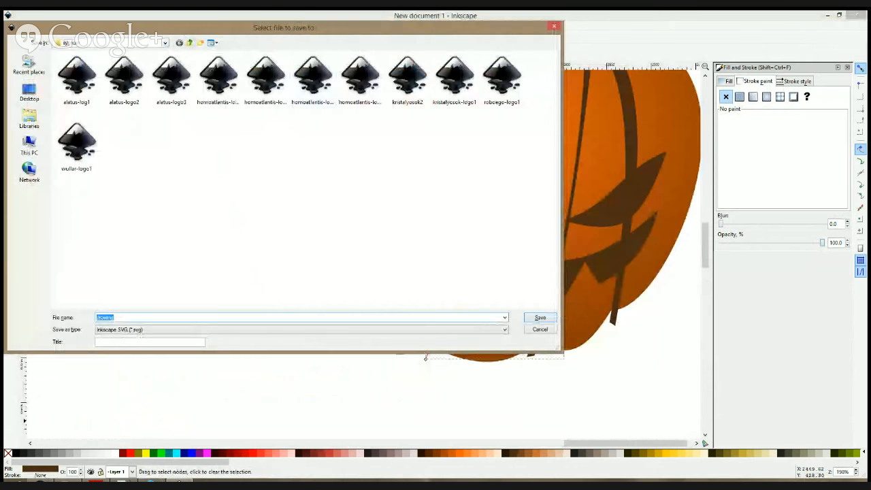
click(190, 43)
click(190, 42)
click(136, 126)
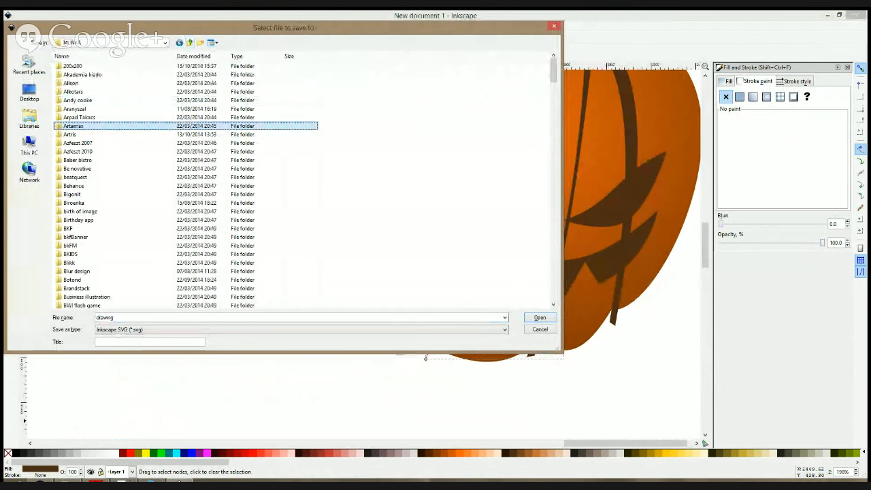
key(s)
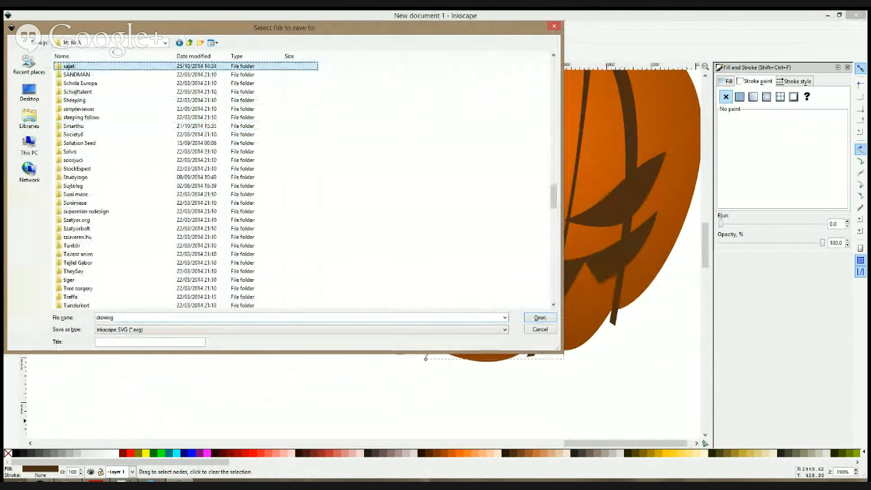
double_click(124, 66)
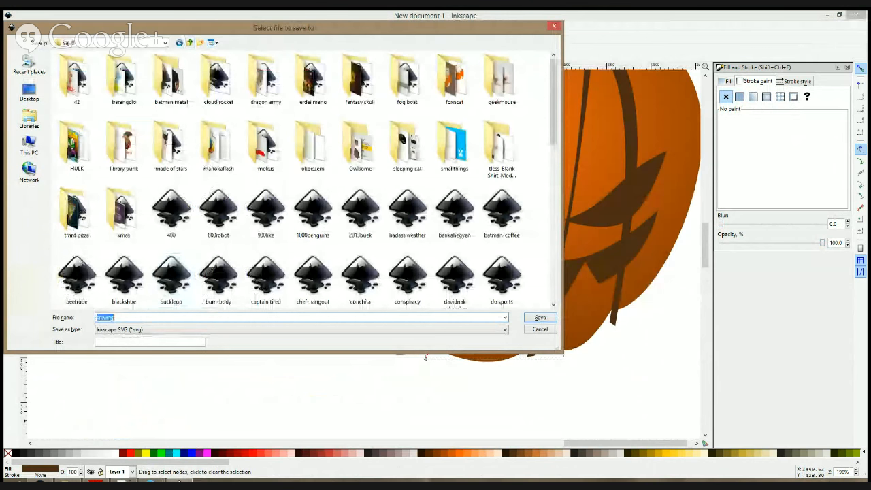
text(pumpkin)
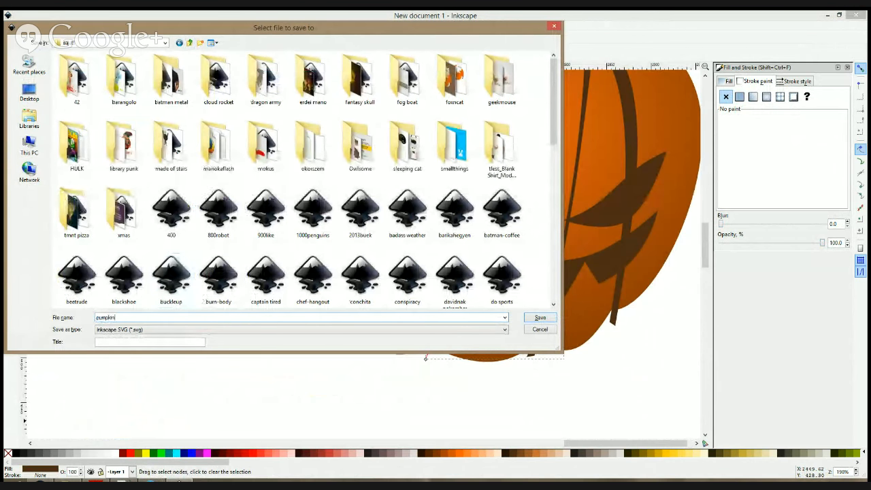
- Save the drawing as an Inkscape SVG named pumpkin
key(Return)
scroll(154, 317, down, 3)
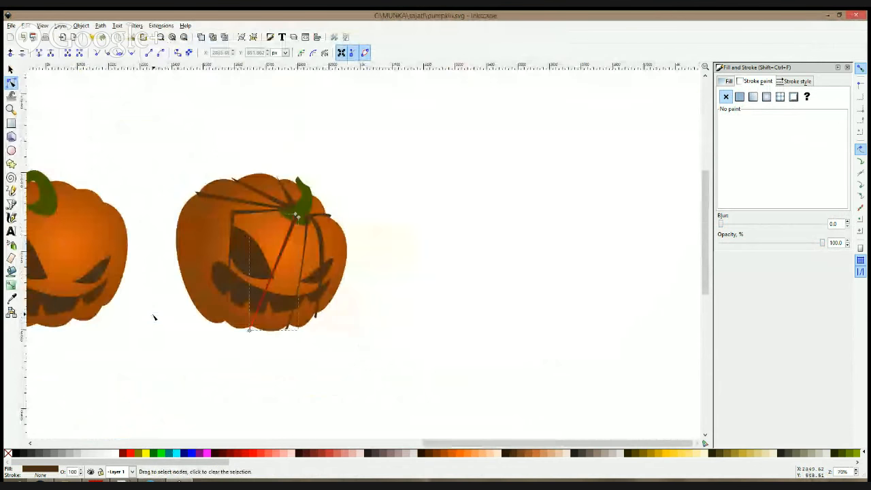
scroll(257, 231, up, 3)
scroll(385, 218, down, 1)
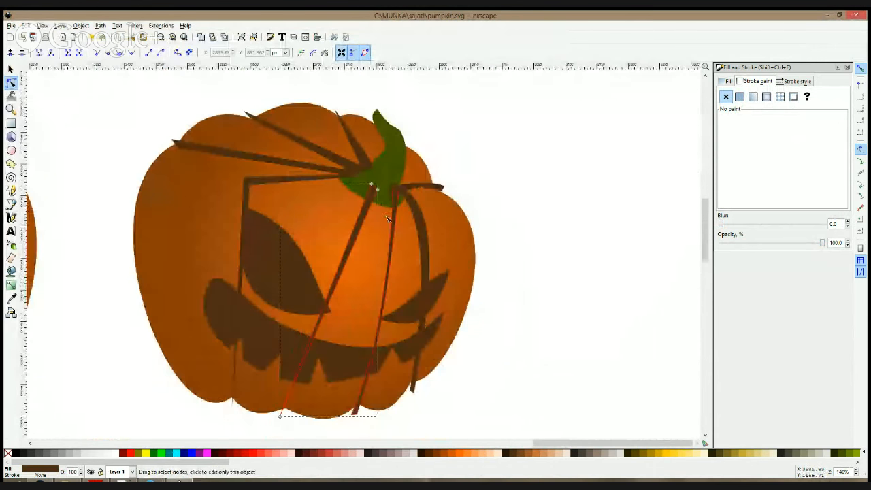
- Nudge the bottom end of the rib line running beside the large eye up to the third pumpkin's lower edge
click(469, 178)
drag(405, 254, 510, 229)
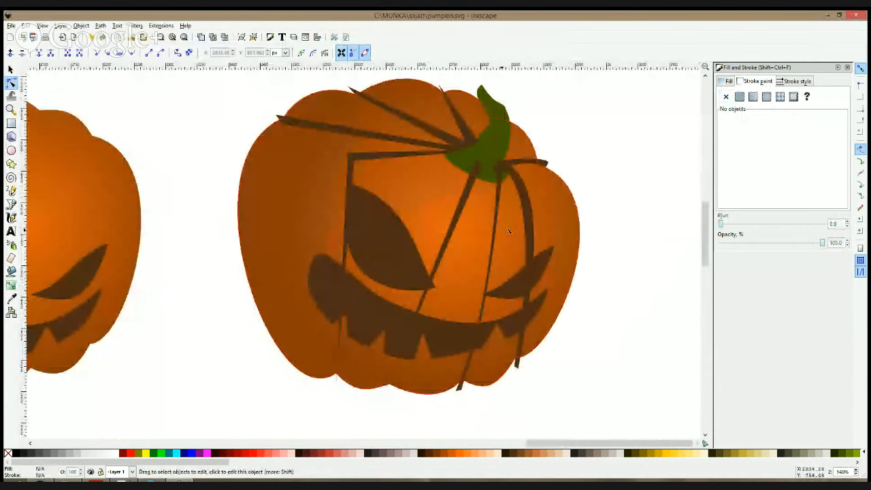
click(385, 391)
drag(386, 391, 393, 386)
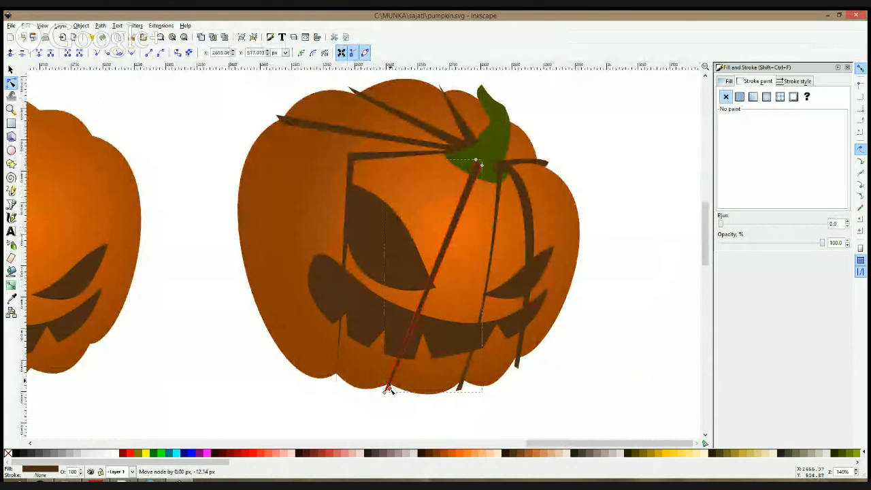
- Bend both sides of that rib outward into an arc and reposition its upper end just below the stem
scroll(388, 388, up, 2)
scroll(446, 269, down, 2)
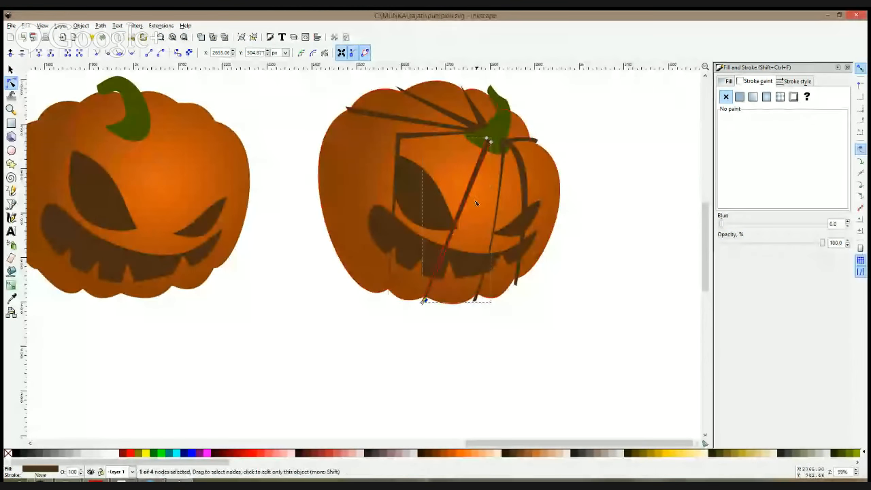
drag(473, 177, 442, 169)
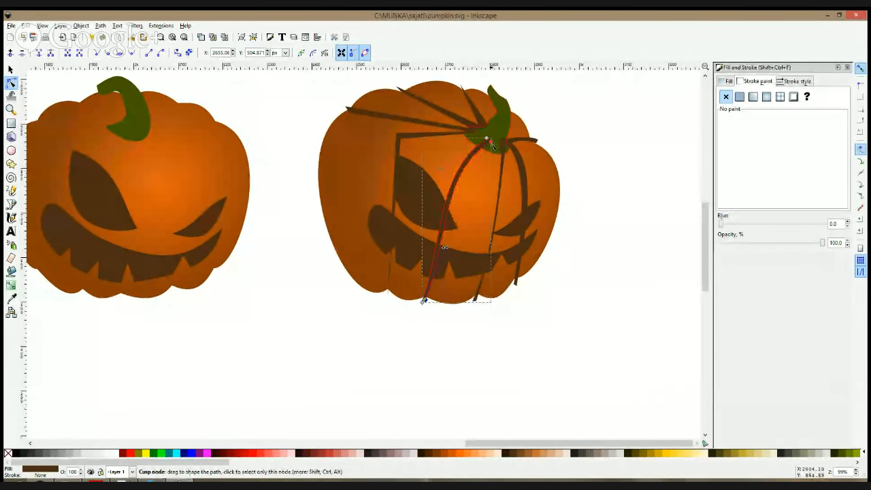
drag(488, 140, 485, 146)
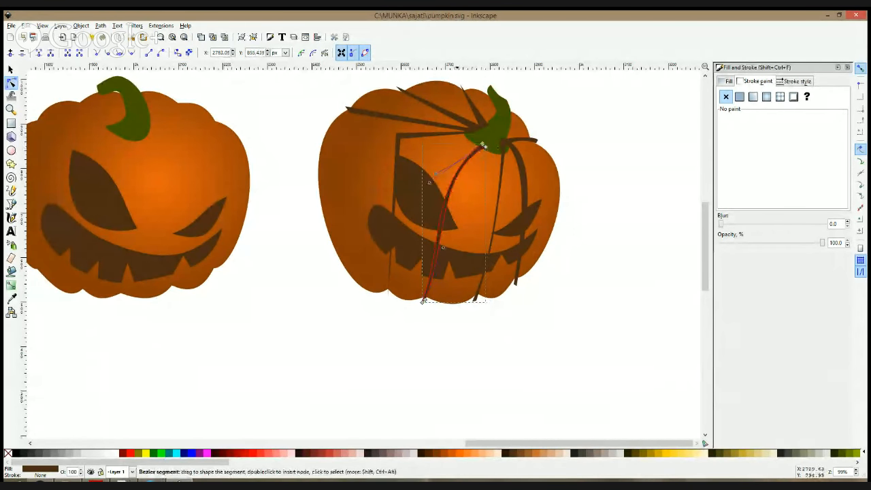
drag(440, 176, 433, 151)
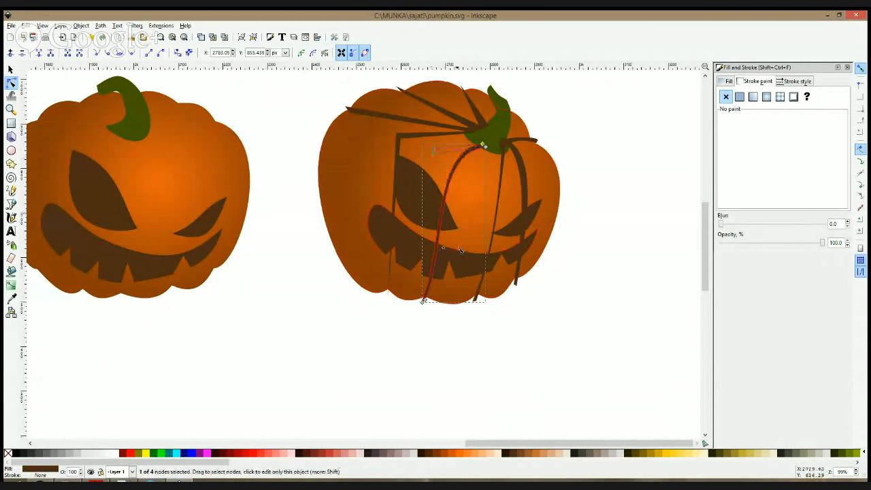
- Reshape the lower part of the arched rib so it drops nearly vertically, and align its bottom end with the pumpkin's notch
drag(444, 247, 423, 265)
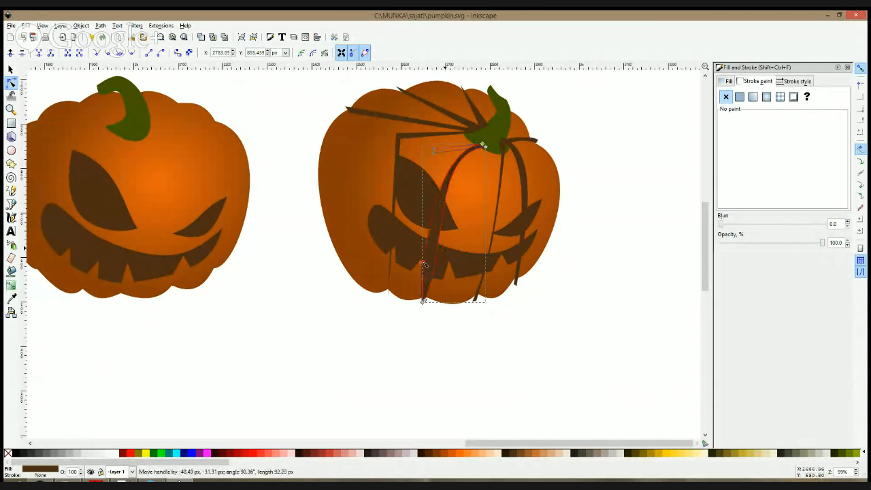
click(426, 300)
drag(445, 251, 427, 302)
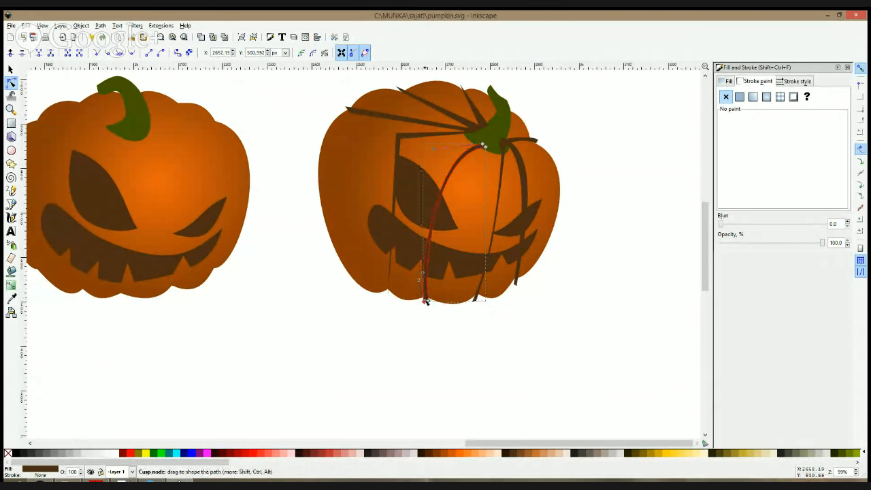
key(Escape)
- Reposition the top end of the straight rib below the stem and bow both its sides toward the small eye
scroll(557, 126, up, 1)
scroll(528, 168, up, 2)
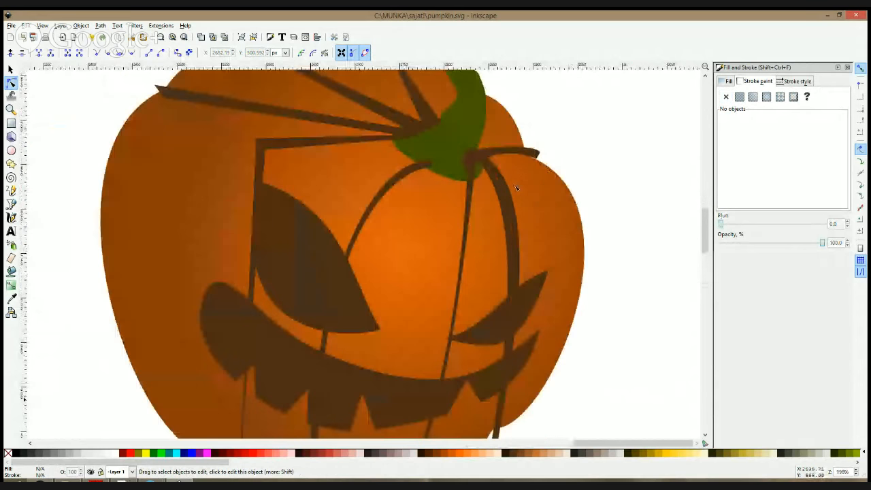
scroll(479, 206, down, 2)
click(474, 206)
scroll(482, 217, up, 2)
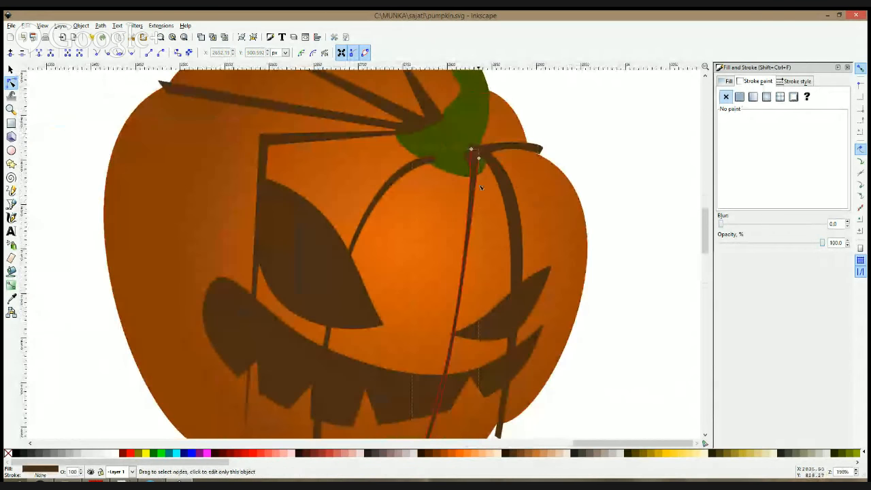
mouse_move(471, 149)
mouse_down()
mouse_move(483, 190)
mouse_move(474, 160)
mouse_up()
drag(465, 242, 495, 209)
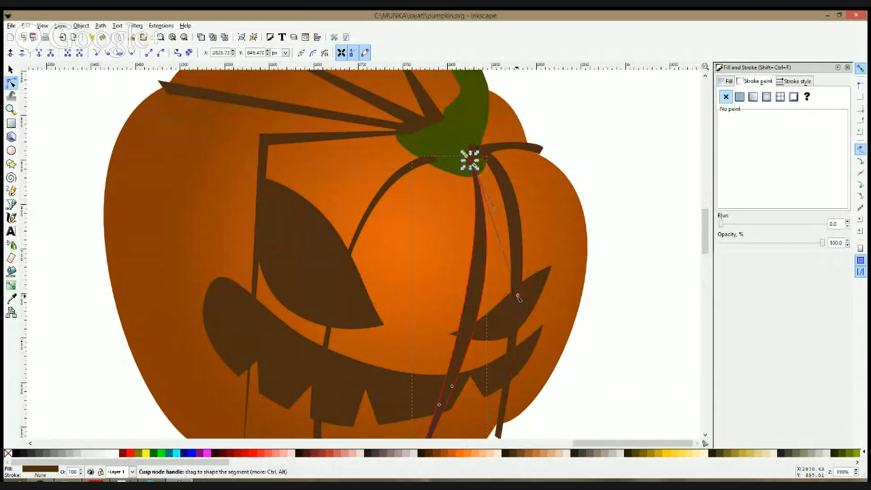
drag(517, 297, 512, 220)
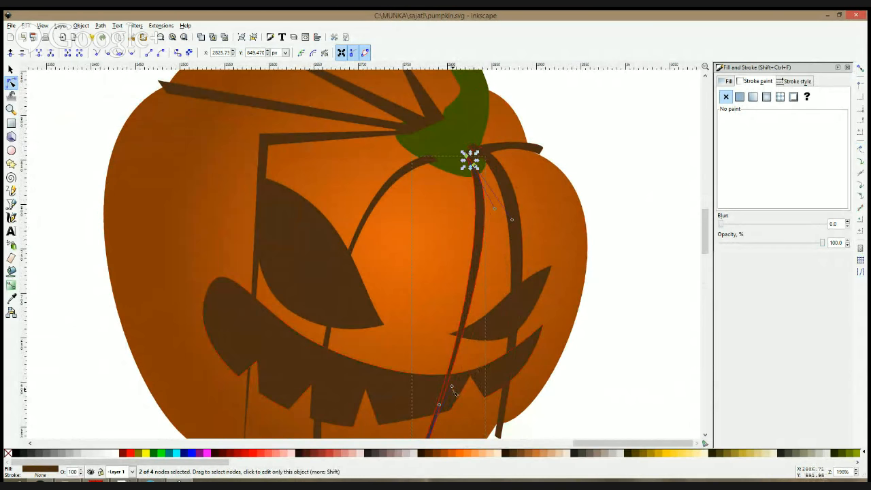
key(F1)
click(578, 301)
scroll(610, 230, down, 3)
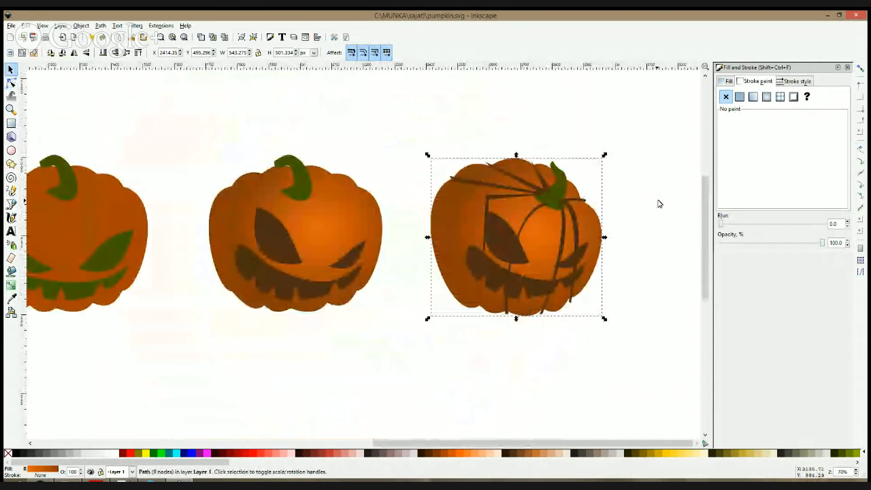
scroll(588, 279, up, 1)
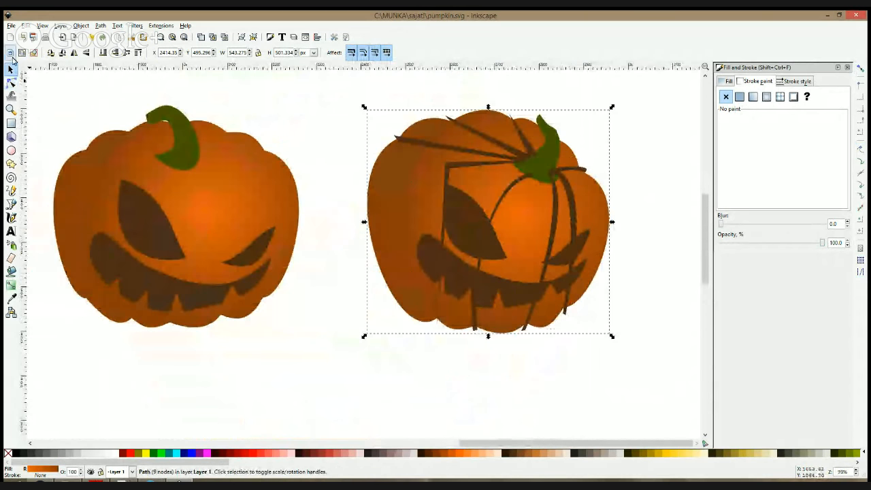
- Shift the bottom end of the rib crossing the small eye onto the pumpkin's notch and adjust its lower curve
click(11, 83)
scroll(602, 319, up, 2)
click(525, 321)
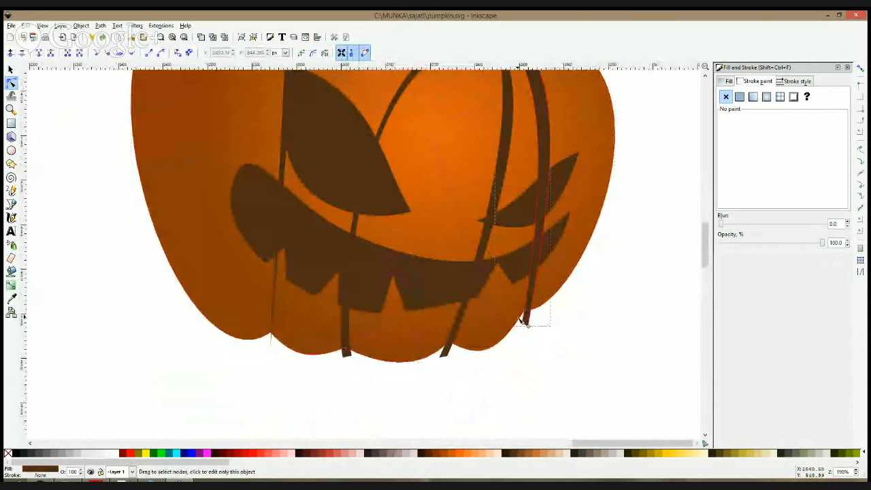
drag(522, 321, 518, 327)
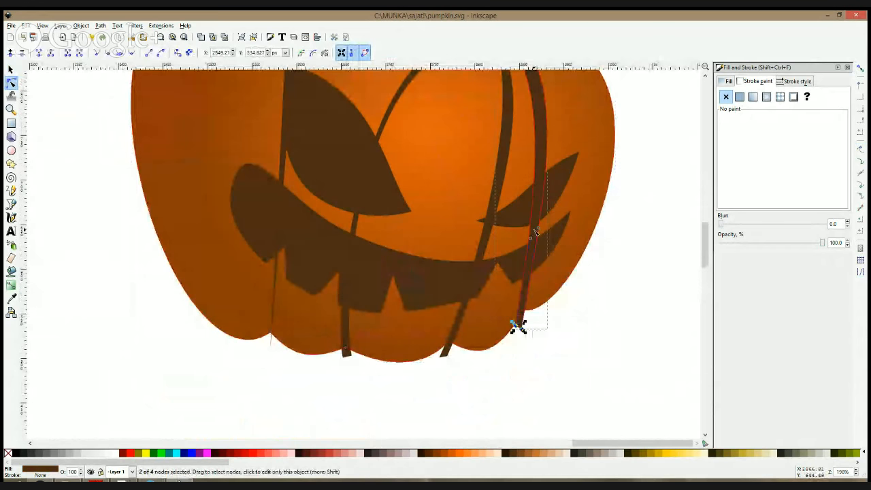
drag(538, 227, 548, 252)
key(F1)
click(592, 304)
ctrl+scroll(557, 200, down, 3)
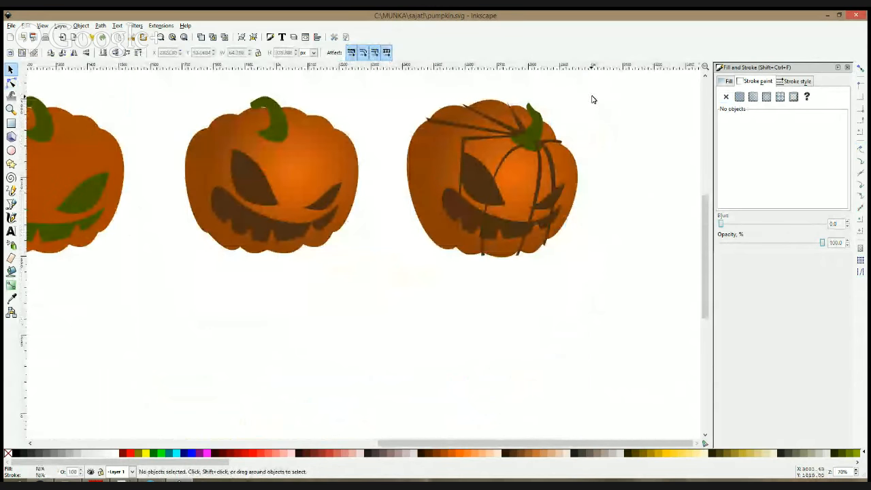
- Turn the angular corner of the rib beside the large eye into a smooth bend and even out its thickness
scroll(520, 149, up, 2)
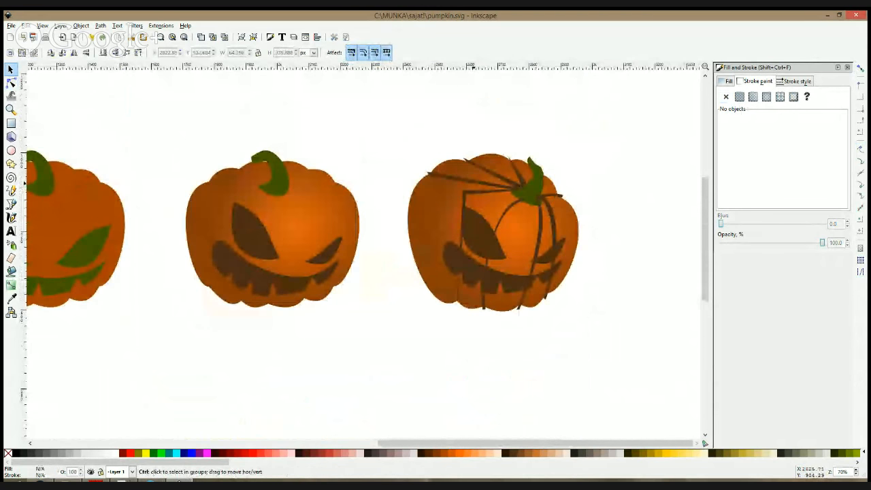
ctrl+scroll(520, 178, up, 2)
click(11, 82)
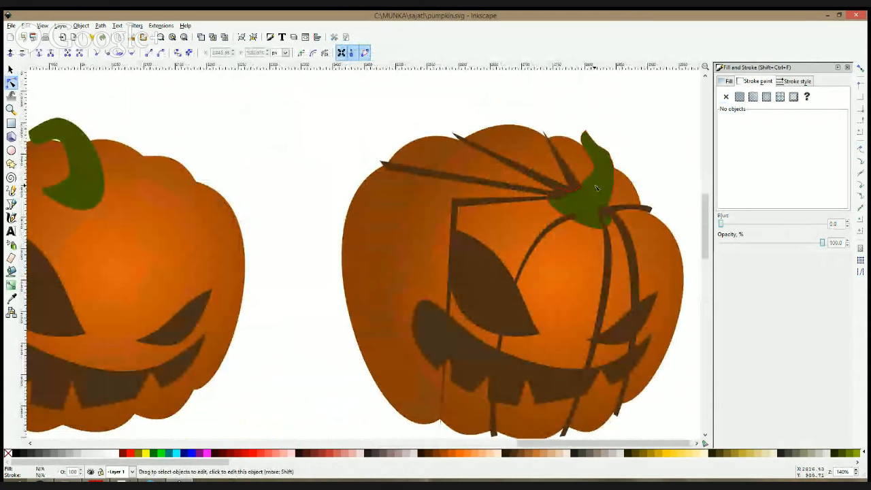
click(456, 205)
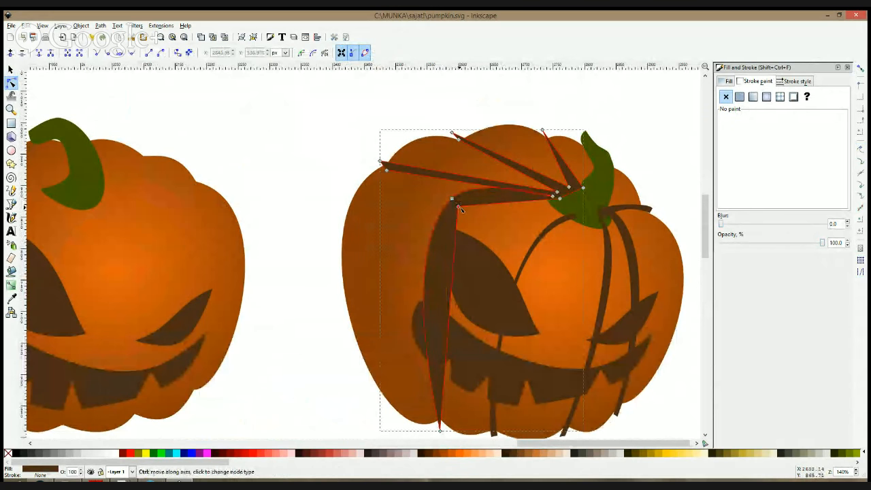
ctrl+click(453, 200)
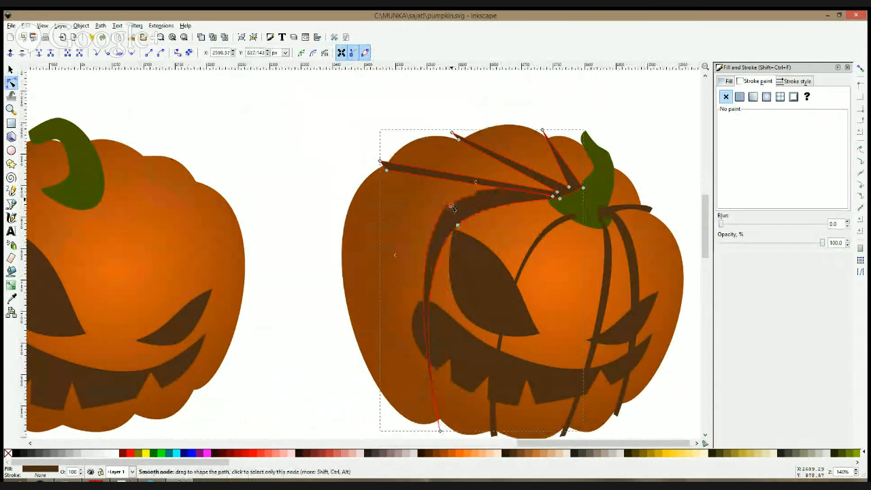
drag(452, 206, 482, 187)
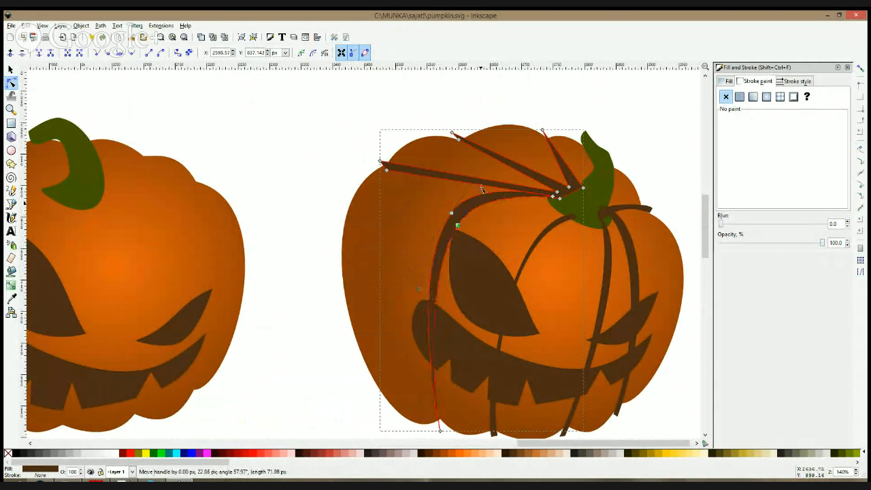
- Widen the pointed bottom tip of that rib and place its outer node on the notch in the pumpkin's outline
click(442, 424)
scroll(439, 428, up, 4)
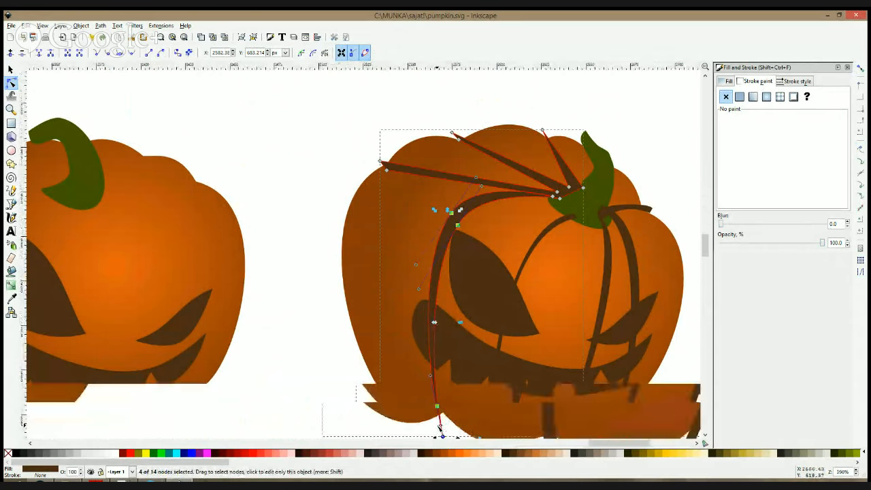
drag(439, 397, 436, 411)
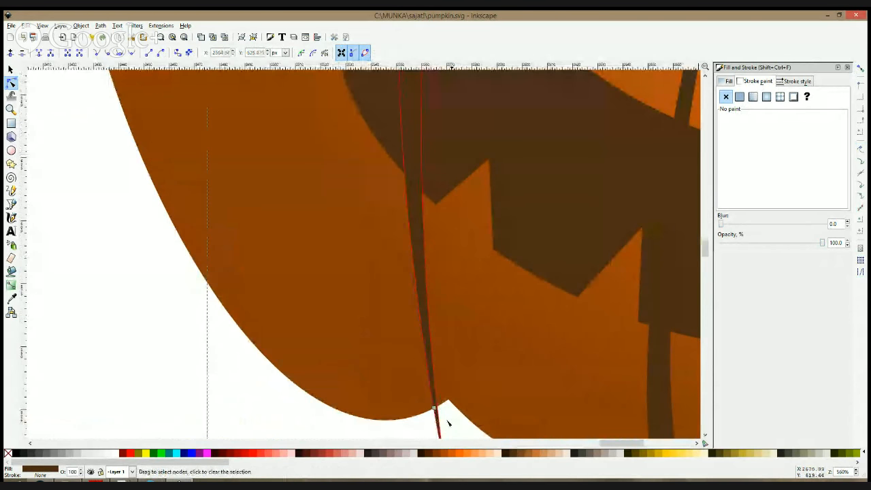
scroll(446, 422, down, 5)
mouse_move(452, 308)
mouse_down()
mouse_move(455, 289)
mouse_move(441, 283)
mouse_up()
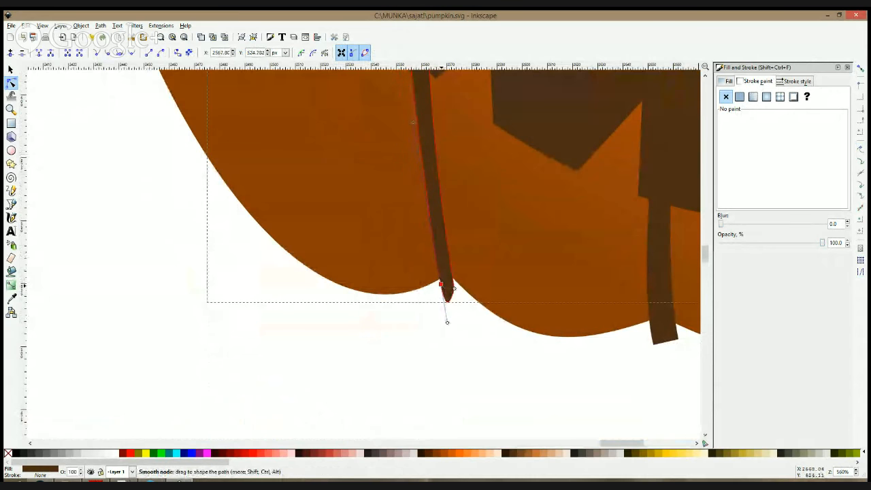
ctrl+scroll(460, 294, down, 1)
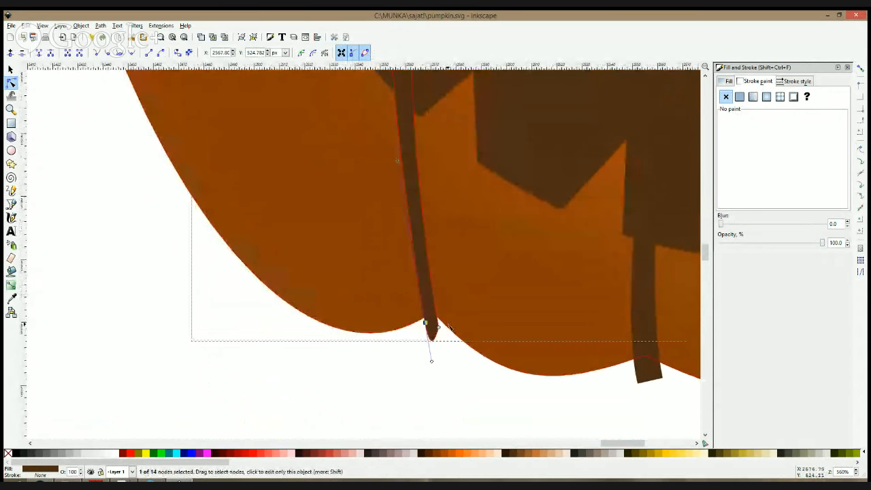
- Bow both edges of that rib's lower section outward so it follows the pumpkin's rounded side
ctrl+scroll(444, 334, down, 1)
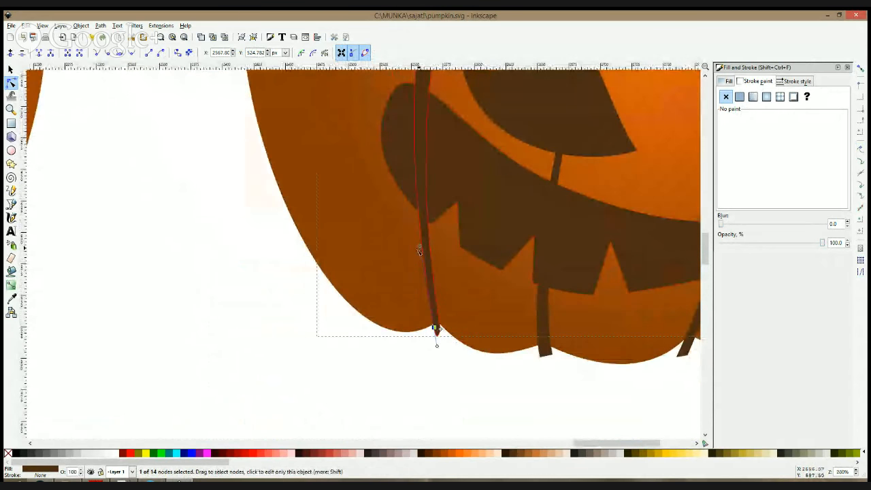
click(414, 256)
click(422, 258)
drag(421, 249, 395, 252)
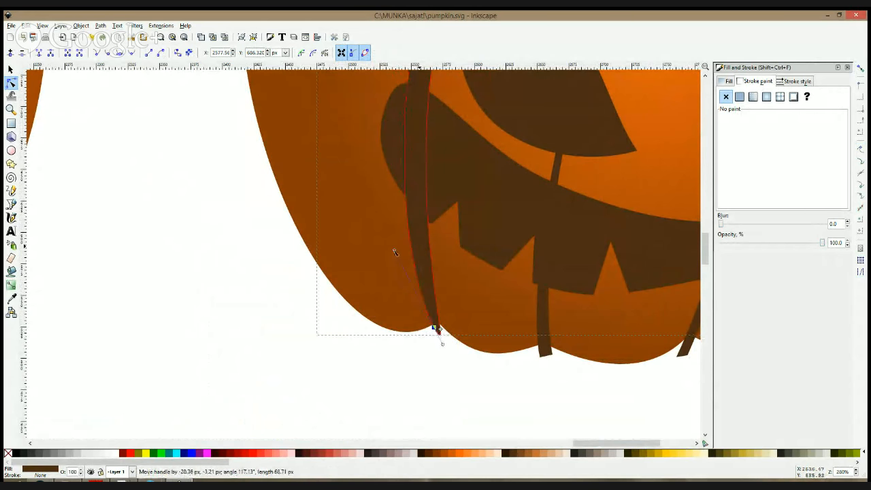
drag(433, 201, 404, 276)
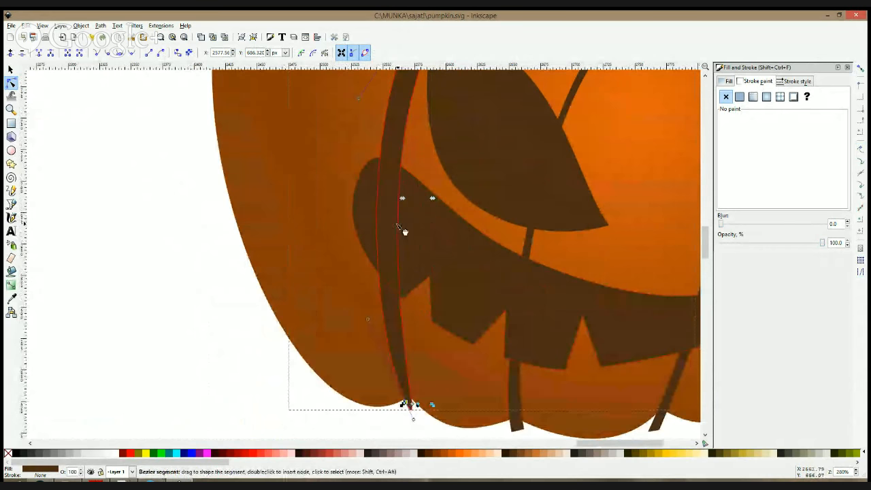
scroll(427, 209, down, 4)
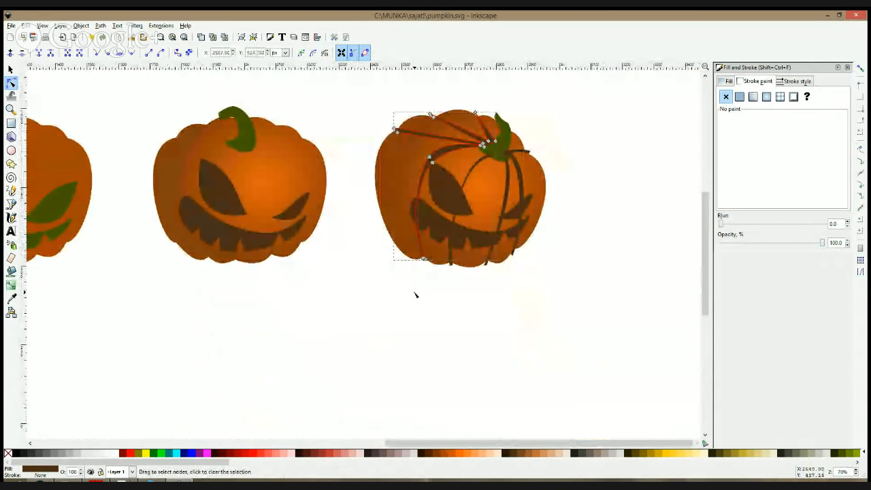
- Lengthen the bottom tip of the rib beside the large eye past the third pumpkin's notch and fine-tune its edge curve
click(439, 323)
scroll(461, 234, up, 5)
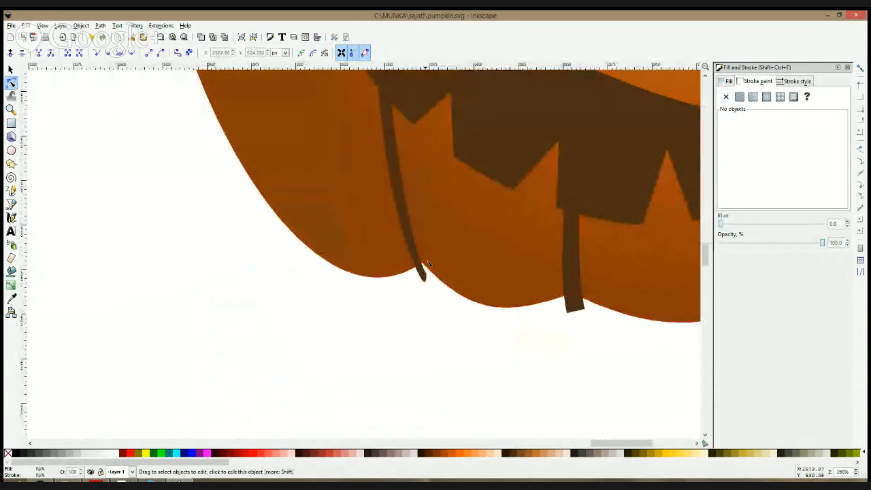
click(422, 271)
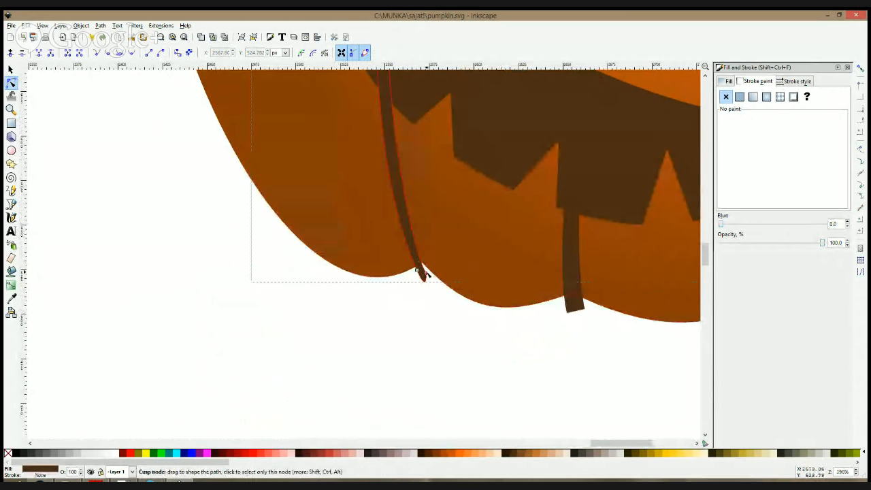
click(423, 274)
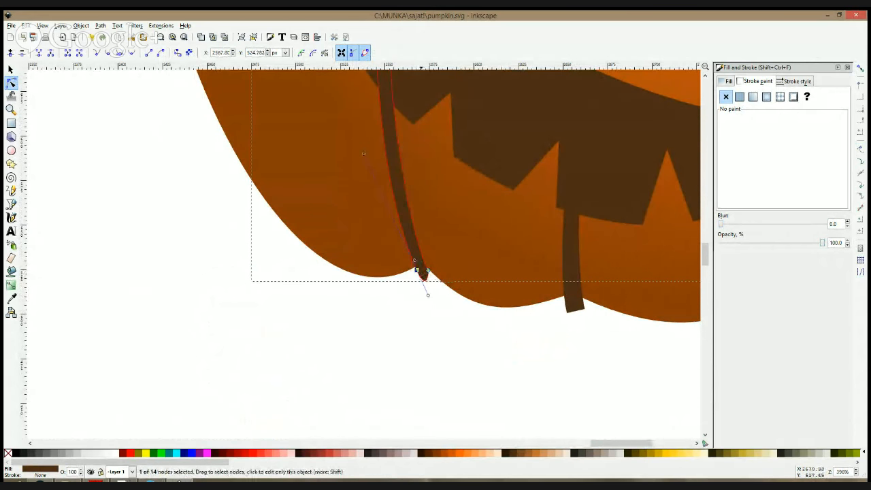
drag(428, 297, 433, 309)
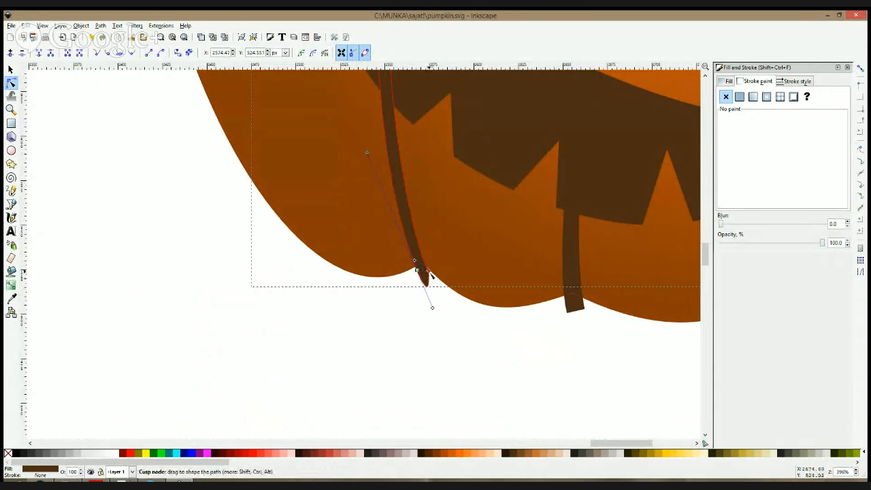
drag(415, 265, 416, 263)
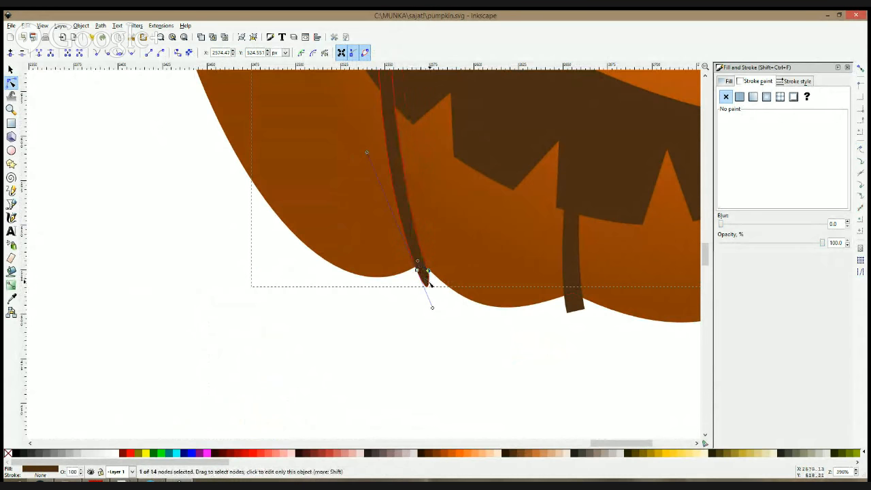
- Extend the outer end of the long top rib beyond the pumpkin's upper-left outline and separate its two end nodes
ctrl+scroll(428, 263, down, 3)
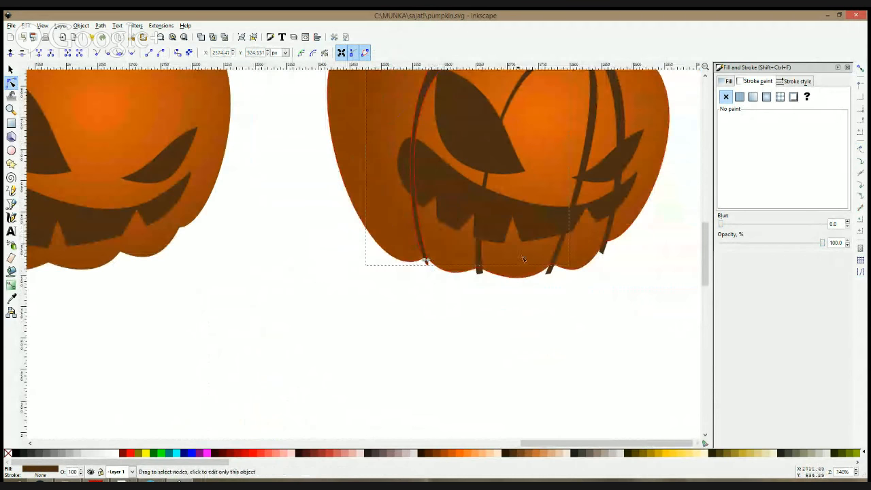
scroll(515, 244, up, 5)
ctrl+scroll(504, 252, down, 3)
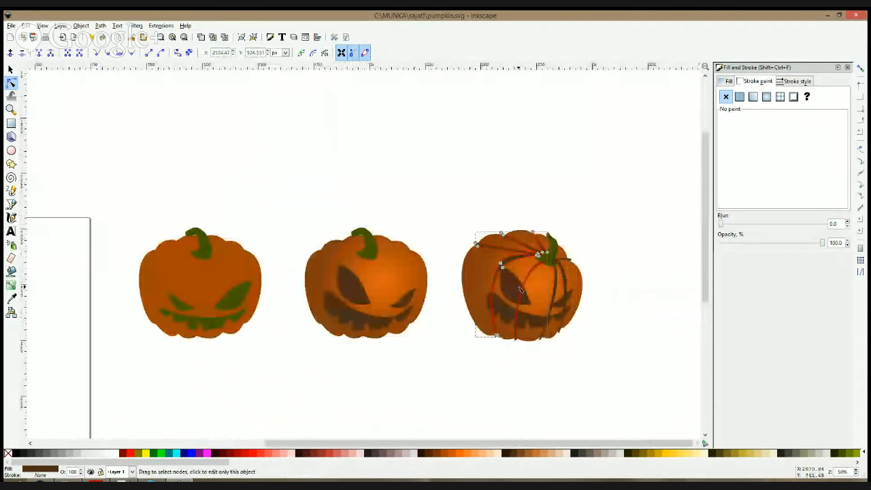
ctrl+scroll(495, 253, up, 3)
drag(461, 251, 455, 249)
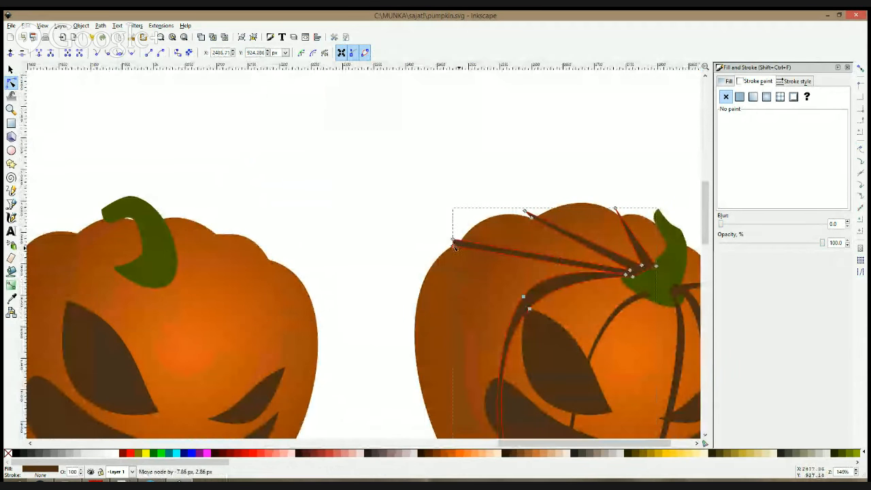
drag(535, 258, 535, 255)
ctrl+scroll(447, 243, up, 6)
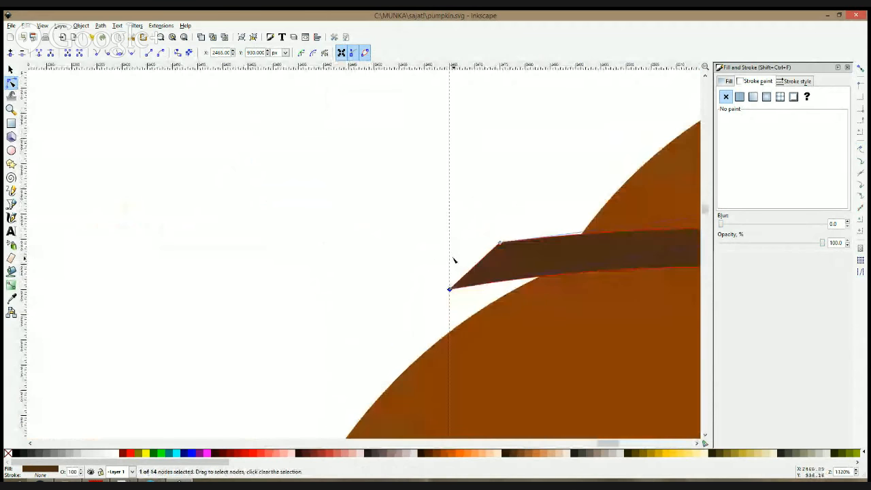
drag(450, 290, 446, 304)
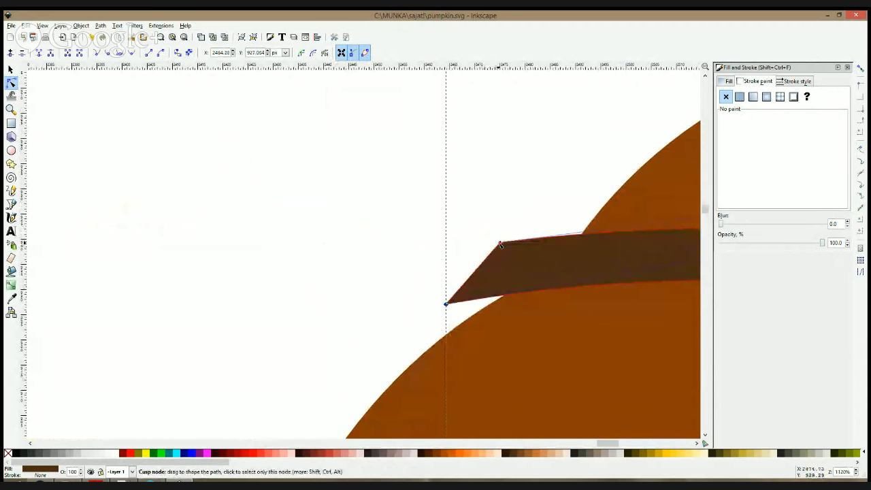
- Arch both edges of the long top rib upward and taper its outer tip onto the pumpkin's notch
ctrl+scroll(501, 245, down, 3)
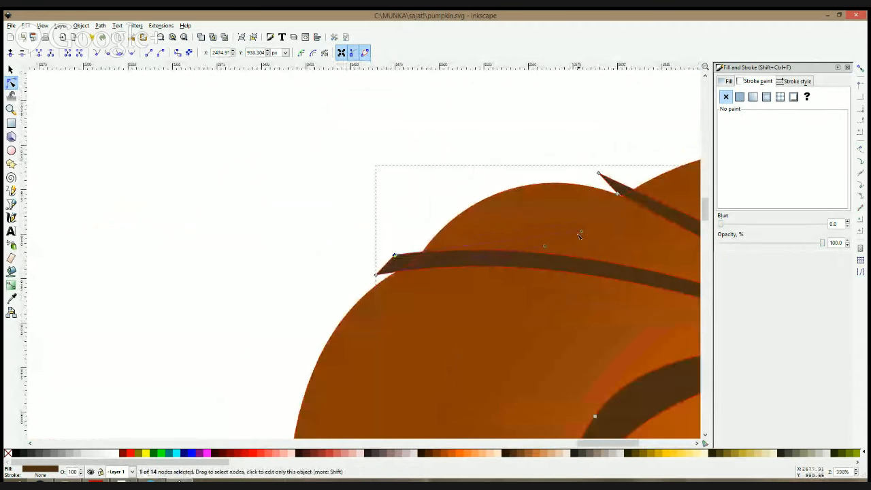
drag(579, 236, 444, 214)
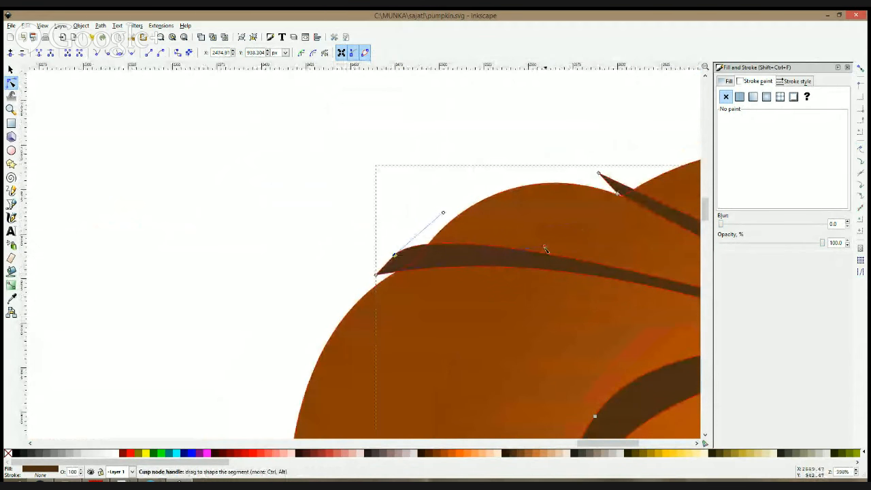
drag(544, 245, 569, 246)
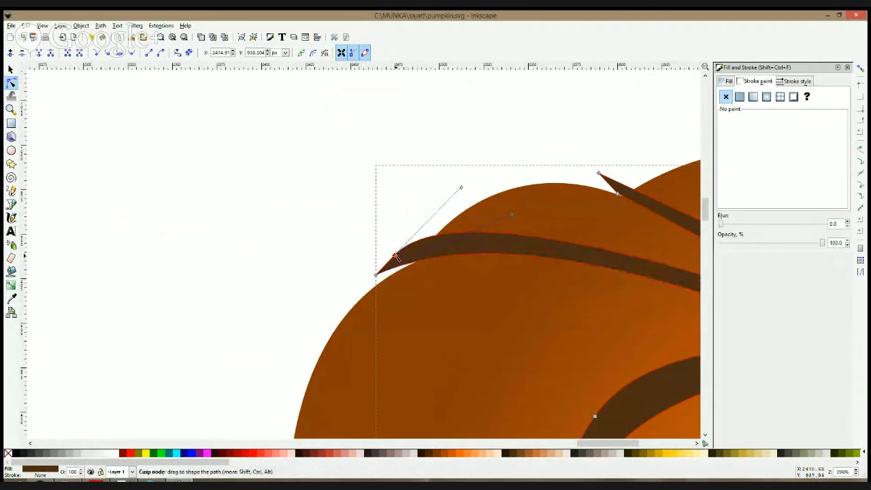
drag(396, 256, 399, 261)
drag(512, 215, 486, 213)
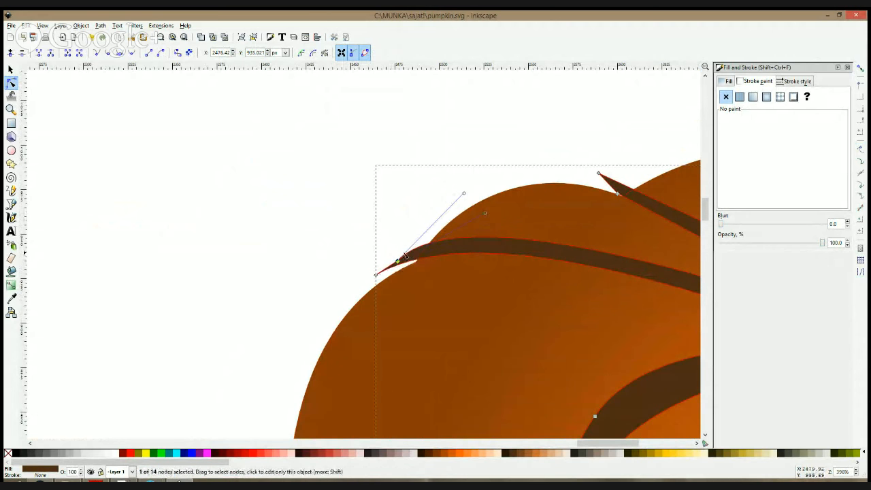
click(393, 265)
drag(398, 262, 399, 268)
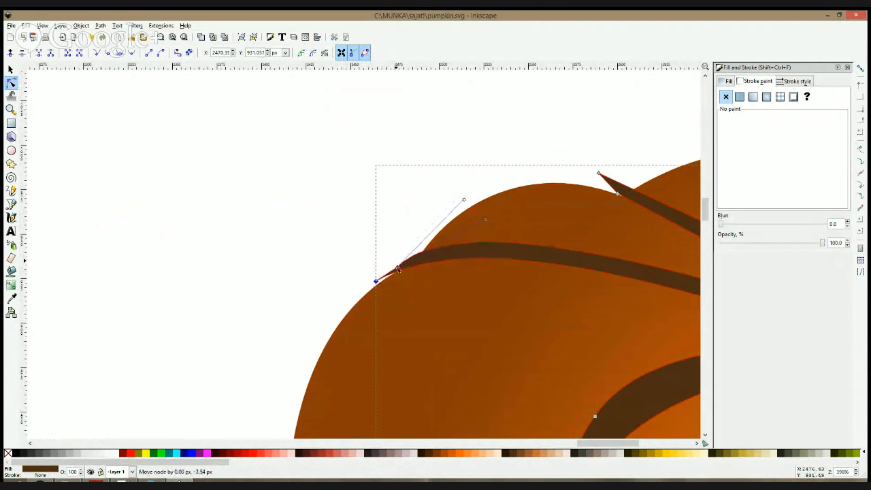
click(399, 269)
- Bend both edges of the middle top rib into an upward arch and even out its thickness toward the stem
scroll(598, 304, down, 3)
drag(599, 305, 397, 239)
scroll(397, 239, up, 2)
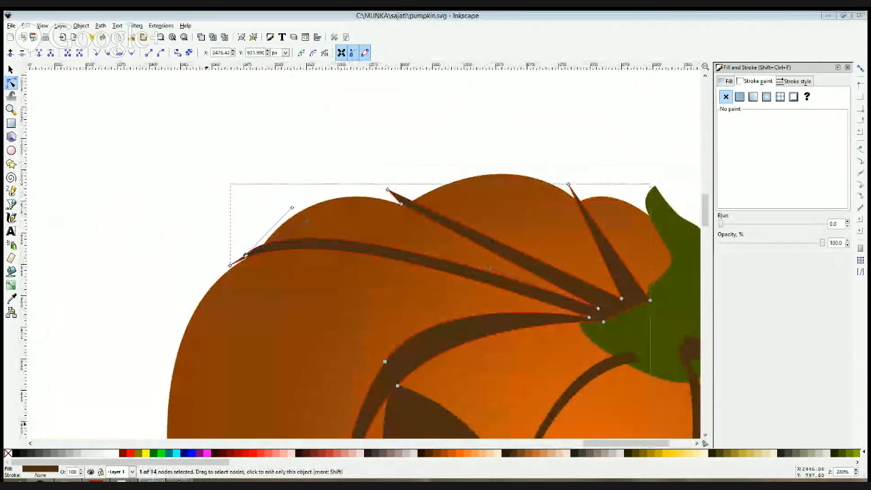
click(58, 279)
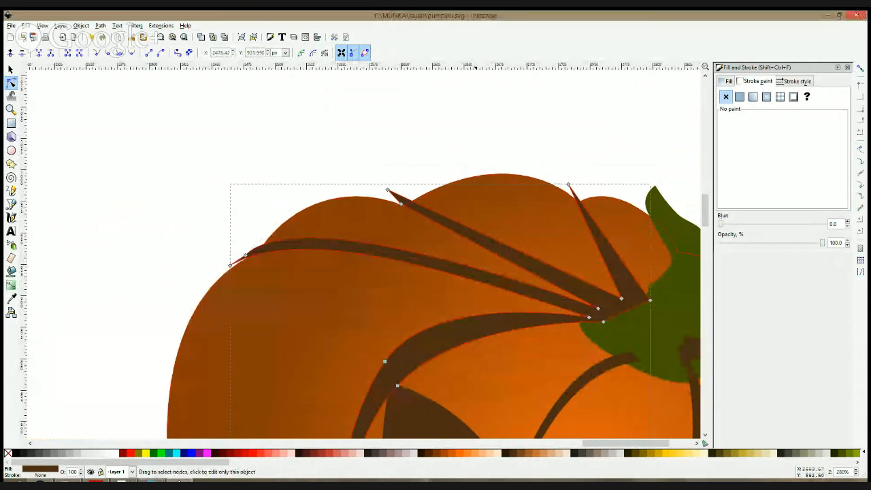
drag(463, 227, 484, 211)
drag(476, 247, 482, 227)
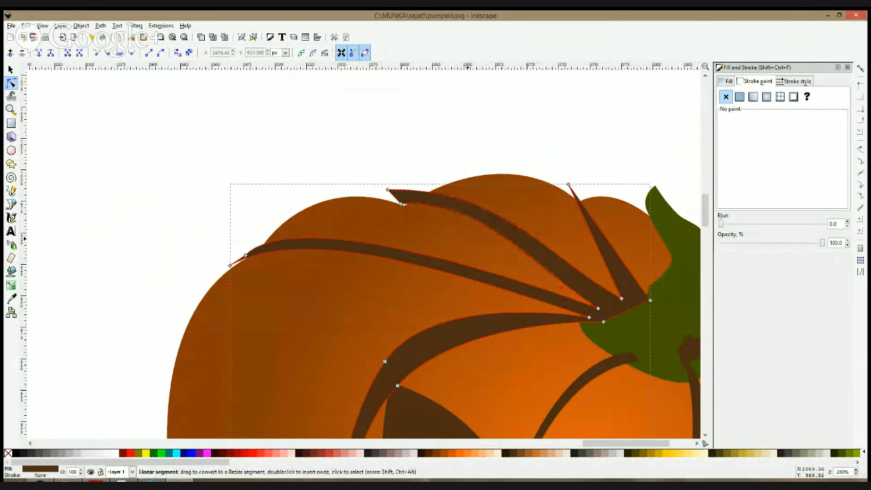
drag(403, 207, 394, 199)
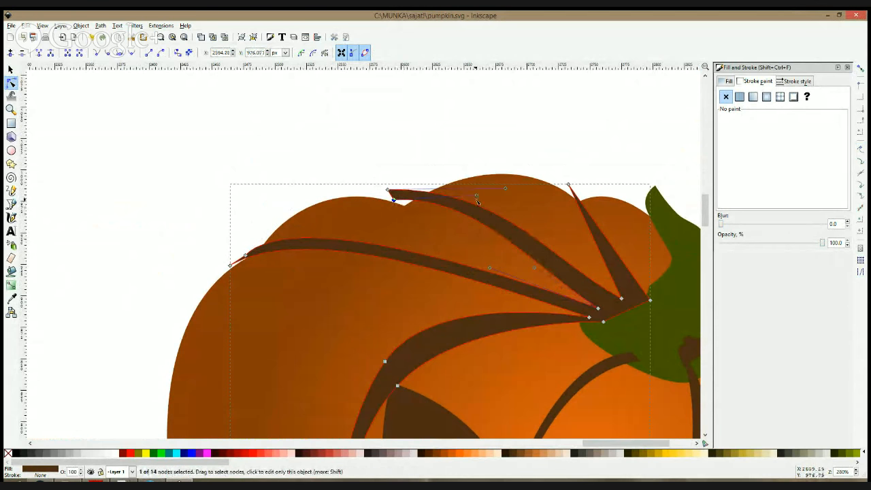
drag(536, 270, 549, 265)
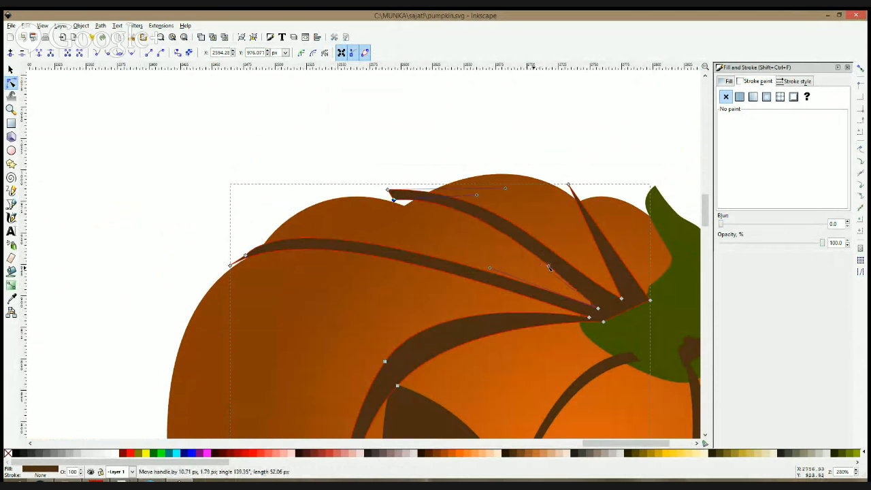
drag(624, 300, 621, 310)
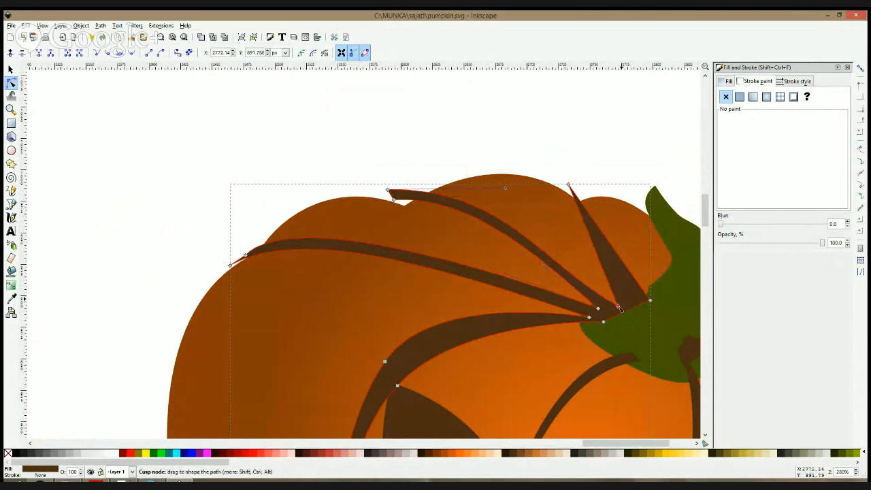
- Move the middle top rib's outer end nodes onto the notch in the outline and refine its arch with the curve handles
drag(392, 193, 401, 206)
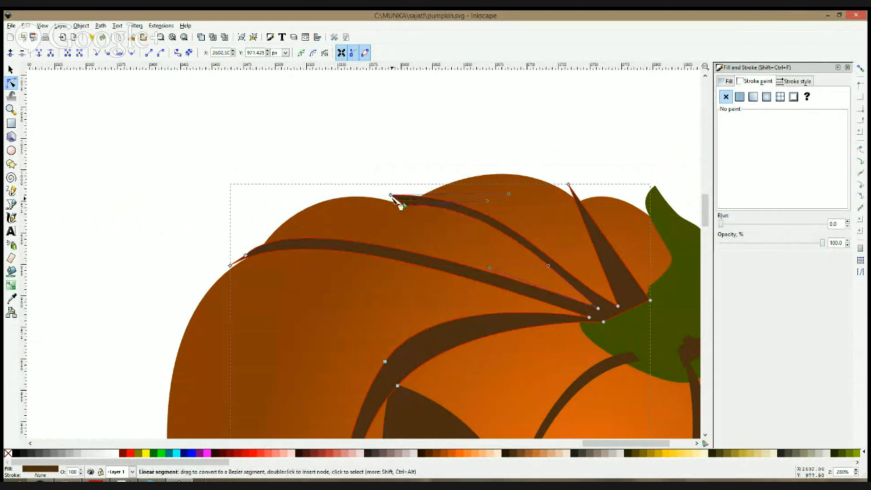
click(392, 198)
mouse_move(509, 194)
mouse_down()
mouse_move(511, 182)
mouse_move(510, 198)
mouse_up()
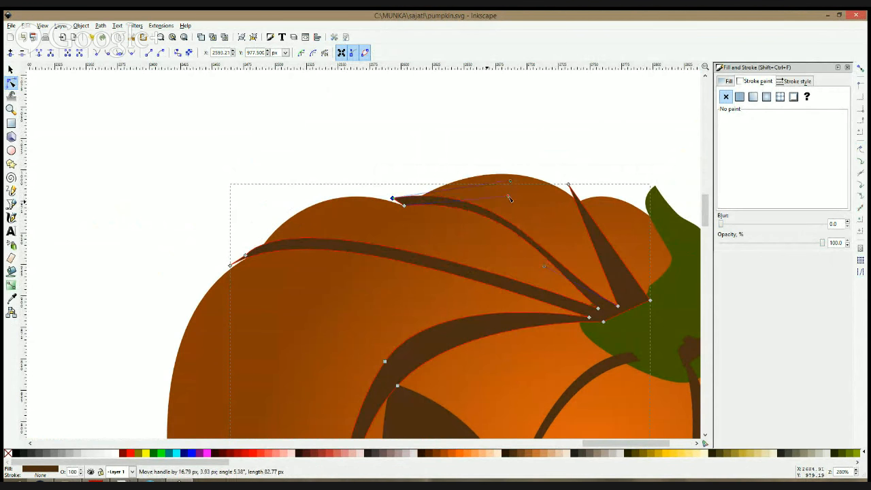
drag(545, 269, 558, 256)
click(598, 310)
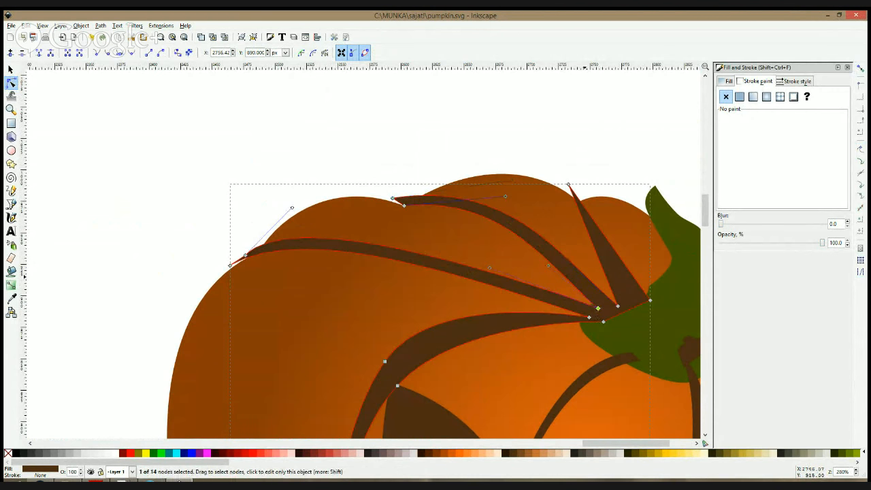
- Widen the pointed outer tip of the short rib nearest the stem, slim its body, and deselect the ribs
click(578, 199)
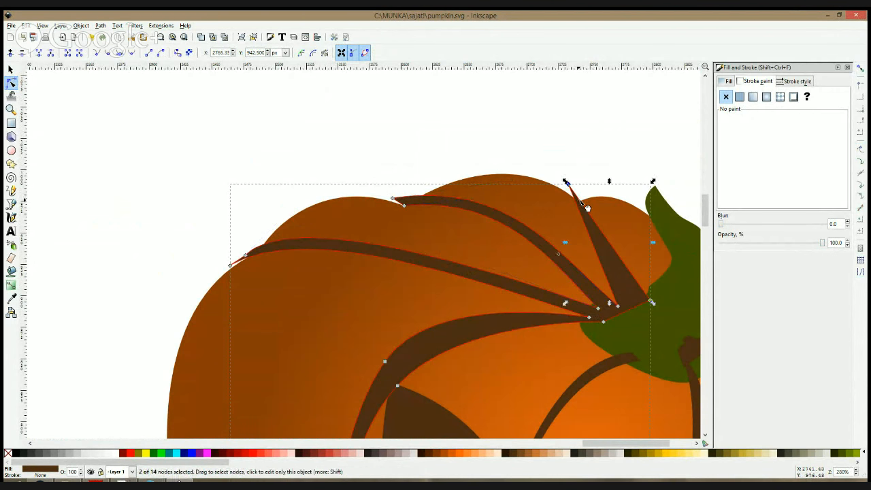
double_click(580, 202)
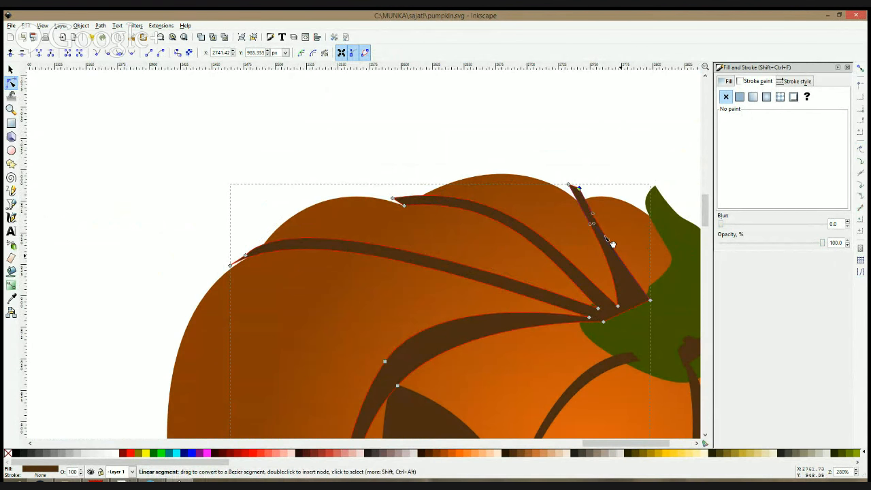
drag(617, 249, 606, 250)
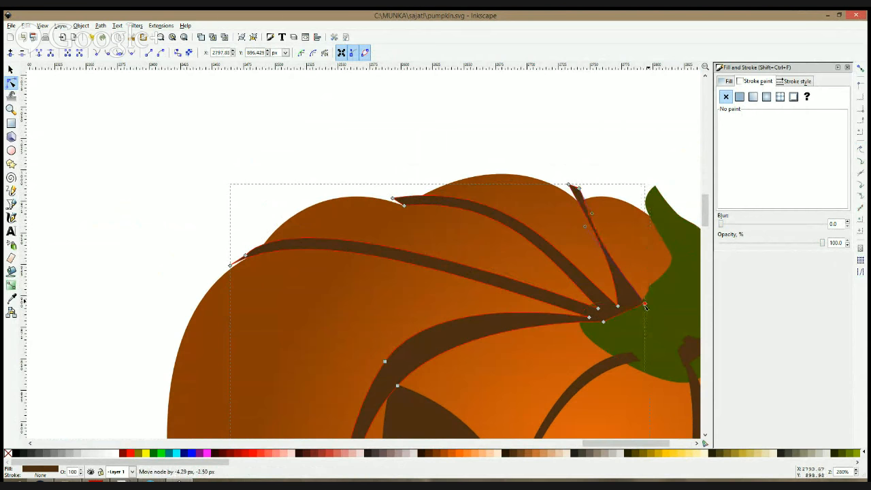
key(F1)
click(626, 165)
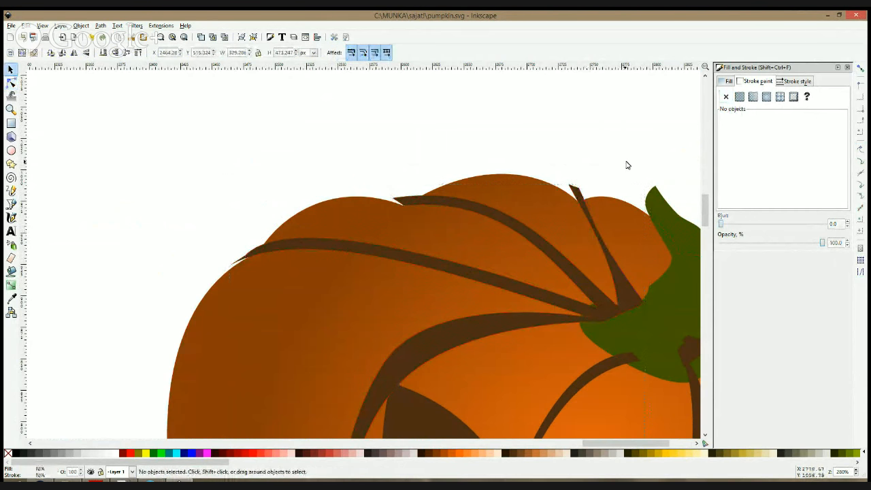
- Duplicate the complete third pumpkin and place the copy beside the original, away from the other pumpkins
scroll(629, 170, down, 3)
drag(642, 186, 447, 135)
scroll(547, 136, down, 4)
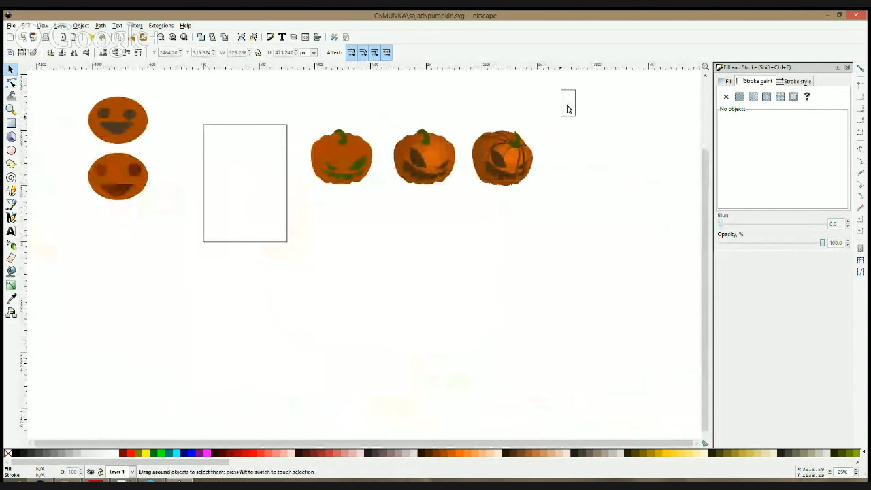
drag(567, 108, 457, 216)
drag(519, 198, 604, 197)
scroll(636, 140, up, 3)
click(621, 147)
- Select all the dark rib shapes on the copied pumpkin and merge them into a single path
scroll(523, 123, up, 2)
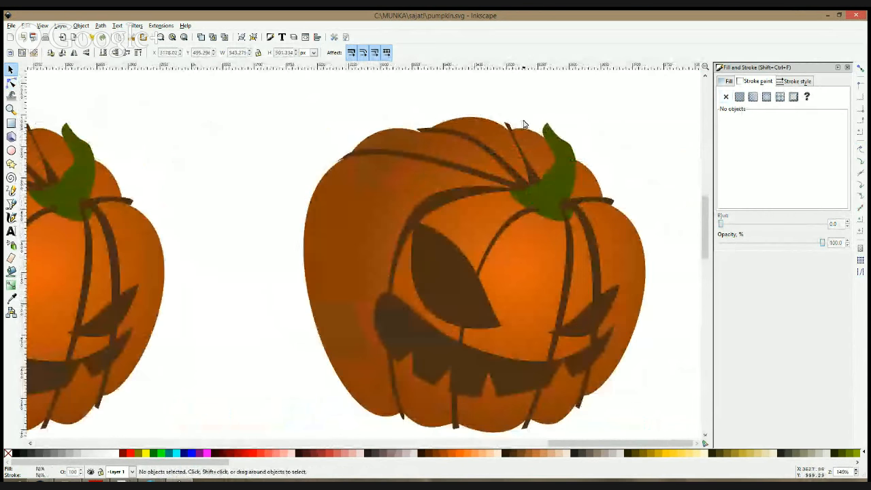
click(521, 163)
shift+click(583, 203)
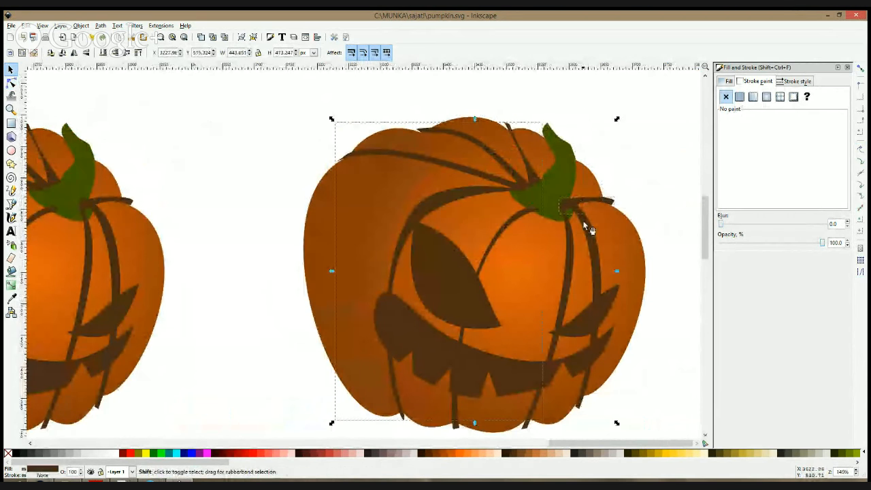
shift+click(569, 254)
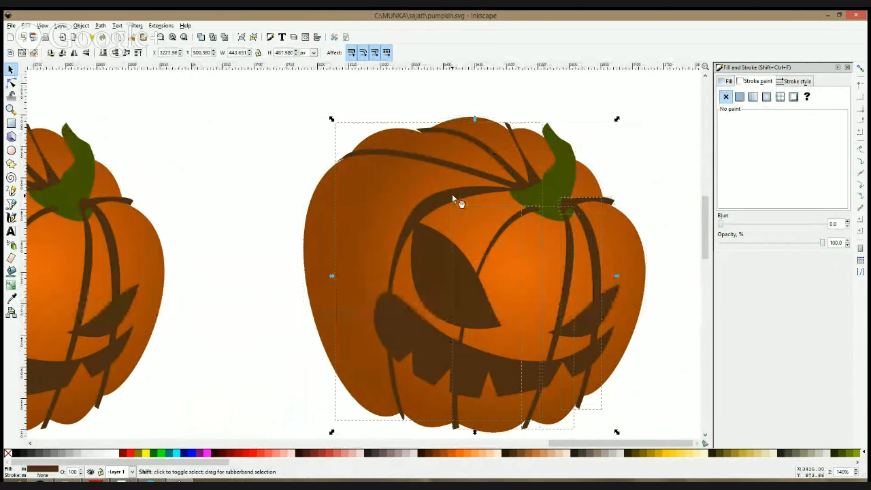
key(n)
key(s)
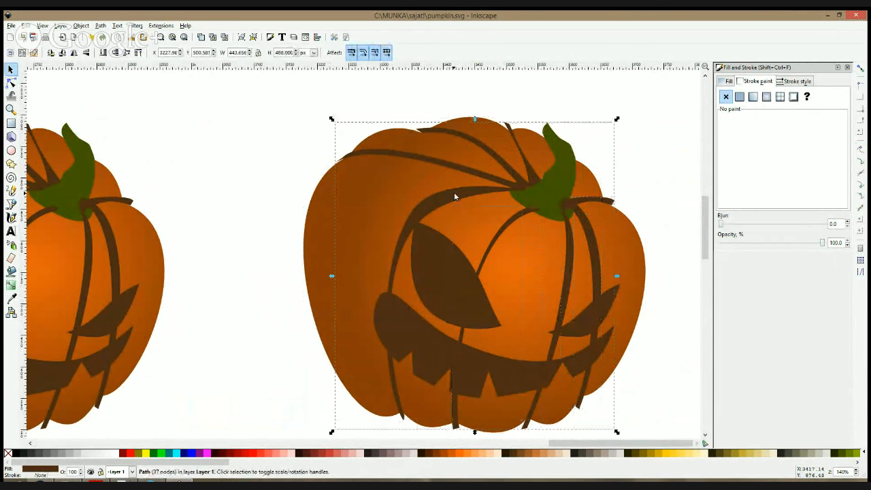
- Bring a duplicate of the copied pumpkin's body to the front and intersect it with the merged ribs to trim them to the outline
click(388, 177)
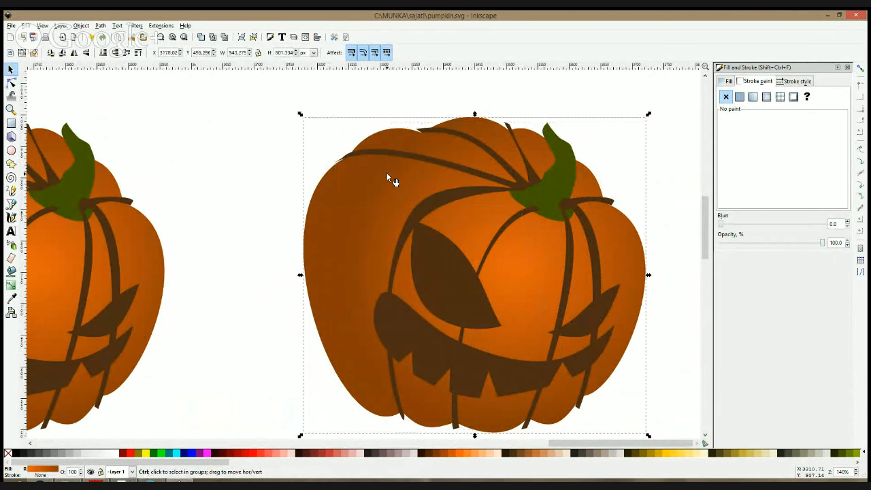
key(Home)
click(338, 159)
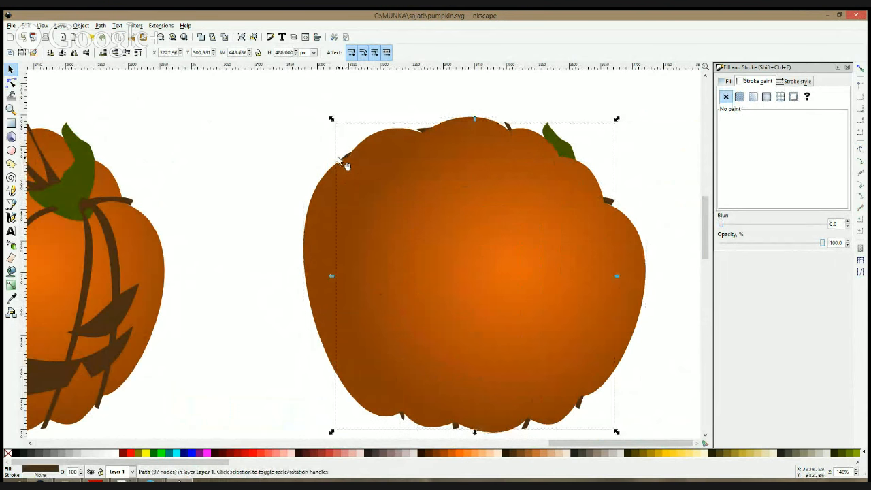
shift+click(346, 165)
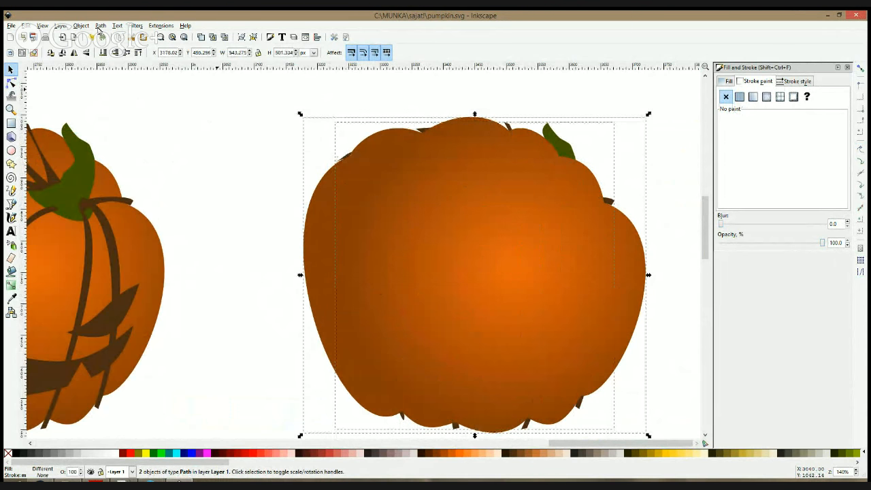
click(100, 26)
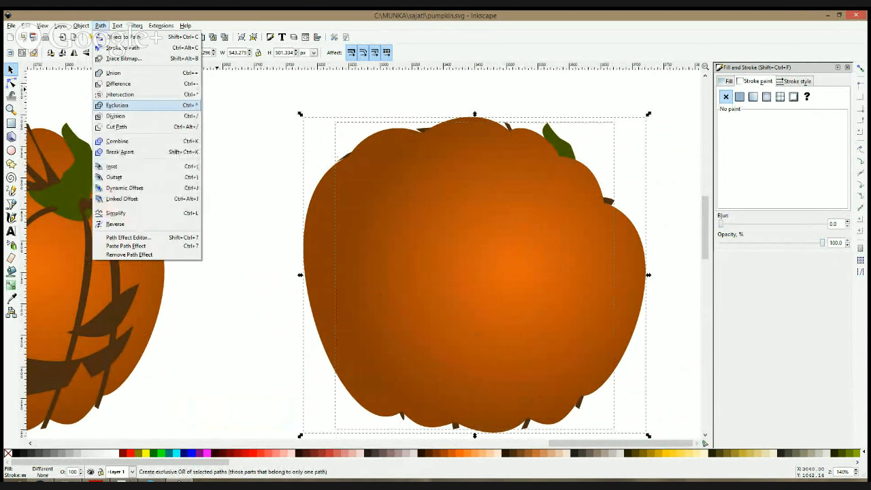
click(129, 103)
click(231, 149)
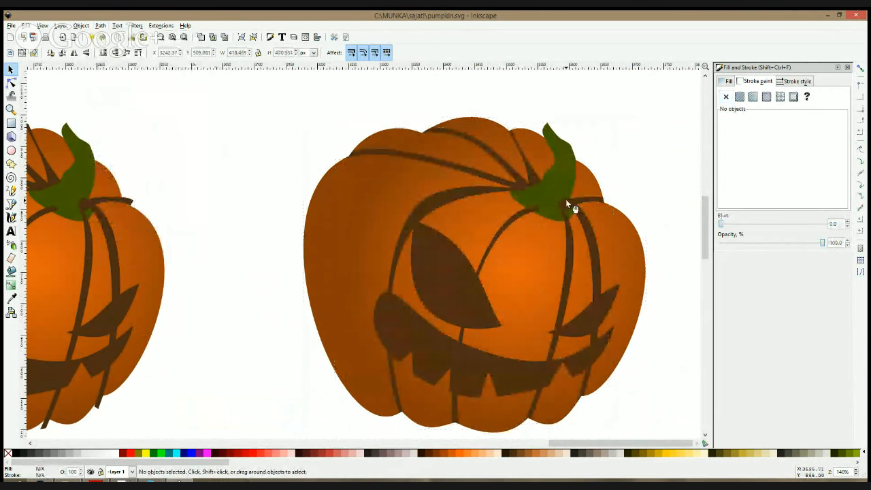
click(570, 176)
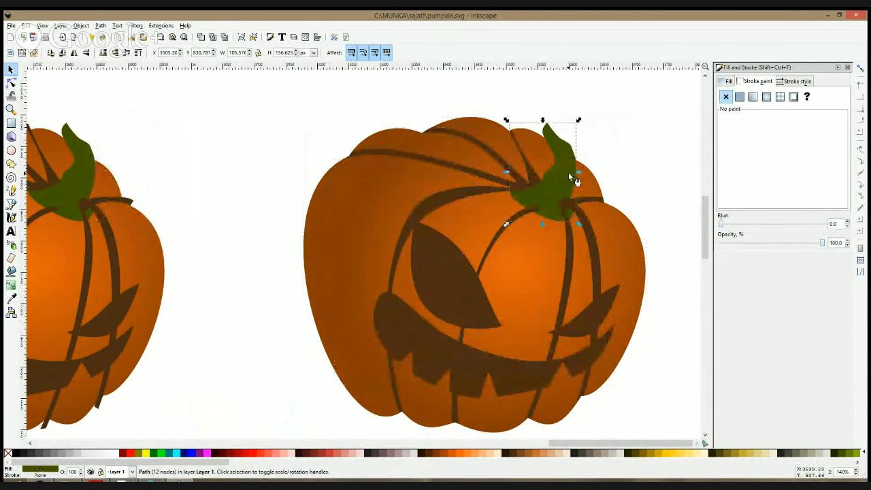
click(603, 152)
- Fill the trimmed ribs on the copied pumpkin with an orange-brown sampled from a pumpkin's shaded edge
ctrl+scroll(615, 229, down, 3)
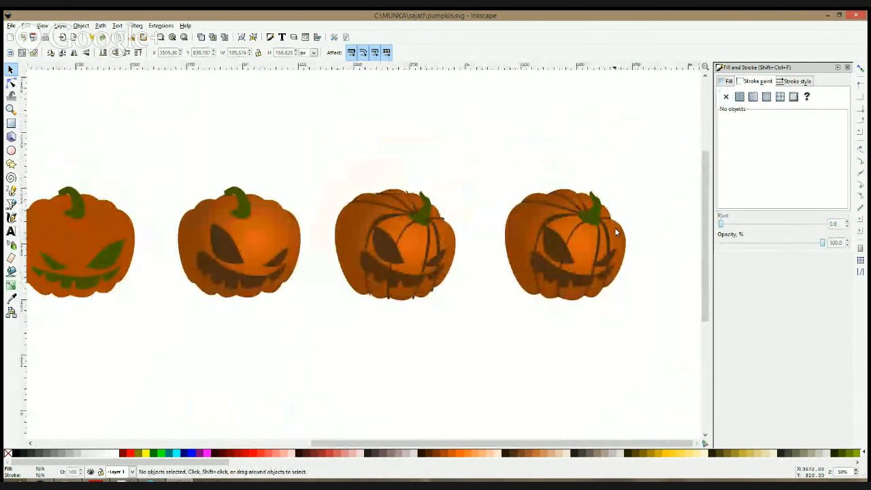
ctrl+scroll(644, 233, up, 2)
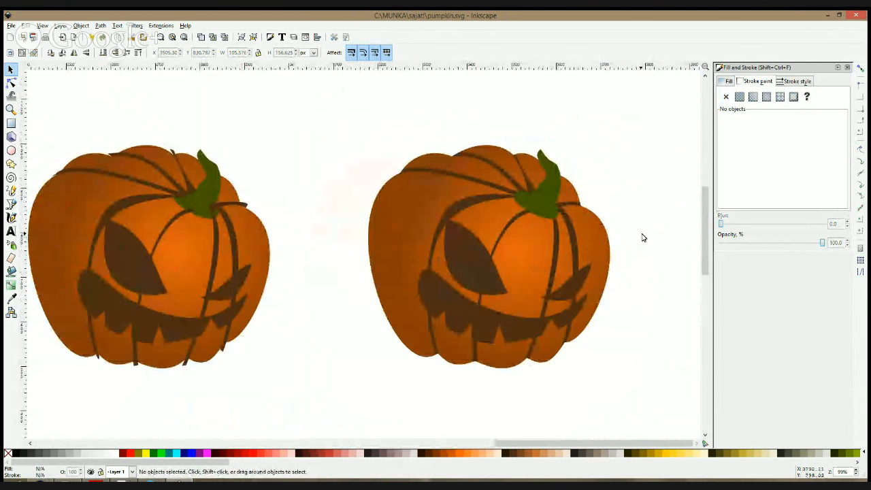
ctrl+scroll(642, 236, down, 1)
click(588, 226)
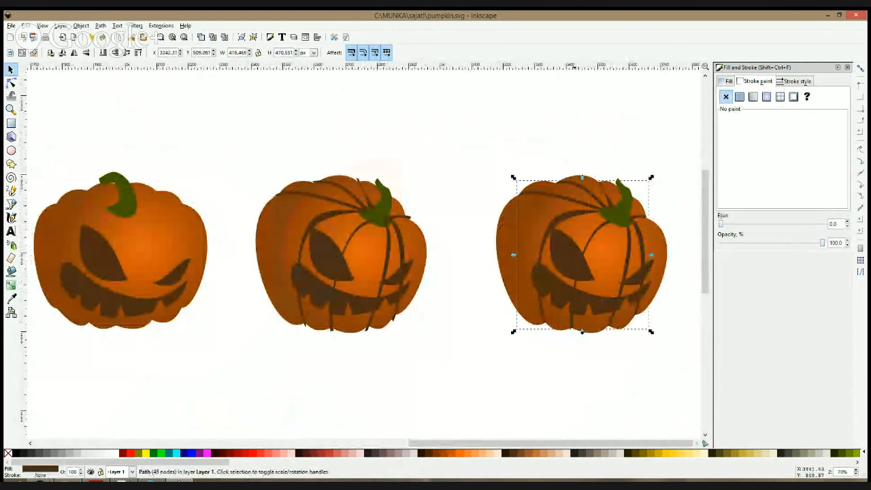
click(11, 299)
click(43, 264)
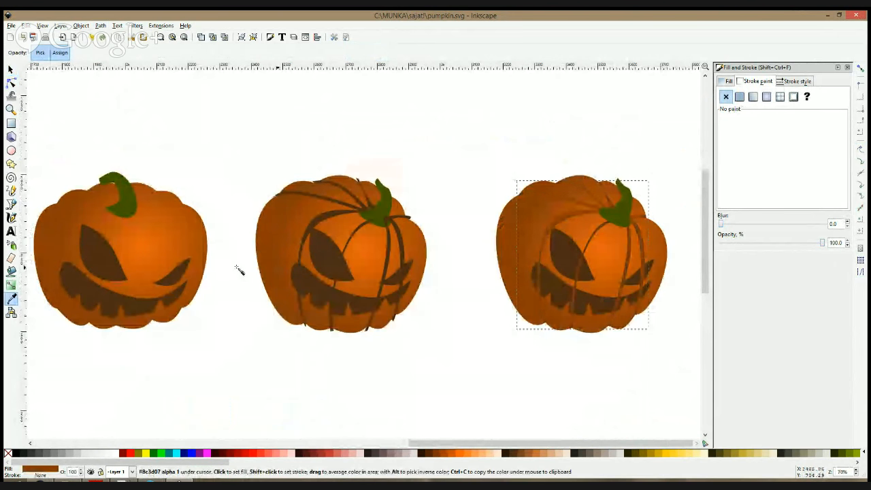
drag(668, 276, 557, 275)
key(space)
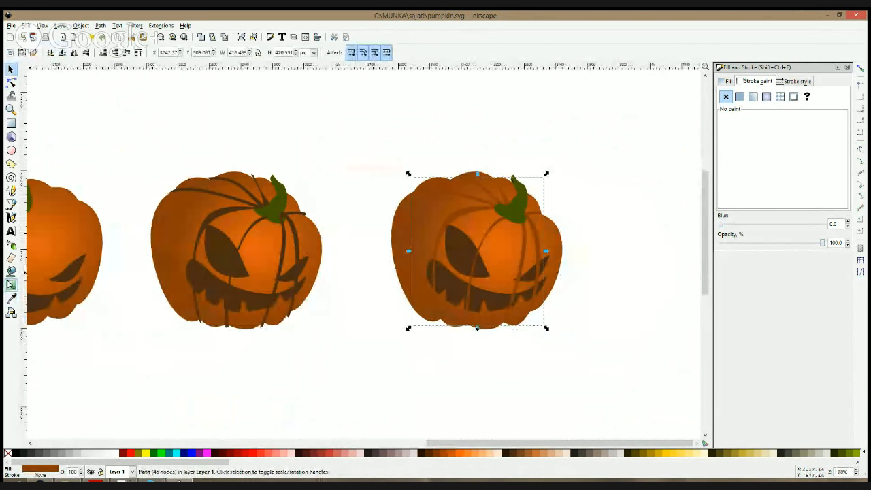
- Refill the ribs with a darker orange-brown sampled at the mouth's outer edge, lower them behind the eyes and mouth, and deselect
click(12, 299)
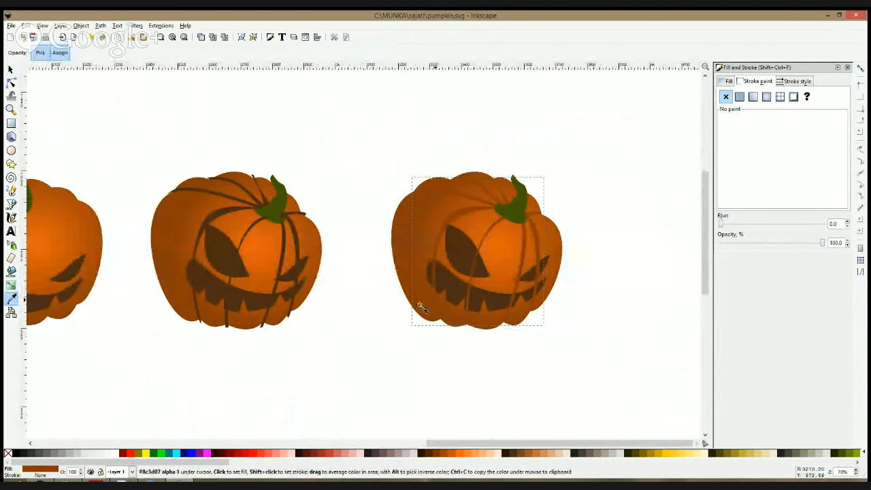
scroll(473, 288, up, 5)
scroll(386, 246, down, 5)
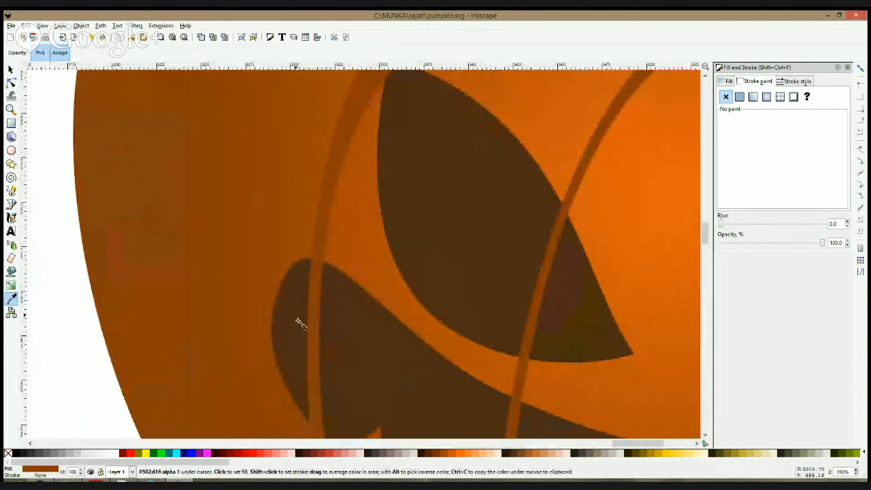
drag(285, 297, 283, 316)
key(space)
scroll(287, 316, down, 4)
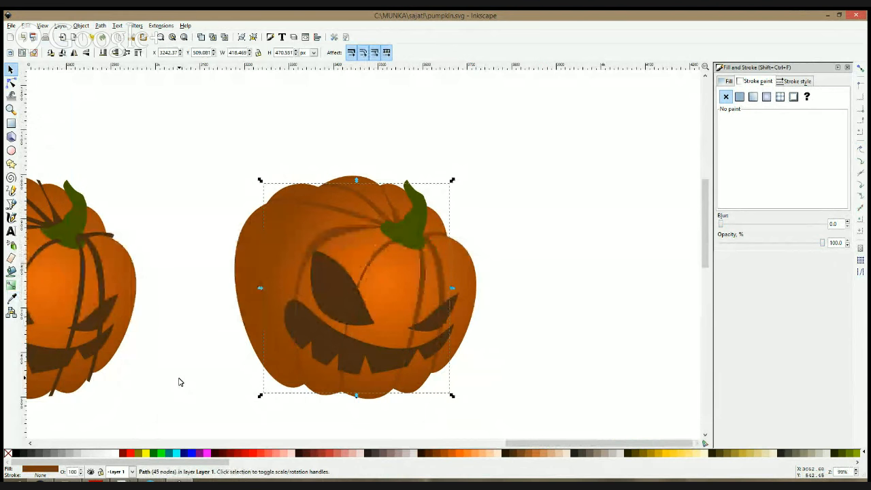
click(537, 247)
drag(567, 215, 628, 205)
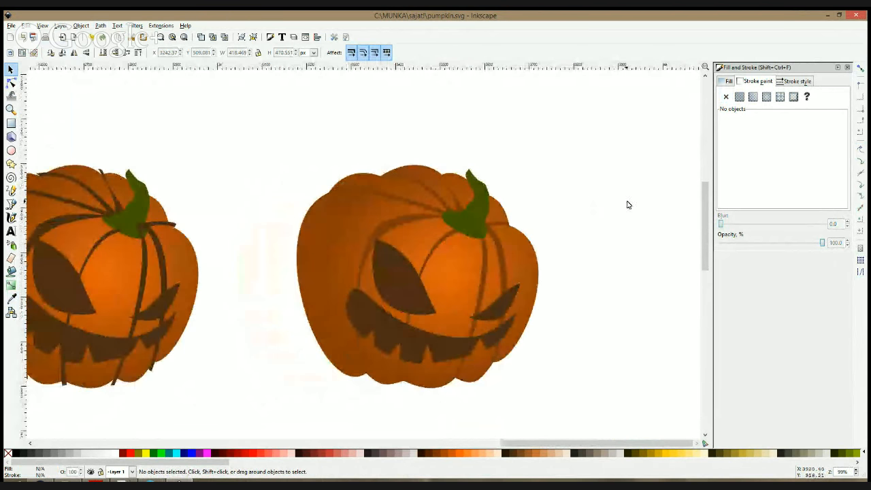
- Move the node between the middle top rib and the short rib nearest the stem, and add another node to round their junction
scroll(494, 232, up, 2)
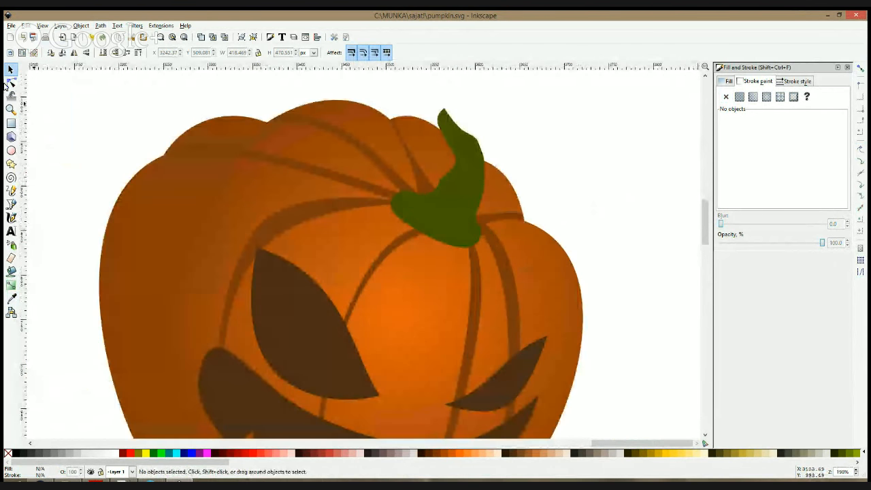
click(11, 83)
scroll(421, 148, up, 2)
click(420, 236)
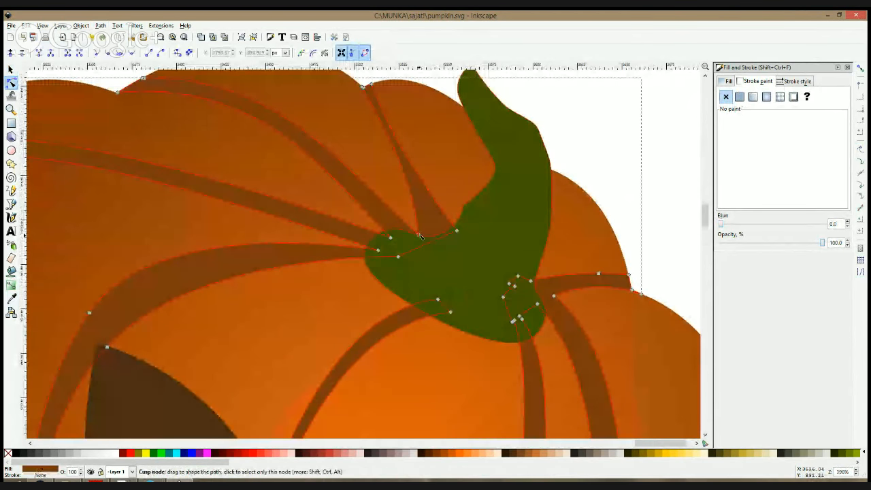
shift+click(409, 226)
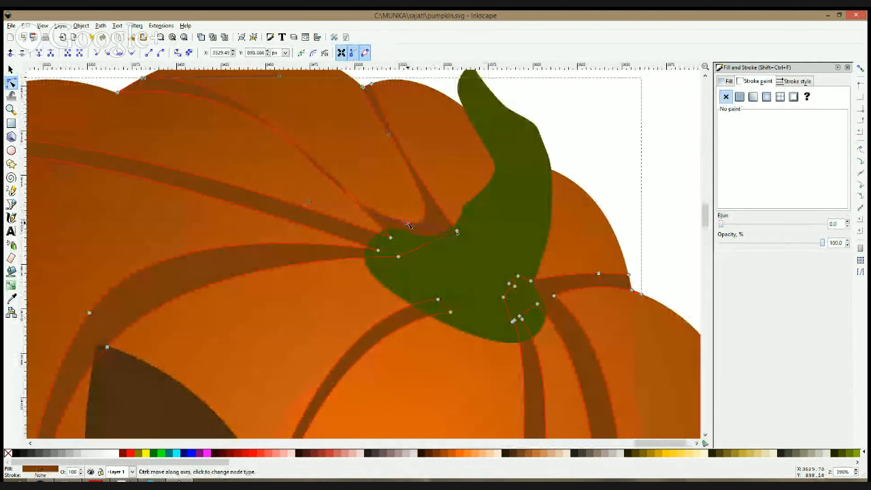
key(ctrl+z)
key(ctrl+z)
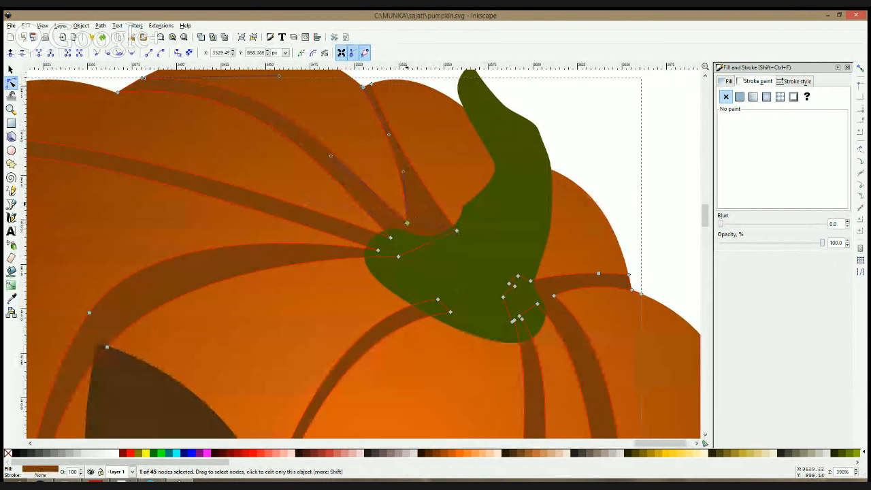
double_click(413, 206)
drag(414, 207, 423, 220)
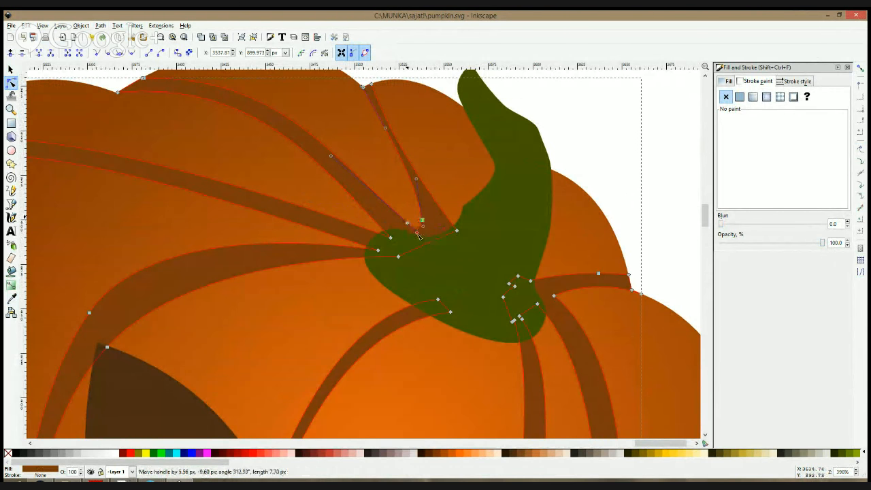
- Add nodes on the facing edges of the middle and long upper ribs and pull their meeting node out from the stem, rounding the junction
double_click(368, 214)
double_click(357, 226)
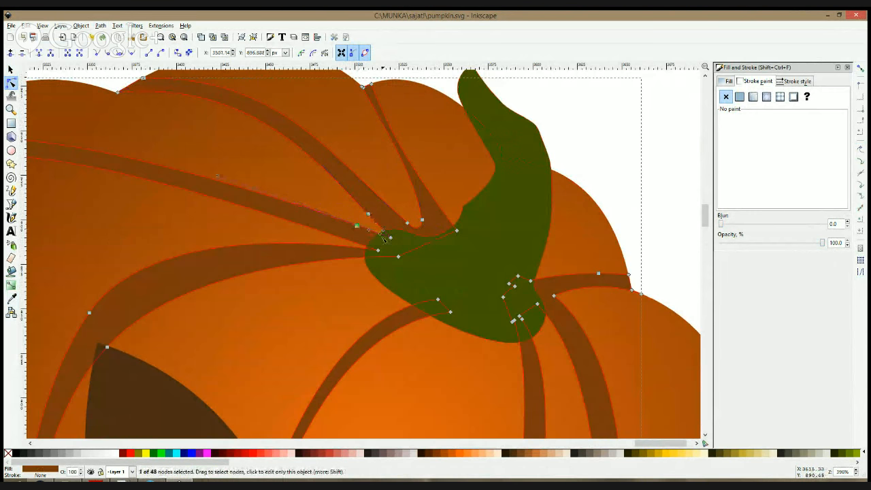
ctrl+click(391, 238)
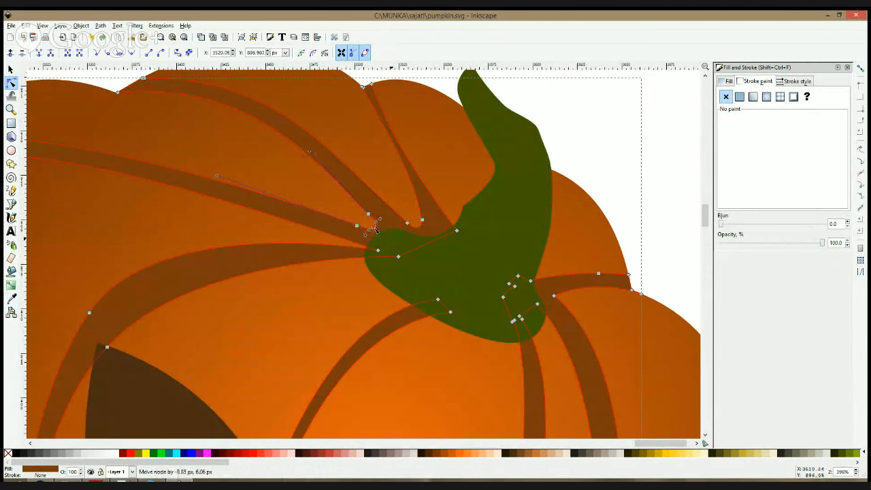
drag(376, 230, 368, 232)
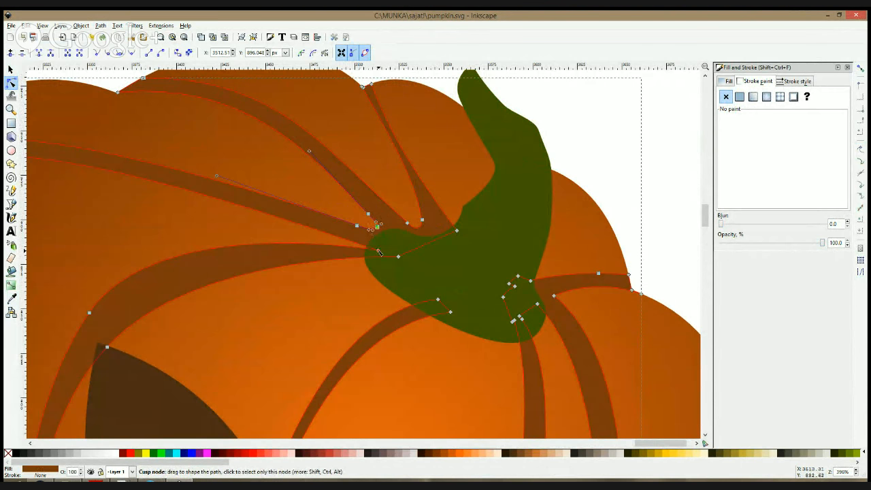
- Add nodes on the facing edges of the long upper rib and the rib curving above the large eye, and round their junction
click(379, 251)
double_click(327, 233)
click(321, 247)
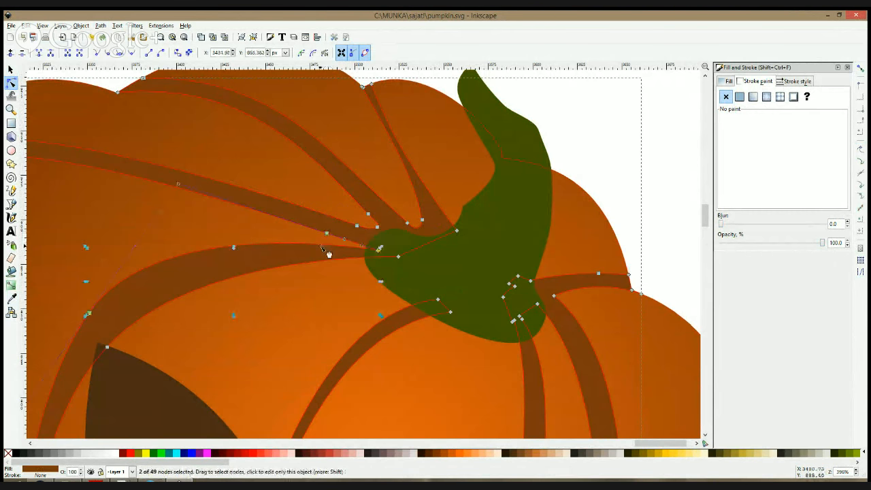
double_click(322, 245)
drag(349, 246, 345, 240)
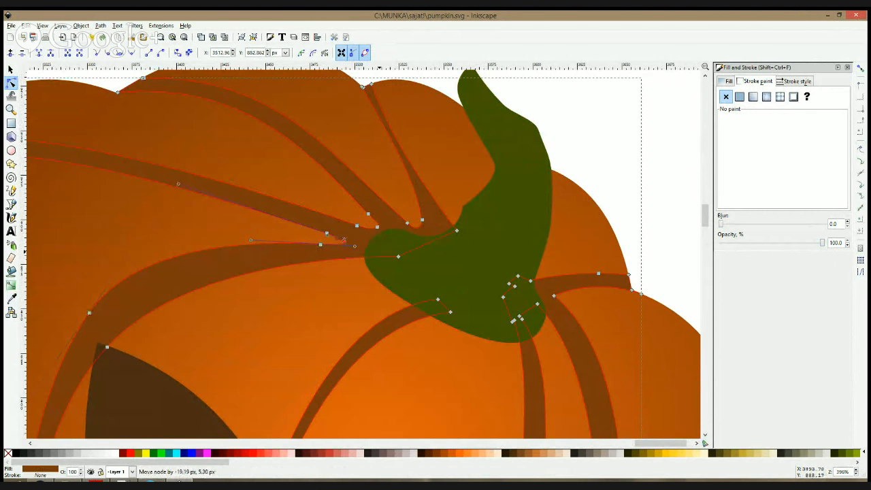
key(Delete)
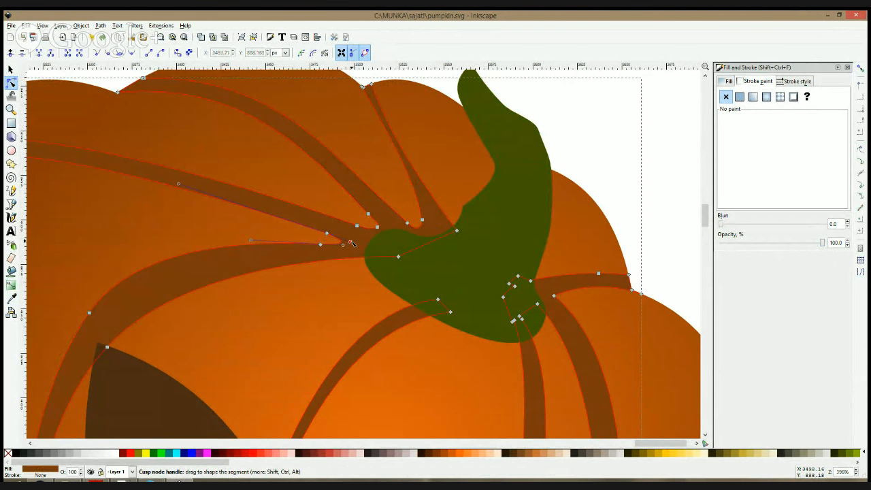
click(375, 289)
click(459, 262)
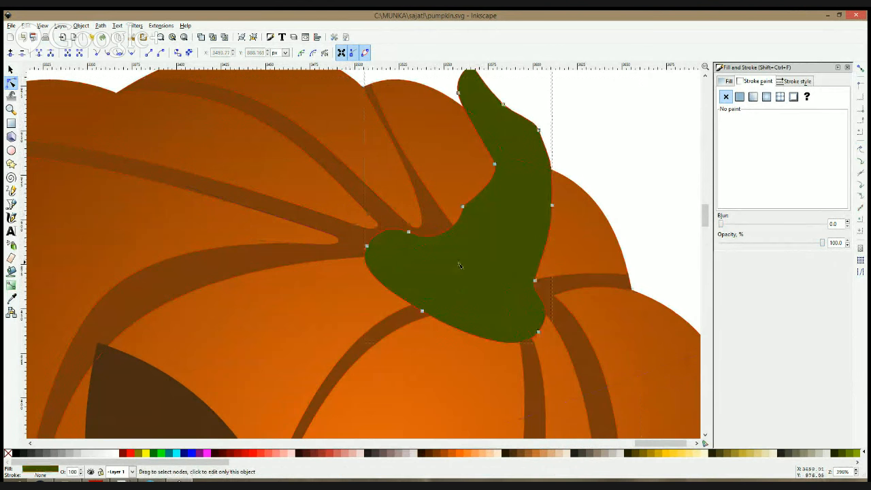
scroll(459, 262, down, 3)
click(524, 163)
drag(418, 248, 418, 105)
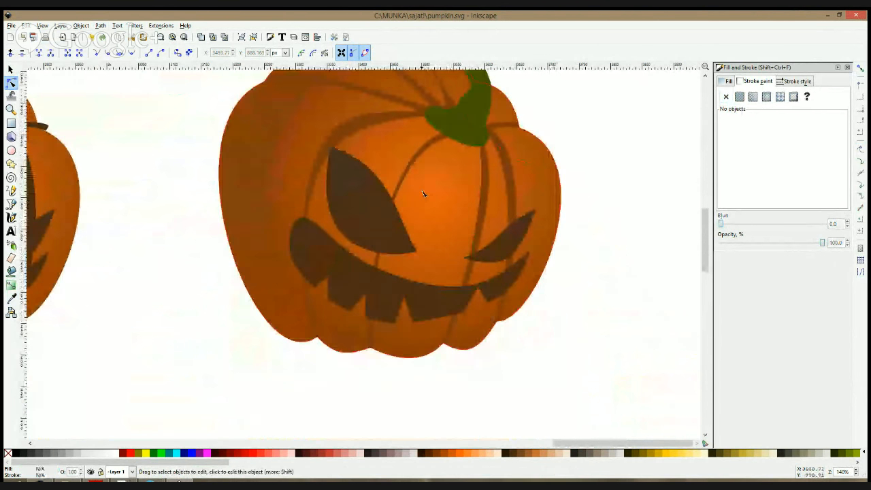
drag(419, 155, 384, 247)
scroll(388, 214, up, 3)
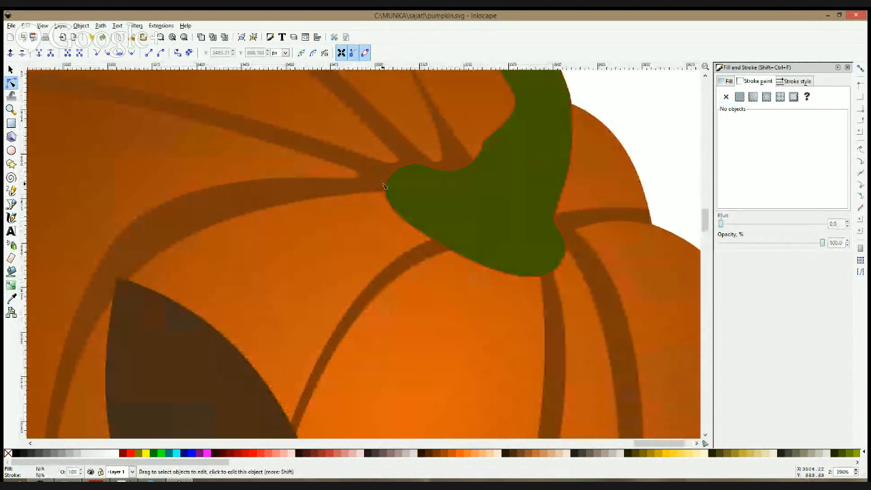
key(b)
click(362, 188)
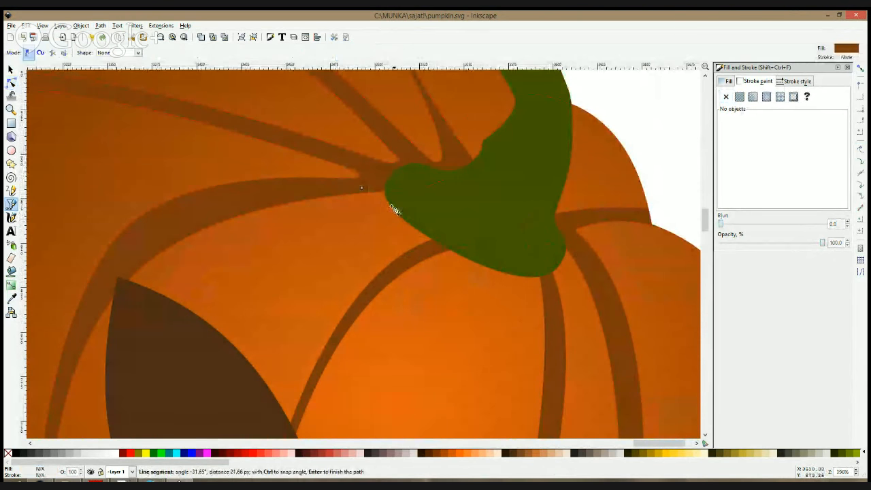
click(11, 70)
- Draw a closed angular patch bridging the rib above the large eye and the thin rib beneath the stem
click(11, 204)
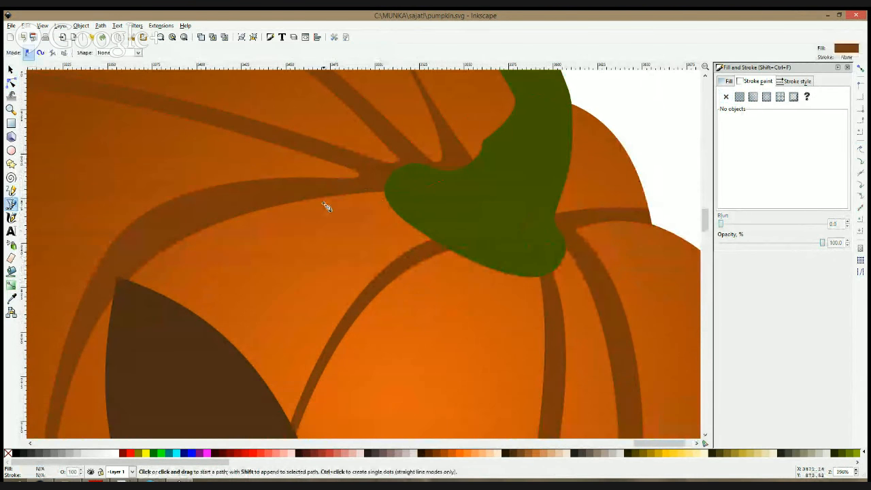
click(298, 197)
click(407, 268)
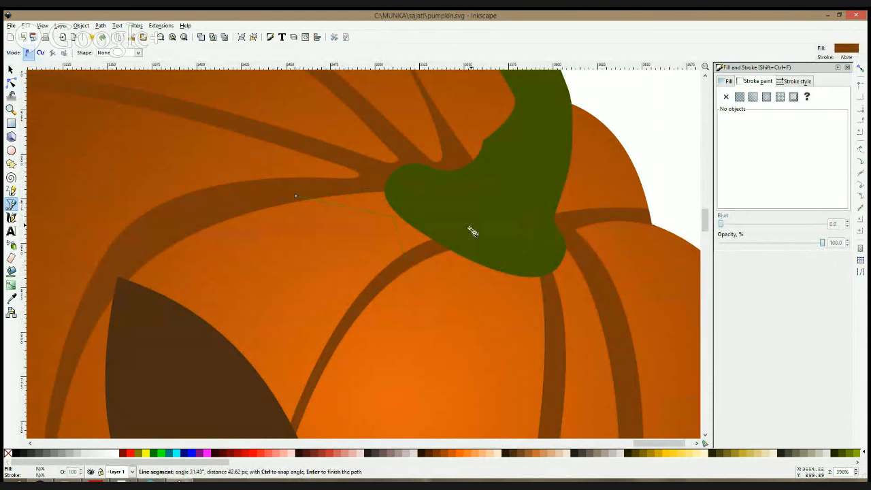
click(471, 225)
click(388, 178)
click(296, 196)
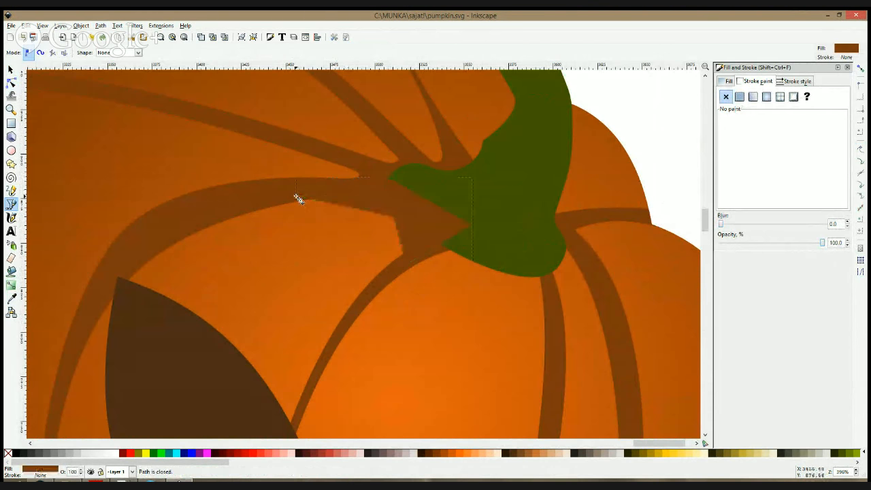
- Select the new patch together with the ribs and unite them into a single path
key(space)
shift+click(233, 202)
shift+click(374, 292)
shift+click(233, 209)
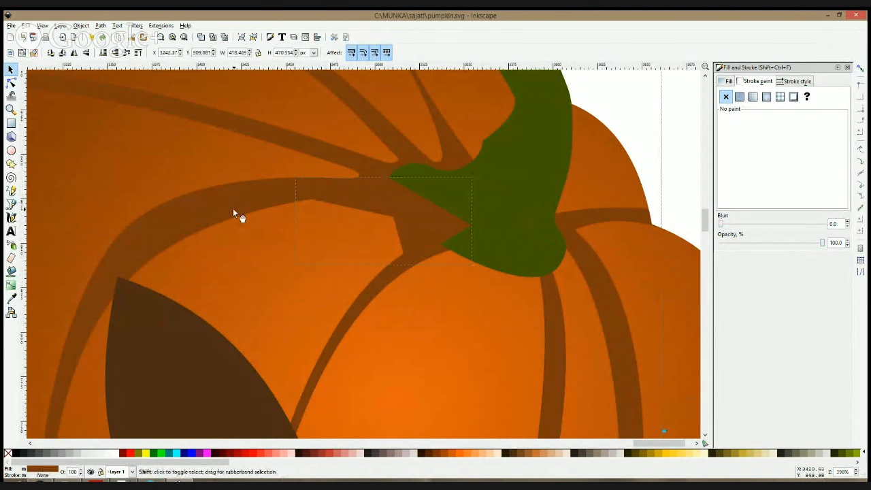
key(ctrl+plus)
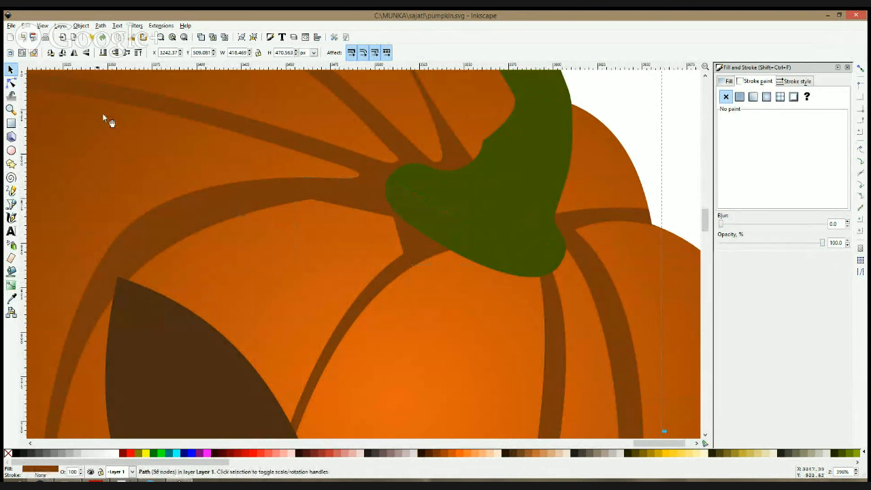
- Bend the straight edges of the united patch into smooth curves between the rib above the large eye and the thin rib beneath the stem
click(11, 82)
click(394, 218)
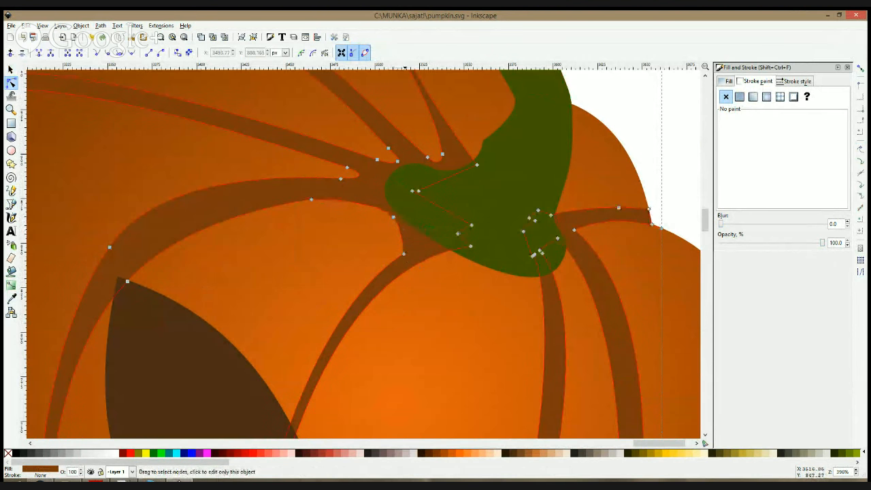
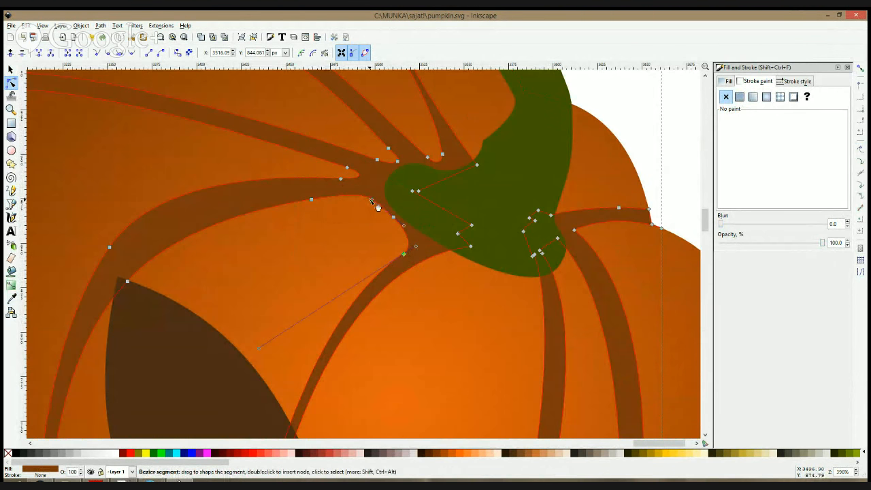
key(F1)
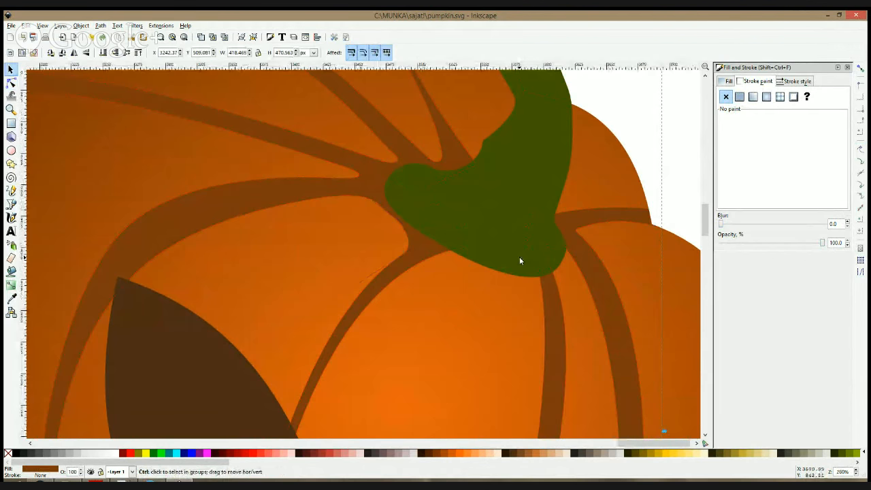
- Add a node on the concave inner edge of the stem and reshape its base into one smooth curve over the rib ends
scroll(520, 258, down, 3)
scroll(477, 226, up, 3)
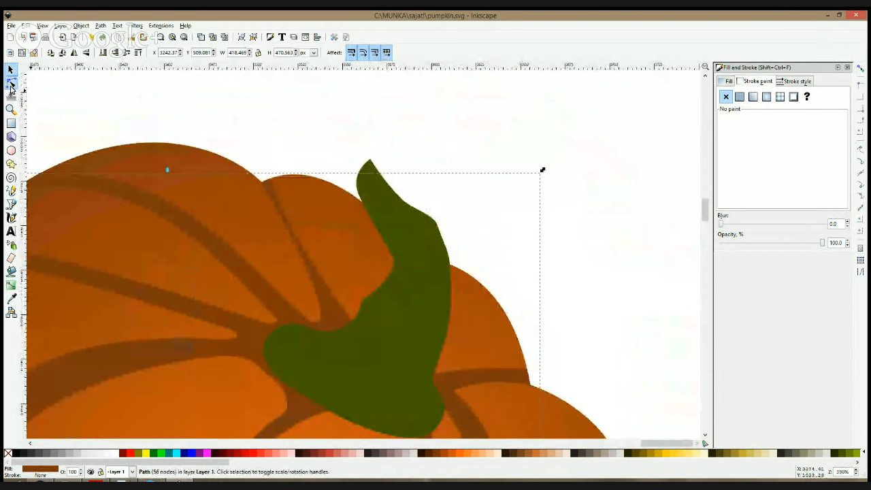
click(11, 82)
click(356, 288)
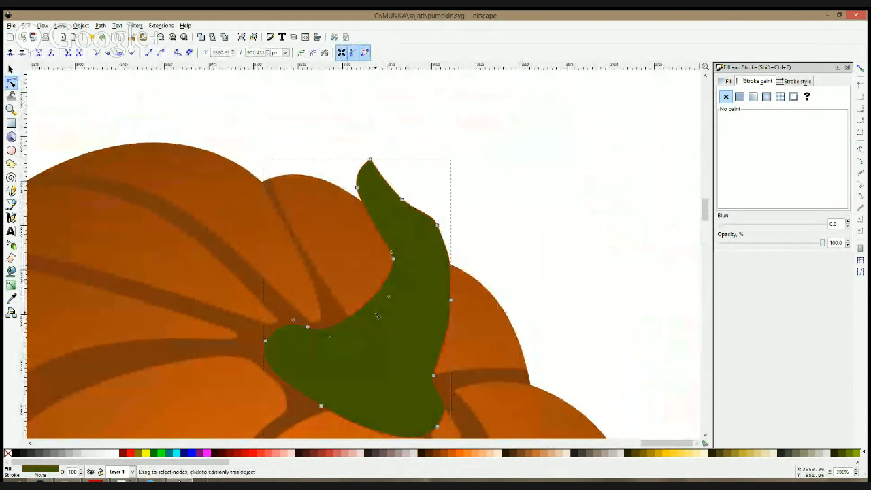
double_click(337, 324)
drag(336, 323, 274, 333)
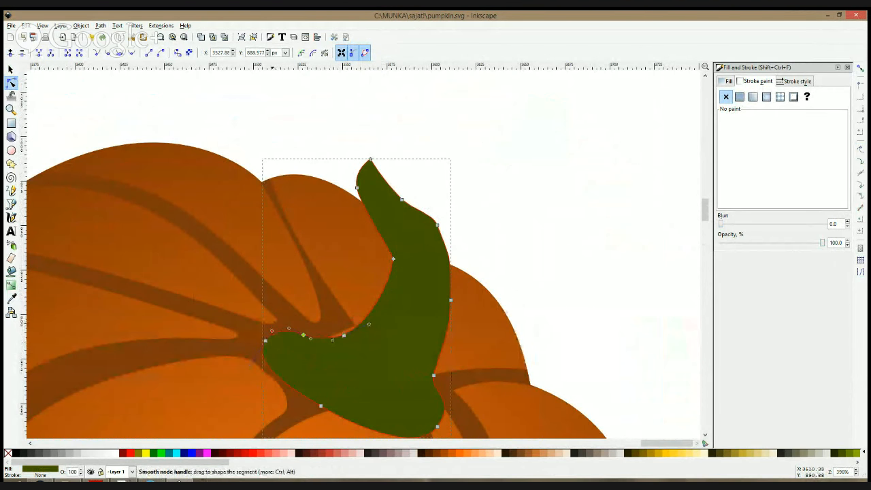
key(F1)
click(556, 312)
- Add a node on the ribs path where the short upper rib meets the stem and adjust its handle to curve that edge
scroll(562, 303, down, 4)
drag(568, 300, 536, 167)
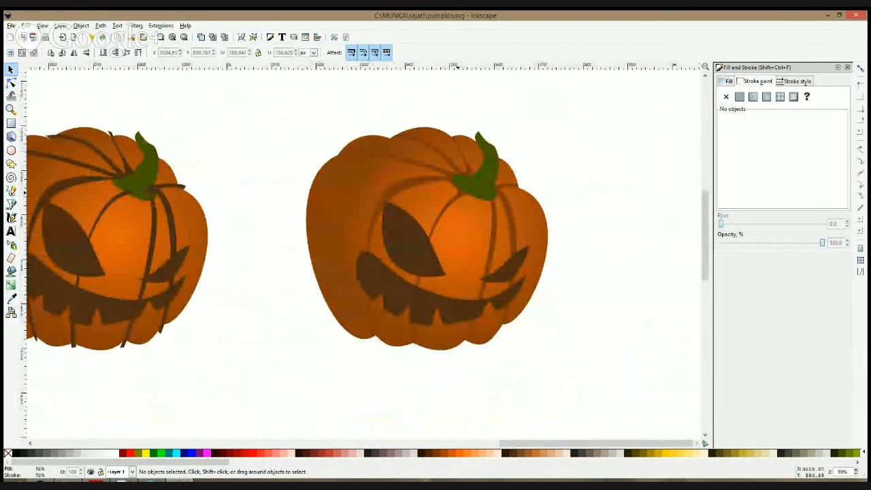
click(469, 193)
click(11, 82)
scroll(535, 145, up, 3)
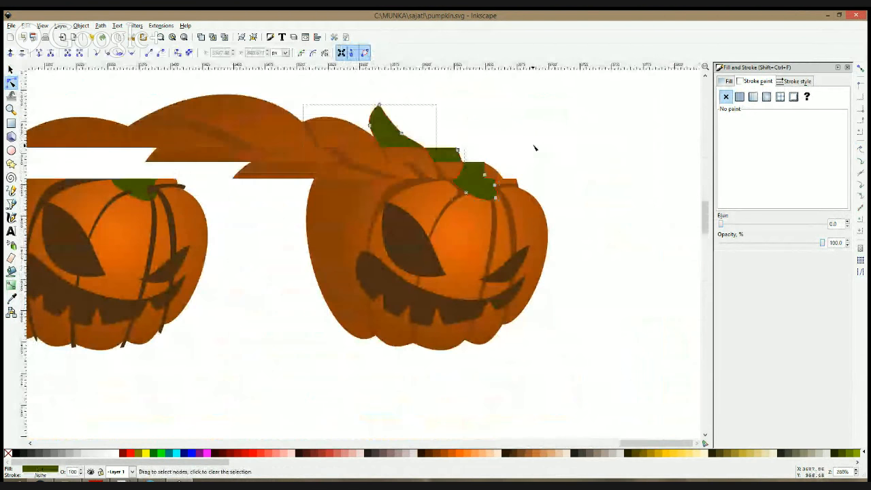
click(368, 226)
click(370, 227)
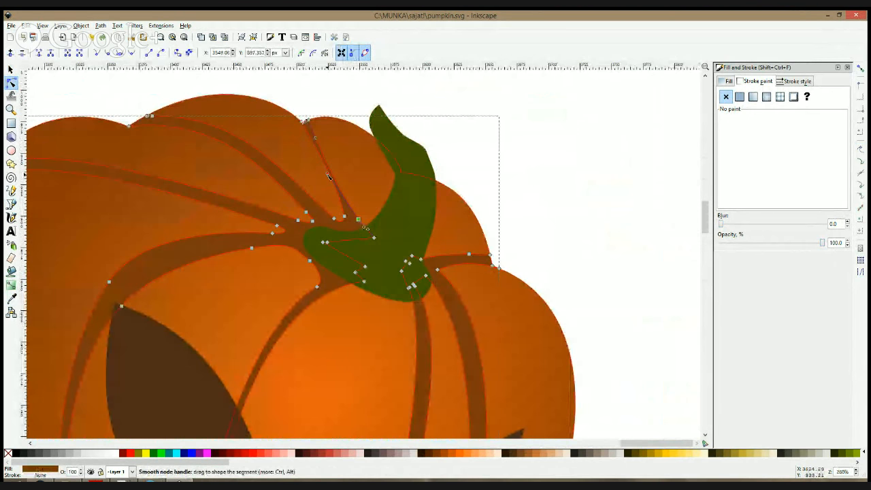
drag(328, 170, 333, 164)
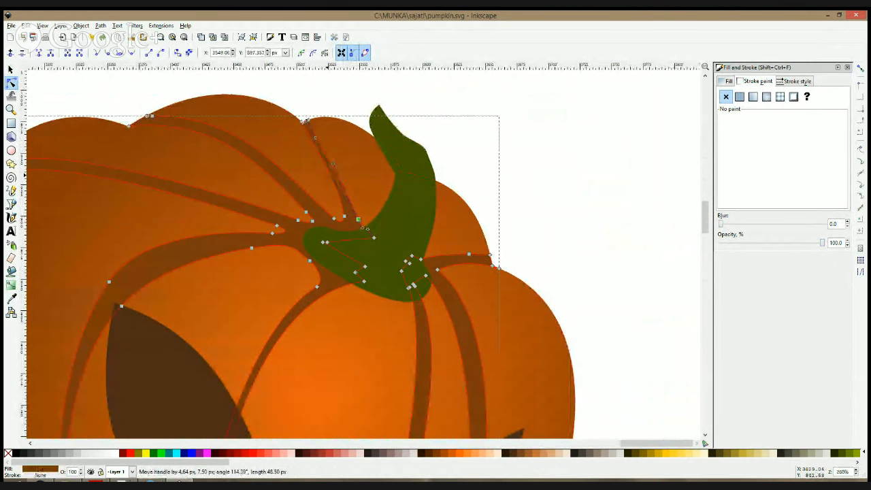
click(366, 53)
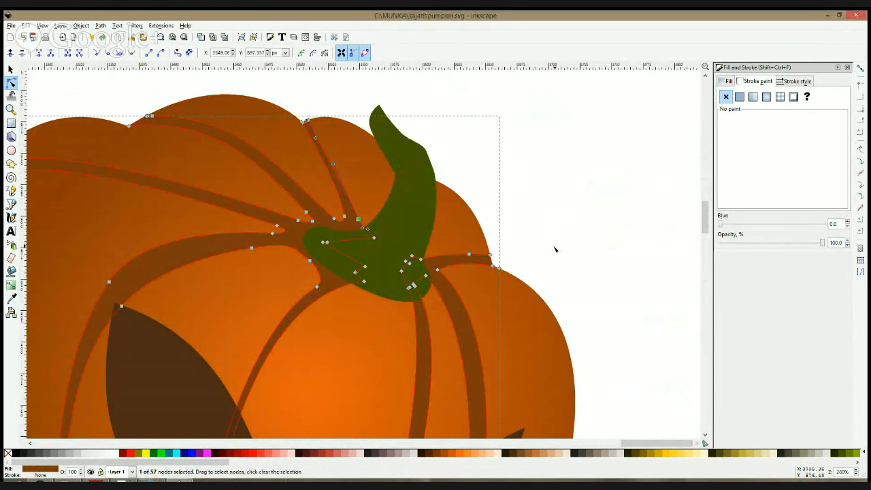
- Examine the smoothed rib junctions around the stem and compare the finished pumpkin with its earlier versions
scroll(685, 200, down, 1)
scroll(640, 204, down, 1)
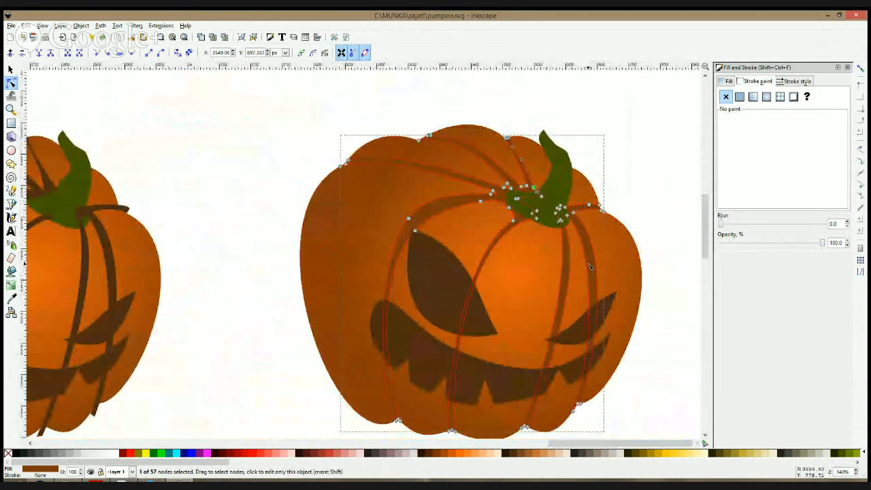
scroll(560, 220, up, 1)
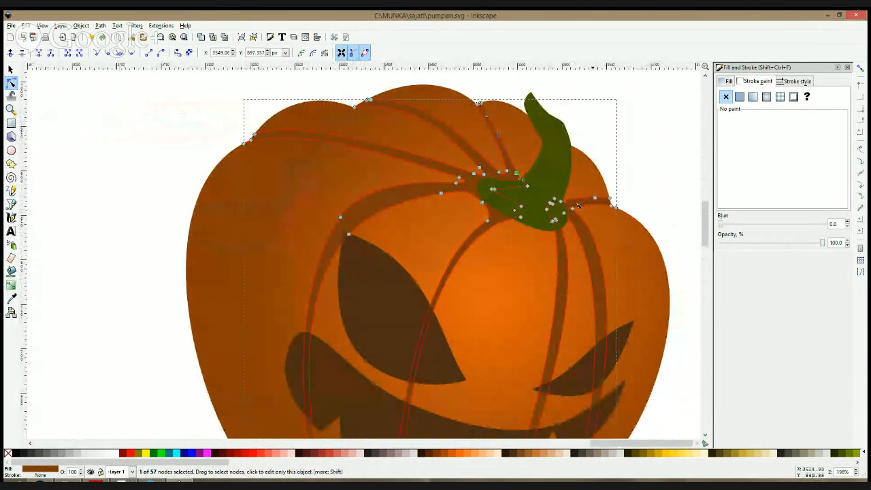
click(631, 151)
scroll(543, 196, up, 3)
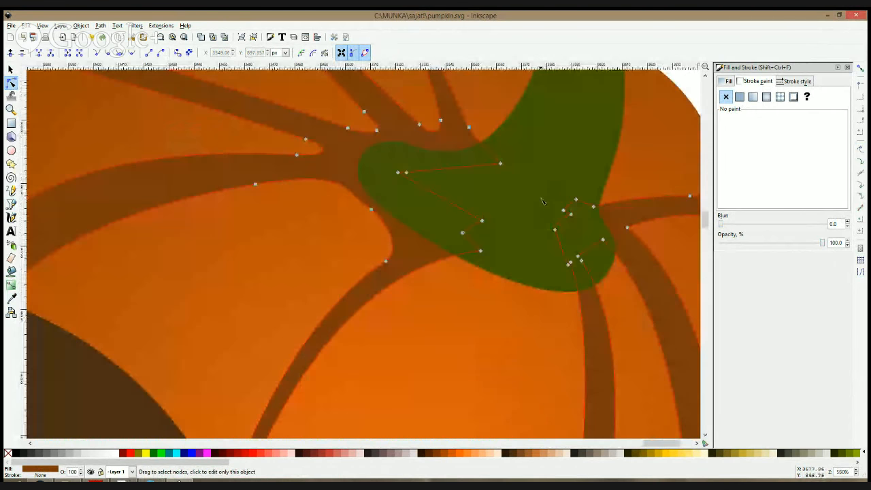
scroll(512, 220, down, 2)
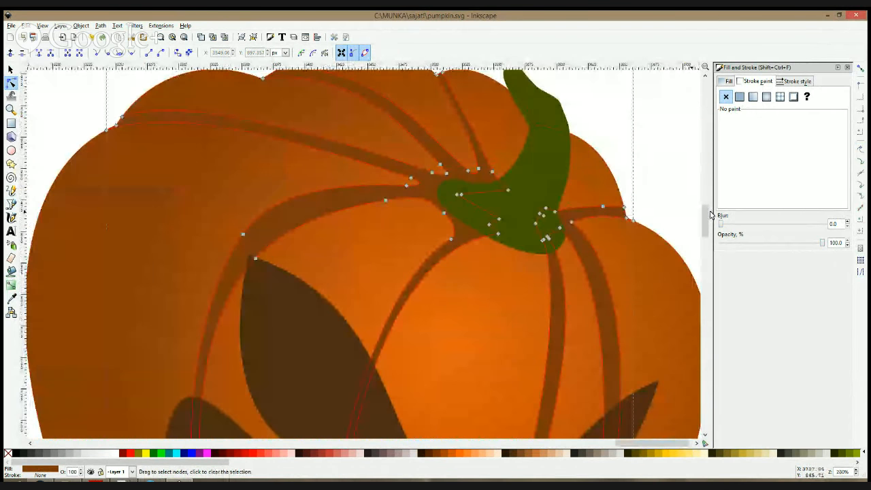
click(659, 185)
drag(581, 145, 482, 203)
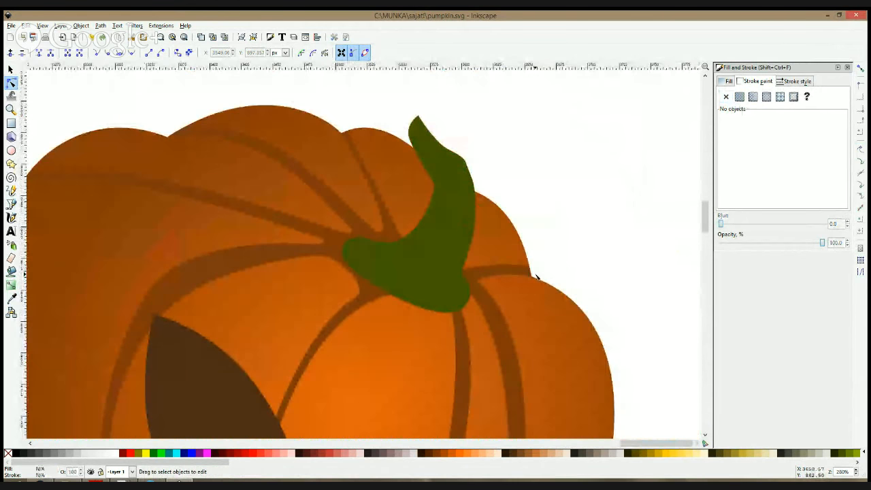
scroll(536, 276, down, 4)
key(s)
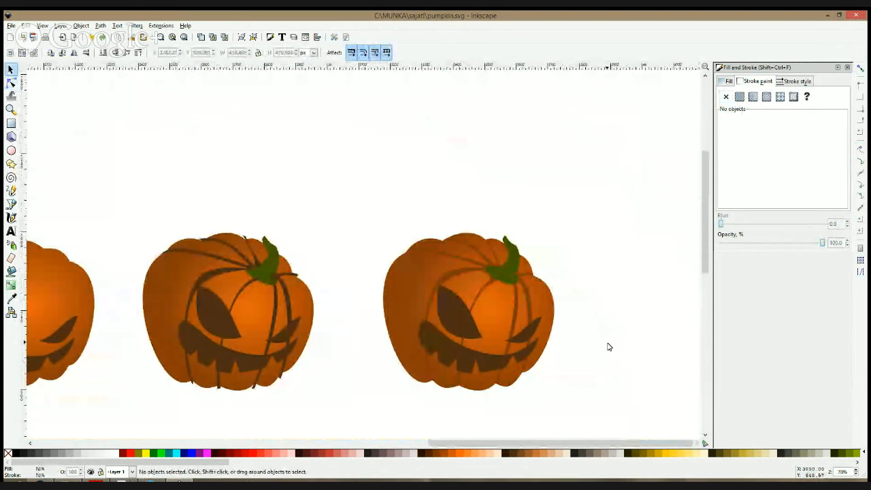
scroll(593, 360, down, 5)
scroll(590, 354, up, 6)
scroll(292, 321, down, 4)
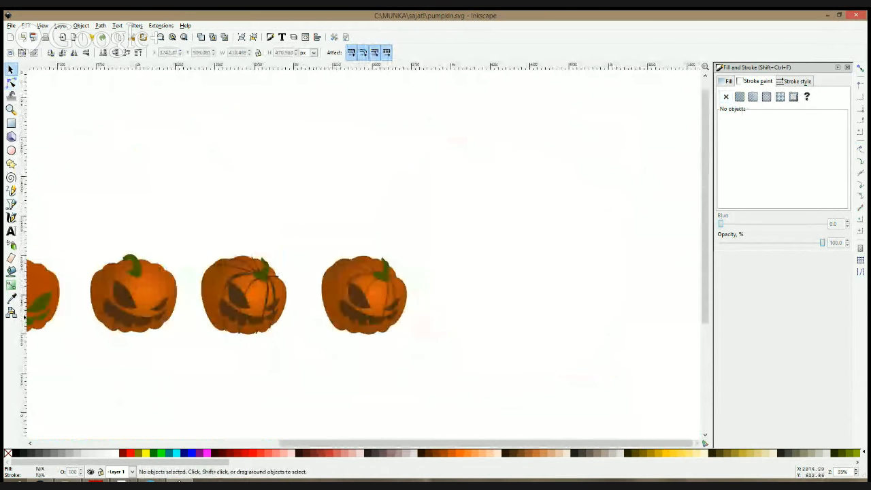
drag(143, 311, 460, 279)
drag(538, 332, 311, 315)
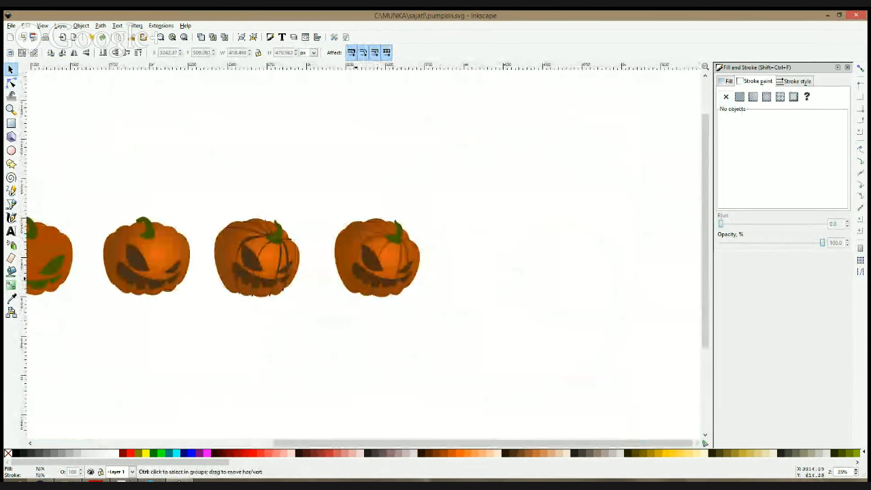
- Duplicate the large eye twice, filling one copy red and the other orange, and offset the orange copy diagonally up toward the stem
scroll(347, 278, up, 4)
click(475, 247)
drag(508, 259, 453, 290)
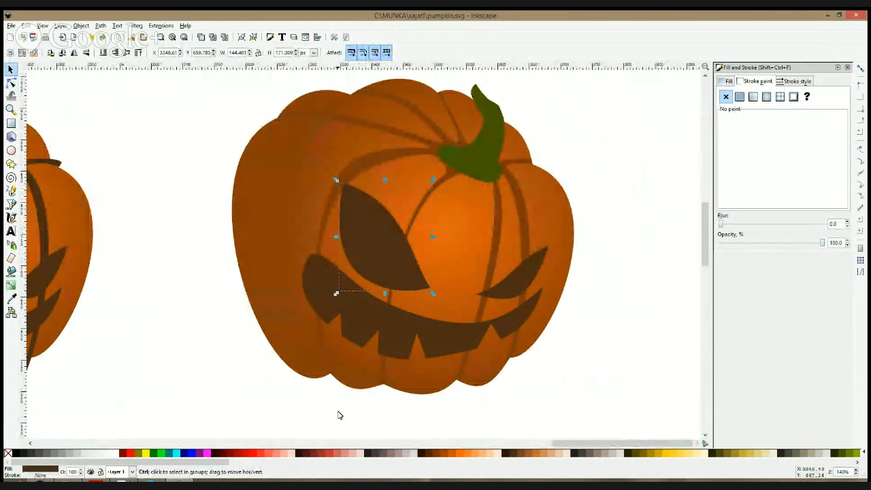
click(247, 454)
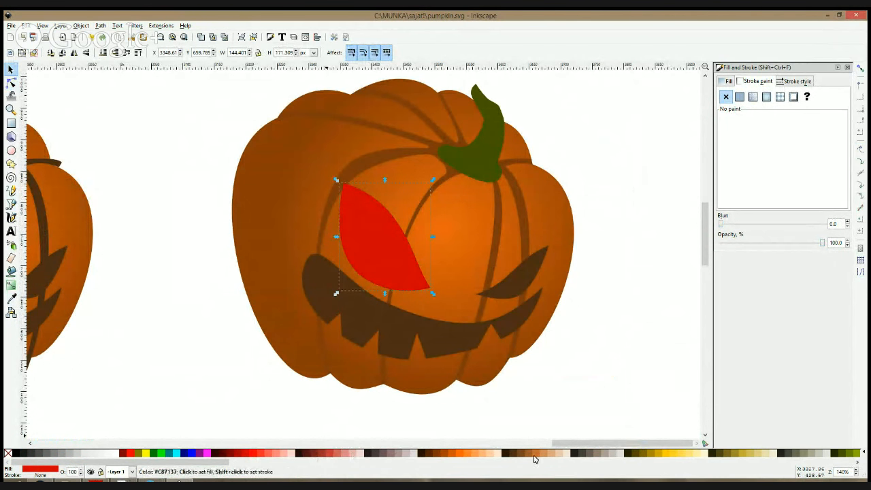
click(461, 453)
drag(387, 277, 402, 267)
- Reposition the orange copy's upper and inner corner nodes so it leaves a tapering red crescent along the large eye's outer and lower edge
click(11, 83)
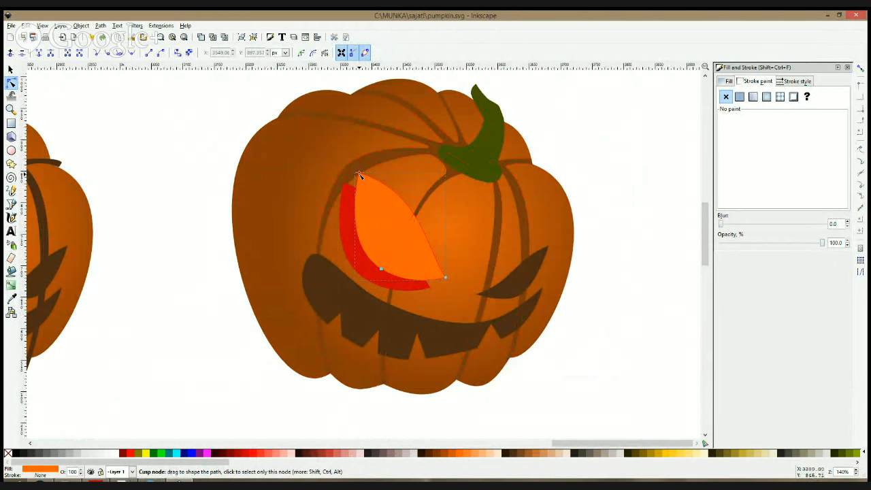
drag(360, 175, 345, 169)
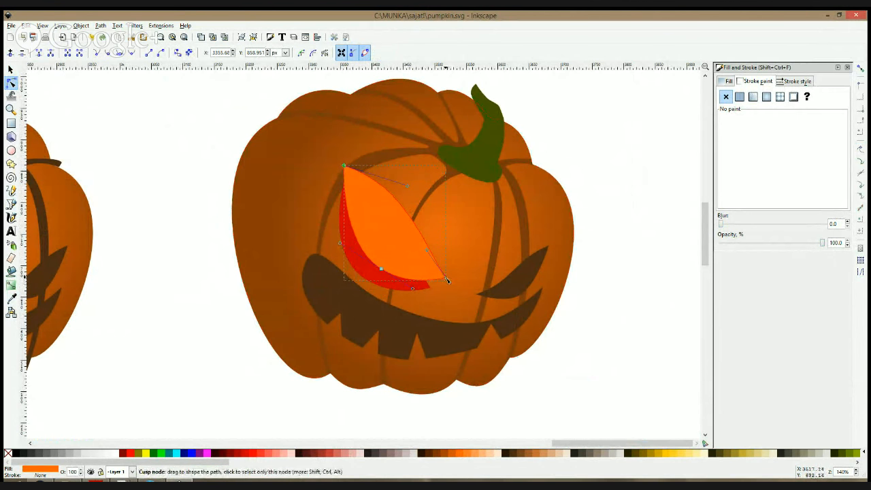
drag(446, 278, 454, 280)
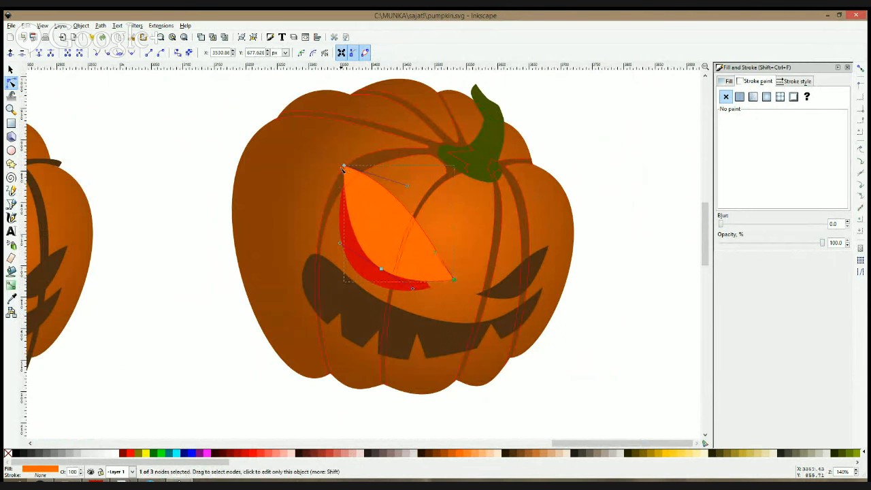
drag(344, 166, 355, 173)
- Subtract the orange copy from the red eye shape to leave a red crescent over the large dark eye
key(F1)
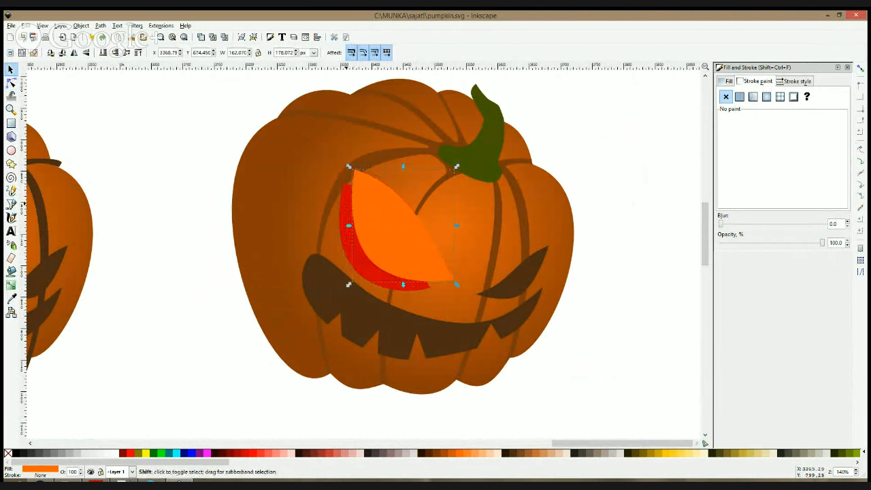
shift+click(347, 205)
key(ctrl+minus)
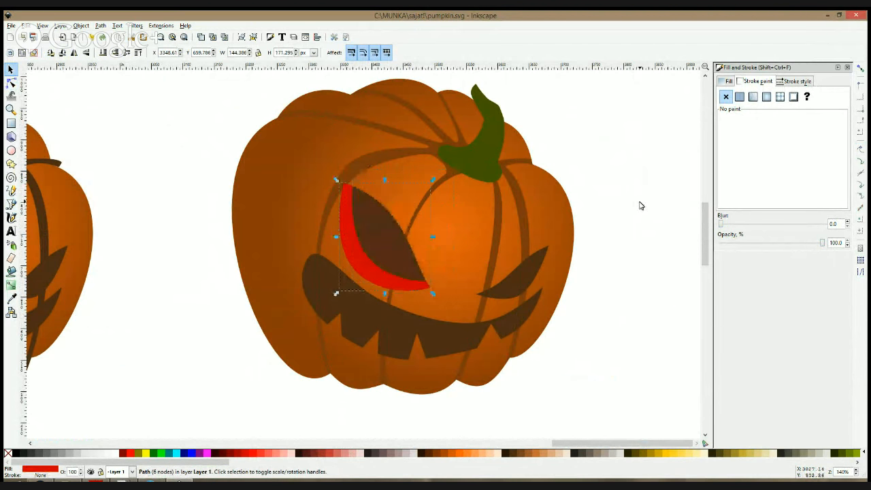
click(622, 243)
- Duplicate the small eye twice, filling one copy bright red and the other dull red, and offset the dull red copy upward and inward
scroll(456, 276, up, 1)
click(531, 289)
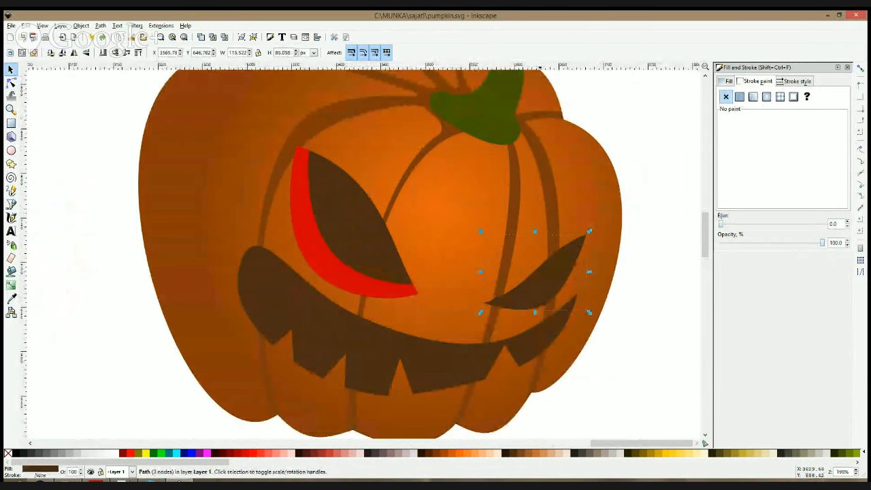
click(132, 454)
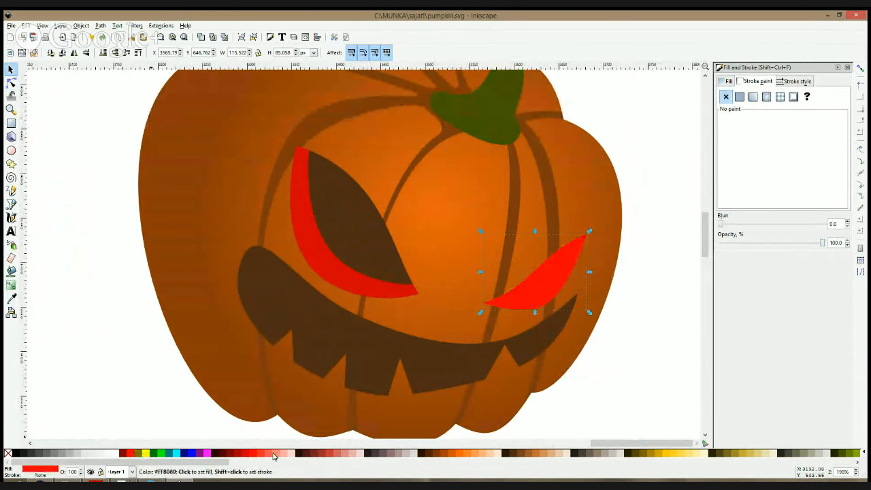
click(328, 453)
mouse_move(535, 284)
mouse_down()
mouse_move(538, 262)
mouse_move(530, 266)
mouse_up()
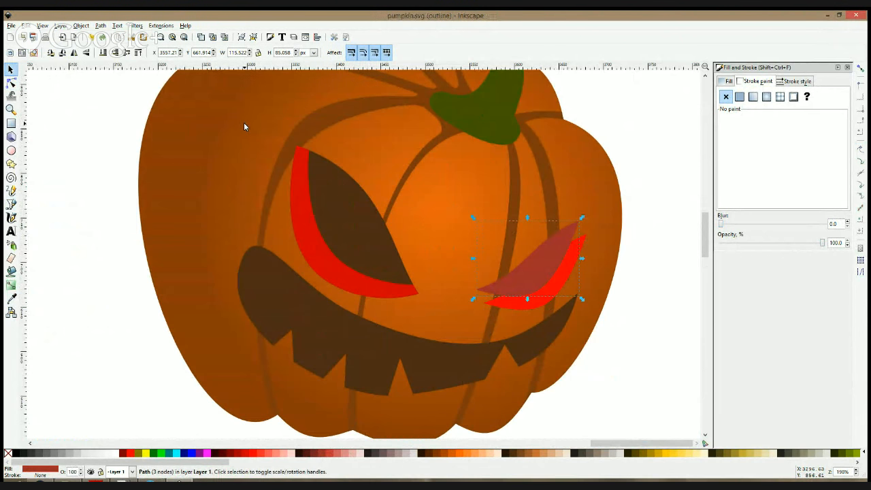
- In outline view, nudge the dull red copy of the small eye and adjust its outer corner and lower node to shape the crescent
key(ctrl+KP_5)
drag(537, 289, 533, 290)
click(11, 83)
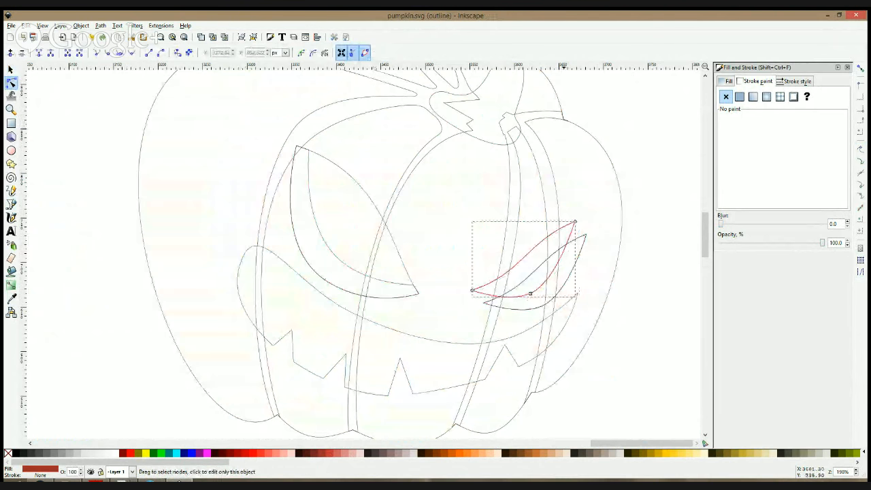
drag(576, 224, 583, 222)
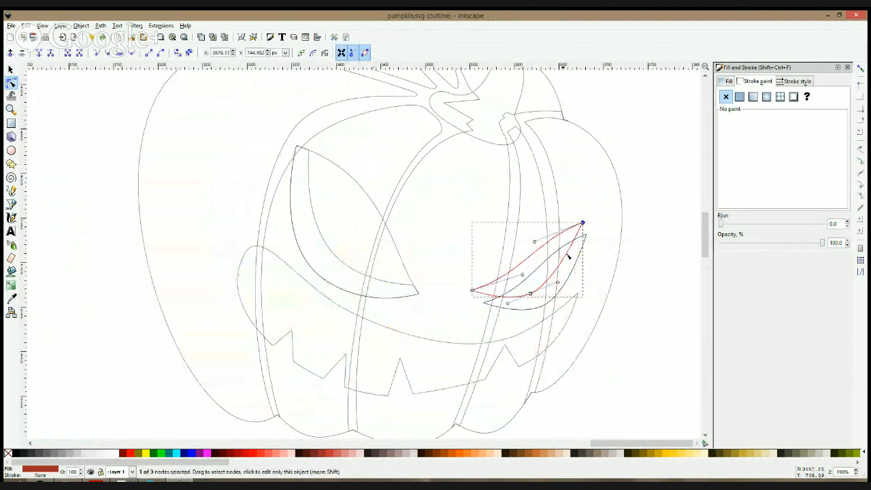
drag(532, 296, 533, 294)
key(s)
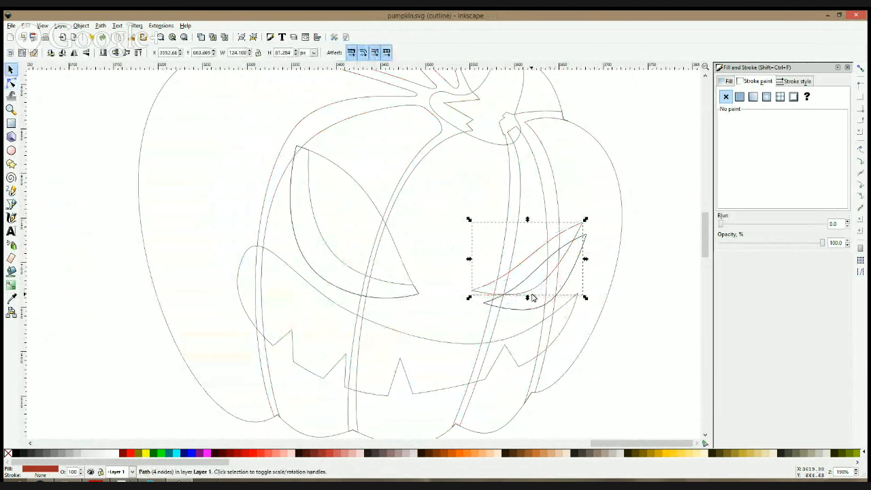
- Return to normal view and subtract the dull red copy from the bright red one, leaving a crescent on the small eye
key(ctrl+KP_5)
shift+click(539, 299)
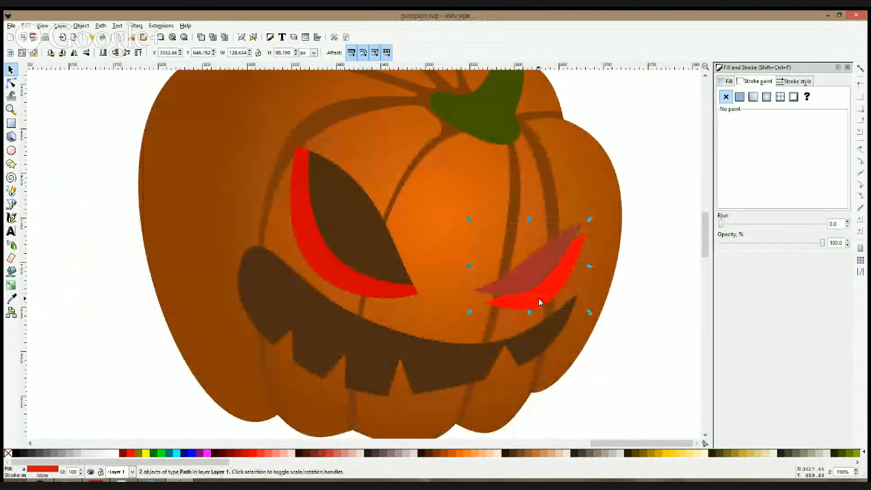
key(ctrl+minus)
scroll(538, 299, down, 3)
click(539, 300)
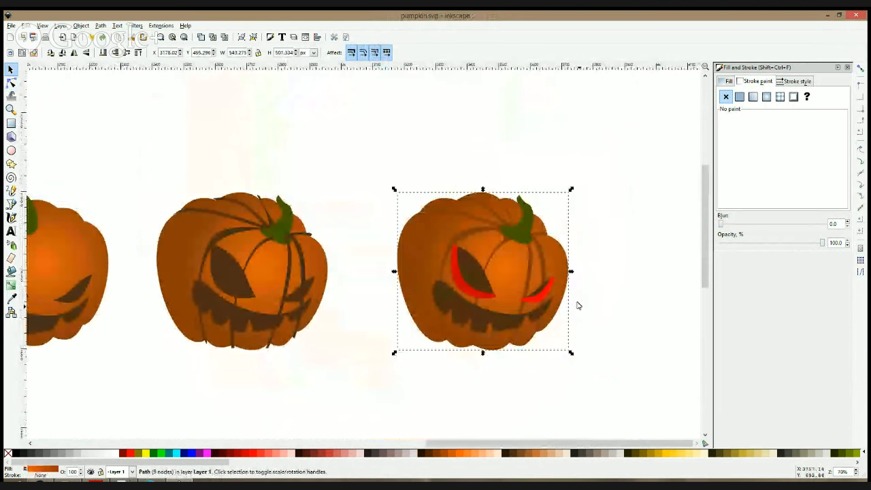
- Select both red eye crescents, try several orange and brown fills, and settle on light orange
scroll(514, 330, up, 2)
click(515, 331)
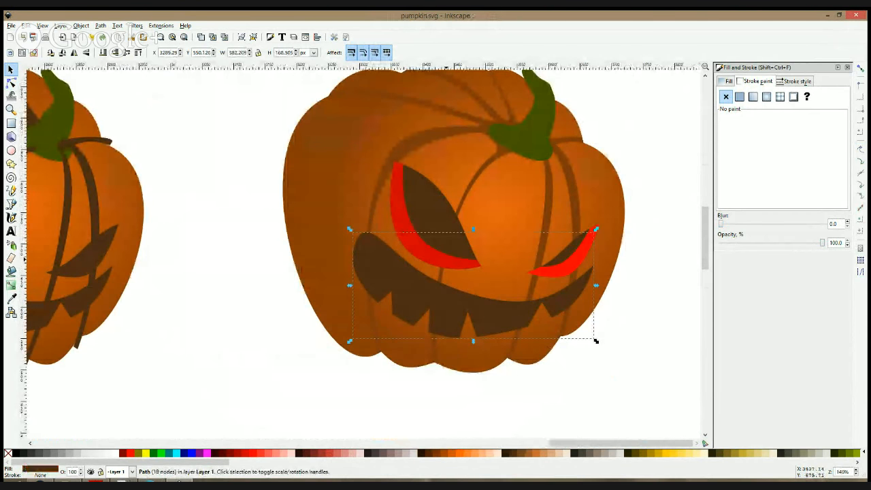
click(458, 263)
shift+click(565, 271)
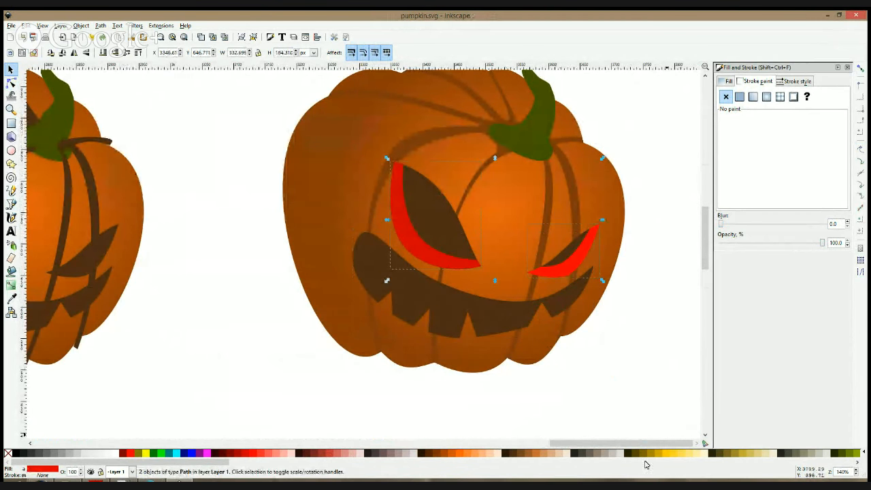
click(452, 454)
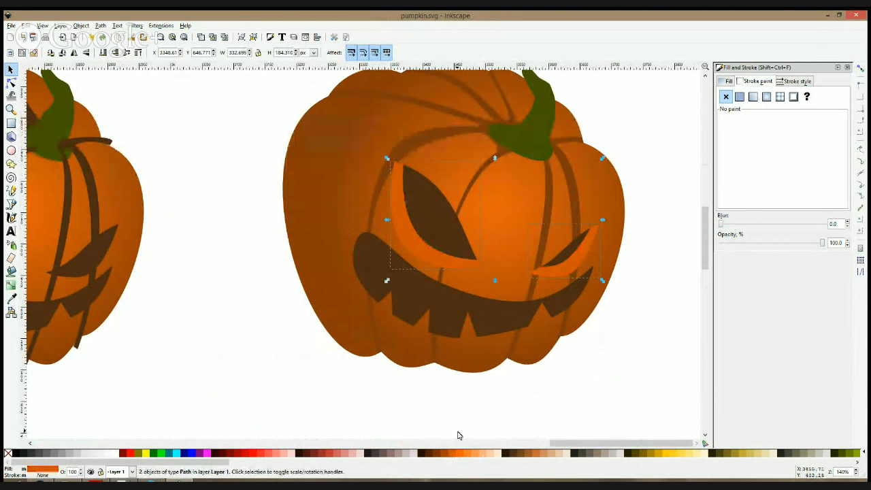
click(446, 454)
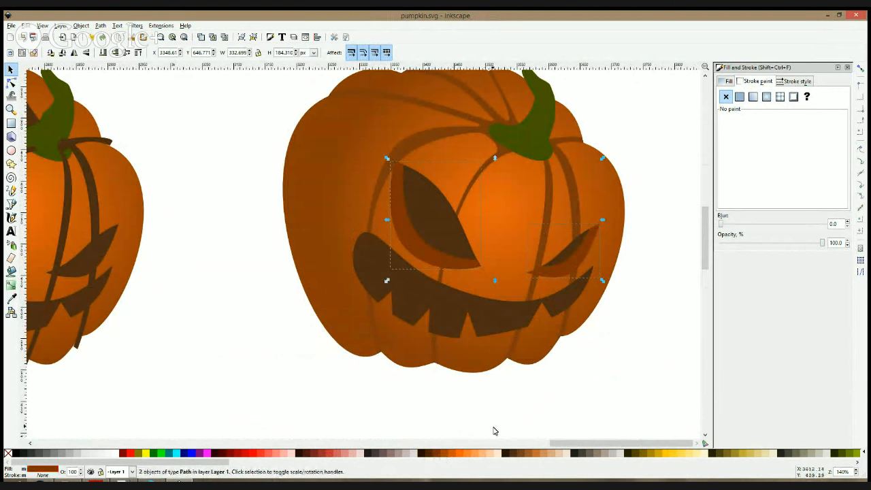
click(454, 455)
click(444, 455)
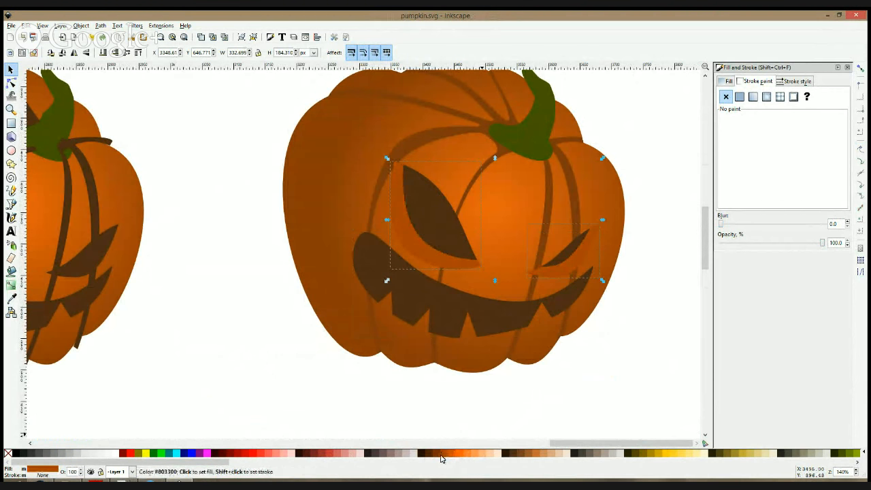
click(466, 457)
click(465, 457)
click(529, 393)
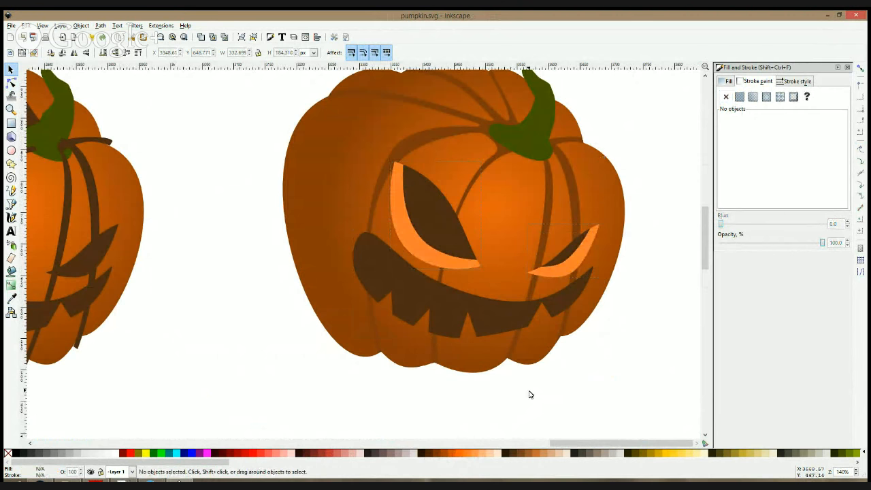
- Select the dark mouth shape and save the drawing
scroll(591, 310, down, 3)
scroll(593, 313, up, 3)
click(471, 331)
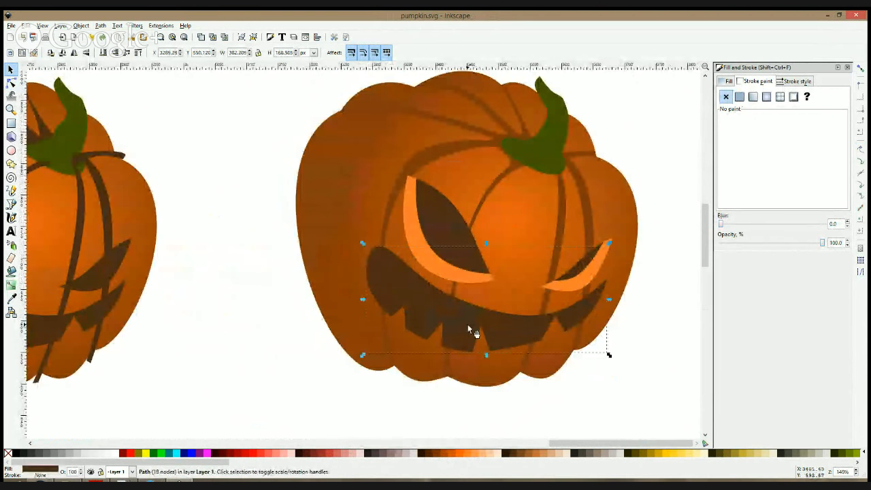
key(ctrl)
key(ctrl+s)
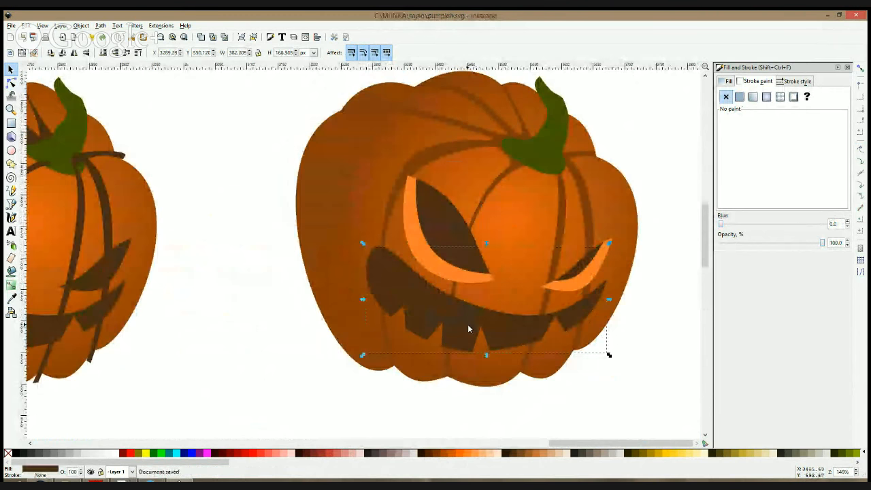
- Duplicate the mouth twice, filling one copy pale pink and the other brown, and offset the brown copy up and to the right
drag(468, 325, 443, 335)
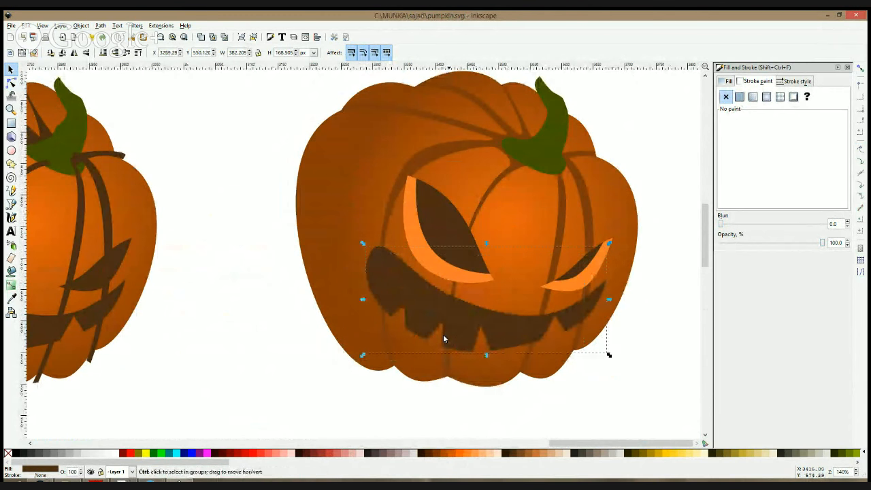
ctrl+scroll(443, 335, up, 3)
ctrl+scroll(480, 335, down, 2)
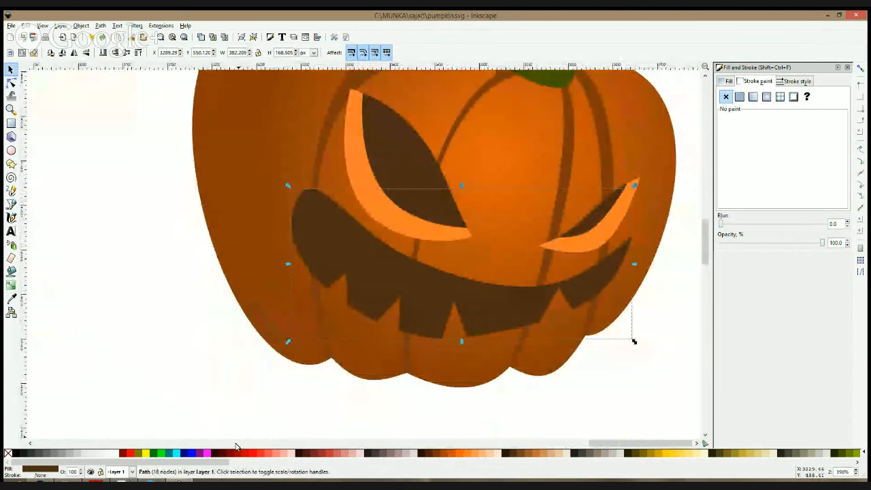
click(255, 453)
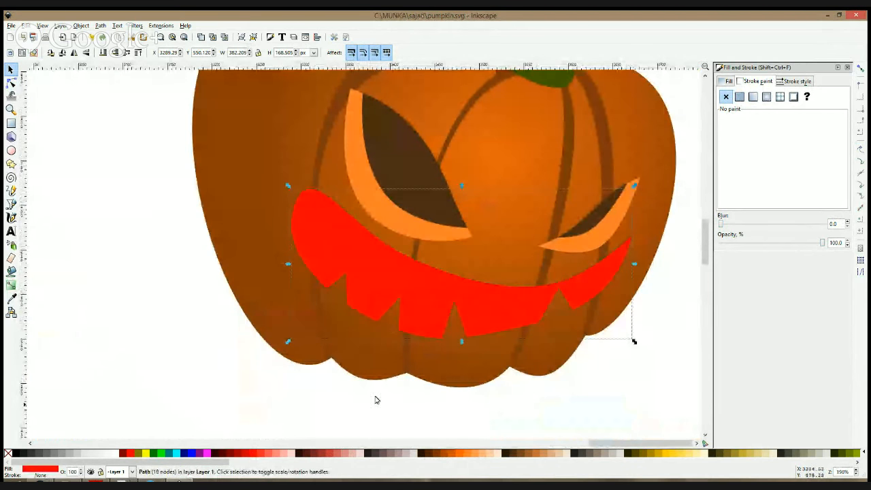
click(364, 452)
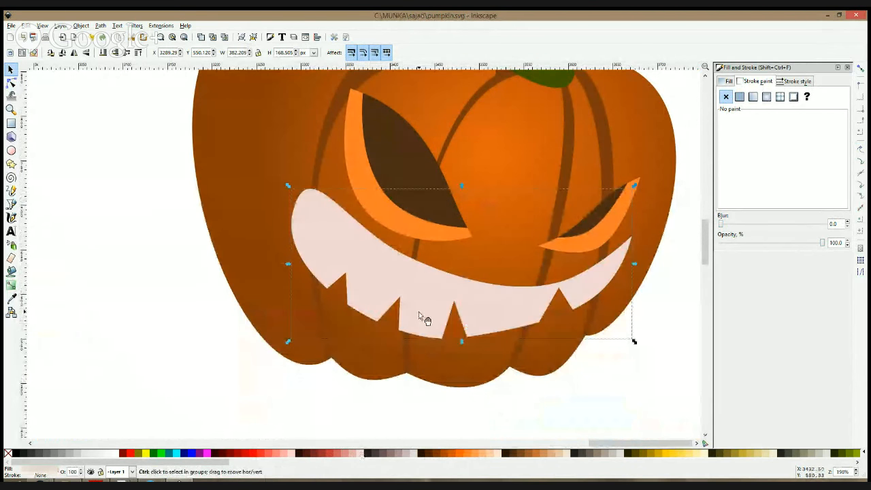
click(530, 457)
drag(490, 315, 509, 298)
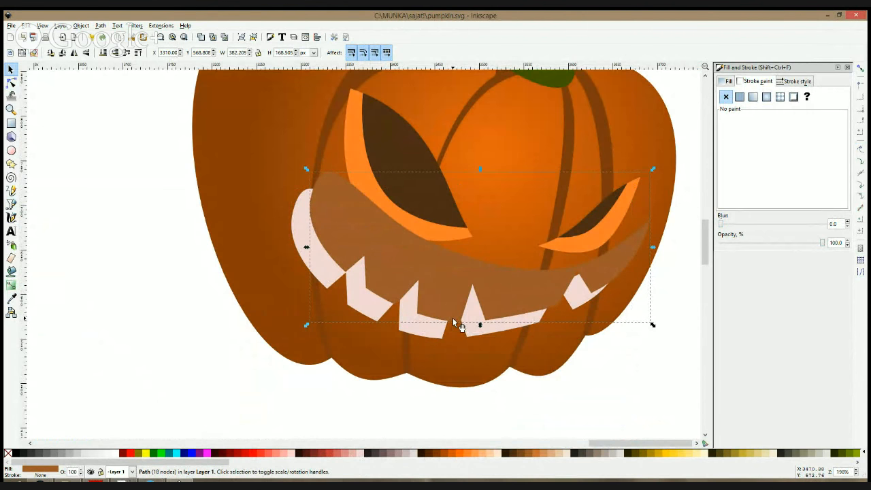
- In outline view, fit the brown copy's first two tooth notches to the pink mouth's notch tips, adding a node and lowering both peaks
key(ctrl+KP_5)
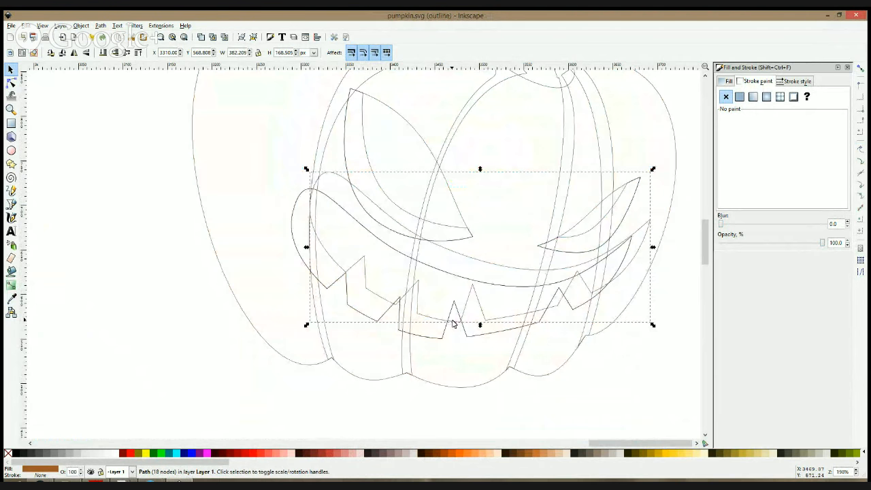
click(11, 82)
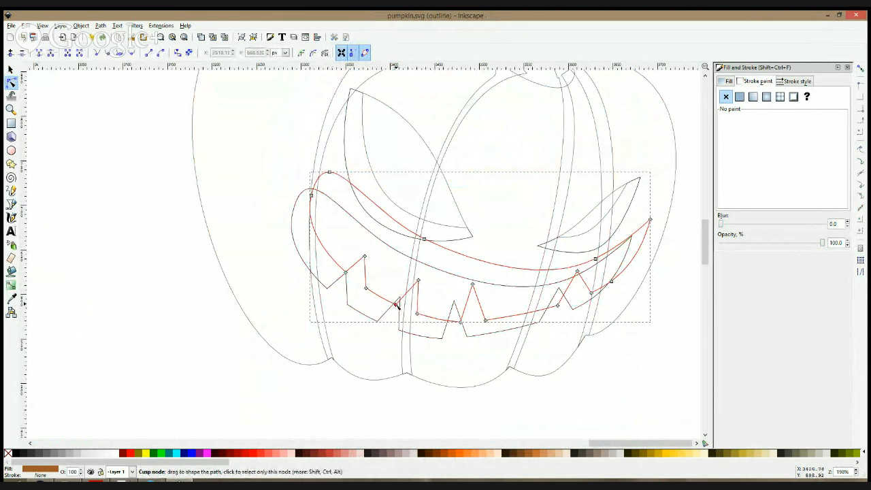
ctrl+scroll(399, 308, up, 3)
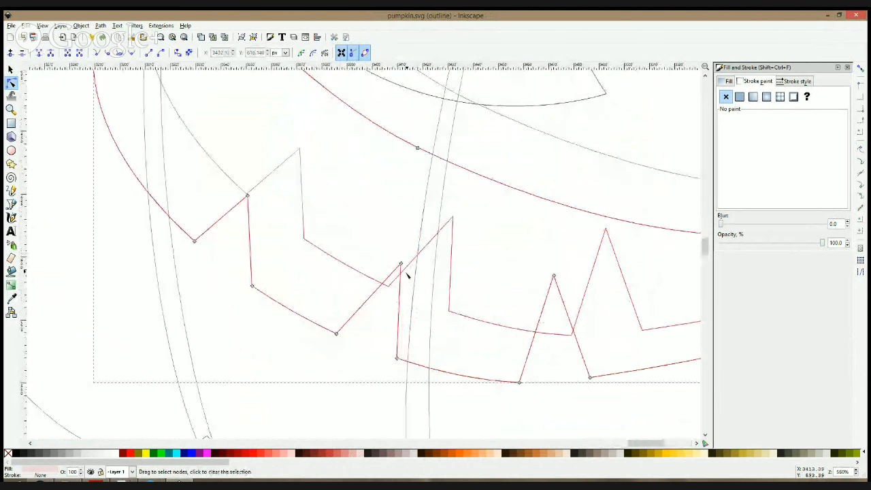
double_click(409, 266)
drag(409, 267, 384, 287)
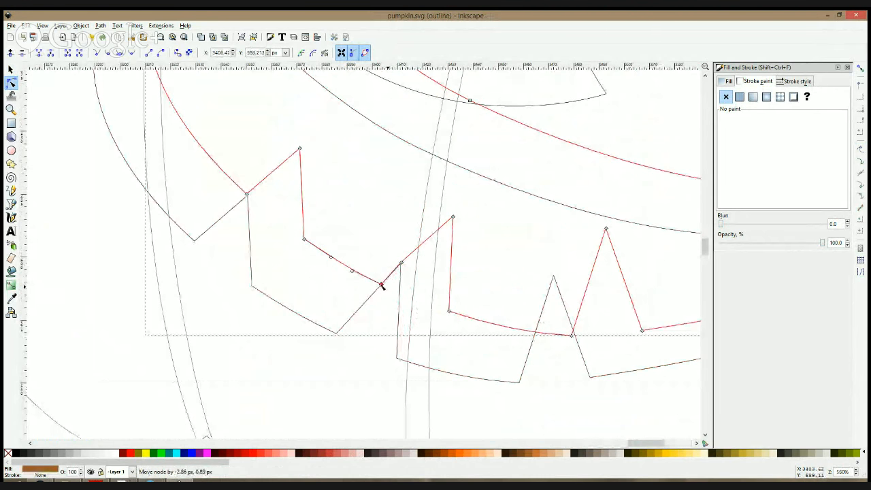
drag(247, 194, 249, 195)
drag(300, 148, 300, 163)
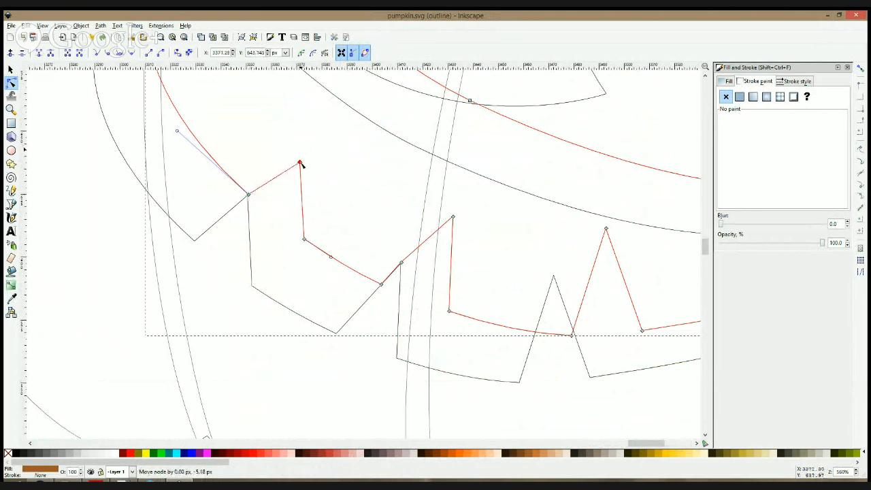
drag(452, 218, 444, 236)
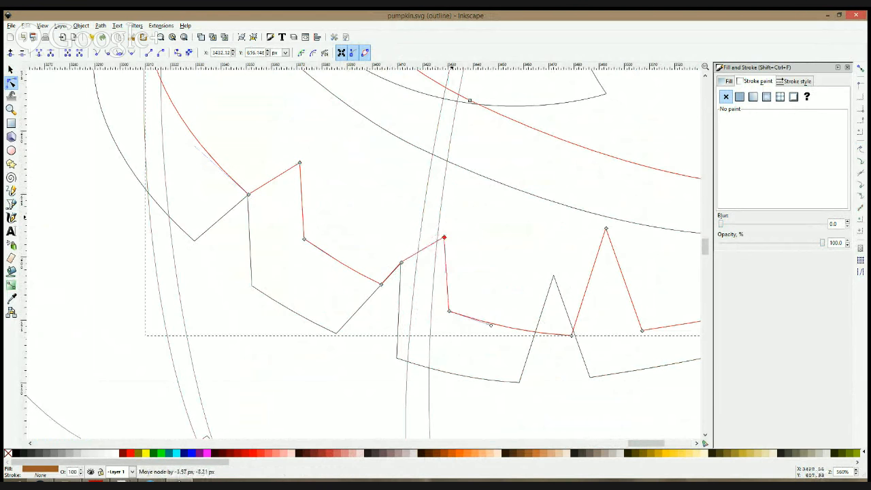
- Insert a node on the brown copy's third notch, place it on the pink mouth's notch tip, and lower the notch's peak
scroll(444, 237, right, 5)
scroll(444, 237, up, 1)
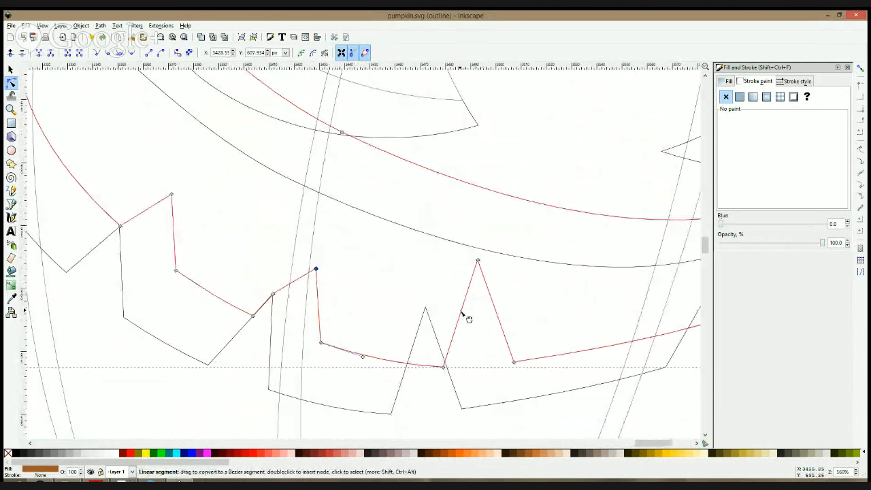
double_click(463, 303)
drag(464, 304, 426, 307)
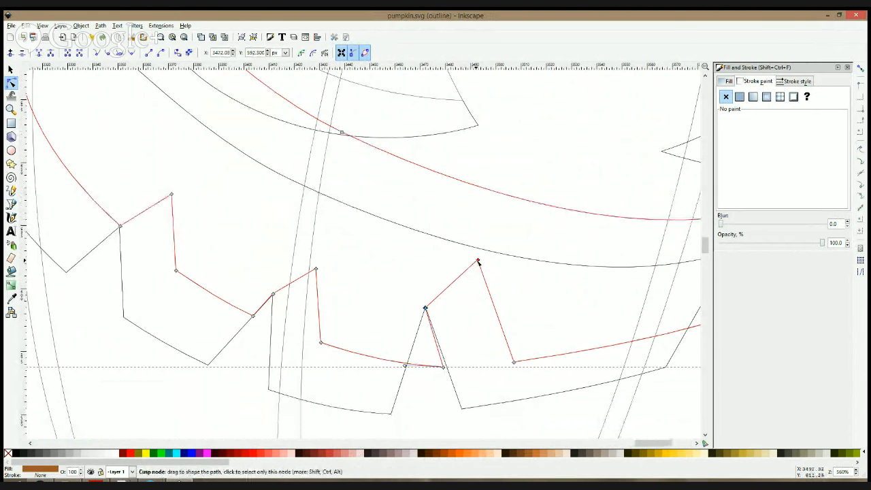
drag(479, 261, 476, 279)
- Replace the brown copy's tooth corner before the third notch with a node on the pink outline, retracting its curve handle
click(406, 365)
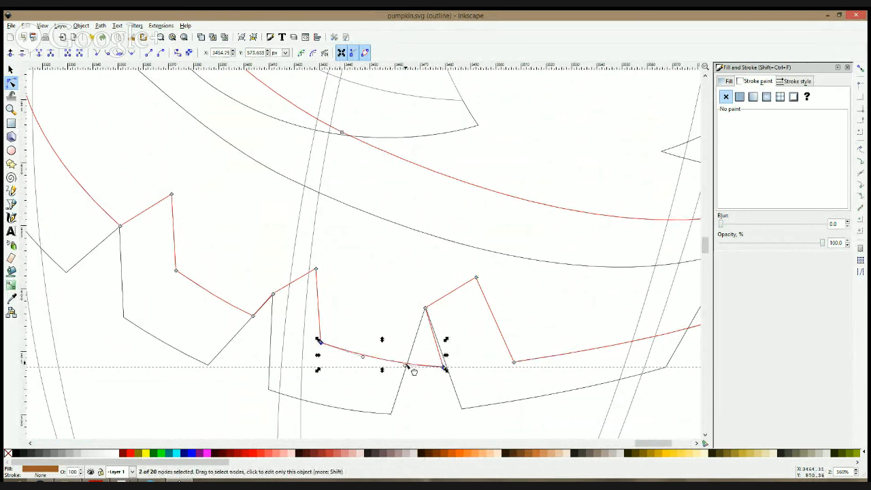
double_click(406, 365)
click(444, 368)
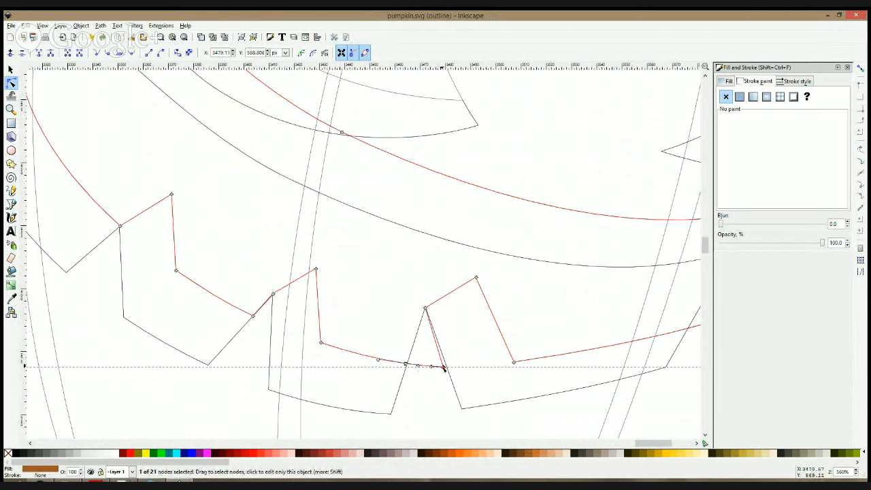
key(Delete)
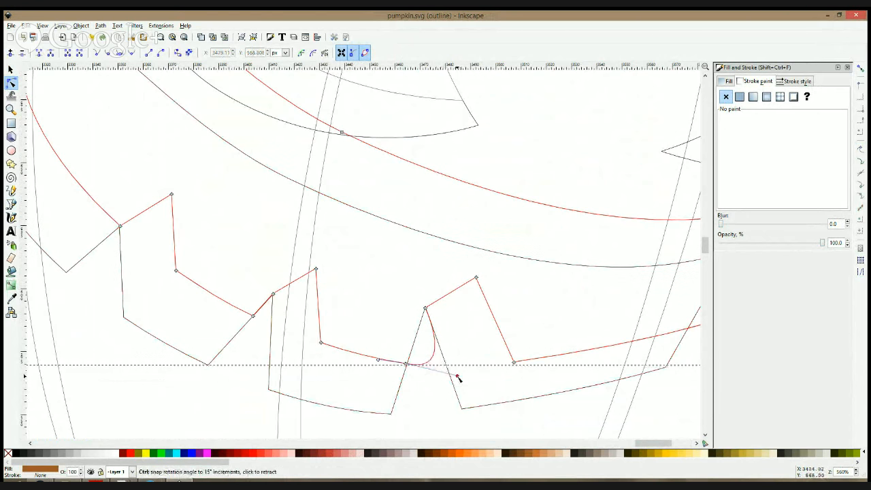
ctrl+click(459, 378)
drag(406, 364, 410, 366)
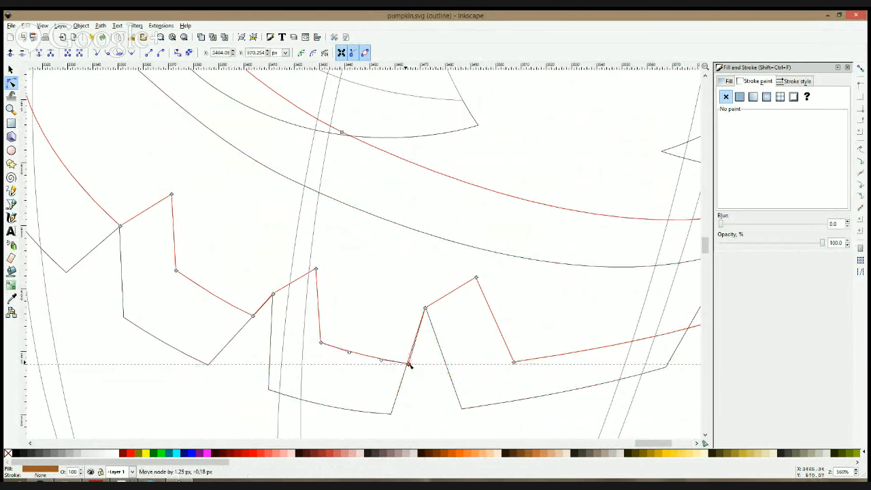
- Nudge the brown copy's corner after the third notch and add a node to the fourth notch, placed on the pink notch tip
scroll(445, 286, down, 4)
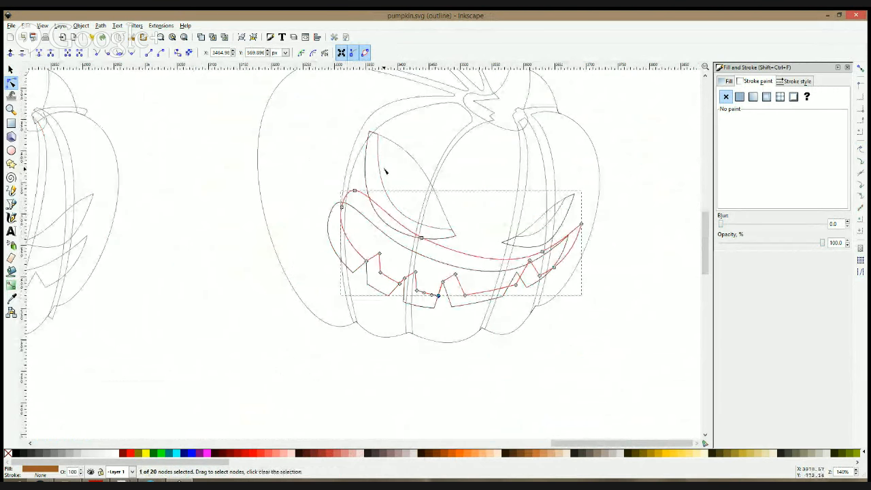
scroll(394, 171, up, 4)
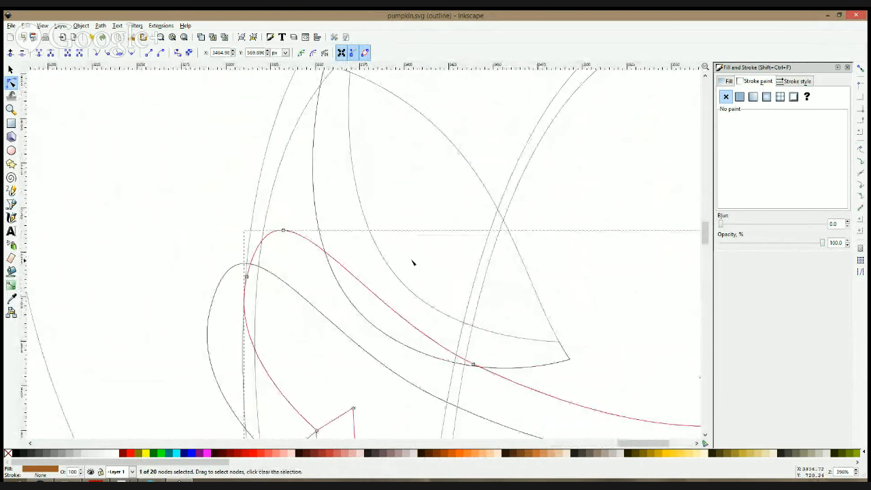
scroll(413, 260, down, 1)
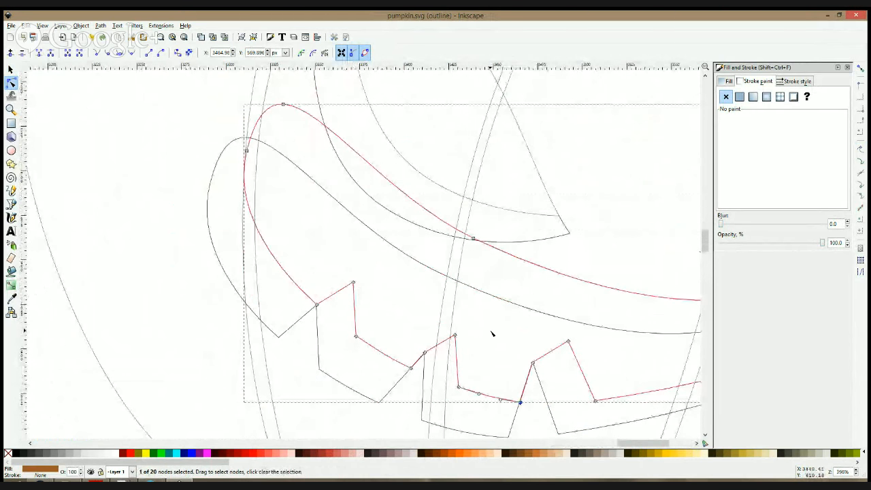
drag(588, 352, 433, 292)
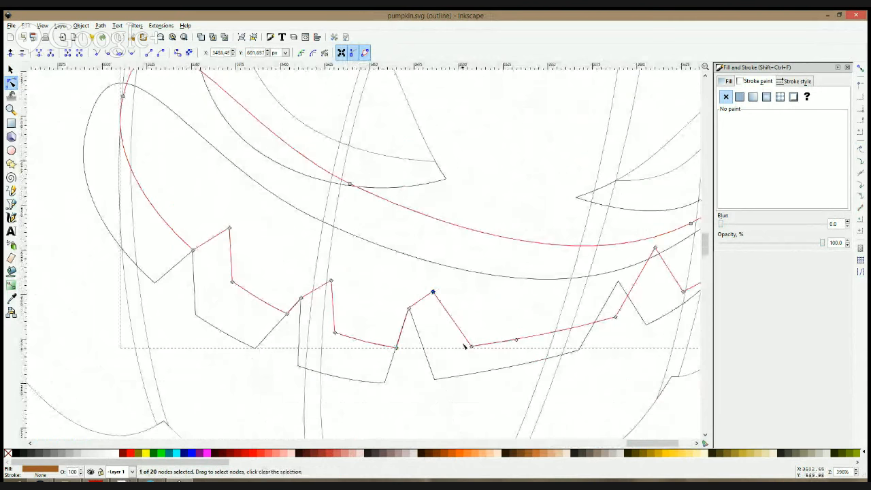
drag(471, 348, 470, 347)
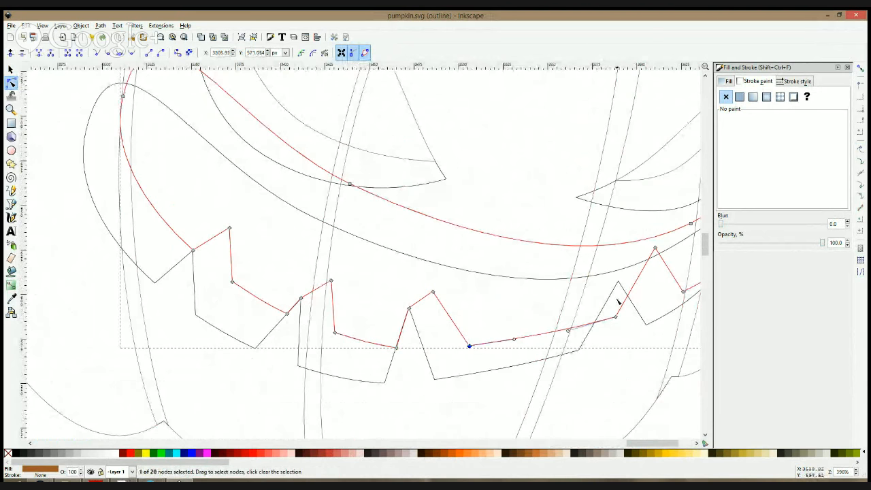
drag(614, 299, 549, 289)
double_click(567, 288)
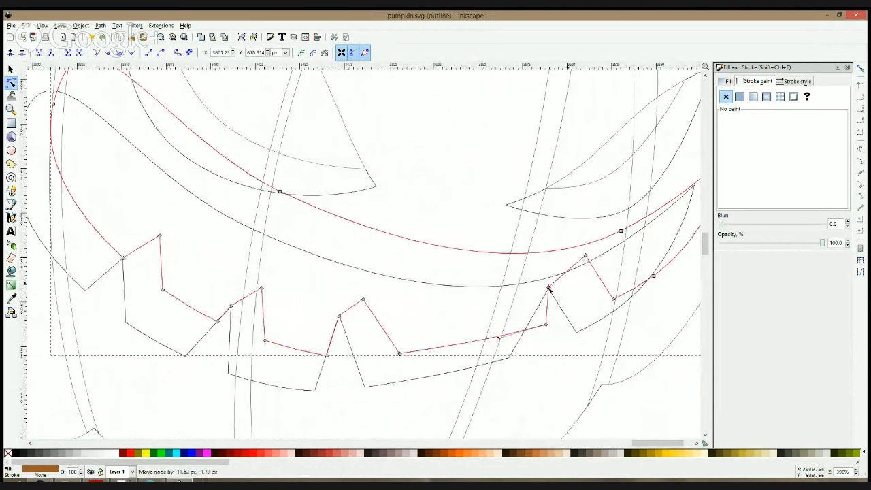
- Insert a node where the brown tooth edge crosses the pink outline before the fourth notch, and delete the old corner node for a straight edge
click(526, 329)
double_click(525, 330)
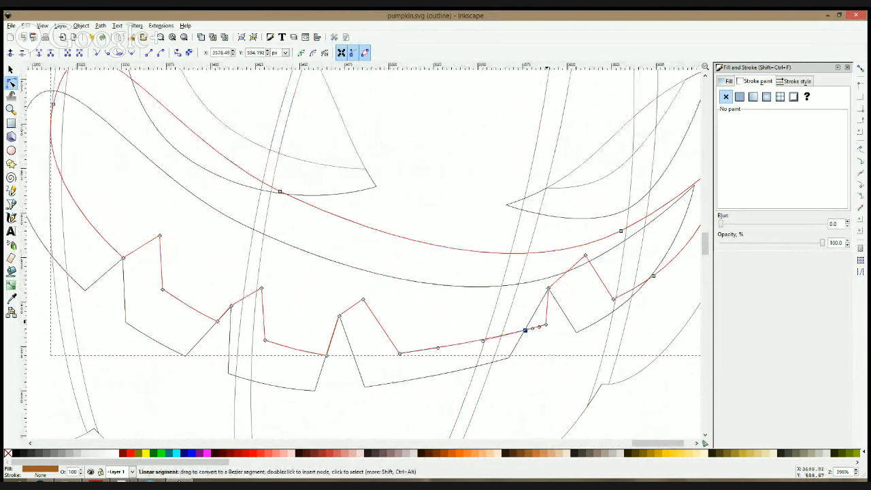
click(547, 322)
key(Delete)
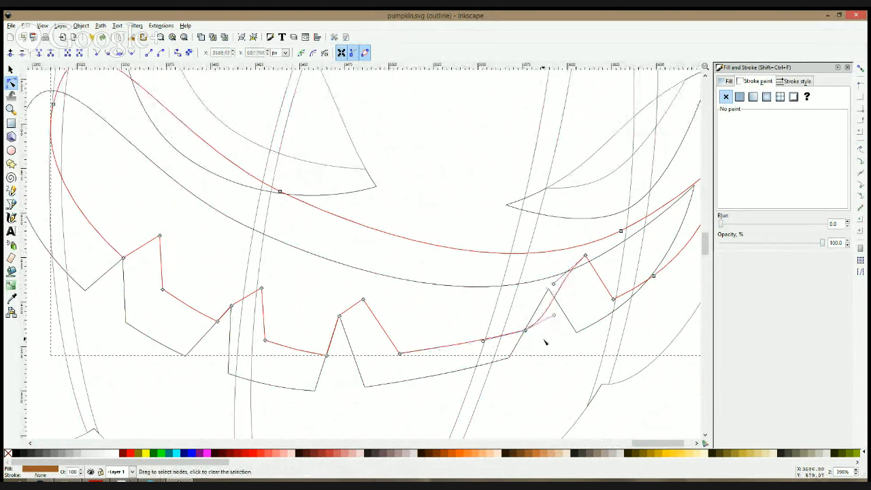
key(ctrl+z)
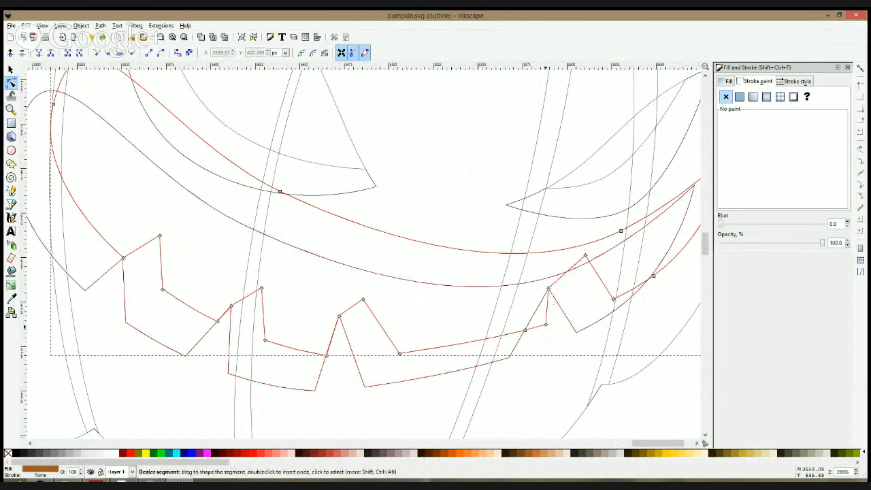
click(546, 327)
key(Delete)
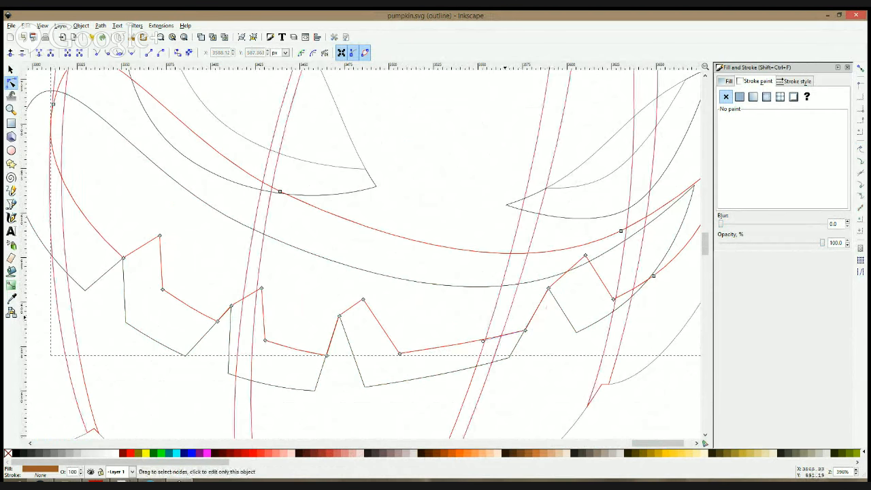
- Narrow the brown copy's fourth notch by lowering its peak and shifting the following tooth corner towards the pink outline
key(s)
click(11, 83)
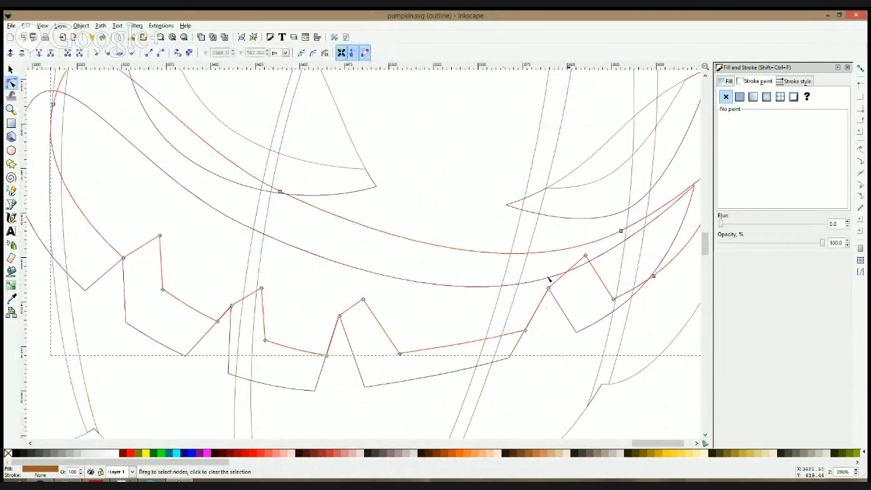
drag(586, 256, 580, 278)
drag(615, 301, 599, 307)
drag(578, 277, 563, 280)
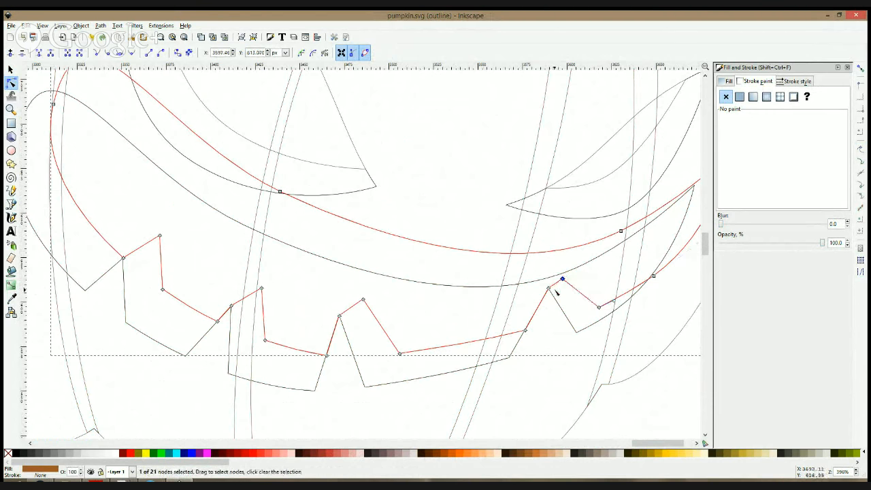
- Lower the peaks of the brown copy's third, second and first notches, and return to the normal display
drag(363, 300, 366, 312)
drag(261, 289, 261, 301)
drag(159, 235, 159, 249)
key(s)
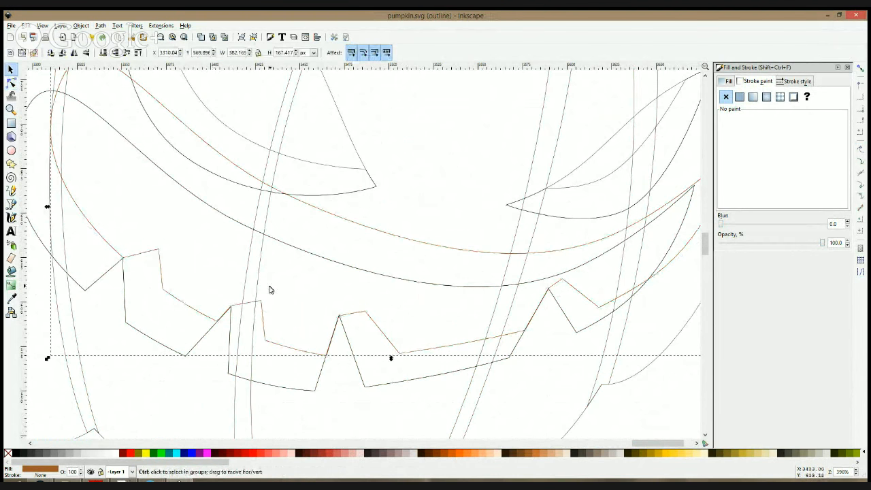
key(ctrl+KP_5)
- Try subtracting the brown copy from the pink mouth shape, and undo the cut
scroll(269, 289, down, 3)
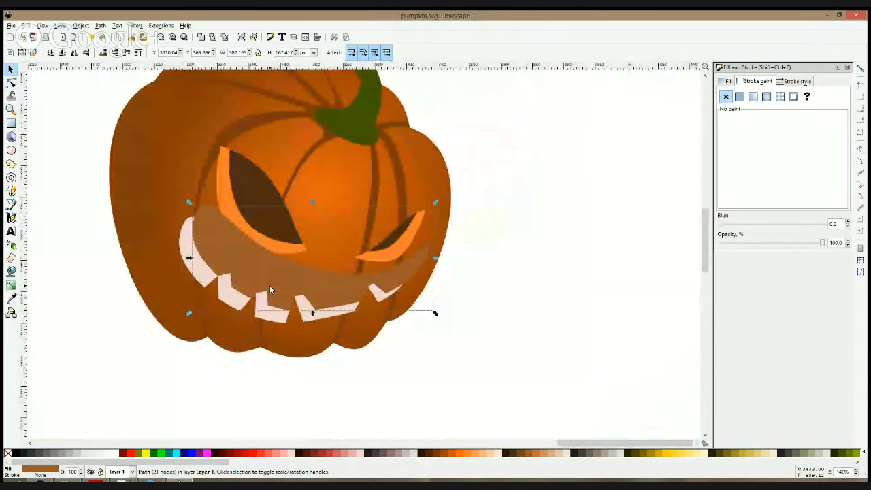
click(485, 328)
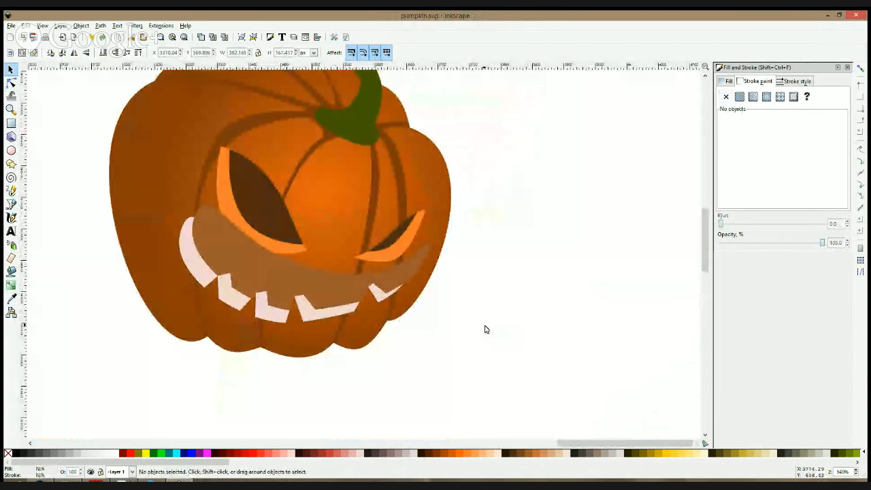
drag(299, 241, 419, 273)
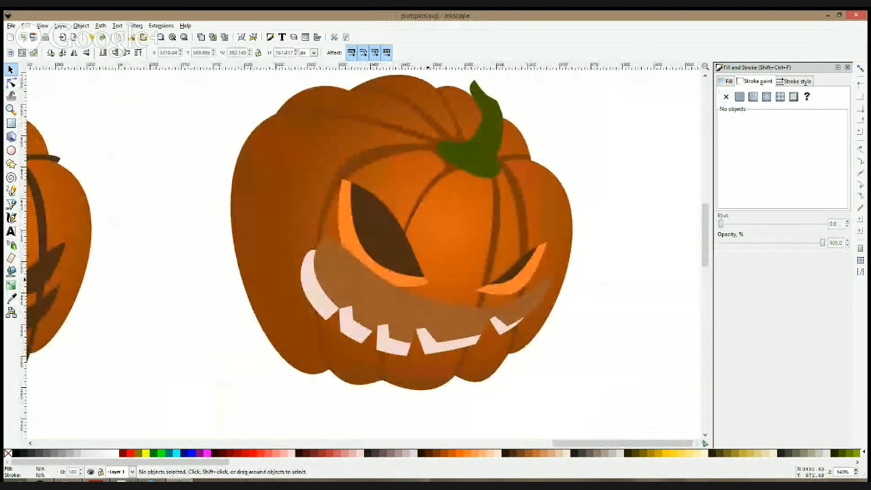
click(361, 284)
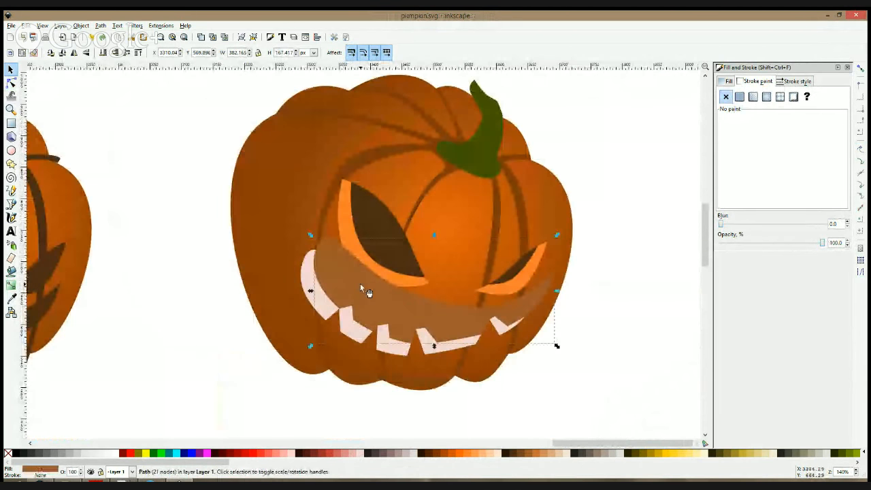
click(304, 277)
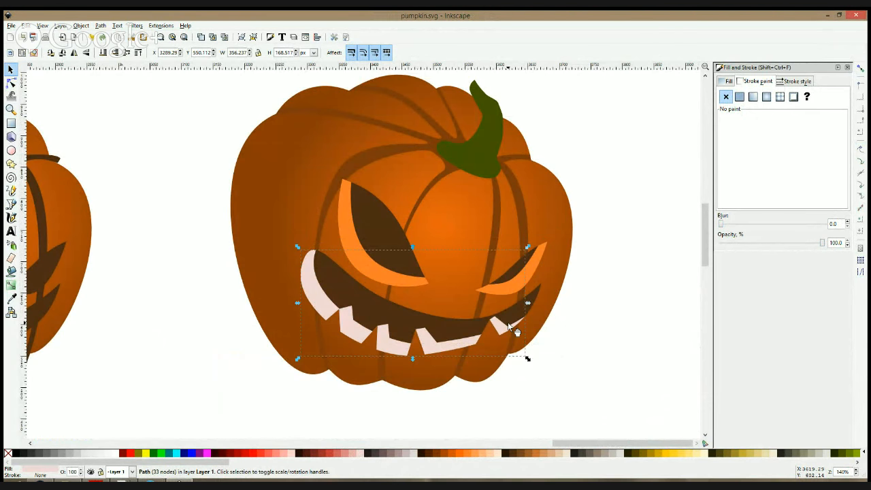
key(ctrl+z)
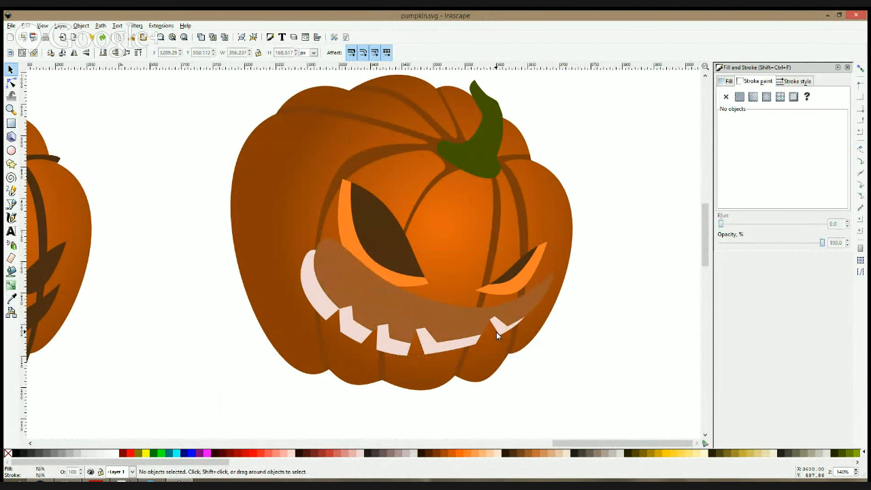
- Delete the brown mouth copy, leaving the pink mouth in place
click(465, 320)
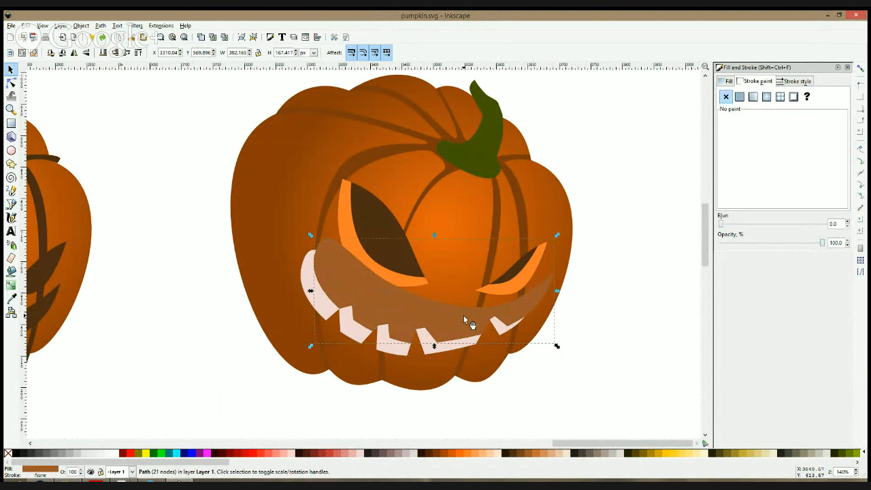
key(ctrl)
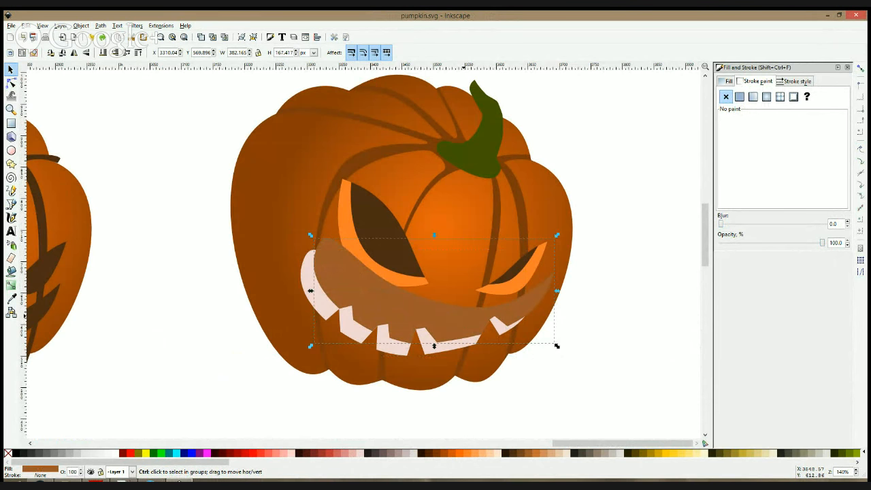
drag(464, 315, 456, 321)
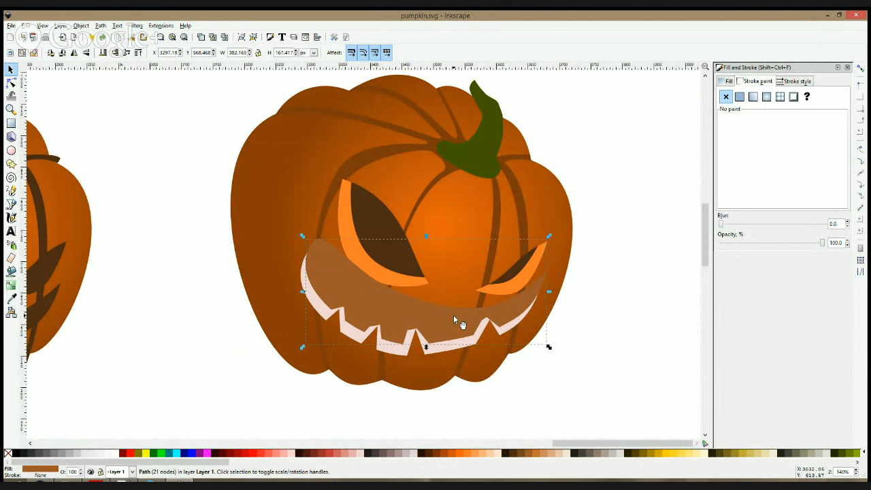
key(Delete)
- Duplicate the pink mouth, fill the copy with greyish brown, and offset it up and to the right
click(454, 334)
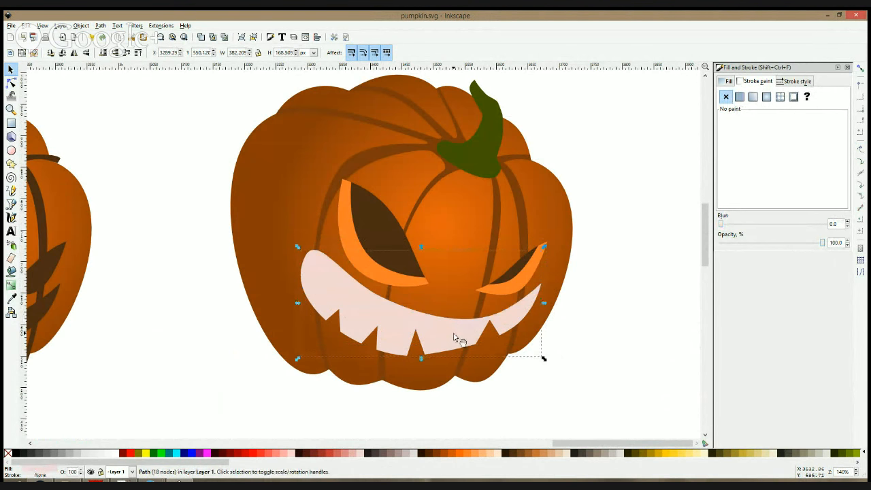
key(ctrl+d)
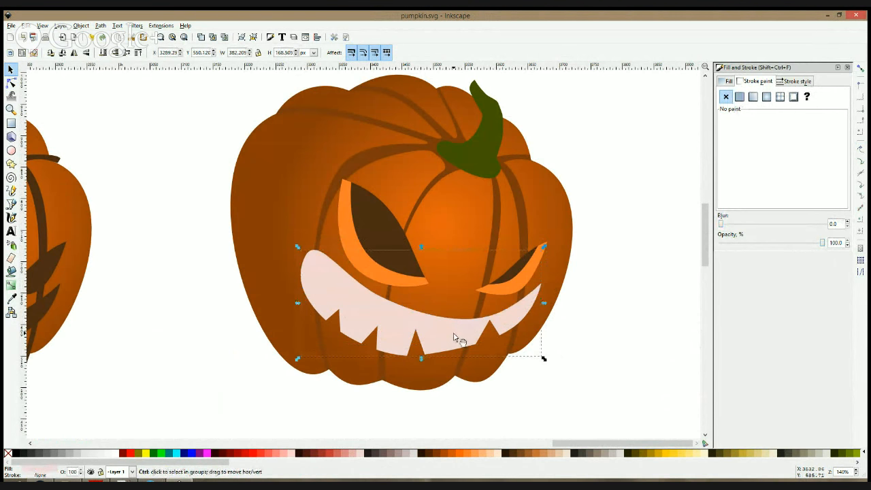
click(388, 453)
mouse_move(417, 323)
mouse_down()
mouse_move(423, 304)
mouse_move(426, 326)
mouse_up()
- Insert a node on the greyish copy's first notch at the pink notch tip, and align its peak and following tooth corner
scroll(416, 326, up, 1)
click(11, 81)
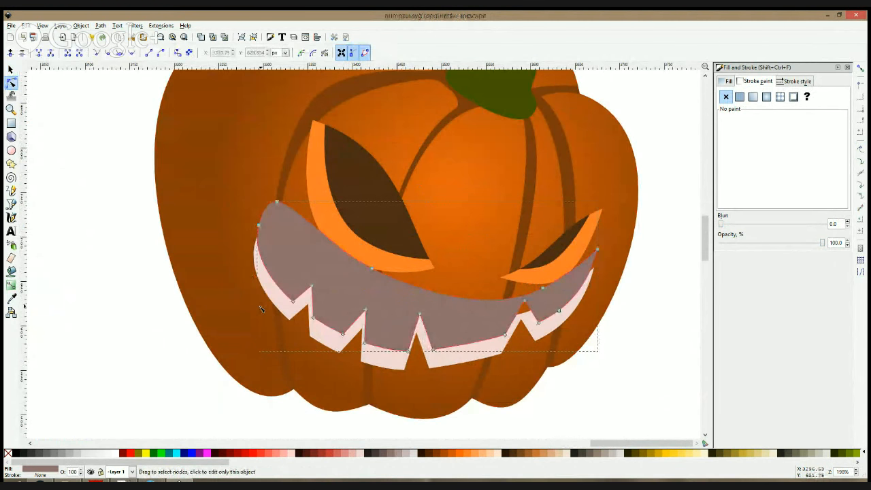
key(ctrl+KP_5)
scroll(300, 286, up, 3)
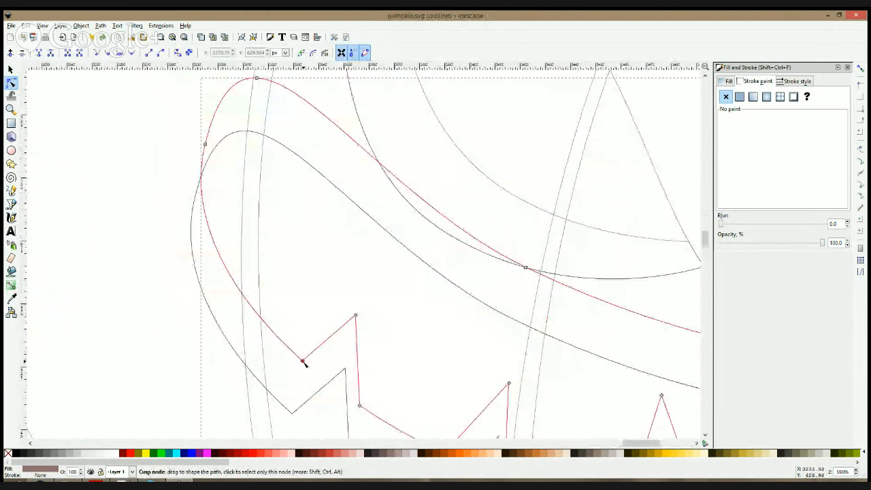
double_click(356, 355)
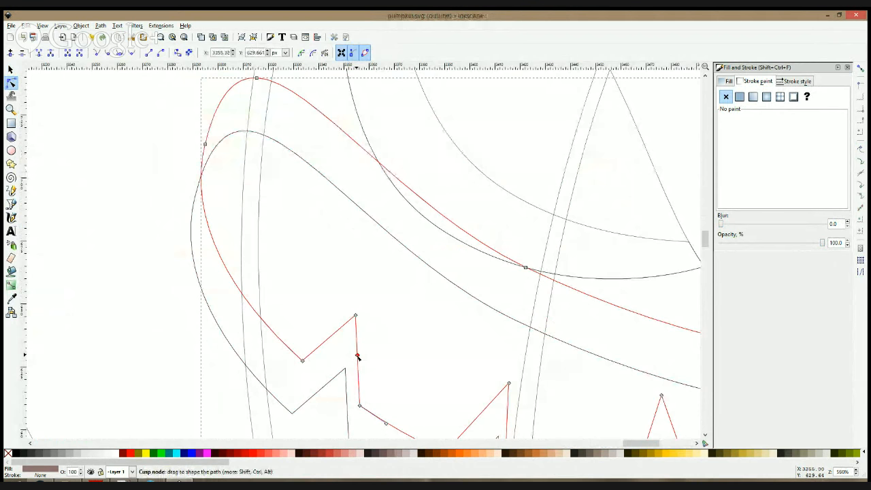
drag(357, 357, 345, 369)
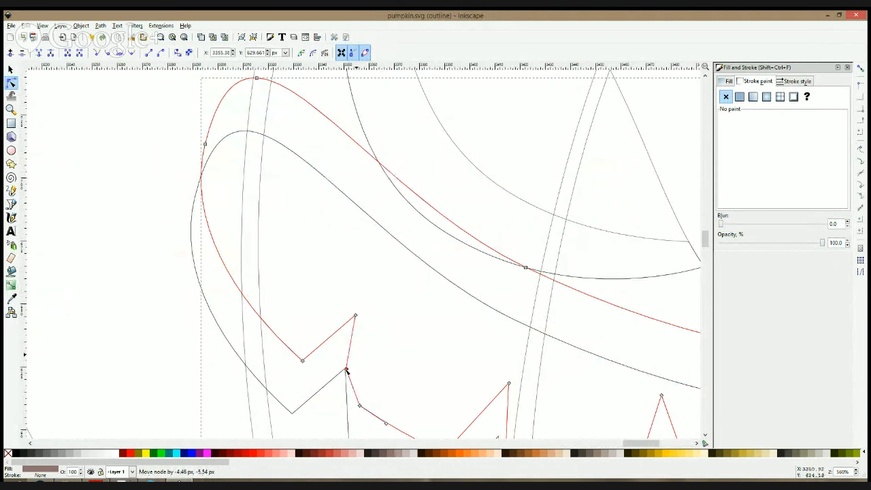
drag(357, 319, 337, 328)
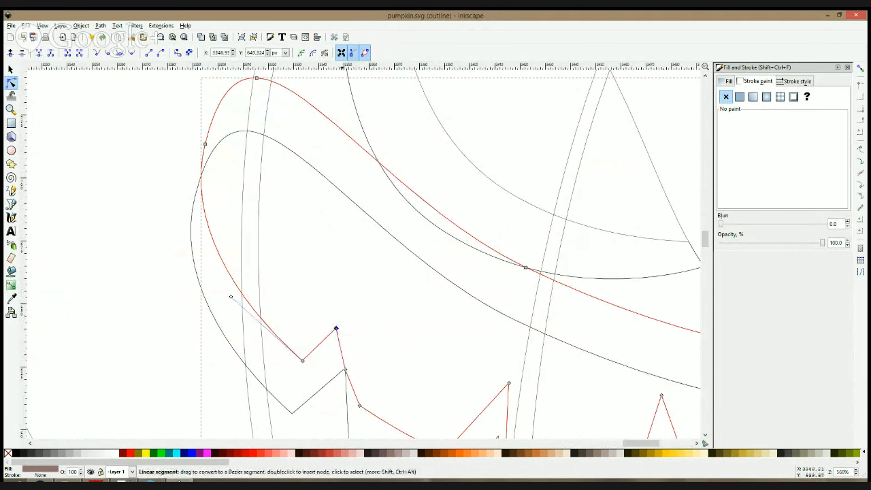
scroll(364, 375, down, 5)
drag(359, 280, 347, 281)
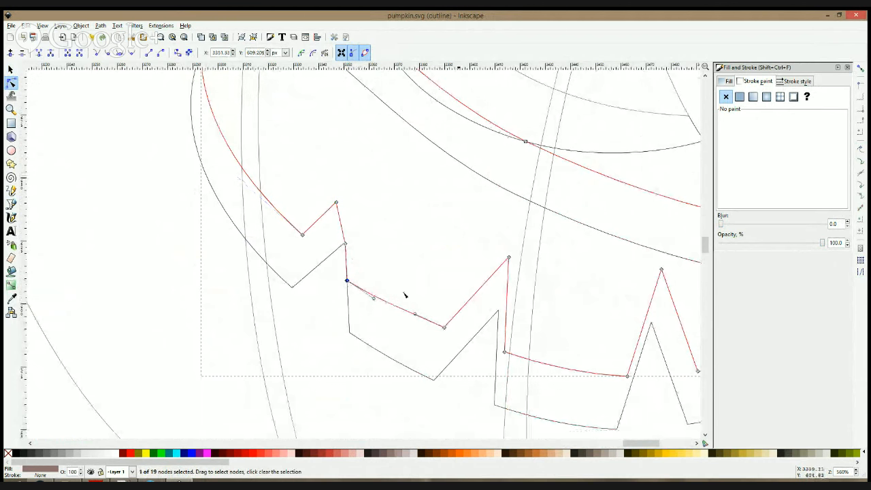
- Insert a node on the copy's second notch at the pink notch tip, align the following tooth corner, and lower the peak
double_click(507, 308)
drag(507, 308, 500, 311)
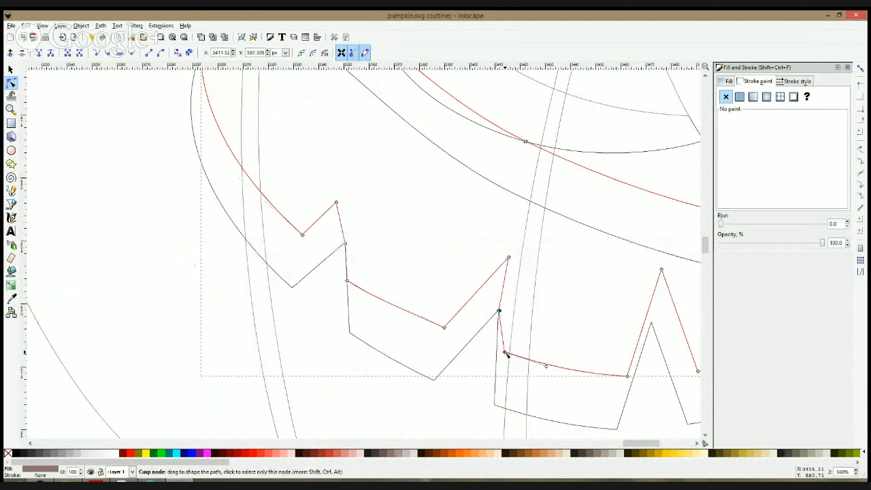
drag(505, 352, 497, 352)
drag(510, 259, 493, 271)
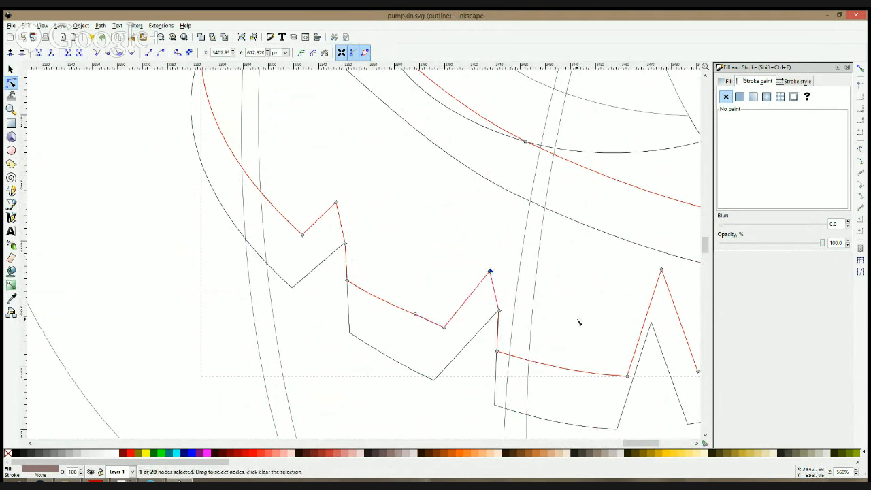
- Lower the copy's third notch peak and move the tooth corners on both sides to follow the pink outline
scroll(578, 321, right, 5)
scroll(578, 320, down, 1)
drag(518, 234, 514, 253)
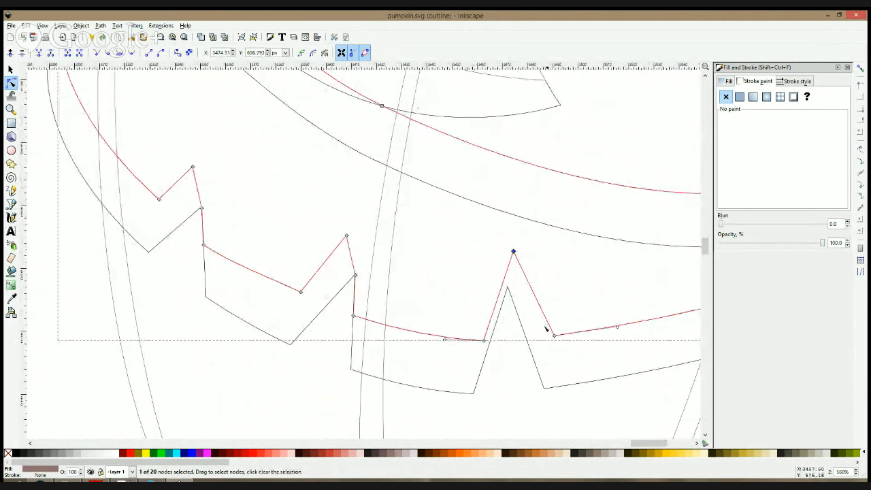
drag(554, 336, 550, 338)
scroll(557, 359, down, 2)
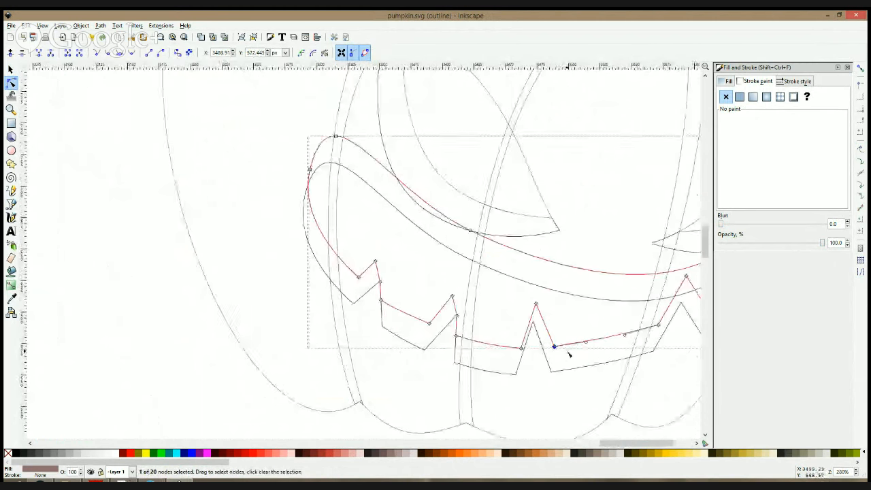
scroll(562, 350, right, 2)
drag(464, 350, 469, 351)
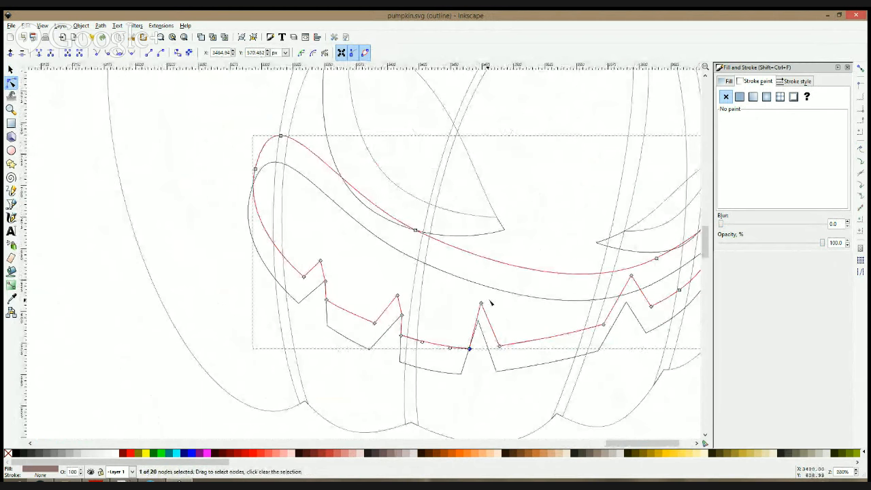
drag(481, 305, 484, 312)
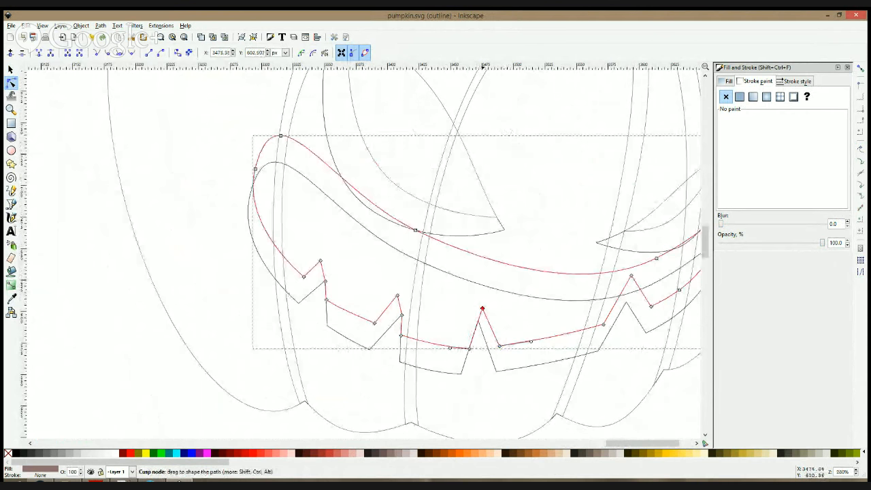
- Insert a node on the copy's fourth notch at the pink notch tip, lower its peak, and align the preceding tooth corner
scroll(516, 325, up, 1)
scroll(476, 320, right, 4)
scroll(476, 320, down, 1)
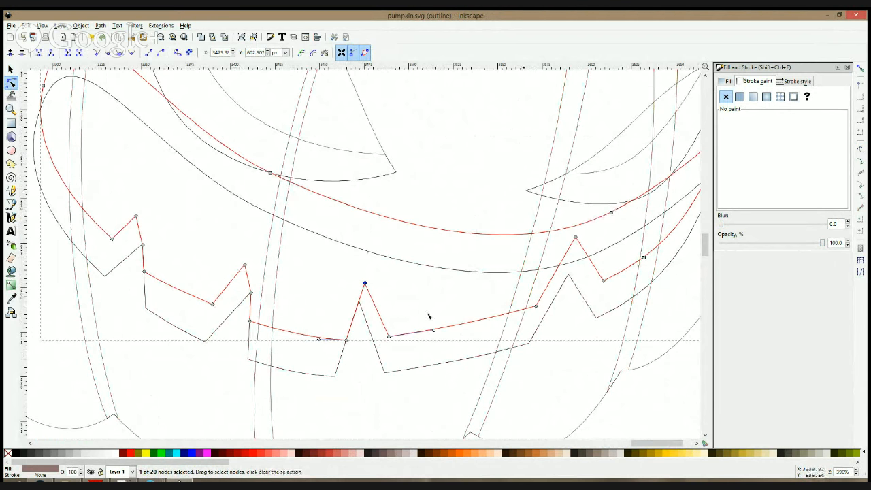
drag(614, 243, 426, 286)
double_click(375, 304)
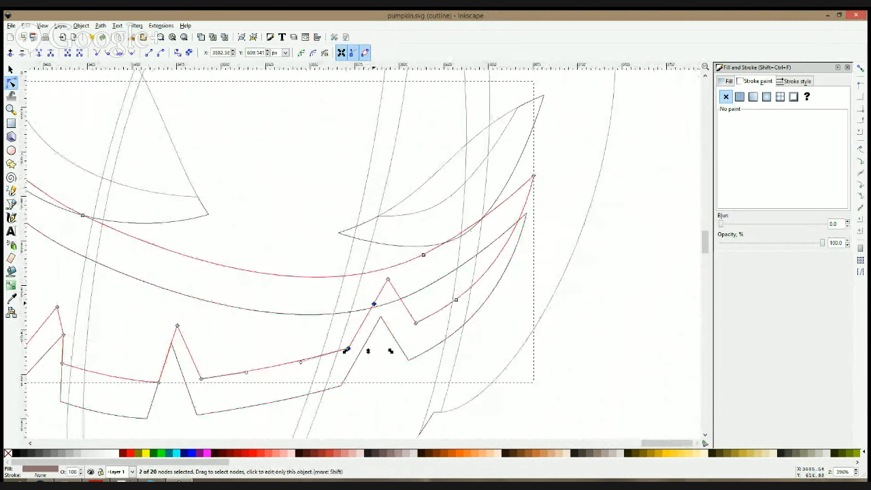
drag(374, 304, 381, 318)
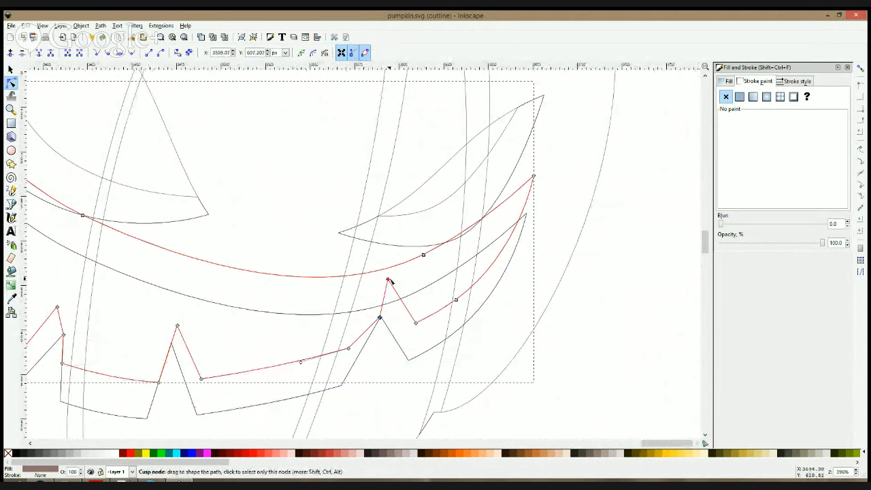
drag(388, 280, 397, 298)
drag(349, 349, 365, 349)
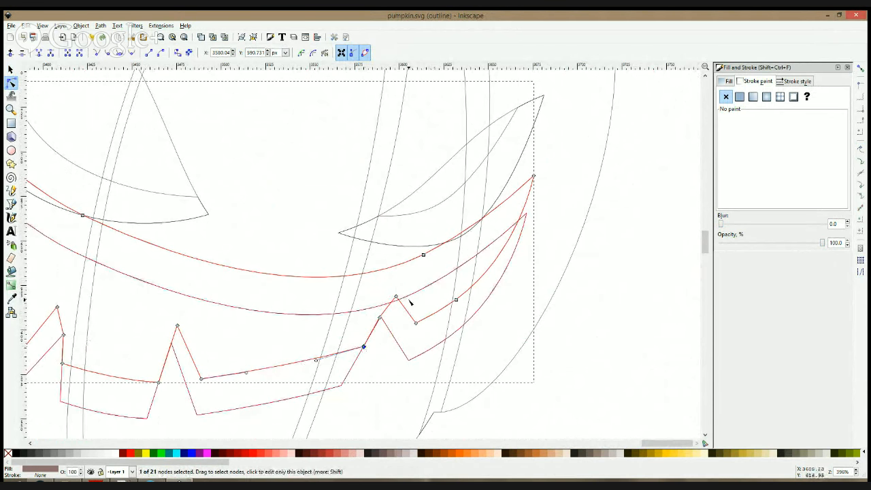
- Return to the normal display and subtract the greyish copy from the pink mouth shape to leave only its inner edge
key(s)
key(ctrl+KP_5)
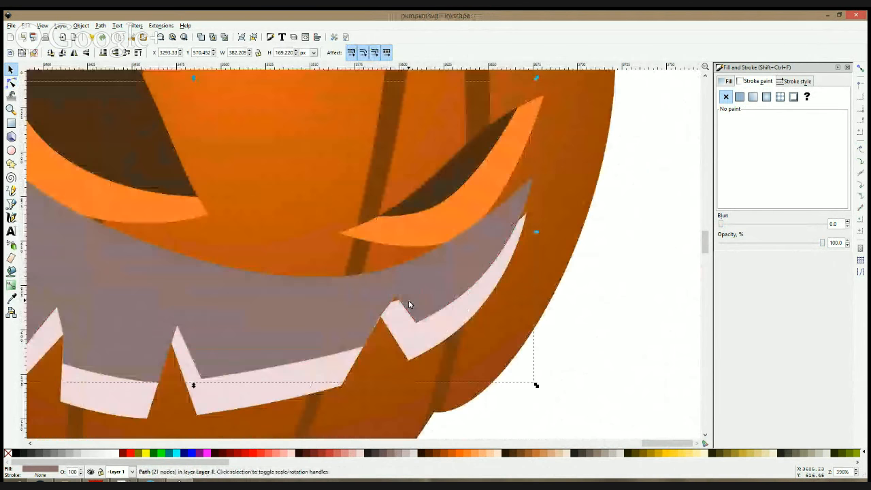
scroll(409, 305, down, 3)
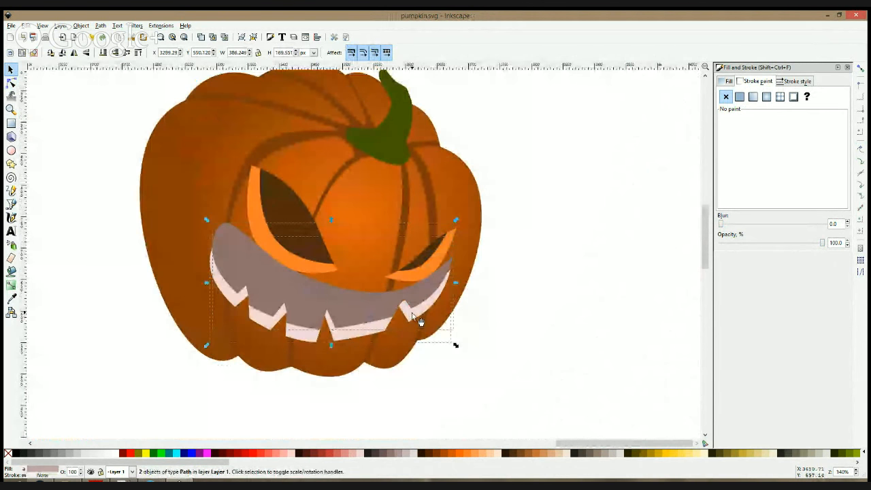
ctrl+click(413, 316)
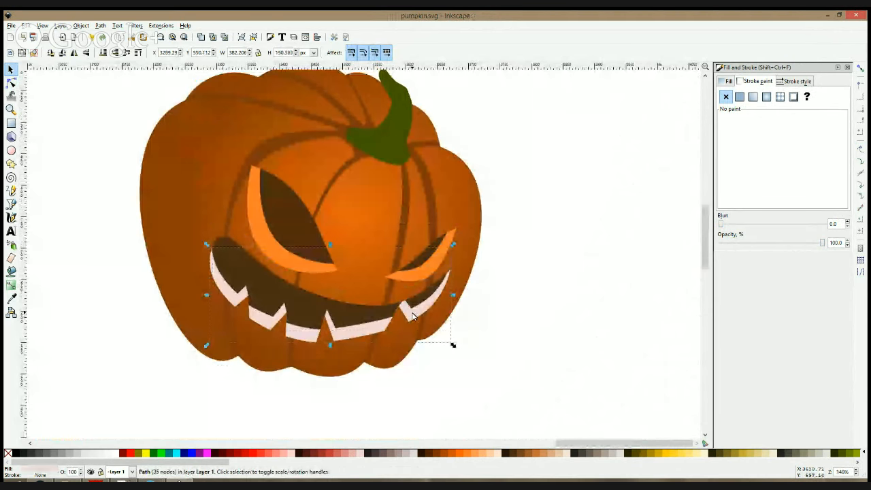
scroll(416, 316, down, 3)
click(486, 317)
- Fill the mouth's pink inner edge with the light orange sampled from the larger eye's crescent
scroll(359, 317, up, 3)
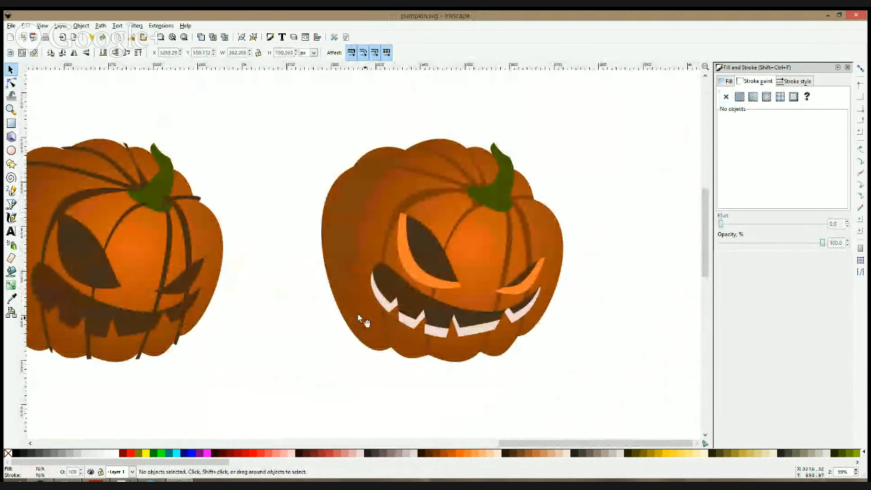
click(479, 329)
click(11, 299)
click(440, 285)
click(11, 69)
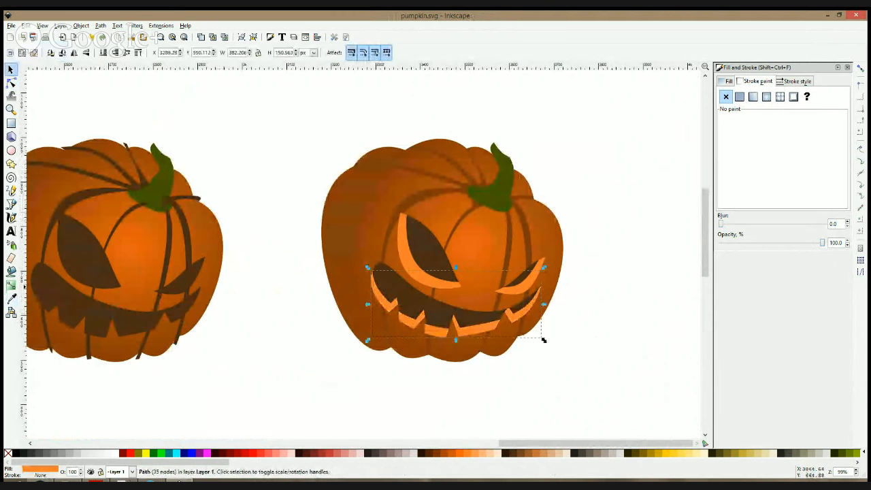
click(607, 300)
scroll(607, 300, down, 3)
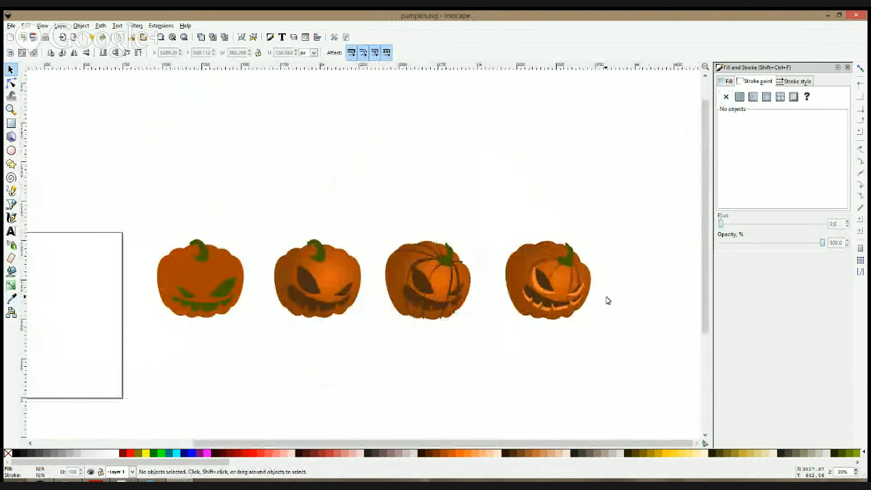
scroll(600, 279, up, 3)
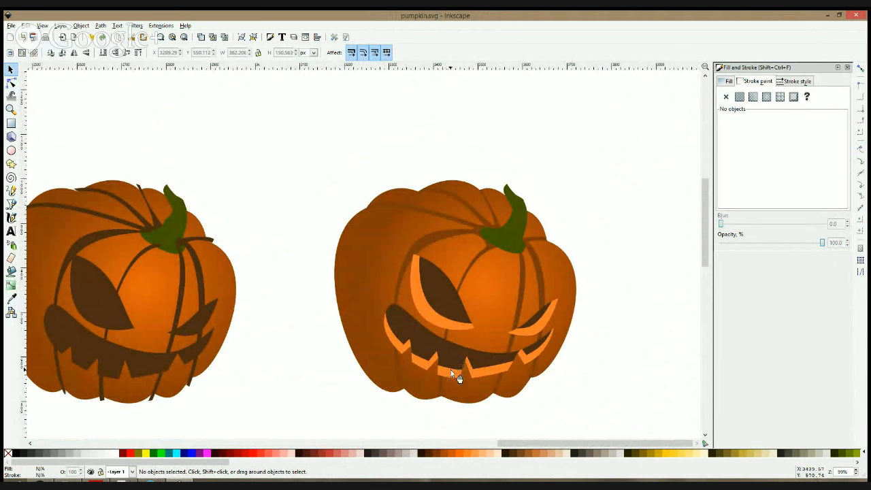
click(451, 370)
drag(451, 381, 449, 422)
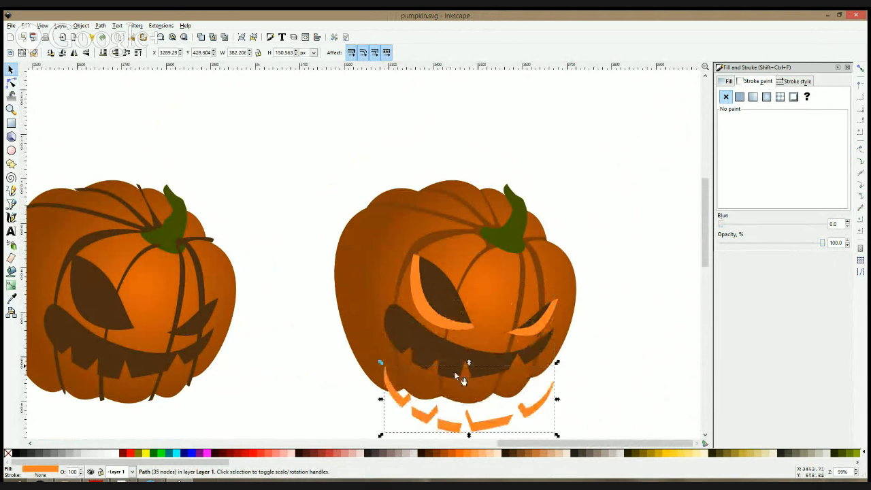
drag(454, 357, 454, 413)
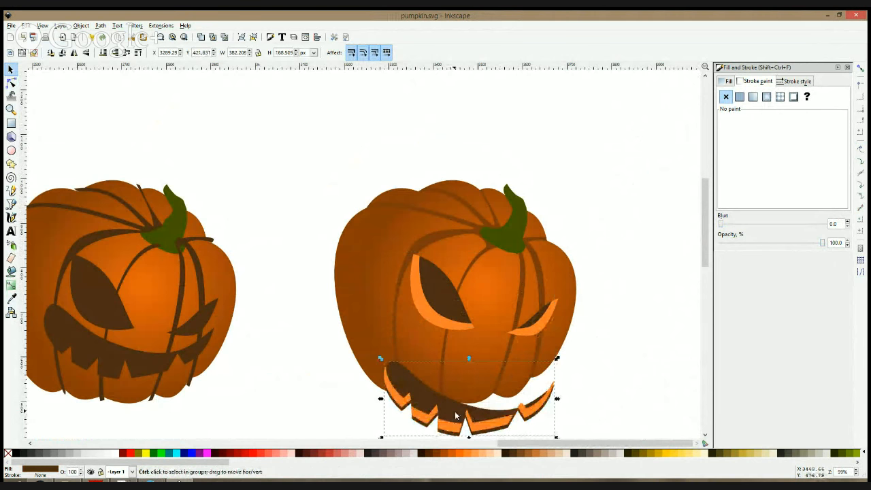
key(ctrl+z)
scroll(467, 383, down, 4)
drag(454, 252, 455, 388)
drag(436, 209, 321, 387)
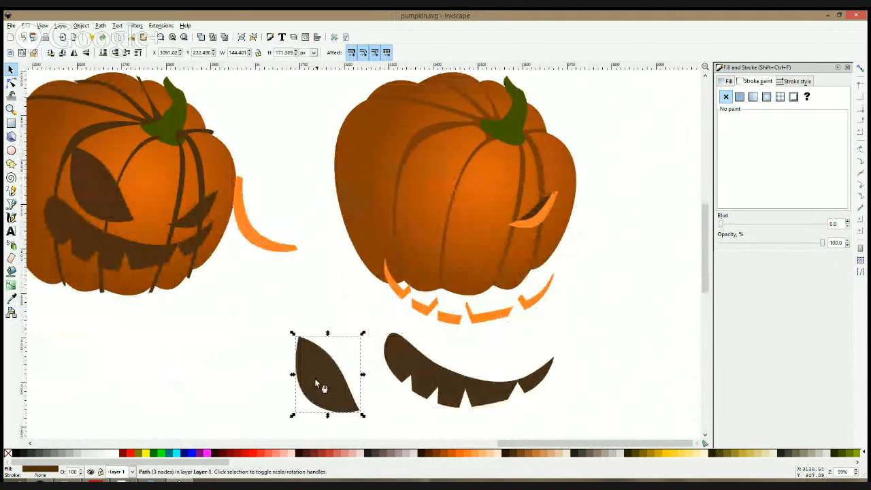
key(ctrl+z)
key(ctrl+z)
key(ctrl+z)
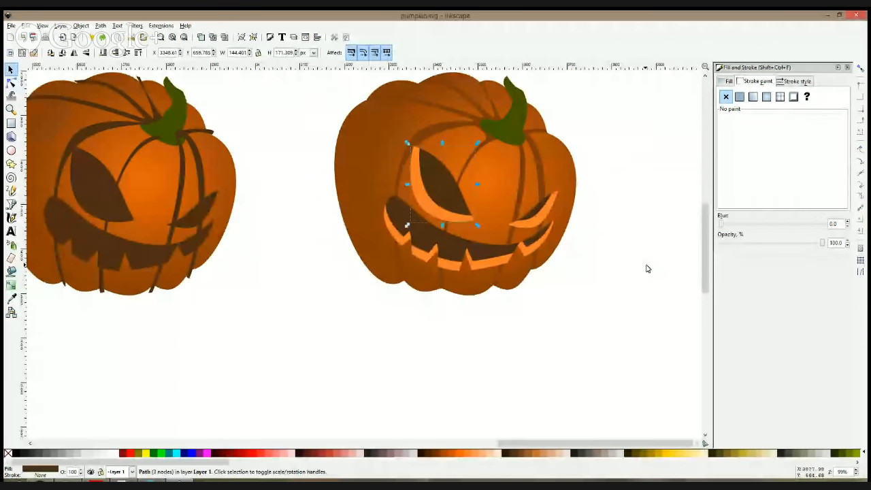
- Group the dark eye and mouth shapes of the newest pumpkin with their light orange inner edges
scroll(595, 239, up, 4)
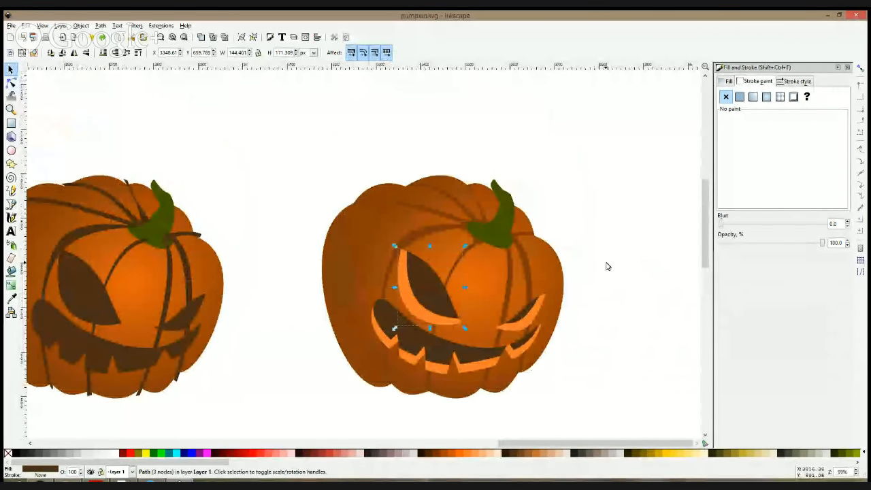
drag(606, 263, 303, 400)
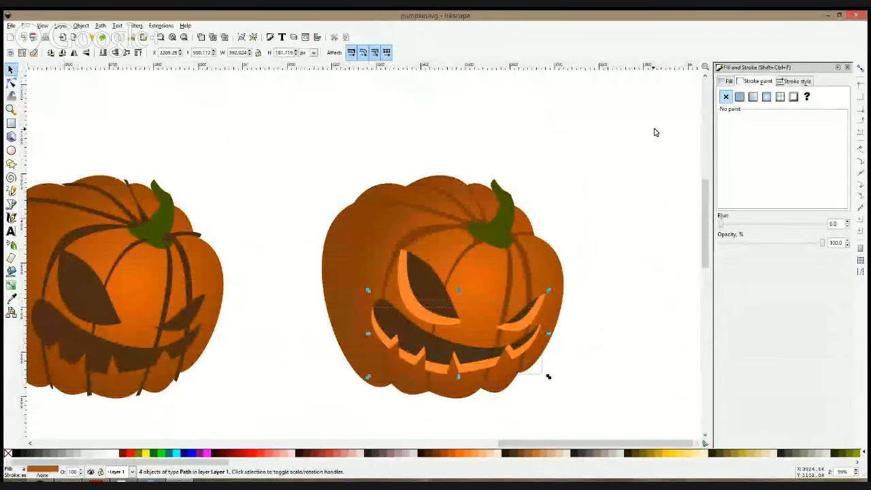
click(646, 151)
drag(618, 247, 274, 414)
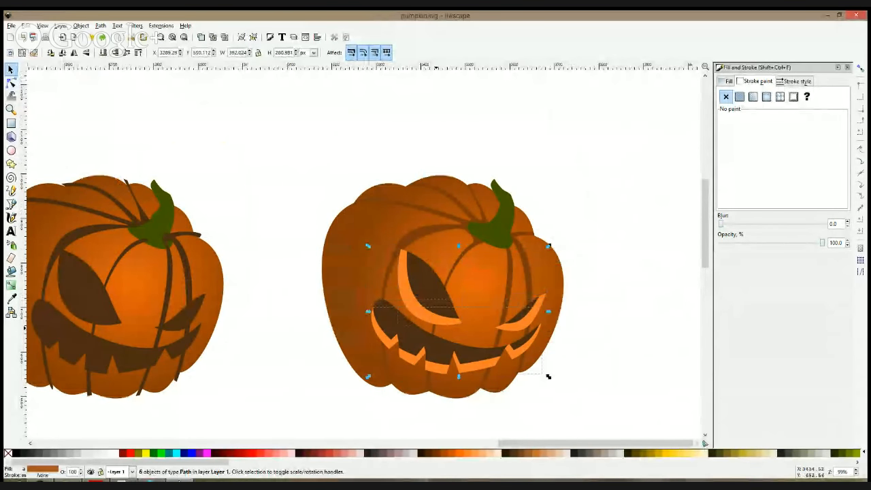
drag(439, 322, 607, 303)
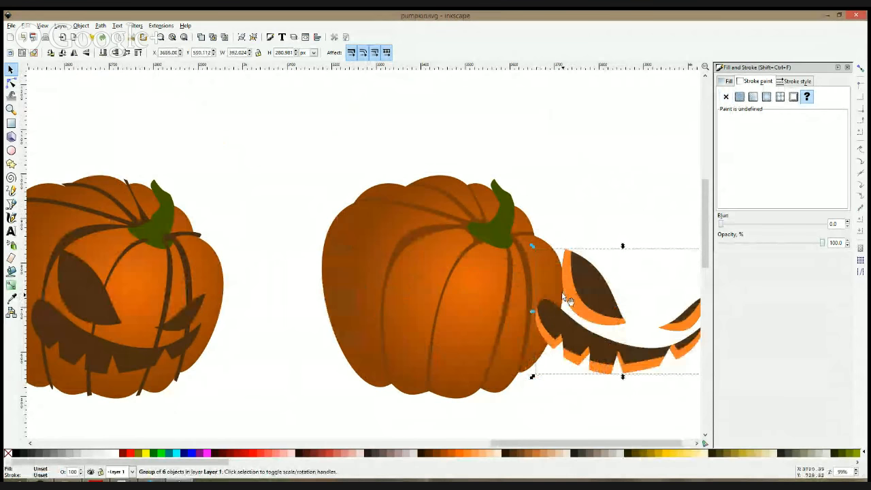
key(ctrl+z)
- Group the newest pumpkin's body, crease lines and stem, leaving out the face shapes
drag(283, 119, 590, 431)
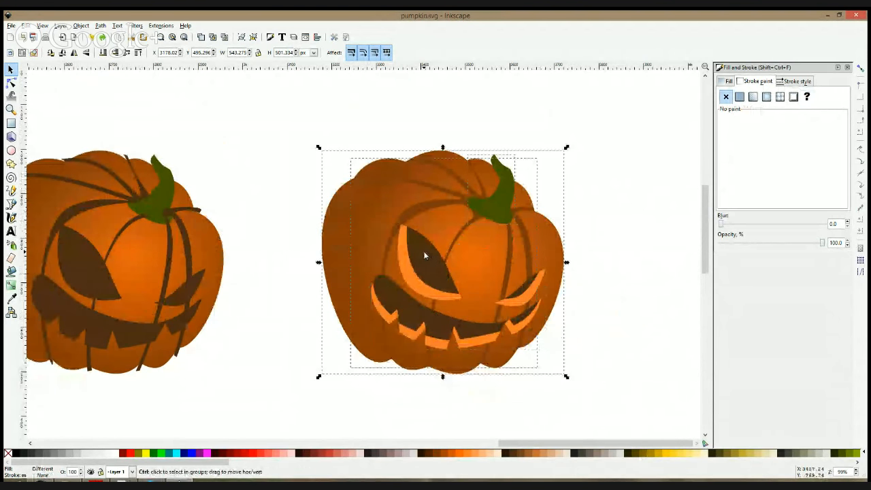
drag(425, 256, 565, 266)
drag(463, 226, 400, 213)
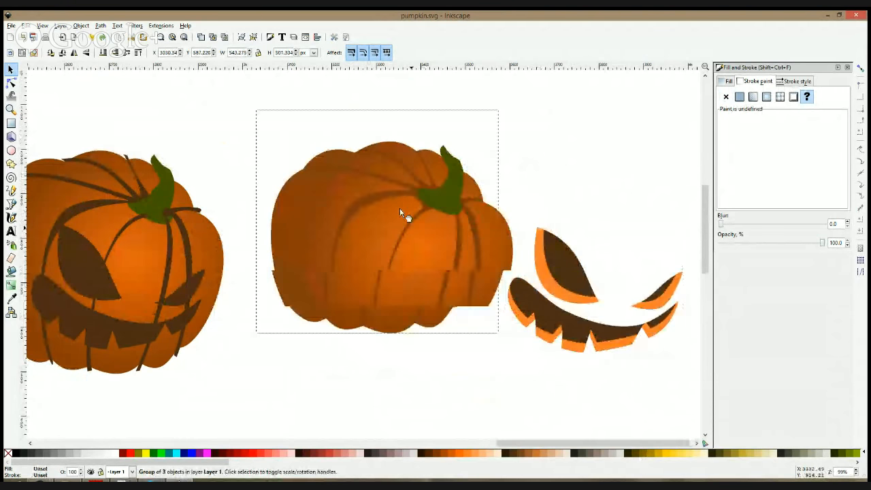
key(ctrl+z)
key(ctrl+z)
click(576, 269)
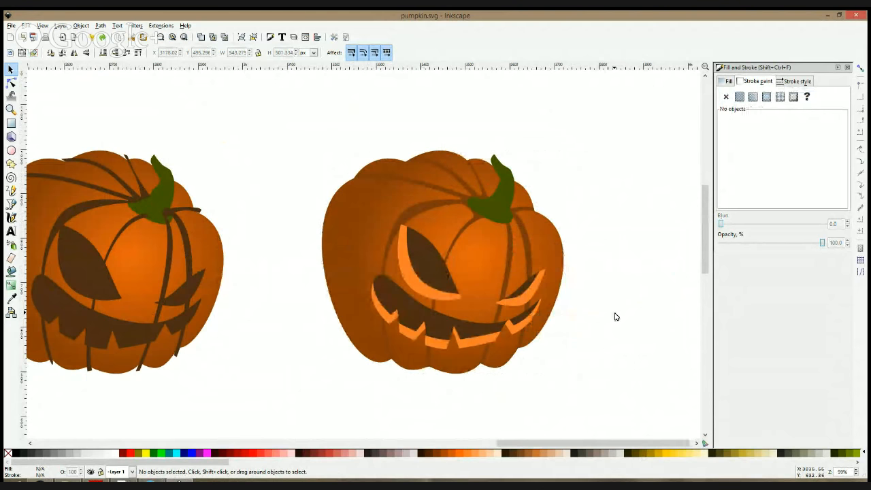
- Ungroup the newest pumpkin's eye and mouth shapes and clear the selection
click(545, 284)
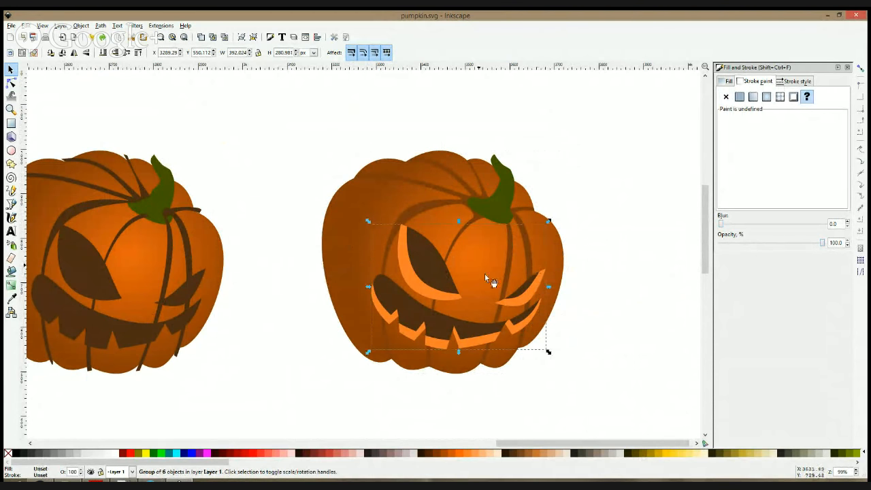
drag(546, 350, 357, 214)
key(ctrl+z)
click(536, 184)
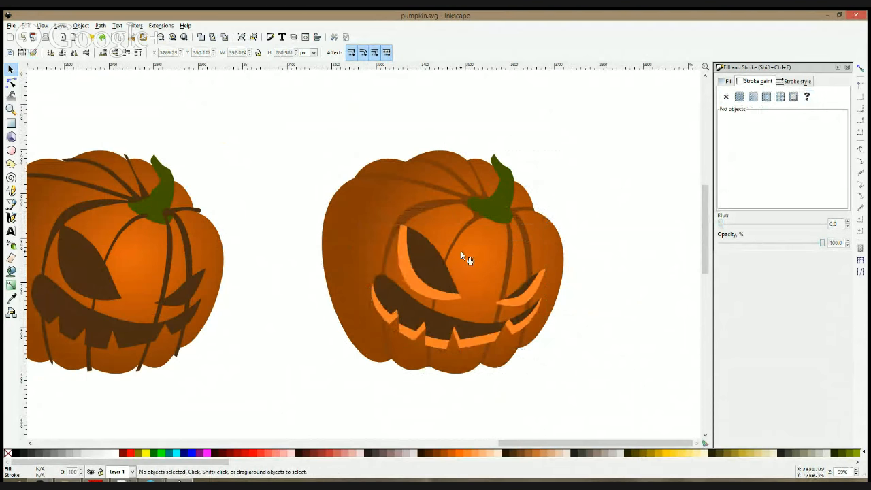
click(437, 269)
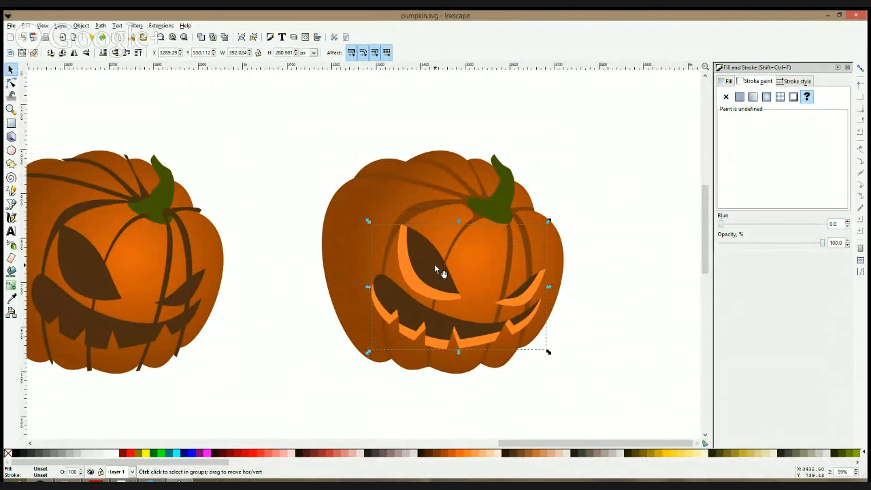
key(ctrl+shift+g)
click(683, 188)
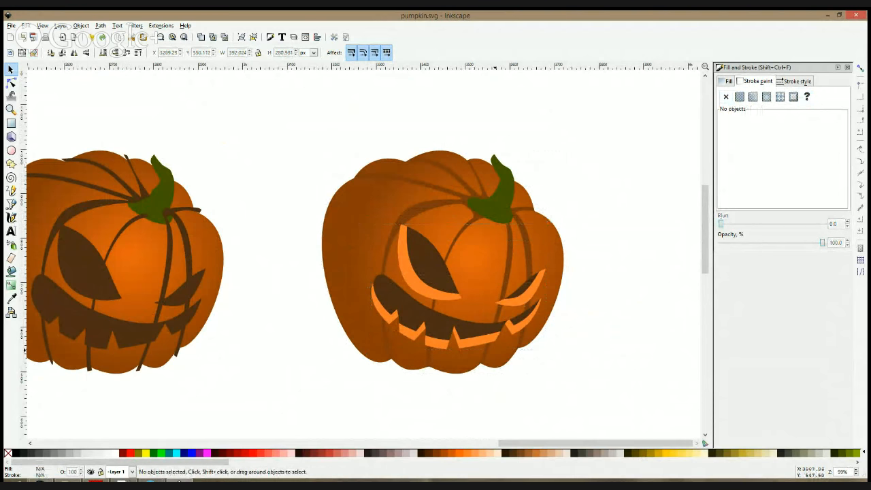
- Save the drawing pumpkin.svg
key(ctrl)
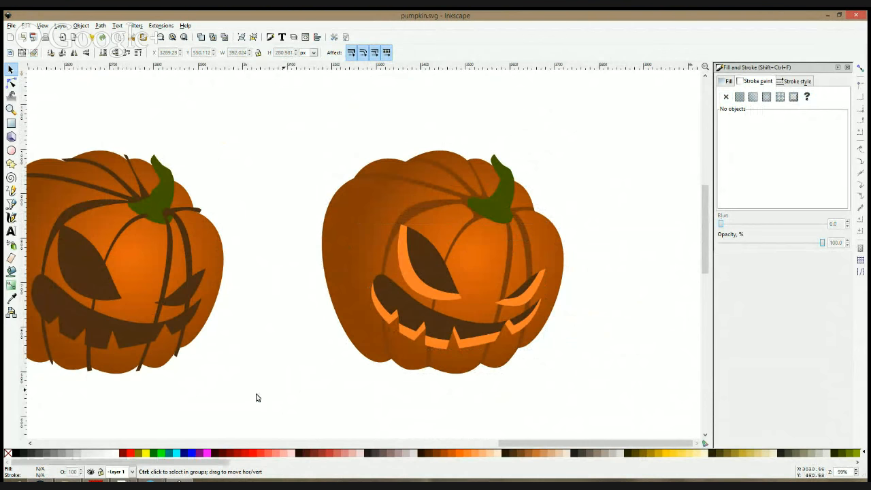
key(ctrl+s)
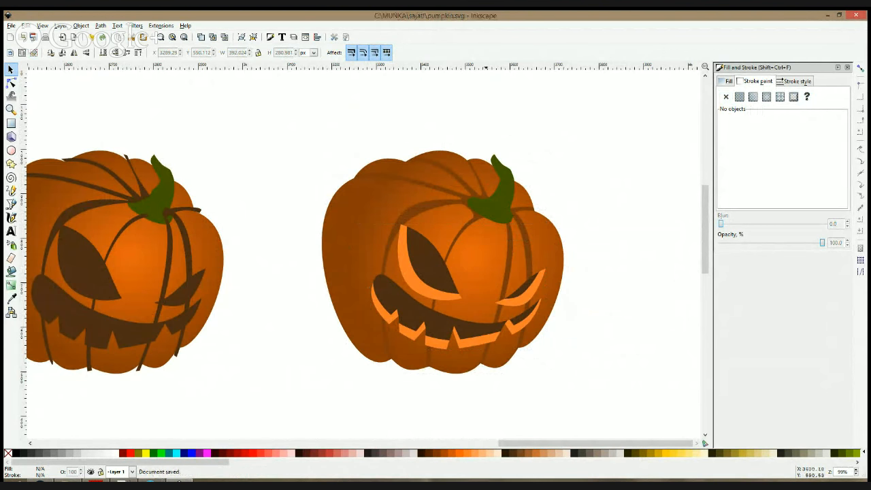
click(153, 482)
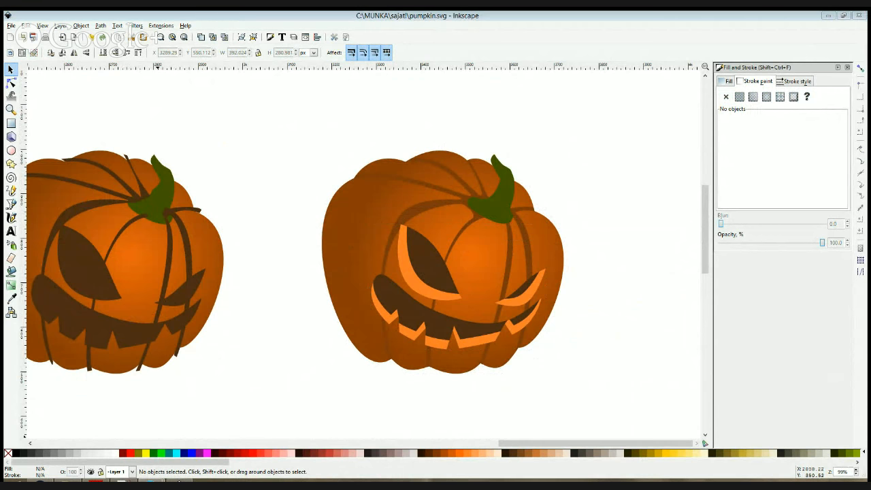
- Duplicate the whole newest pumpkin and place the copy to its right in the same row, at X about 4035 px
scroll(457, 192, down, 4)
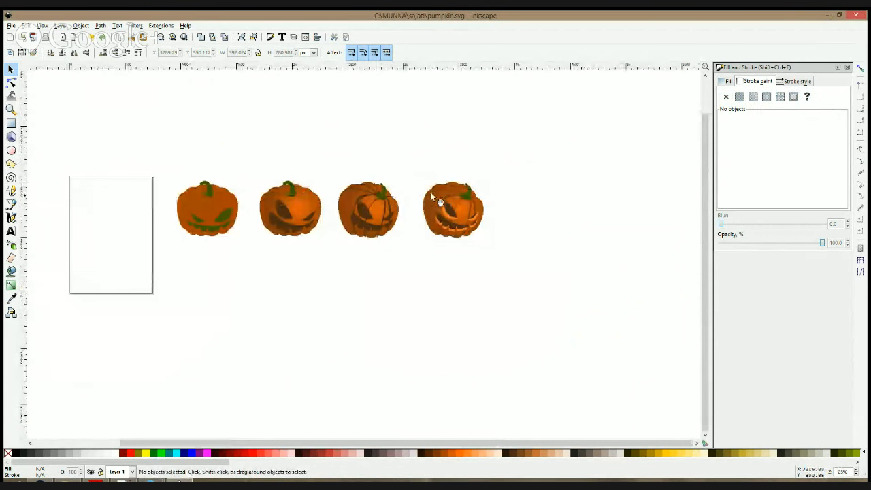
drag(403, 152, 499, 275)
scroll(322, 261, right, 5)
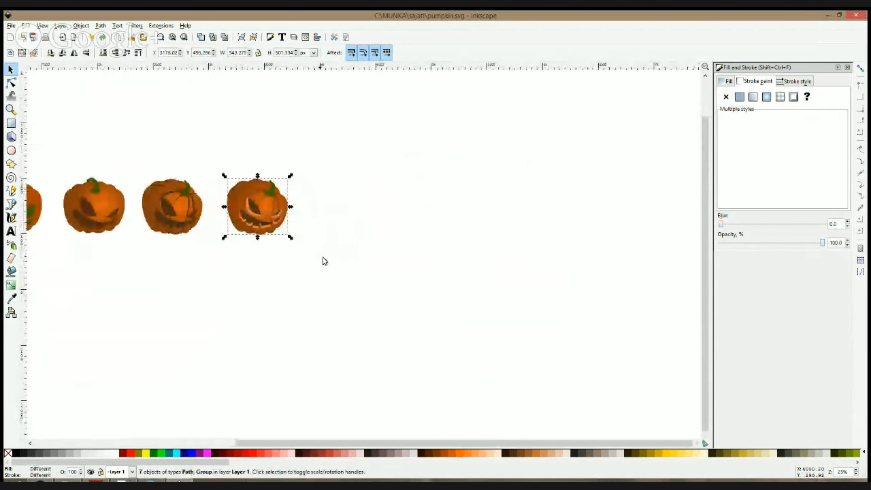
key(ctrl+d)
drag(277, 219, 372, 219)
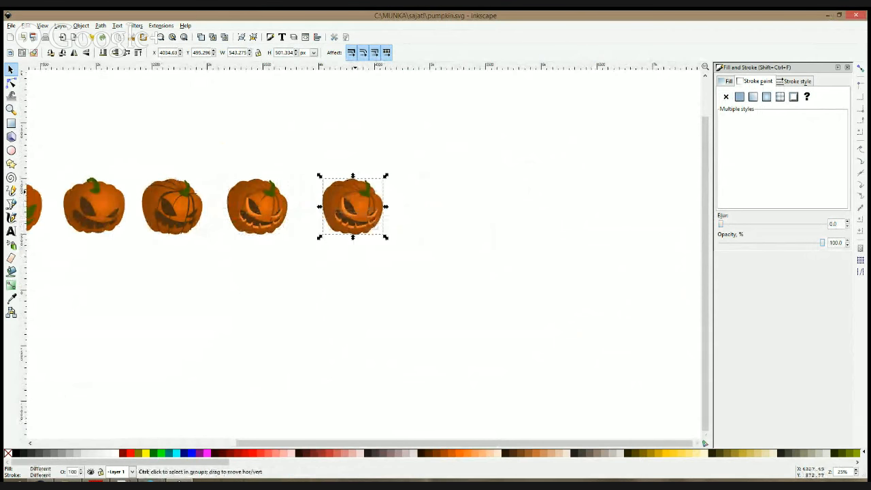
- Compare the row of pumpkin stages, from the flat green-faced one to the new duplicate
scroll(355, 191, up, 3)
scroll(312, 219, down, 3)
drag(225, 168, 414, 184)
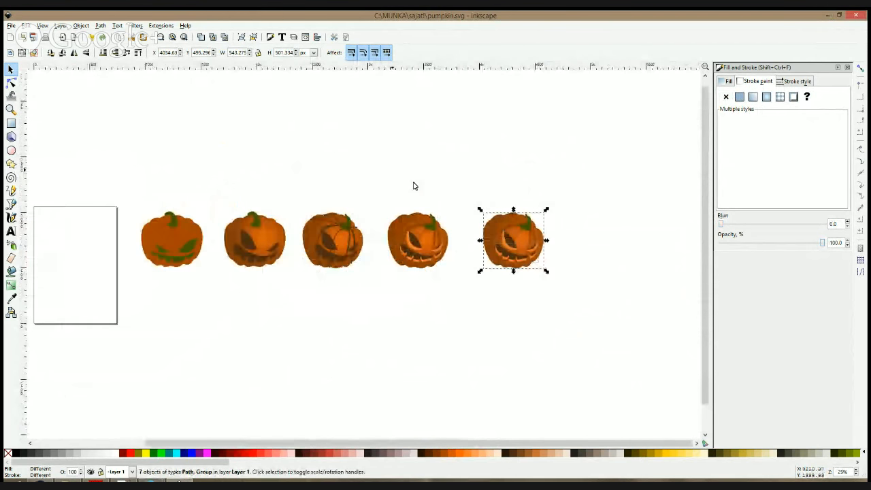
click(413, 186)
scroll(173, 235, up, 3)
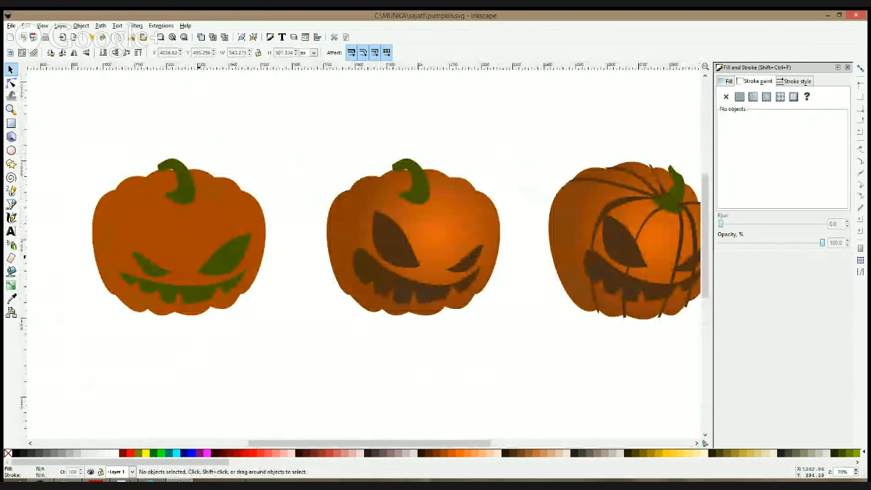
scroll(612, 299, right, 5)
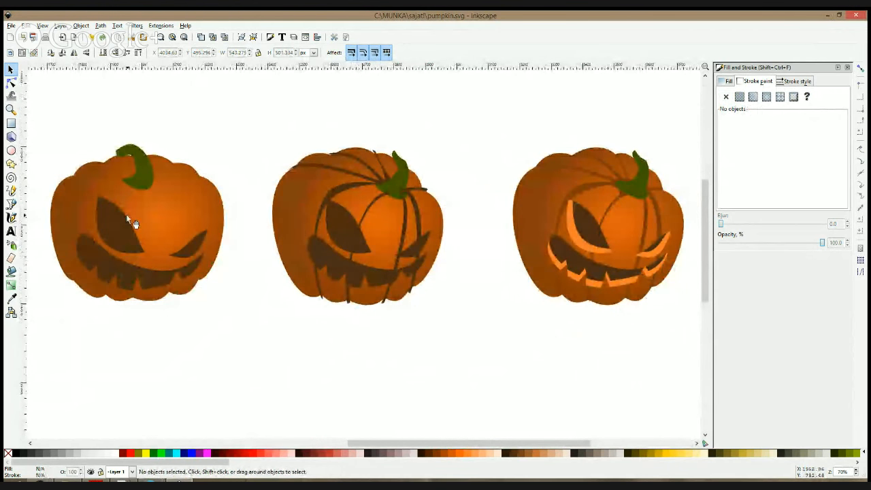
scroll(125, 249, left, 4)
scroll(147, 260, down, 2)
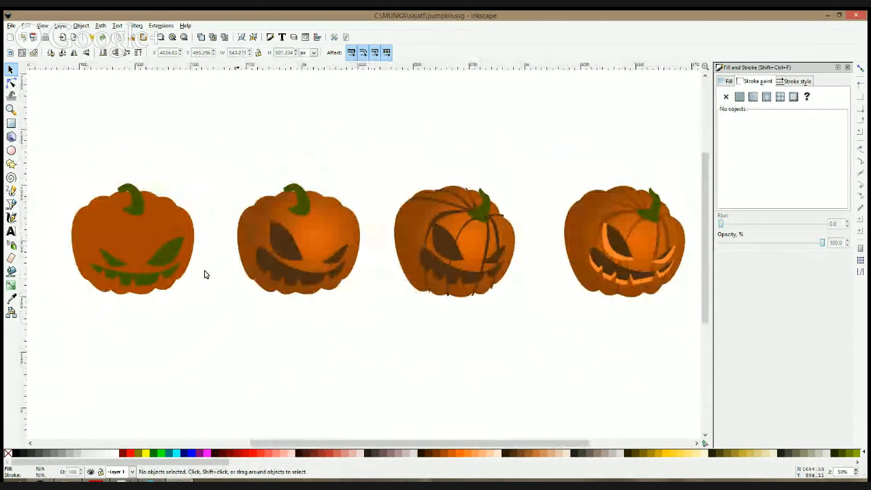
scroll(459, 262, right, 3)
scroll(344, 247, down, 2)
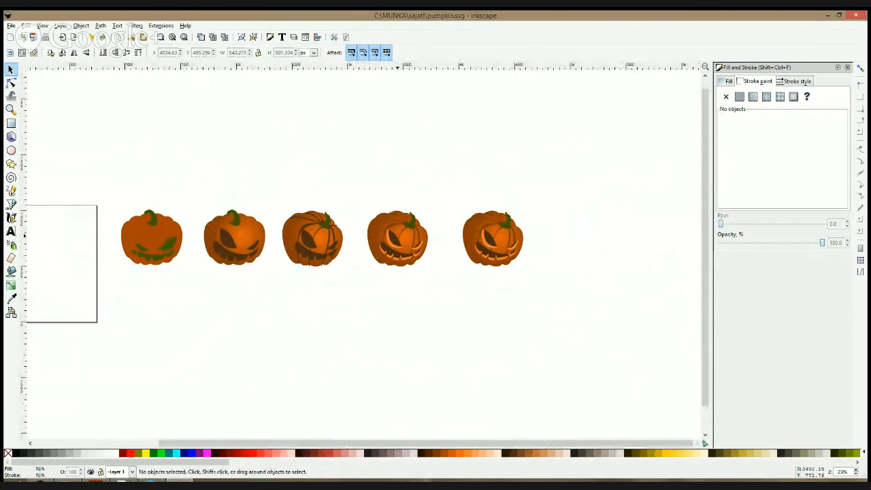
scroll(512, 243, up, 5)
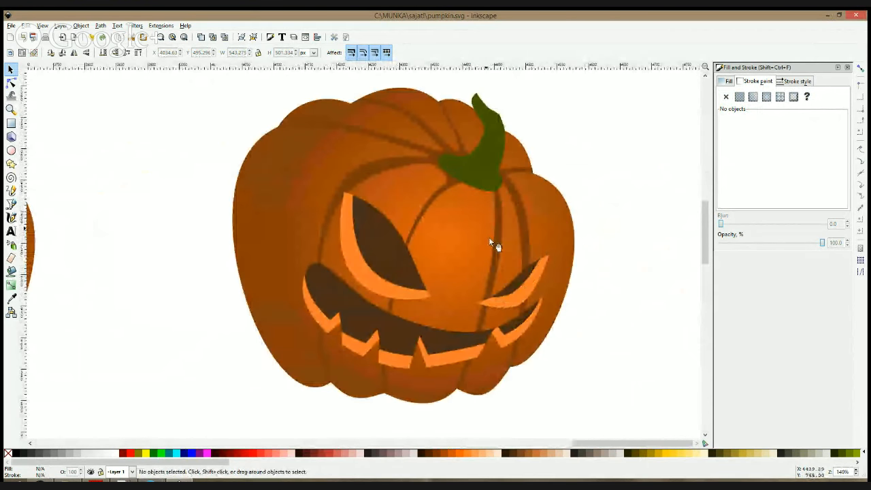
click(533, 215)
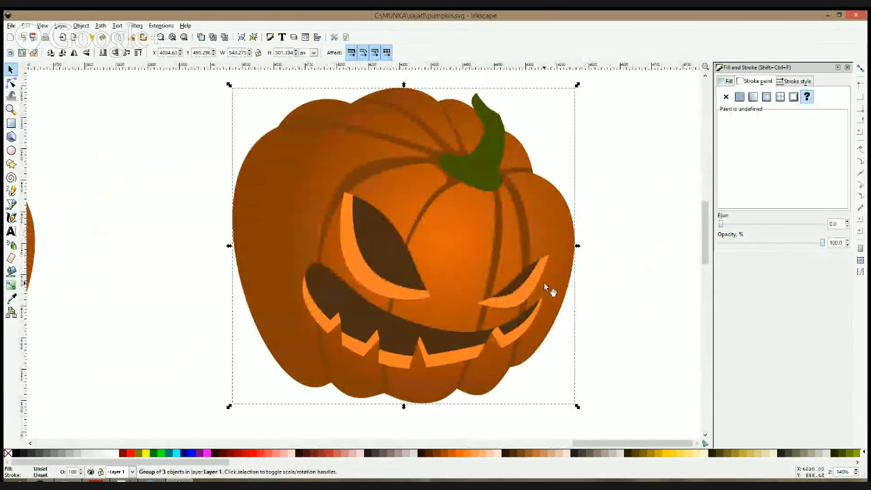
click(659, 293)
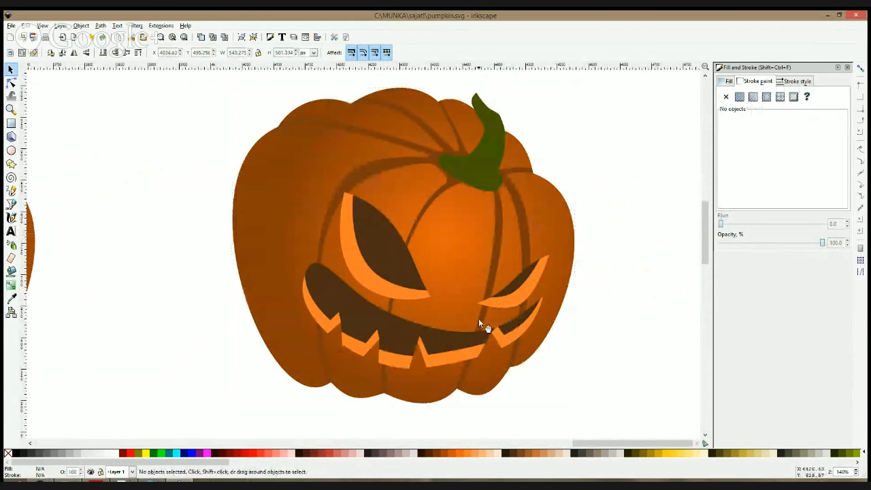
click(334, 299)
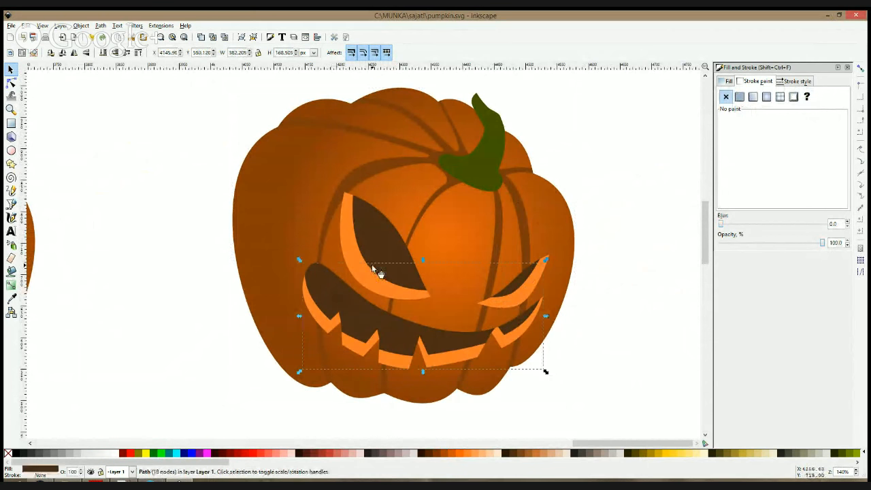
click(399, 257)
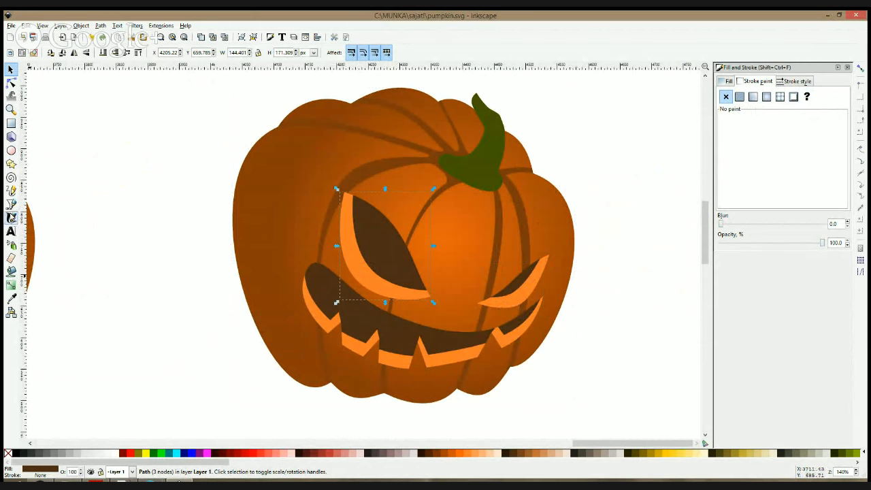
click(11, 205)
click(11, 70)
click(199, 273)
- Draw a circle about 119 px wide between the newest pumpkin's eyes and fill it with orange ff9000
scroll(406, 220, down, 3)
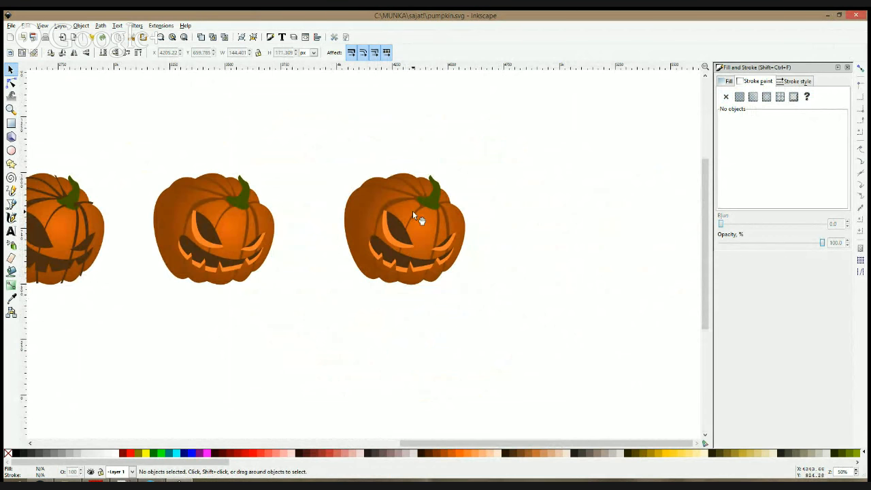
scroll(413, 211, up, 3)
click(382, 288)
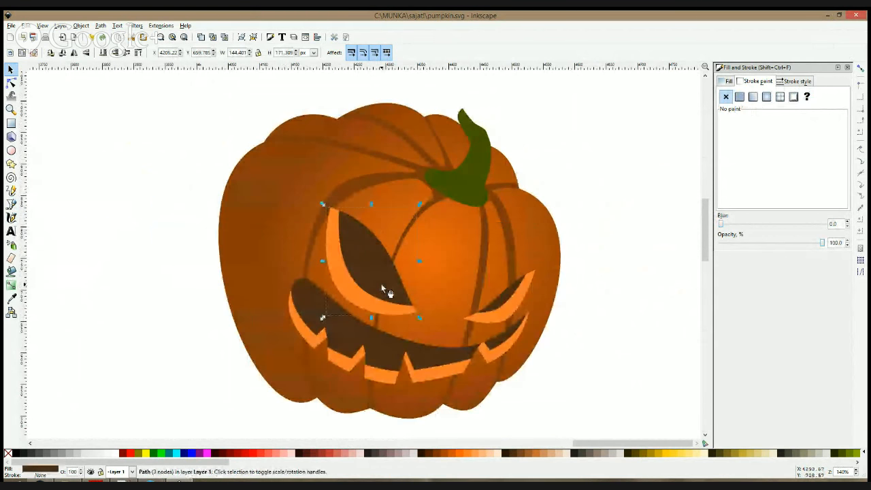
click(10, 150)
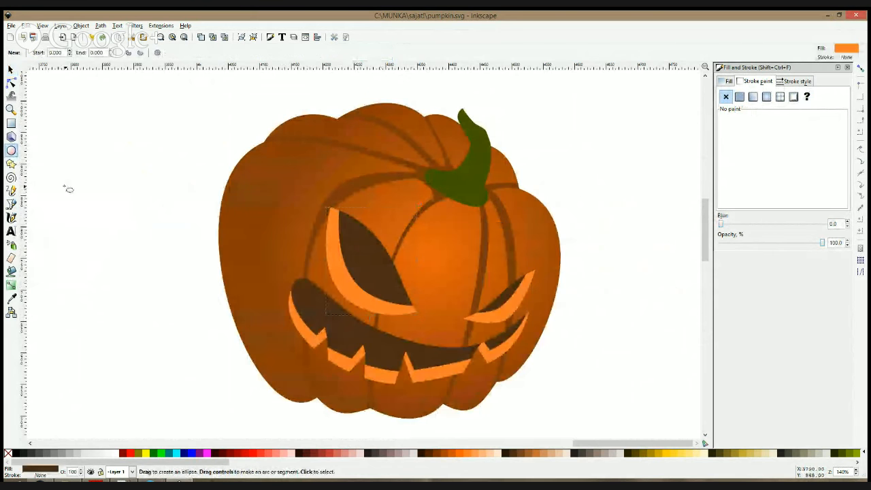
drag(400, 285, 476, 361)
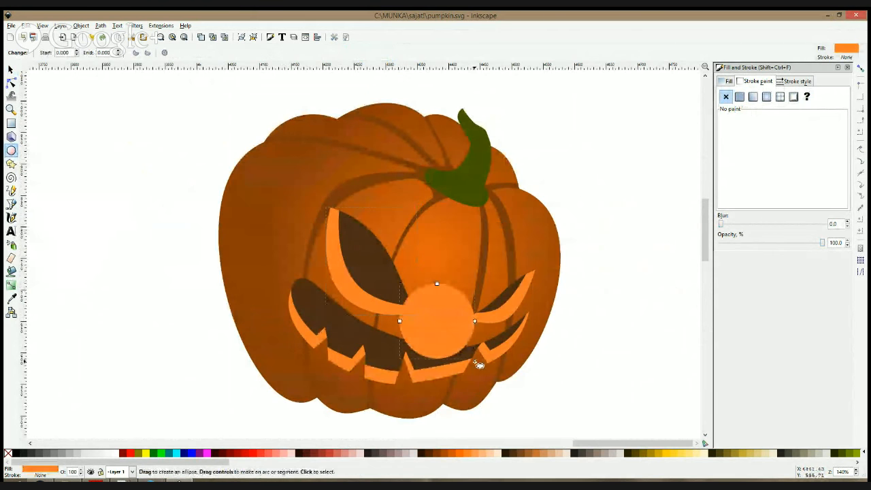
click(670, 455)
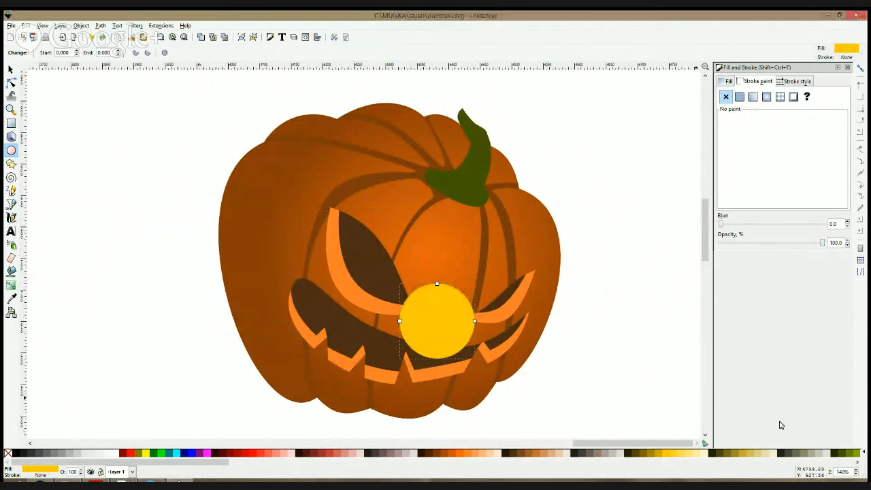
click(728, 81)
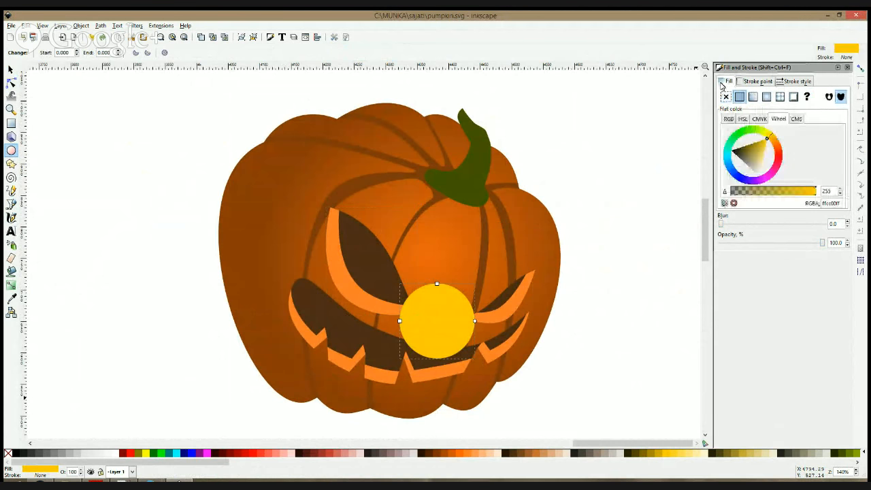
drag(770, 141, 779, 141)
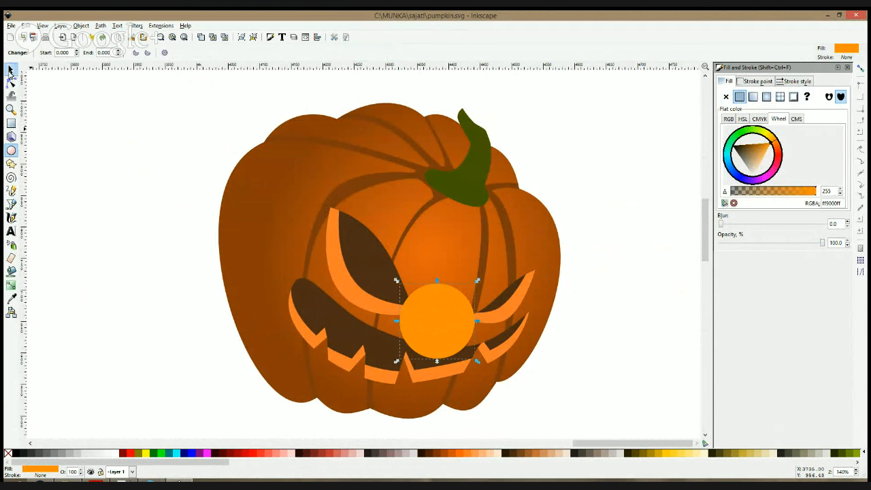
- Blur the orange circle by about 48% and enlarge it evenly around its centre to about 543 px wide
click(10, 69)
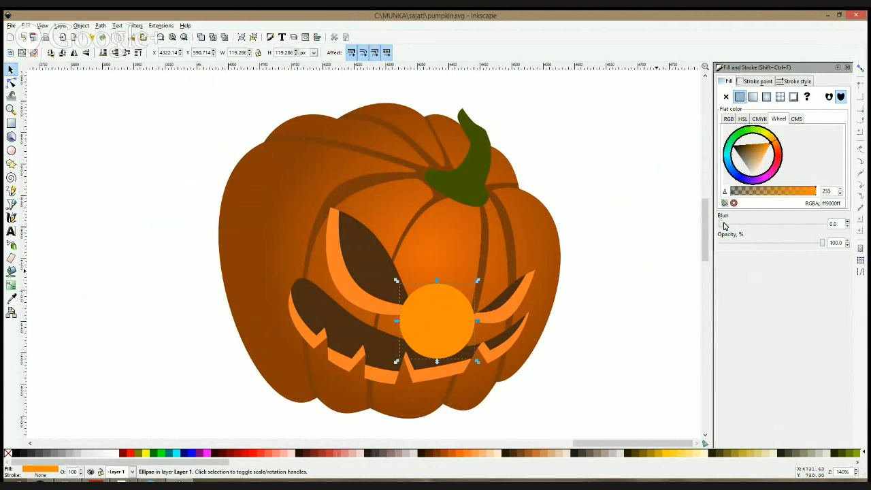
drag(724, 226, 771, 229)
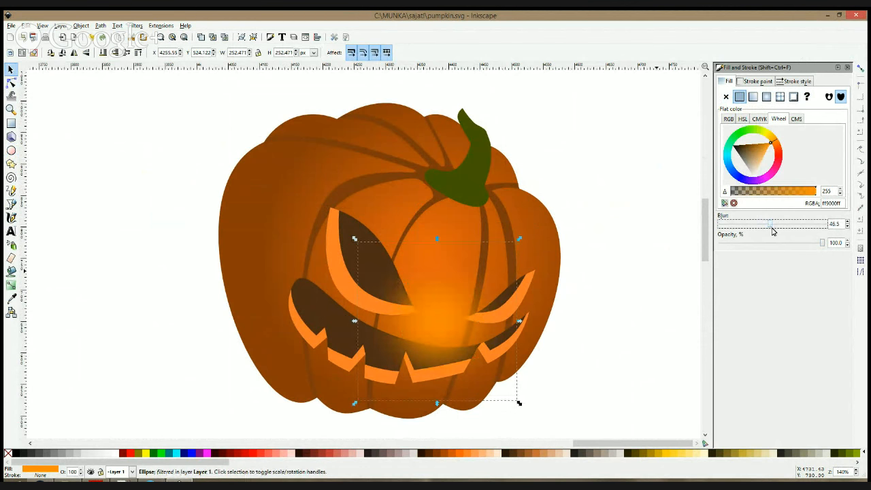
drag(521, 239, 663, 164)
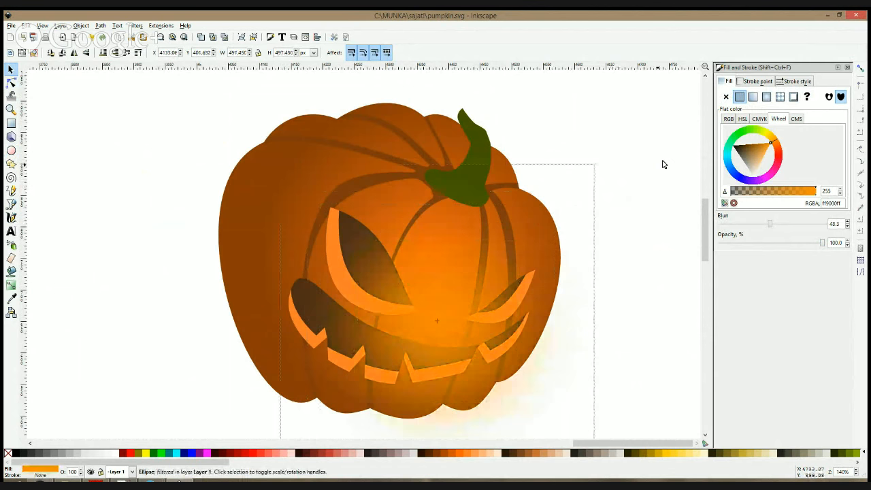
- Move the blurred orange glow off the face onto the empty canvas at the pumpkin's upper right
click(358, 231)
shift+click(311, 301)
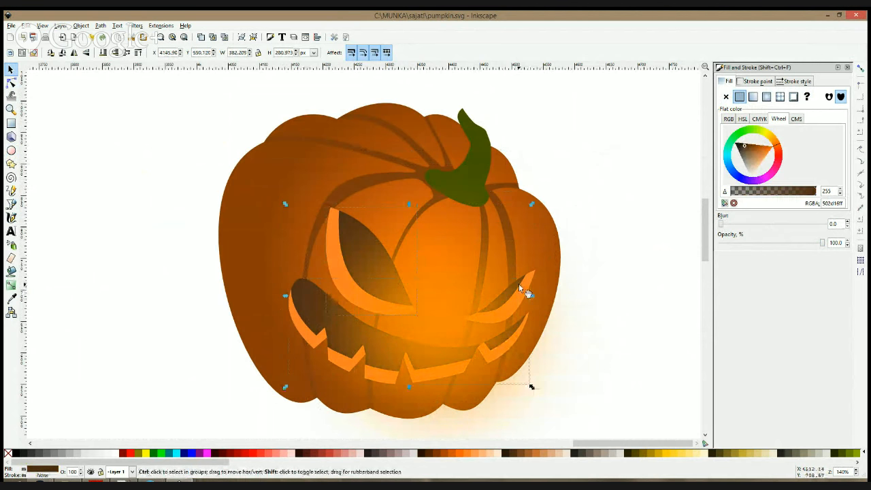
click(565, 254)
click(437, 308)
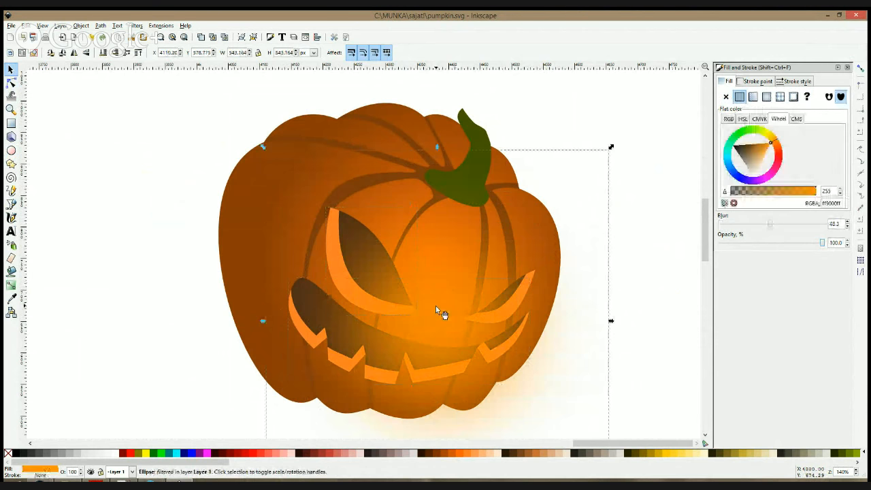
drag(436, 311, 638, 175)
- Group the dark shapes of both eyes and the mouth and fill them with the orange sampled from the glow
click(503, 303)
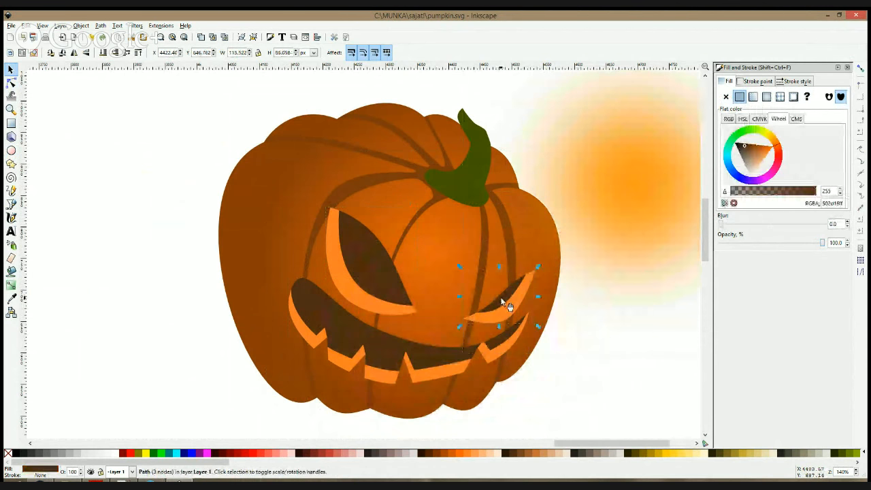
shift+click(385, 267)
shift+click(349, 352)
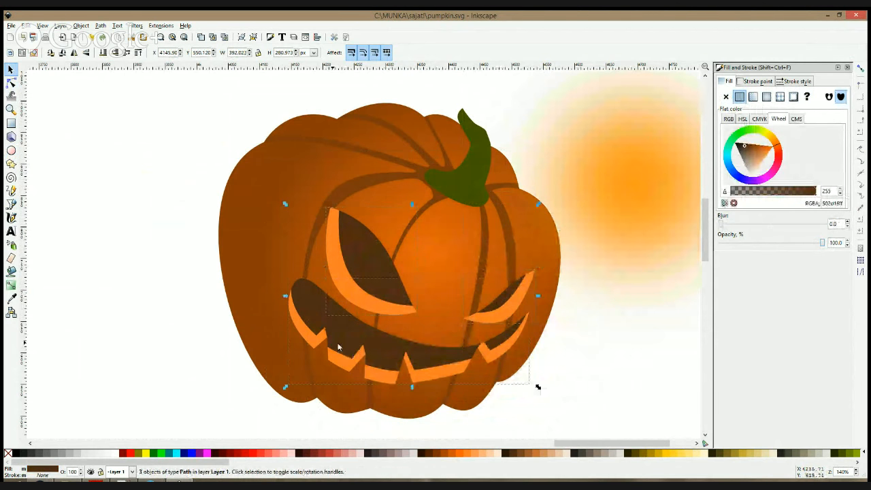
click(10, 304)
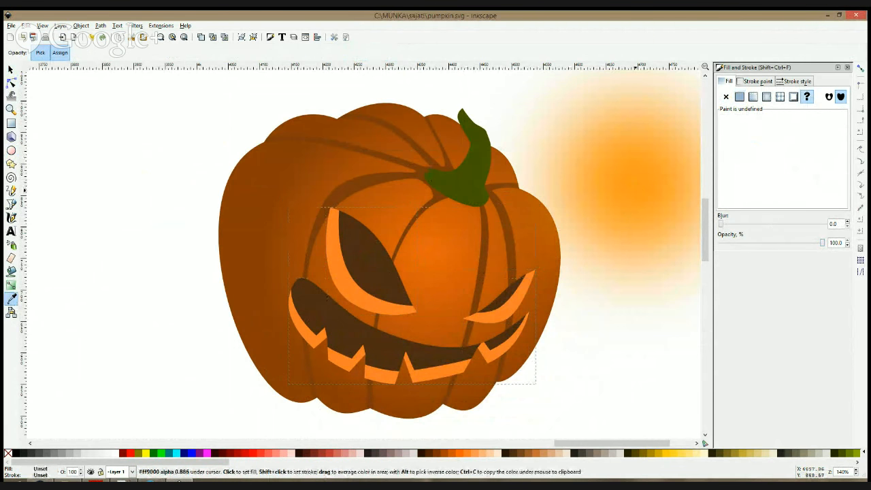
click(638, 192)
- Delete the blurred orange circle beside the pumpkin
key(s)
click(637, 193)
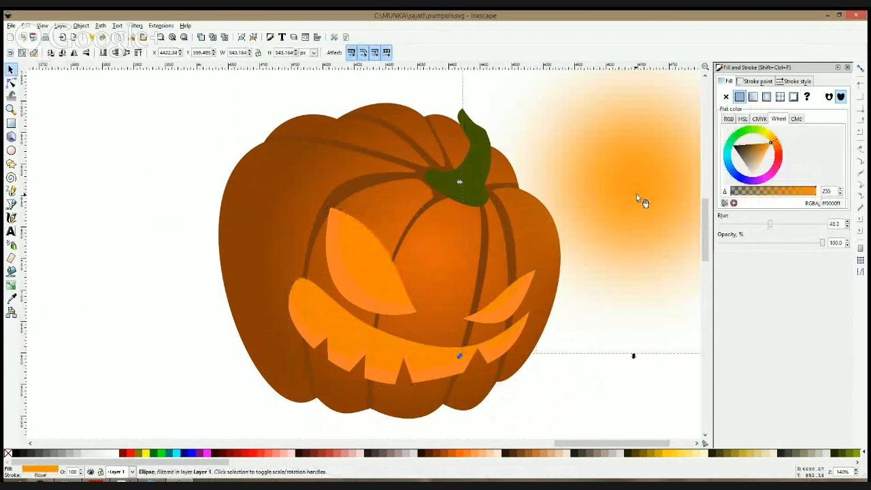
key(Delete)
- Set the face group's fill alpha to 255 and apply a radial gradient centred in the large eye
click(374, 276)
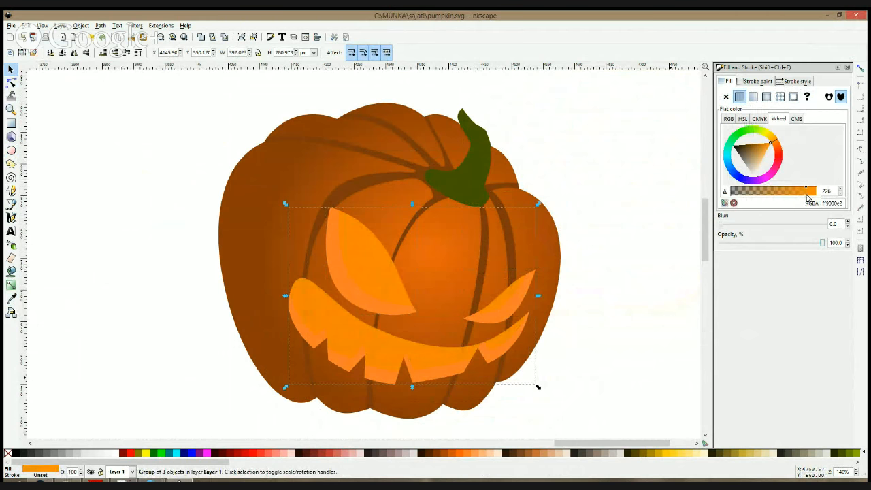
drag(808, 194, 842, 196)
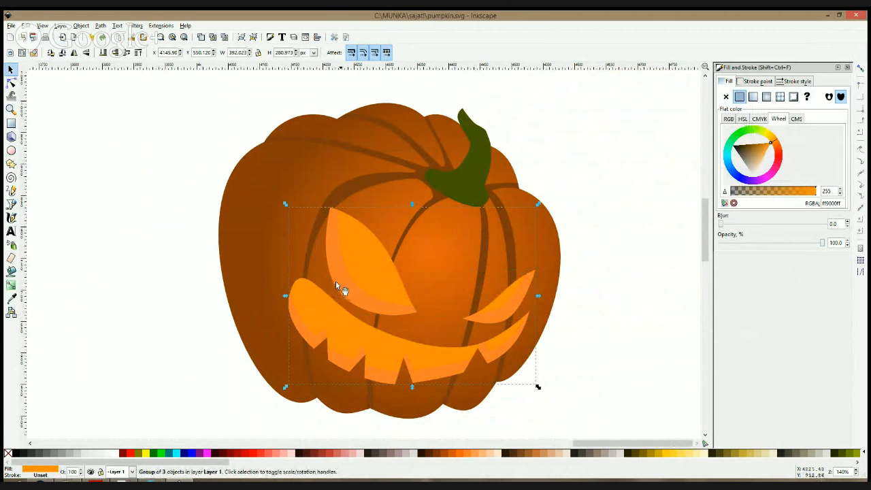
click(10, 285)
double_click(381, 278)
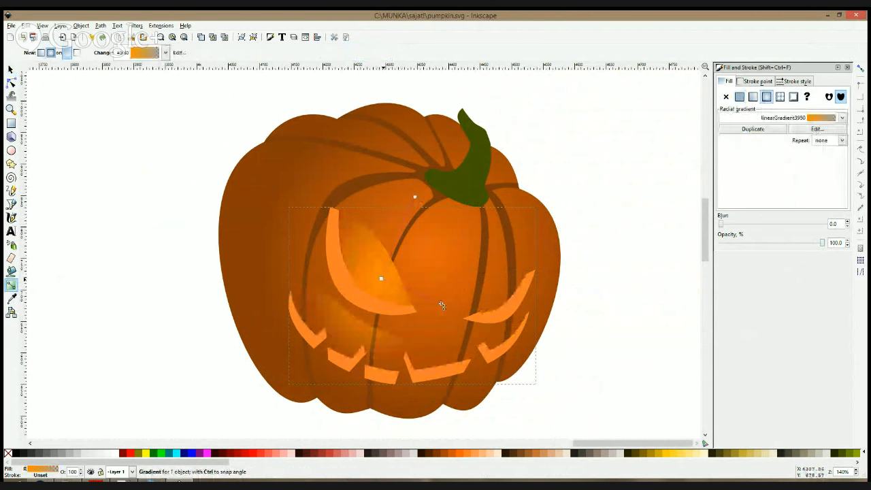
- Colour the face gradient's outer stop opaque orange f48203 and its centre stop yellow ffd32a
click(11, 299)
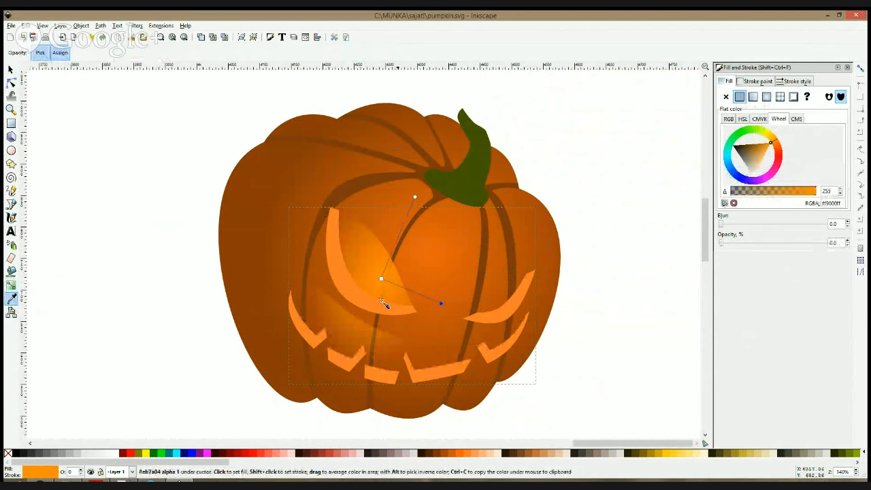
click(446, 297)
click(382, 287)
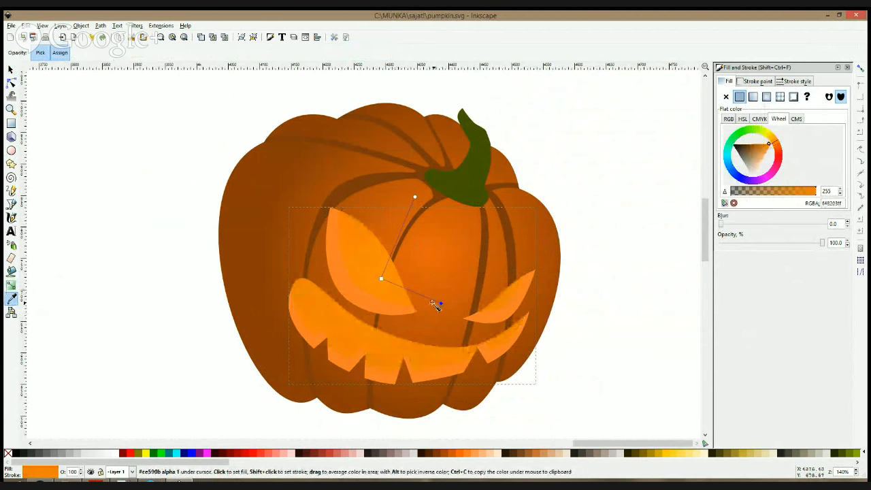
click(381, 278)
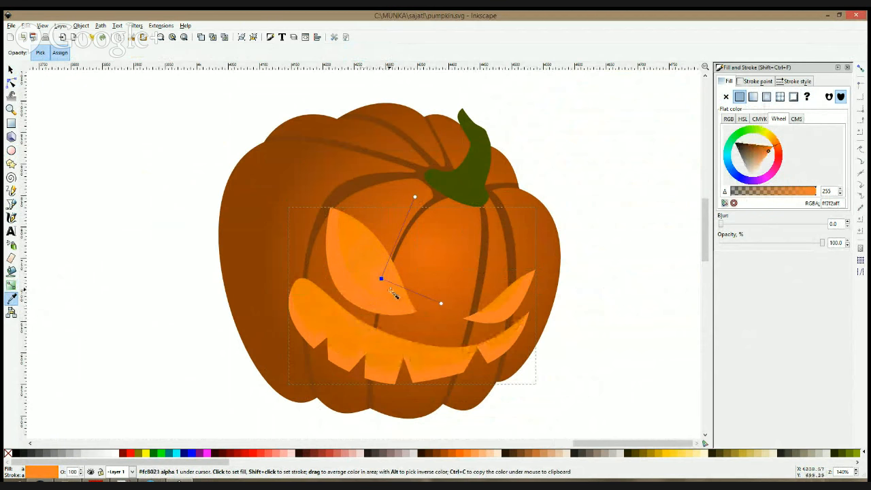
click(766, 145)
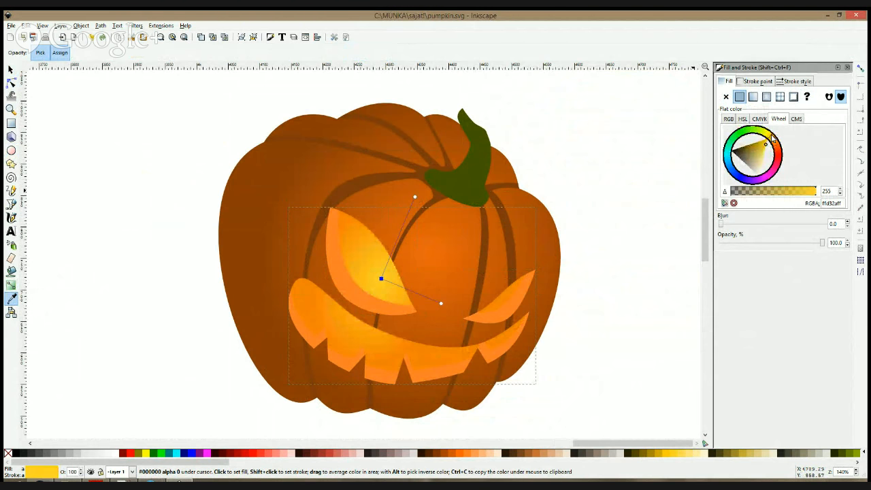
- Widen the face's radial gradient, move its centre between the eyes above the mouth, and clear the selection
drag(442, 304, 527, 317)
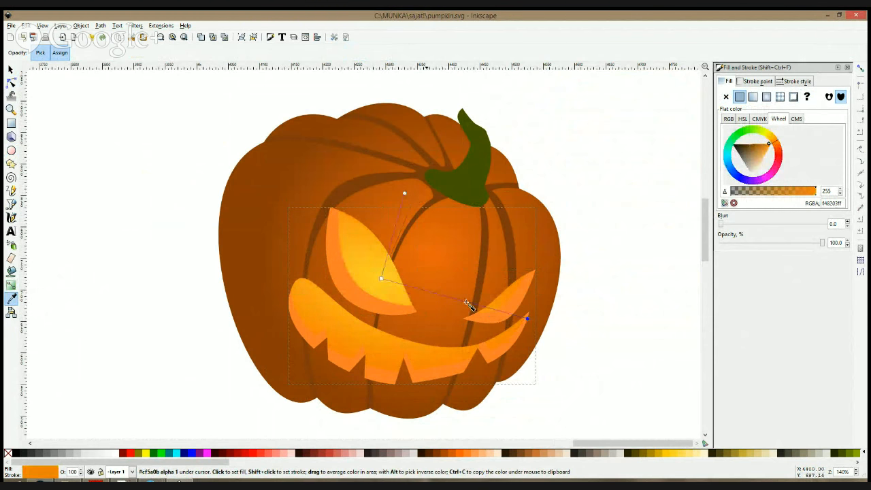
drag(382, 280, 449, 323)
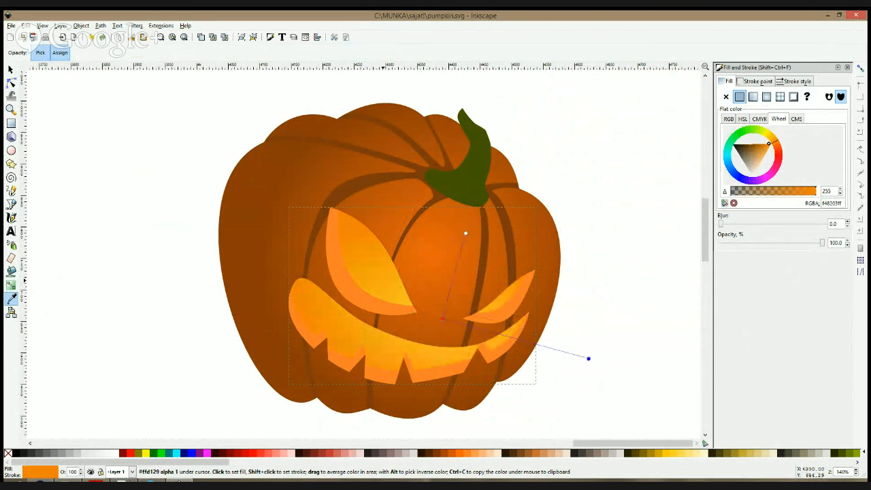
key(F1)
key(Escape)
- Recolour the edge shapes of both eyes and the mouth with a saturated deep orange based on a colour sampled from the face, then deselect them
scroll(532, 296, down, 3)
scroll(470, 300, up, 3)
click(466, 288)
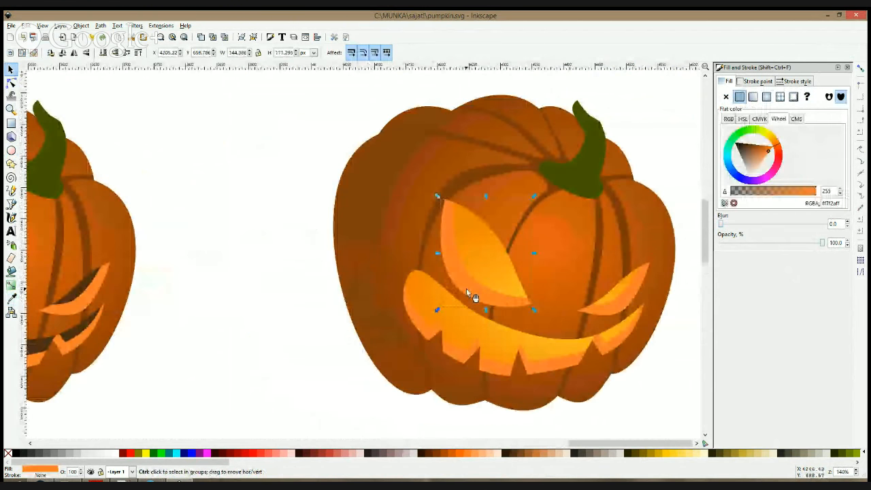
shift+click(418, 321)
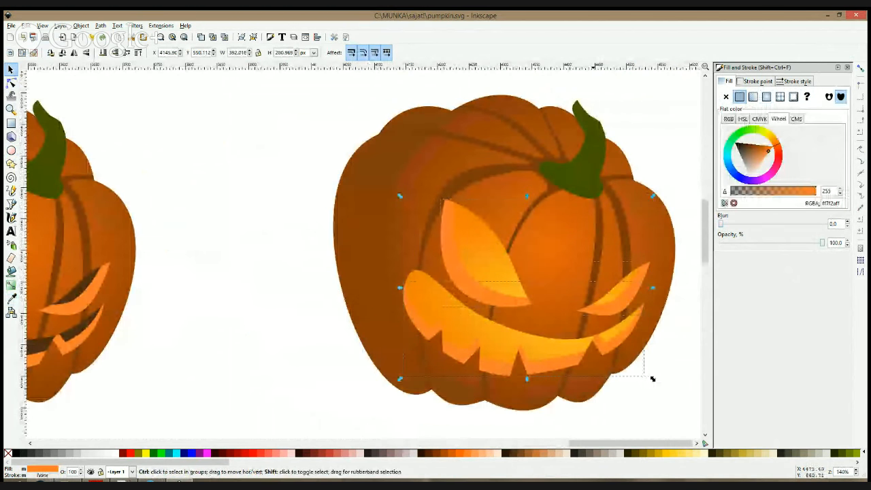
click(11, 299)
click(474, 316)
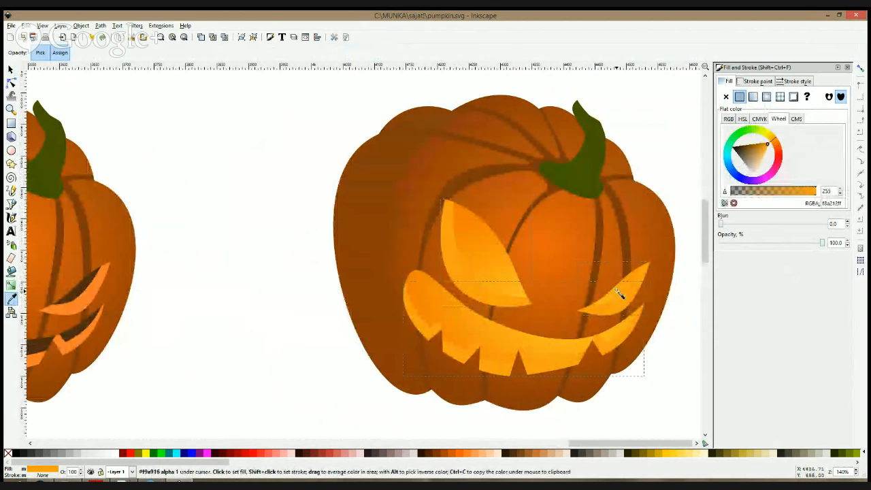
drag(775, 141, 779, 149)
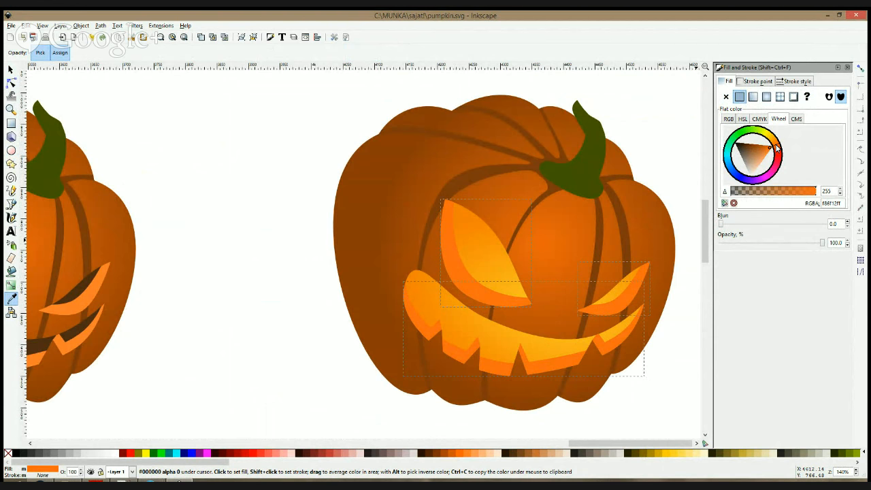
mouse_move(771, 151)
mouse_down()
mouse_move(761, 168)
mouse_move(776, 147)
mouse_up()
click(11, 69)
click(214, 186)
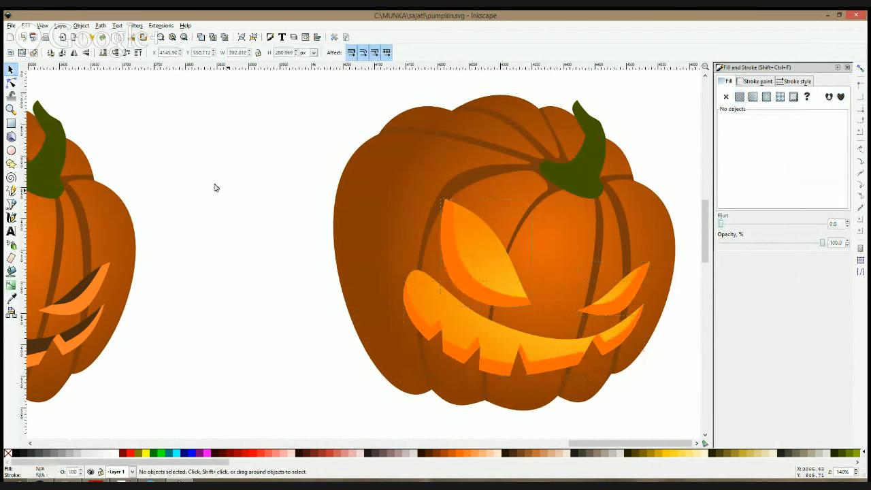
- Draw a closed straight-segment shape over the newest pumpkin's front, from the upper lobes around the face and below the mouth
scroll(313, 221, down, 3)
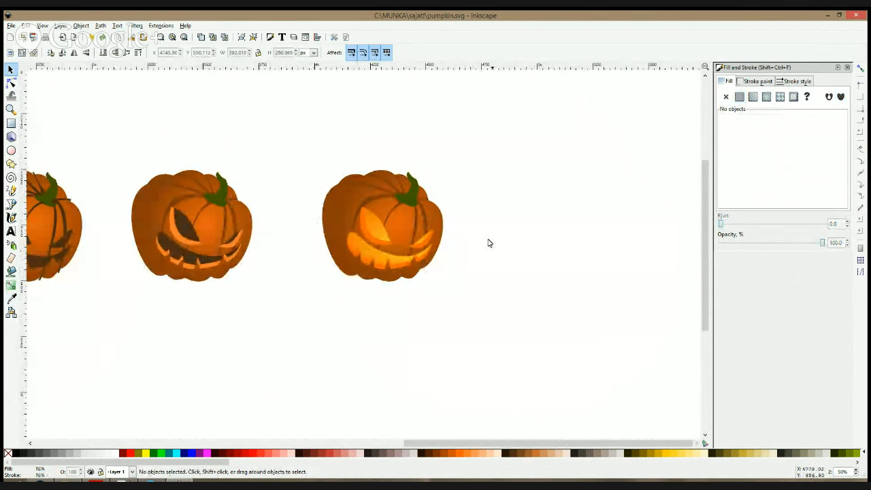
scroll(369, 230, up, 2)
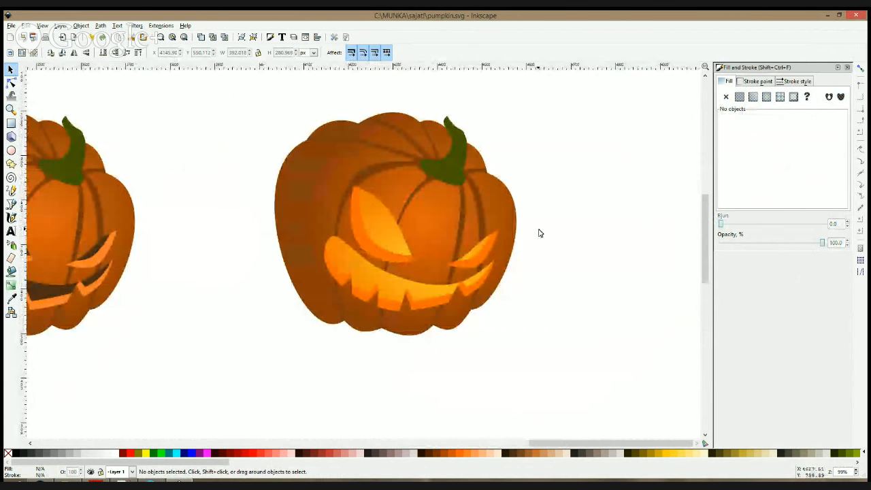
scroll(404, 233, up, 2)
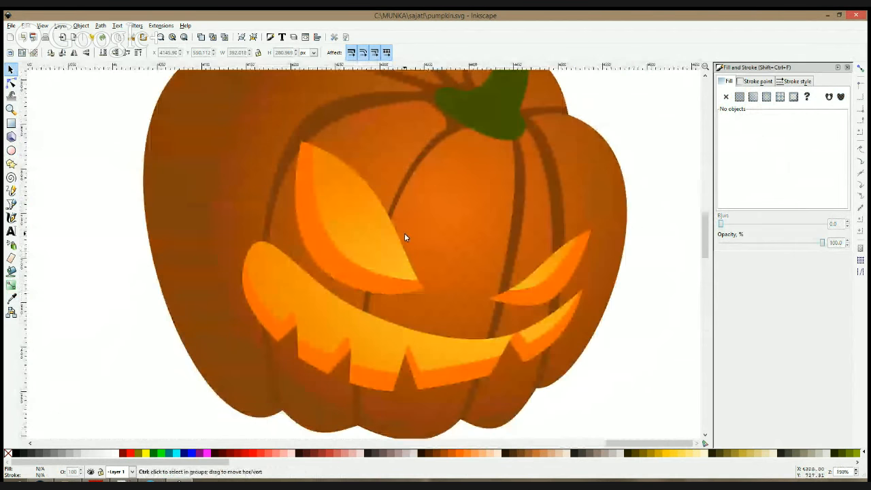
scroll(404, 233, down, 2)
click(11, 204)
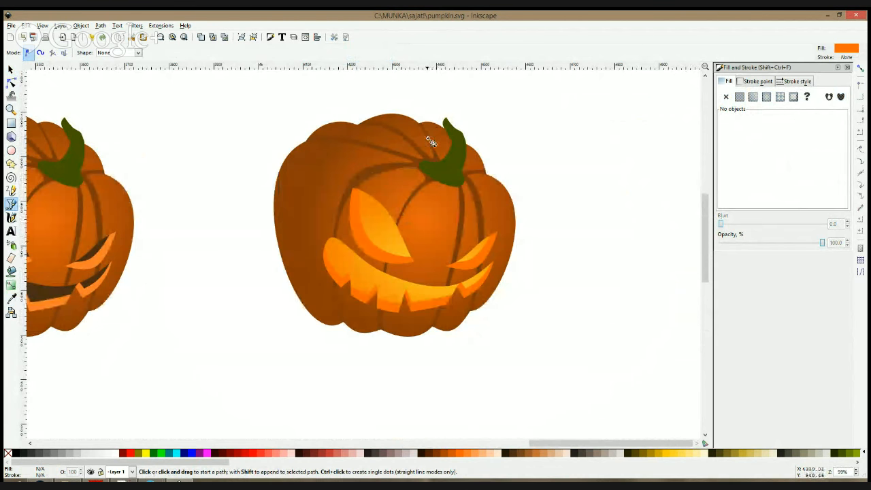
scroll(429, 143, up, 2)
click(431, 145)
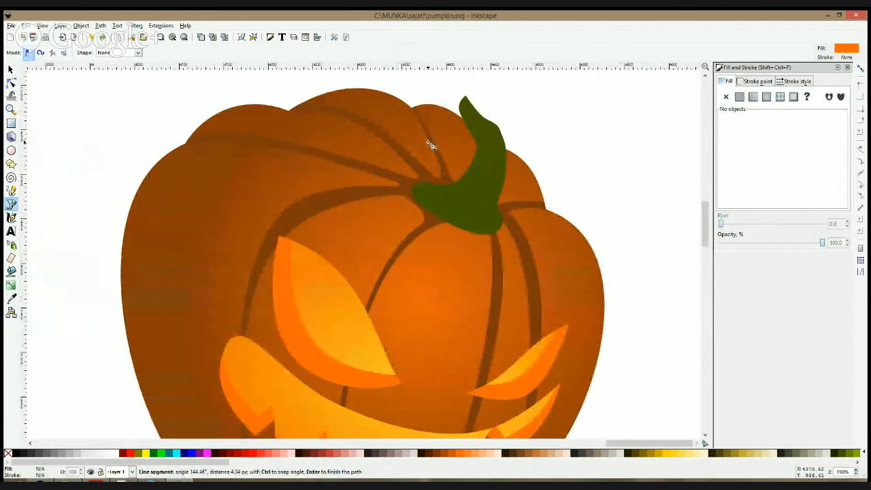
click(320, 133)
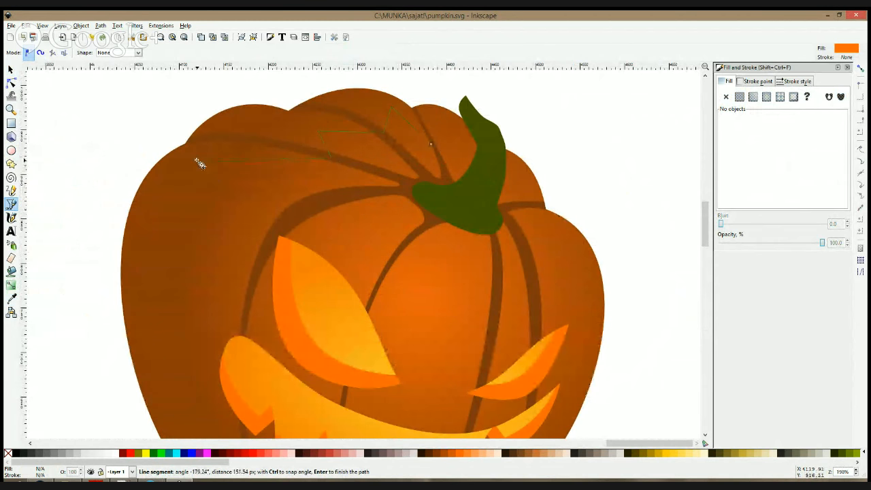
scroll(177, 317, down, 2)
click(175, 301)
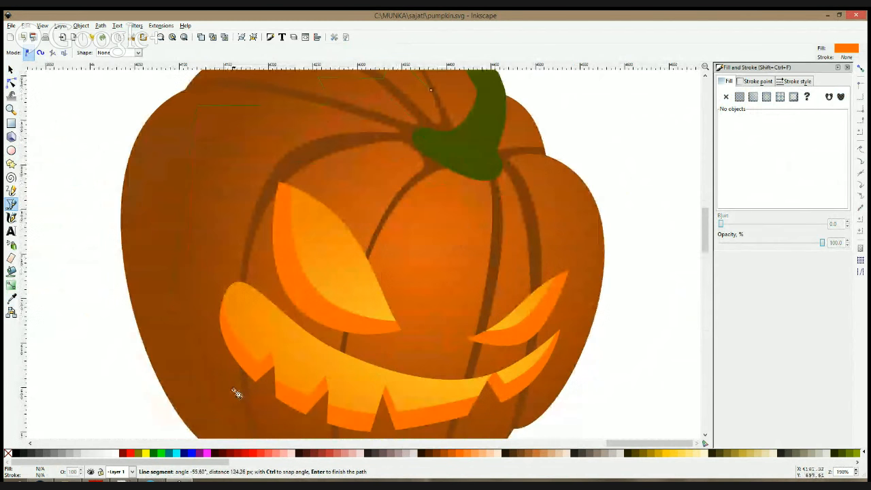
scroll(235, 392, down, 4)
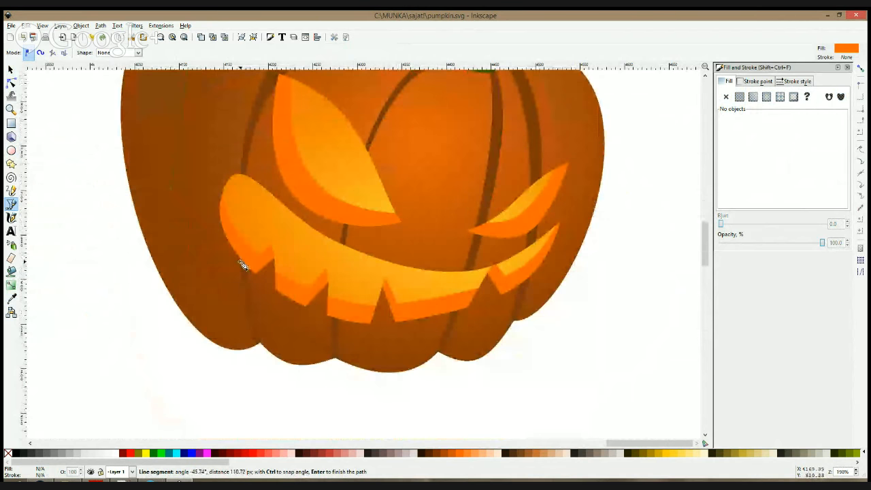
click(331, 321)
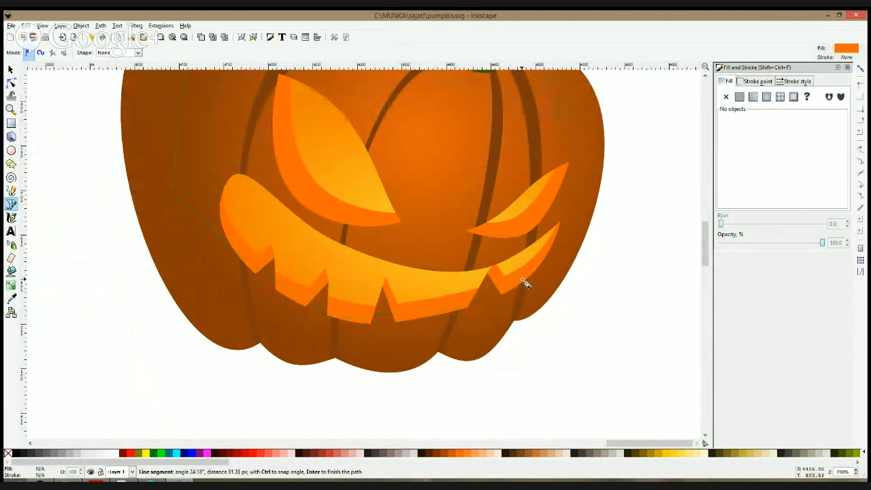
scroll(525, 282, up, 3)
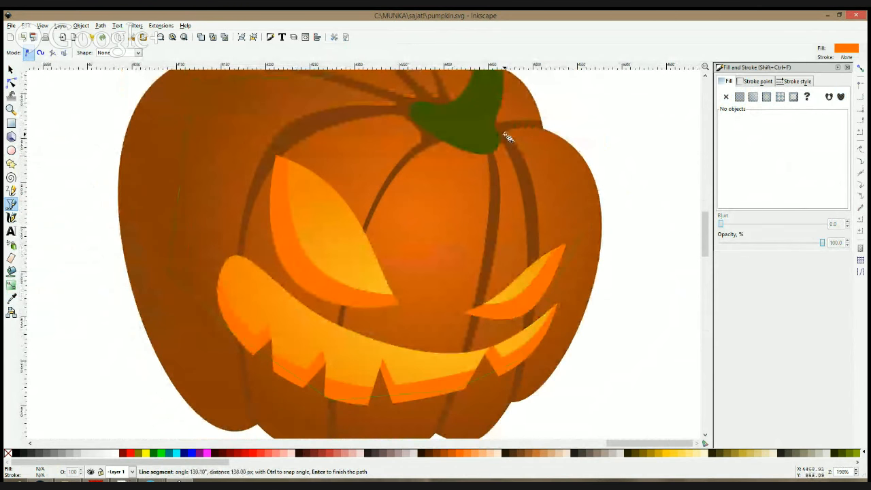
scroll(520, 270, up, 5)
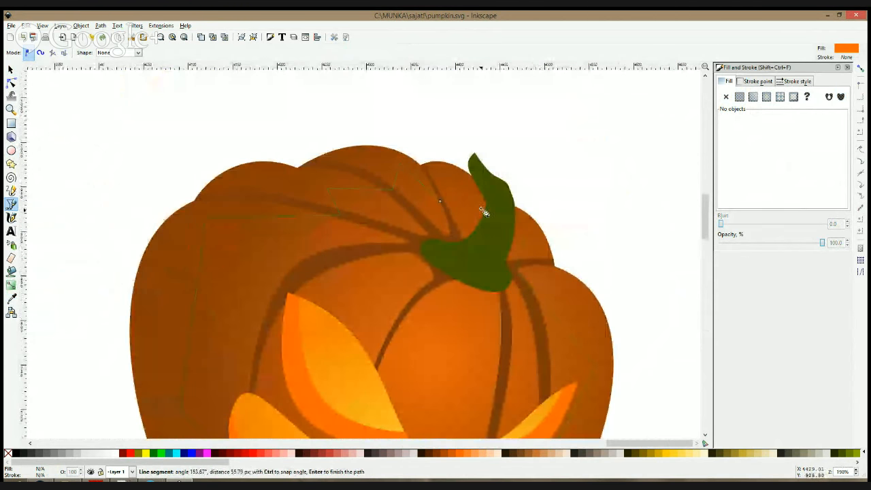
click(443, 201)
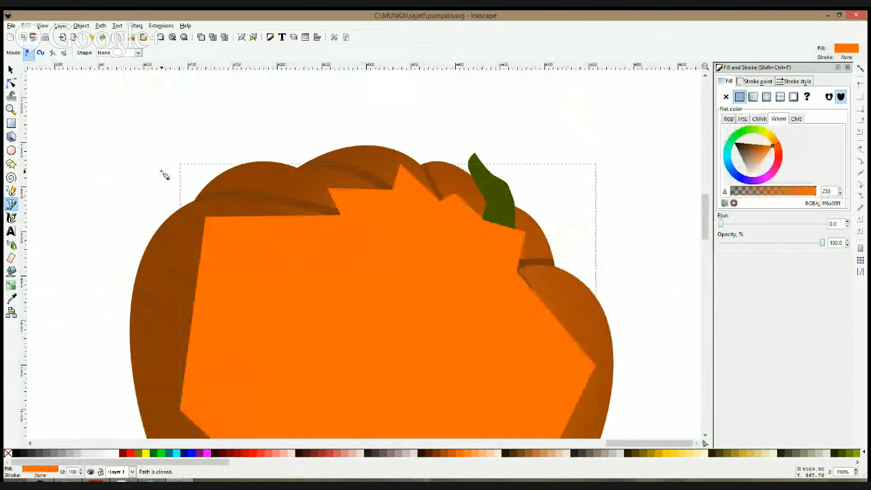
- Show the new shape's nodes for editing and set its opacity to 30%
key(n)
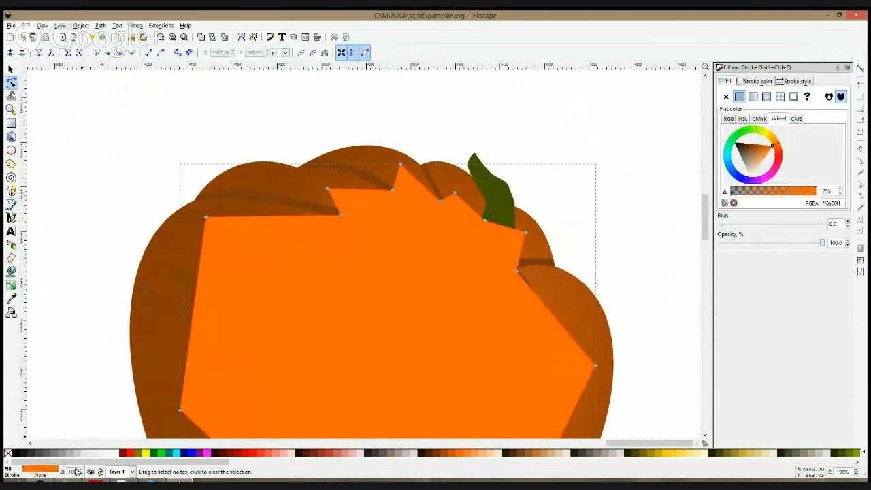
double_click(70, 472)
text(30)
key(Return)
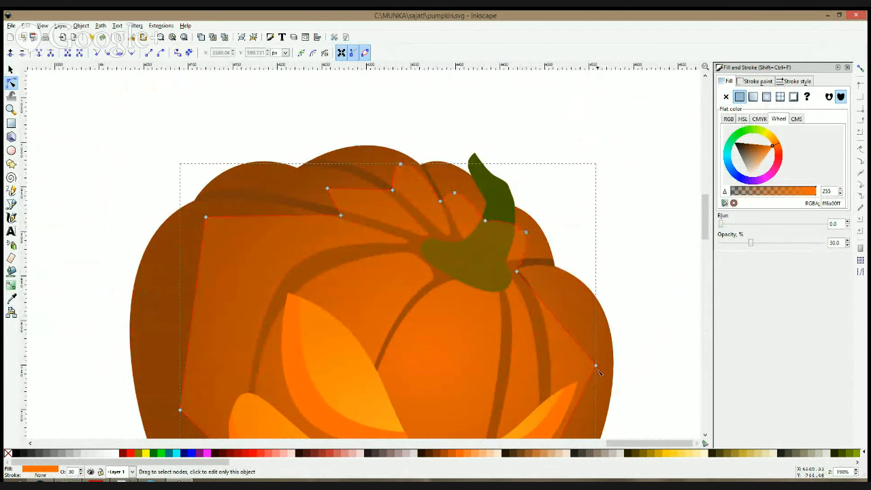
- Reshape the highlight's right edge, bow its lower segments along the pumpkin's bottom lobes, and smooth its lower-left node
drag(597, 368, 587, 327)
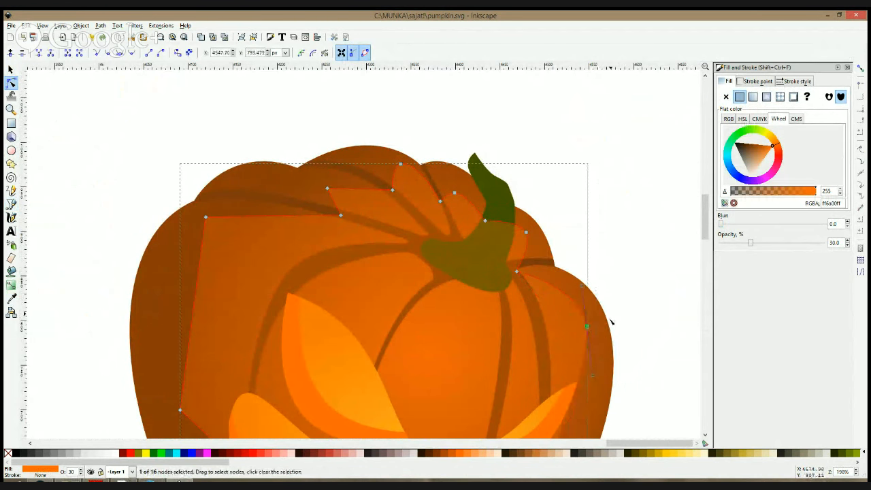
scroll(604, 286, down, 5)
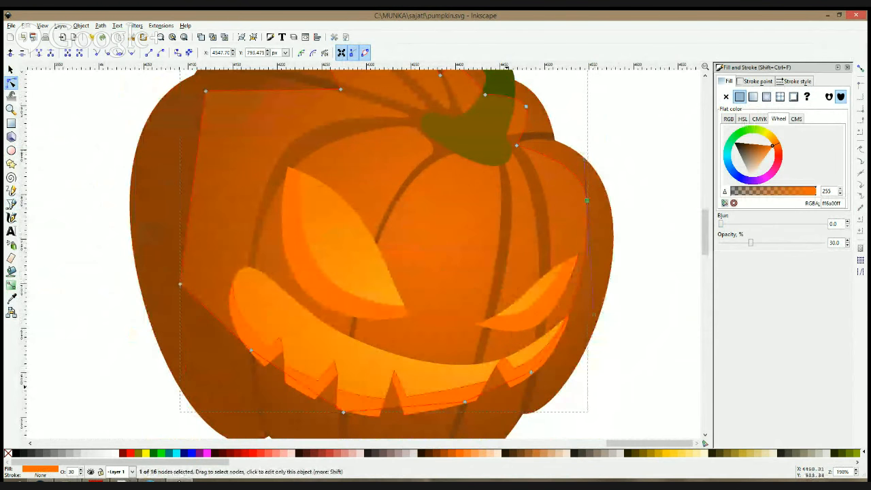
scroll(433, 380, down, 5)
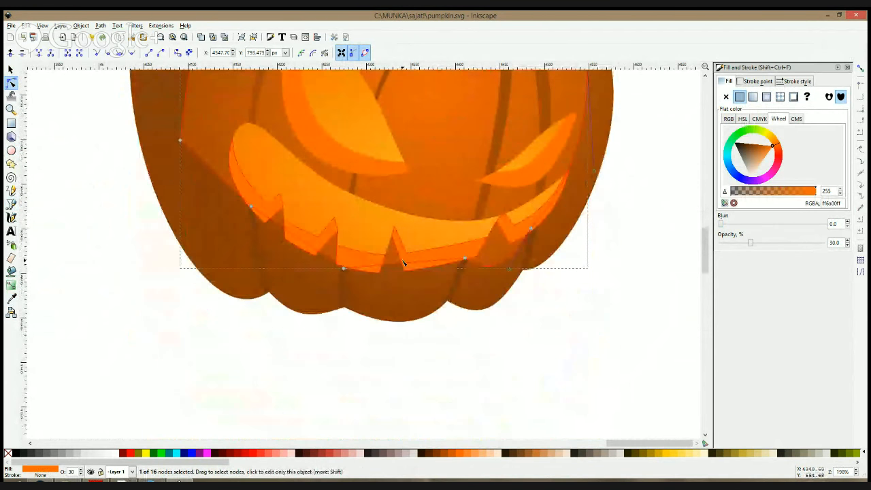
drag(409, 271, 409, 298)
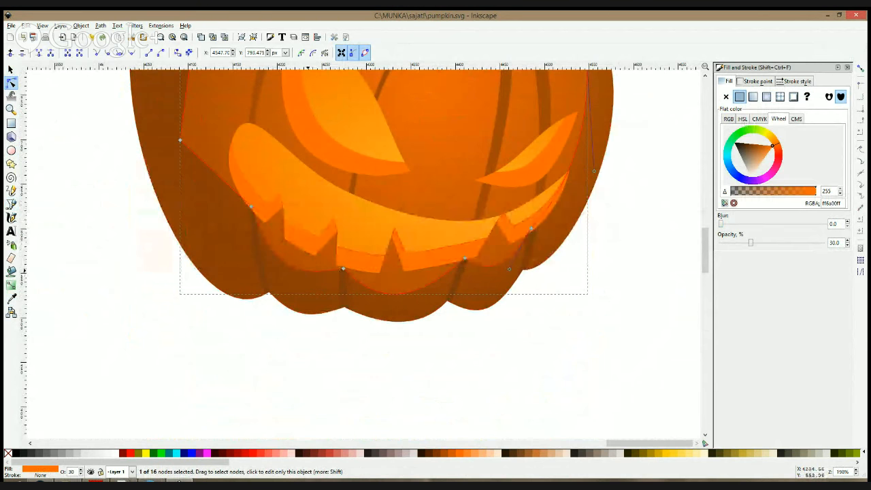
drag(341, 241, 358, 306)
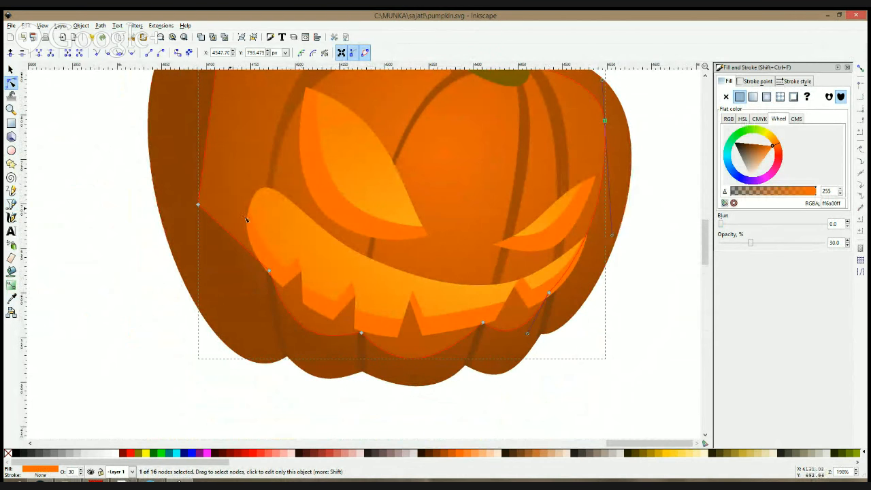
key(shift+s)
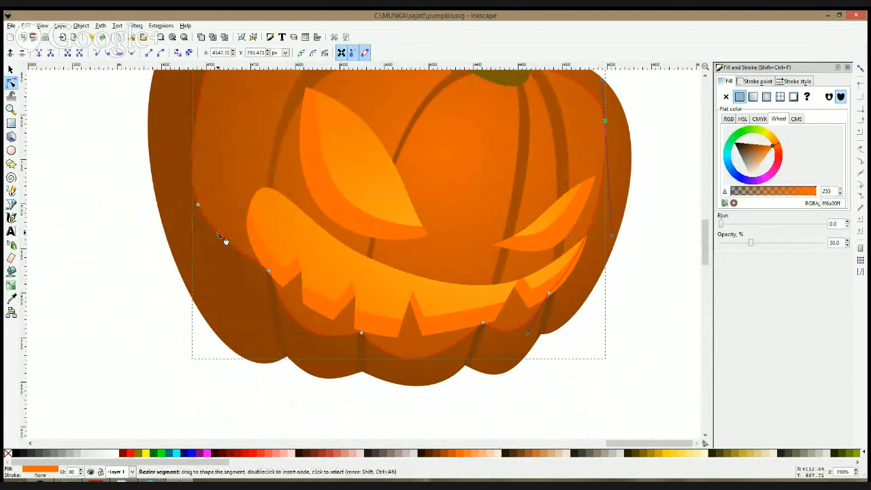
- Smooth the highlight's upper-left corner and adjust its upper nodes and handles to round it along the pumpkin's top lobes
scroll(259, 262, up, 4)
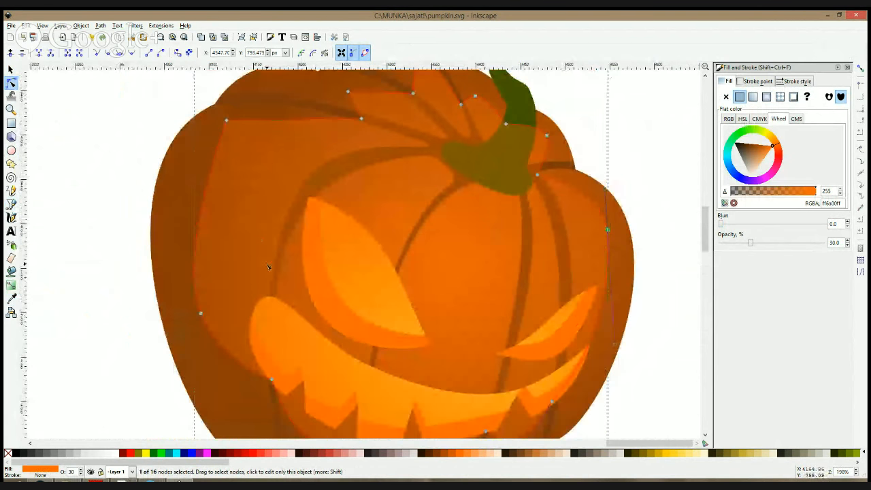
ctrl+click(226, 120)
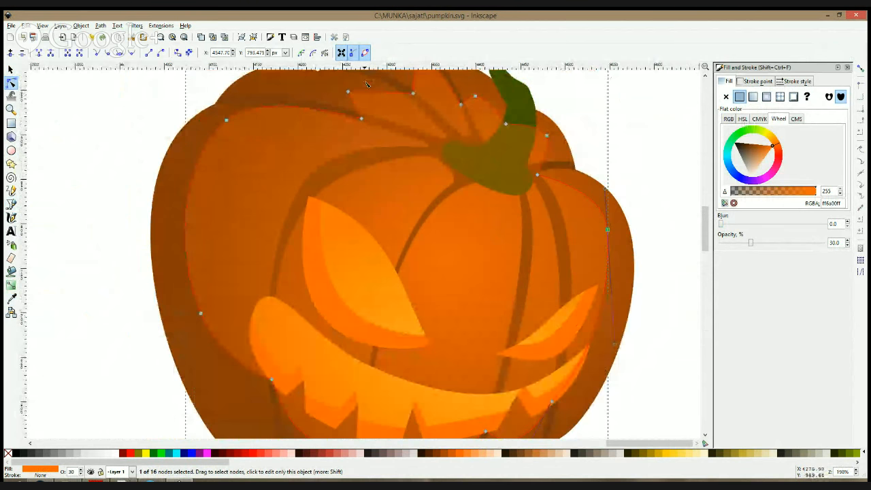
scroll(433, 177, up, 3)
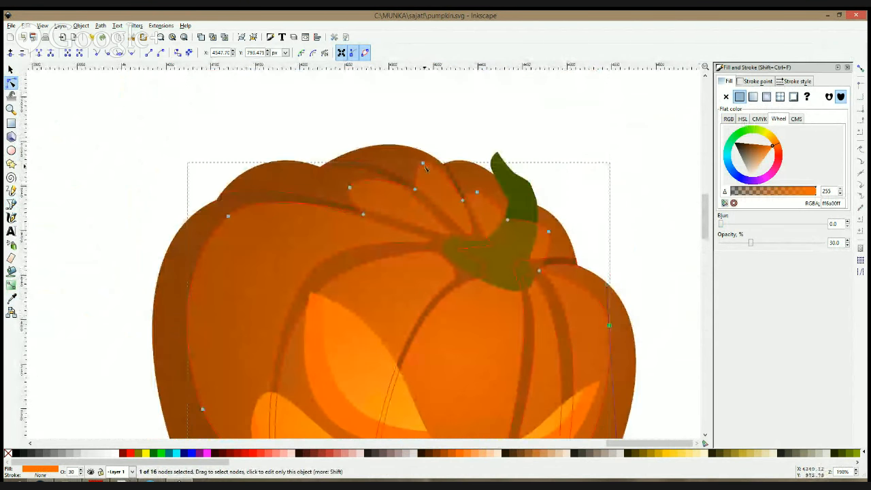
drag(422, 163, 417, 166)
click(350, 187)
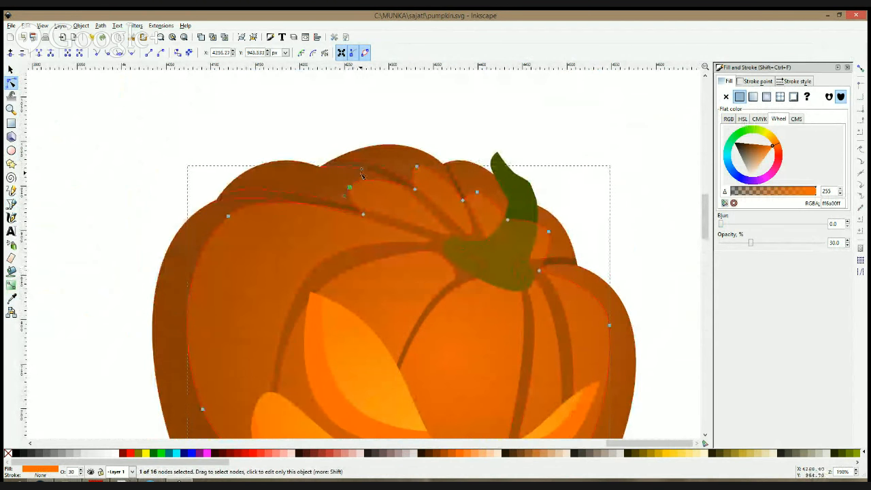
drag(361, 169, 365, 159)
drag(345, 197, 340, 205)
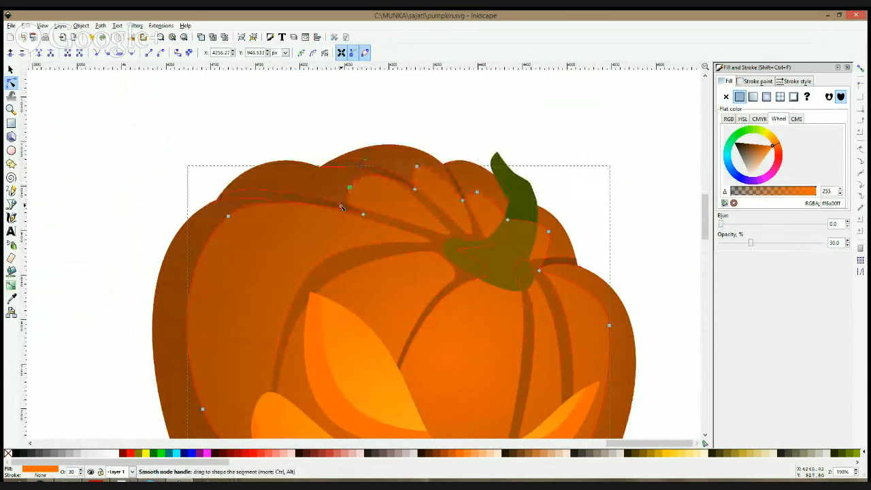
- Select the whole highlight shape and lower it beneath the glowing face
key(F1)
click(430, 132)
scroll(515, 135, down, 2)
click(374, 215)
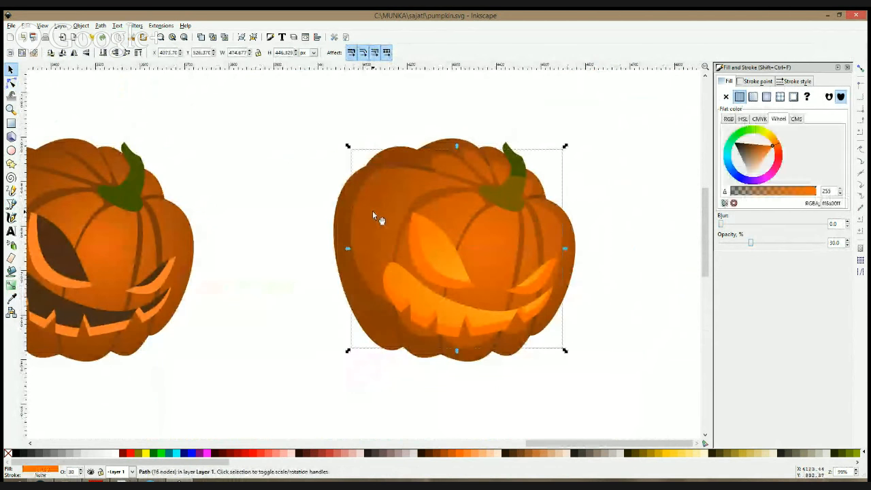
key(Page_Down)
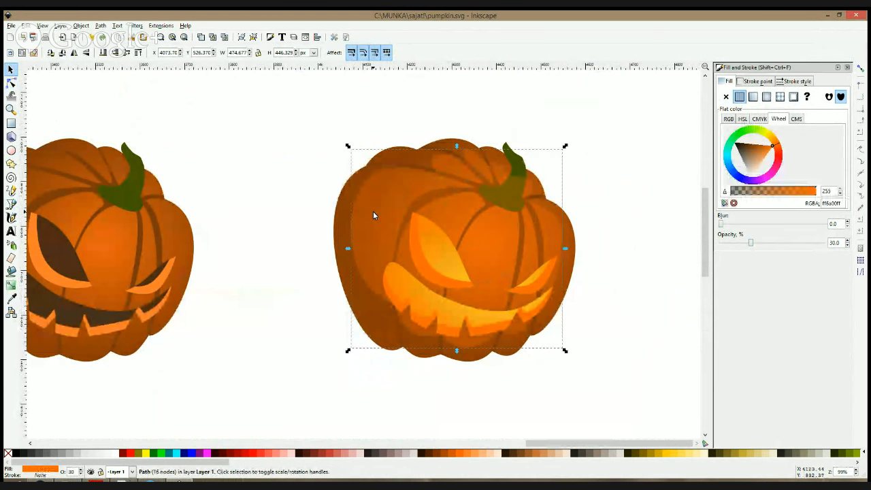
- Cut the highlight shape, paste it into the pumpkin body's group, and align it over the front of the pumpkin
key(ctrl)
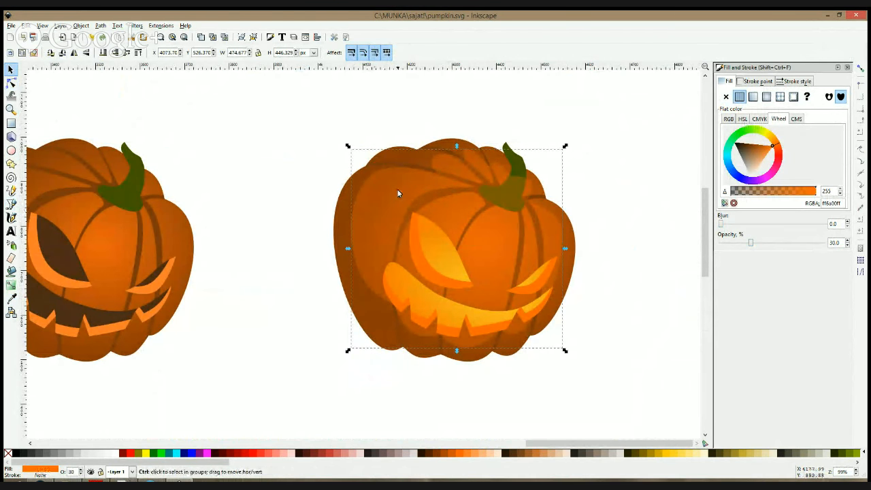
click(403, 156)
click(385, 194)
key(Delete)
click(384, 189)
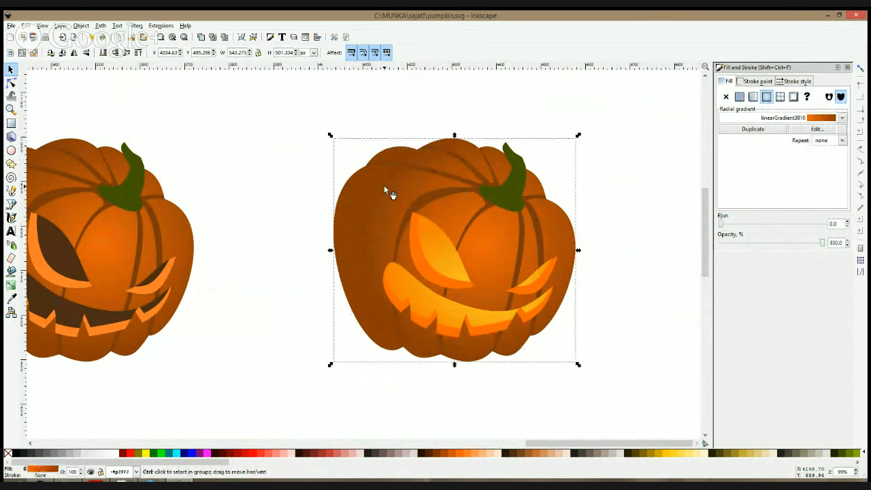
key(ctrl+v)
drag(384, 185, 441, 232)
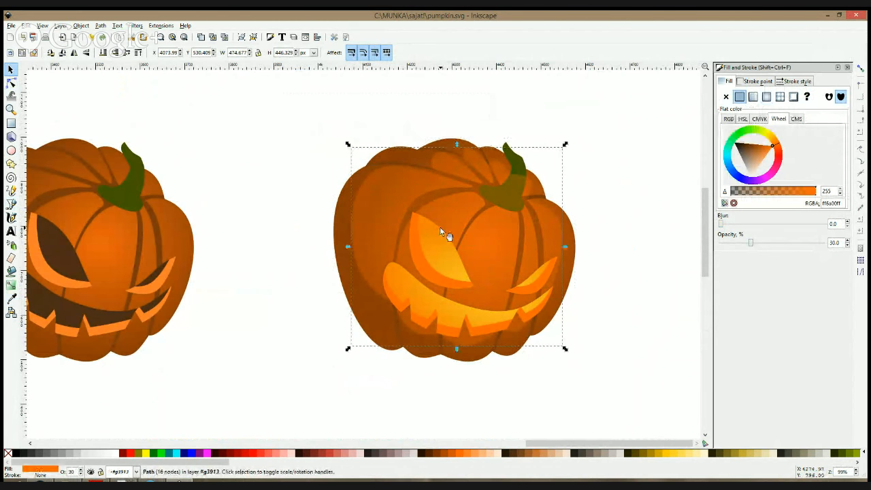
- Reorder the highlight within the group so it lies below the green stem but above the dark ridge lines
key(Page_Down)
key(Page_Down)
key(Page_Down)
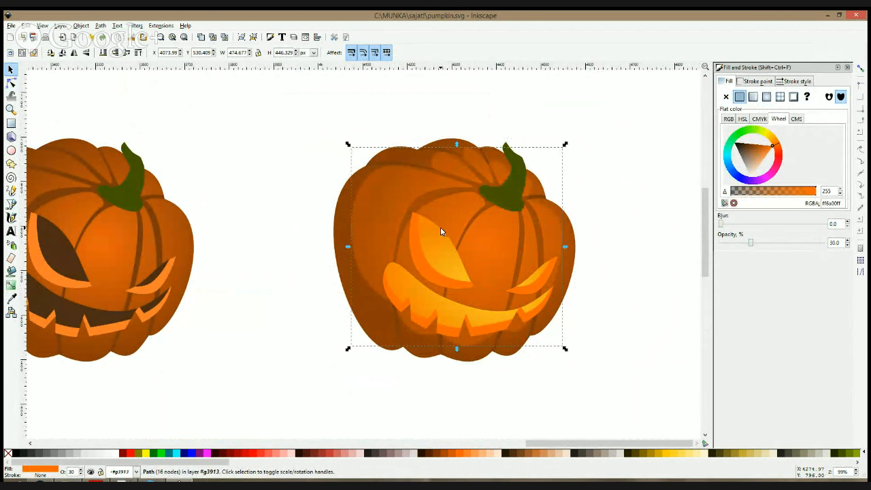
key(Page_Up)
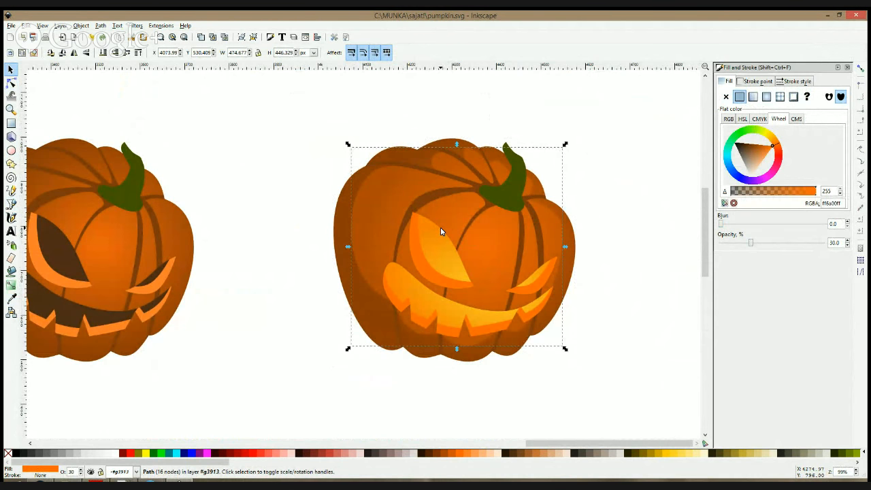
key(Page_Up)
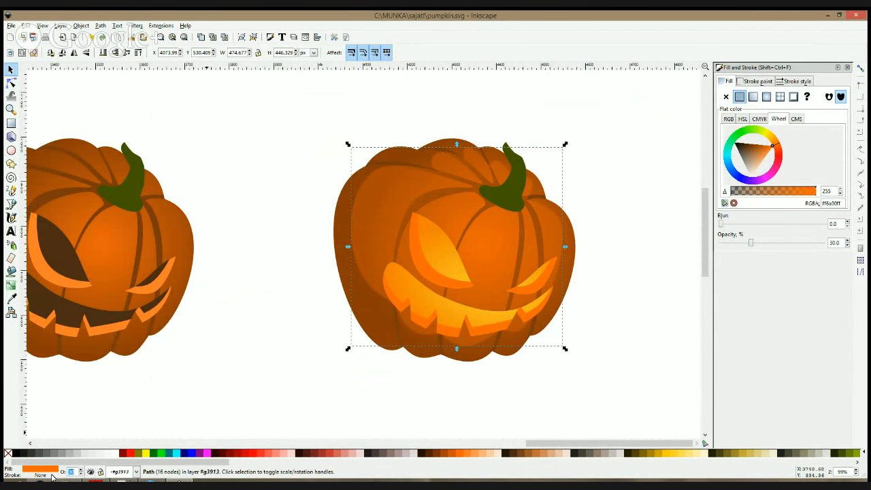
- Set the highlight shape's opacity to 60% and clear the selection
key(Return)
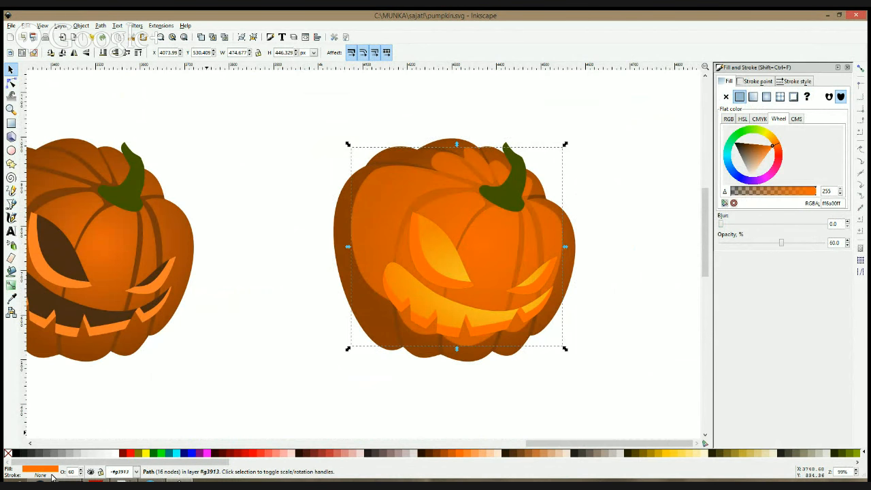
click(597, 294)
ctrl+scroll(598, 294, down, 4)
ctrl+scroll(613, 274, up, 3)
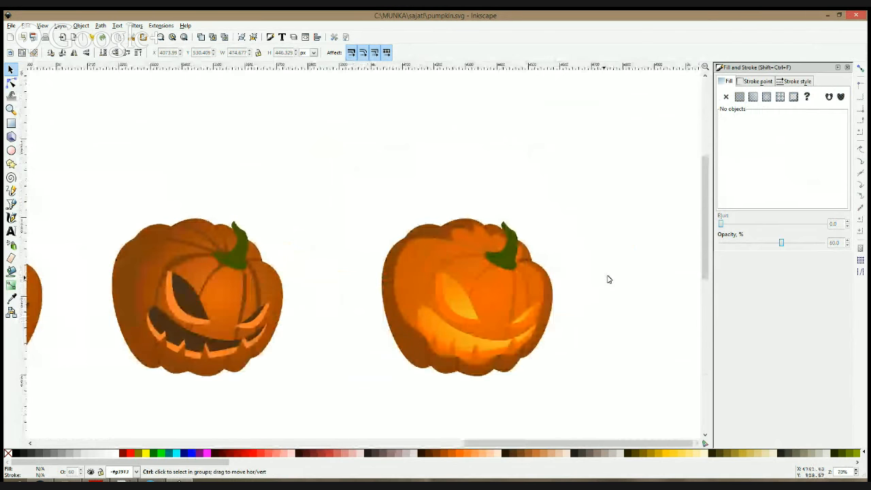
- Set the pumpkin highlight shape's opacity to 20% and clear the selection
click(431, 255)
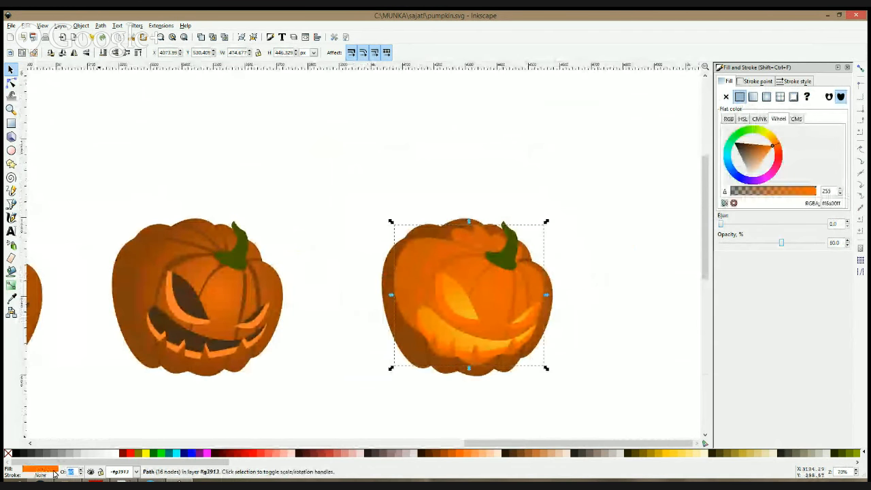
text(20)
key(Return)
click(482, 162)
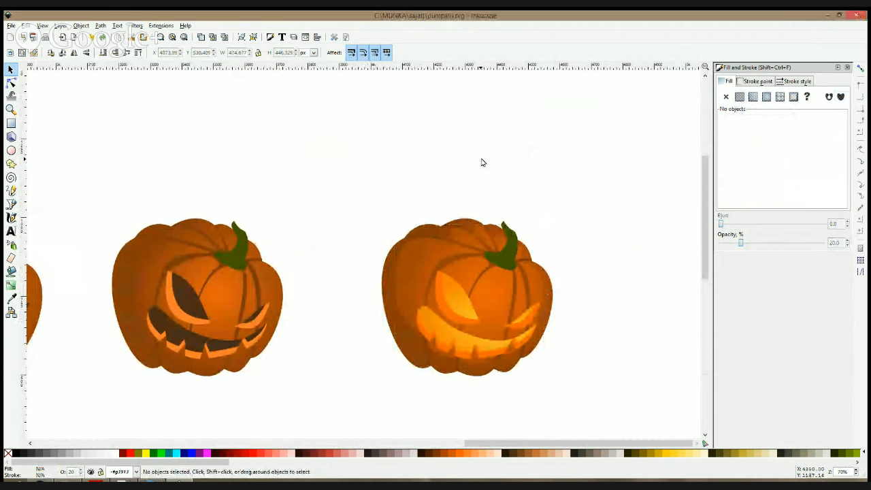
- Reshape the highlight's outer left curve by moving its lower-left node down and adjusting that node's handles
ctrl+scroll(418, 263, up, 3)
key(n)
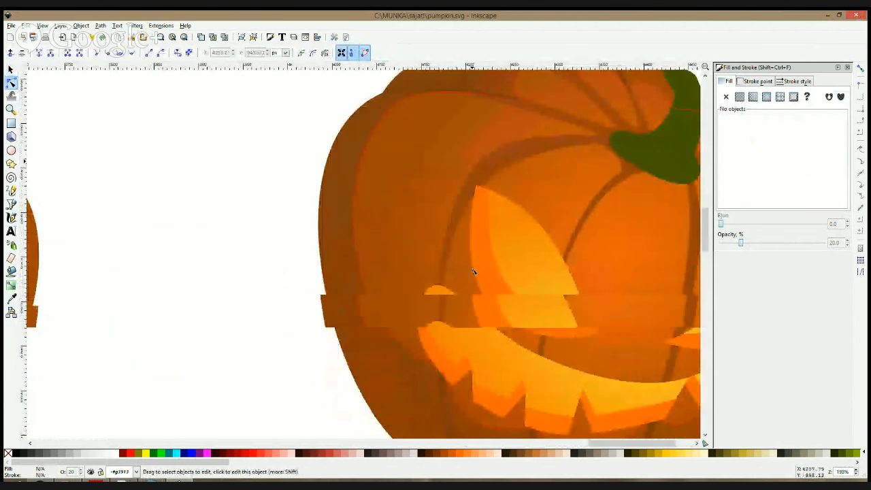
click(392, 335)
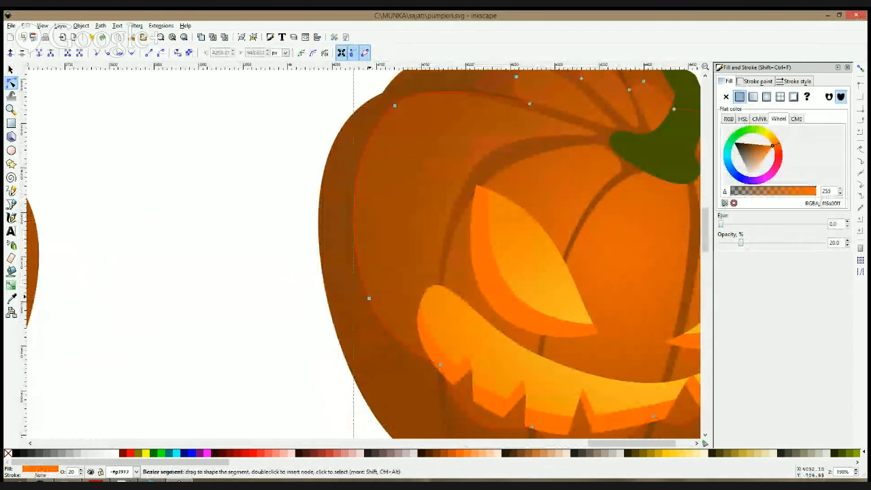
drag(367, 299, 376, 358)
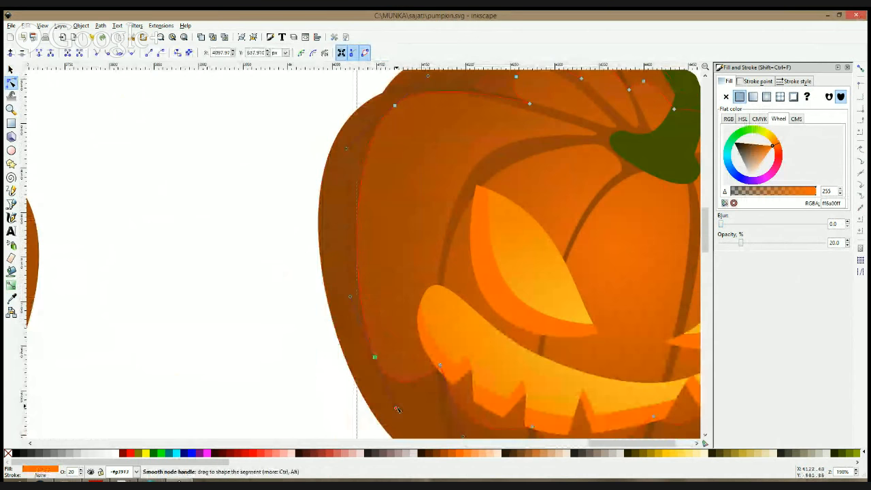
drag(396, 408, 405, 412)
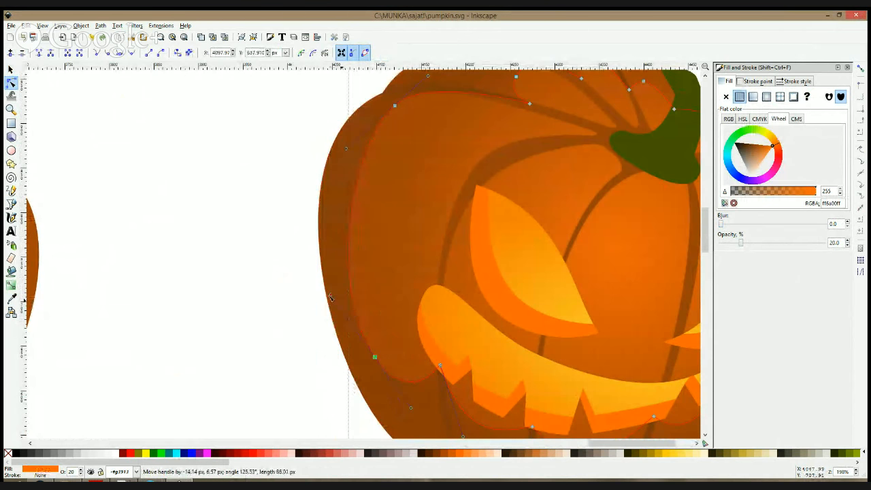
click(265, 315)
scroll(506, 224, down, 4)
key(s)
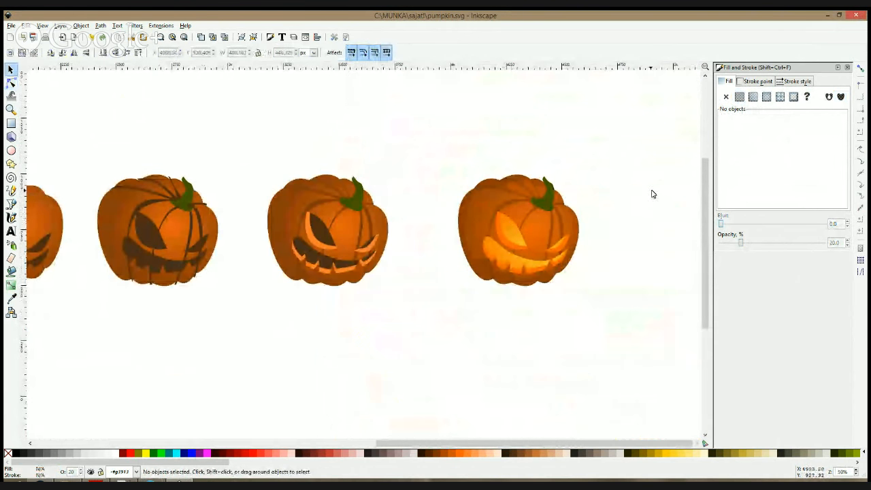
- Move the highlight's lower cusp nodes slightly downward at the pumpkin's ridges below the mouth
scroll(575, 230, up, 1)
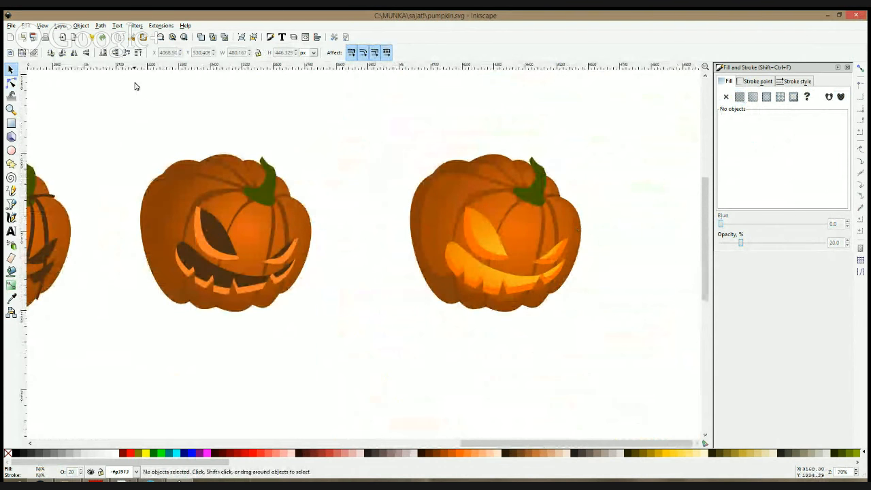
click(11, 82)
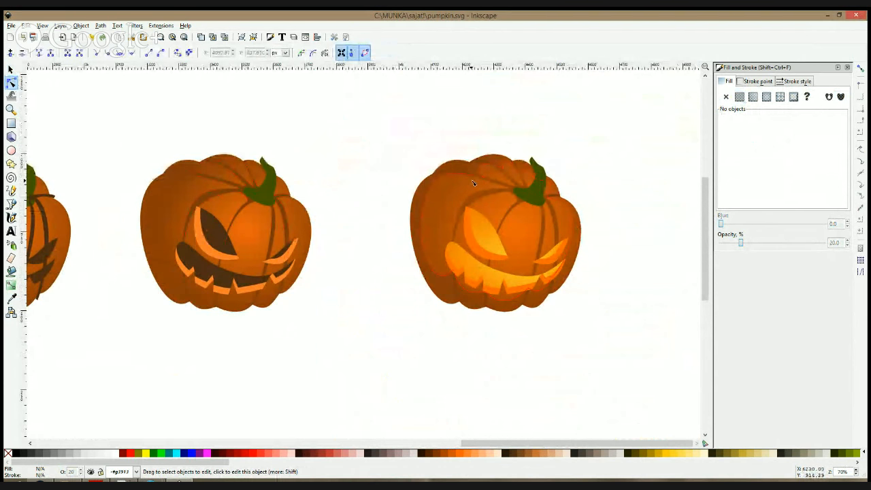
scroll(474, 183, up, 3)
click(505, 184)
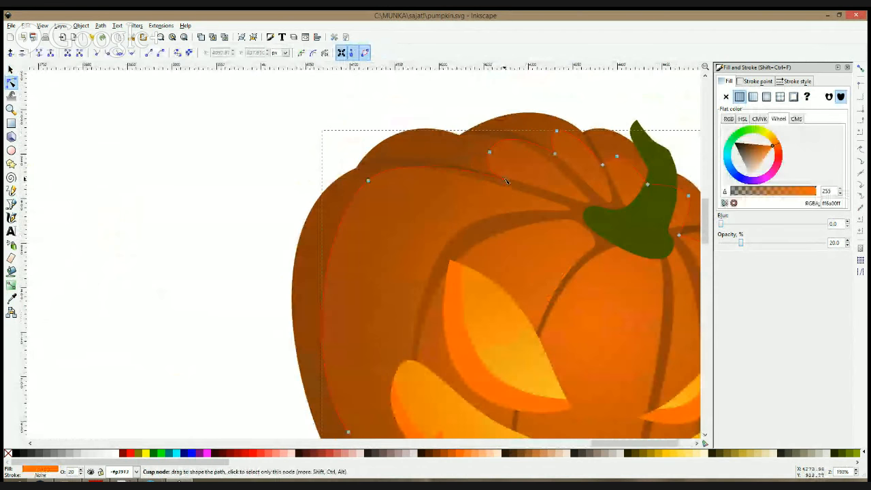
key(s)
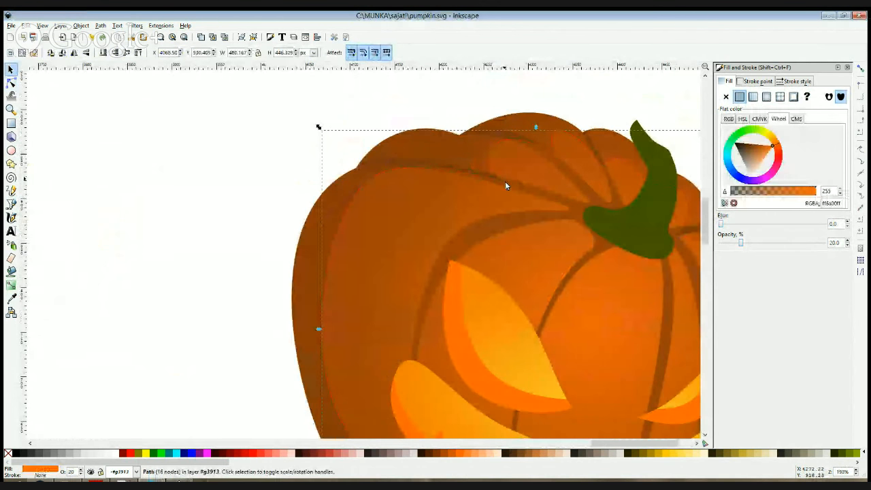
scroll(505, 181, down, 3)
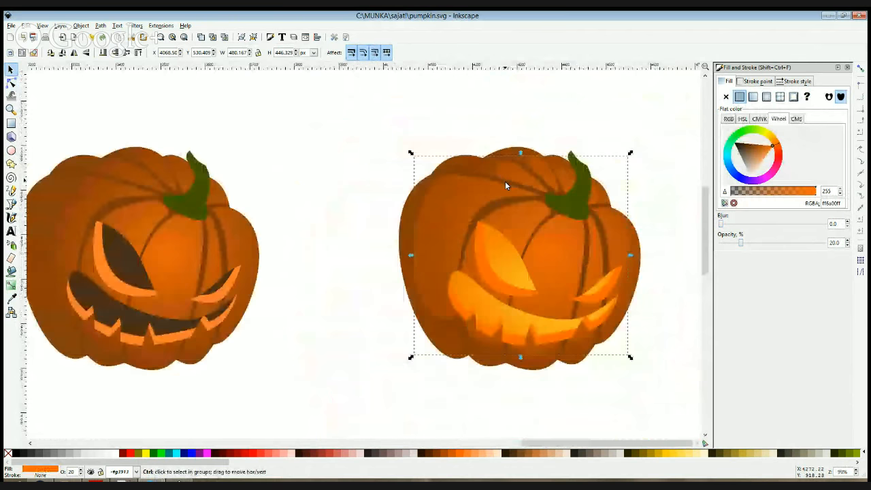
scroll(433, 166, up, 2)
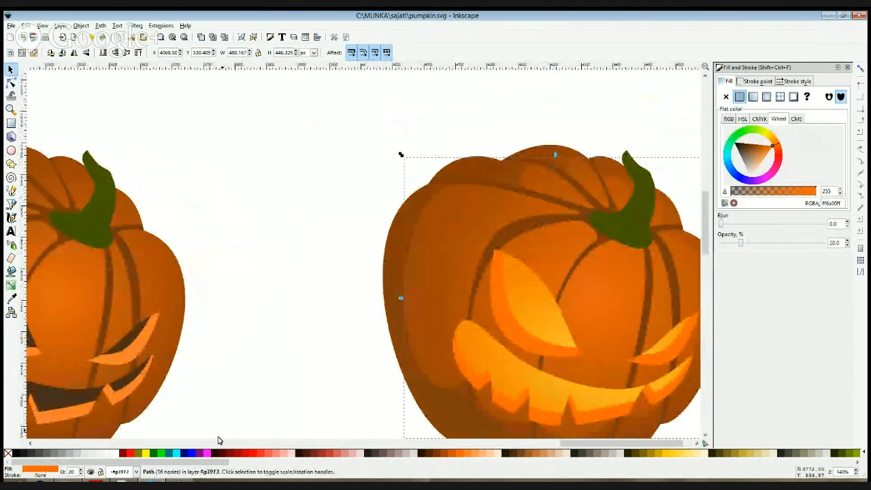
drag(564, 278, 413, 183)
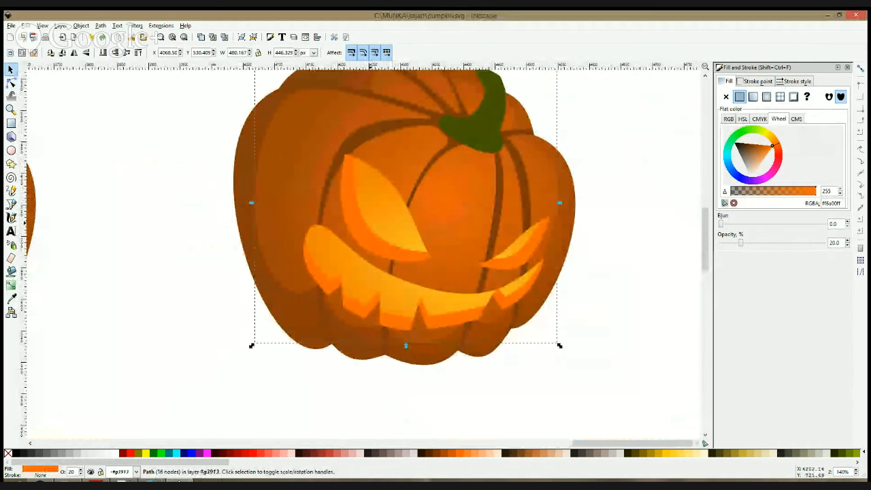
click(11, 82)
drag(320, 281, 320, 288)
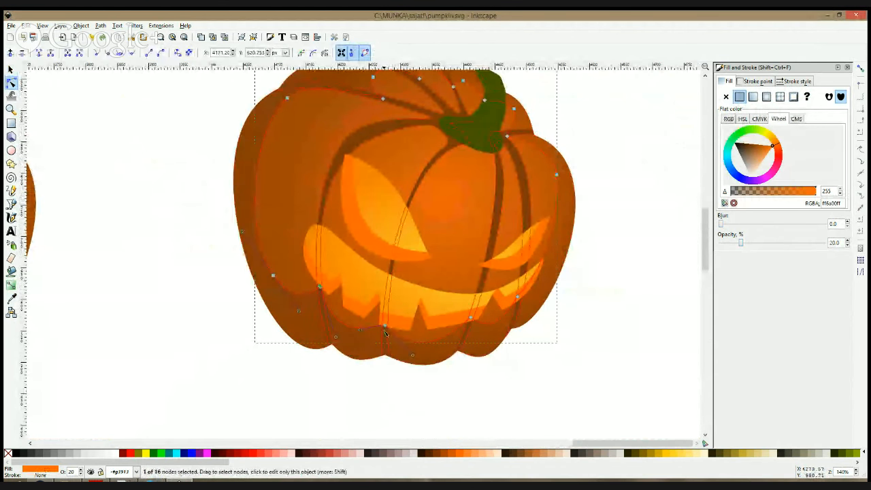
drag(385, 326, 386, 332)
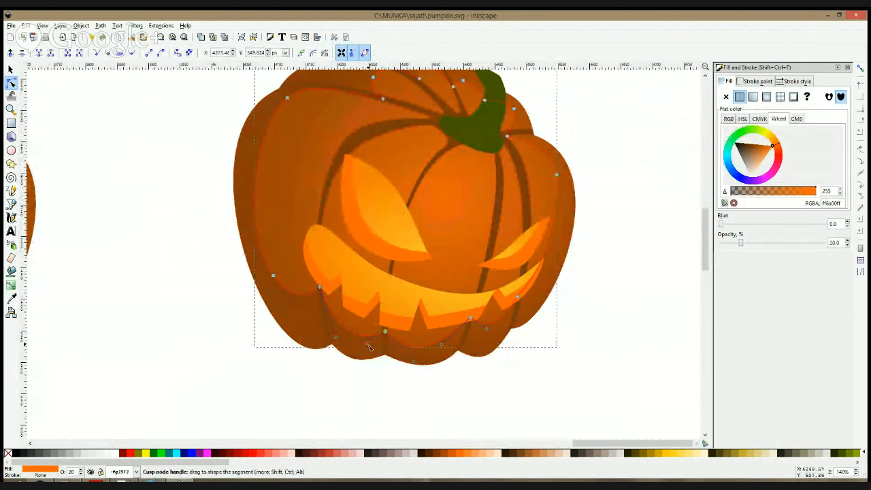
drag(473, 321, 471, 322)
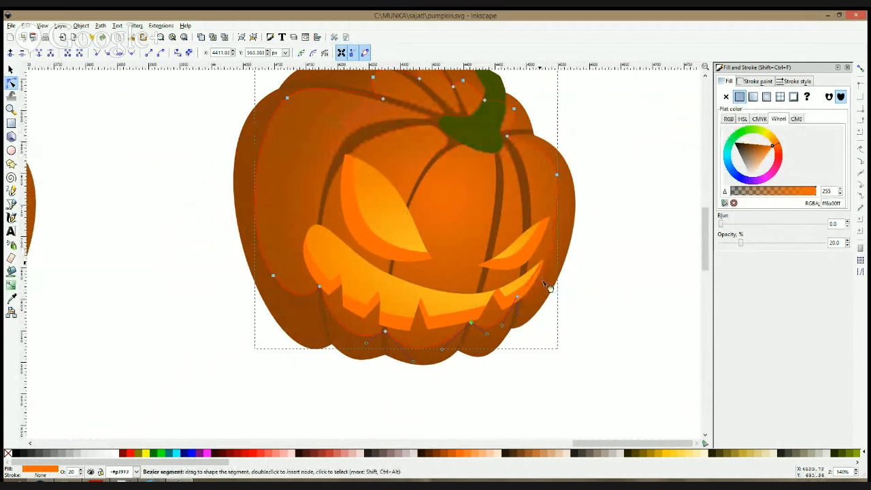
- Reshape the highlight's right edge by adjusting its side node and handle and the node beside the stem, then clear the selection
drag(557, 175, 559, 182)
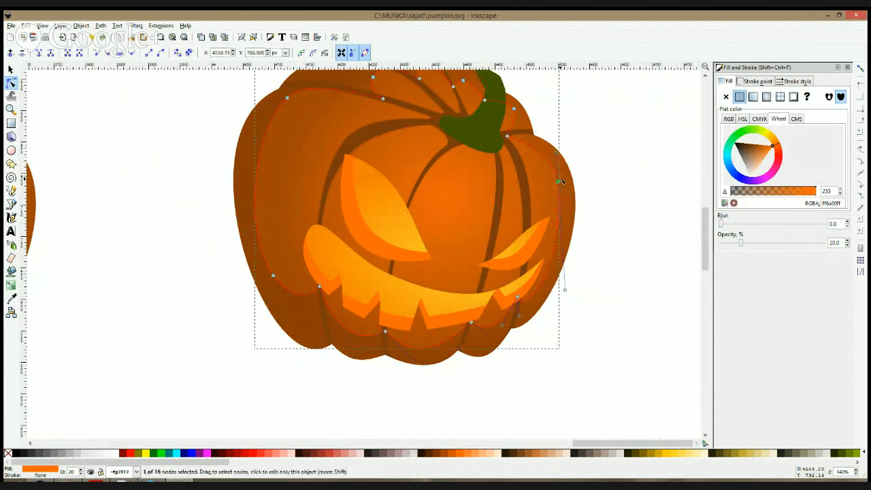
drag(566, 290, 581, 287)
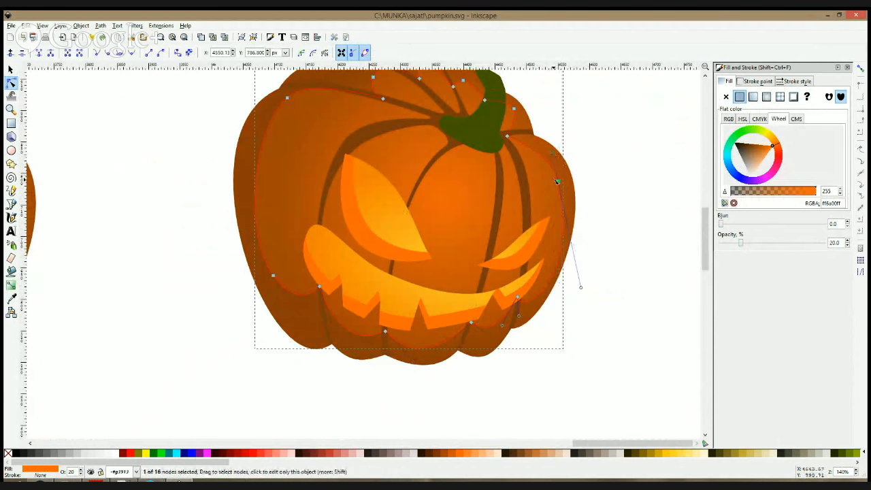
drag(557, 181, 556, 172)
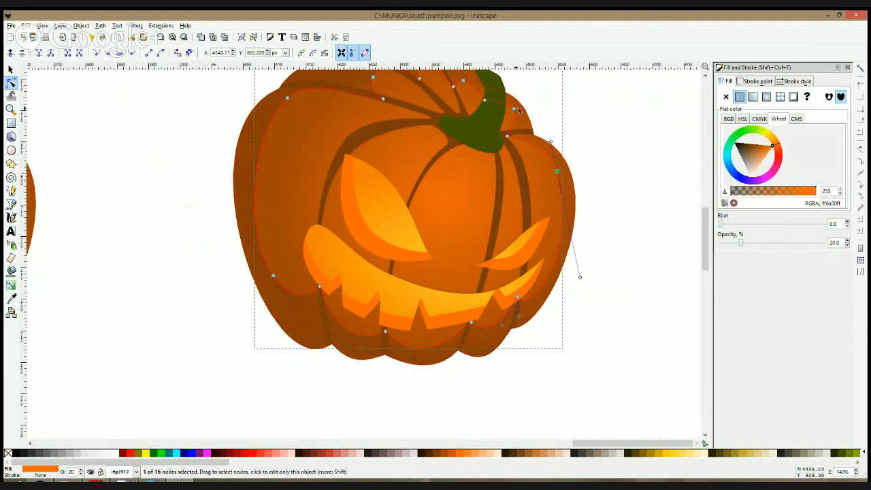
drag(514, 109, 512, 111)
key(s)
click(595, 171)
scroll(596, 170, down, 2)
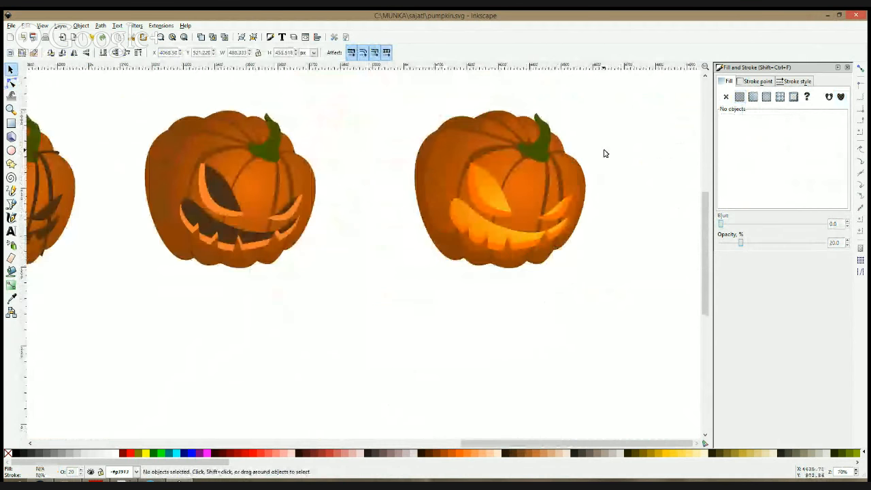
- Change the rightmost pumpkin's stem fill to the brownish olive 554d00
drag(606, 153, 577, 229)
scroll(576, 227, up, 2)
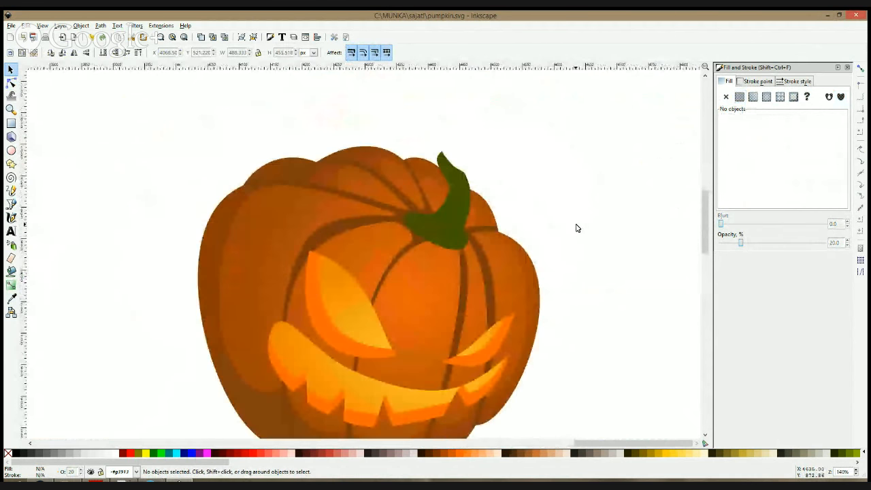
scroll(576, 228, down, 1)
scroll(521, 235, up, 2)
click(489, 211)
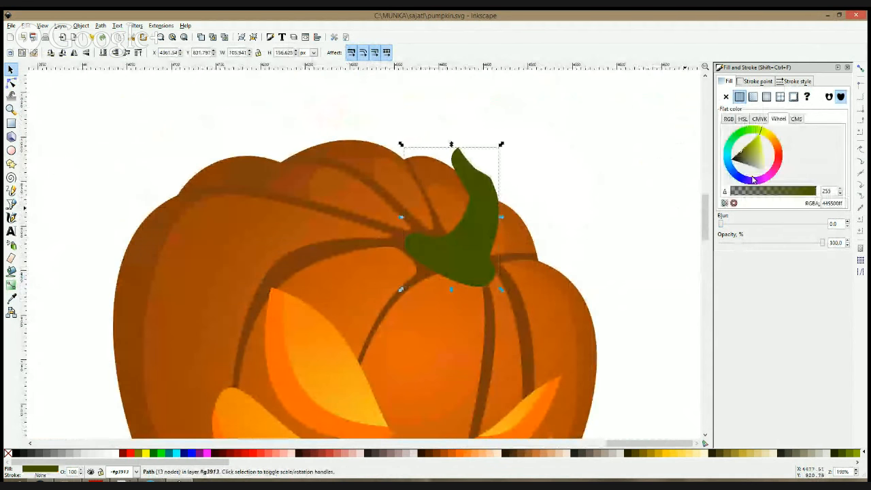
mouse_move(762, 140)
mouse_down()
mouse_move(767, 147)
mouse_move(769, 138)
mouse_up()
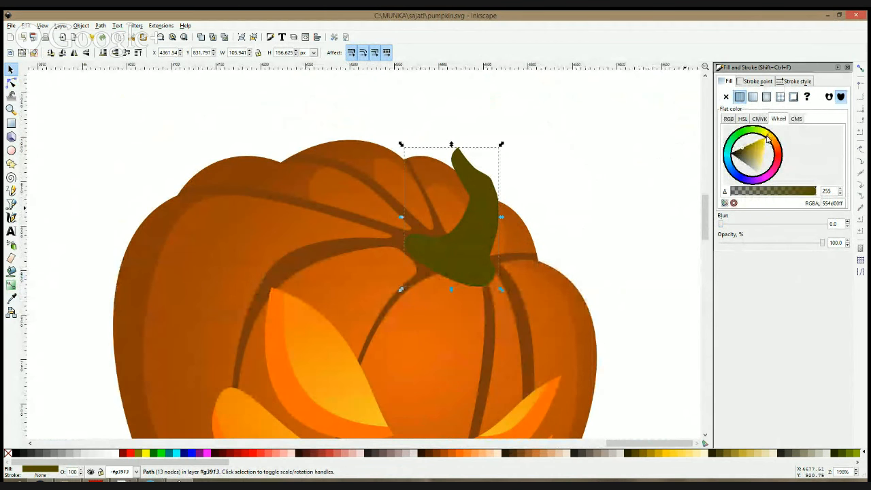
- Draw a closed straight-sided shape over the right and lower parts of the stem and fill it with red ff5555
click(11, 205)
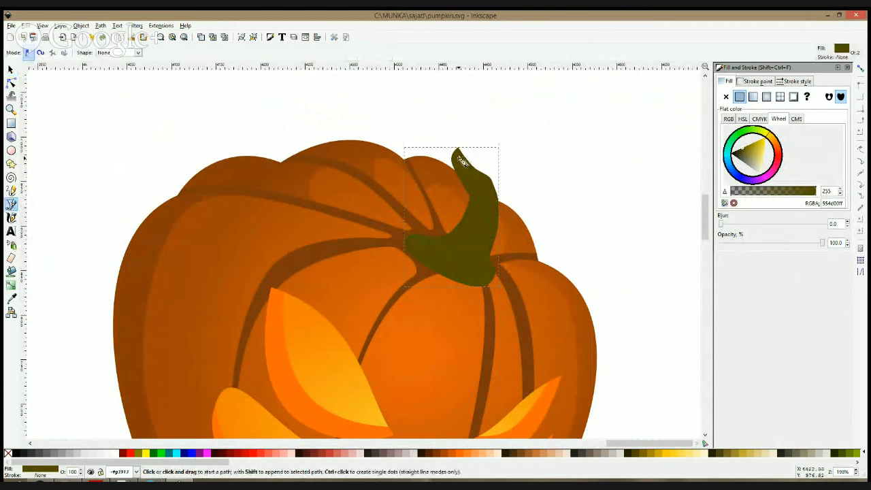
click(460, 147)
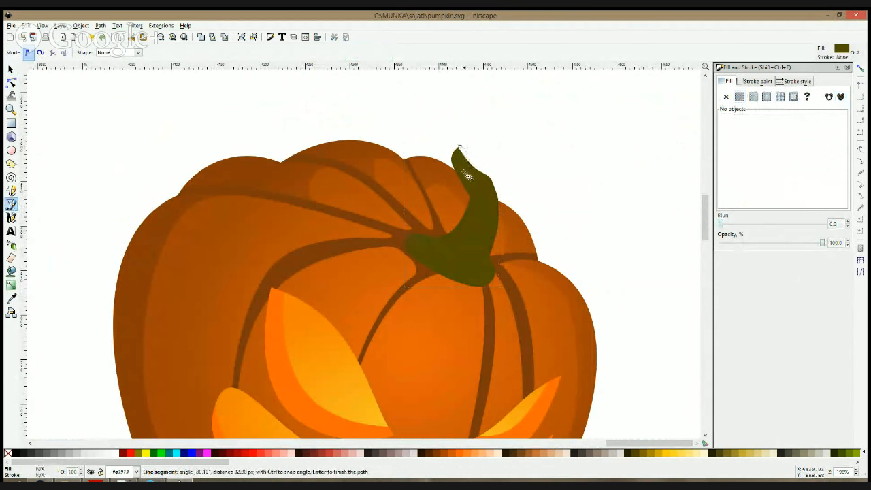
click(479, 241)
click(433, 241)
click(474, 256)
click(470, 265)
click(416, 266)
click(485, 321)
click(533, 284)
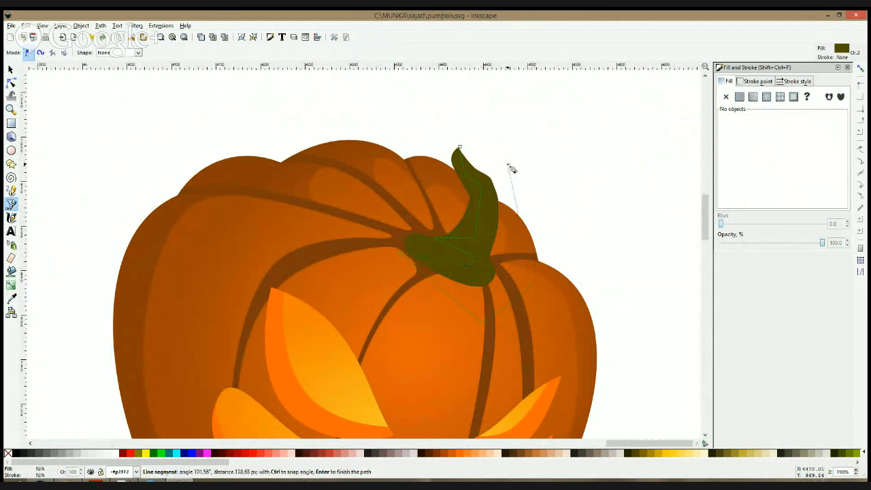
click(459, 147)
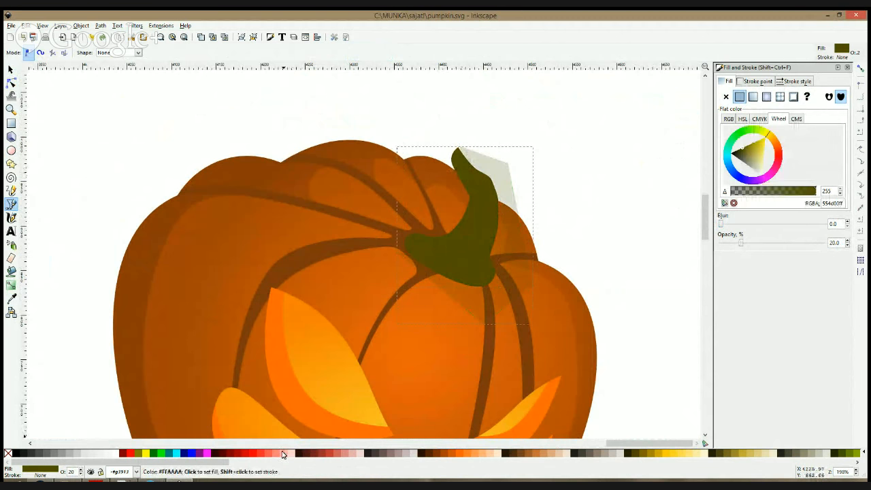
click(278, 455)
- Reshape the red shape's inner edge into smooth curves that follow the bend and base of the stem
click(11, 83)
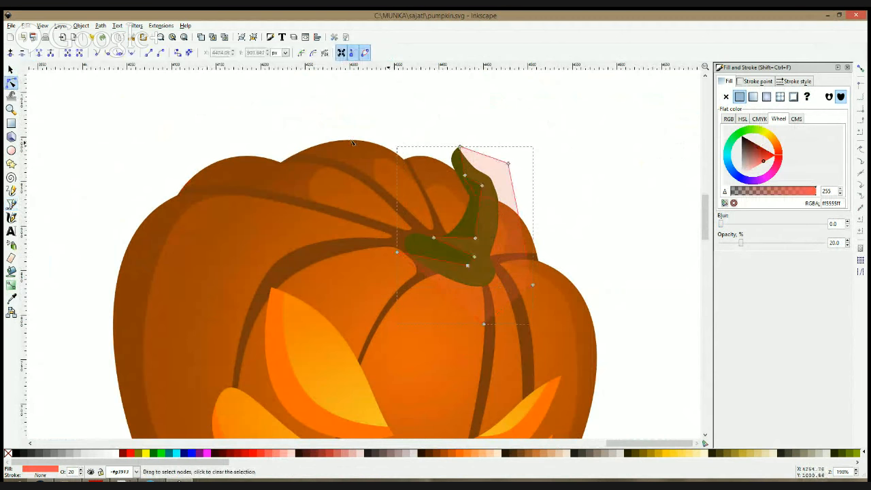
scroll(440, 161, up, 1)
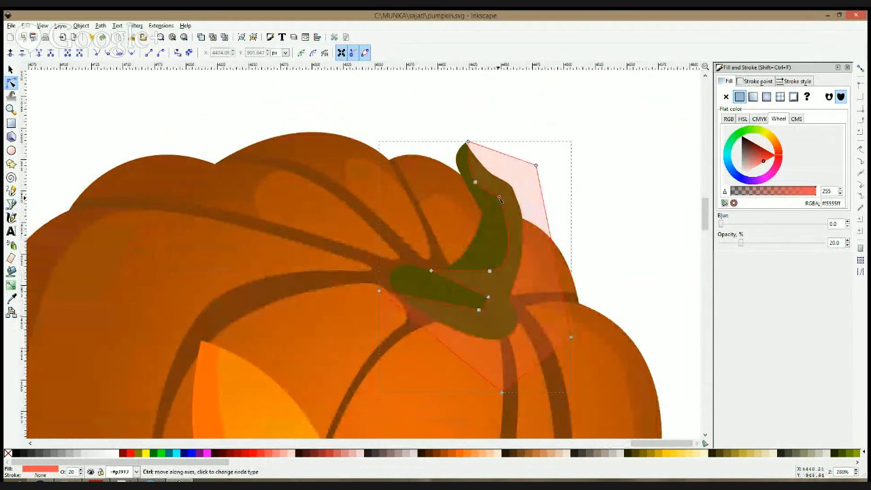
click(461, 301)
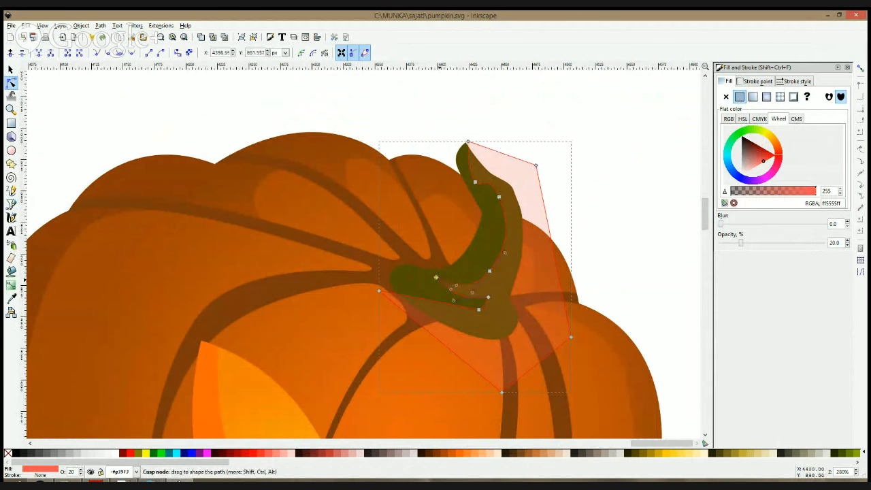
drag(456, 302, 460, 299)
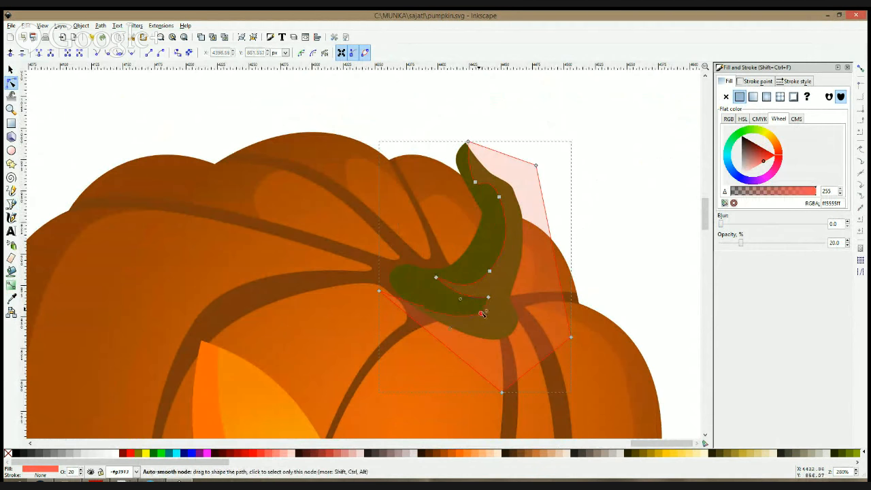
- Duplicate the stem and intersect the copy with the red shape to trim the shape to the stem's outline
key(s)
click(443, 304)
key(ctrl+d)
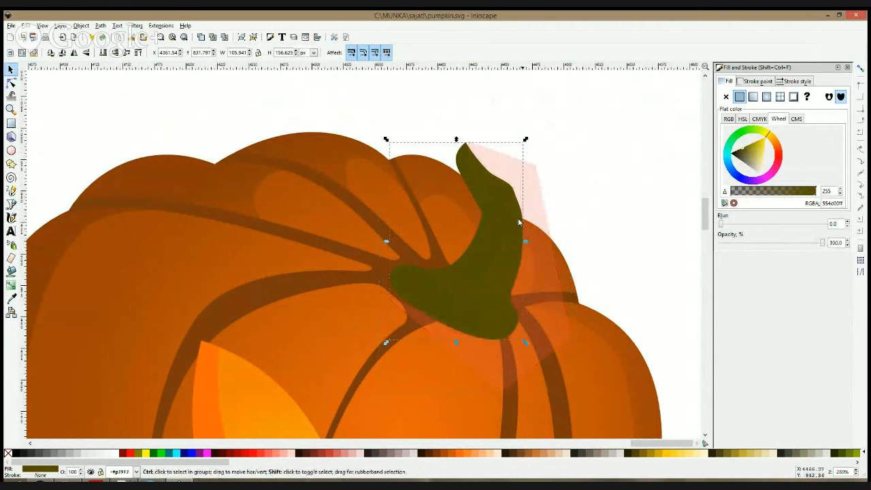
shift+click(536, 186)
key(ctrl+asterisk)
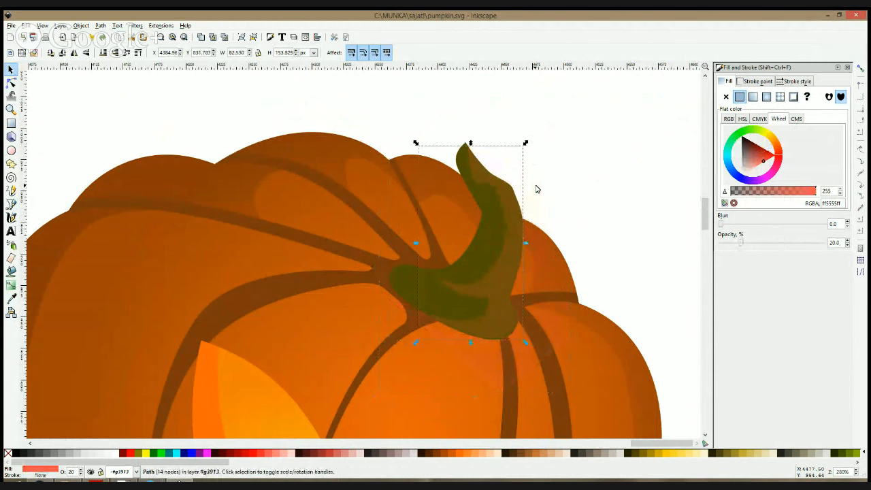
- Fill the trimmed stem shape with the olive brown 5d4903 sampled from the stem
click(11, 298)
click(238, 296)
click(487, 289)
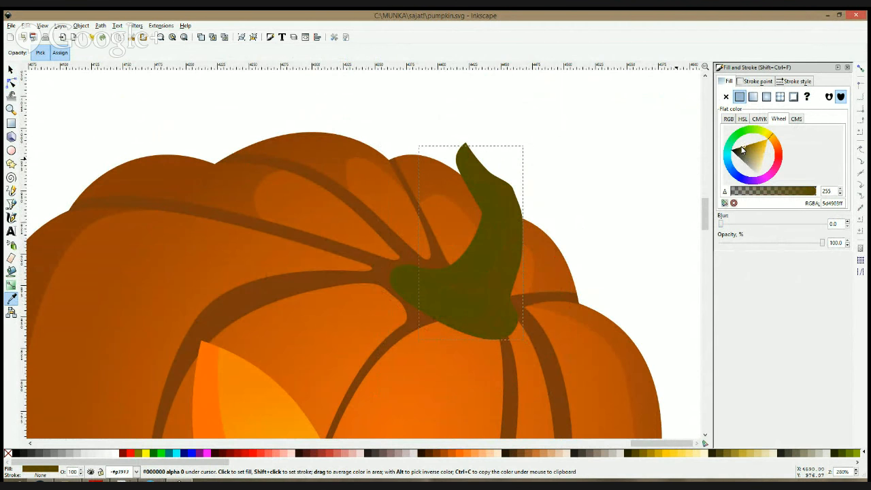
- Darken the stem's shading shape to the olive brown 4d3e0e and deselect it
drag(742, 149, 744, 148)
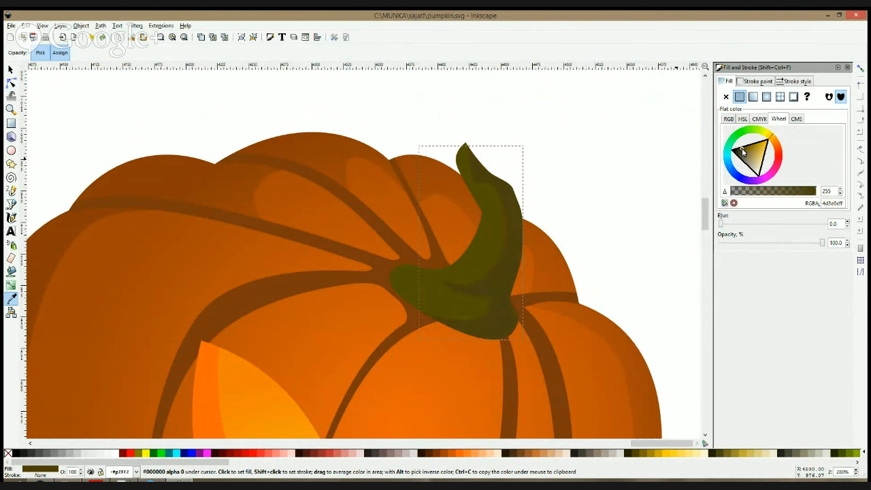
scroll(521, 203, down, 3)
click(633, 149)
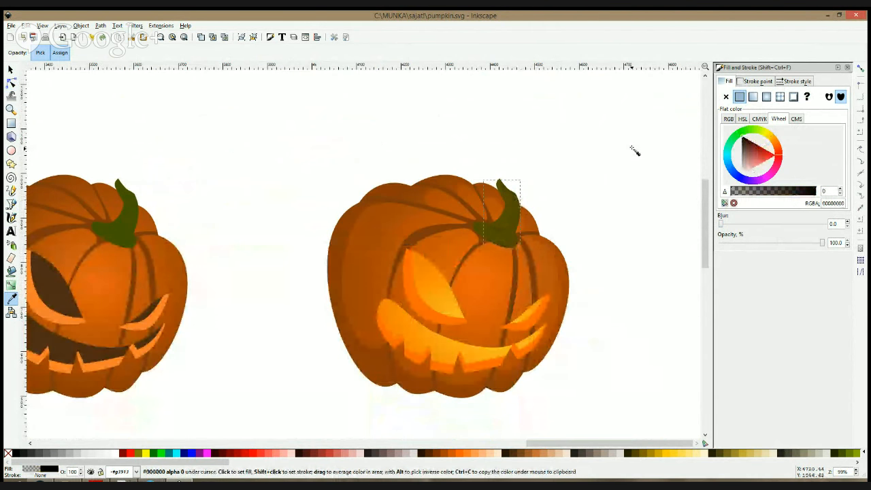
key(ctrl+z)
key(s)
click(482, 159)
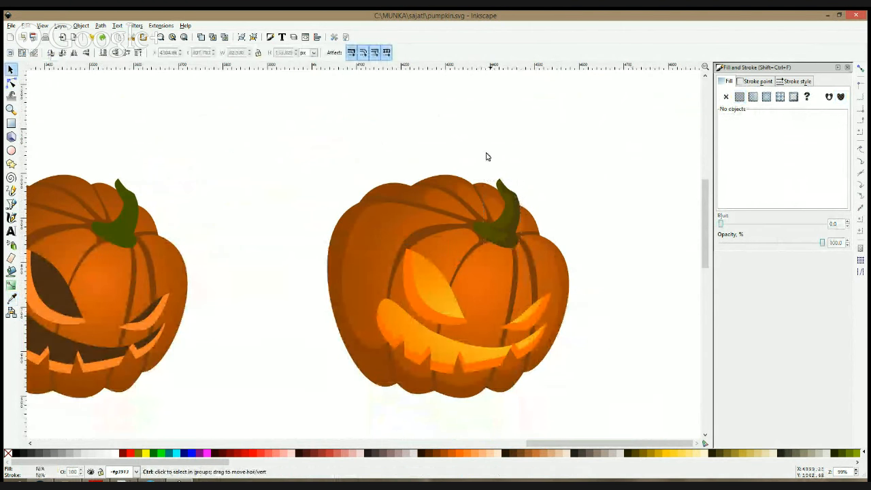
- Set the outer stop of the newest pumpkin's body gradient to the brown 7e3a0d sampled from the pumpkin's lower part
scroll(490, 158, down, 3)
drag(313, 188, 454, 190)
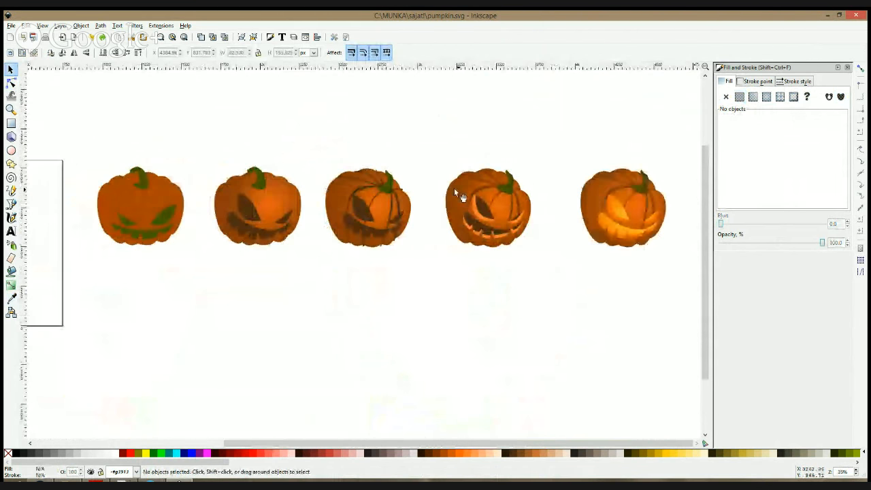
drag(652, 211, 483, 218)
scroll(482, 217, up, 3)
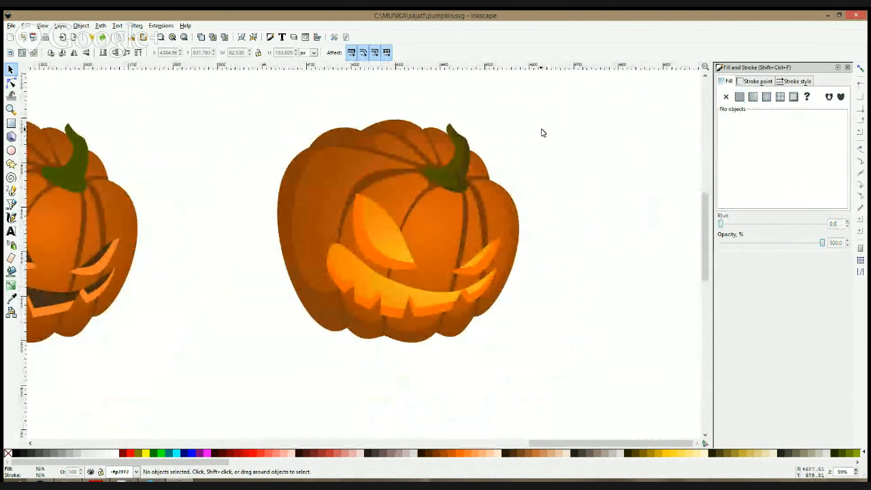
click(340, 143)
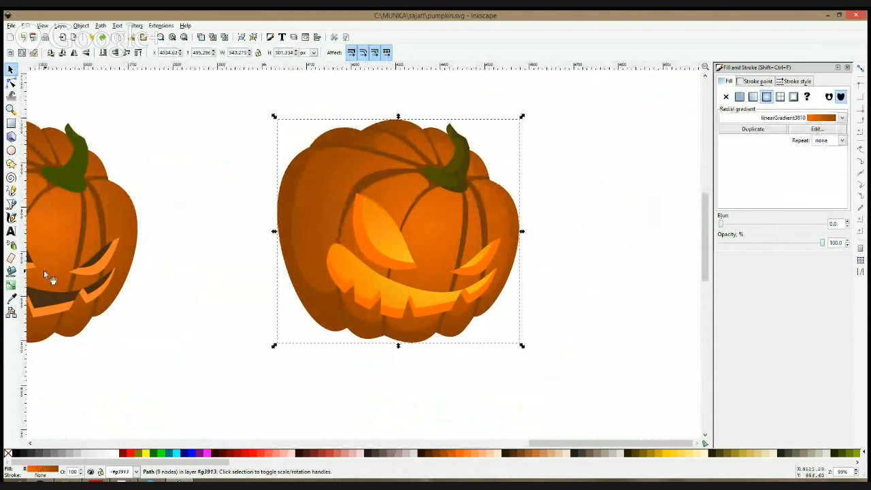
click(11, 299)
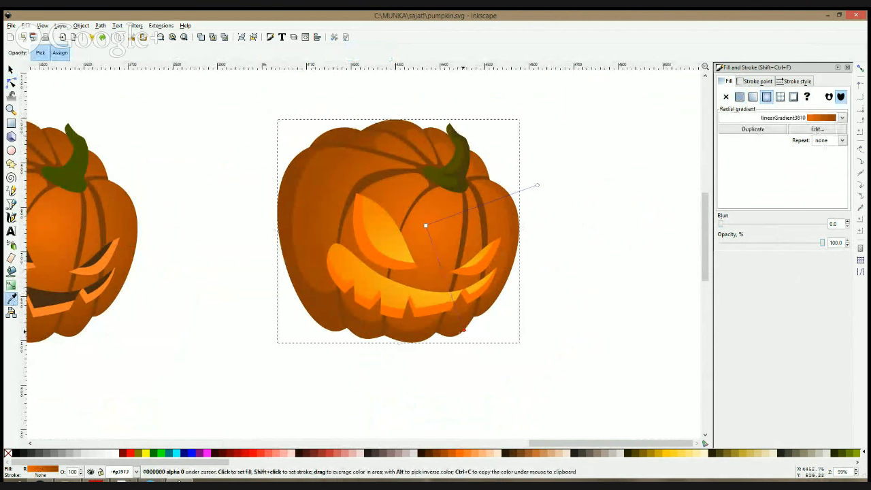
click(465, 335)
scroll(443, 333, up, 2)
click(440, 328)
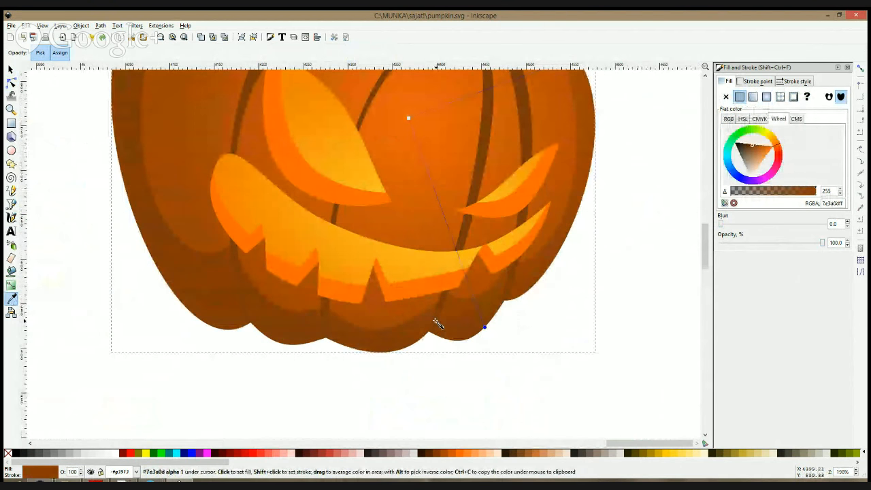
scroll(487, 333, down, 3)
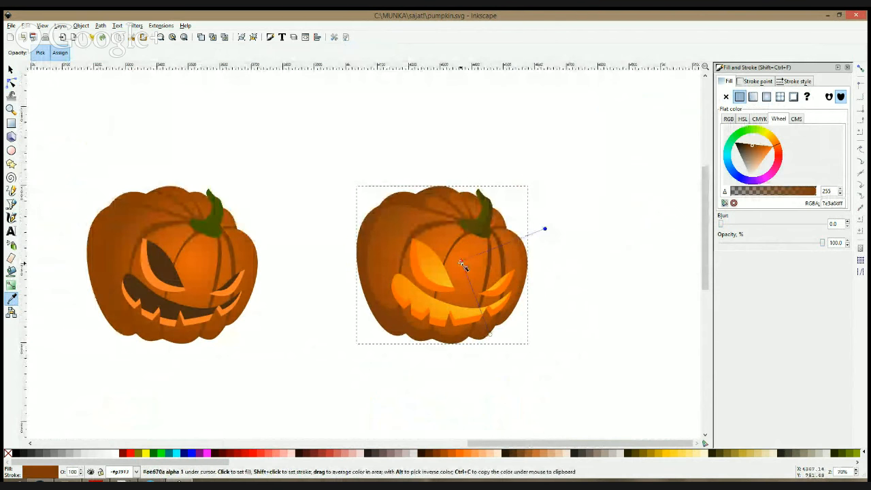
- Shift the centre and lower handle of the body's radial gradient slightly to the left, and deselect the body
drag(460, 263, 452, 261)
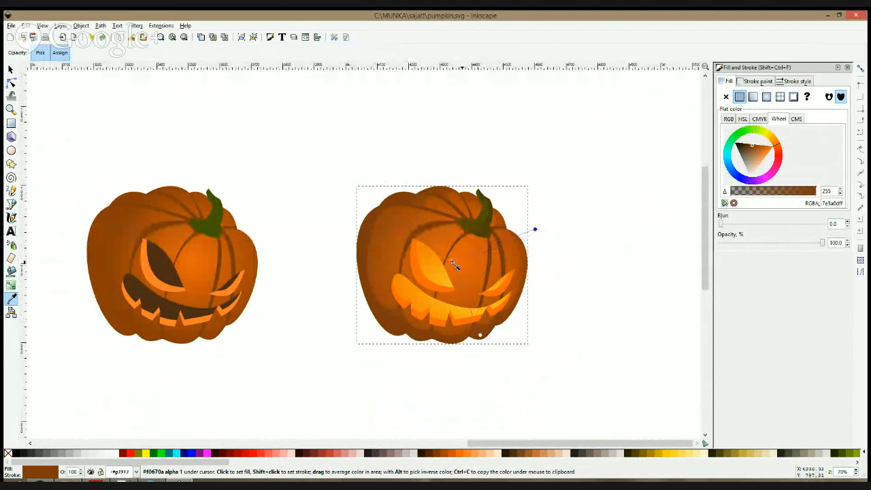
drag(480, 334, 475, 336)
scroll(429, 332, up, 2)
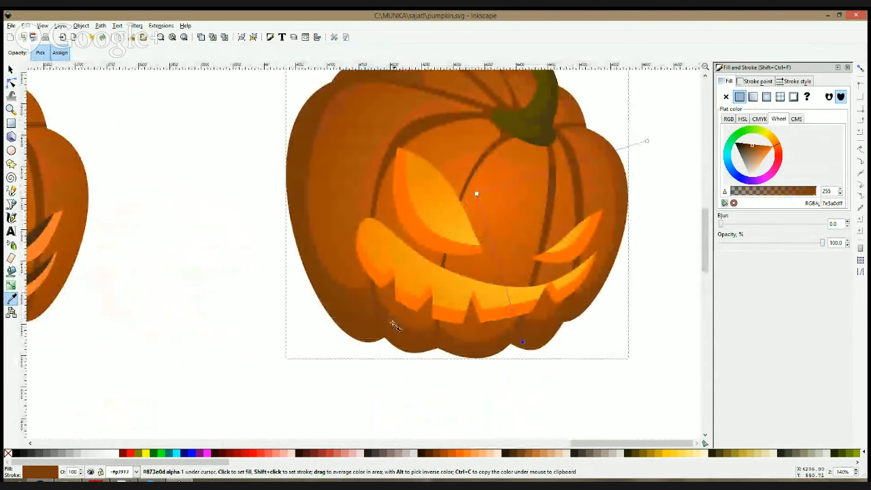
scroll(480, 229, down, 2)
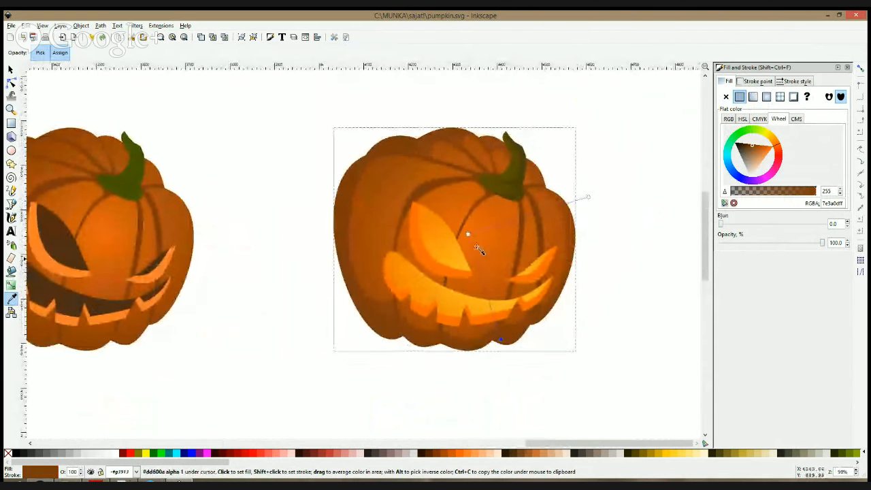
key(s)
click(583, 160)
scroll(584, 173, down, 3)
scroll(585, 163, up, 3)
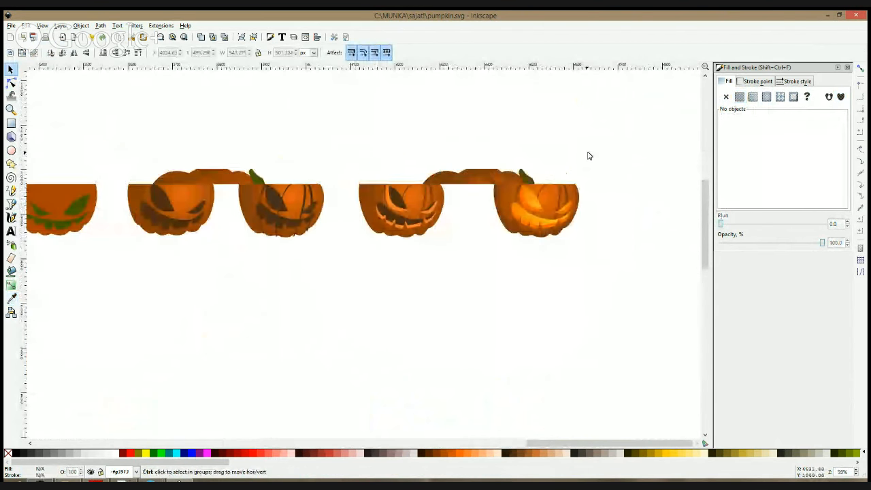
- Recolour the outer stop of the glowing face's radial gradient to the deeper orange f46203
scroll(440, 299, up, 2)
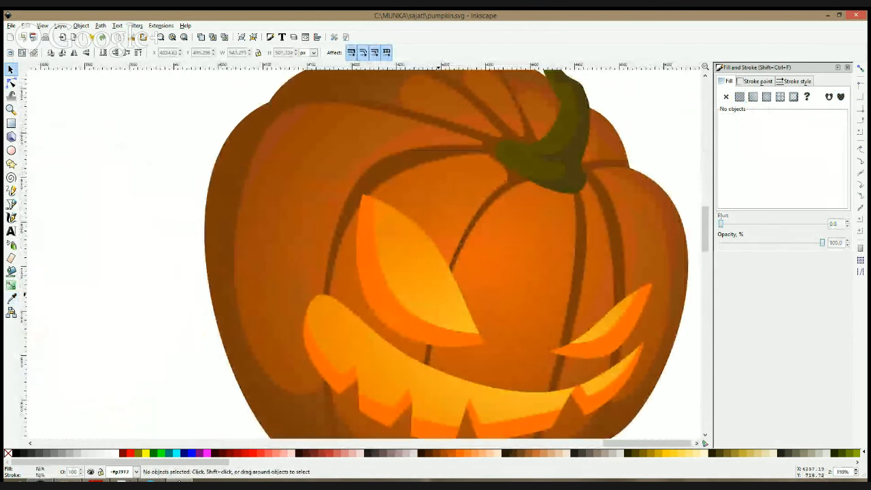
click(439, 300)
click(12, 299)
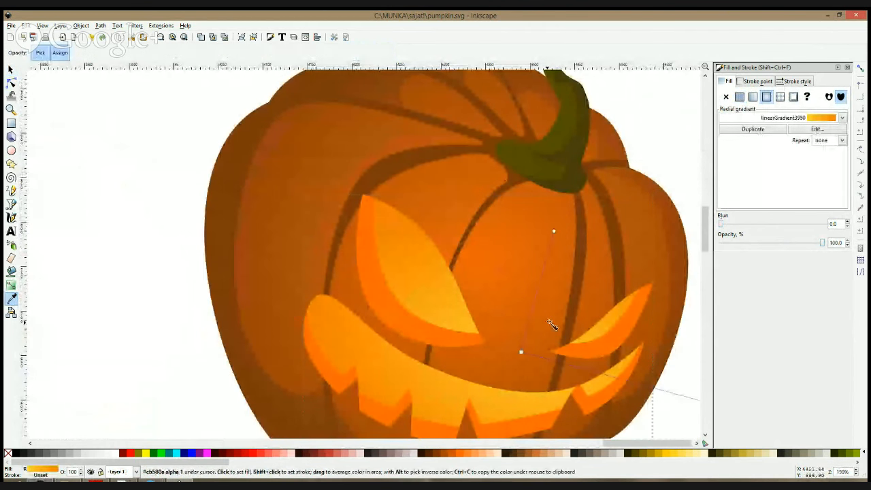
click(521, 352)
drag(640, 382, 573, 344)
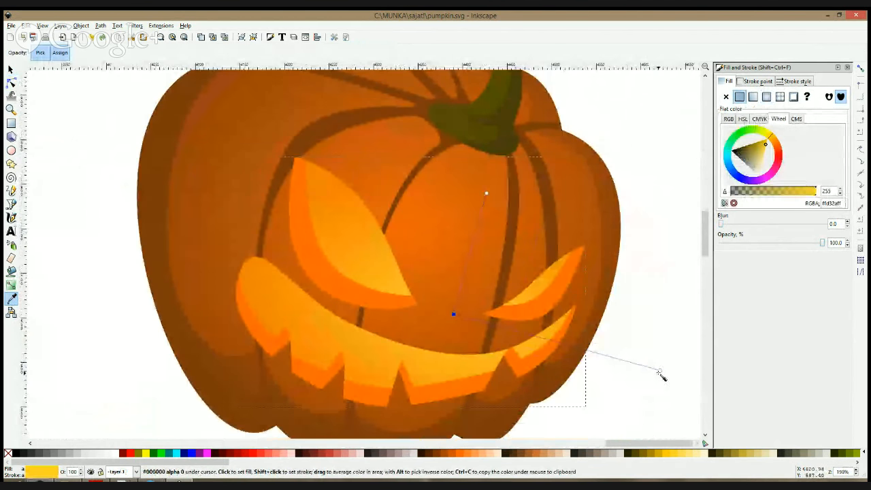
click(660, 371)
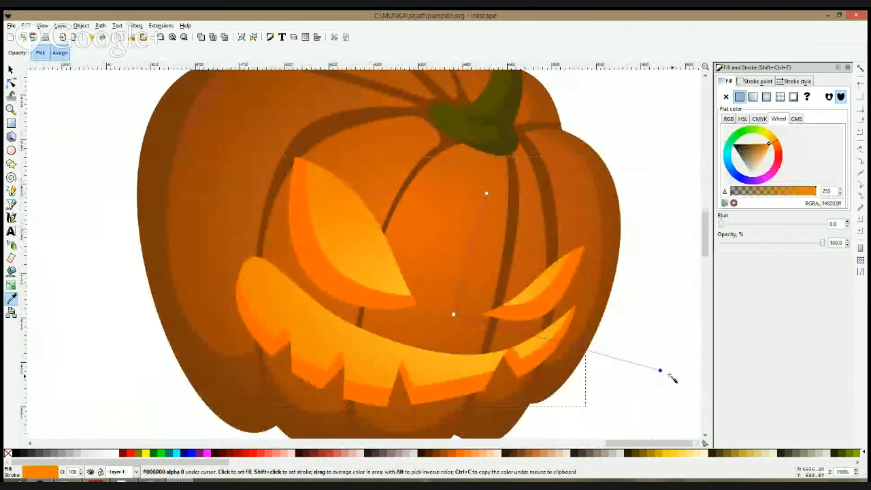
click(778, 147)
drag(778, 145, 779, 147)
scroll(522, 230, down, 3)
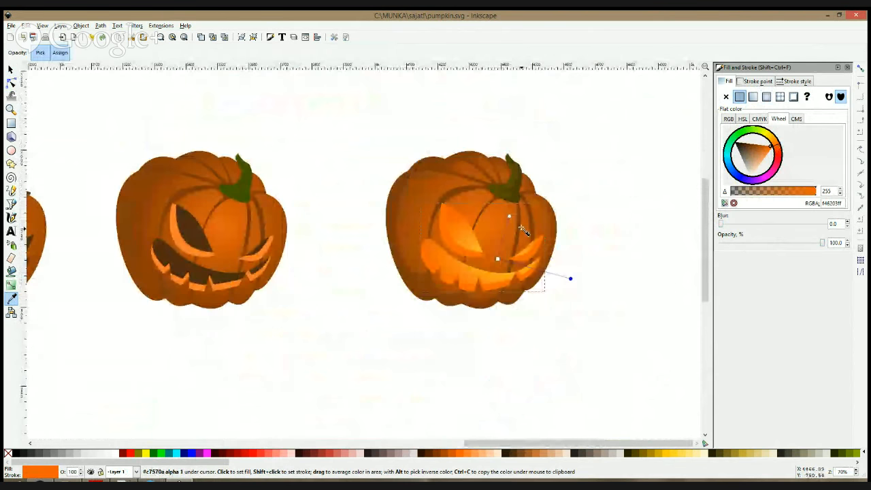
- Move the centre of the face's radial gradient down toward the mouth and deselect the face
drag(499, 260, 495, 268)
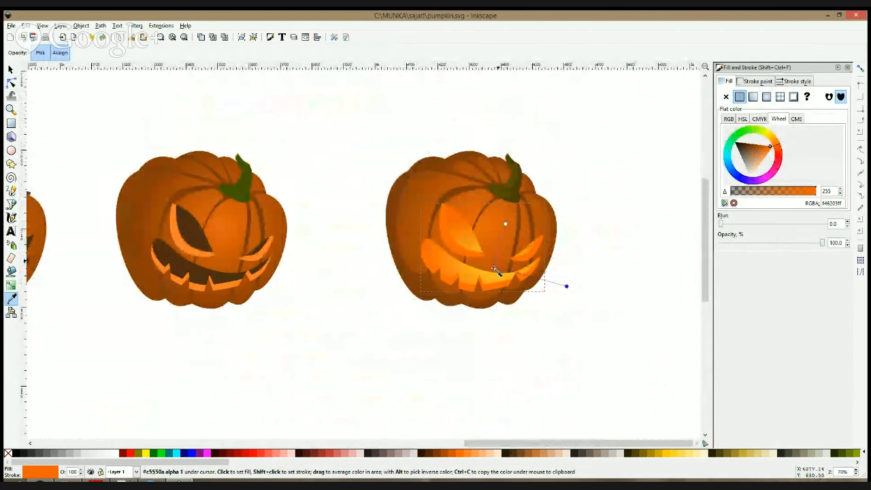
click(495, 277)
key(F1)
click(593, 248)
scroll(465, 217, up, 2)
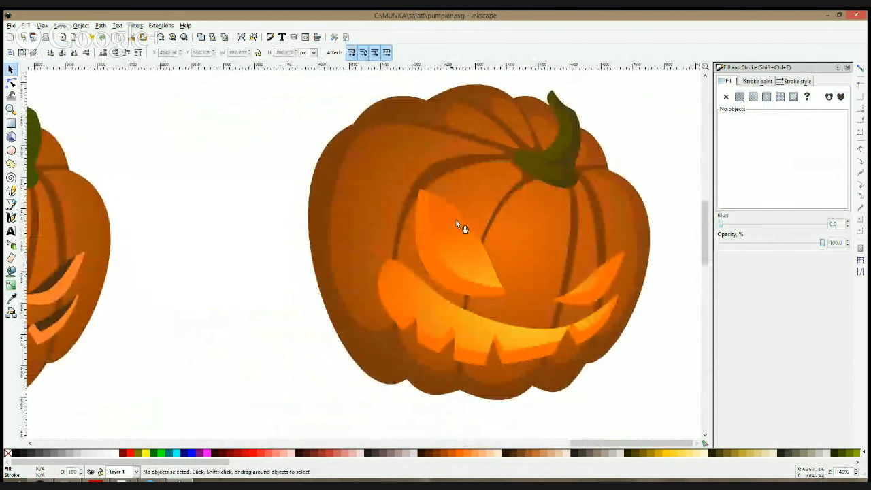
- Fill the cut-edge shapes around both eyes and the mouth with the orange ff7300
click(446, 229)
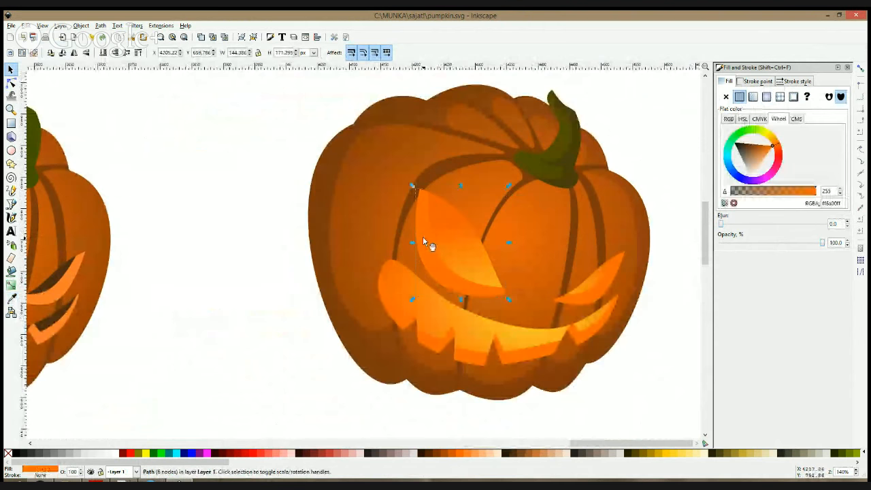
shift+click(390, 312)
shift+click(589, 290)
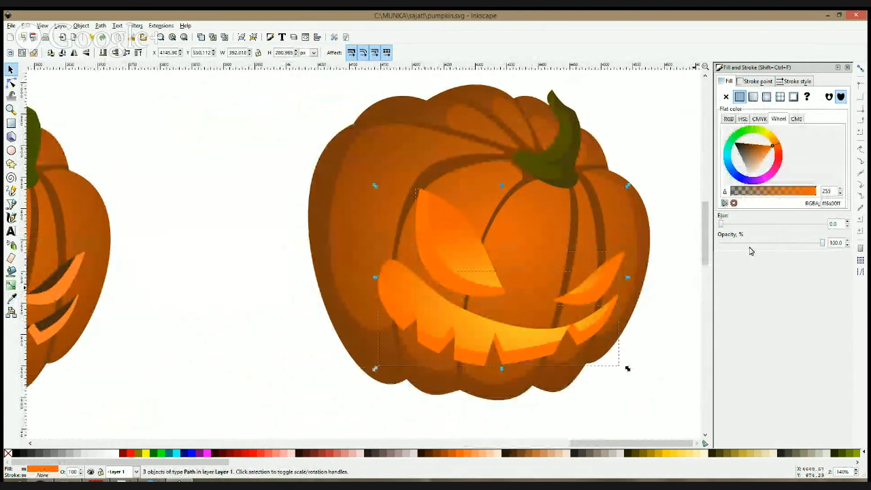
click(772, 141)
click(777, 146)
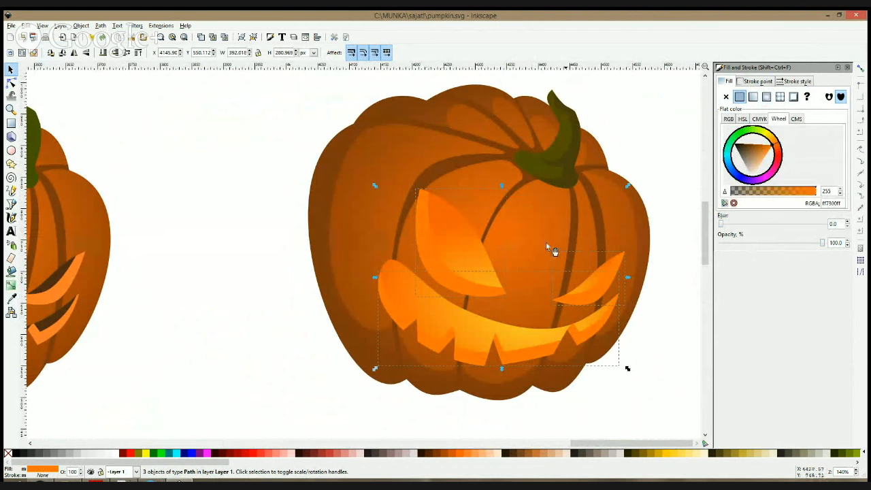
click(682, 264)
scroll(665, 266, down, 3)
drag(673, 256, 539, 204)
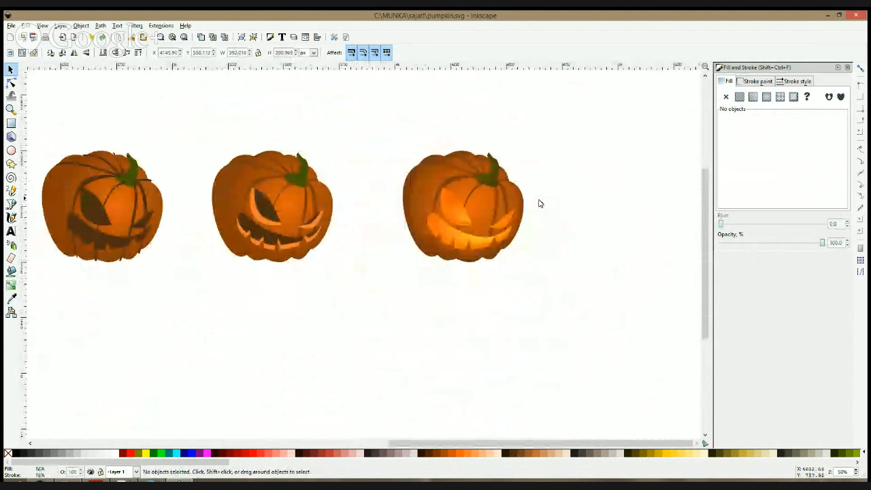
scroll(535, 205, down, 3)
scroll(533, 205, up, 7)
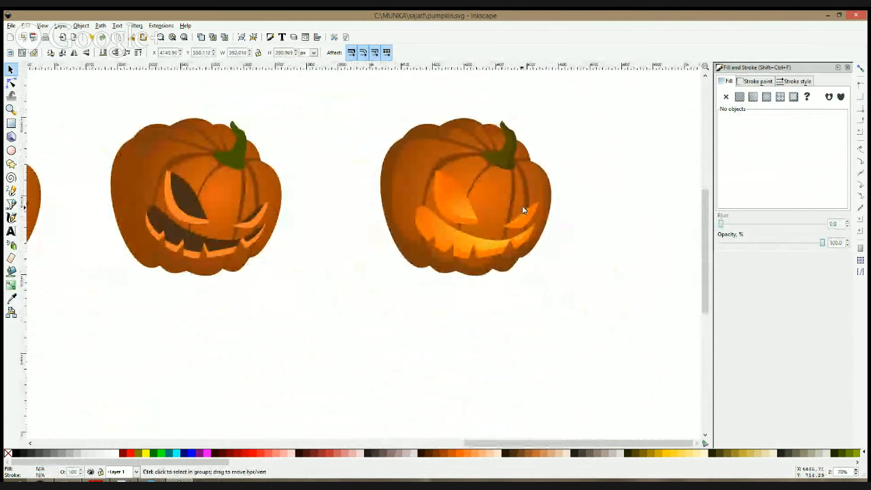
- Select the cut-edge shapes of both eyes and the mouth together and fill them with the dark orange d45500
click(349, 249)
shift+click(429, 341)
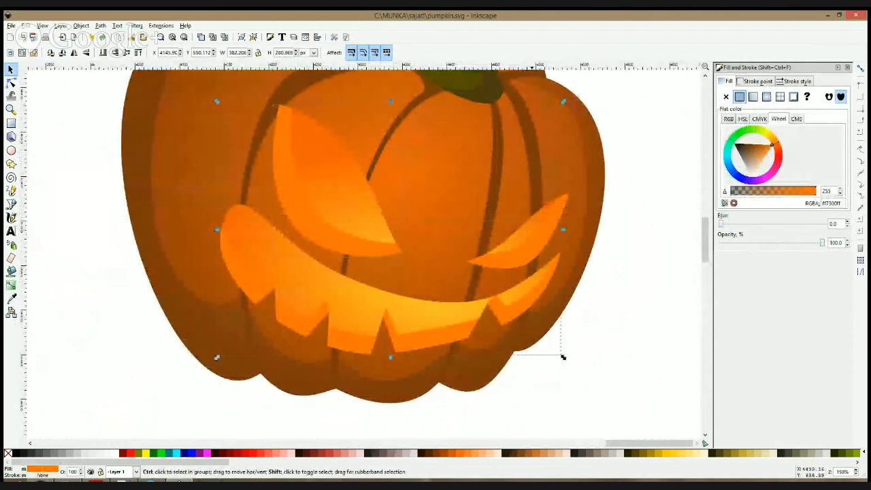
shift+click(535, 251)
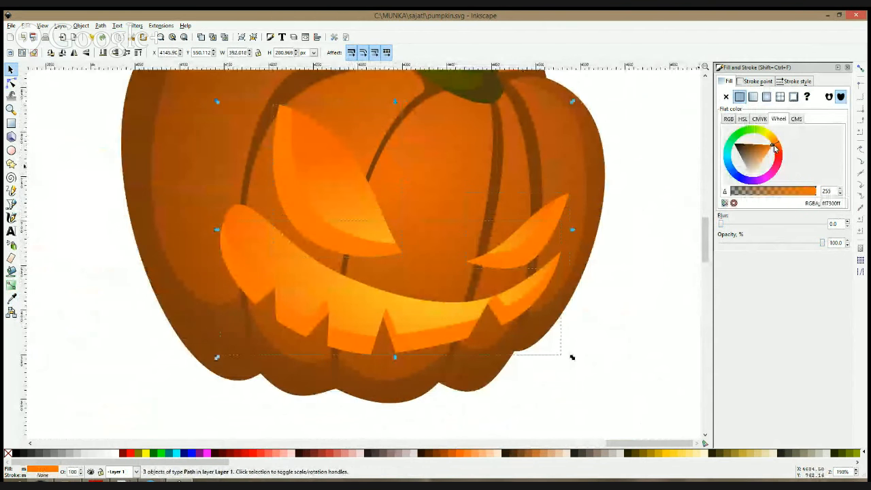
drag(774, 149, 781, 147)
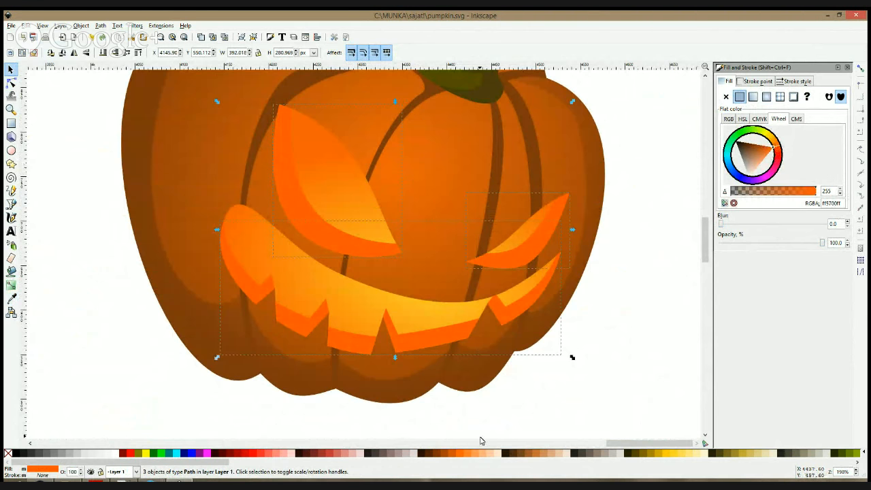
click(447, 456)
click(454, 456)
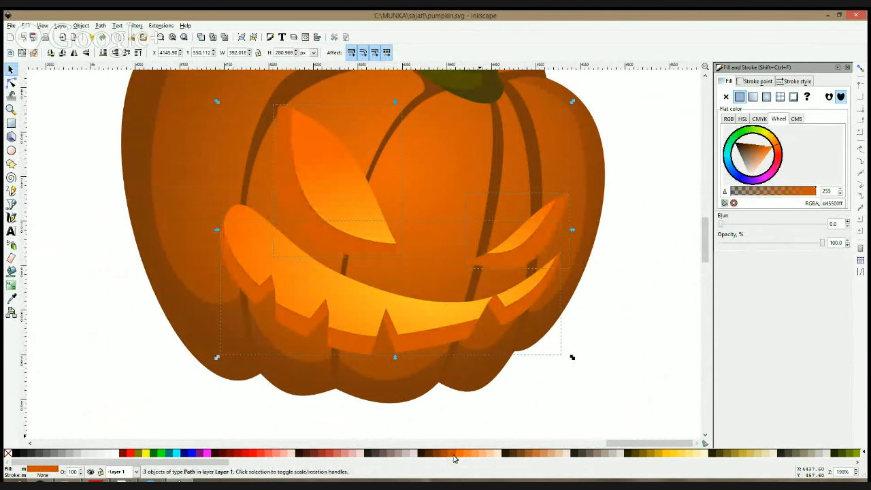
click(587, 360)
scroll(620, 280, down, 3)
scroll(620, 225, down, 3)
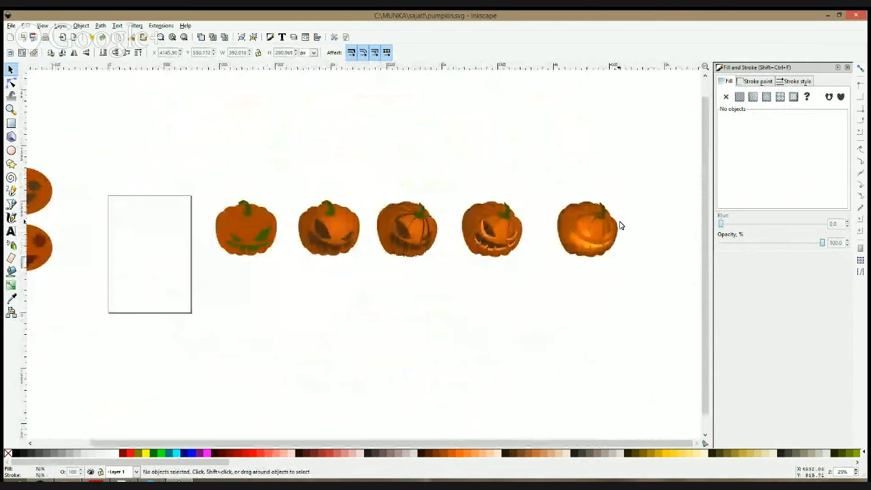
scroll(620, 225, up, 4)
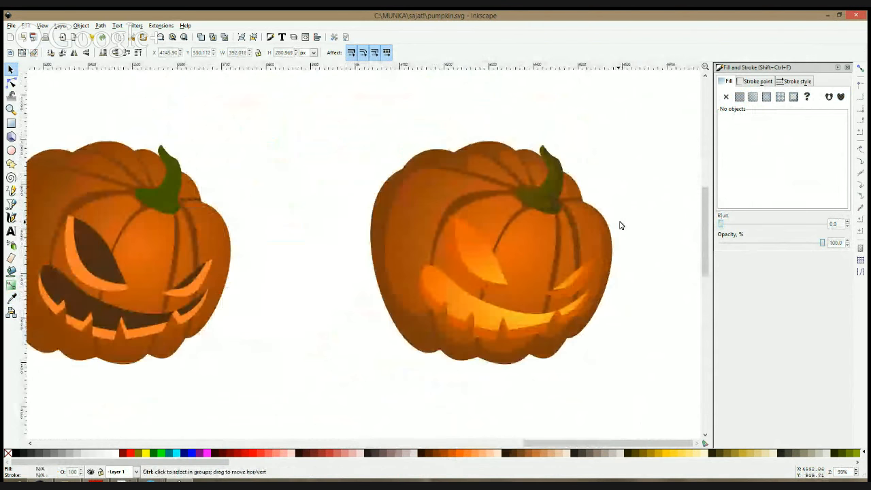
- Enlarge the dark orange rim shape of the glowing pumpkin's left eye slightly, to about 145 × 172 px
scroll(529, 292, up, 2)
ctrl+click(475, 285)
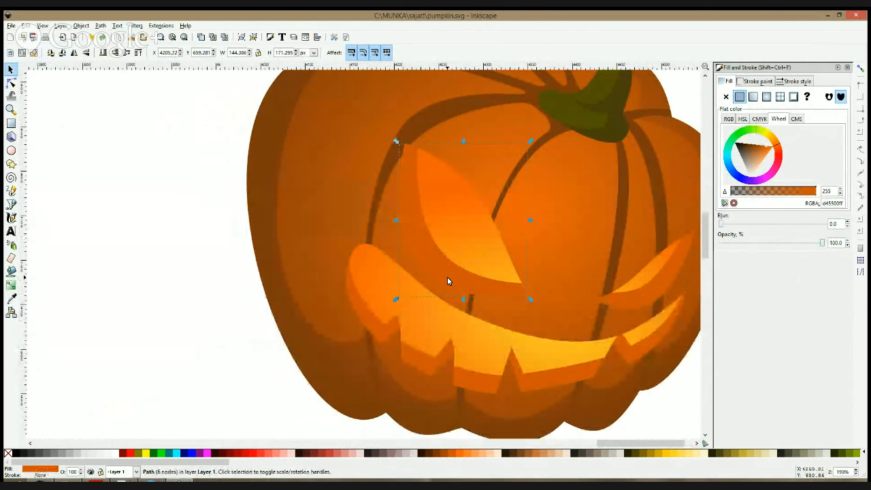
drag(396, 220, 396, 219)
scroll(517, 240, down, 2)
click(557, 363)
- Enlarge the dark orange rim shape of the glowing pumpkin's right eye slightly, to about 117 × 86 px
scroll(619, 264, up, 2)
scroll(566, 272, up, 4)
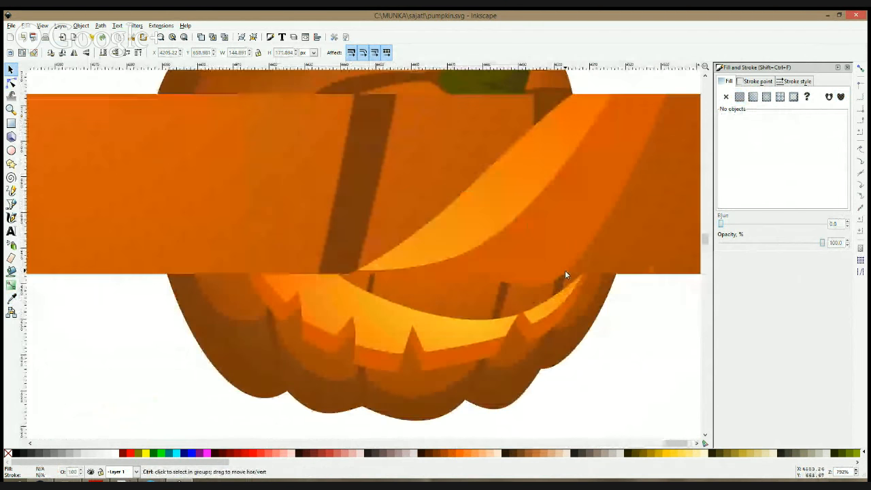
click(460, 304)
drag(272, 335, 268, 335)
drag(325, 313, 327, 311)
scroll(546, 294, down, 1)
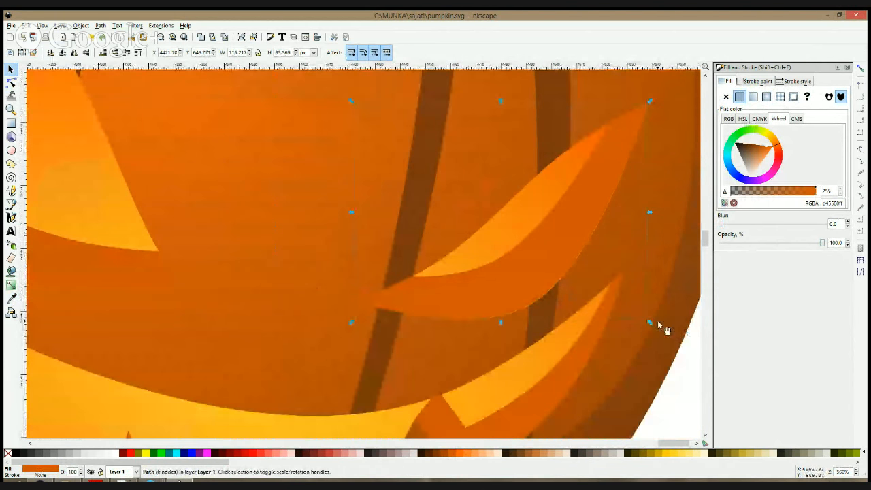
drag(653, 323, 653, 322)
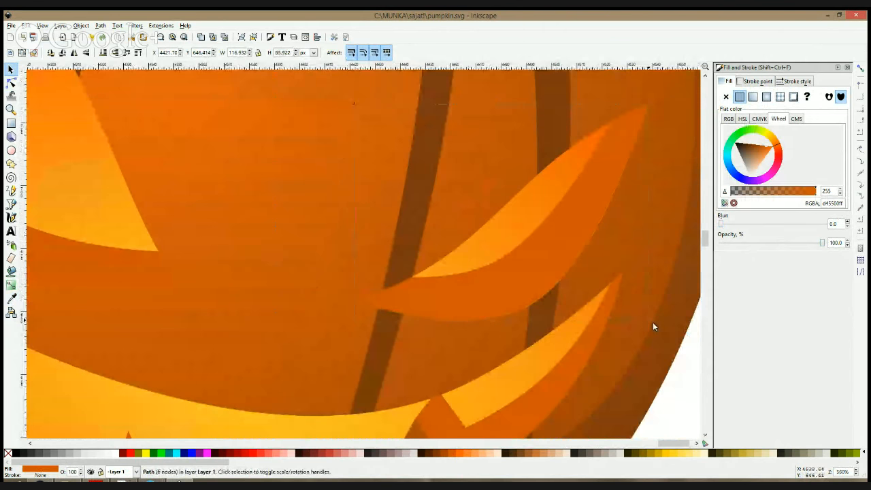
scroll(507, 283, down, 4)
click(615, 337)
scroll(511, 285, down, 3)
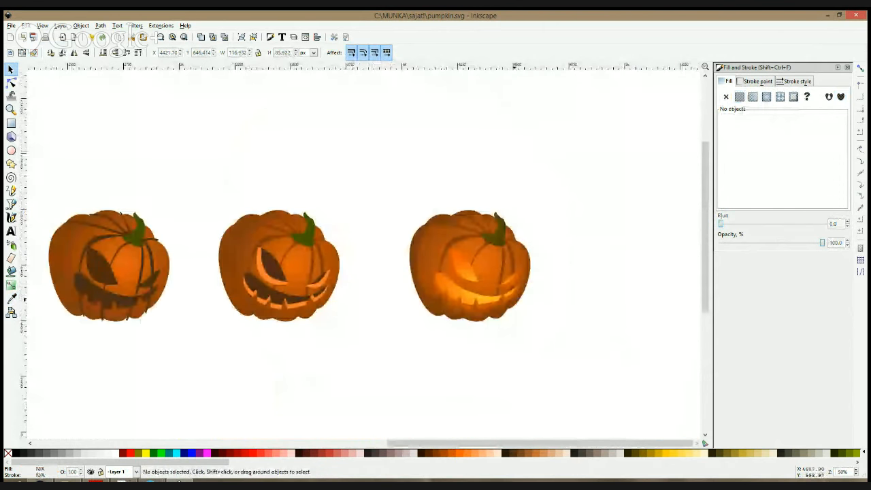
scroll(490, 299, up, 3)
scroll(379, 189, up, 4)
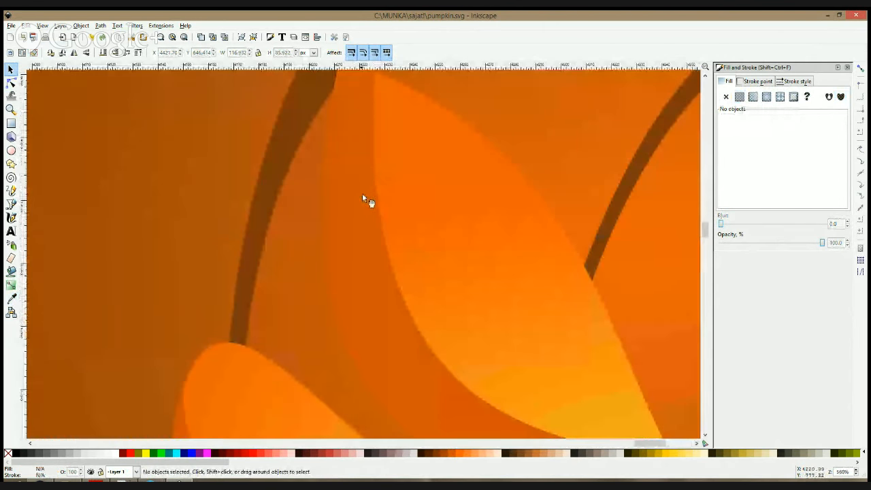
click(363, 197)
click(354, 195)
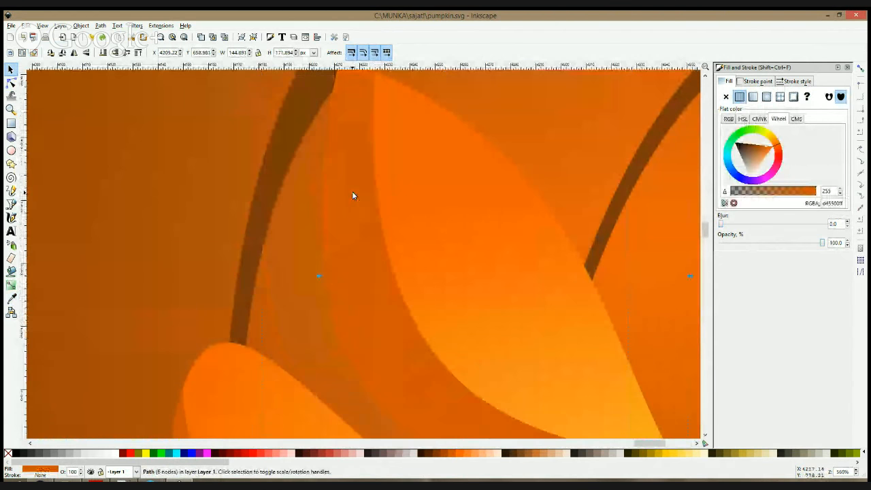
click(102, 25)
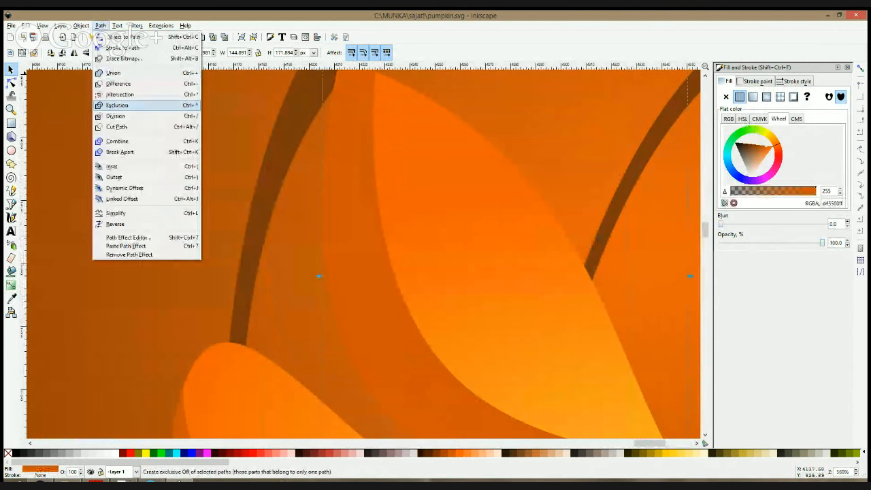
click(349, 200)
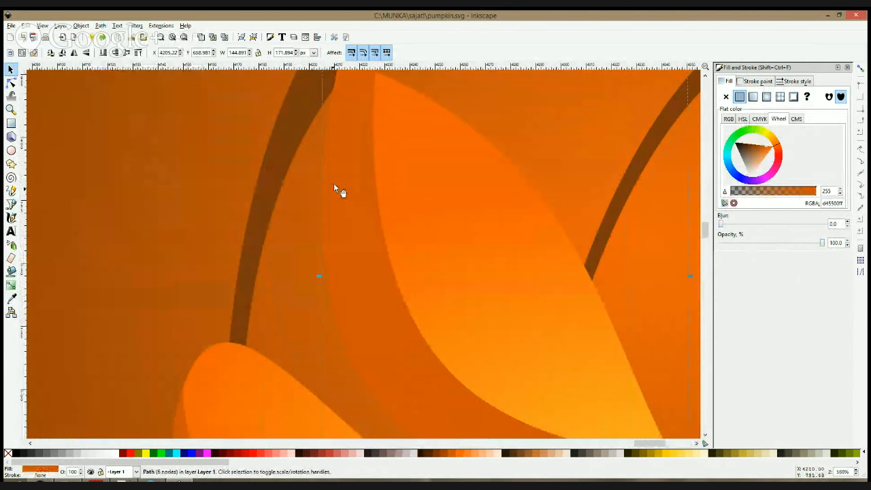
click(307, 228)
scroll(390, 253, down, 4)
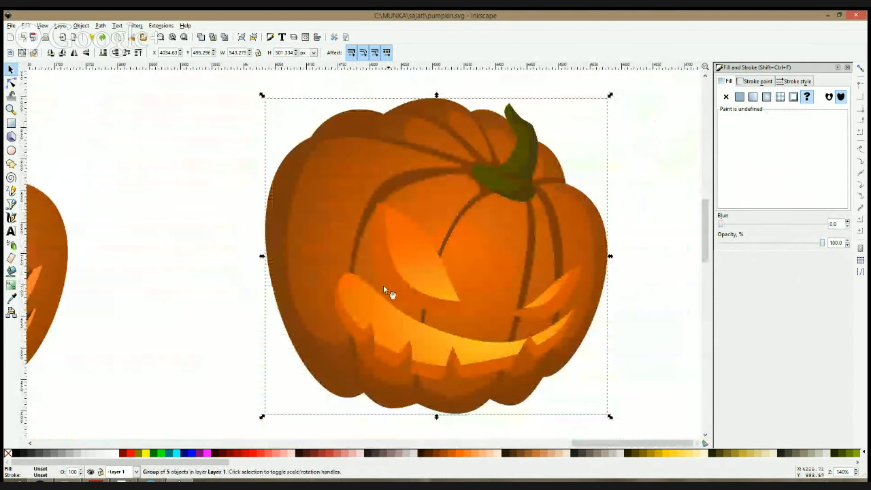
click(618, 190)
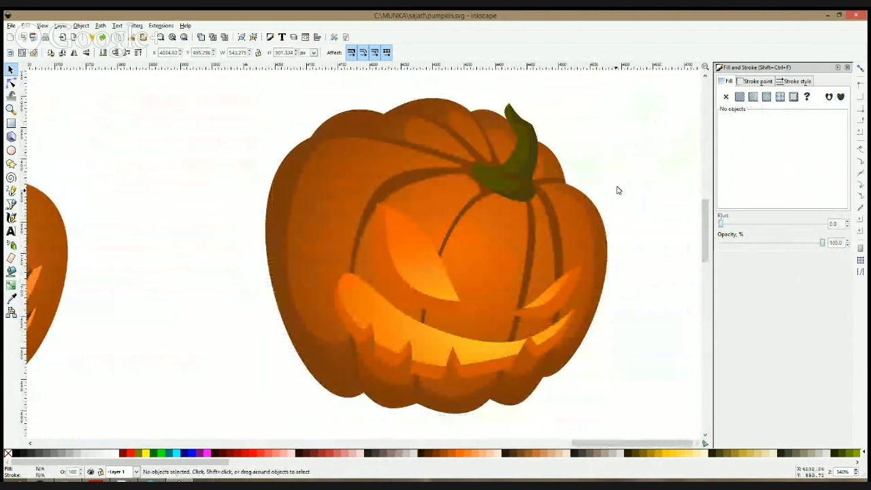
- Recolour the rim shapes of both eyes and the mouth with the bright orange fa9d17, sampled from the glowing face
ctrl+click(392, 278)
ctrl+shift+click(472, 370)
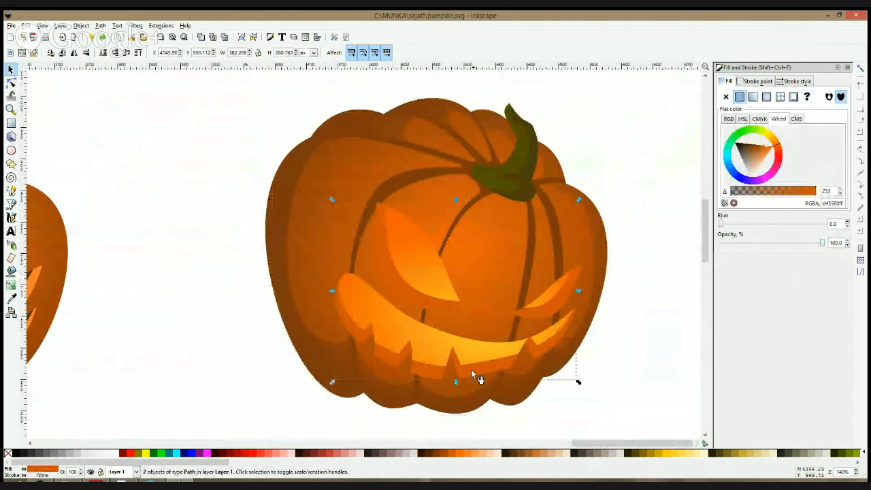
click(11, 298)
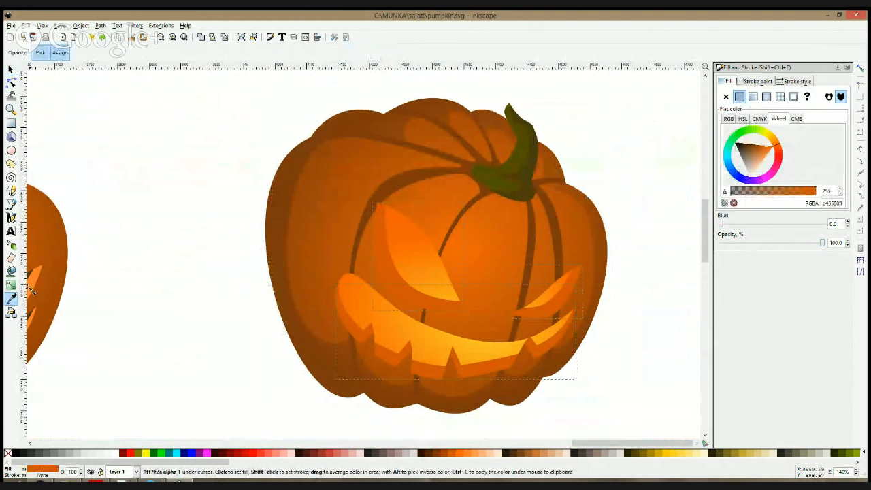
click(122, 292)
click(453, 297)
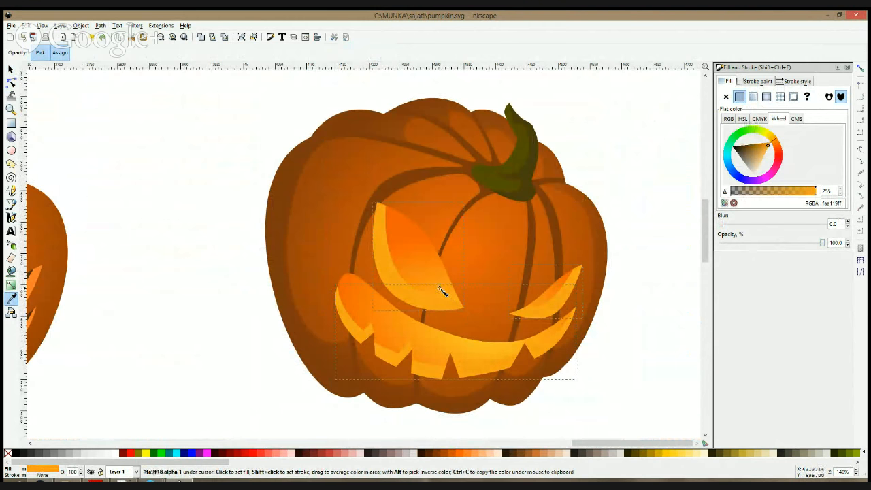
key(space)
click(599, 394)
- Examine the recoloured glowing face up close and beside the earlier pumpkin versions
scroll(622, 272, down, 4)
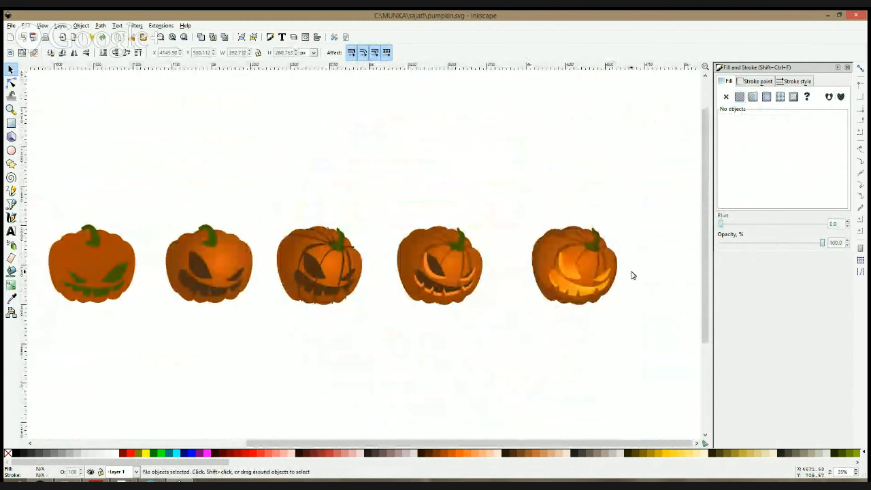
drag(631, 271, 472, 256)
scroll(425, 283, up, 4)
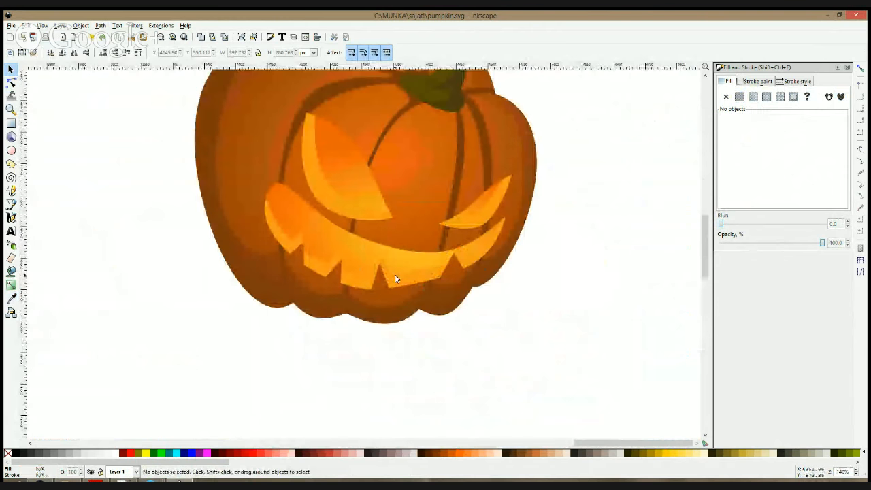
scroll(395, 275, up, 2)
click(337, 262)
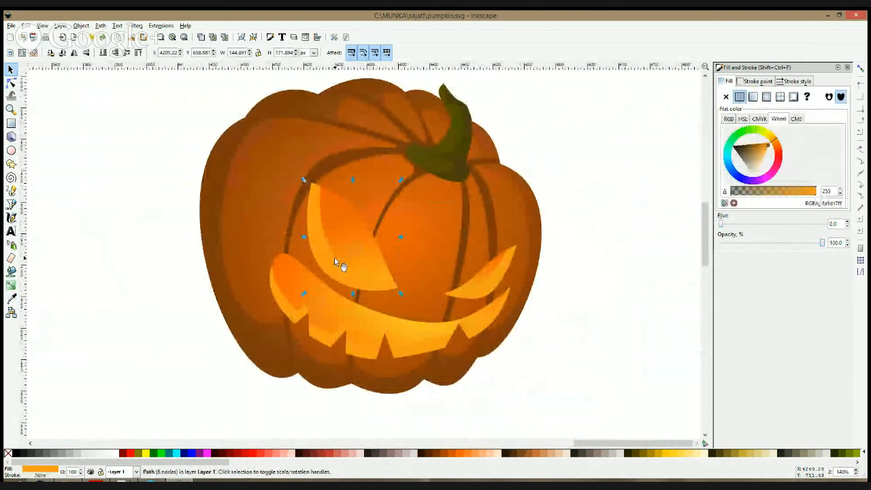
click(529, 178)
drag(556, 130, 491, 125)
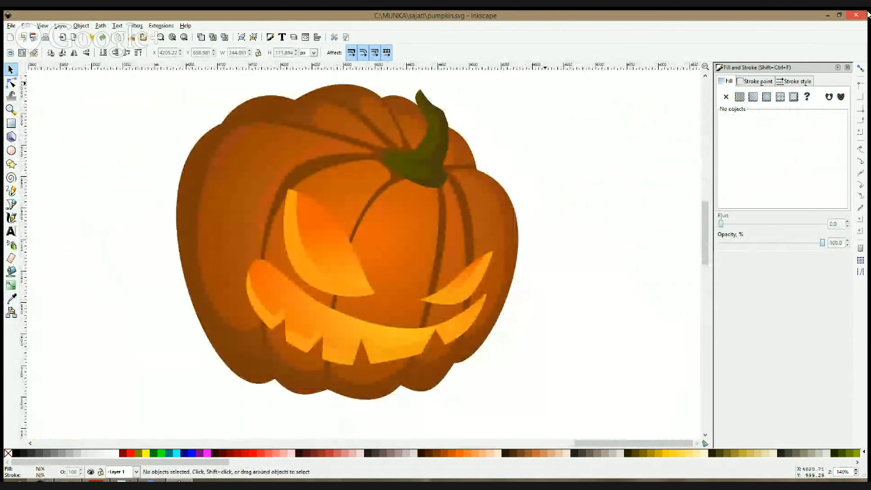
click(12, 205)
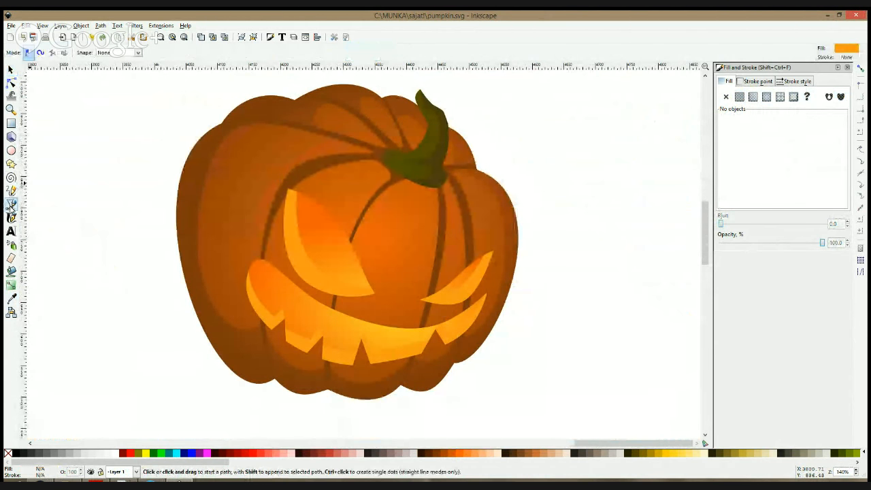
scroll(306, 208, down, 2)
key(space)
scroll(444, 181, down, 2)
- Move the entire glowing pumpkin, including its face shapes, farther right of the previous version, to about X 4366 px
drag(443, 180, 474, 191)
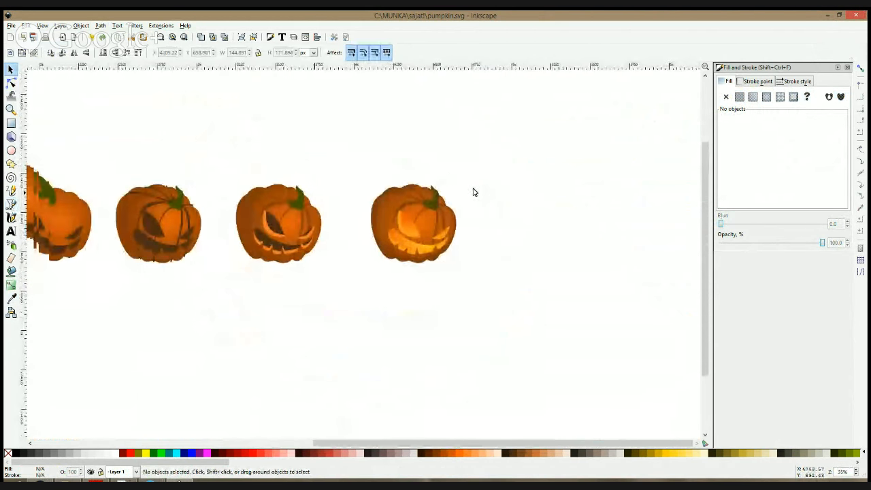
drag(350, 153, 518, 336)
drag(436, 235, 491, 235)
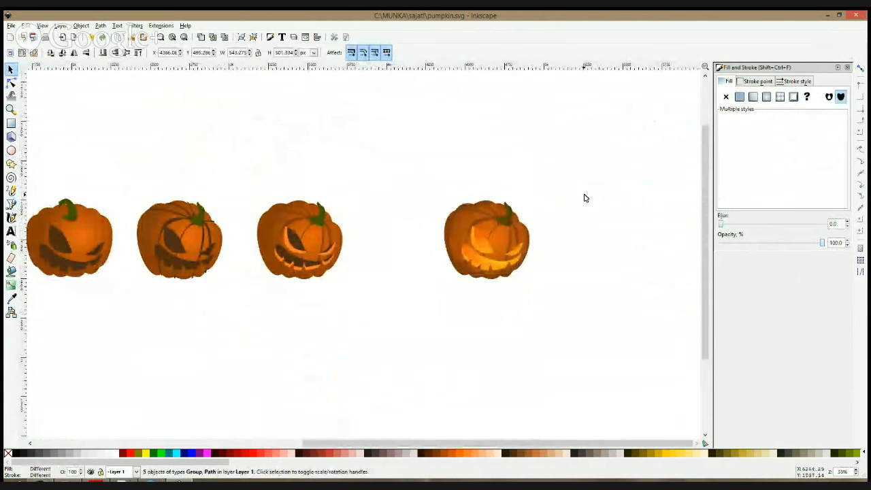
click(584, 198)
scroll(522, 226, up, 2)
drag(412, 198, 563, 368)
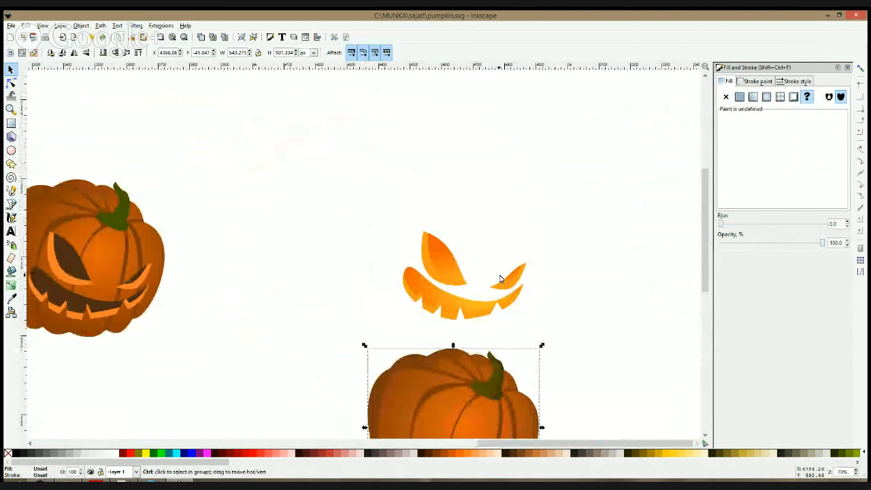
key(ctrl+z)
drag(502, 272, 332, 224)
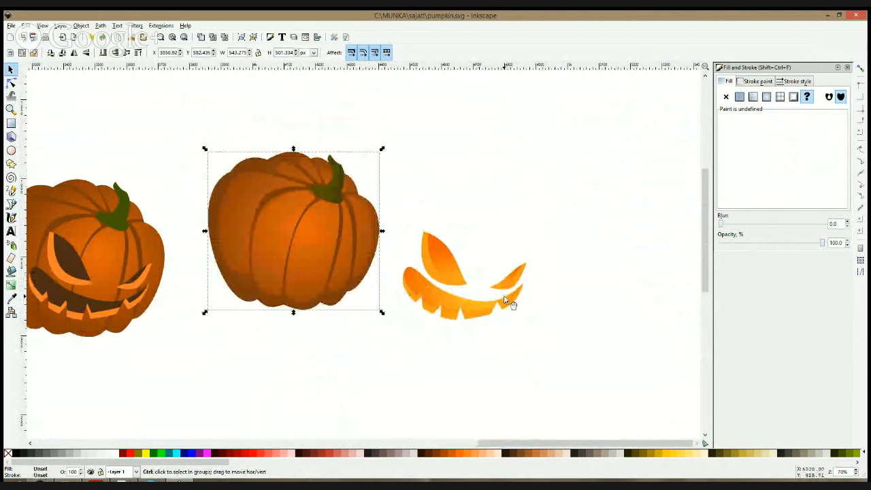
key(ctrl+z)
click(547, 211)
scroll(546, 210, down, 2)
scroll(545, 211, up, 3)
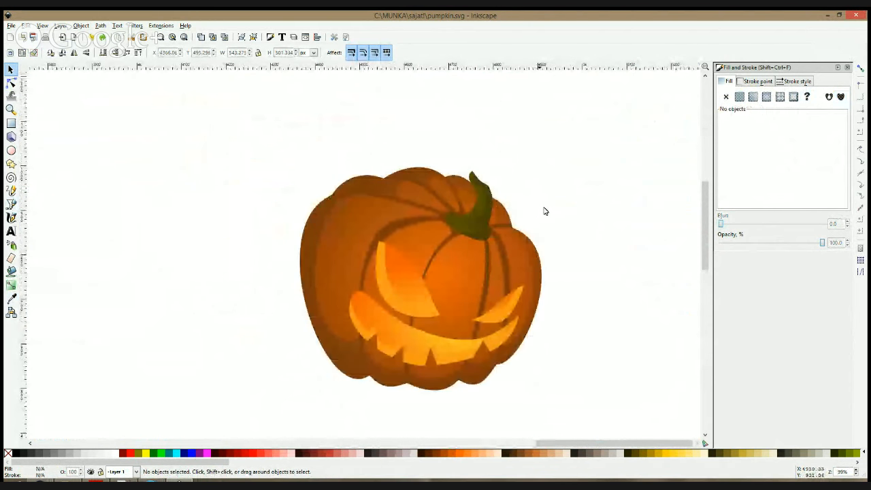
- Draw a closed four-corner light beam with the Pen tool, fanning out leftward from the left eye past the pumpkin's side
click(11, 204)
scroll(406, 363, down, 3)
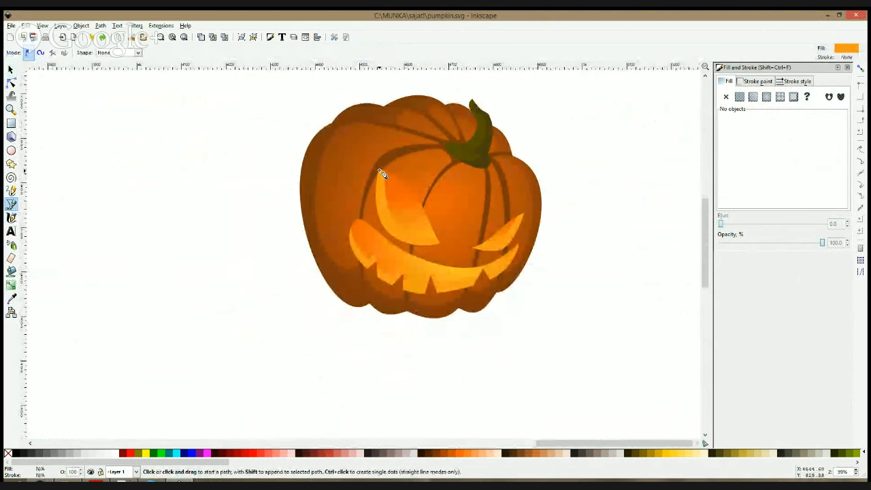
key(s)
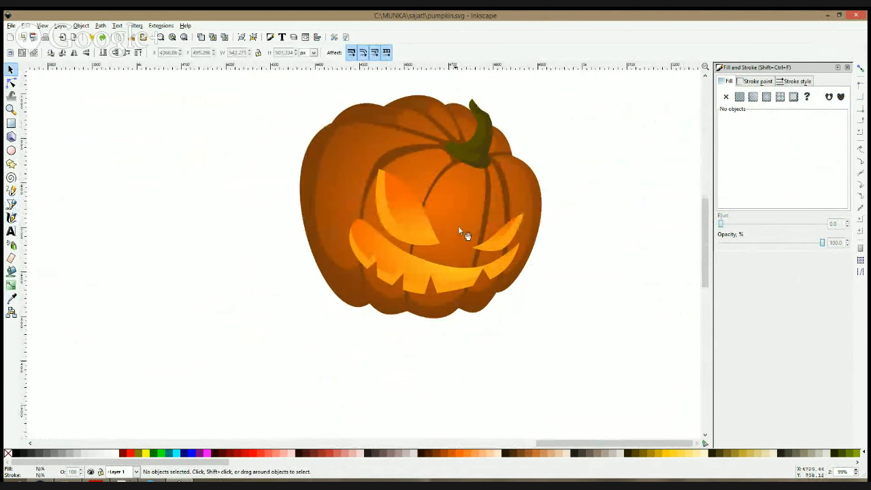
click(11, 204)
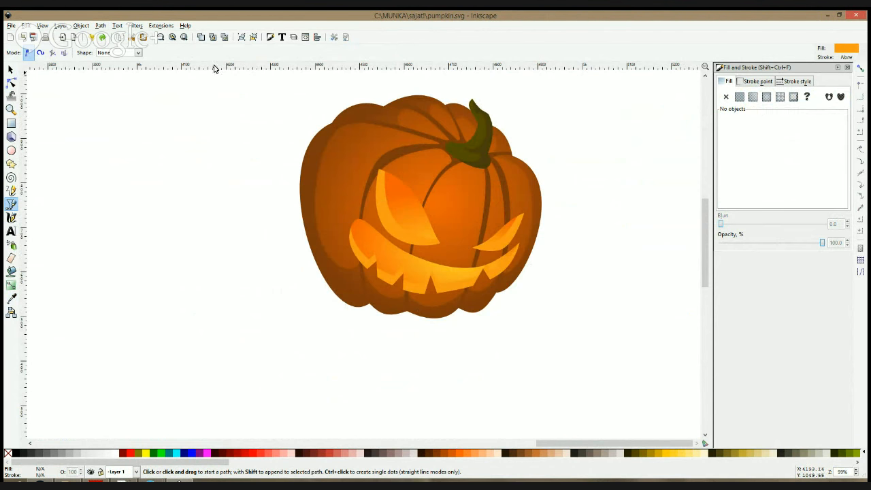
click(393, 176)
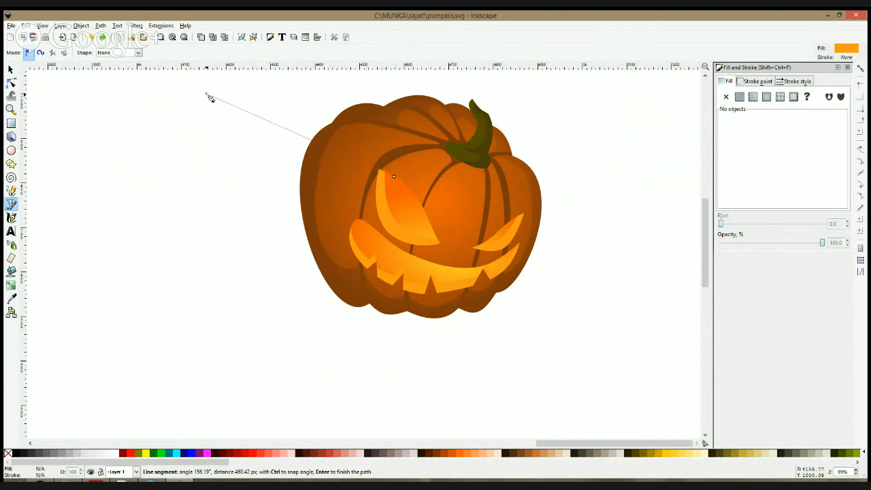
click(206, 93)
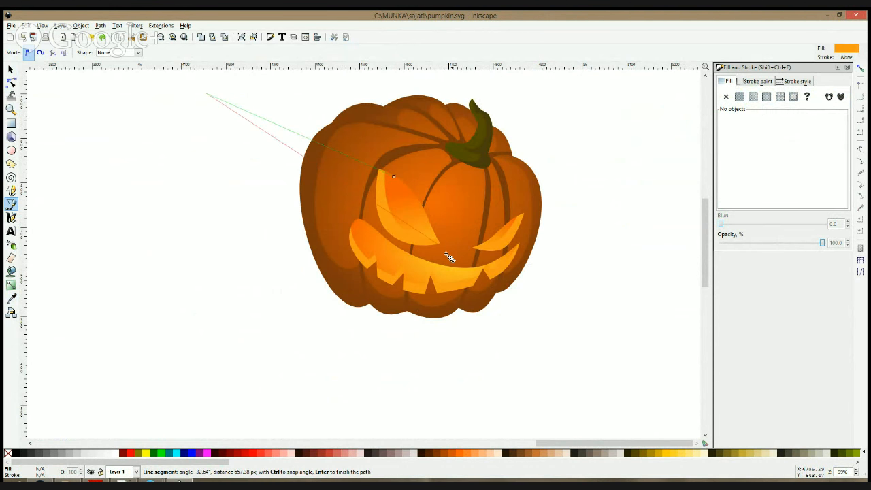
click(200, 314)
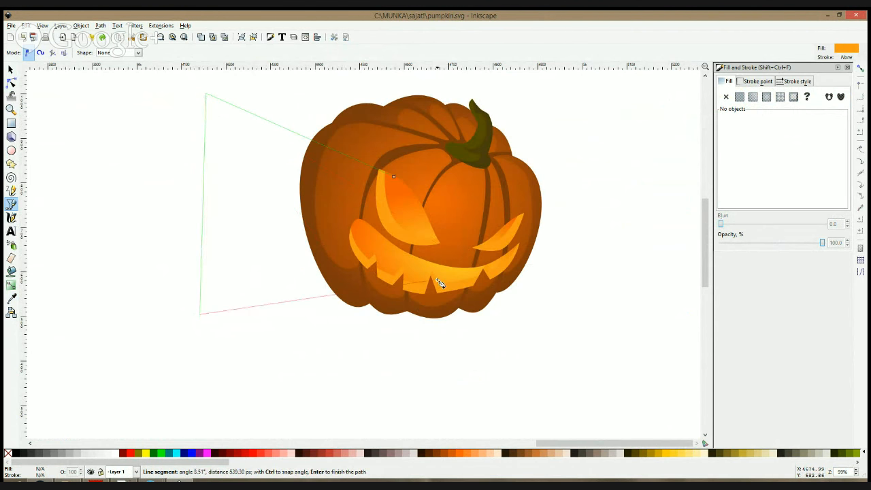
click(438, 243)
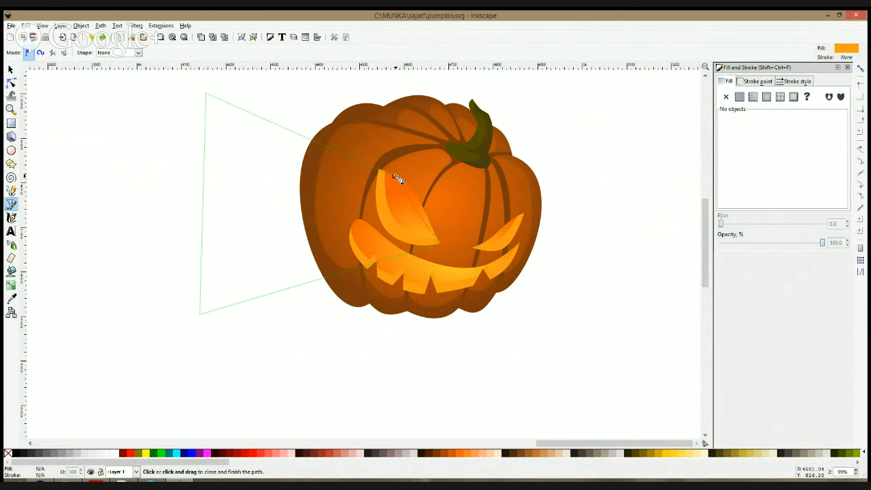
click(394, 176)
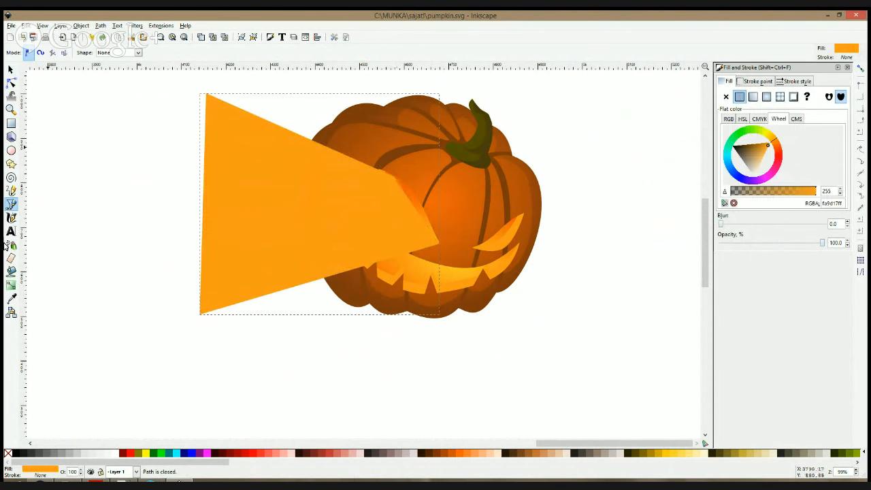
- Move the beam's lower outer corner node about 64 px right and 79 px down
click(11, 82)
drag(200, 314, 228, 351)
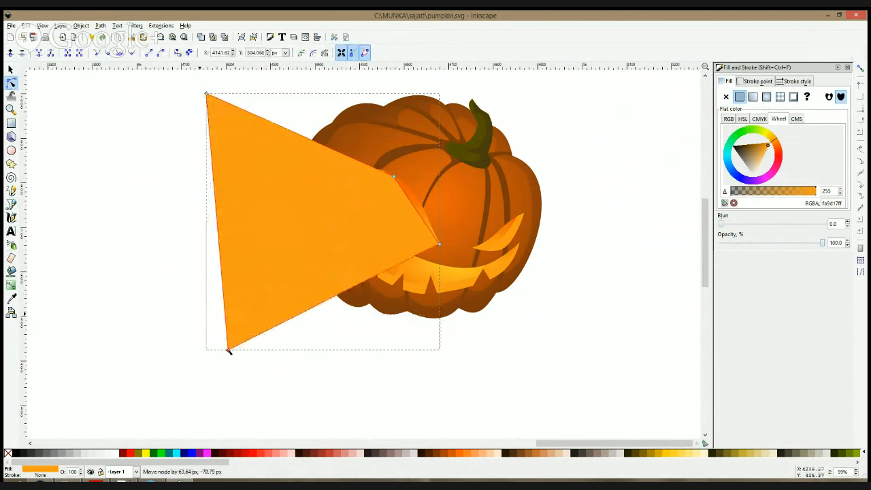
key(s)
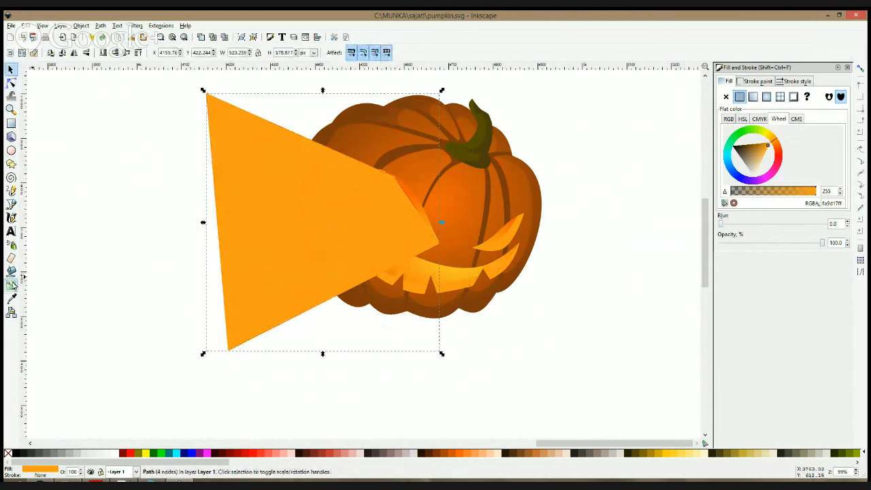
- Apply a radial gradient to the beam, centred at the left eye and fading from orange to transparent outward to the left
click(11, 286)
drag(379, 219, 266, 239)
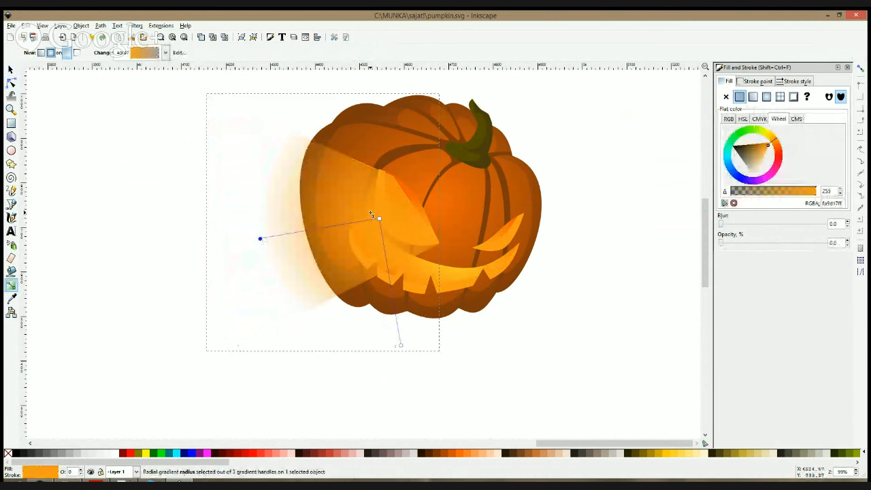
- Undo the eye beam's radial gradient and apply a linear gradient instead, fading from orange at the left eye to transparent outward left
key(ctrl+z)
key(s)
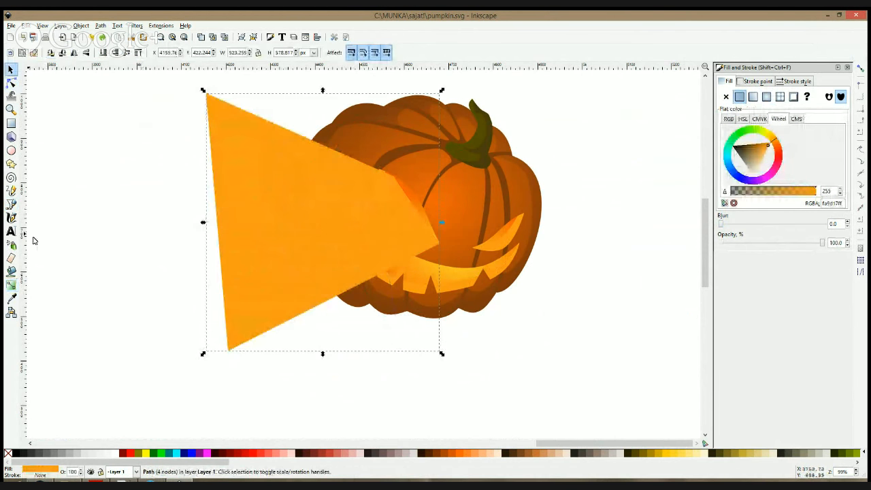
click(11, 286)
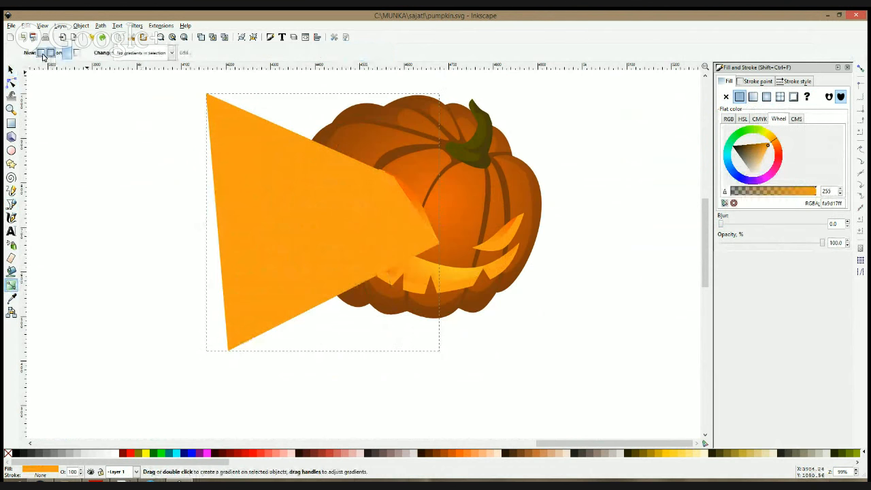
click(42, 53)
drag(394, 226, 302, 235)
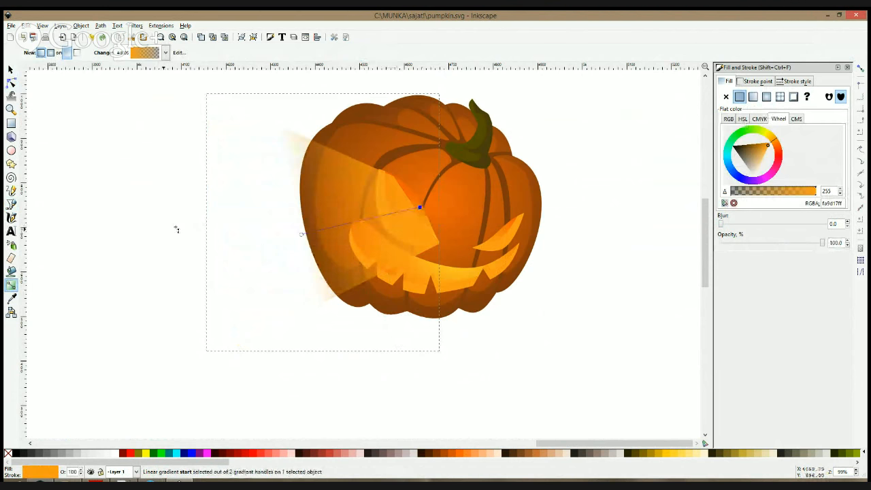
key(s)
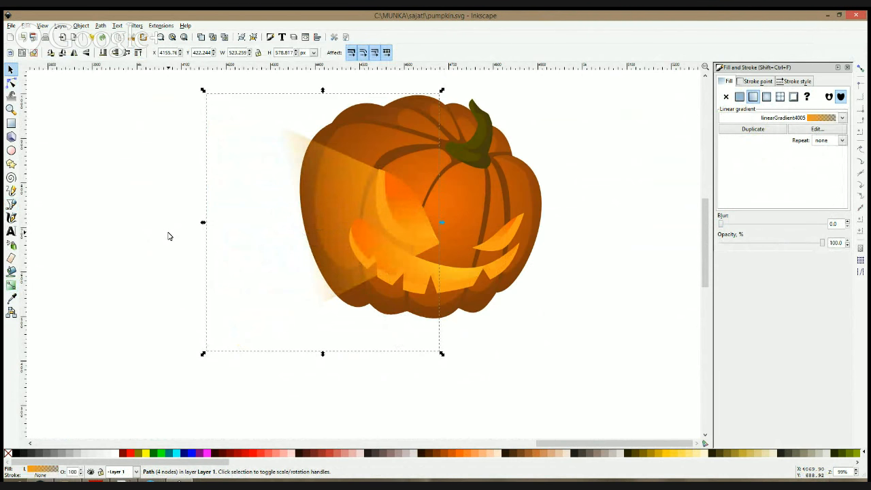
- Lower the eye beam's upper outer node to about Y 949 px and shift its upper inner node about 13 px left and 9 px up
click(11, 82)
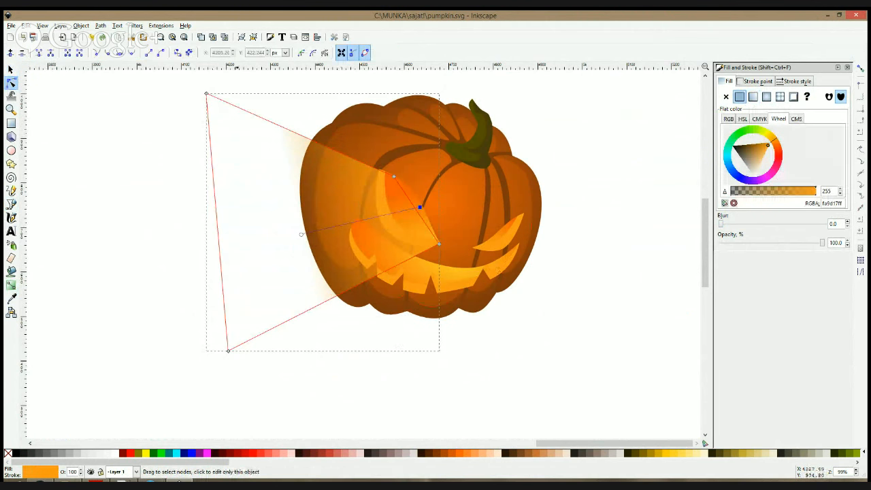
drag(210, 95, 212, 119)
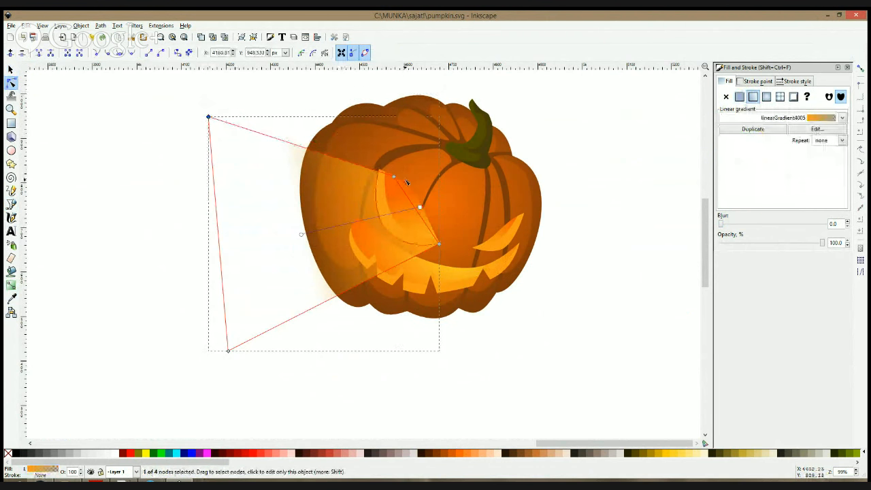
drag(393, 177, 390, 176)
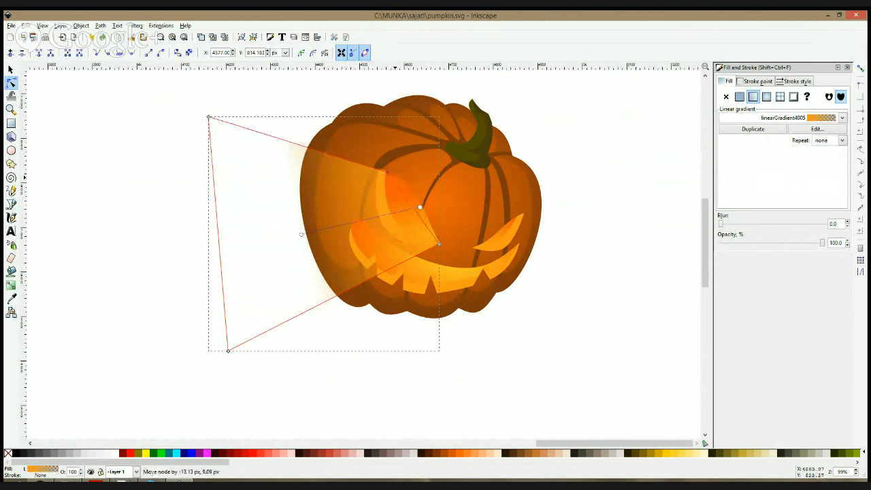
key(F1)
click(172, 255)
- Draw a closed four-corner light beam with the Pen tool from the mouth's left end, extending down and left beyond the pumpkin
scroll(390, 279, up, 1)
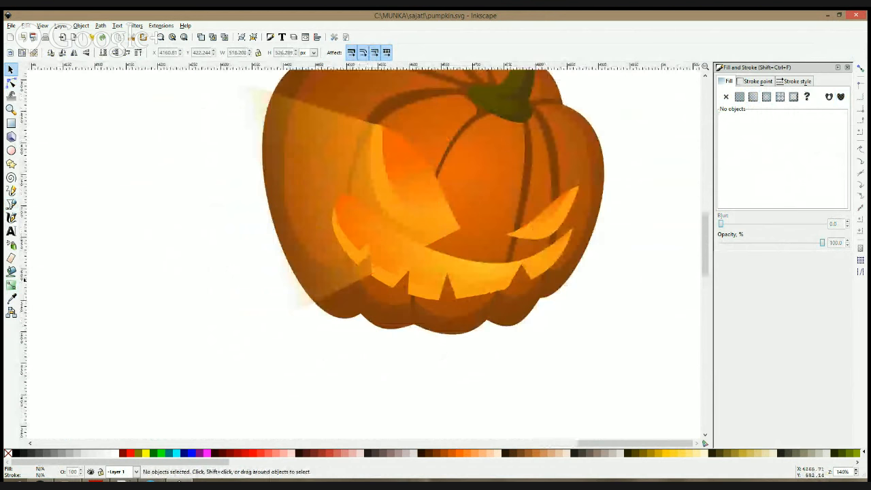
click(11, 204)
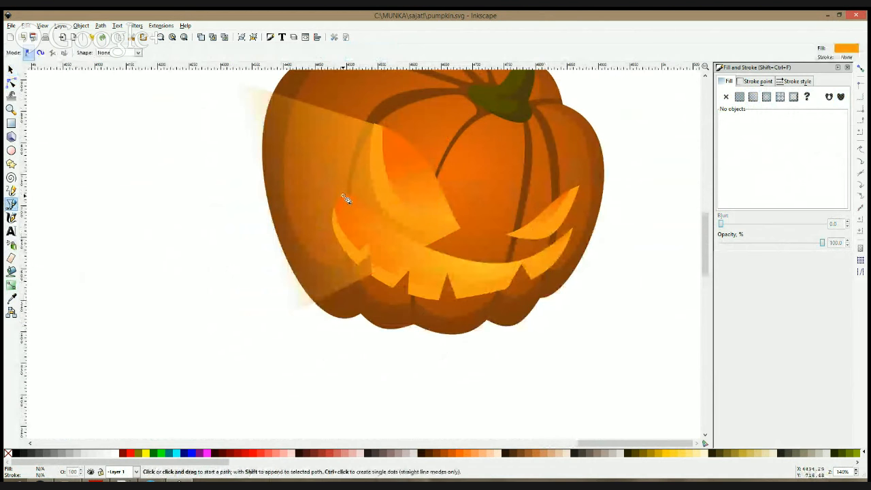
click(341, 195)
click(122, 313)
click(204, 379)
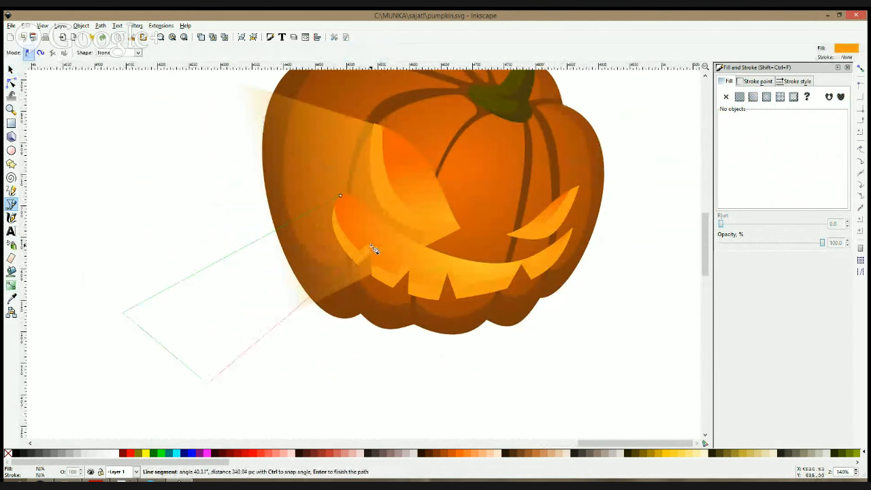
click(341, 195)
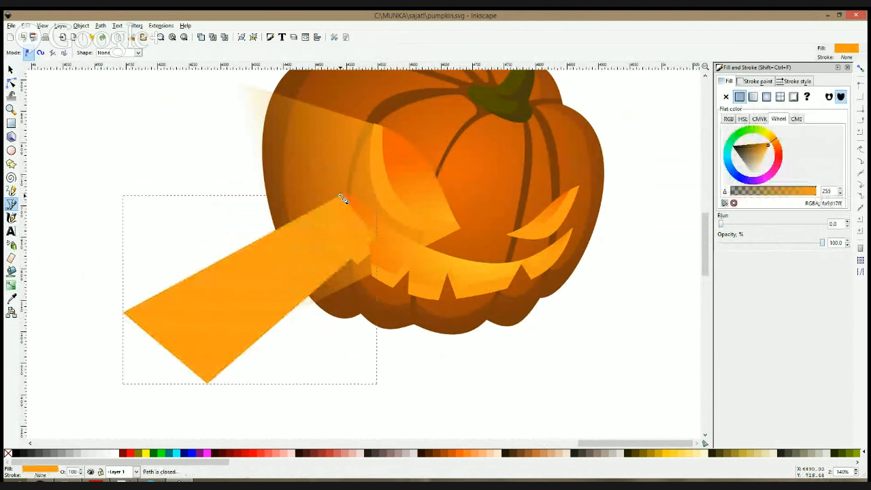
- Move the mouth beam's two outer nodes about 66 px left and 113 px up, and nudge its lower inner node slightly down
click(11, 82)
drag(106, 208, 245, 403)
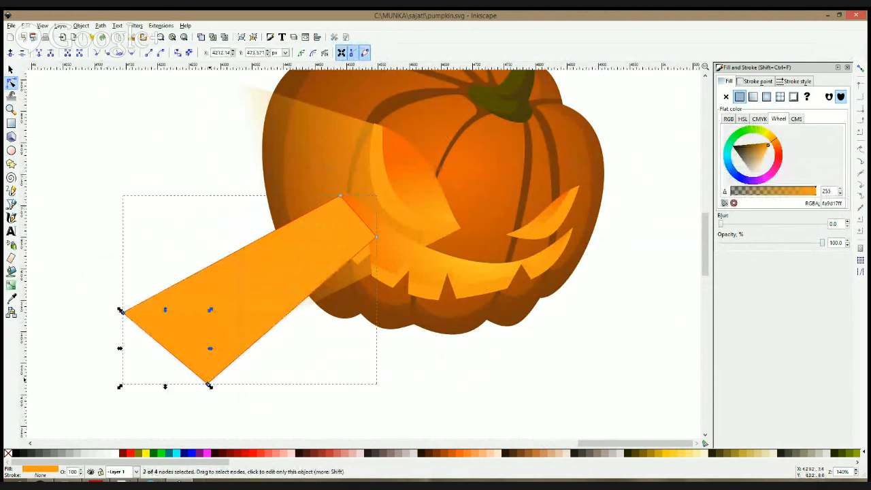
drag(121, 312, 79, 241)
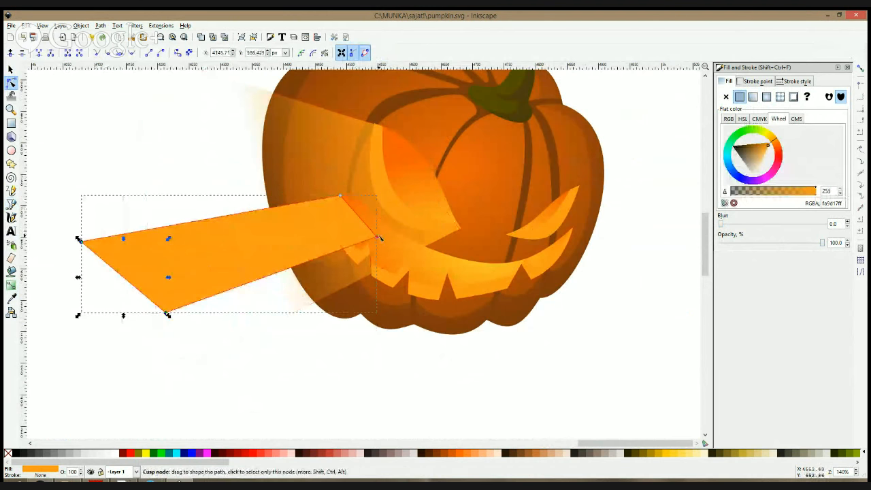
drag(381, 238, 380, 251)
key(s)
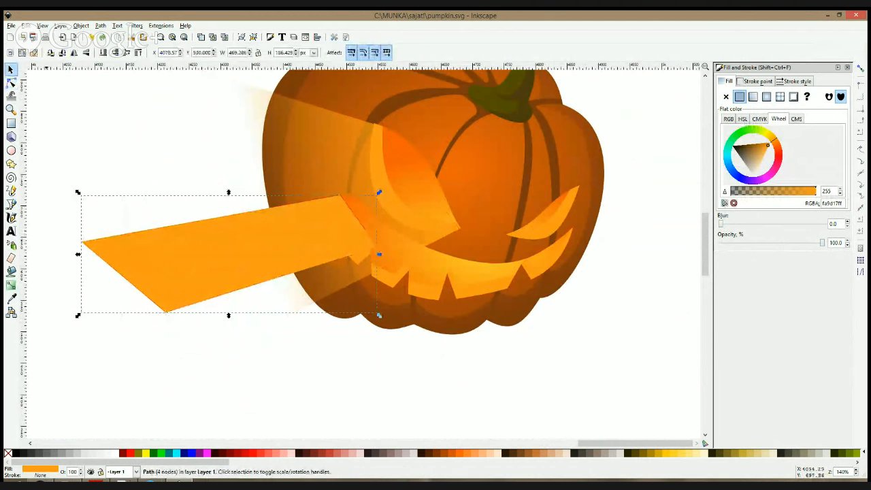
- Draw a closed four-corner beam from the mouth opening left of the first lower tooth, widening down and left below the pumpkin
click(11, 204)
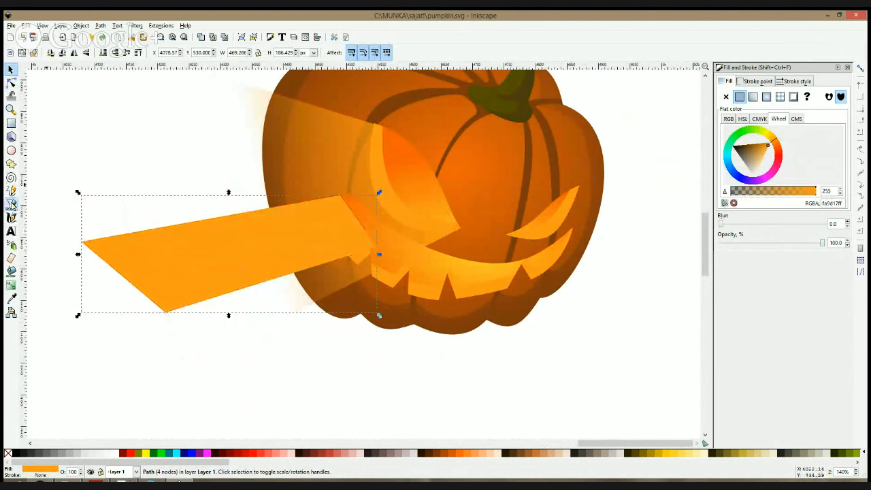
click(388, 253)
click(286, 388)
click(354, 424)
click(402, 281)
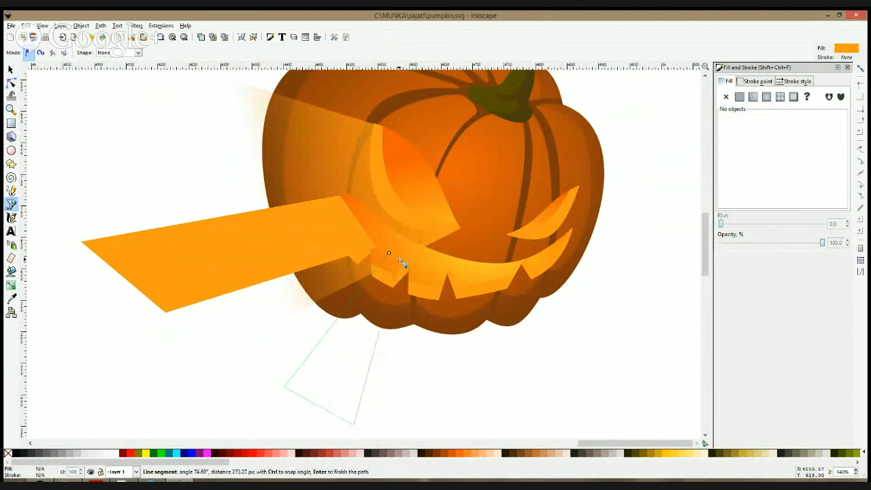
click(391, 255)
- Draw another closed four-corner beam from the next mouth opening to the right, widening downward and overlapping the previous beam's lower edge
click(428, 263)
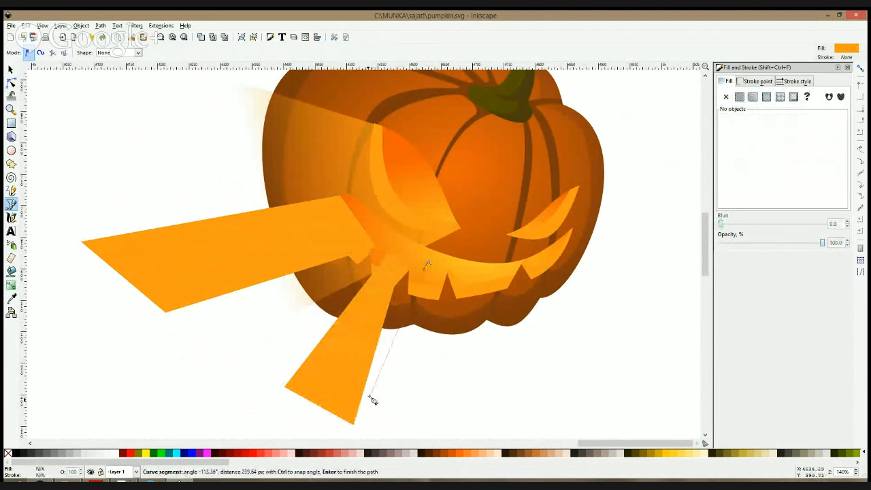
click(431, 437)
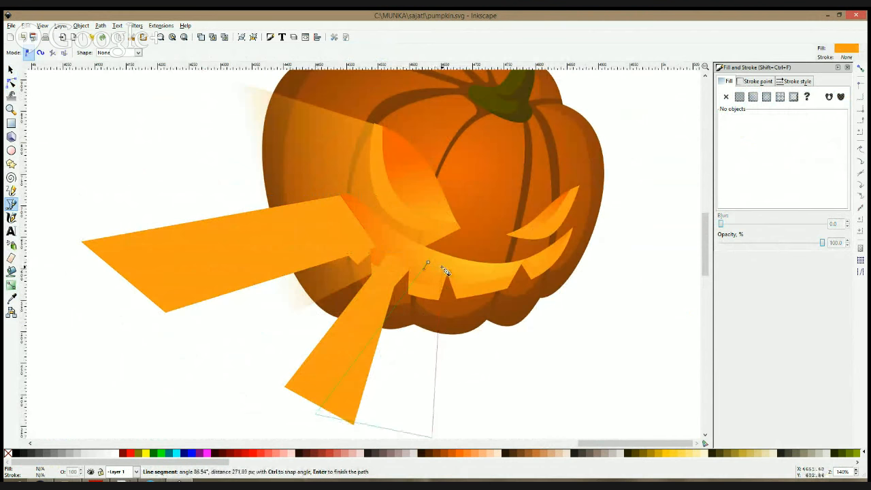
click(442, 265)
click(428, 263)
- Draw a wide closed four-corner beam from the mouth opening right of centre, spreading down and right below the pumpkin
click(457, 269)
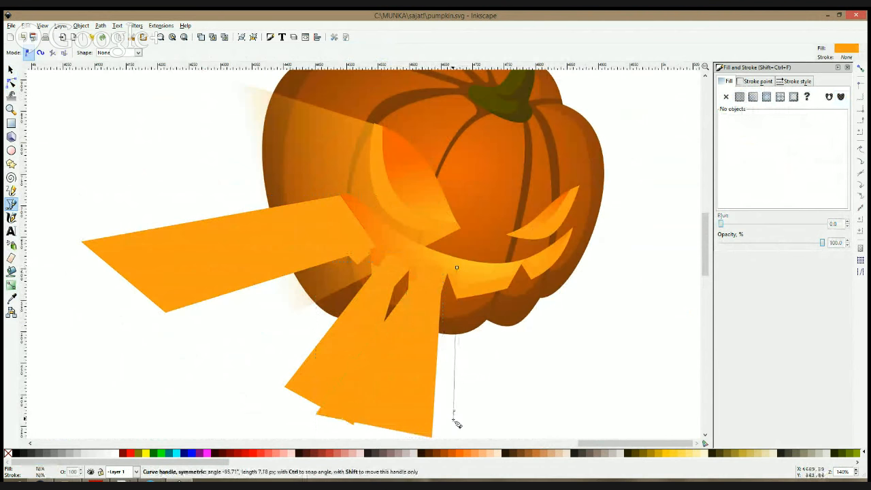
click(454, 413)
click(586, 412)
click(507, 273)
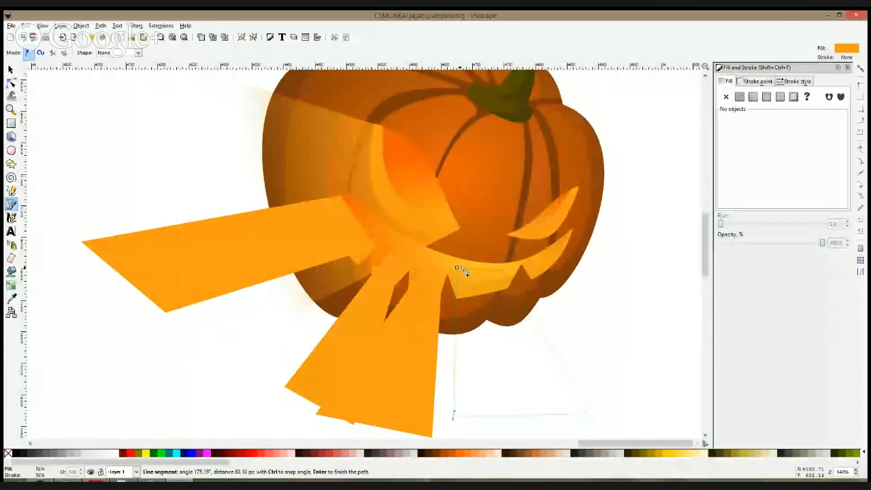
click(458, 268)
- Draw a closed four-corner beam from the mouth's right end, fanning out rightward past the pumpkin's side
click(533, 265)
click(682, 322)
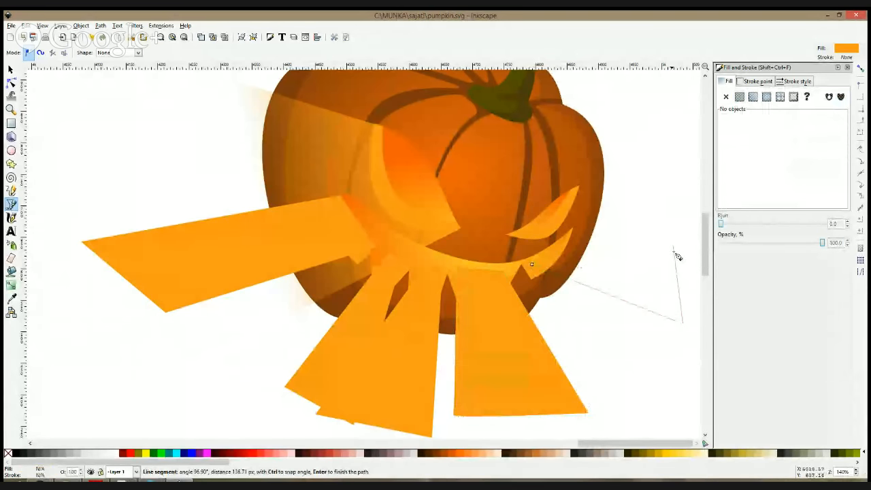
click(678, 213)
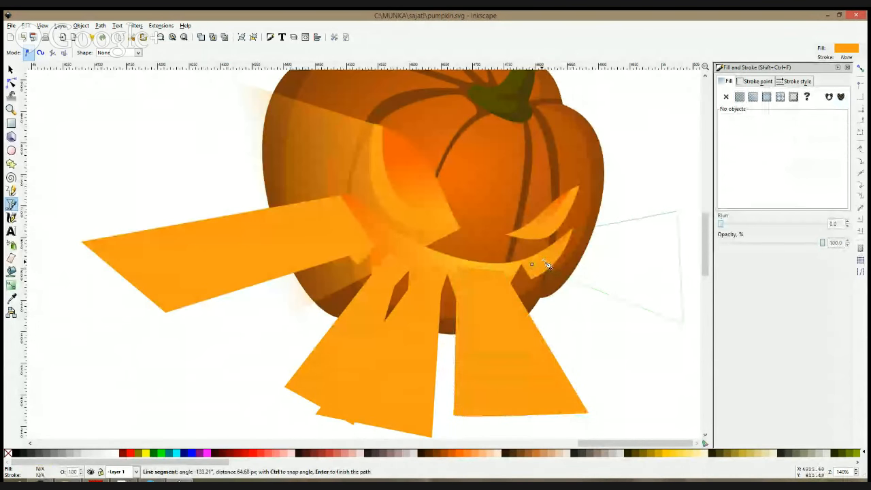
click(532, 265)
key(s)
key(minus)
key(minus)
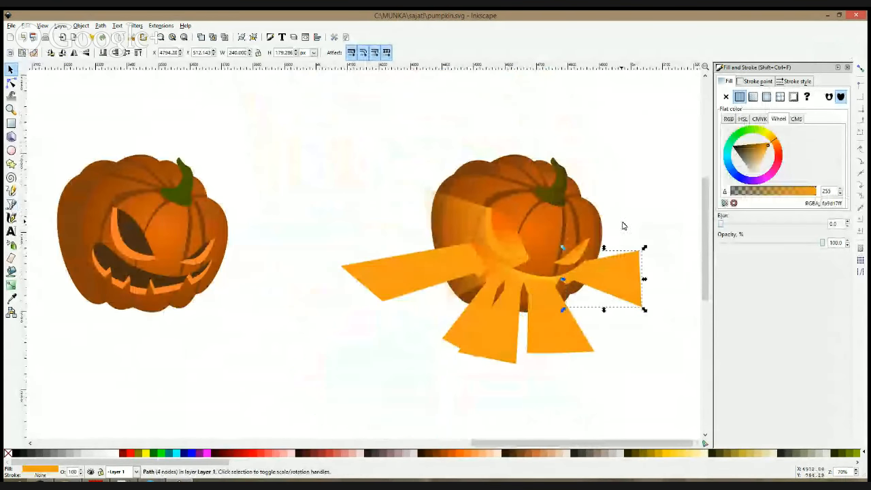
- Assign the eye beam's existing orange-to-transparent linear gradient to the long beam at the mouth's left end
click(476, 235)
click(11, 285)
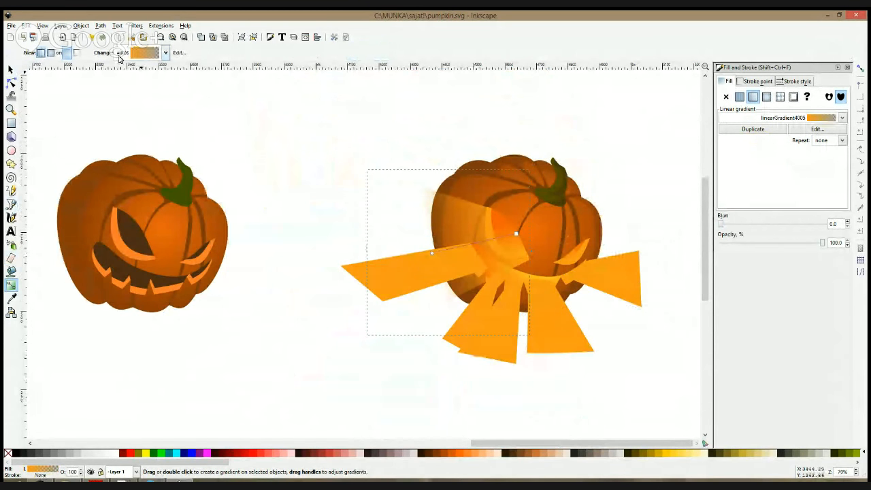
click(413, 289)
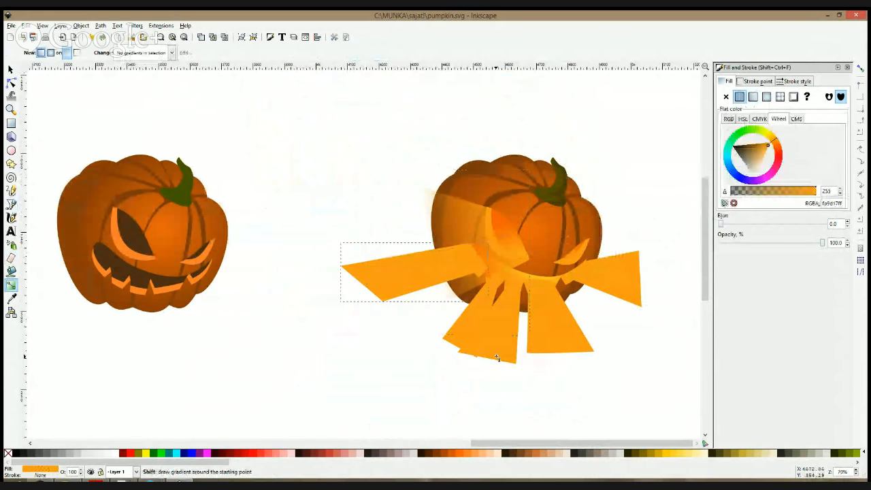
click(434, 284)
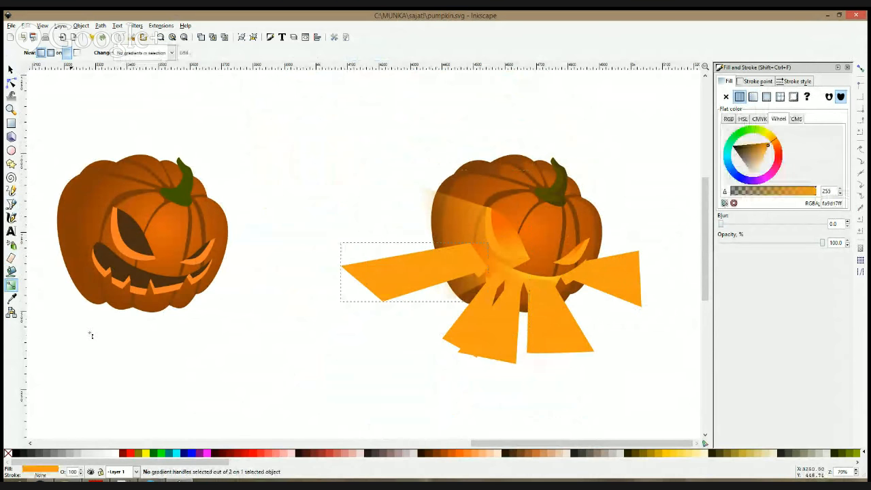
click(168, 52)
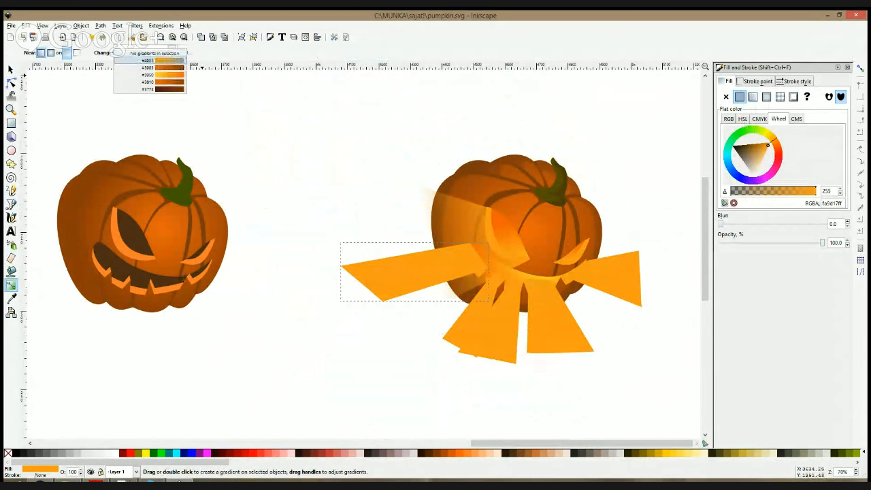
click(163, 60)
- Assign the same orange-to-transparent gradient to the two overlapping beams below the left half of the mouth
click(465, 319)
click(171, 53)
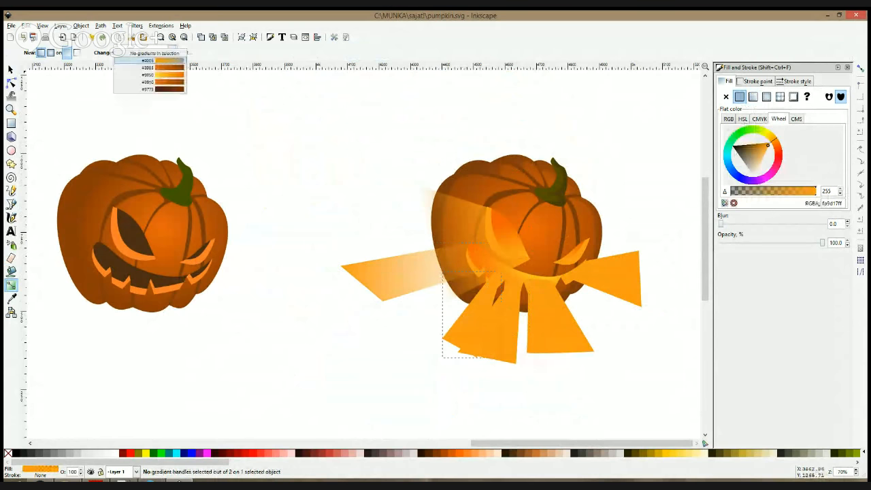
click(166, 59)
click(486, 304)
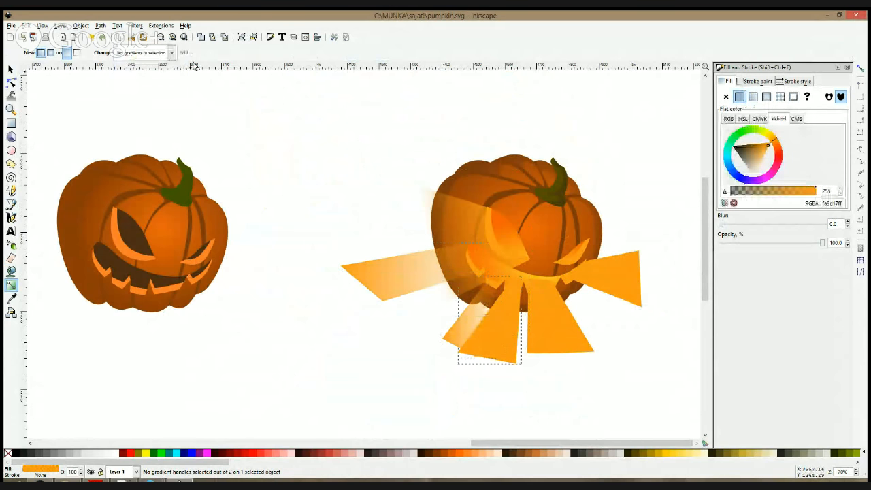
click(172, 53)
click(169, 59)
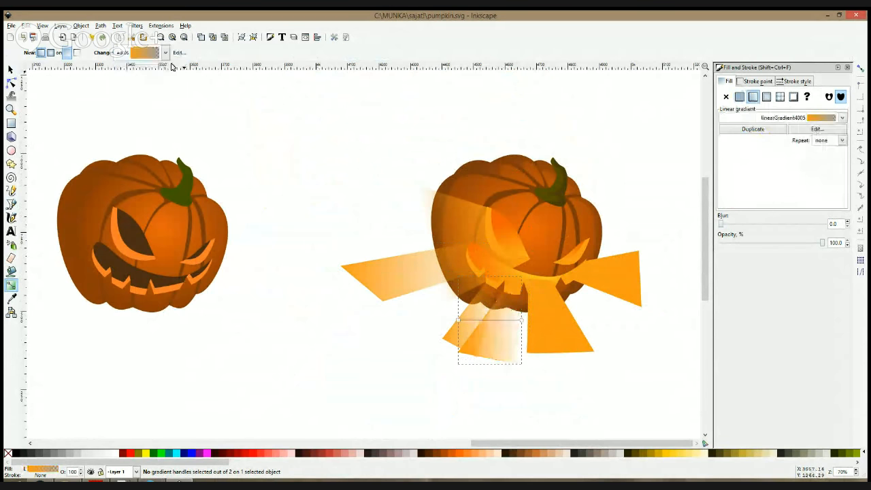
- Assign the shared orange-to-transparent gradient to the wide lower beam right of centre and to the beam at the mouth's right end
click(546, 326)
click(171, 52)
click(169, 59)
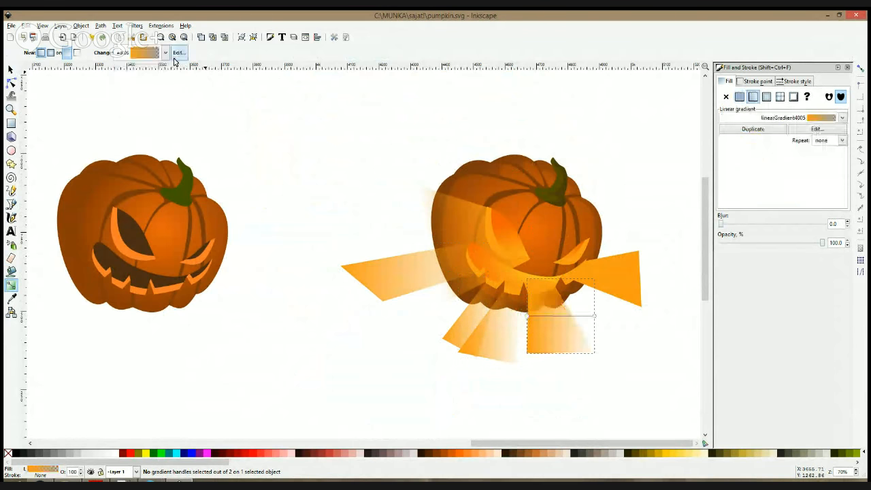
click(620, 286)
click(171, 52)
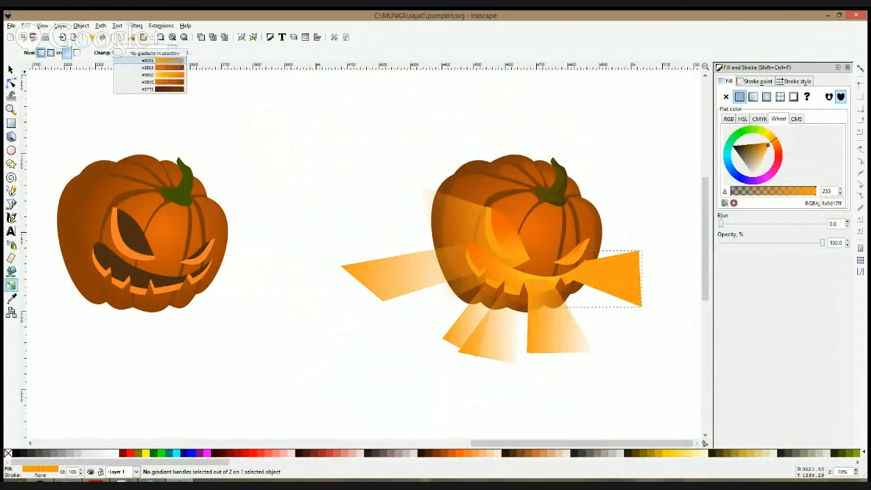
click(169, 59)
- Shift the right mouth beam's gradient start onto the mouth corner, and run the wide lower beam's gradient downward from the mouth
scroll(613, 299, up, 1)
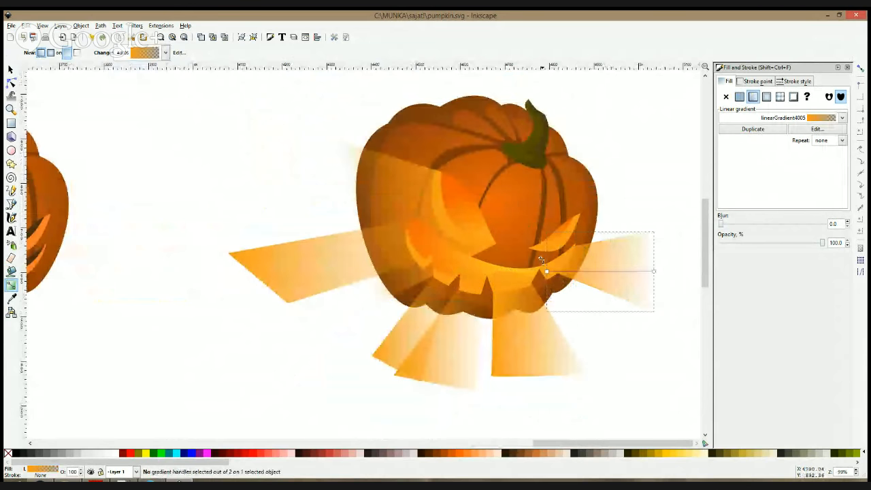
drag(548, 272, 559, 261)
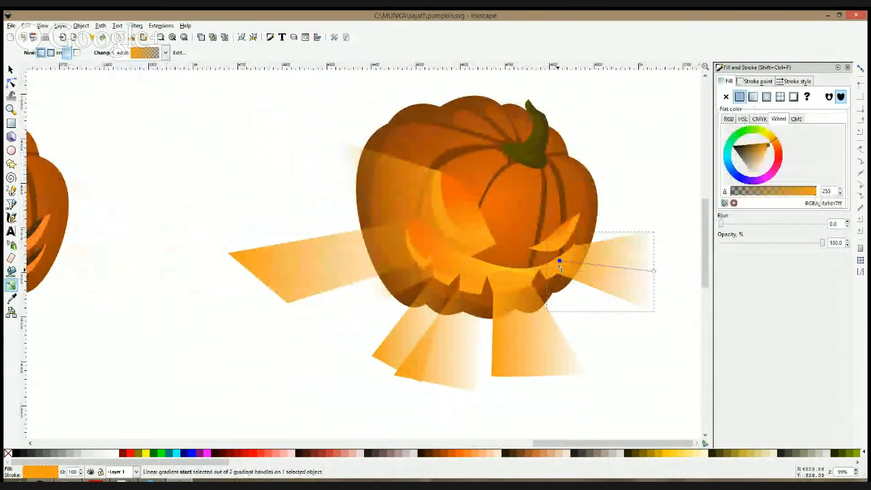
click(533, 321)
drag(493, 325, 510, 275)
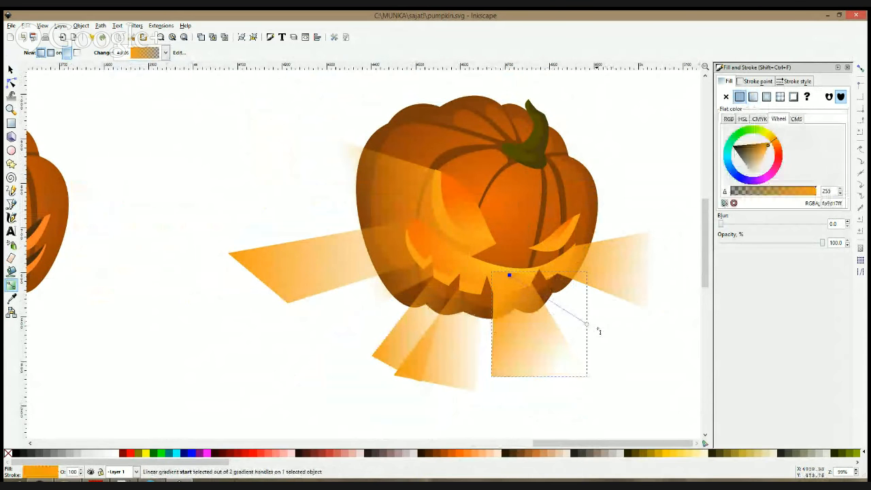
drag(587, 325, 535, 363)
- Realign the gradients of the two overlapping lower beams so they run from orange at the mouth to transparent at their lower ends
click(462, 333)
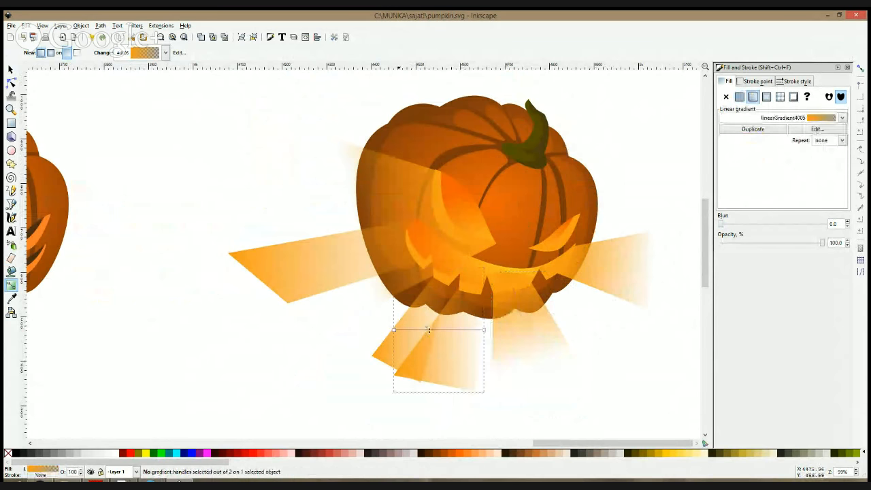
drag(394, 330, 475, 273)
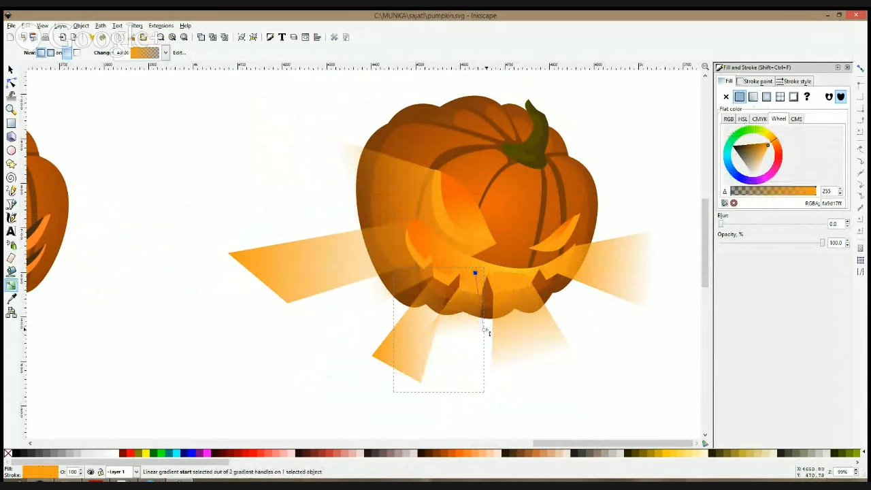
drag(486, 330, 435, 374)
click(451, 266)
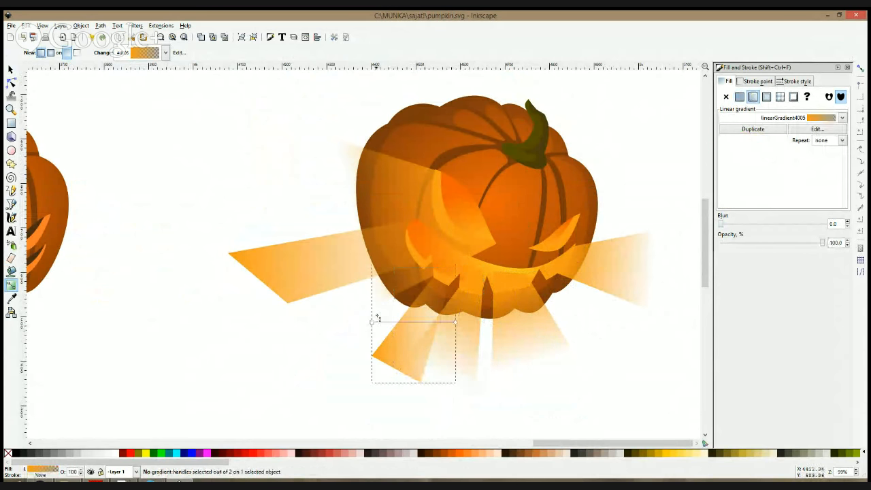
drag(373, 321, 451, 266)
drag(456, 321, 389, 366)
- Reverse the long left beam's gradient so it runs from orange at the mouth's left end to transparent before the beam's outer end
click(373, 261)
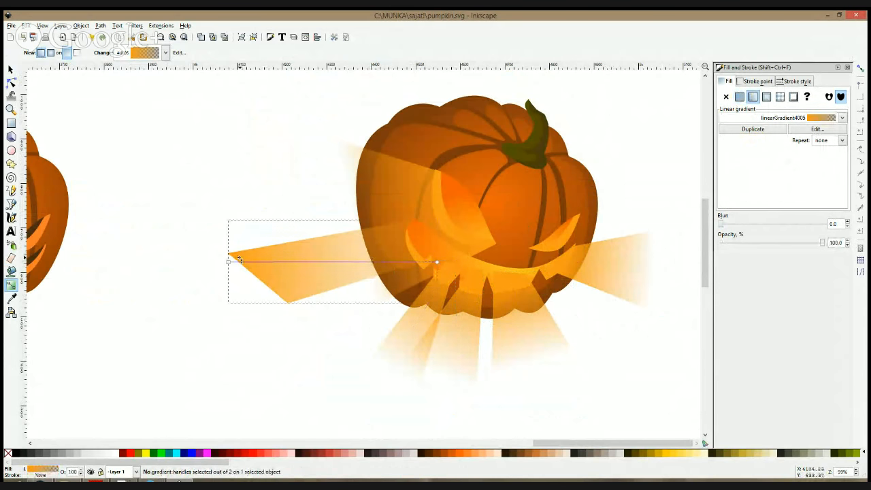
drag(228, 259, 280, 266)
click(281, 267)
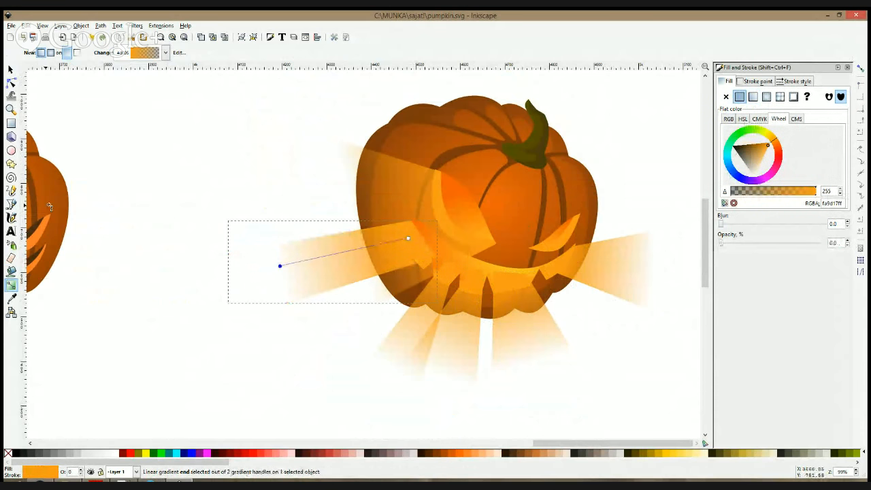
- Duplicate the beam at the mouth's right end and move the copy up to the right eye
click(11, 205)
key(s)
click(606, 262)
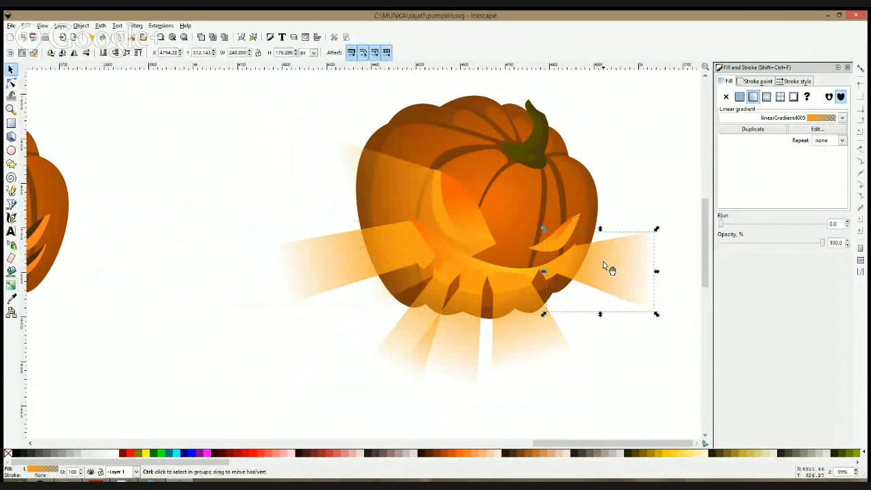
drag(608, 264, 604, 238)
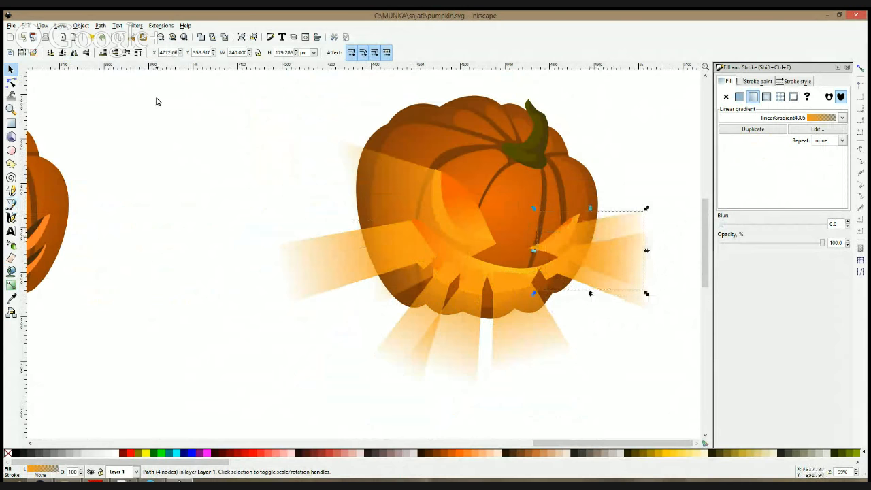
- Reshape the copied beam by fitting its inner corner to the right eye's tip and pulling its two outer corners farther out
click(11, 83)
click(575, 218)
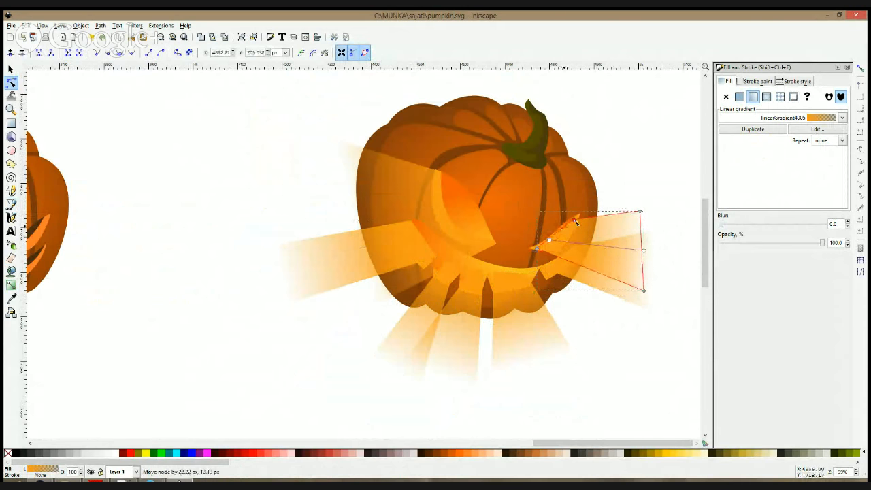
drag(640, 212, 655, 187)
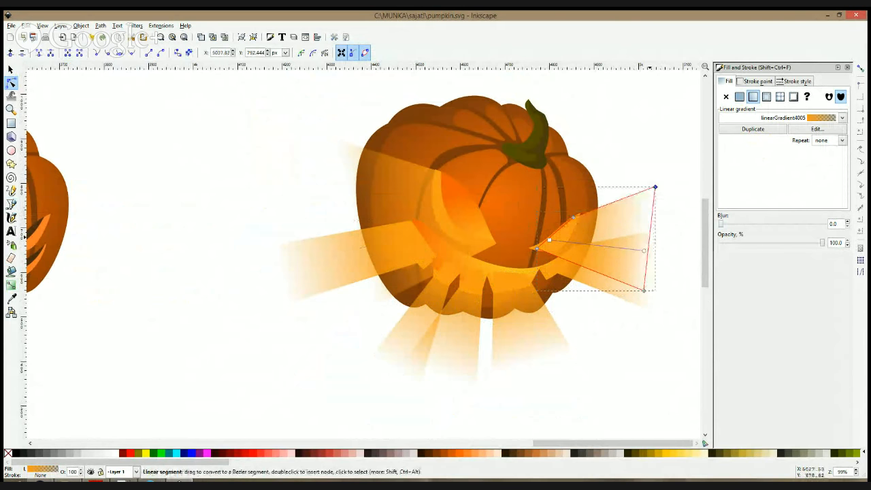
drag(644, 291, 671, 290)
key(space)
click(660, 161)
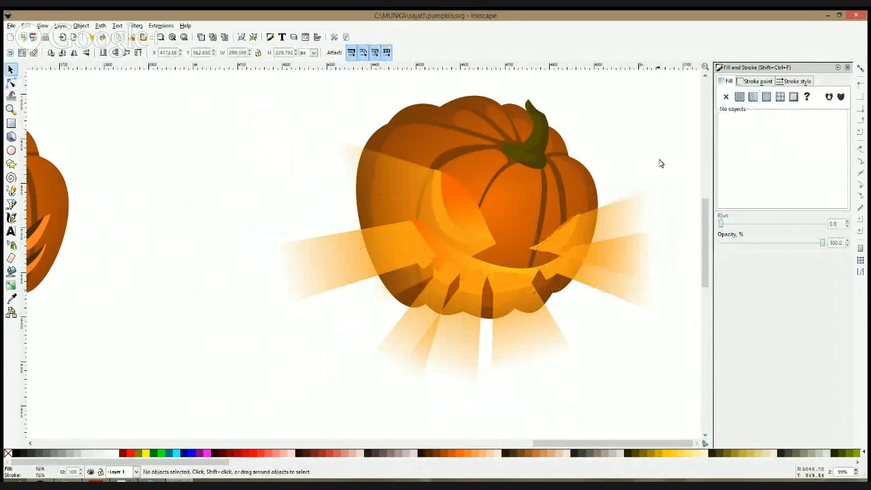
- Nudge the start of the large left eye beam's gradient slightly outward along its direction
scroll(660, 175, down, 3)
drag(661, 174, 523, 170)
scroll(493, 135, up, 3)
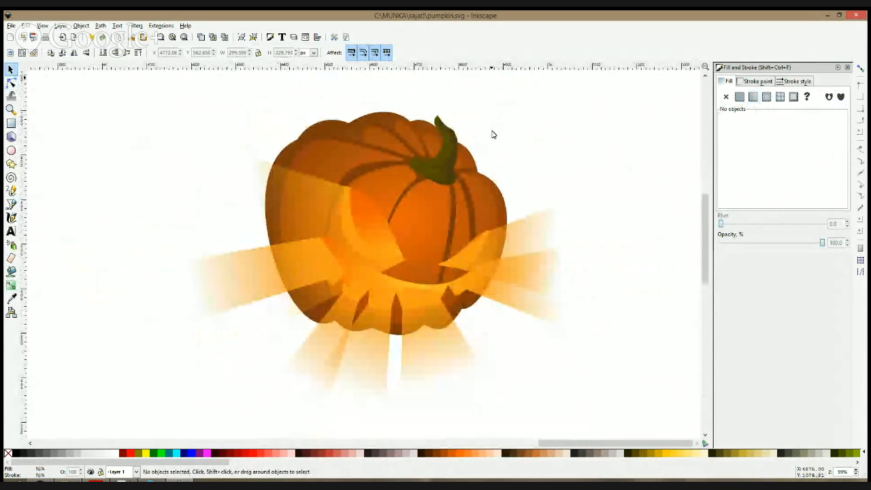
click(325, 266)
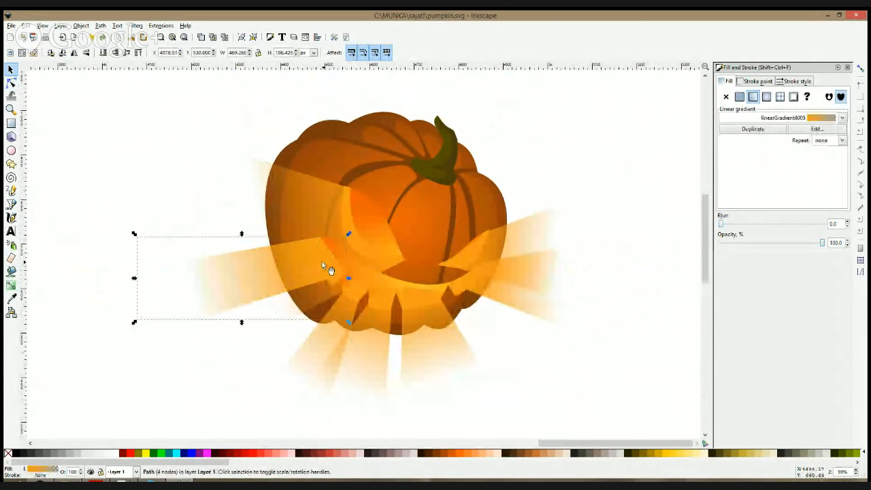
ctrl+scroll(338, 258, up, 2)
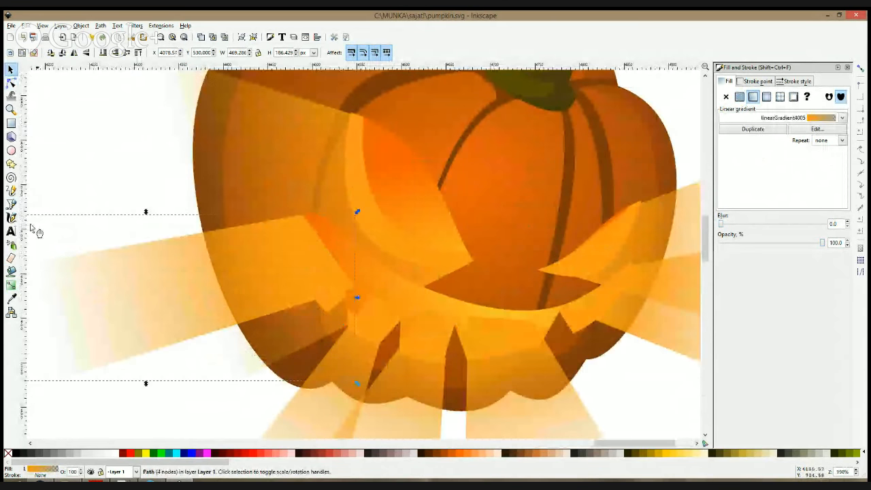
ctrl+scroll(222, 239, down, 1)
ctrl+scroll(556, 210, down, 1)
ctrl+scroll(534, 236, up, 1)
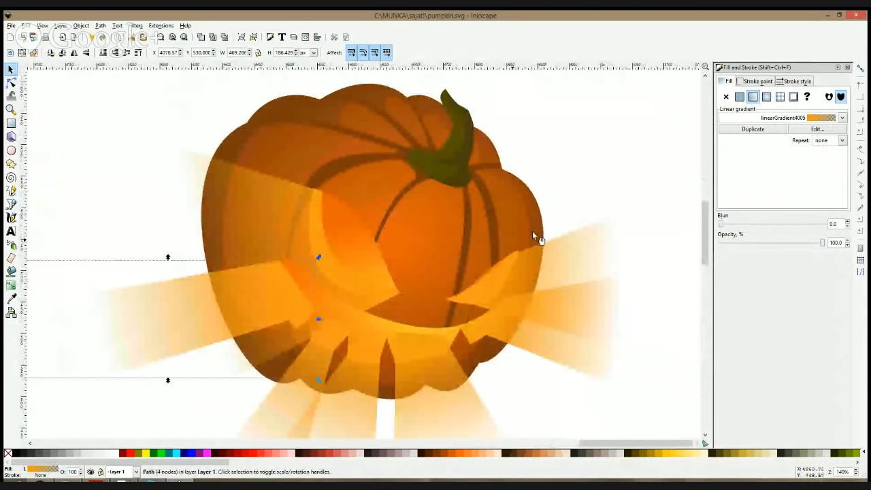
click(271, 236)
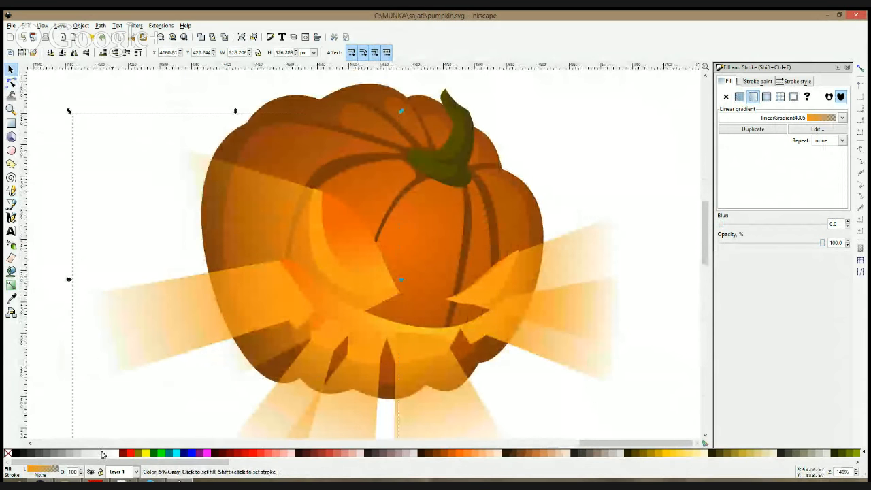
click(11, 286)
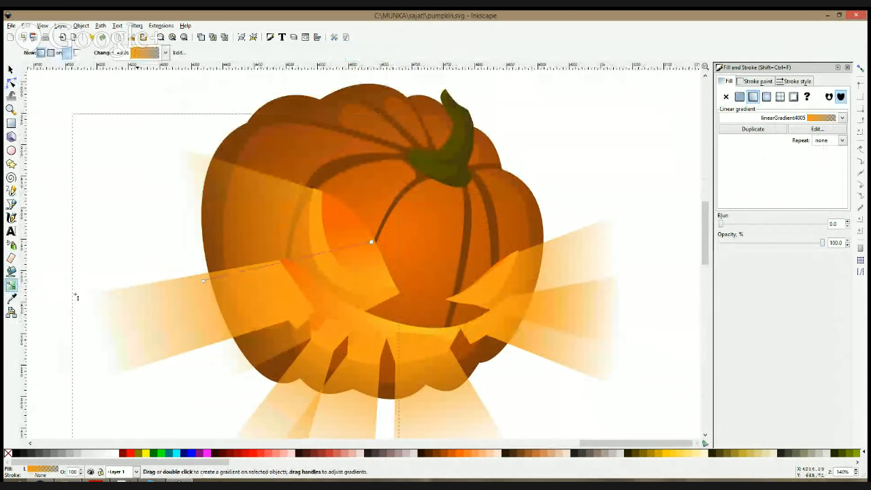
mouse_move(368, 244)
mouse_down()
mouse_move(332, 256)
mouse_move(362, 242)
mouse_up()
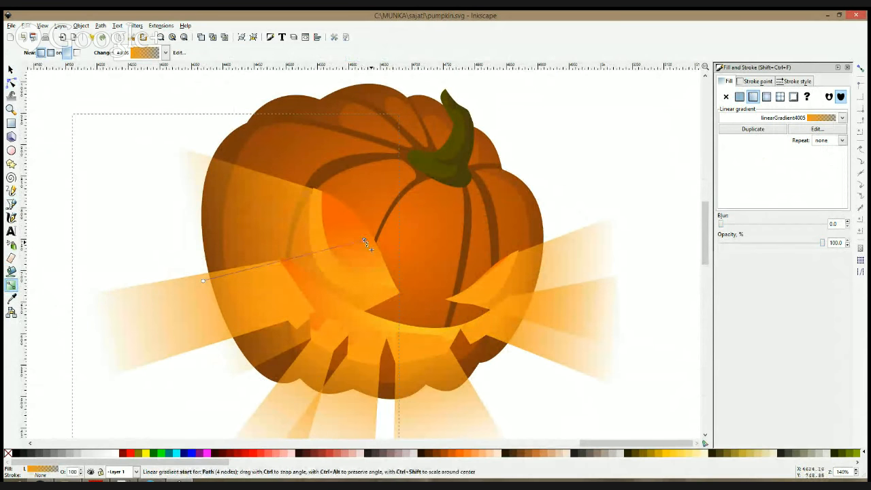
- Lower the left mouth beam and the three beams below the mouth in the stacking order, beneath the mouth's glowing shapes
key(s)
click(240, 294)
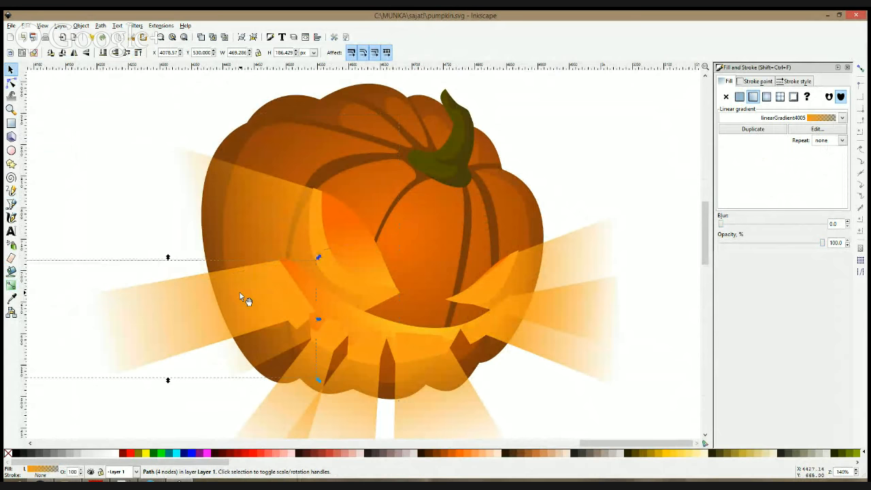
key(Page_Down)
click(315, 363)
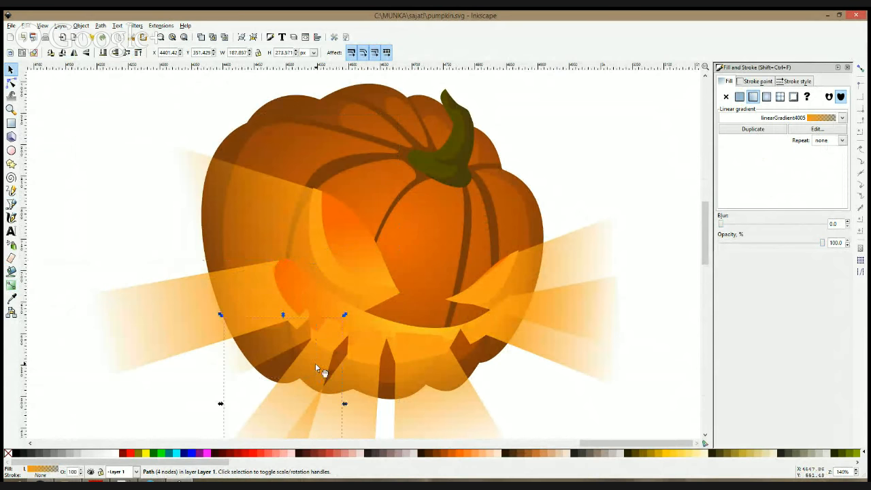
click(365, 386)
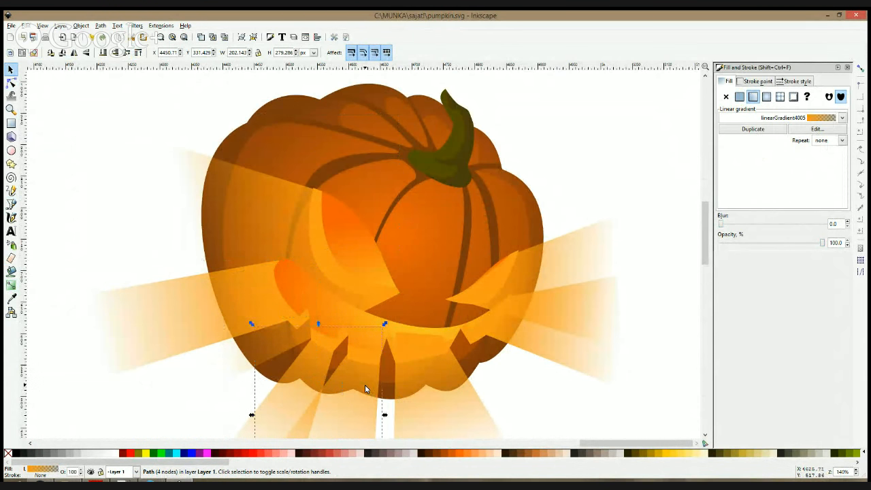
click(423, 391)
- Lower the right mouth beam and the right eye beam in the stacking order, beneath the carved openings' glowing shapes
click(565, 329)
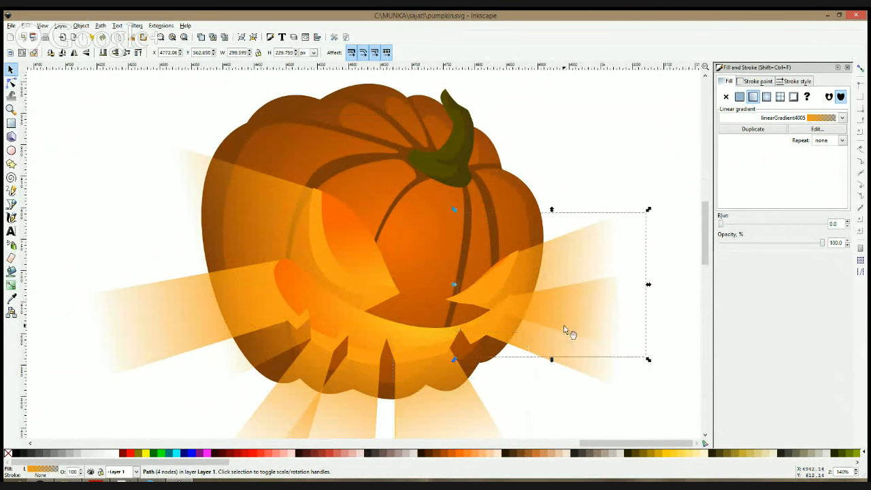
alt+click(564, 330)
click(549, 344)
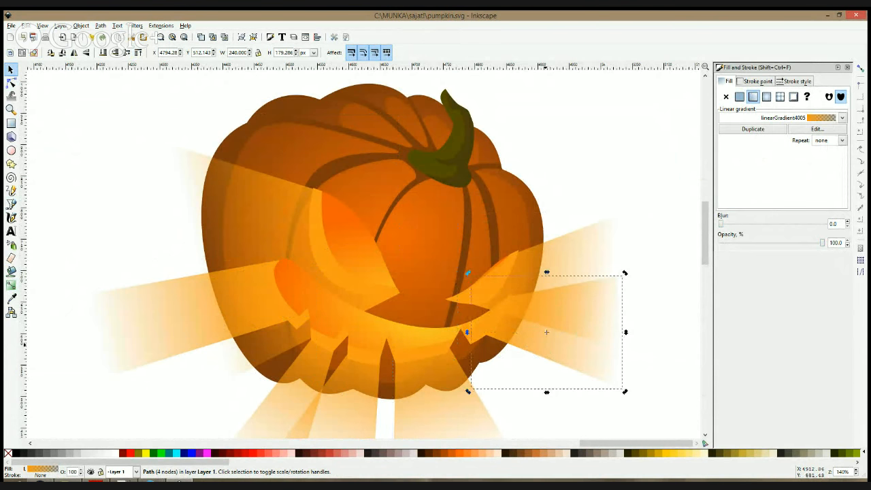
alt+click(521, 272)
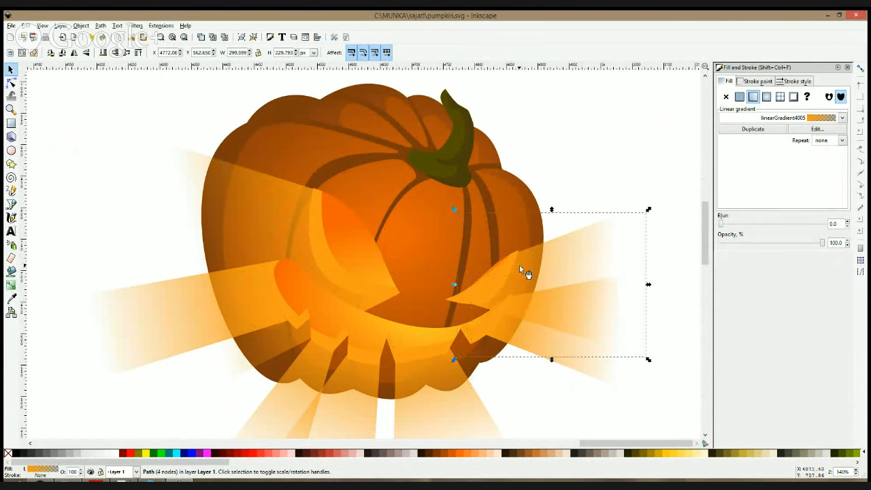
click(581, 211)
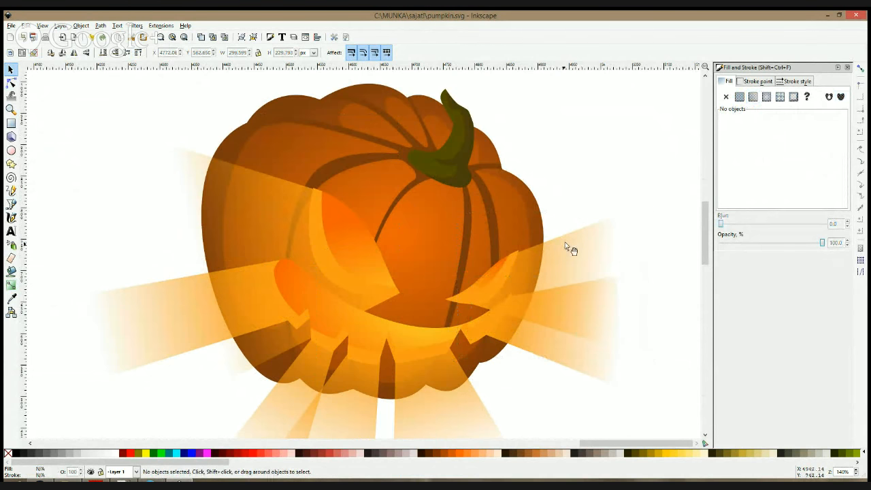
scroll(568, 249, down, 4)
scroll(585, 262, up, 3)
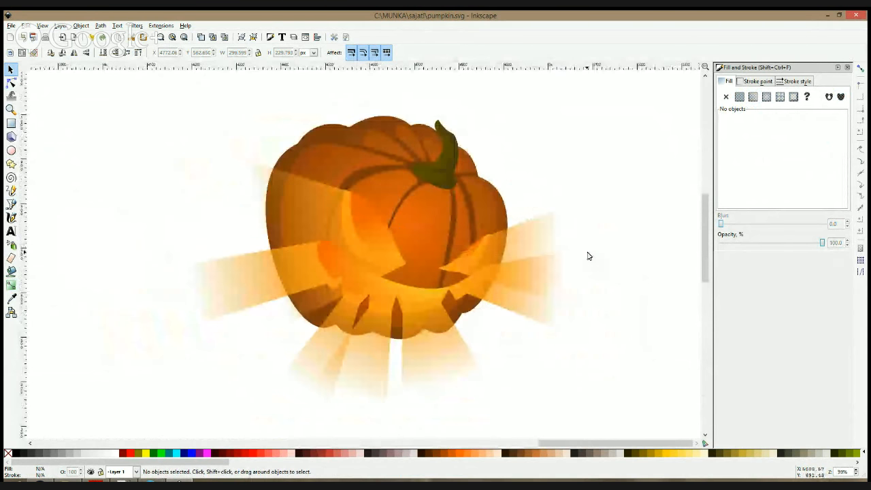
click(260, 294)
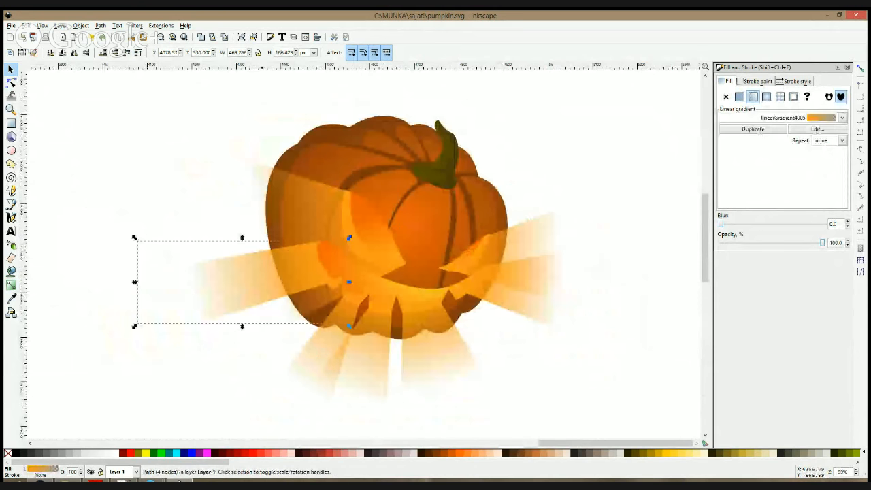
drag(258, 291, 201, 247)
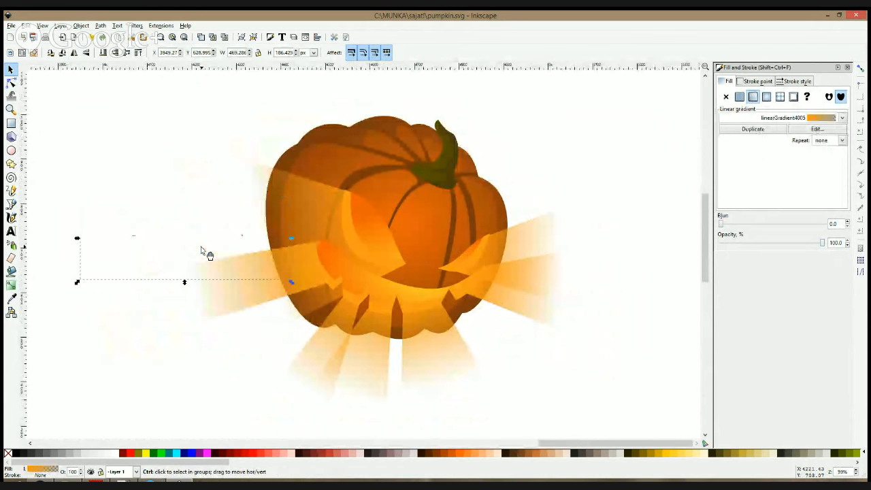
click(11, 285)
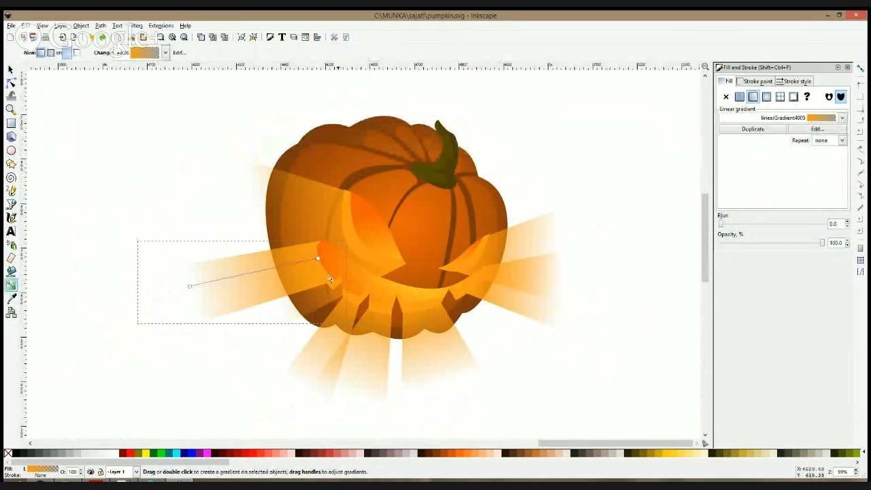
key(s)
click(298, 216)
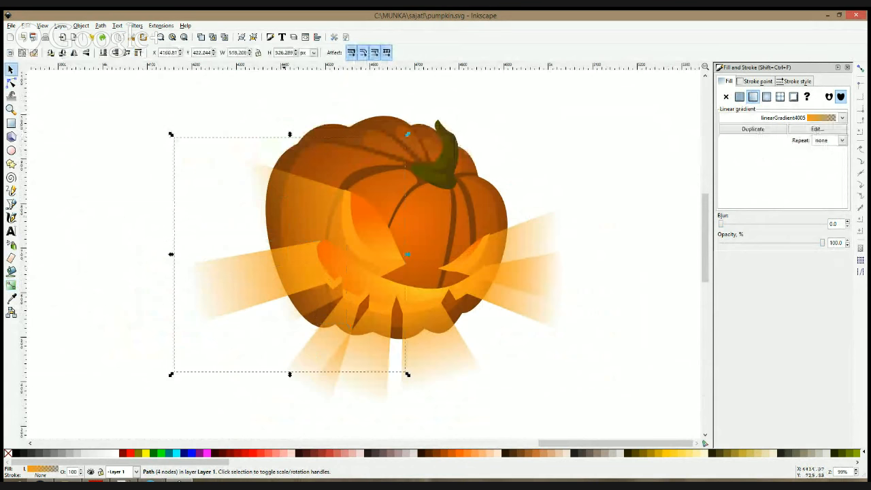
- Pull the gradient starts of the left mouth beam and of the left and middle beams below the mouth farther inward across the face
click(11, 284)
click(270, 267)
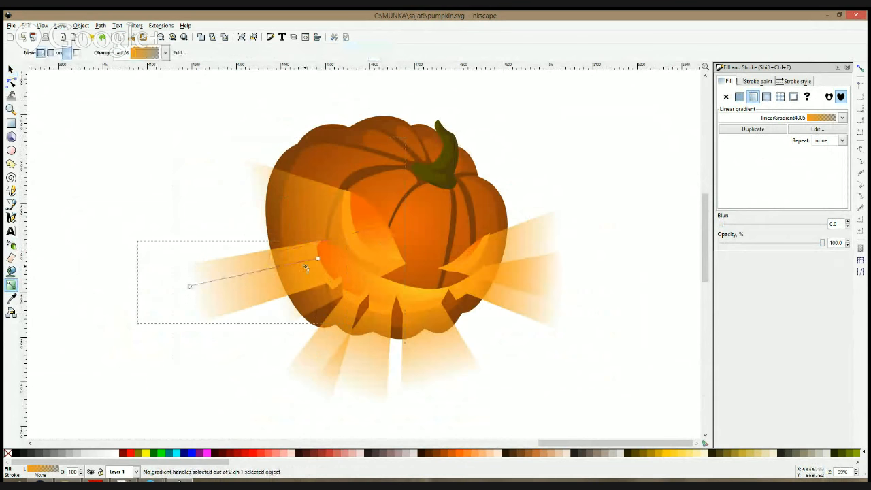
drag(319, 258, 415, 235)
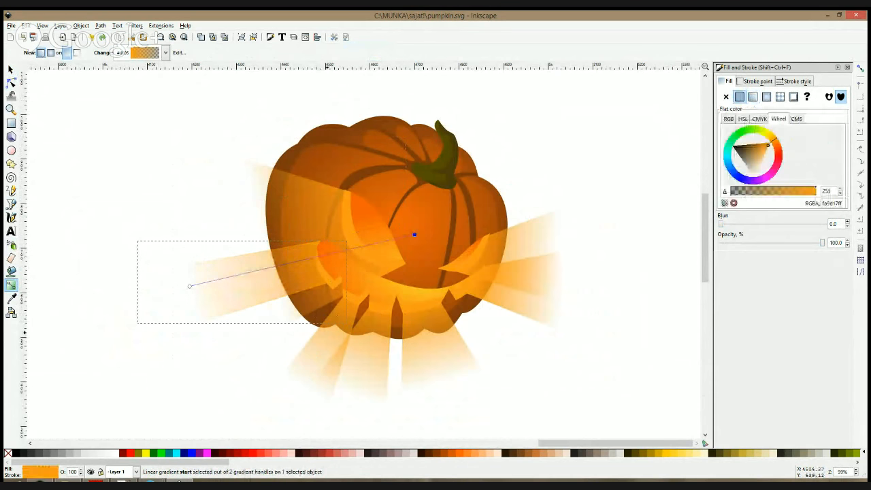
click(351, 313)
drag(362, 286, 374, 255)
click(380, 298)
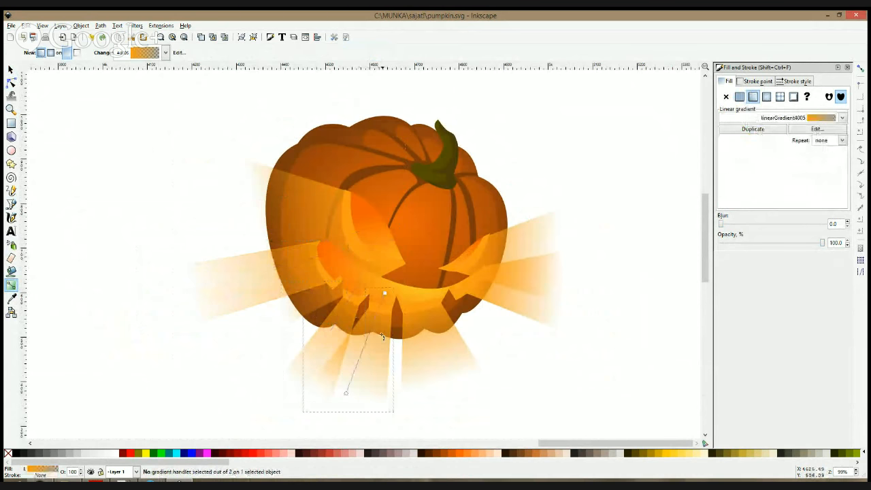
drag(387, 295, 418, 270)
- Move the gradient starts of the right beam below the mouth, the right mouth beam and the right eye beam farther inward
click(419, 299)
click(484, 294)
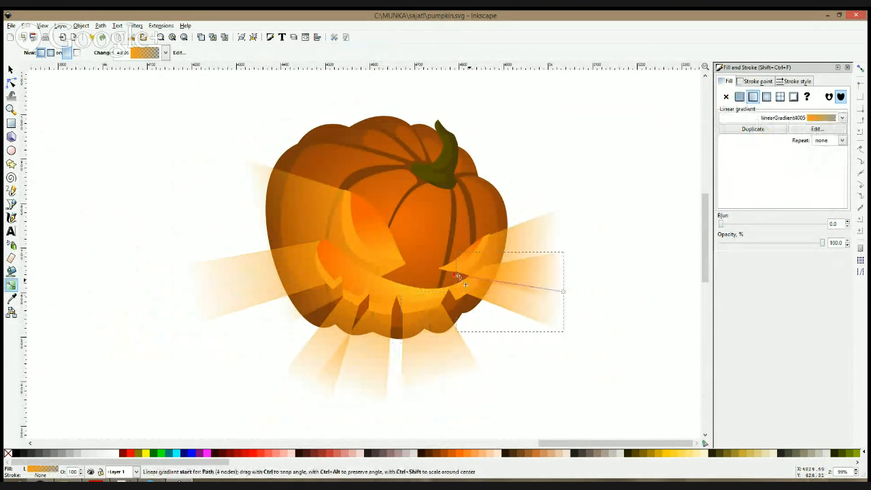
click(469, 267)
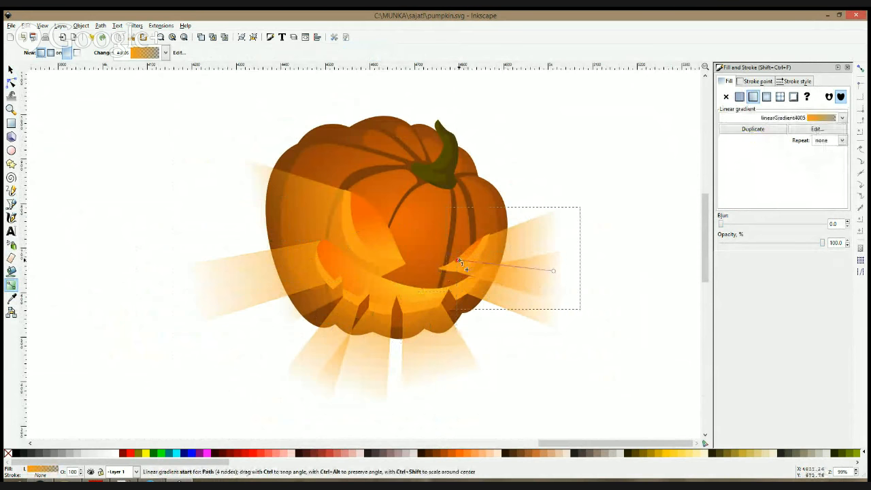
drag(460, 260, 436, 252)
click(484, 280)
- Select all seven light beams around the glowing pumpkin together
key(s)
click(598, 254)
click(568, 232)
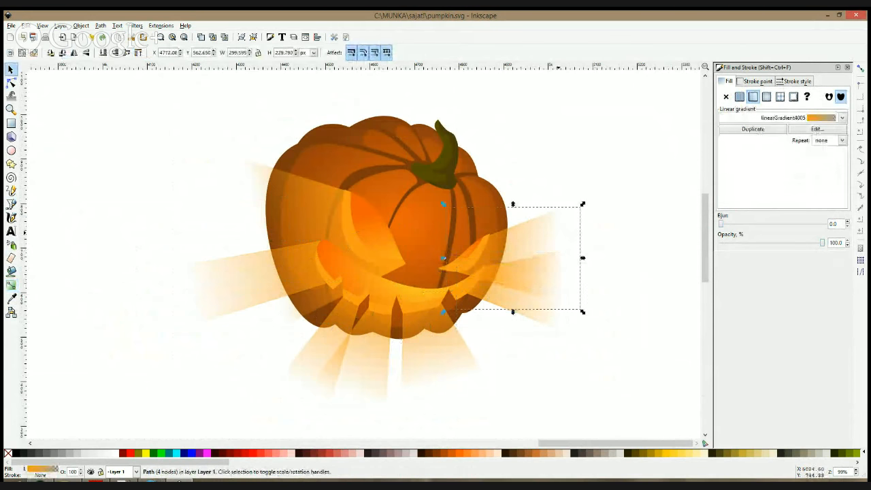
shift+click(537, 286)
shift+click(441, 342)
shift+click(350, 364)
shift+click(338, 333)
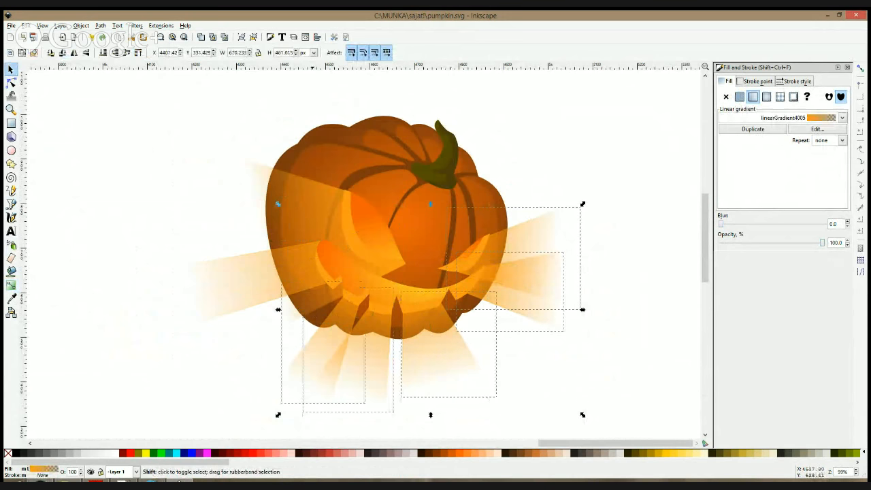
shift+click(292, 299)
shift+click(303, 185)
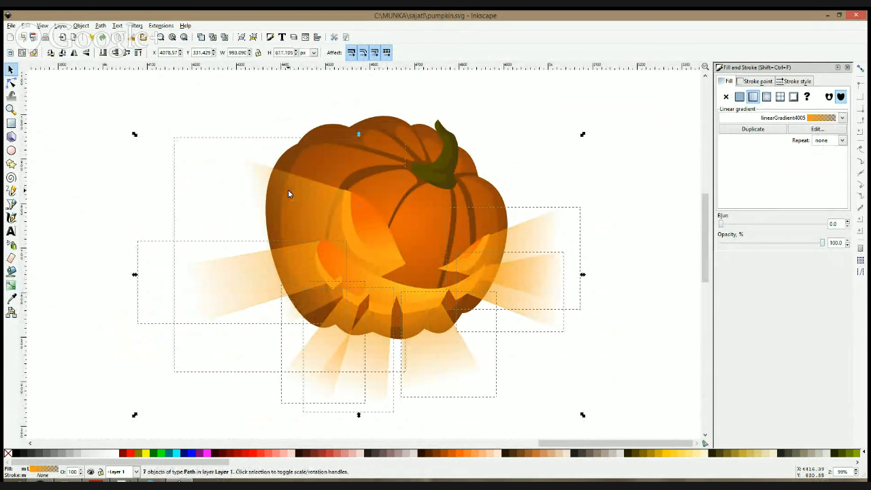
- Try a flat magenta fill on the selected light beams and undo it
click(207, 454)
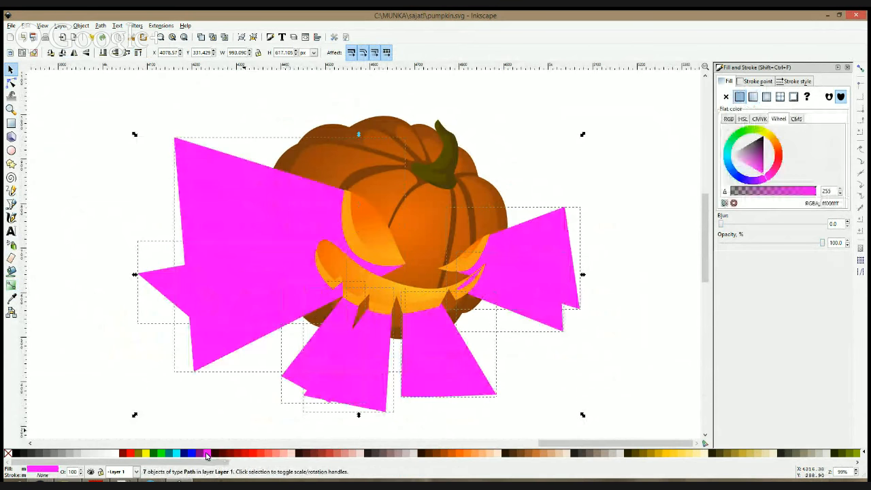
key(ctrl+z)
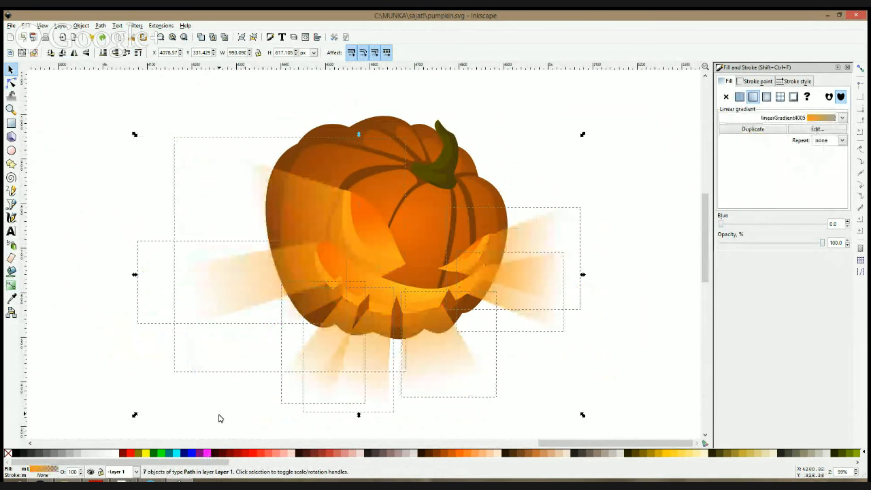
click(208, 454)
key(ctrl+z)
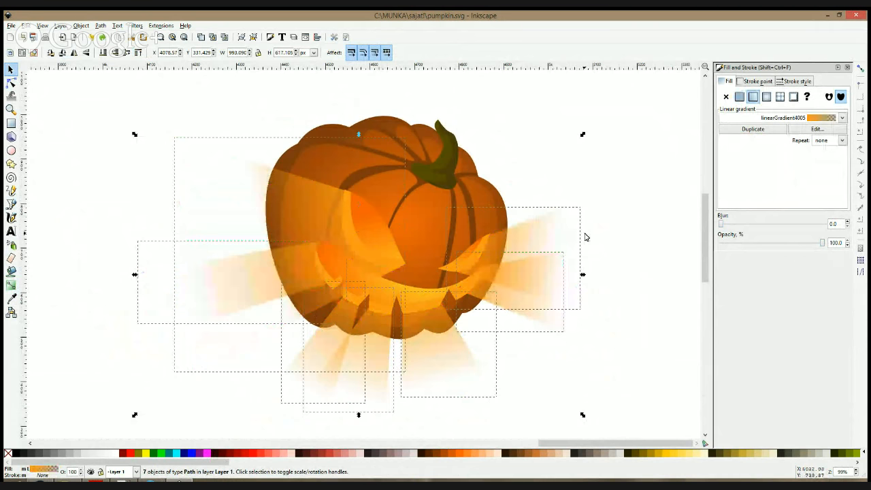
- Save the drawing and set the blur of the selected light beams to 1.0
key(ctrl+s)
drag(721, 228, 722, 227)
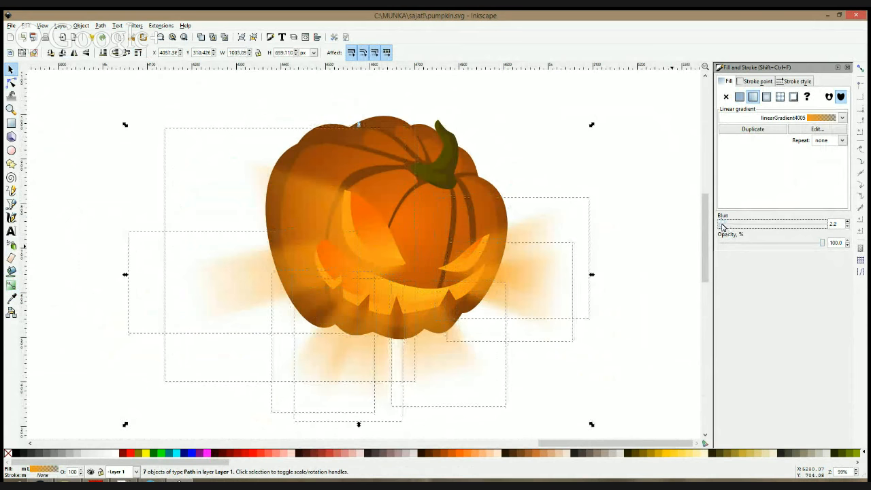
click(849, 222)
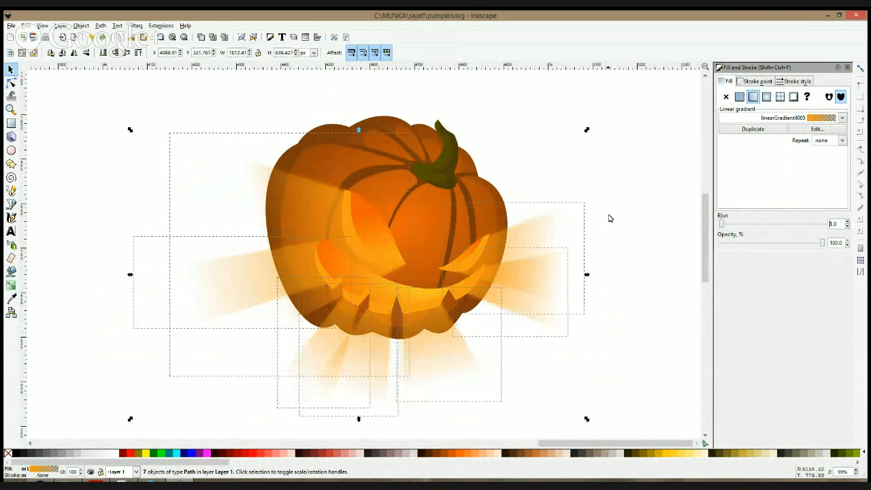
key(Escape)
- Draw a rectangle about 1277 px wide and 1085 px high covering the glowing pumpkin and its beams
scroll(497, 239, down, 2)
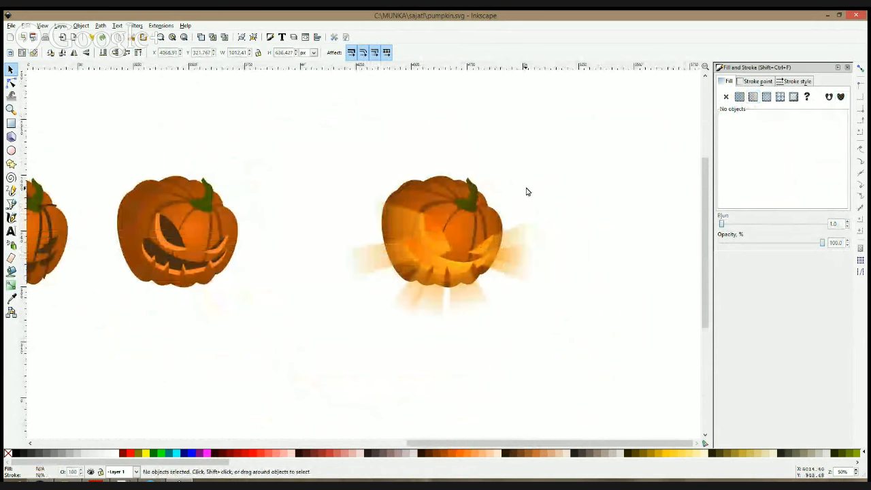
click(10, 124)
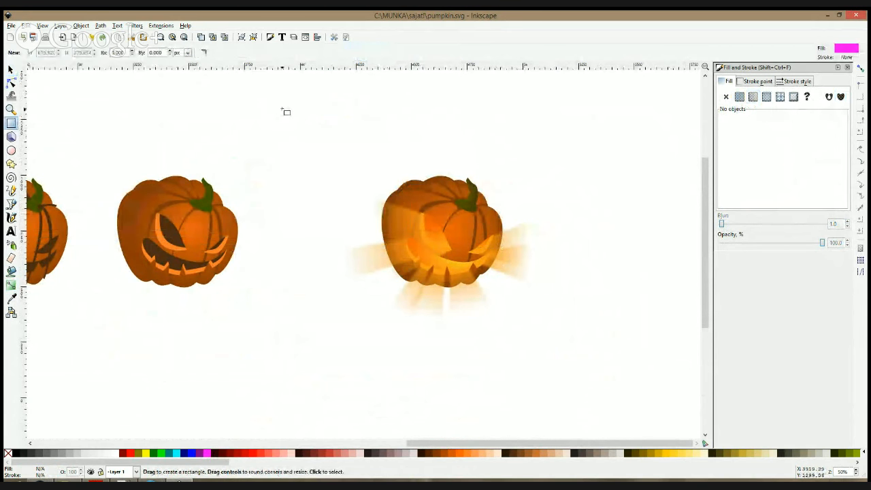
drag(282, 109, 571, 353)
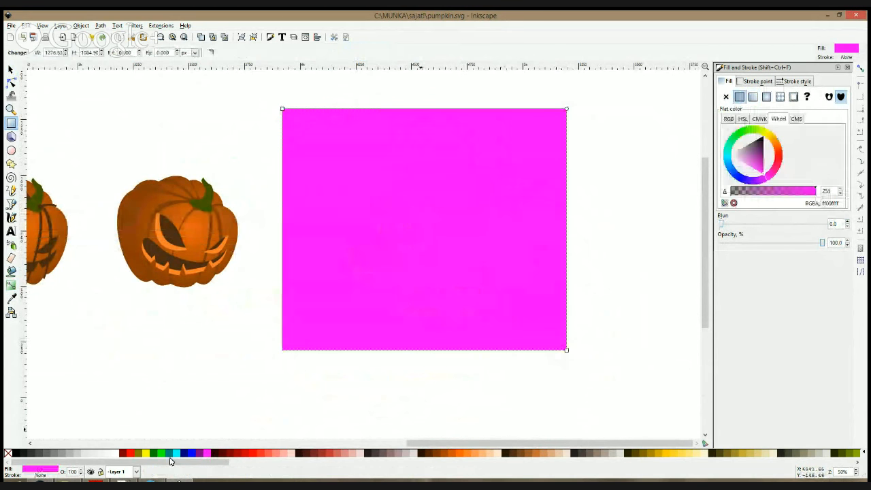
- Fill the rectangle with the dark brown sampled from the neighbouring pumpkin's mouth and send it behind everything as a background
click(12, 300)
click(156, 255)
key(s)
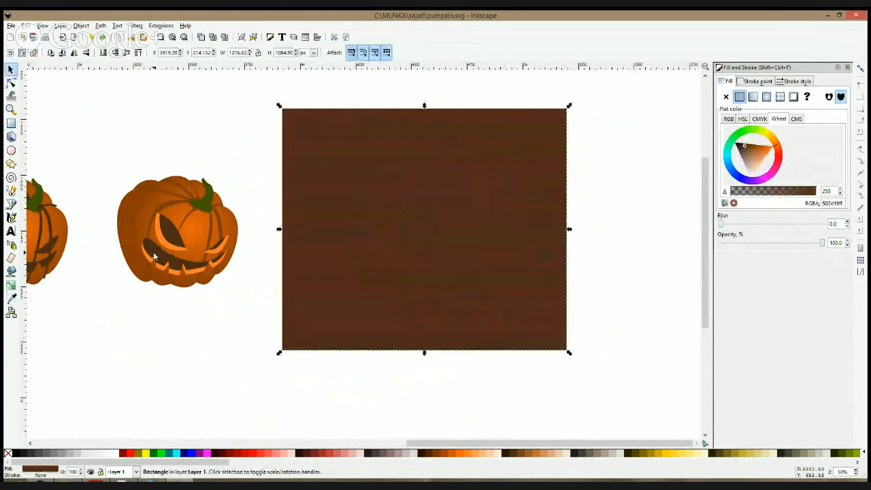
key(End)
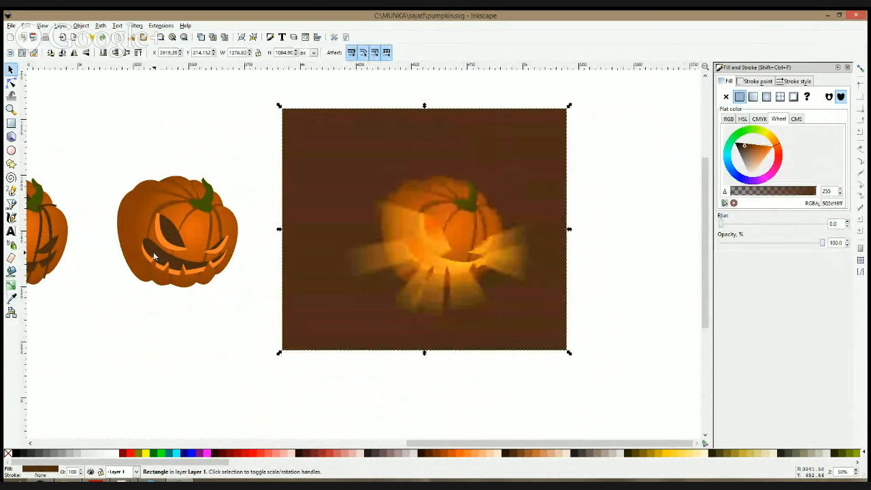
- Pull the end of the large left eye beam's gradient farther outward so its light reaches farther
scroll(598, 214, up, 1)
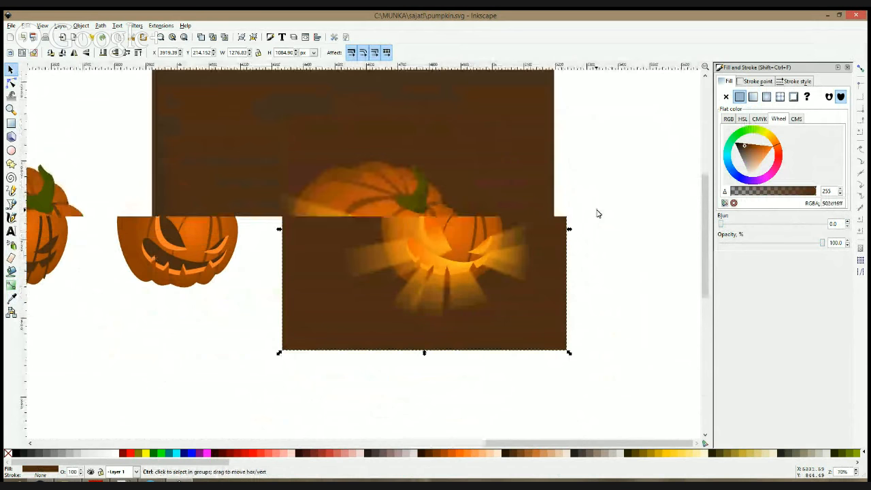
click(11, 82)
click(282, 240)
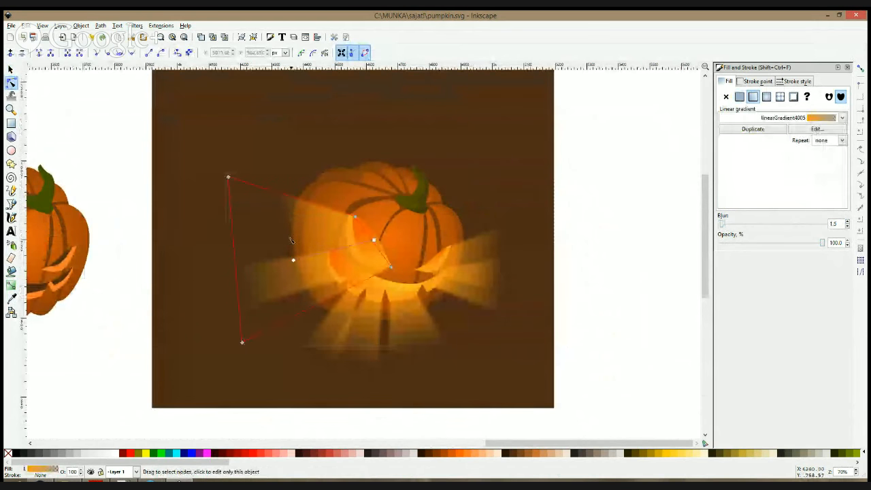
drag(297, 262, 255, 249)
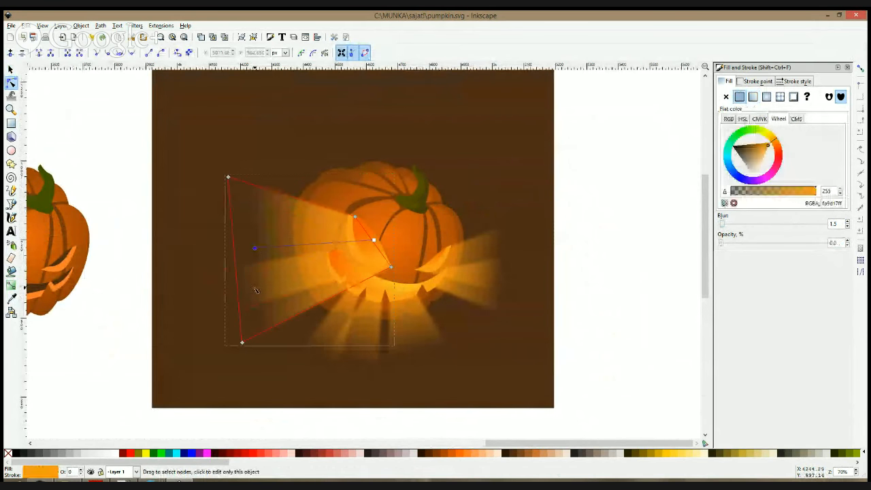
- Extend the gradient ends of the middle and right beams below the mouth and pull the right one's two outer corners outward
click(350, 359)
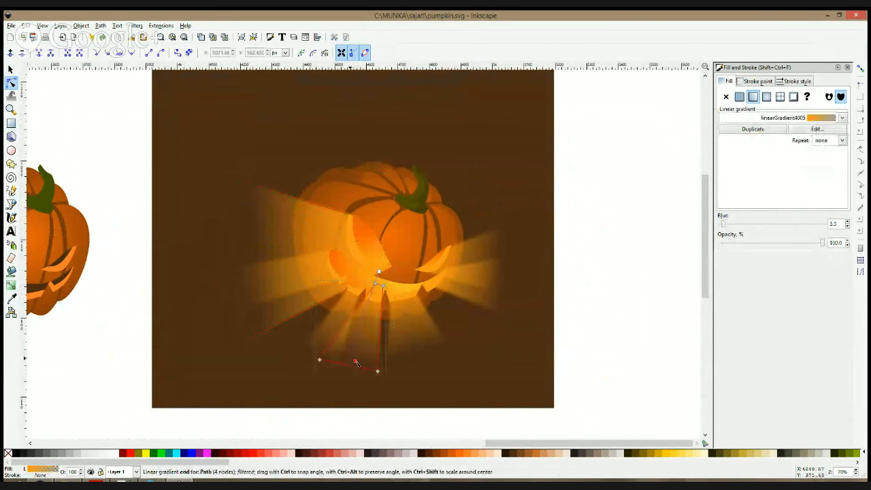
click(388, 366)
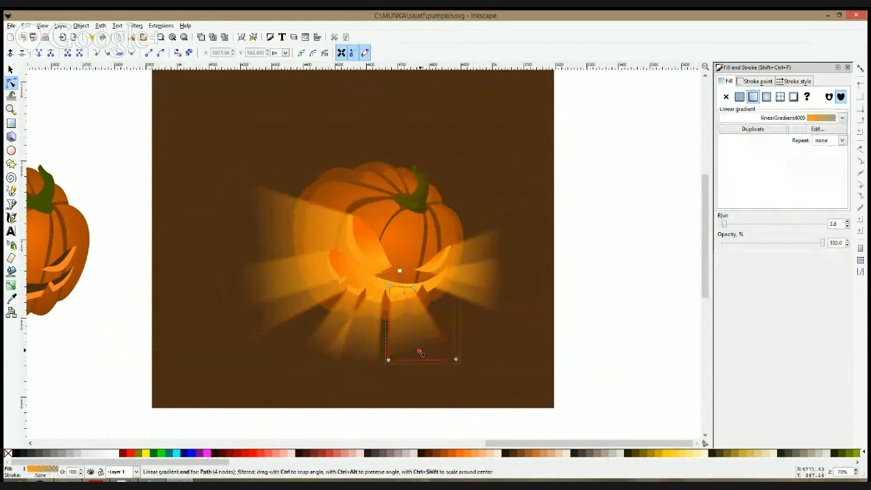
click(393, 368)
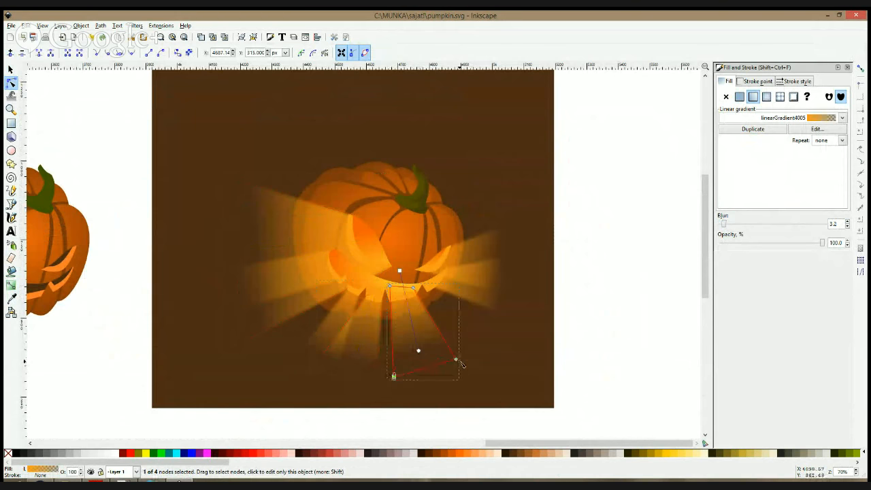
drag(461, 362, 467, 366)
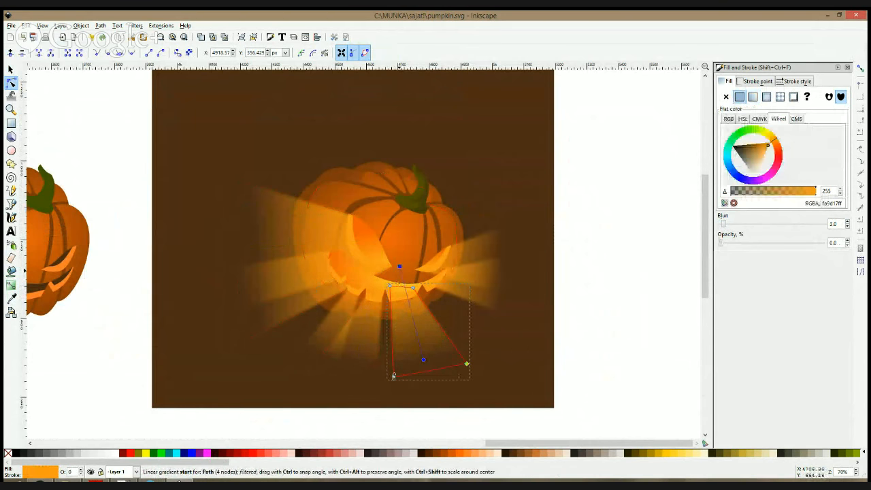
- Adjust the gradients of the right mouth and right eye beams by shifting their starts inward and the eye beam's end outward
click(469, 285)
drag(417, 273, 407, 280)
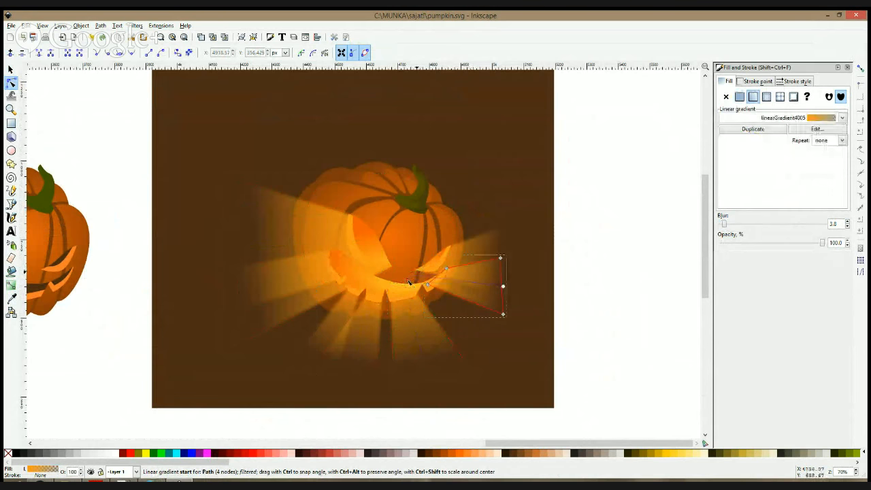
click(416, 263)
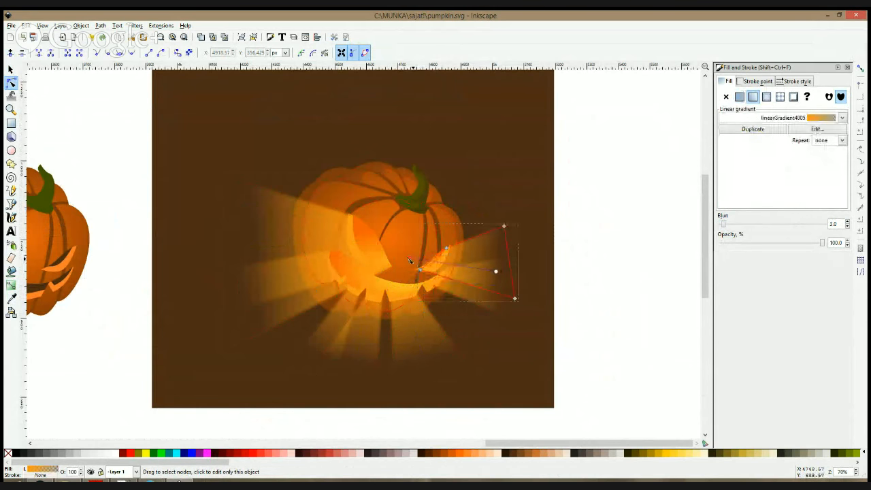
click(408, 258)
drag(504, 269, 501, 263)
key(F1)
click(593, 264)
scroll(534, 264, down, 1)
scroll(510, 254, down, 2)
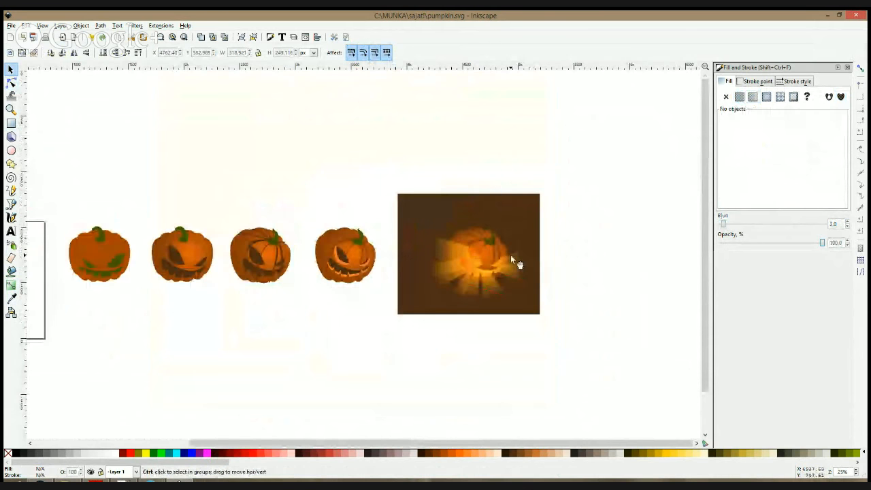
- Select all seven light beams again and group them
scroll(510, 254, up, 2)
click(372, 247)
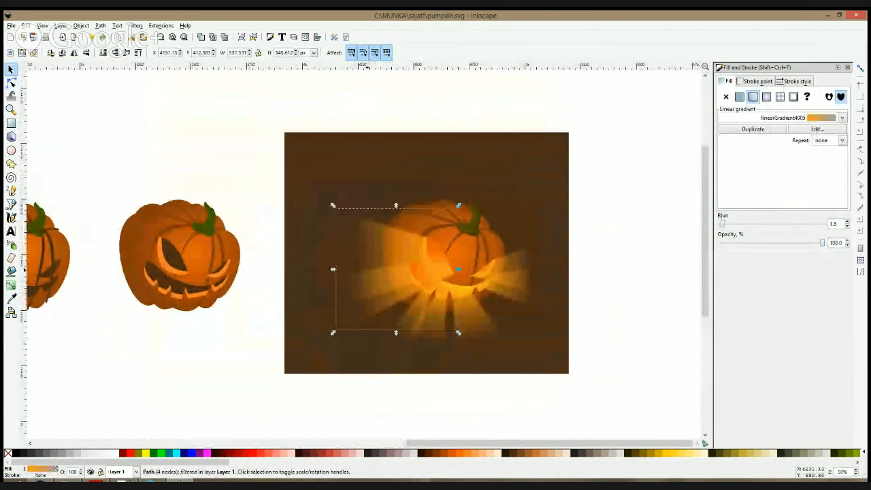
shift+click(406, 324)
shift+click(439, 332)
shift+click(464, 331)
shift+click(524, 302)
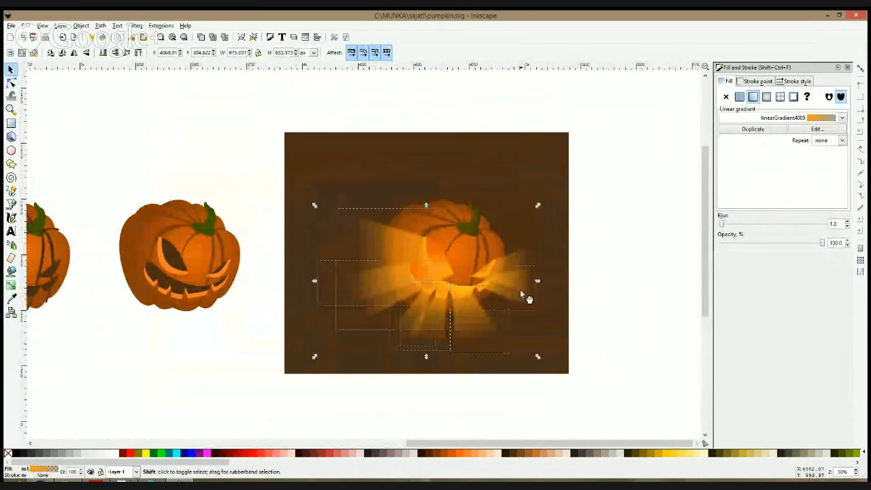
key(ctrl+g)
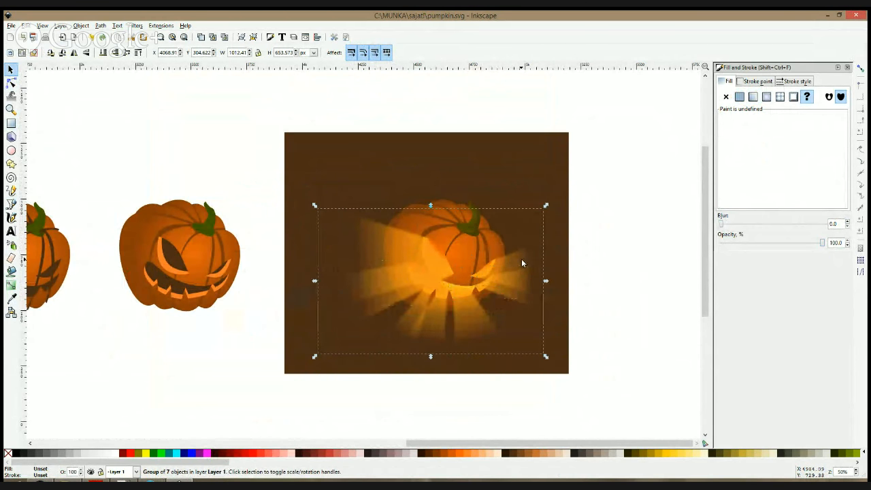
- Place the beam group directly above the brown background, behind the pumpkin, and reduce its opacity to roughly half
key(End)
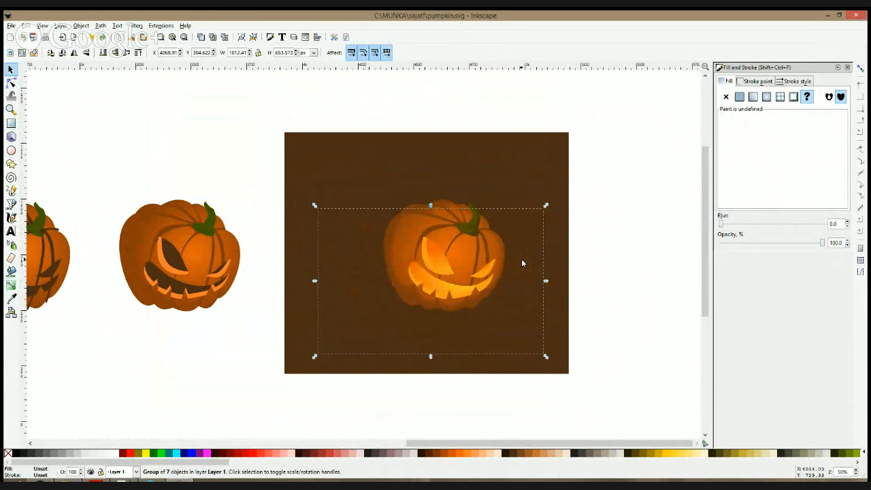
key(Page_Up)
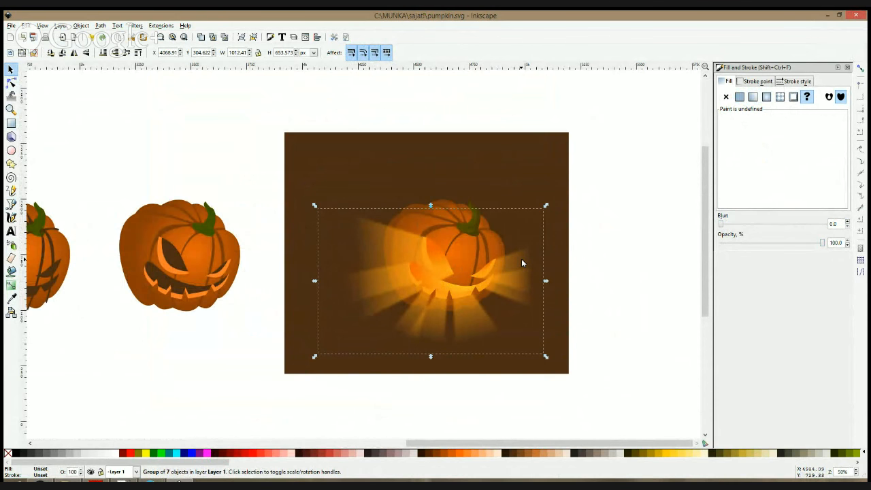
ctrl+scroll(518, 268, up, 2)
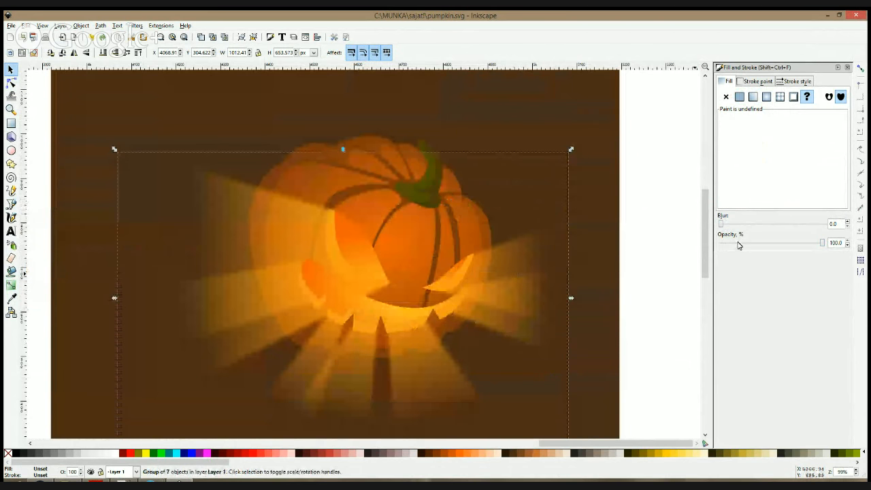
drag(819, 247, 773, 248)
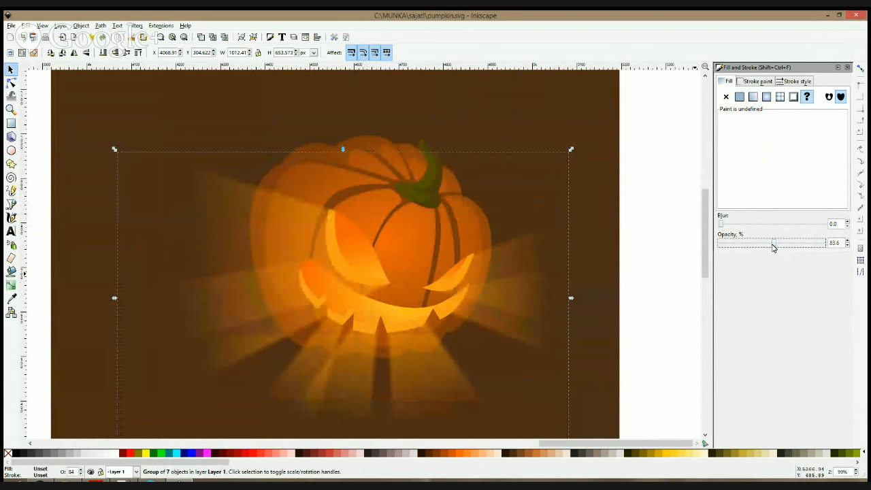
- Nudge the lower outer corner of the left eye's light beam and change the beam's fill to a radial gradient
click(640, 266)
ctrl+scroll(495, 288, down, 2)
drag(510, 211, 597, 203)
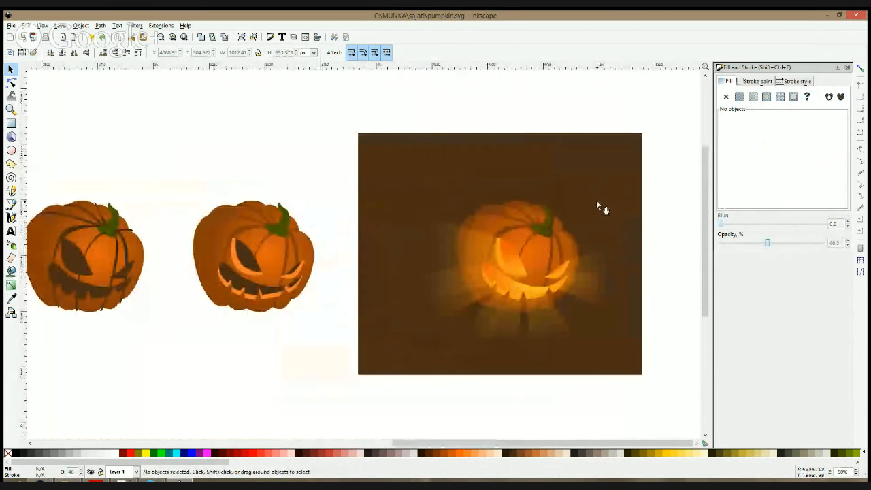
ctrl+scroll(596, 204, up, 1)
key(n)
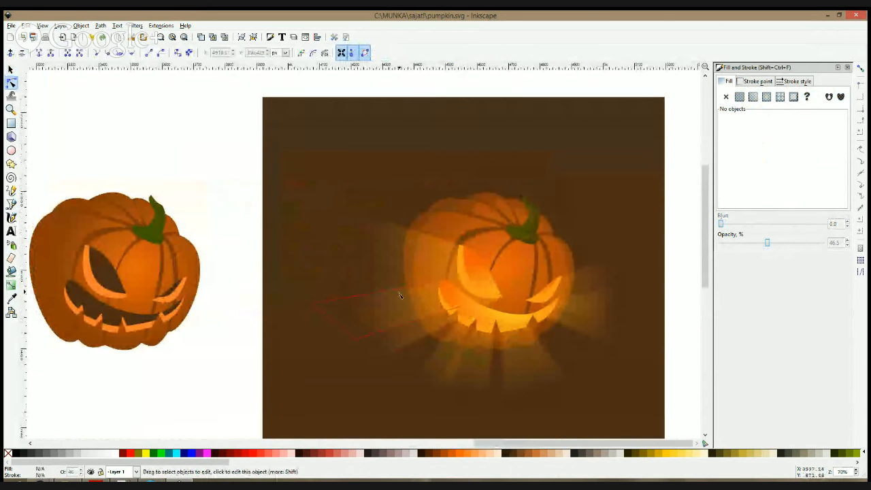
click(363, 278)
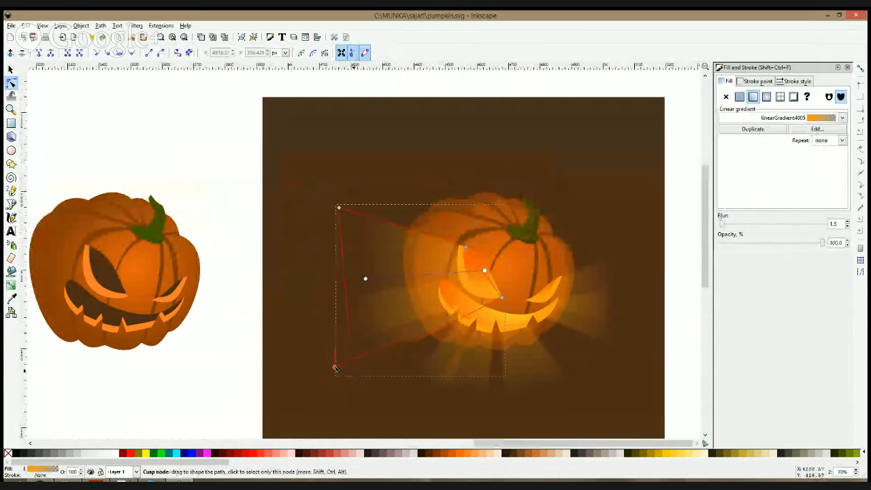
drag(334, 368, 332, 367)
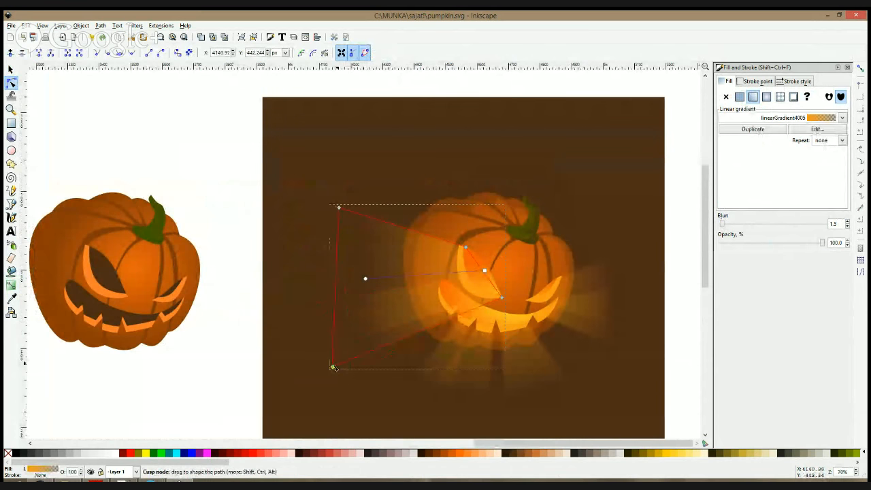
click(767, 97)
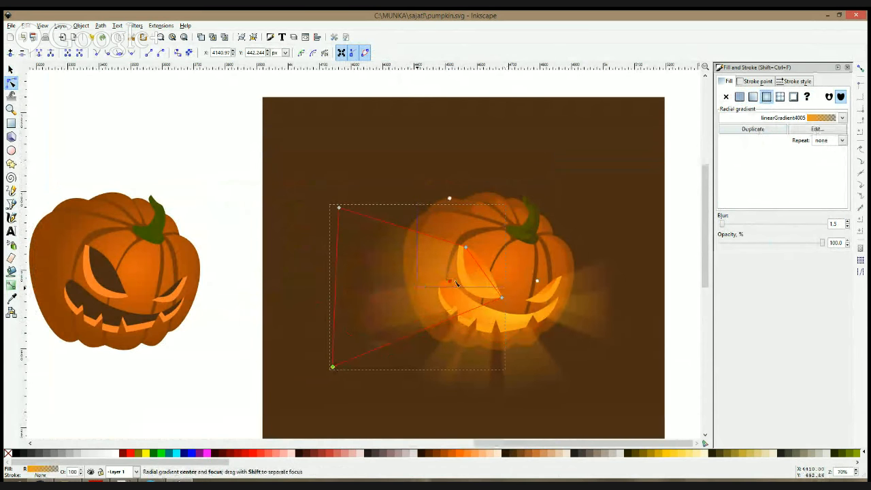
- Give the beam from the left mouth corner a radial gradient centred at the mouth corner, with one radius reaching across the face
click(366, 312)
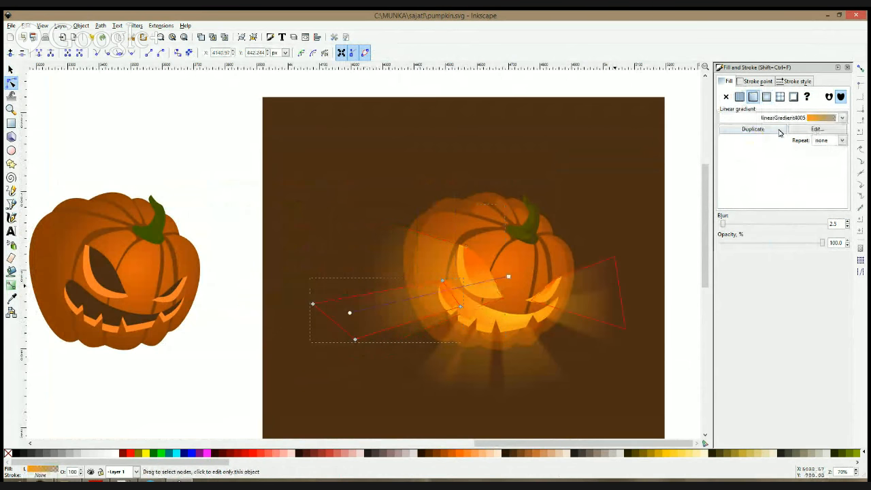
click(766, 97)
drag(387, 307, 441, 305)
click(440, 305)
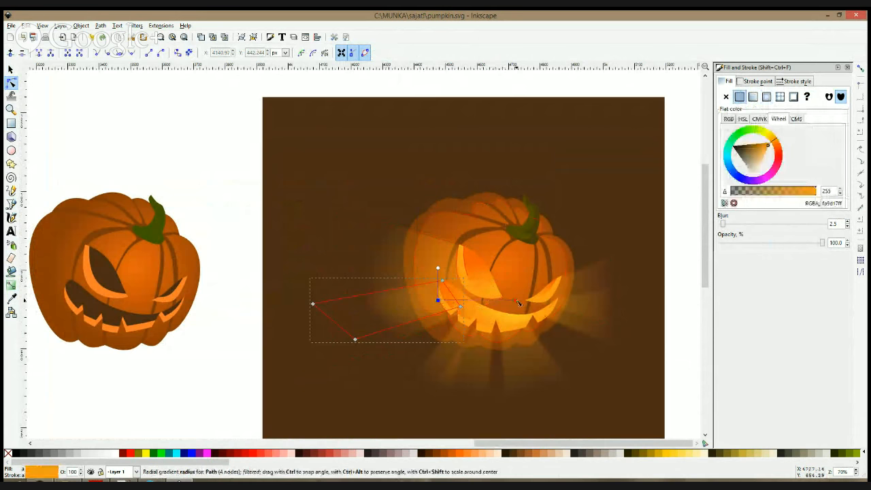
click(516, 279)
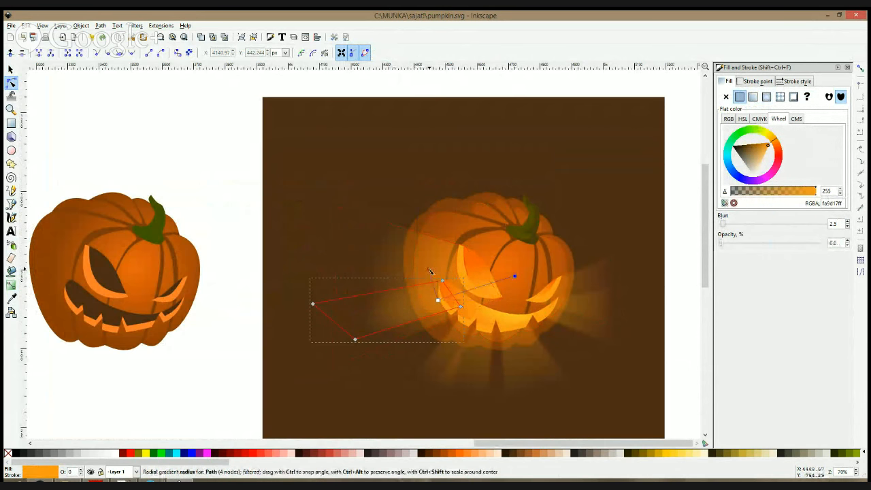
- Switch the left beam below the mouth to a radial gradient, centre it at the mouth opening and stretch its radius up toward the eye
click(456, 377)
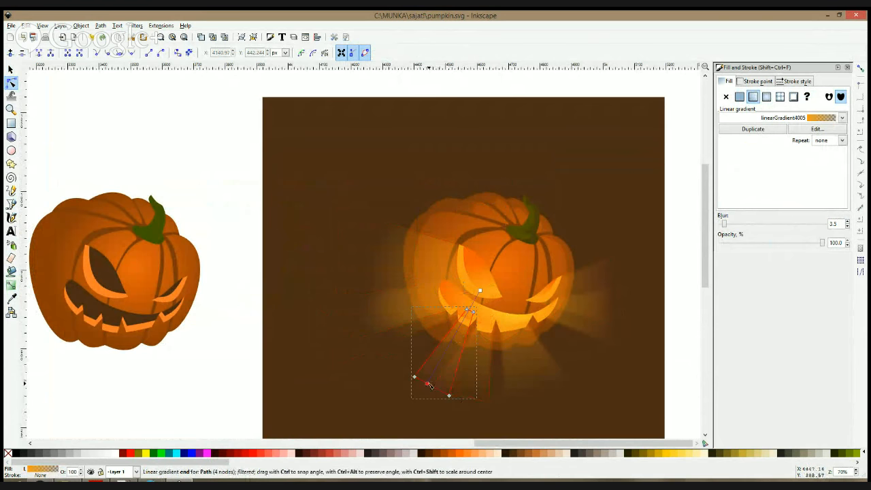
click(767, 97)
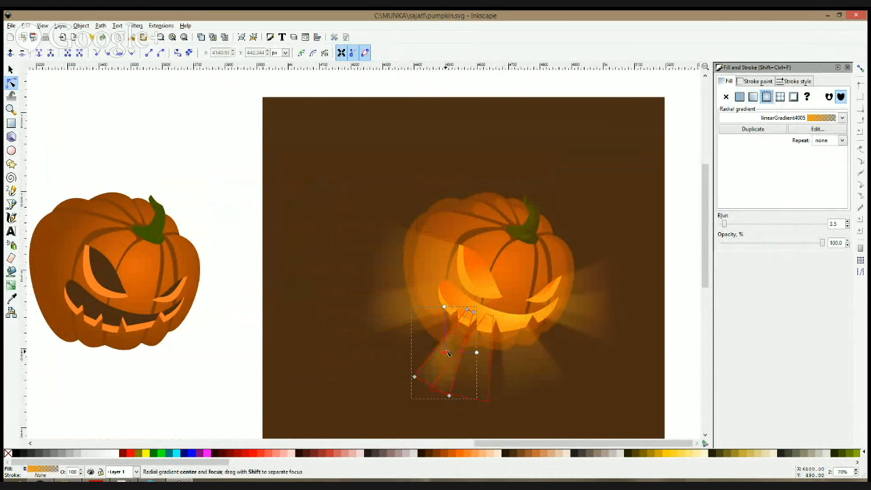
drag(444, 352, 463, 318)
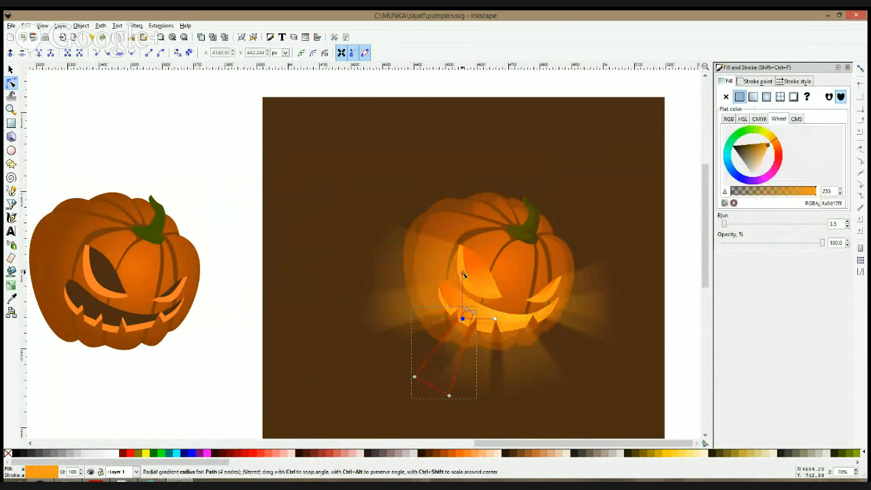
drag(463, 273, 496, 254)
- Switch the middle beam below the mouth to a radial gradient, move its centre up near the teeth and extend its radius
click(469, 365)
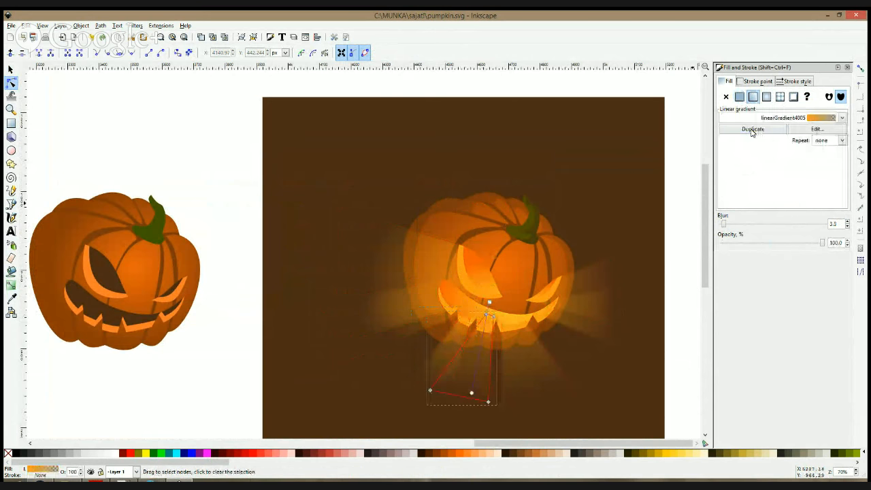
click(767, 96)
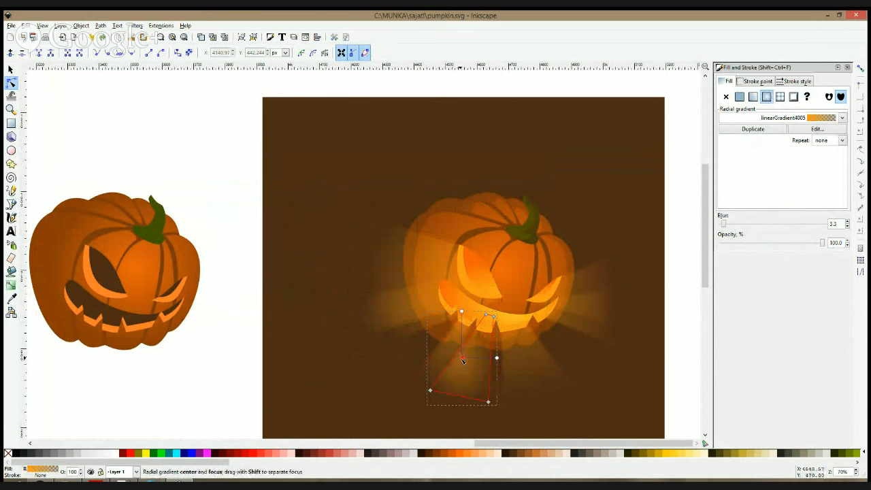
drag(461, 358, 482, 334)
drag(502, 278, 511, 276)
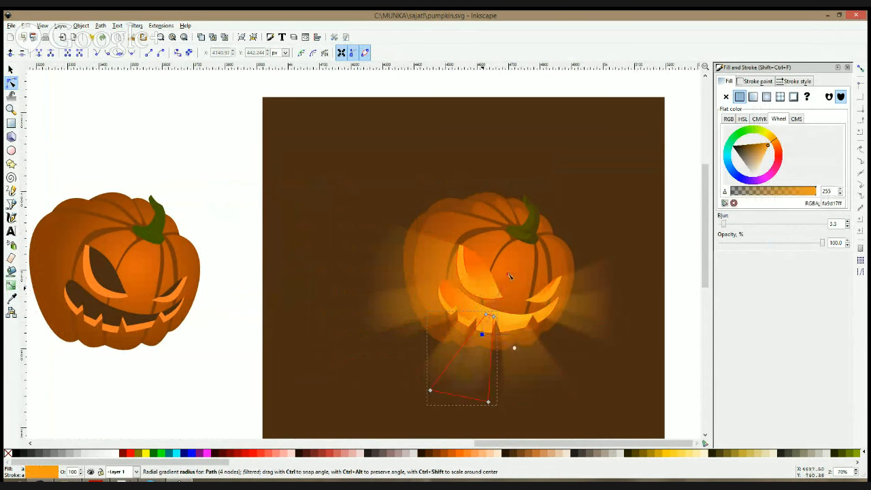
- Change the right beam below the mouth to a radial gradient centred just under the teeth
click(524, 372)
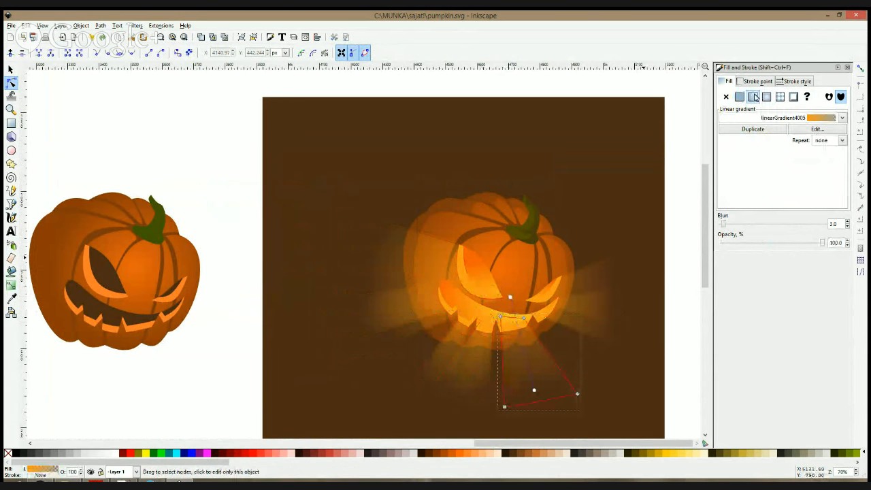
click(766, 97)
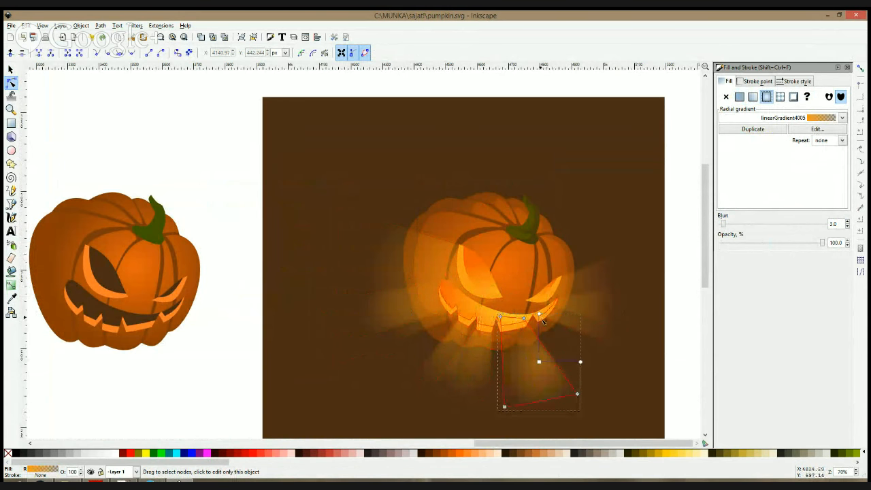
drag(580, 362, 518, 339)
click(521, 344)
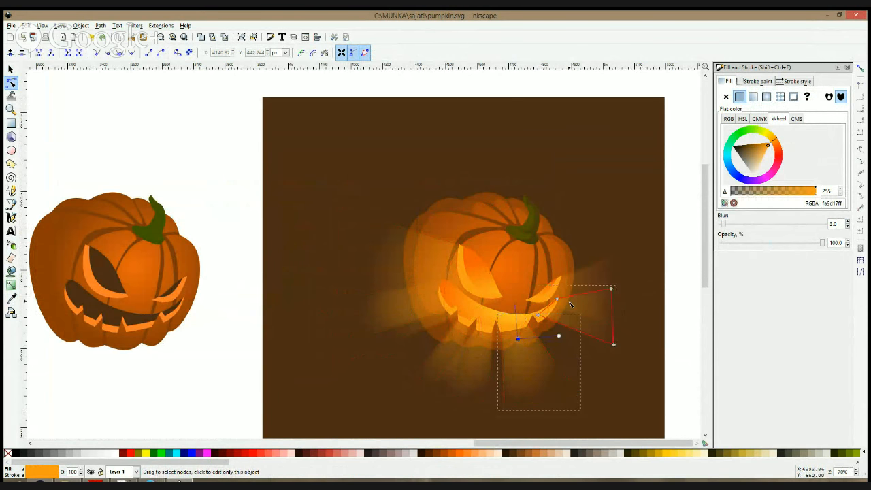
- Give the right mouth corner and right eye beams radial gradients centred at their openings and fading outward to the beam ends
click(570, 304)
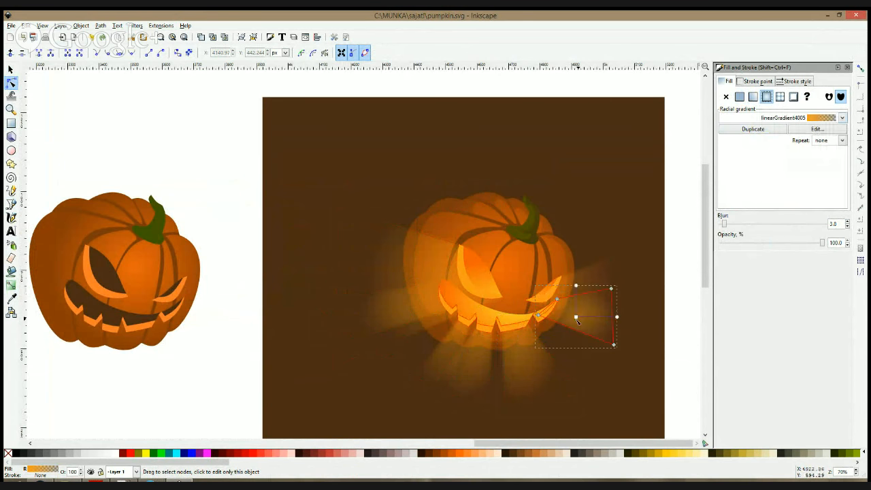
drag(577, 321, 561, 310)
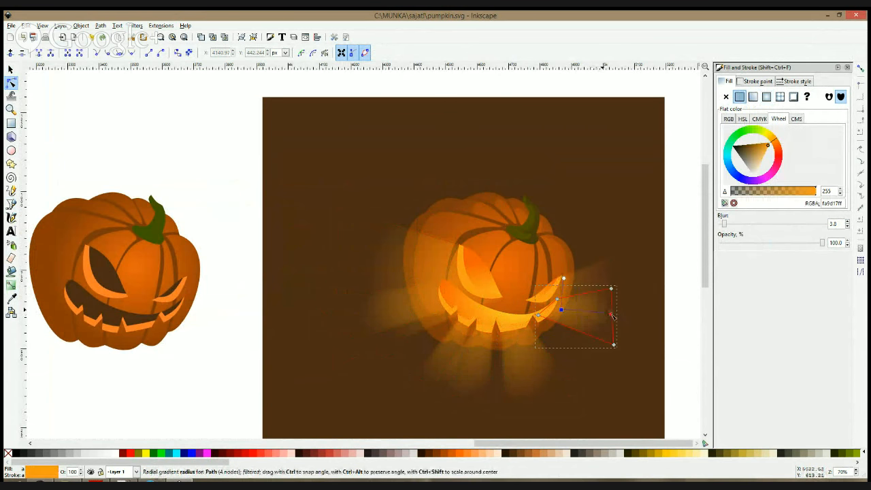
click(603, 280)
click(766, 97)
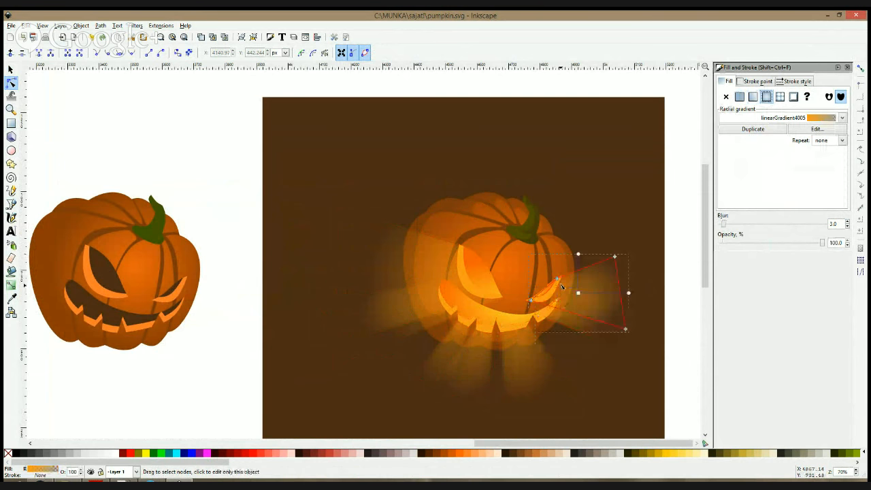
drag(578, 293, 620, 294)
click(616, 258)
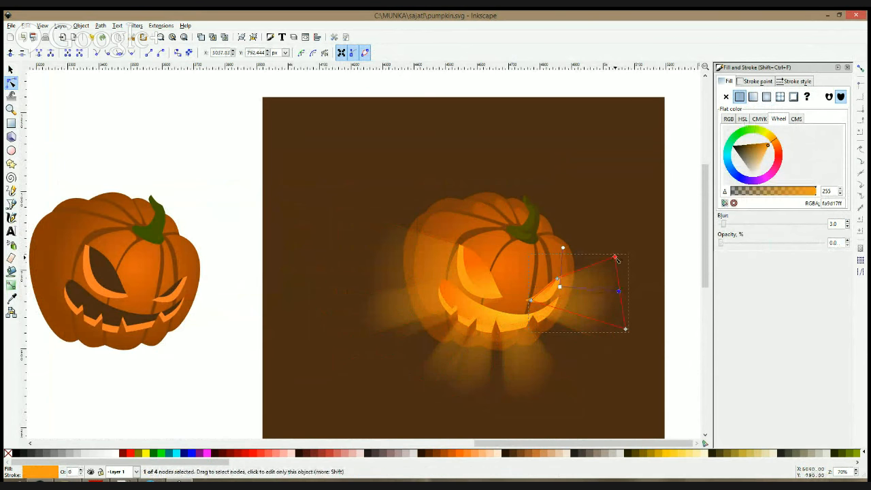
key(s)
key(Escape)
- Select the group of seven light beams and lower its opacity to about 28%
ctrl+scroll(619, 289, down, 3)
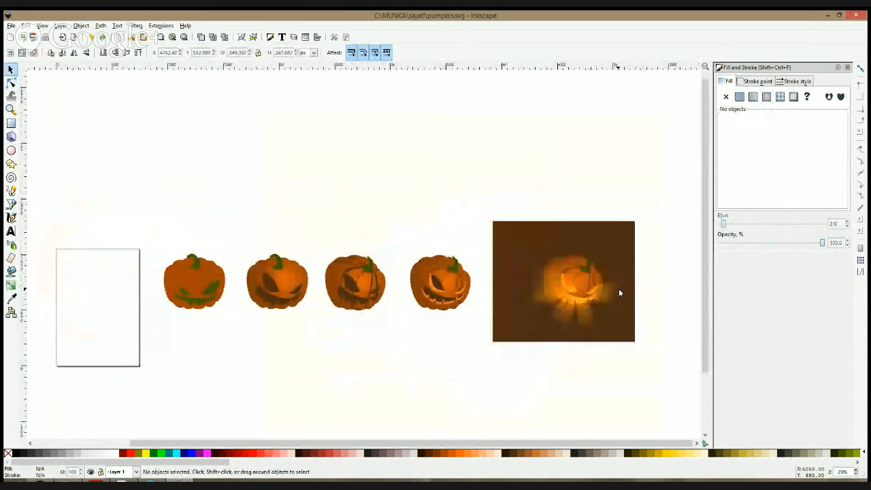
ctrl+scroll(608, 259, up, 2)
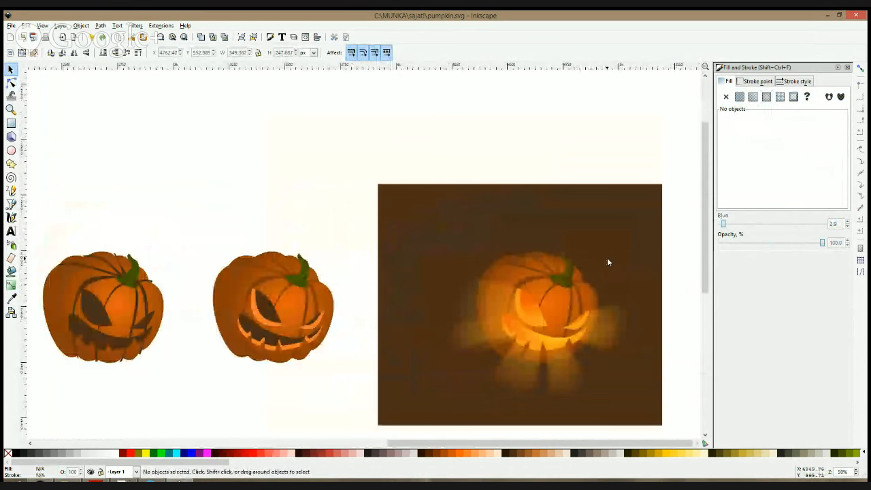
click(529, 287)
scroll(530, 286, down, 1)
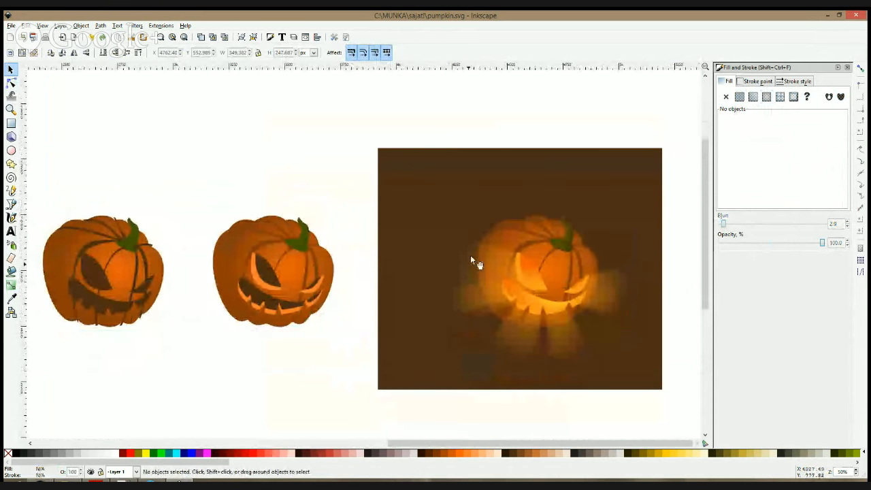
drag(766, 245, 756, 248)
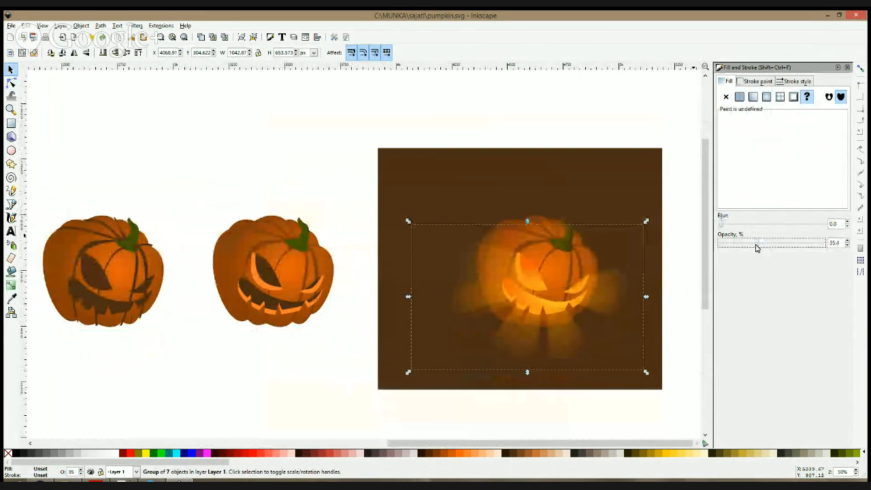
click(593, 147)
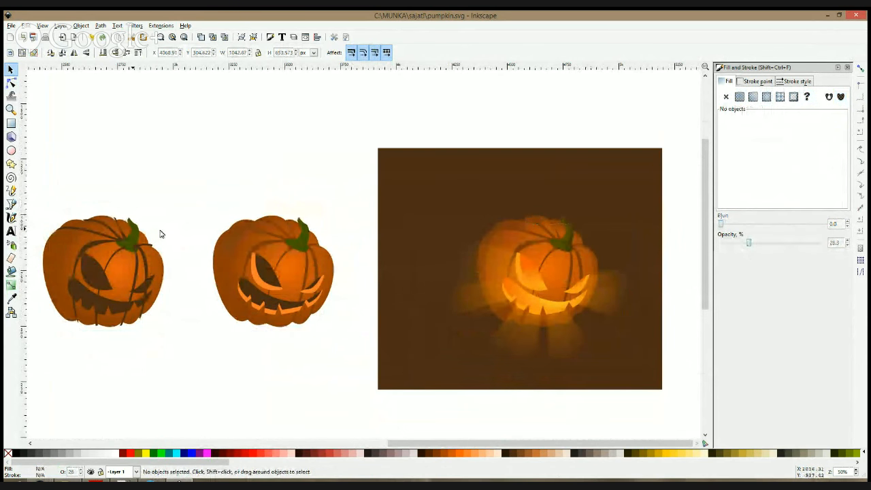
click(11, 204)
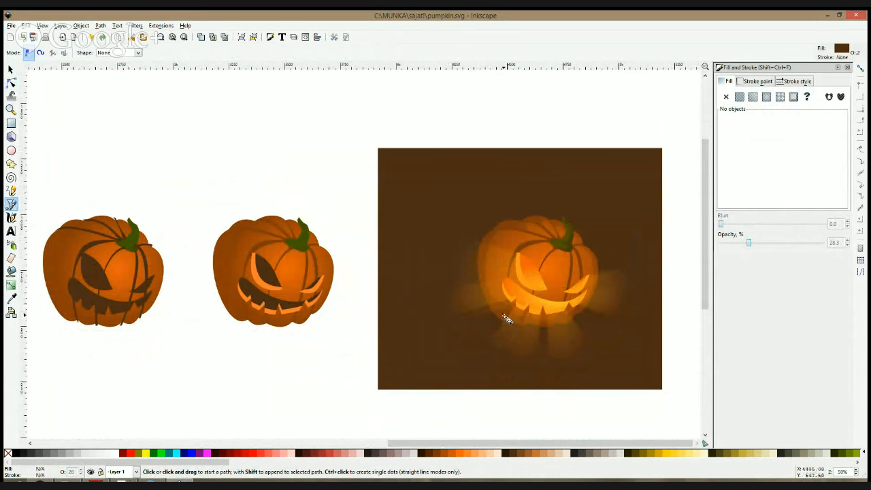
click(508, 320)
click(462, 345)
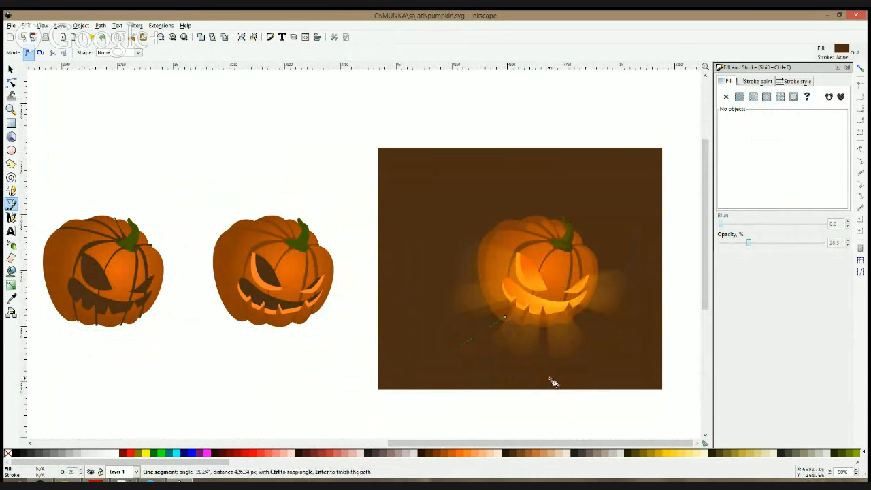
key(F1)
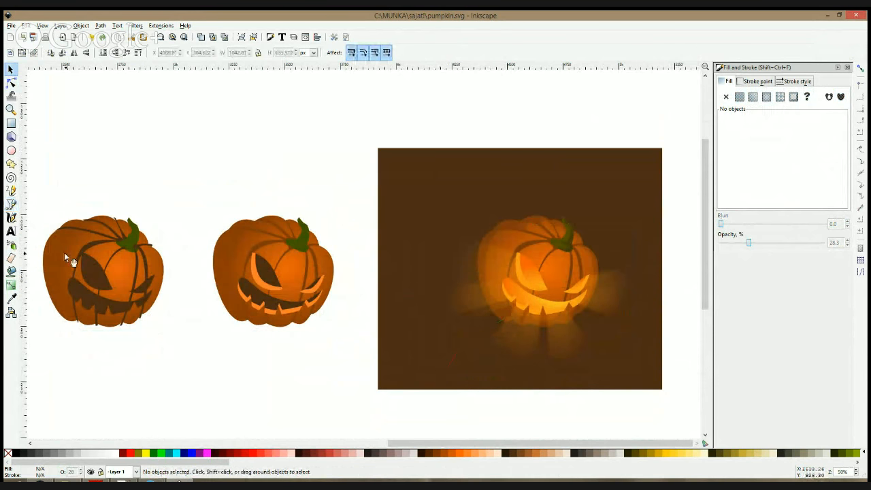
- Draw a closed four-sided light shape with straight edges, fanning out from the pumpkin's mouth onto the ground below
key(b)
click(509, 313)
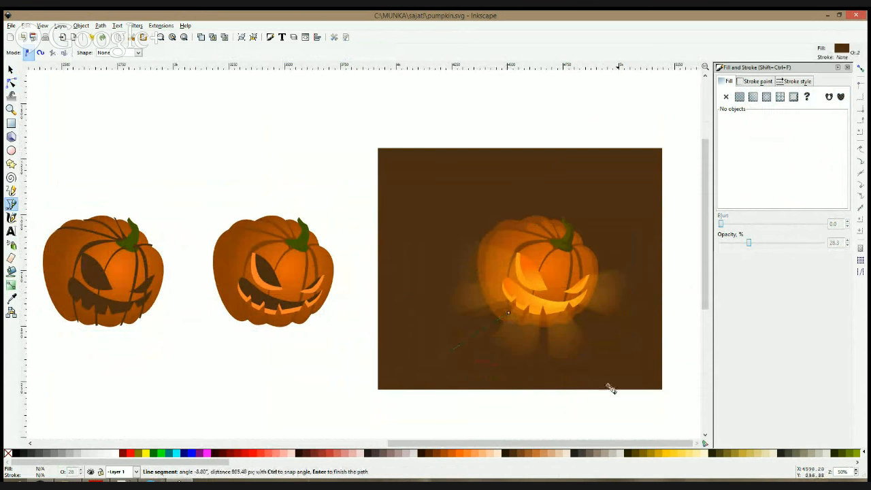
click(634, 371)
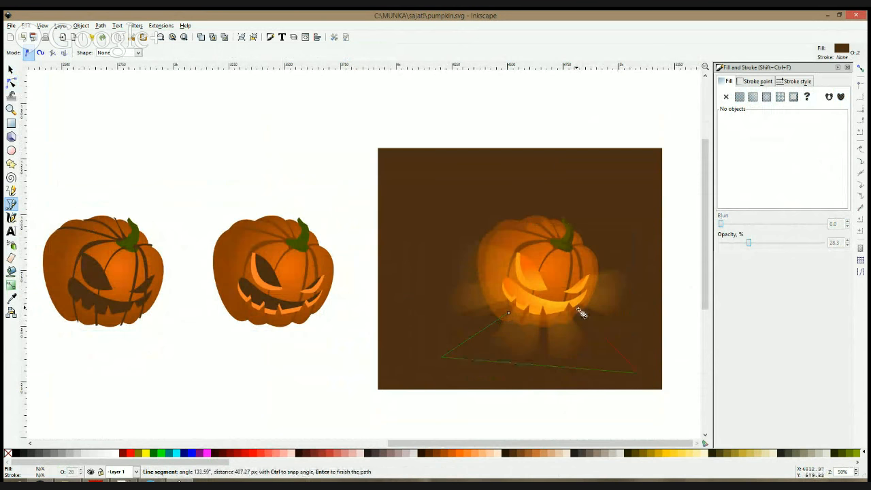
click(512, 312)
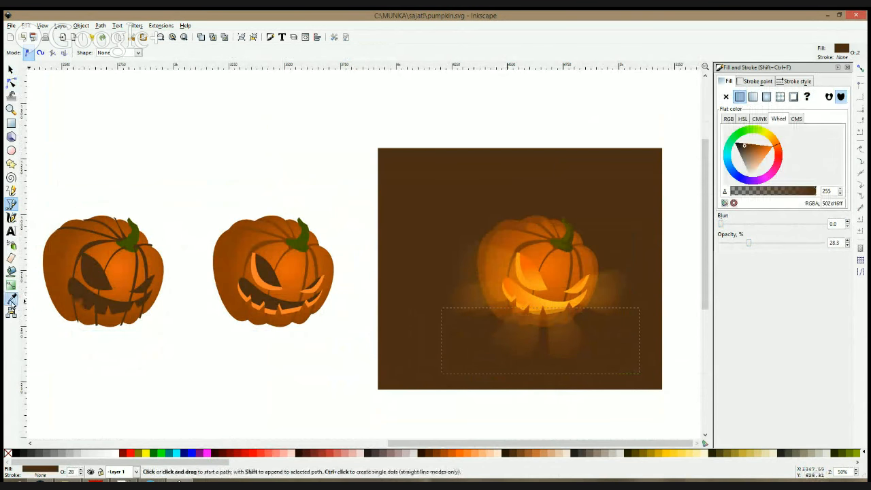
- Fill the new ground light shape with the existing fading orange linear gradient and bring up its gradient handles
click(11, 285)
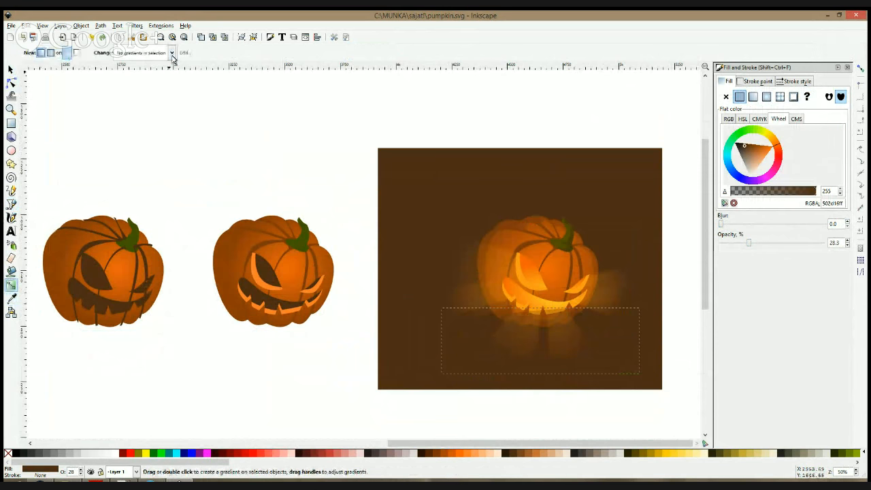
click(173, 53)
click(171, 77)
key(s)
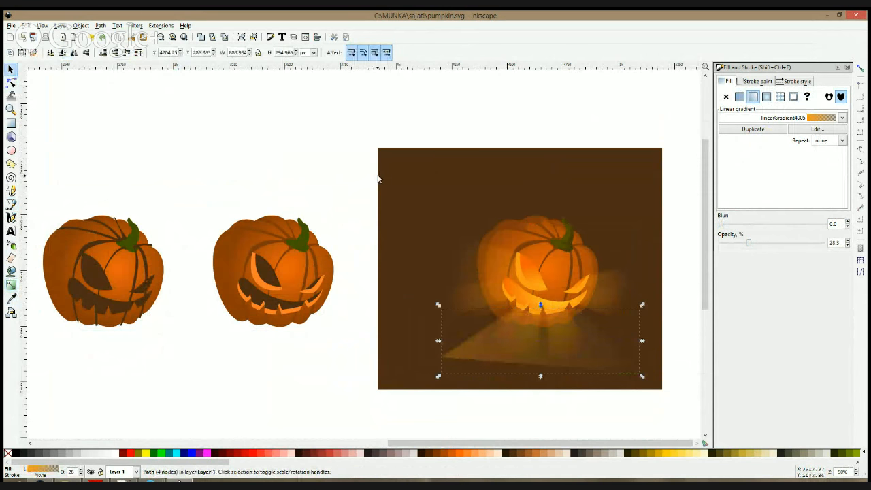
click(13, 286)
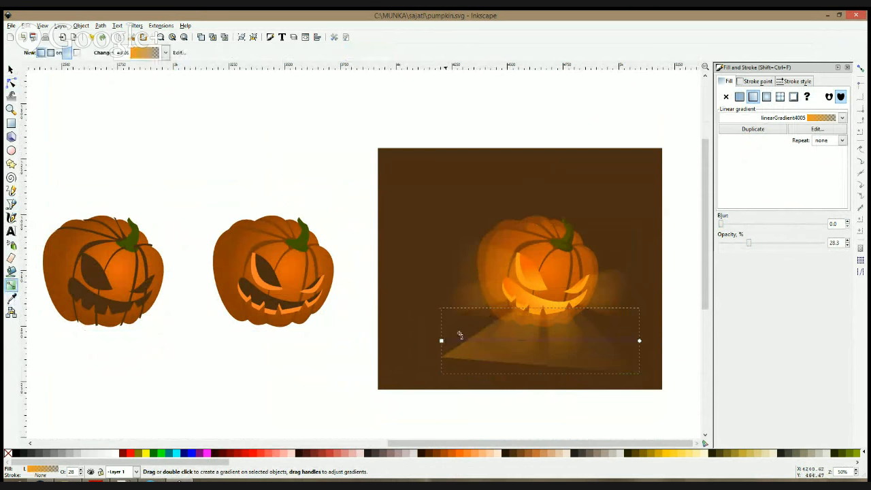
- Reorient the ground light shape's linear gradient so it starts under the pumpkin's mouth and fades straight down toward the shape's lower edge
drag(443, 341, 550, 300)
click(640, 342)
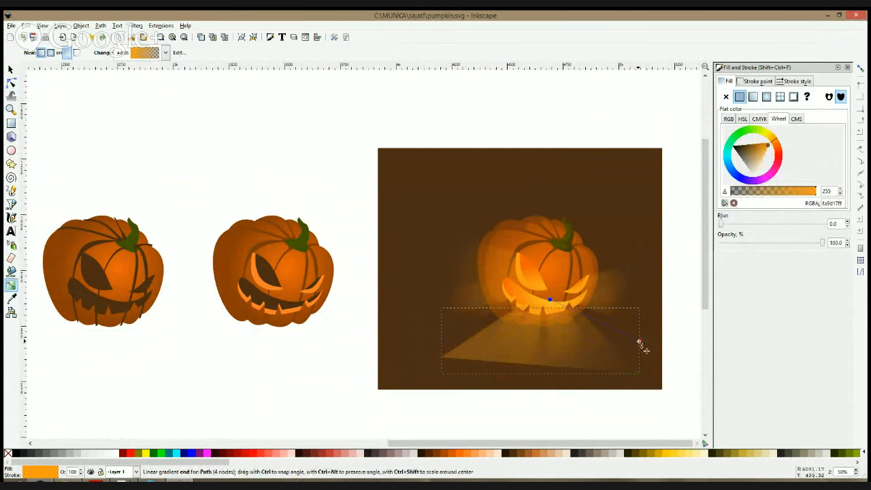
drag(640, 342, 546, 351)
drag(551, 299, 551, 294)
key(ctrl+z)
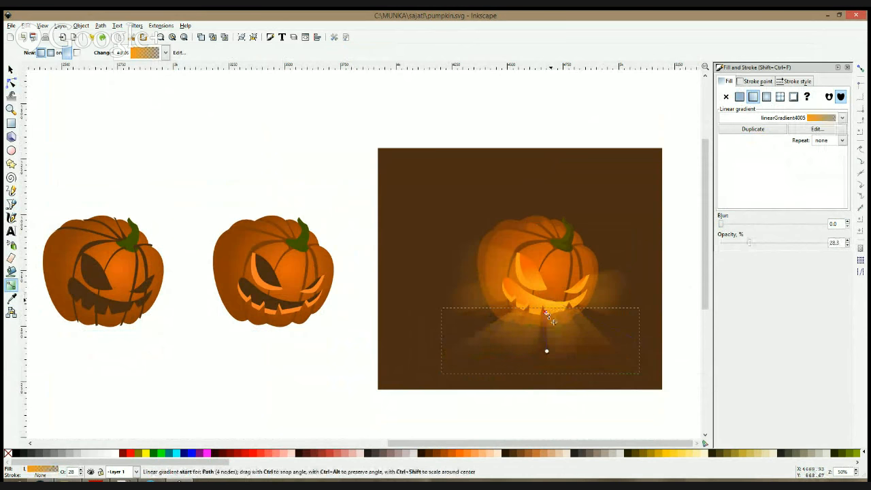
click(546, 351)
- Blur the ground light shape by 3.5
key(s)
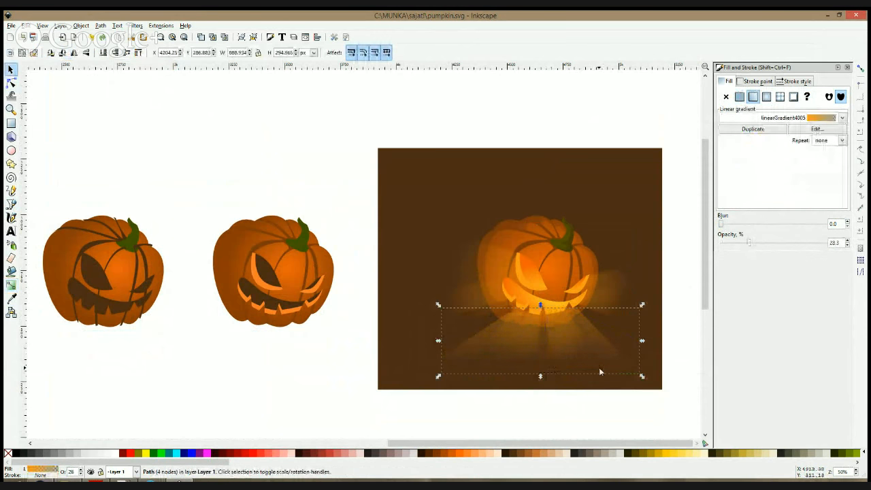
click(724, 226)
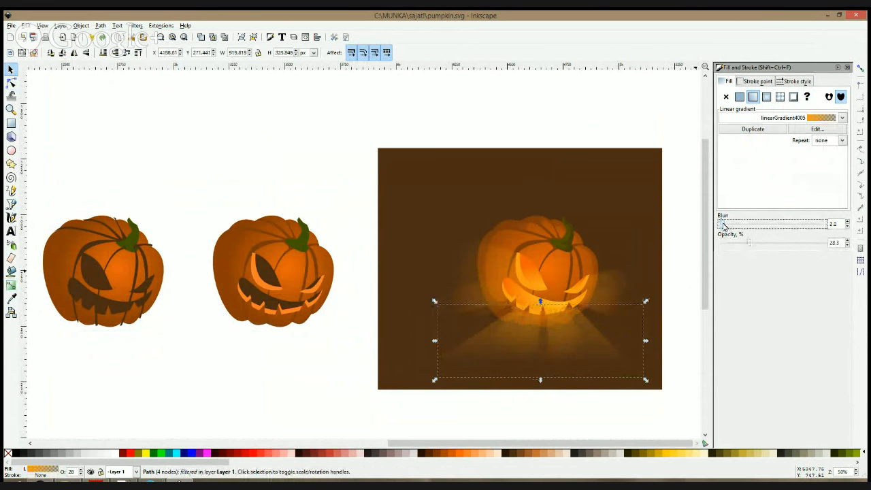
drag(724, 226, 725, 226)
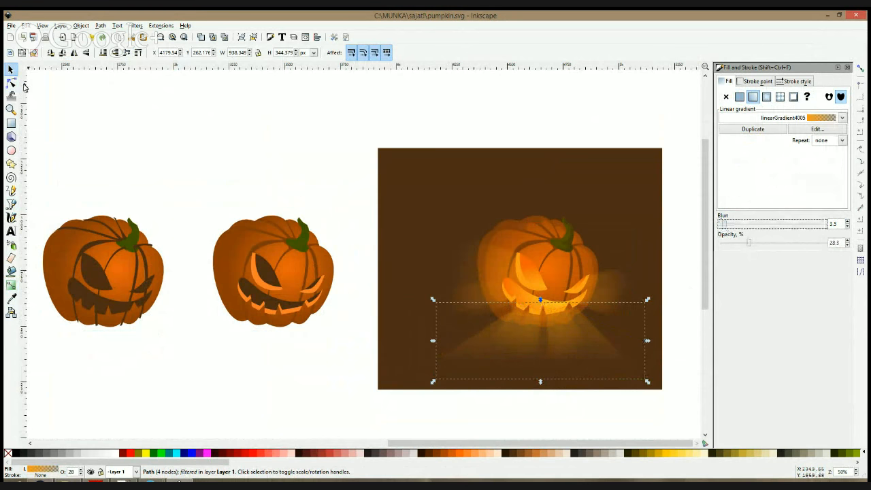
- Add a node on the ground light shape's left edge and bend its straight sides into a rounded outline bulging downward
click(11, 82)
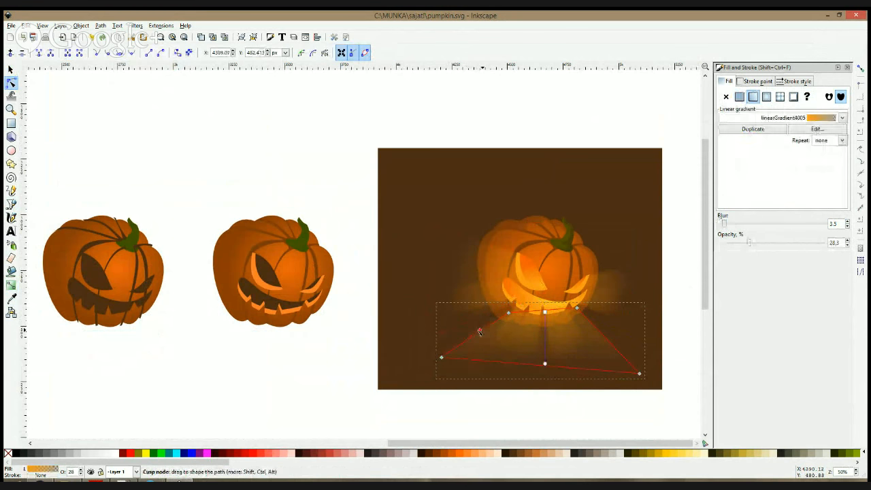
double_click(480, 332)
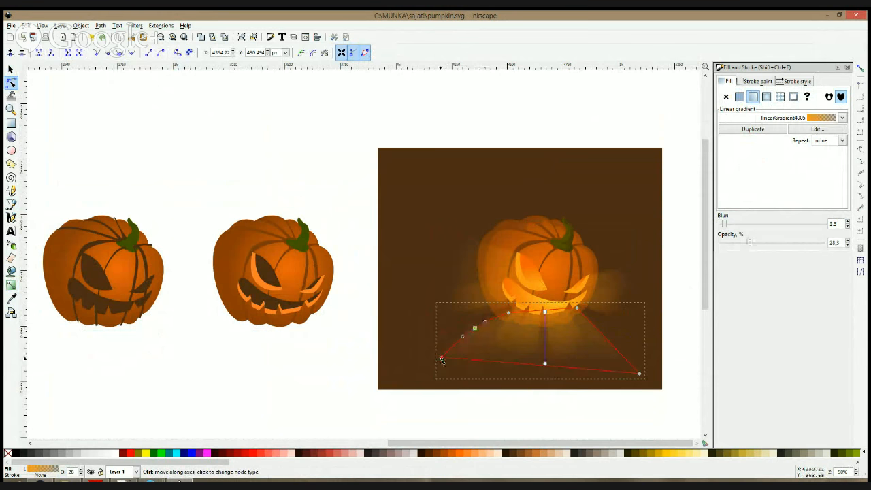
drag(442, 360, 463, 420)
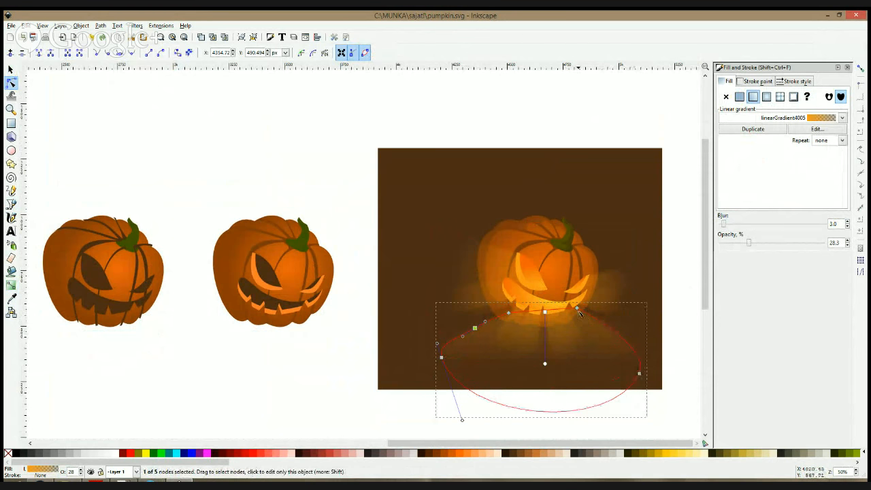
key(space)
click(590, 433)
click(585, 361)
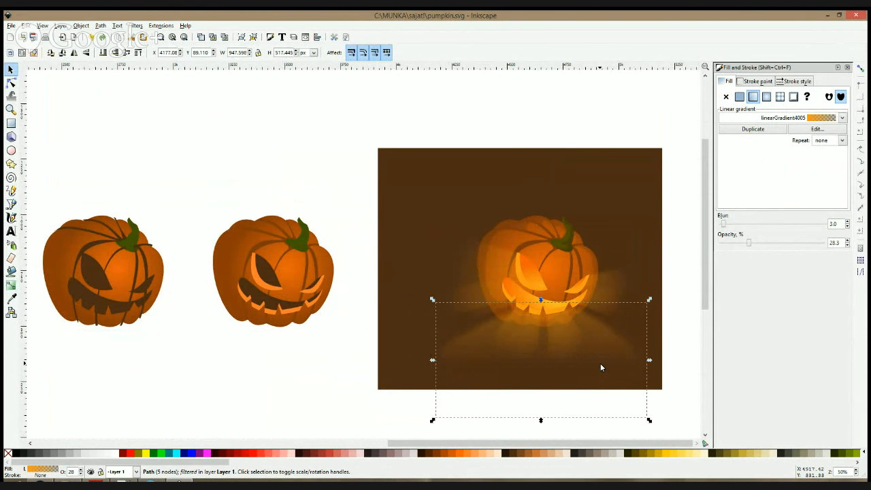
- Squash the rounded ground light shape vertically to about 263 px high and extend its gradient's fade further down
drag(541, 420, 538, 364)
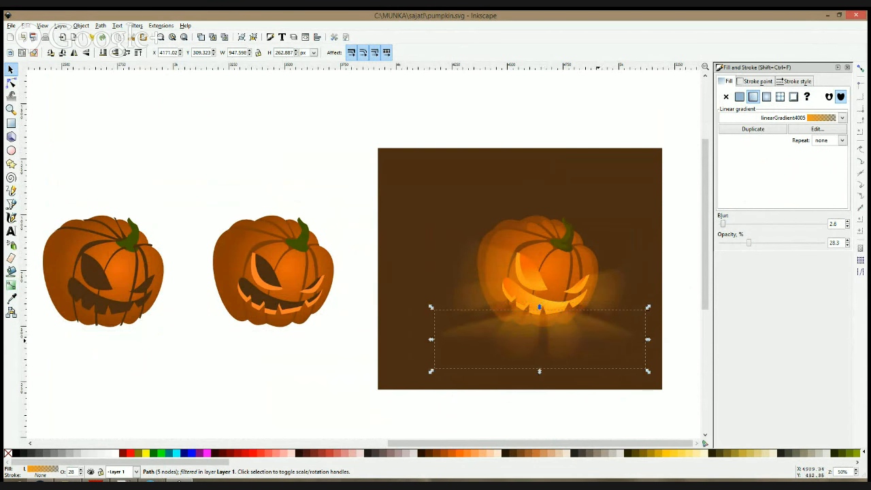
click(11, 285)
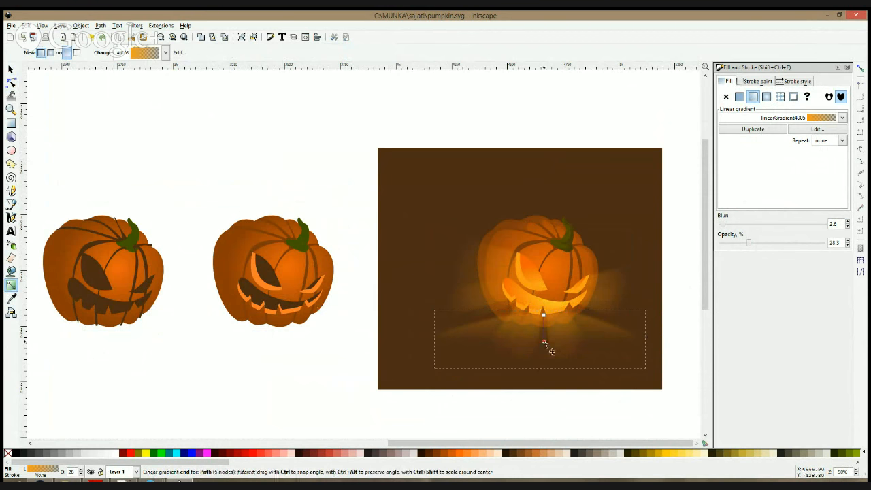
drag(545, 346, 545, 362)
key(s)
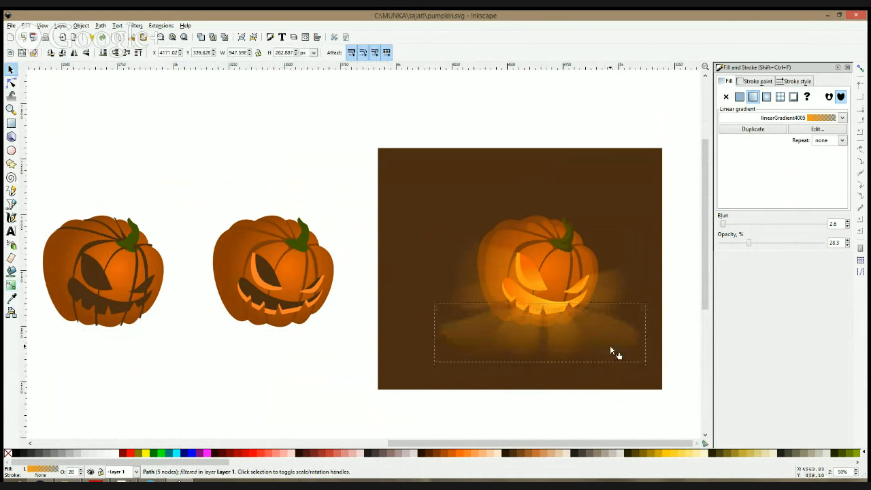
- Lower the opacity of the group of seven light beams to 16.4%
key(Escape)
scroll(629, 365, down, 3)
scroll(629, 350, up, 2)
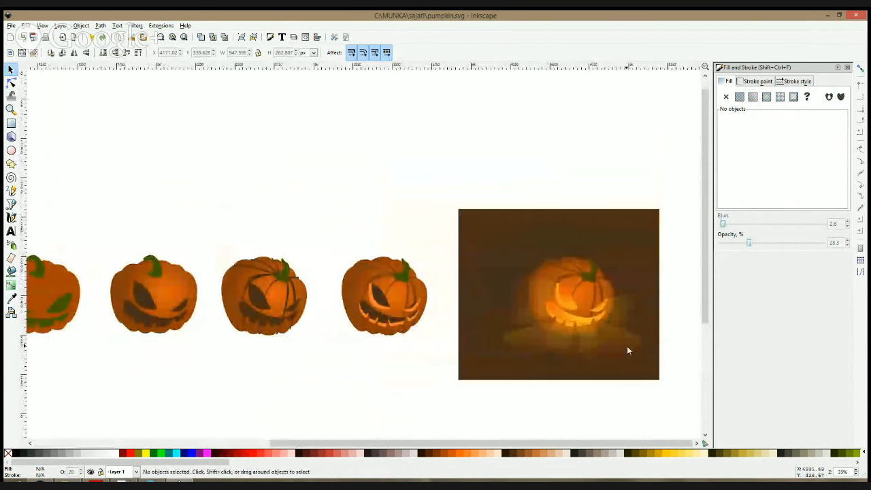
click(628, 349)
key(Escape)
click(599, 348)
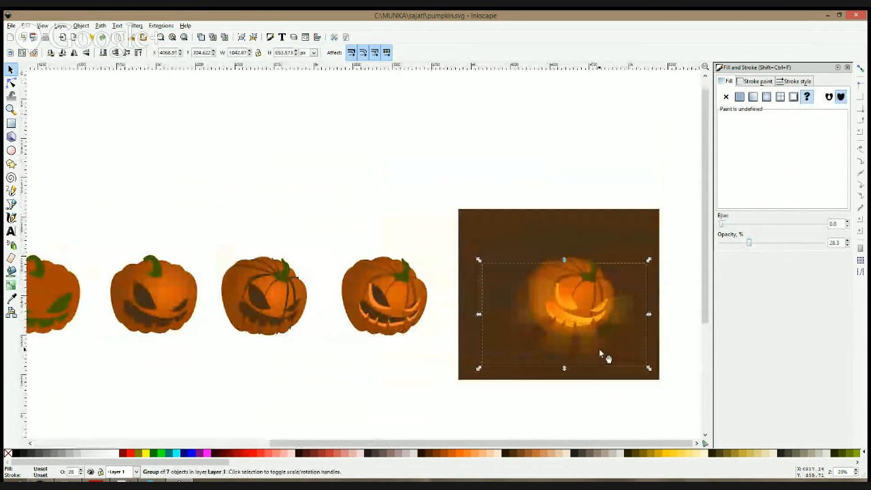
click(599, 352)
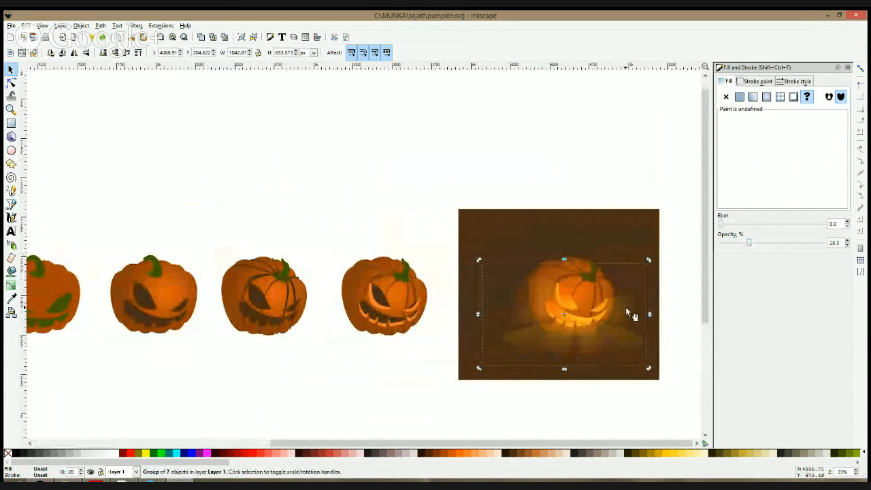
click(623, 342)
click(636, 306)
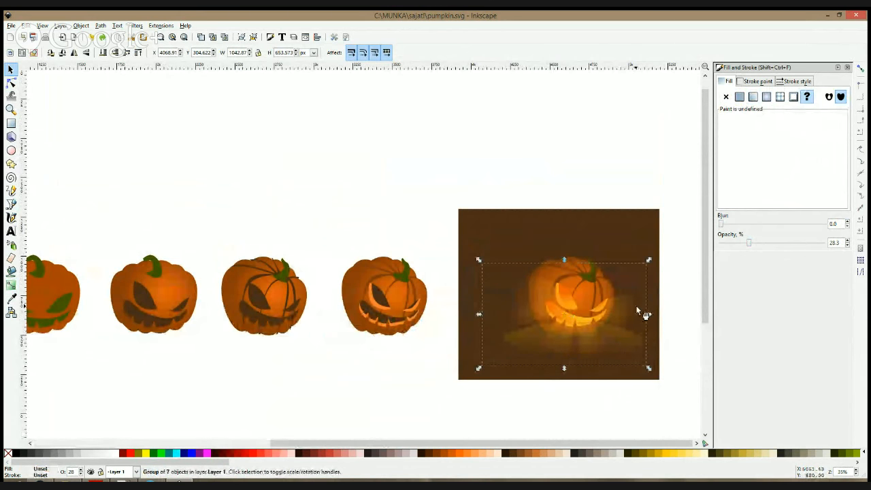
click(739, 245)
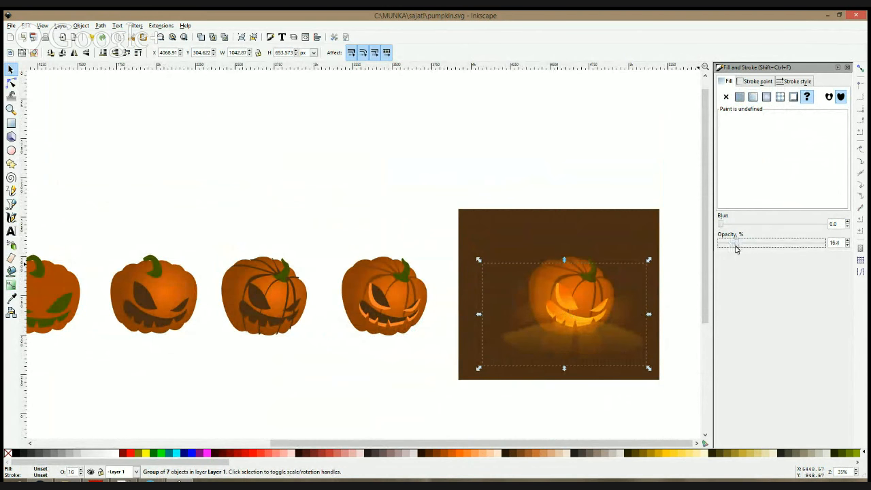
click(681, 253)
- Delete the blurred ground light shape below the pumpkin
scroll(625, 262, down, 6)
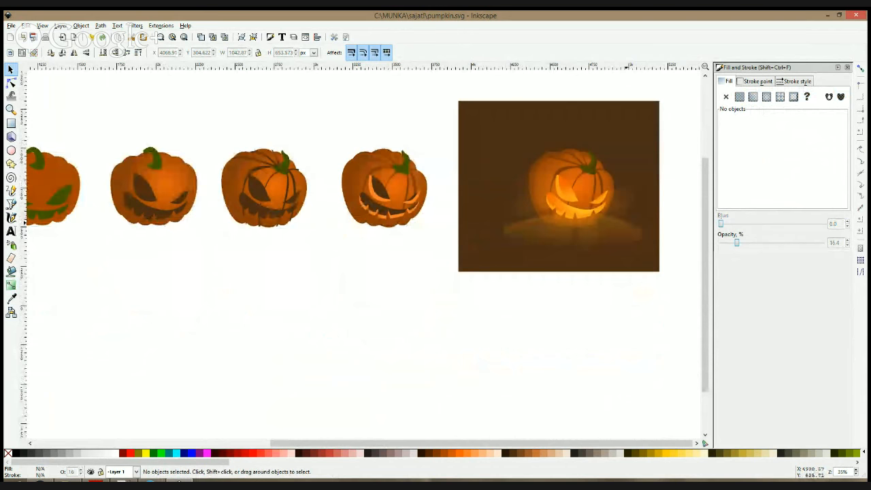
click(634, 244)
ctrl+click(631, 238)
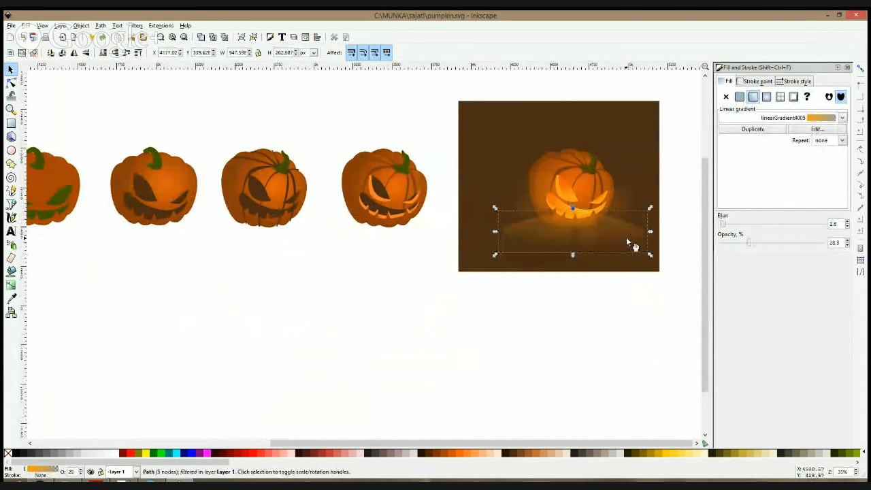
key(Delete)
- Duplicate the glowing pumpkin scene with its brown background beside the original, and delete the group of seven light beams from the copy
click(625, 211)
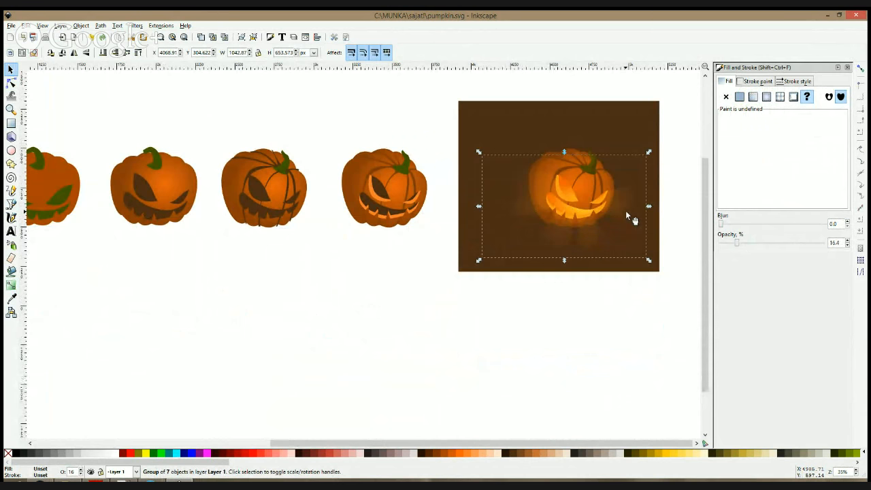
drag(626, 211, 448, 264)
drag(516, 128, 256, 370)
key(ctrl+d)
drag(404, 277, 502, 280)
key(Escape)
click(531, 274)
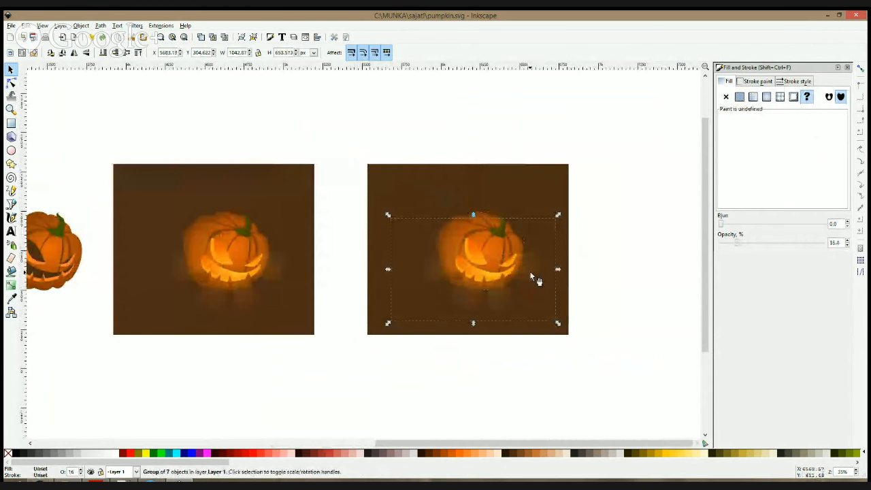
key(Escape)
- Draw two adjoining straight-edged closed shapes below the copied pumpkin as the left and right halves of a mouth-shaped light patch
click(11, 204)
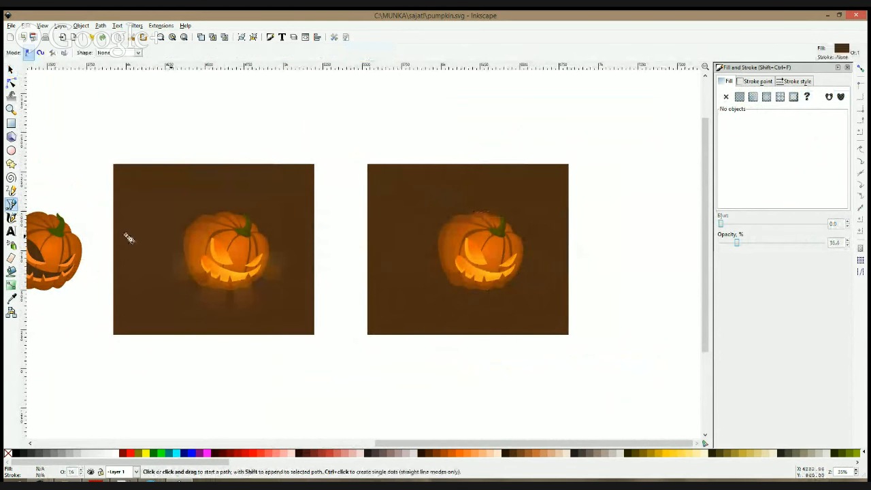
click(457, 283)
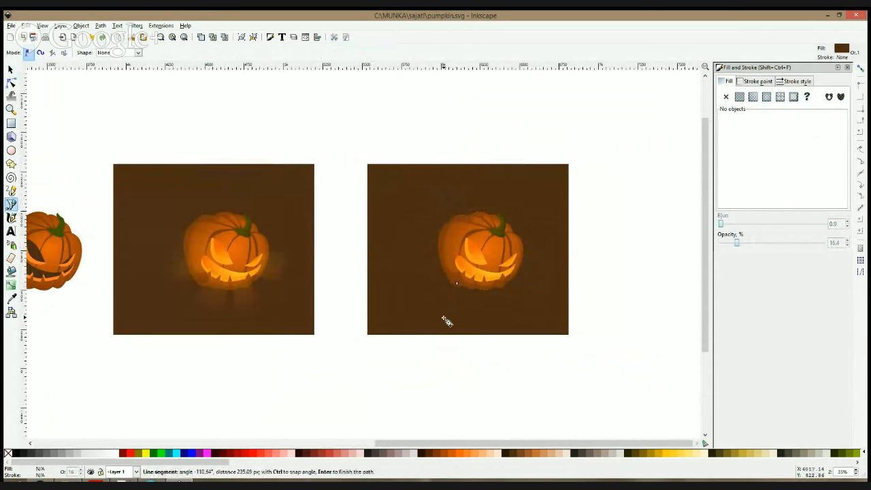
click(450, 312)
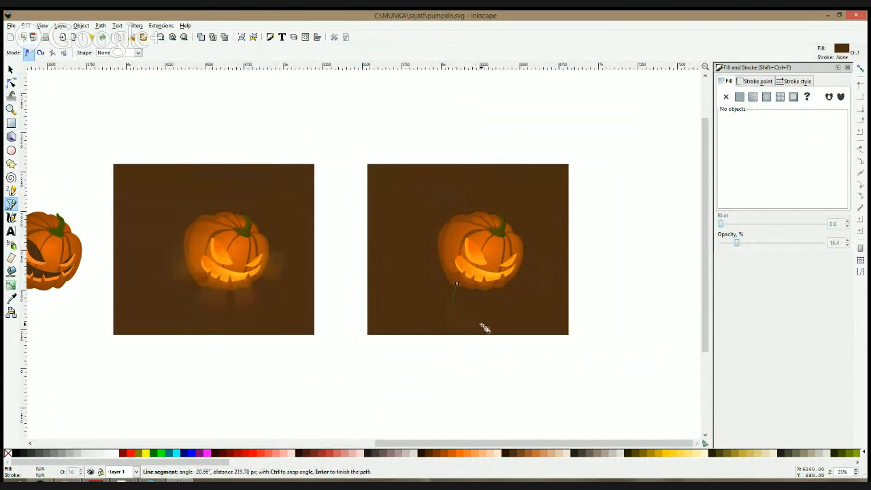
key(Return)
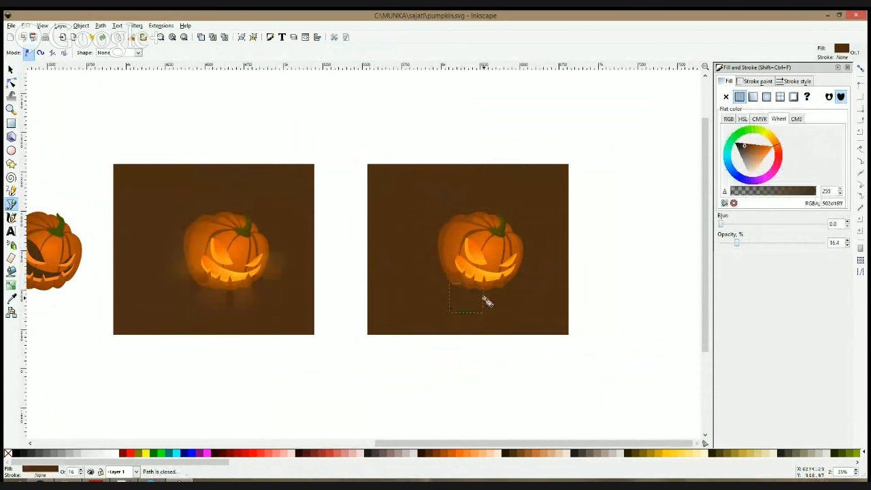
click(486, 294)
click(486, 317)
click(495, 305)
click(524, 308)
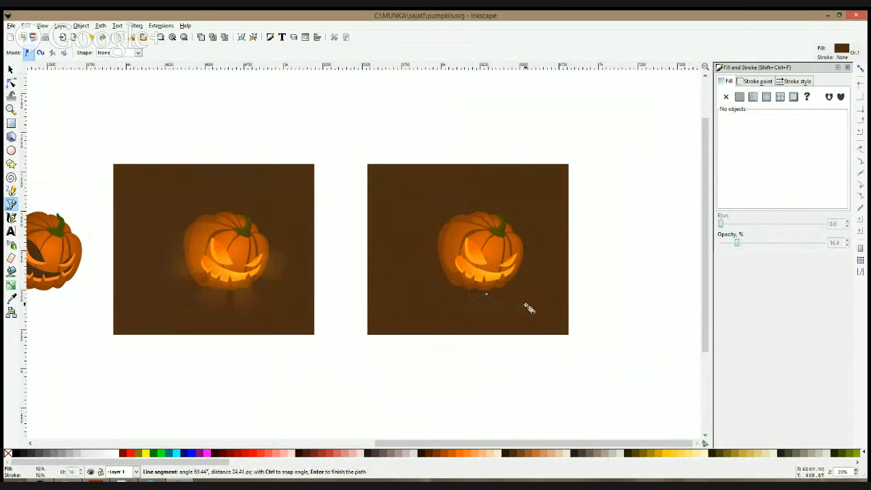
click(529, 279)
click(488, 295)
- Draw two closed triangles beneath the mouth-shaped light patch as the light cast by the pumpkin's eyes
click(464, 327)
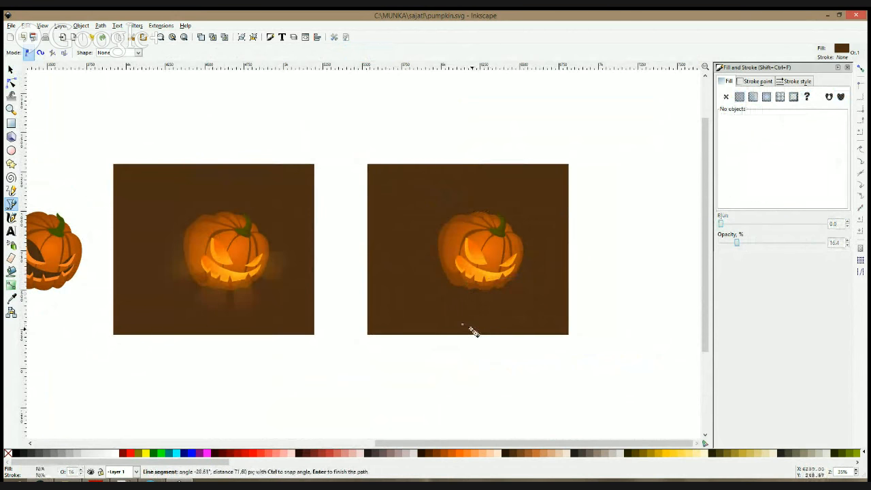
click(463, 325)
click(521, 320)
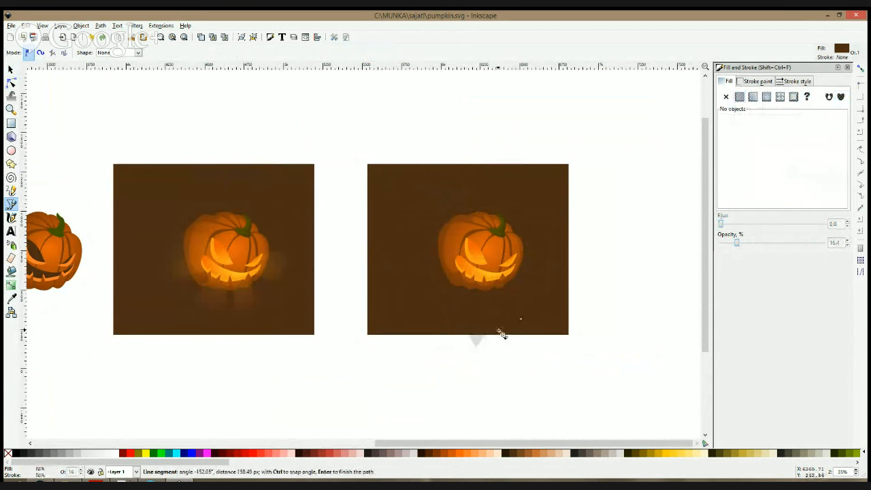
click(500, 330)
click(519, 340)
click(522, 321)
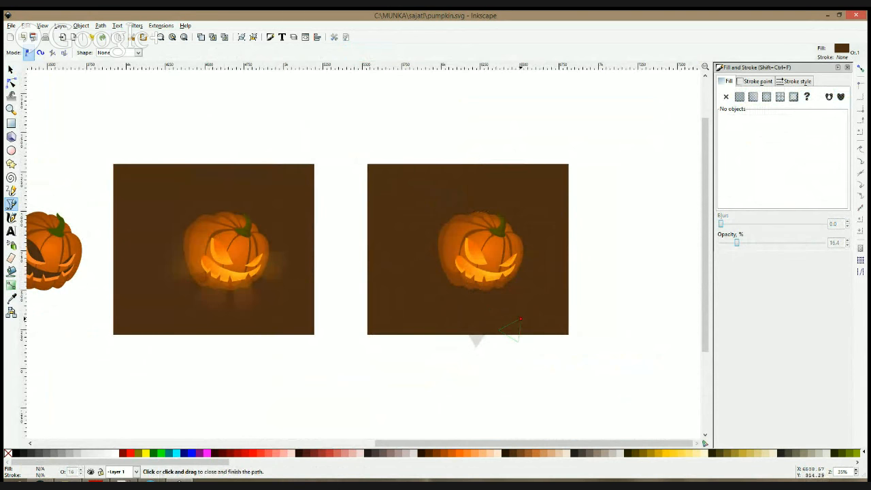
- Combine the four face-shaped light patches into one path and fill it with the yellow-orange picked from the original pumpkin's glowing mouth
key(s)
drag(570, 379, 409, 268)
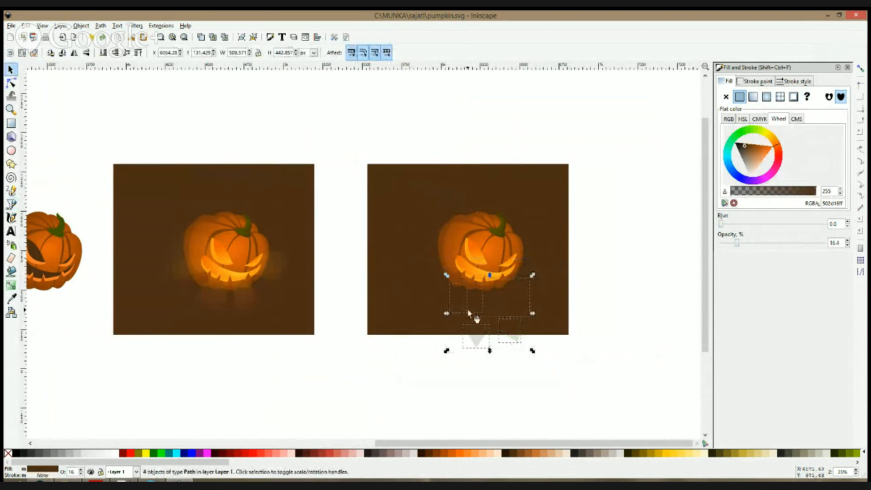
click(11, 298)
click(237, 273)
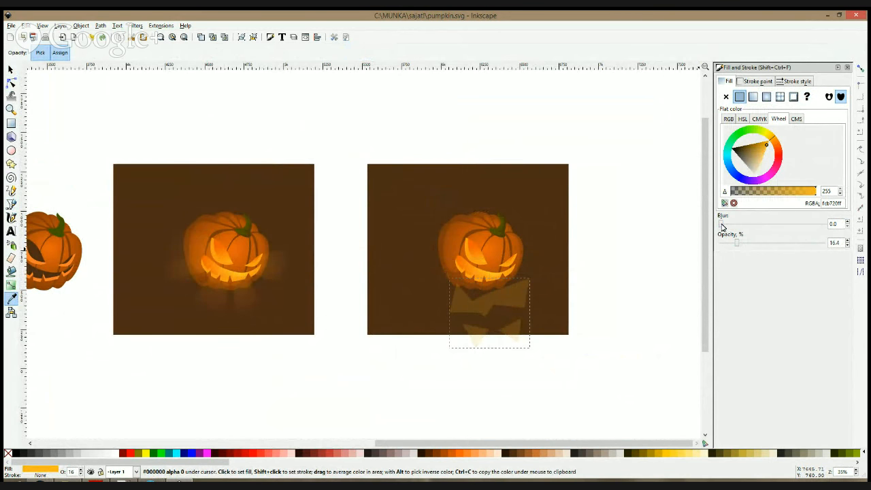
- Blur the combined light patch by 8.7 and shift it about 10 px to the left under the pumpkin
drag(723, 227, 728, 226)
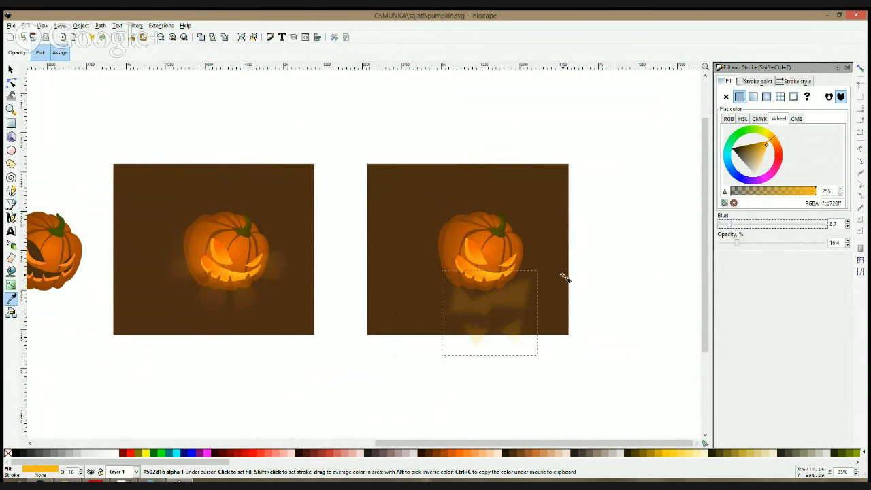
click(10, 70)
scroll(471, 311, up, 1)
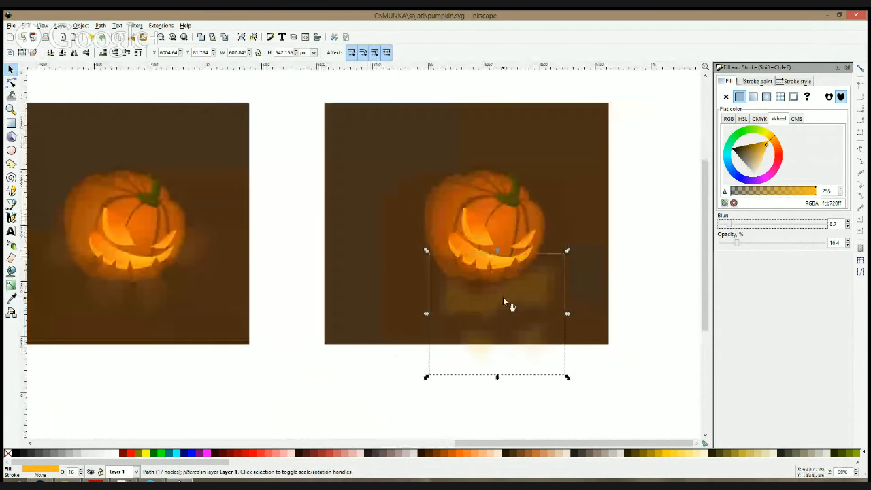
drag(503, 297, 501, 297)
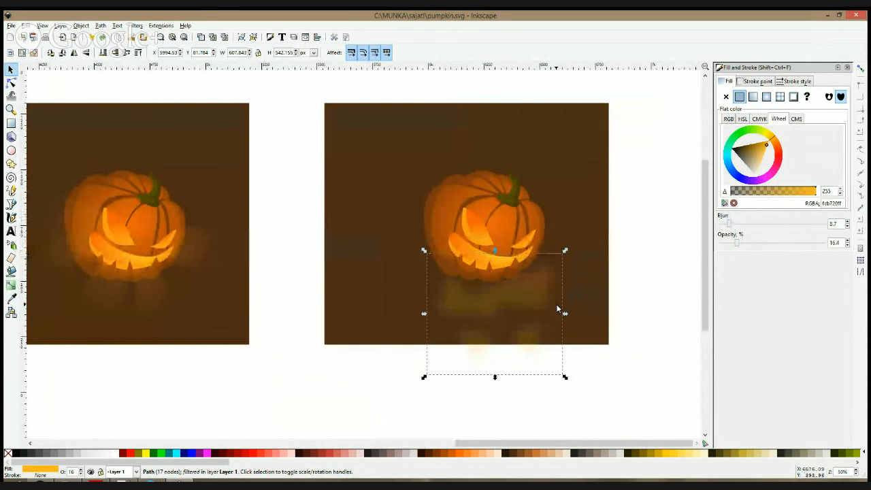
- Draw a flat, closed straight-edged shape across the base of the copied pumpkin as its ground shadow
click(11, 204)
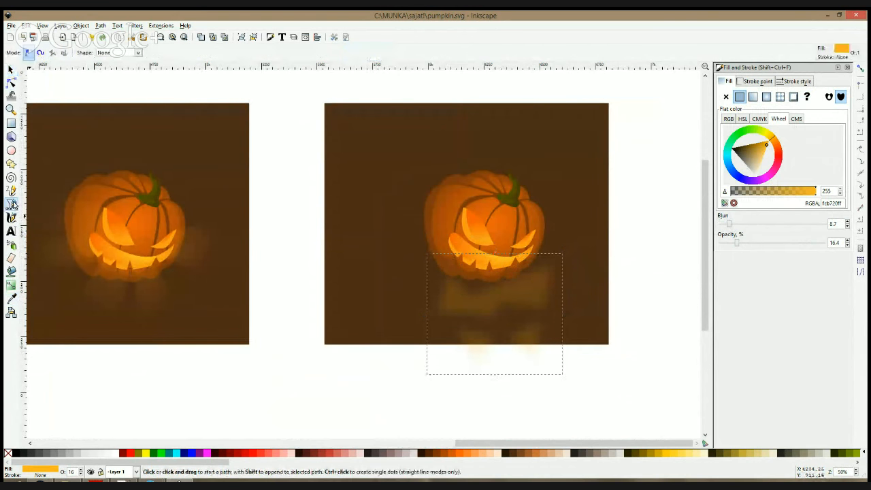
click(444, 264)
click(426, 277)
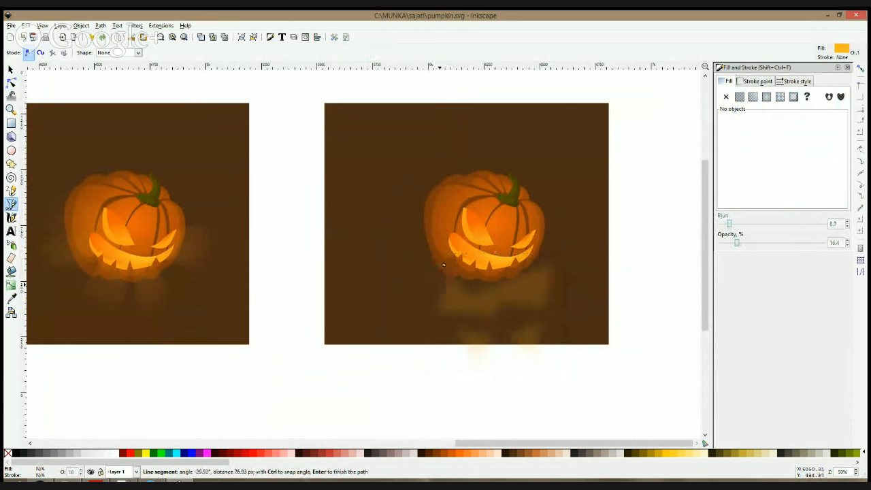
click(441, 285)
click(542, 284)
click(526, 262)
click(445, 266)
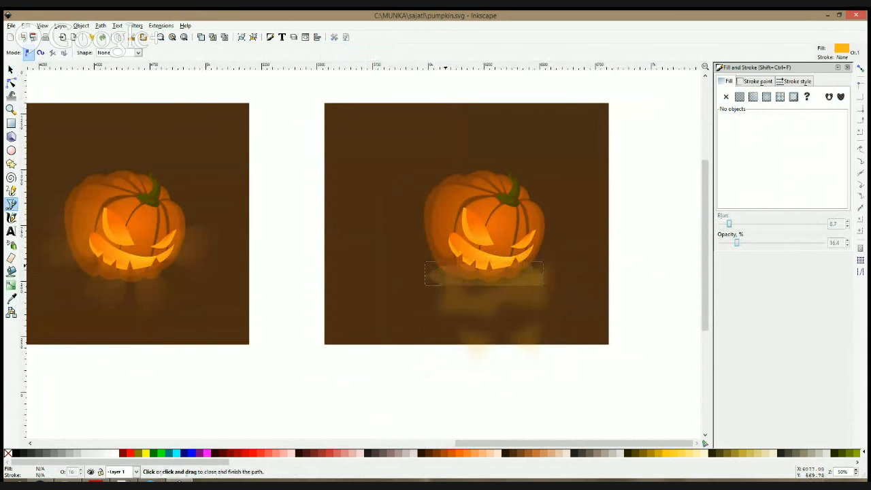
- Fill the shadow shape with a darkened version of the background brown and blur it by 3.9
click(11, 298)
click(212, 189)
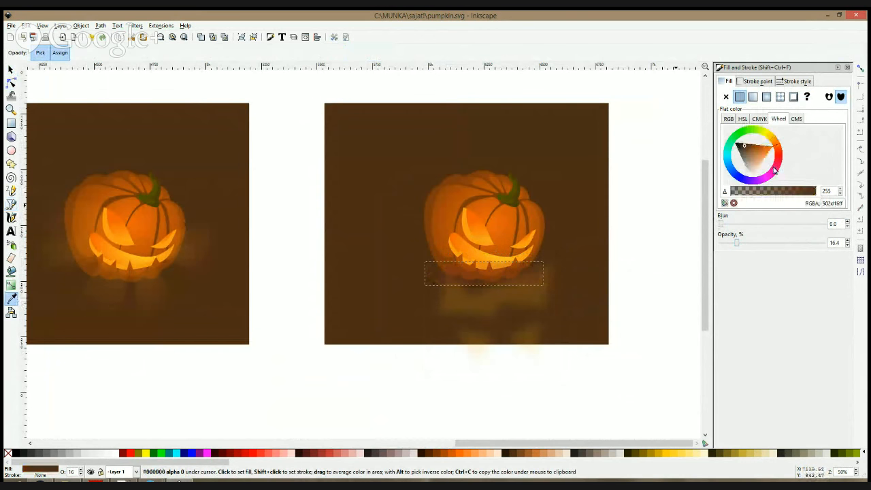
click(743, 146)
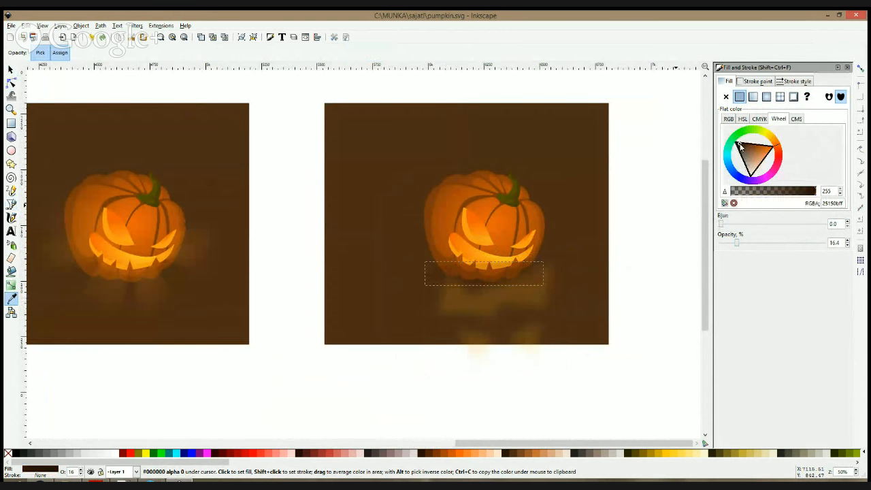
click(740, 145)
click(729, 225)
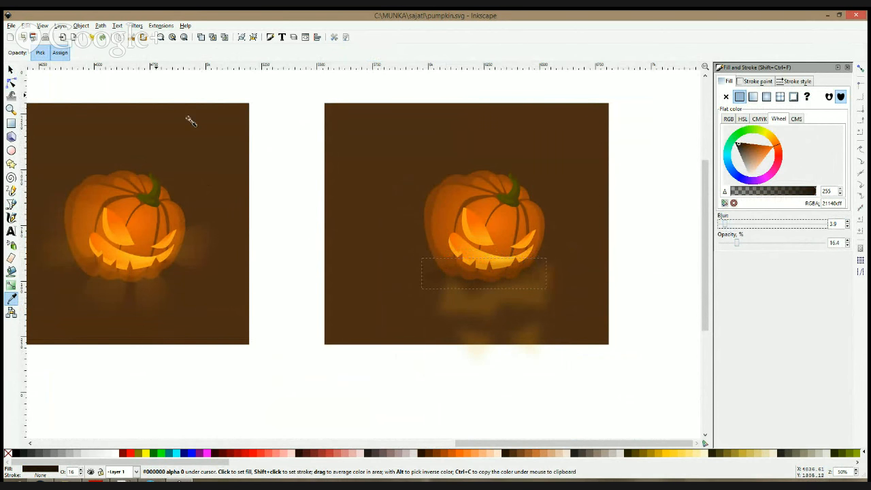
- Set the shadow's opacity to 100% and lighten its fill to the dark brown 44200aff
click(74, 472)
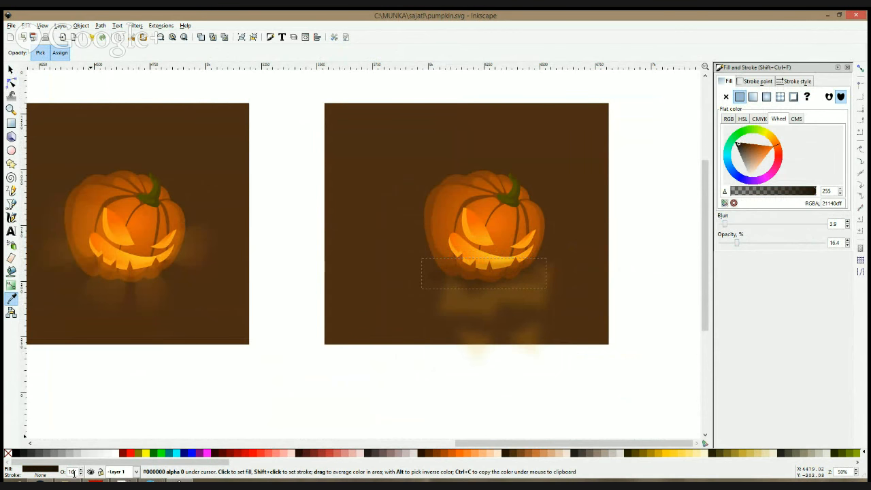
text(0)
key(Return)
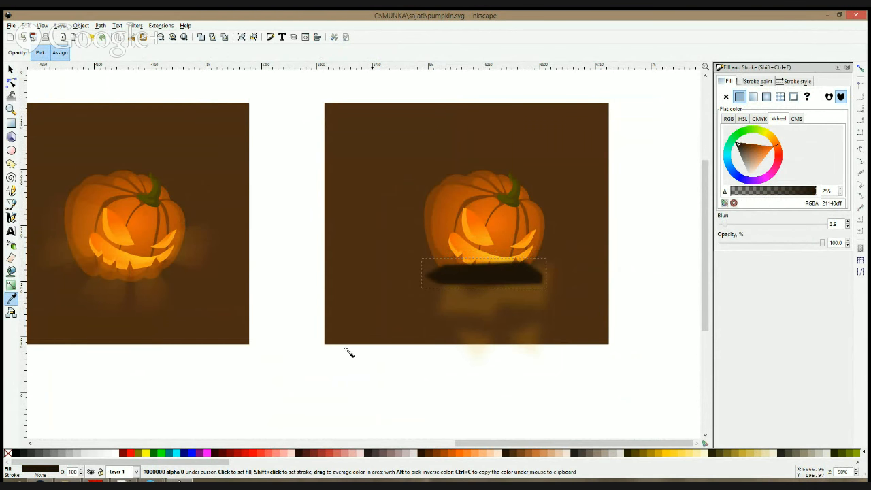
mouse_move(432, 277)
mouse_down()
mouse_move(438, 289)
mouse_move(432, 284)
mouse_up()
drag(744, 148, 746, 147)
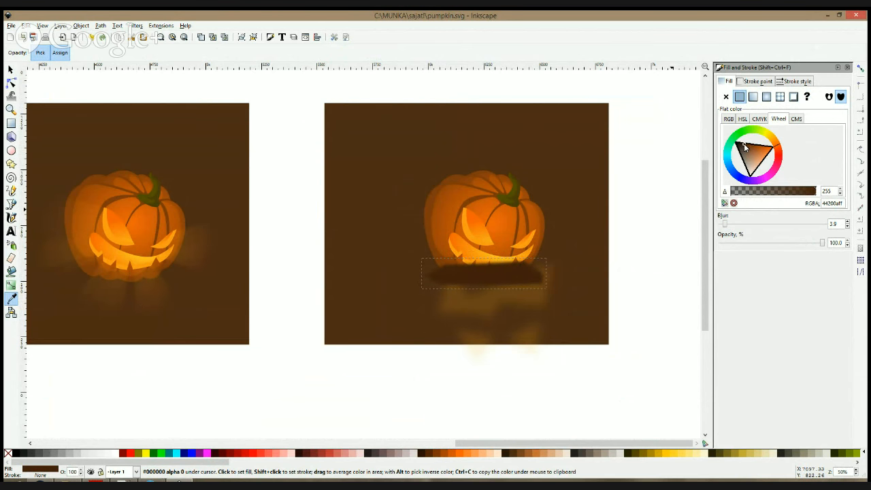
- Curve the shadow's outline, flatten it to about 565 by 97 px and place it behind the pumpkin's base
click(11, 81)
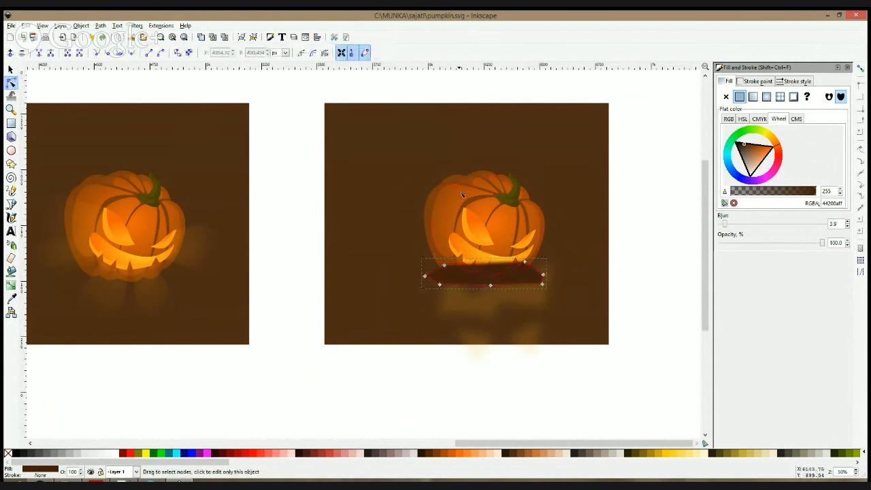
ctrl+click(425, 277)
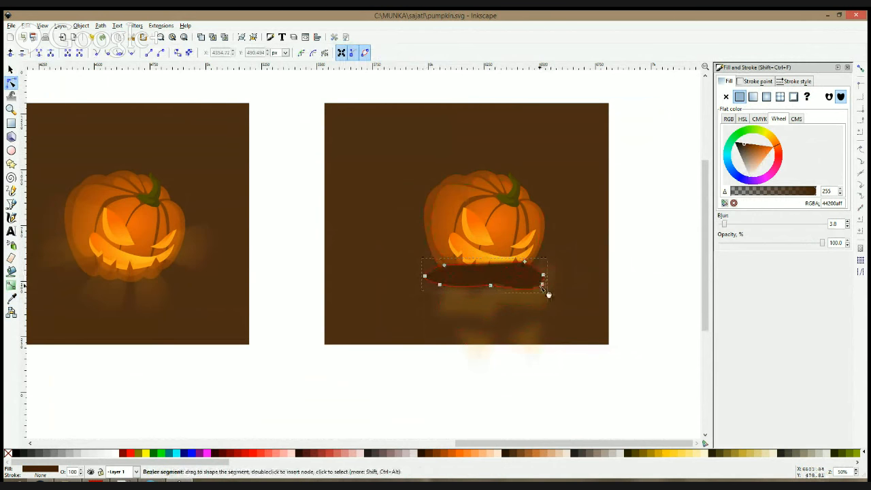
key(s)
drag(485, 256, 505, 271)
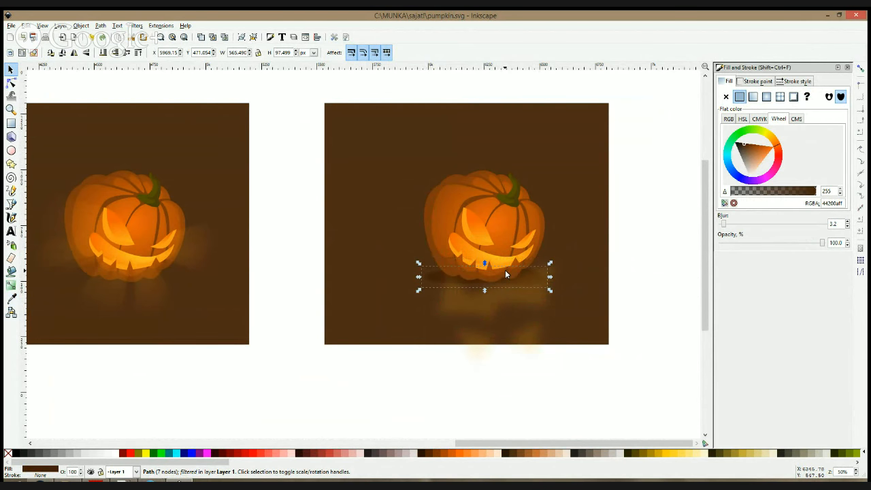
- Stretch the two triangular eye-shaped light patches wider by moving their outer corner nodes outward and down
click(657, 272)
scroll(636, 266, down, 2)
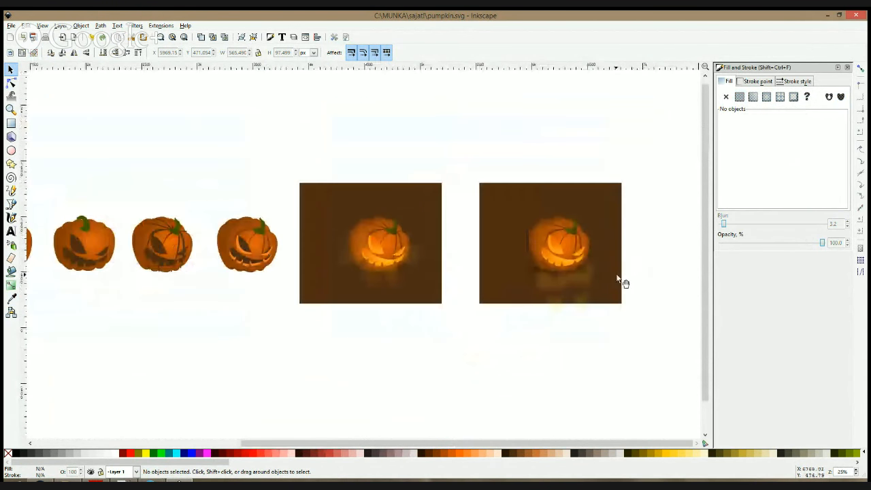
scroll(576, 292, up, 2)
click(580, 281)
click(10, 81)
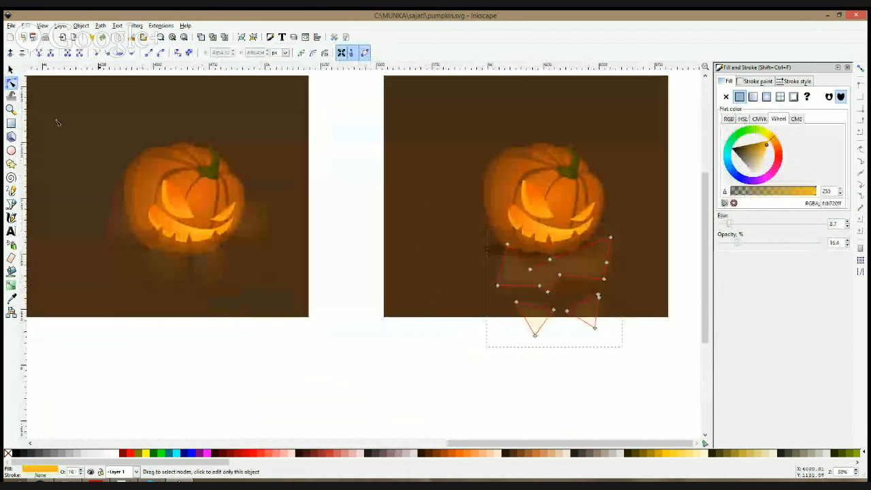
drag(516, 305, 496, 317)
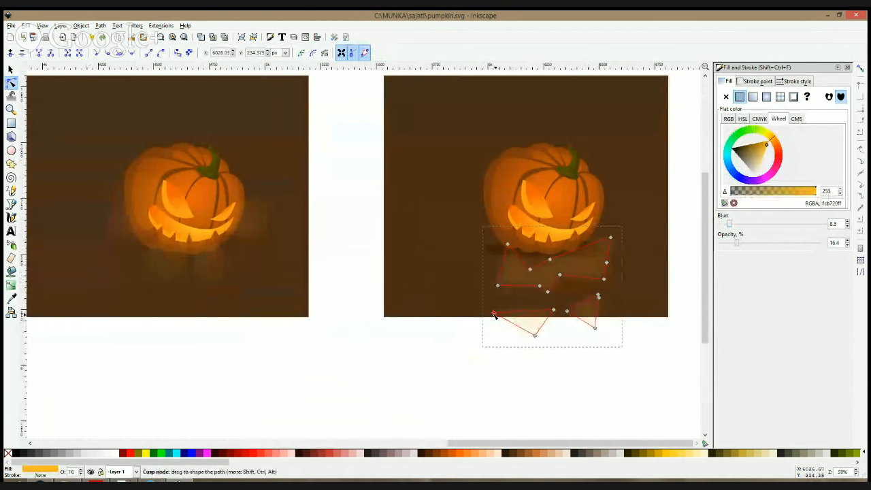
drag(599, 297, 498, 336)
key(F1)
click(640, 364)
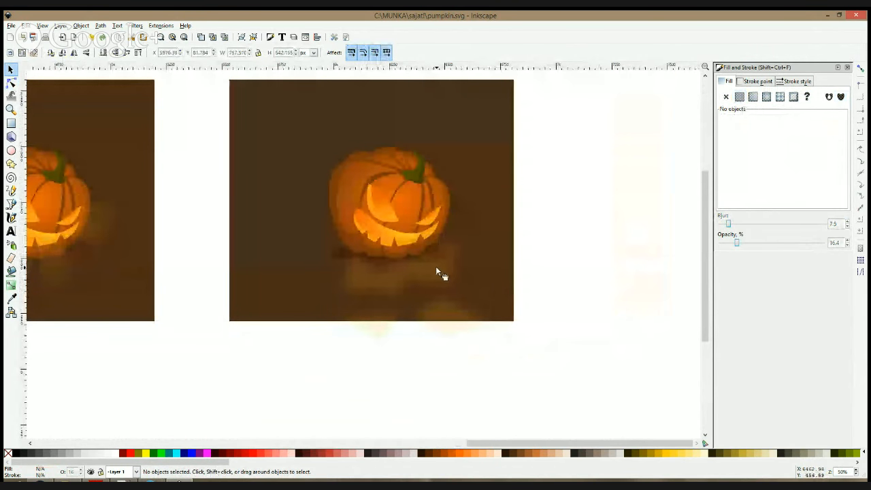
- Raise the notch node in the left half of the mouth-shaped light patch and lower its upper-left corner slightly
click(435, 266)
click(11, 81)
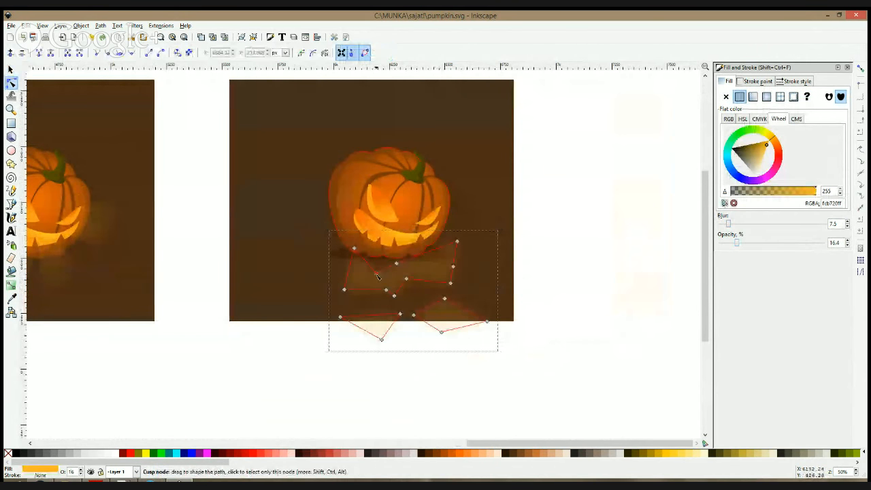
click(380, 263)
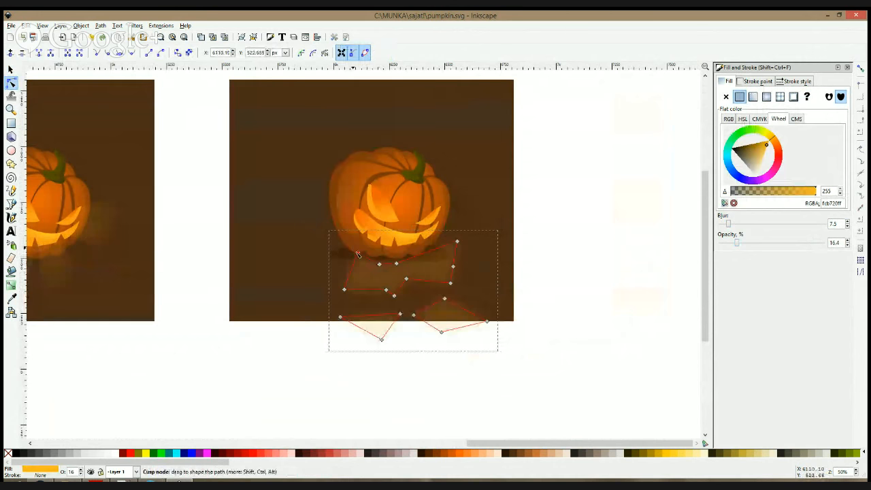
key(s)
click(541, 282)
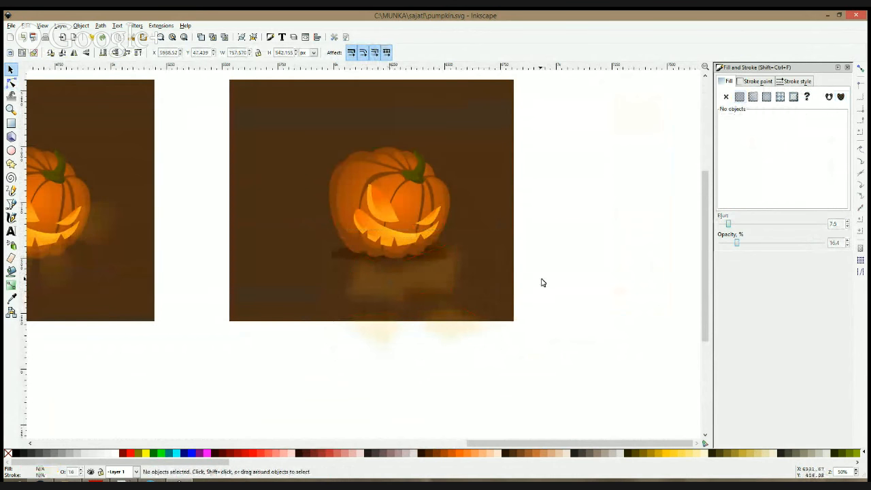
- Lower the upper-left corner node of the mouth-shaped light patch a little further below the shadow
scroll(522, 220, down, 2)
scroll(481, 227, up, 2)
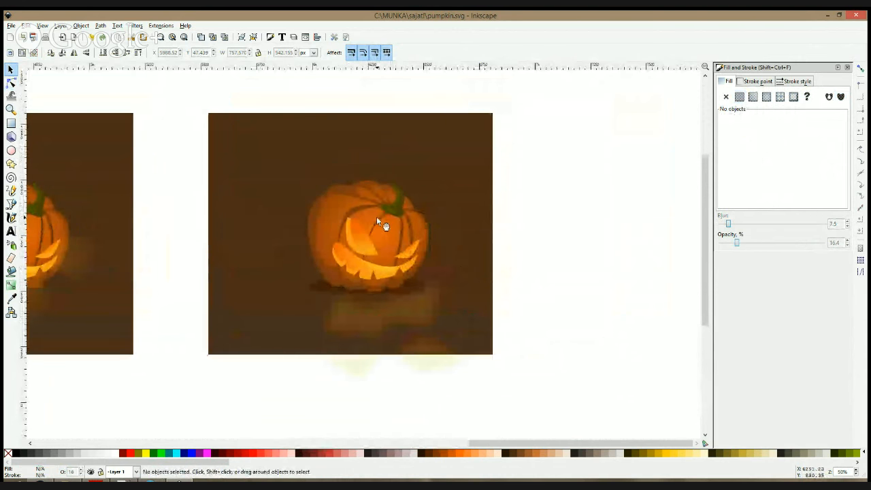
click(10, 82)
click(339, 294)
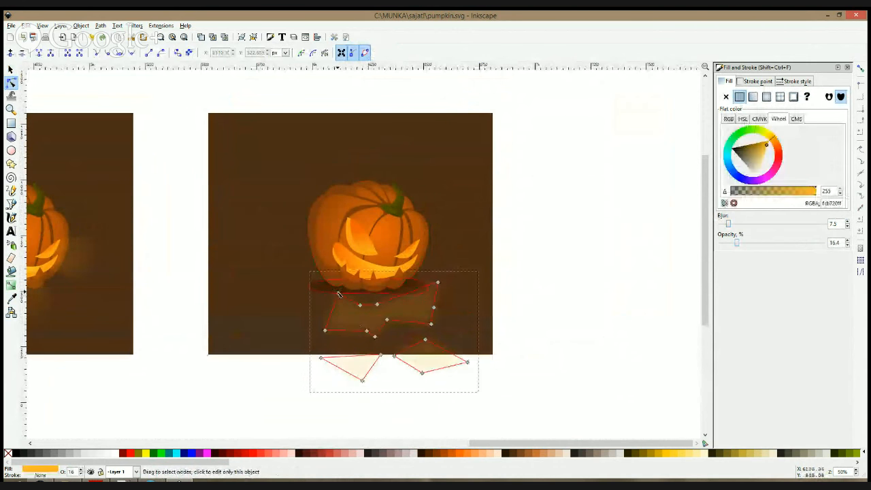
click(340, 297)
click(10, 69)
click(521, 280)
drag(521, 280, 646, 278)
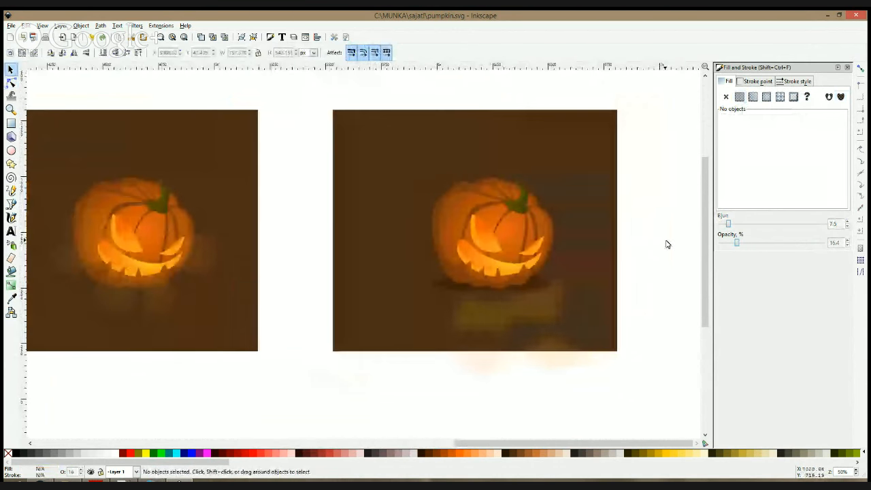
- Save the document and draw a circle about 30 px wide on the pumpkin's upper-left segment
scroll(564, 216, up, 2)
key(ctrl+s)
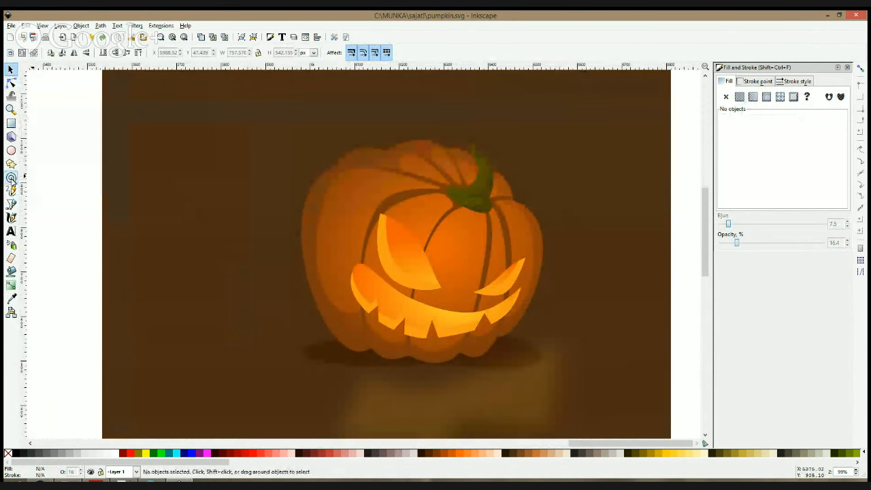
click(10, 150)
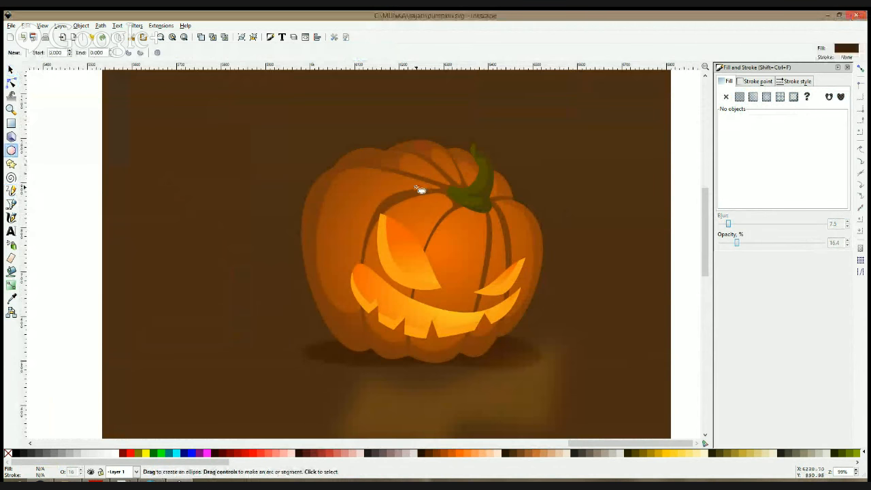
drag(333, 175, 347, 187)
key(F1)
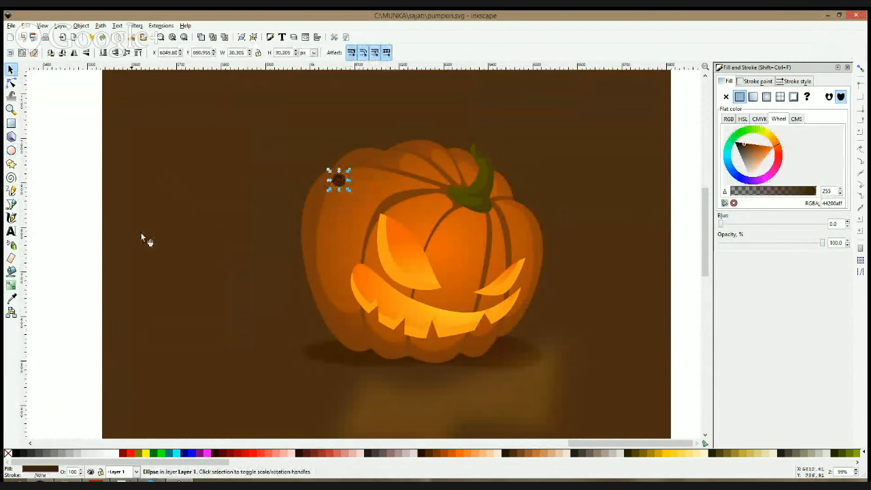
- Fill the small circle with the brown picked from the pumpkin's dark crease above the large eye
key(d)
click(356, 309)
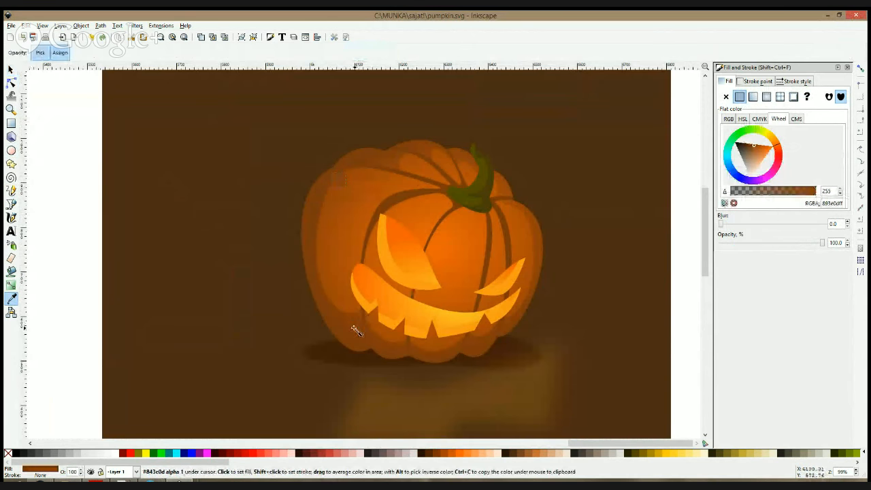
click(395, 200)
key(F1)
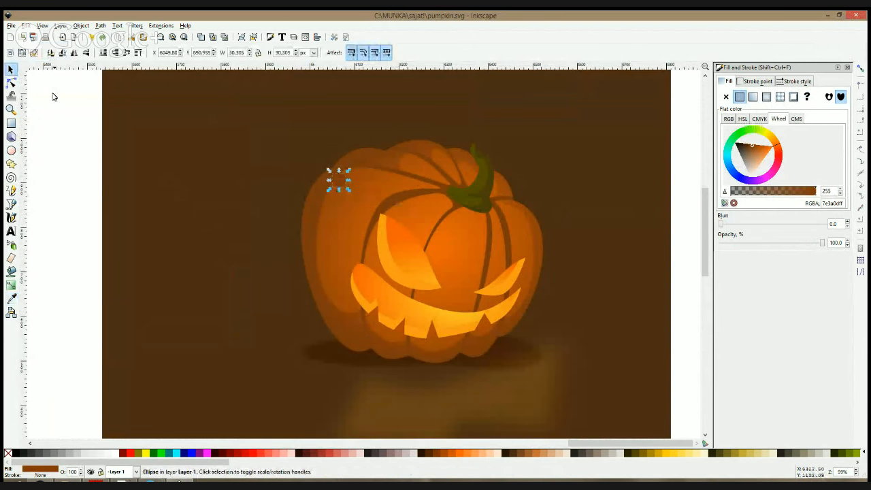
- Shrink the brown circle proportionally to about 20 px wide
ctrl+scroll(293, 118, up, 3)
drag(446, 271, 434, 283)
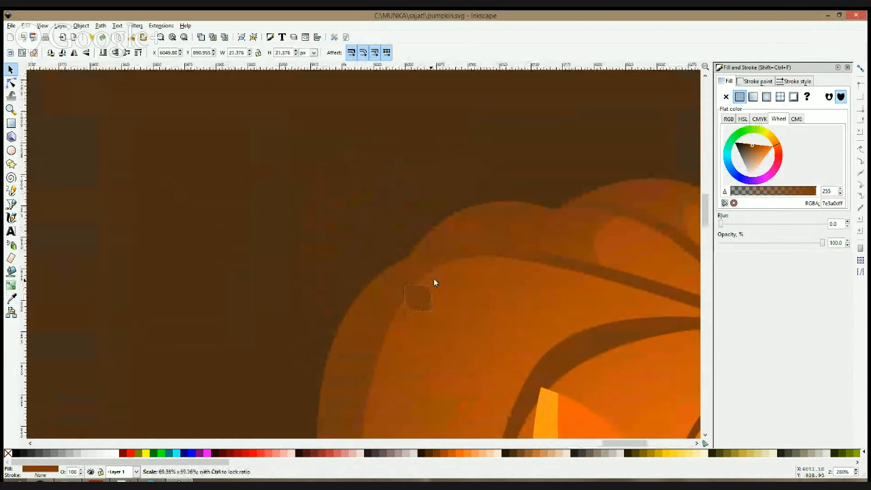
ctrl+scroll(434, 284, down, 3)
ctrl+scroll(502, 289, down, 3)
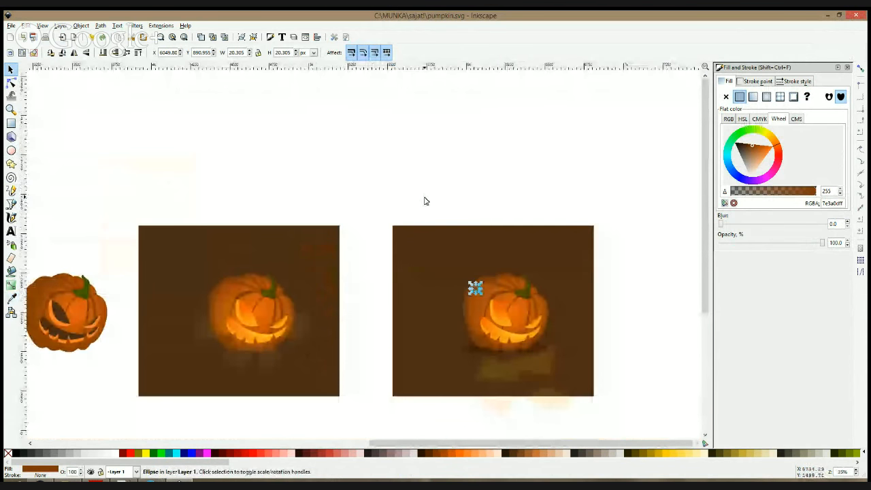
- Try spraying copies of the brown circle down the pumpkin's left segment with the Spray tool, and undo the stroke
click(11, 245)
ctrl+scroll(456, 310, up, 3)
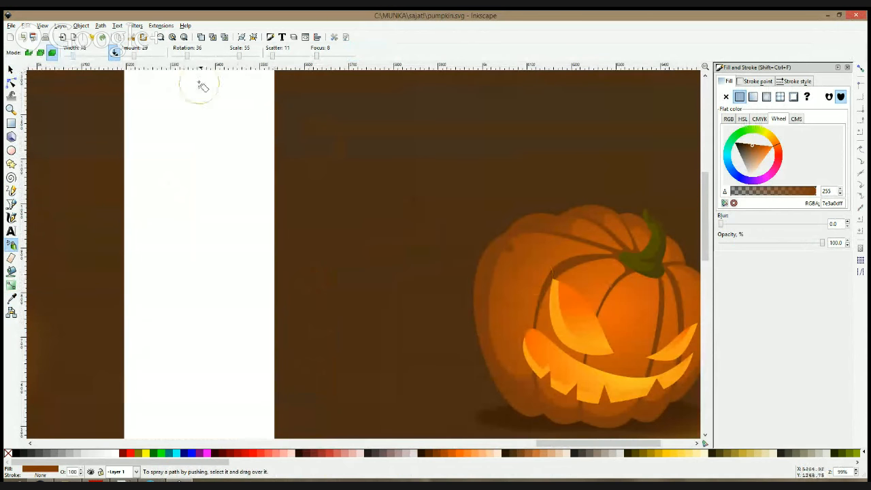
mouse_move(536, 251)
mouse_down()
mouse_move(510, 290)
mouse_move(517, 312)
mouse_up()
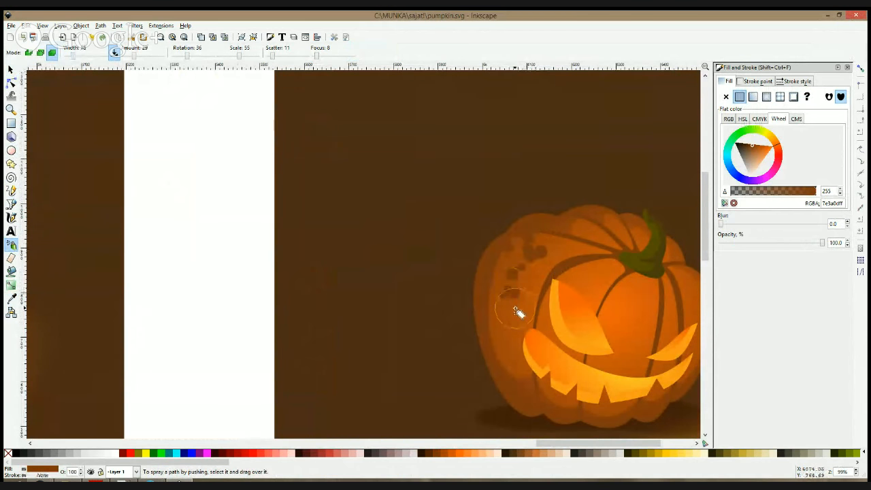
key(ctrl+z)
- Shrink the brown circle further to about 14 px wide and save the document
key(F1)
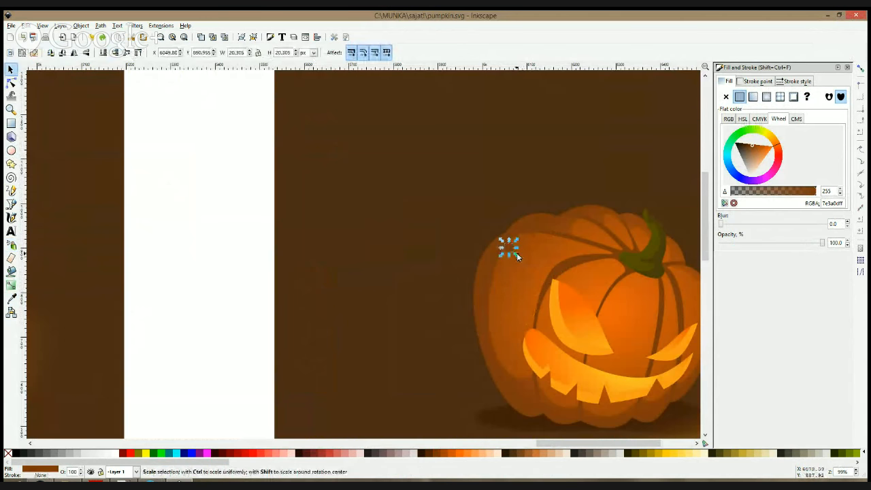
drag(517, 253, 514, 252)
key(ctrl+s)
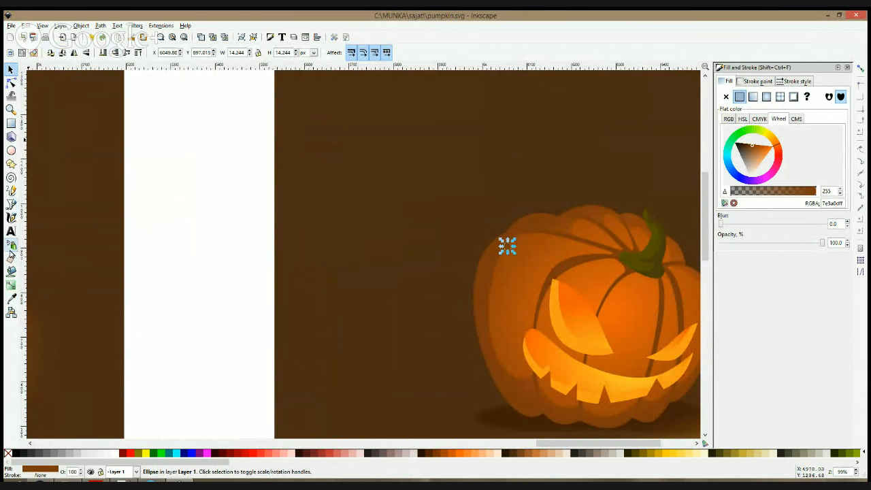
- Spray copies of the brown circle across the upper part of the pumpkin's left segment and down its side
click(11, 246)
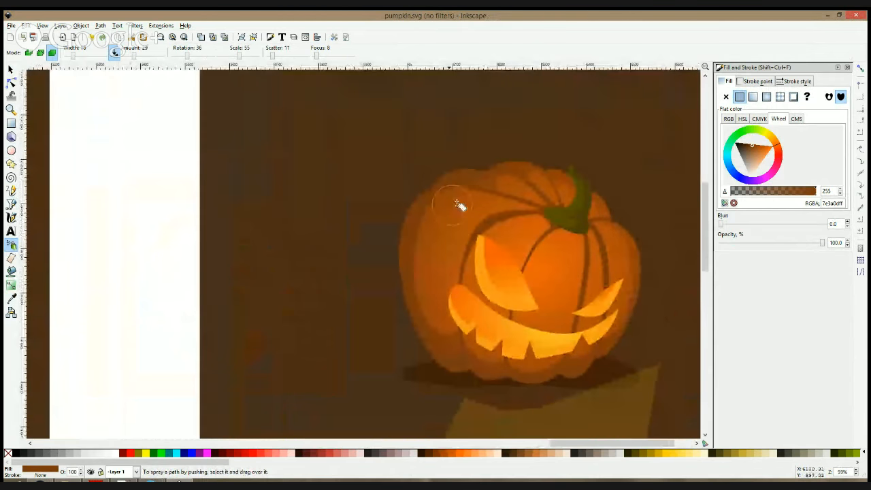
scroll(458, 204, up, 3)
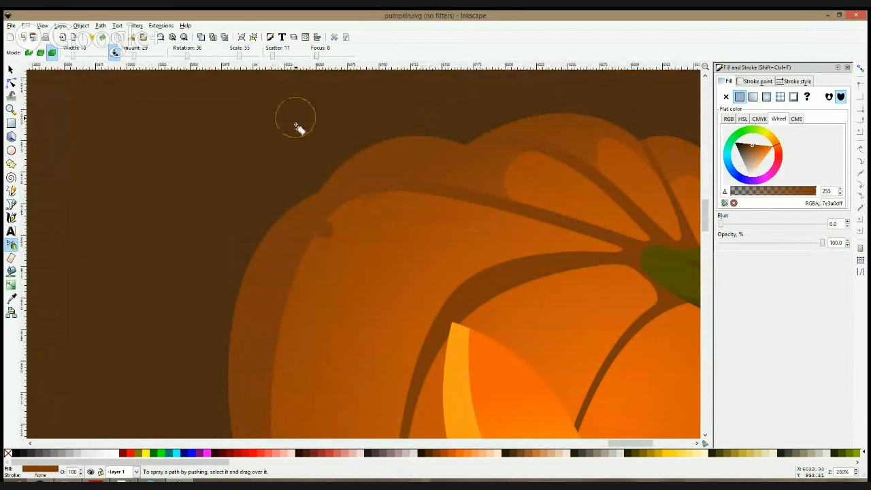
mouse_move(371, 227)
mouse_down()
mouse_move(508, 229)
mouse_move(373, 275)
mouse_move(358, 309)
mouse_move(334, 282)
mouse_move(335, 263)
mouse_move(356, 350)
mouse_up()
scroll(356, 350, down, 4)
scroll(366, 282, down, 2)
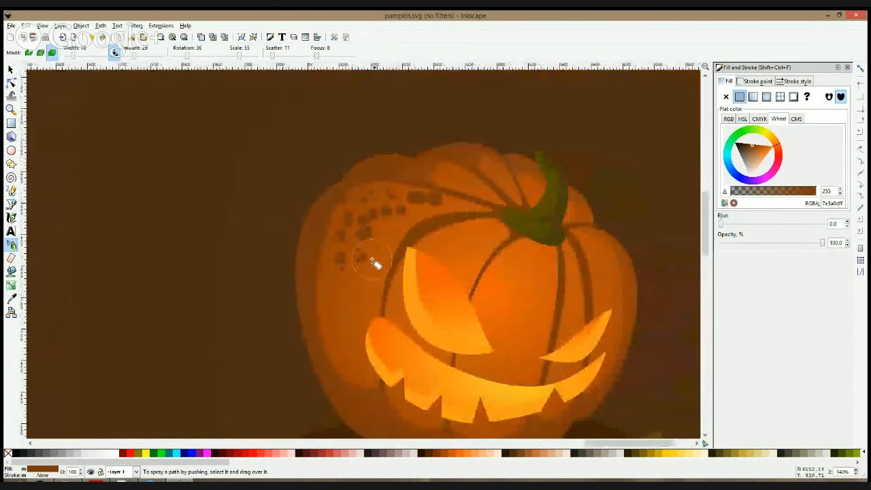
click(335, 302)
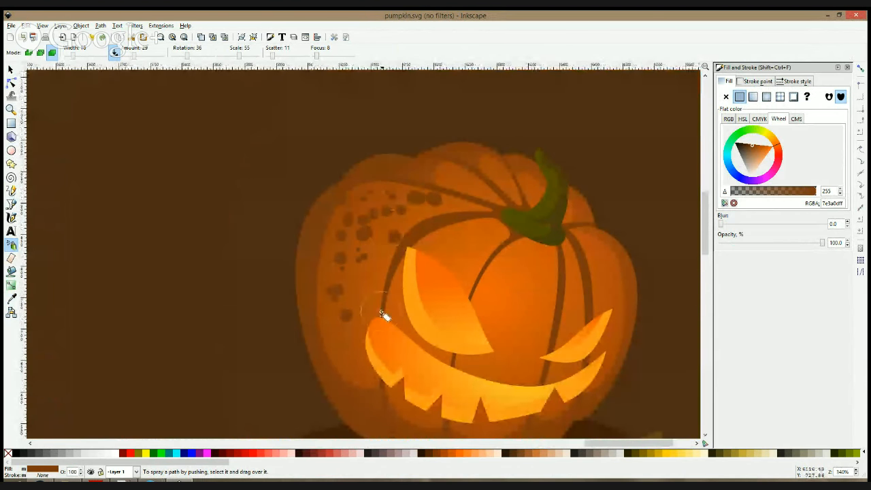
- Spray more brown speckles over the pumpkin's middle and right segments and the upper segments beside the stem
click(467, 243)
mouse_move(516, 266)
mouse_down()
mouse_move(493, 319)
mouse_move(508, 292)
mouse_move(527, 307)
mouse_move(539, 268)
mouse_move(536, 335)
mouse_move(543, 288)
mouse_move(524, 336)
mouse_move(525, 363)
mouse_move(529, 325)
mouse_move(565, 297)
mouse_move(571, 275)
mouse_move(583, 324)
mouse_move(585, 291)
mouse_move(576, 284)
mouse_move(580, 331)
mouse_move(593, 330)
mouse_move(605, 273)
mouse_move(595, 249)
mouse_move(614, 321)
mouse_up()
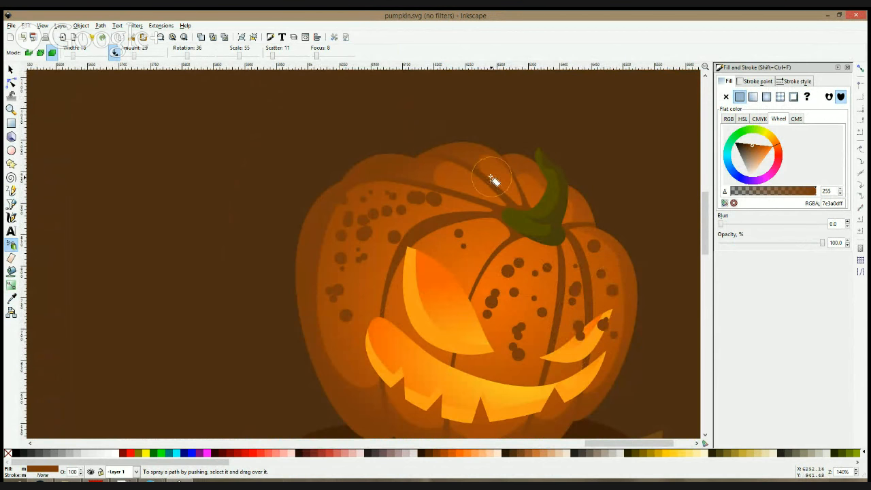
mouse_move(493, 180)
mouse_down()
mouse_move(467, 172)
mouse_move(440, 179)
mouse_move(475, 192)
mouse_move(496, 181)
mouse_move(533, 202)
mouse_move(530, 183)
mouse_up()
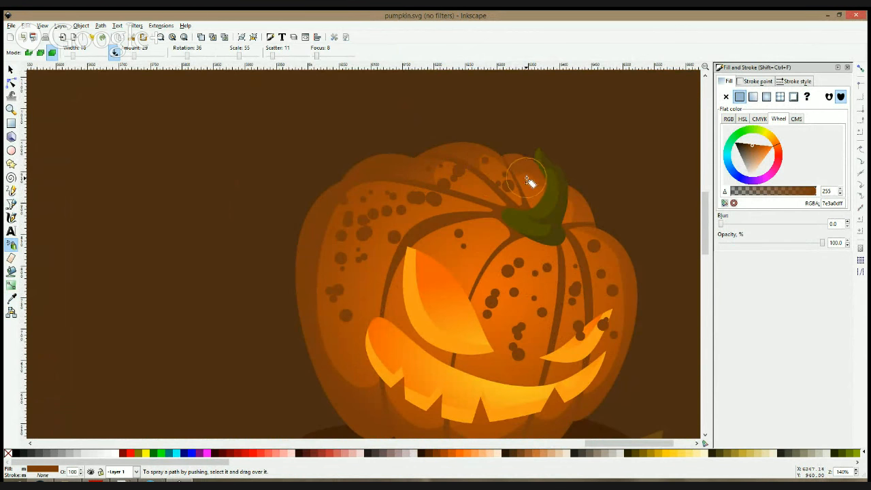
- Select the sprayed speckles apart from the original circle and clear the ones overlapping the small eye
key(s)
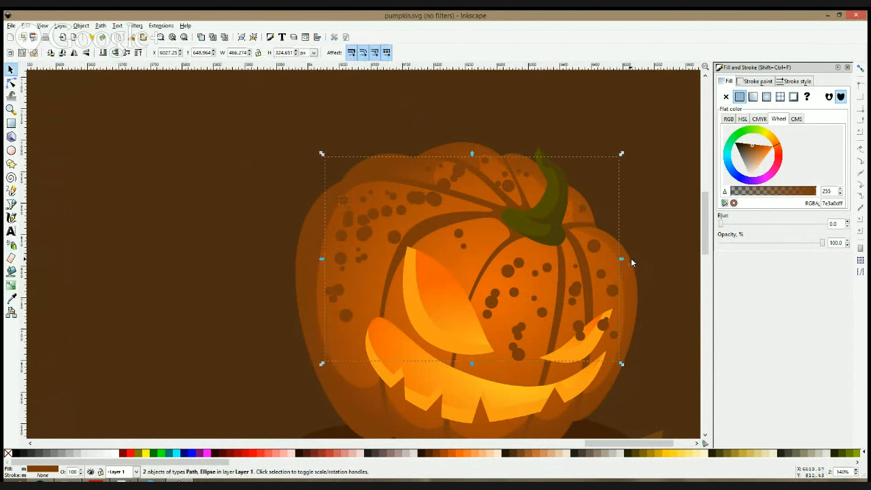
key(Escape)
click(340, 202)
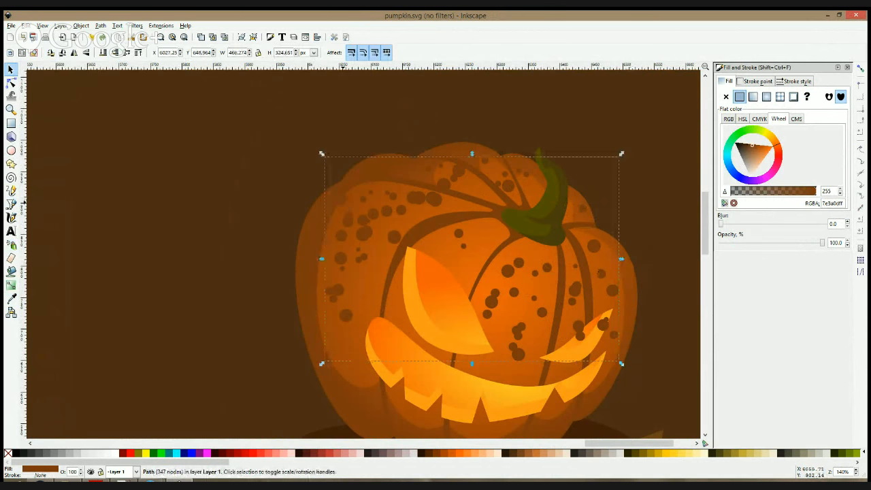
drag(344, 200, 348, 199)
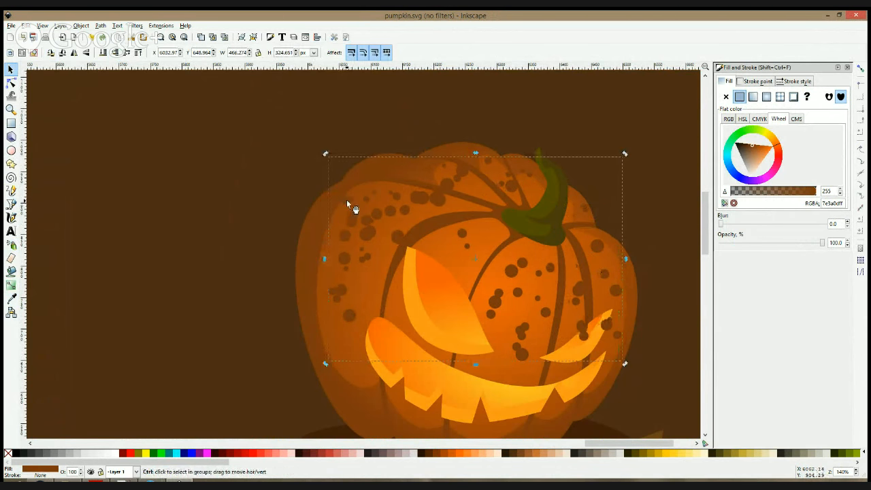
key(ctrl+plus)
alt+click(344, 201)
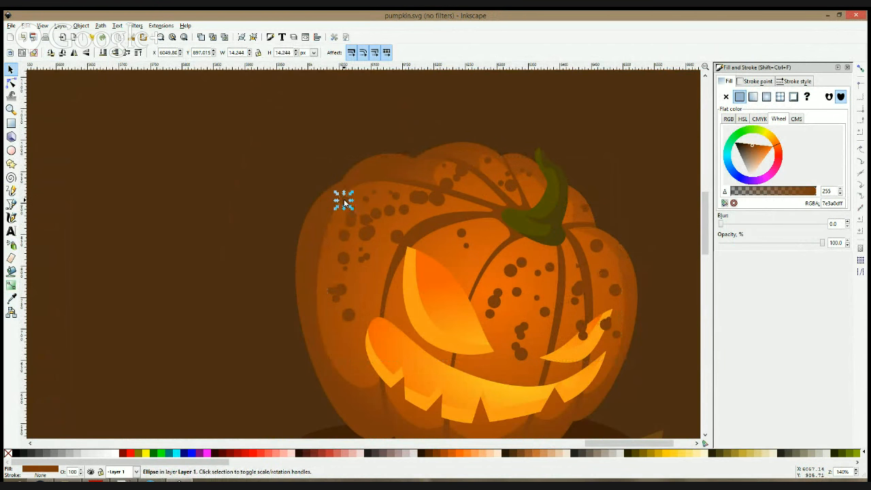
key(Delete)
click(361, 221)
drag(362, 220, 358, 222)
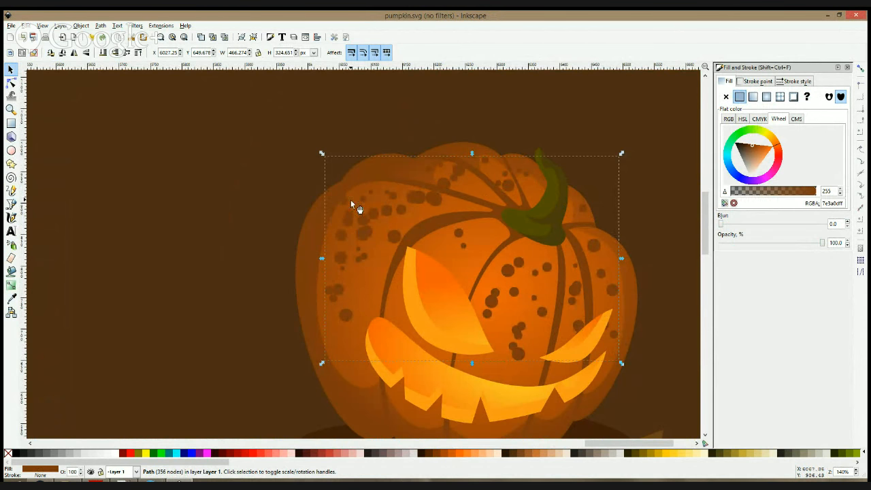
- Recolour the speckles with the brown #91420d picked from the dark area near the pumpkin's top
click(348, 200)
key(Delete)
click(352, 210)
click(11, 298)
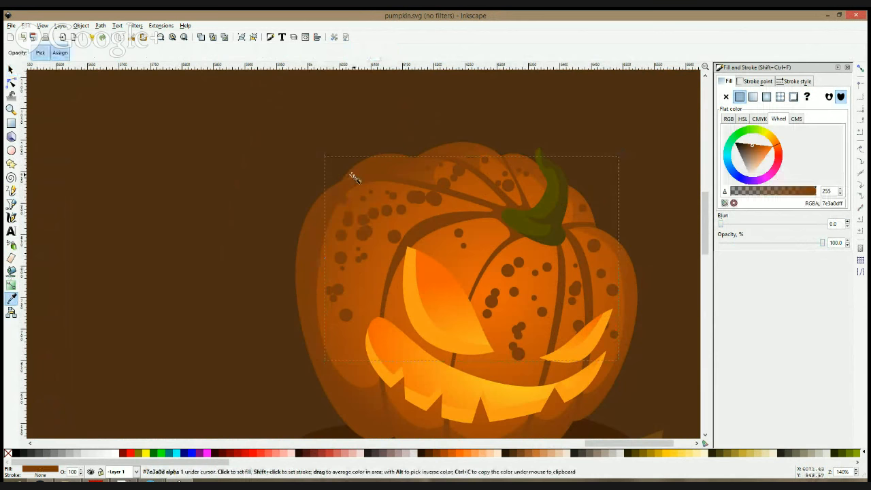
click(426, 176)
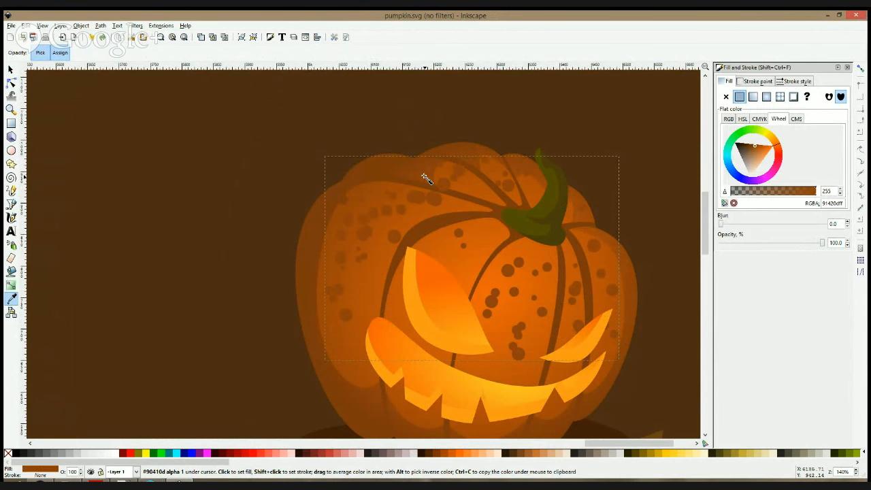
- Try cutting the sprayed speckles out of the drawing and deleting the leftover small circle
key(Delete)
key(s)
click(416, 184)
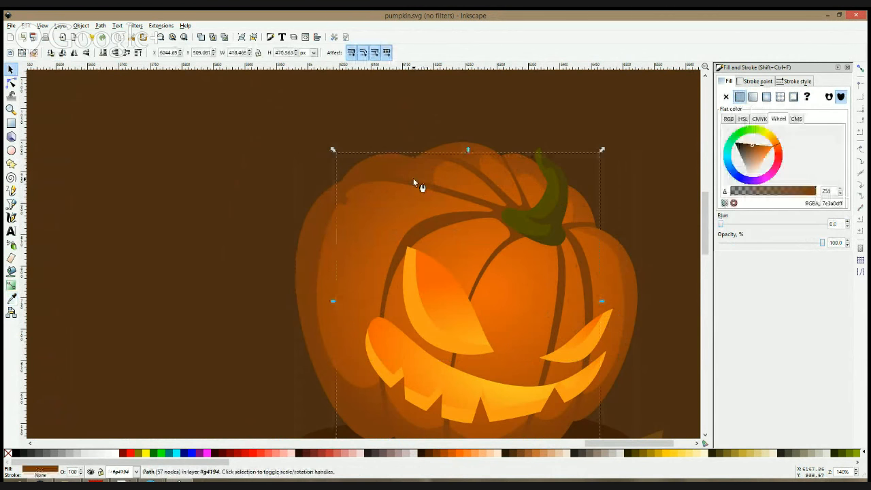
click(345, 201)
key(Delete)
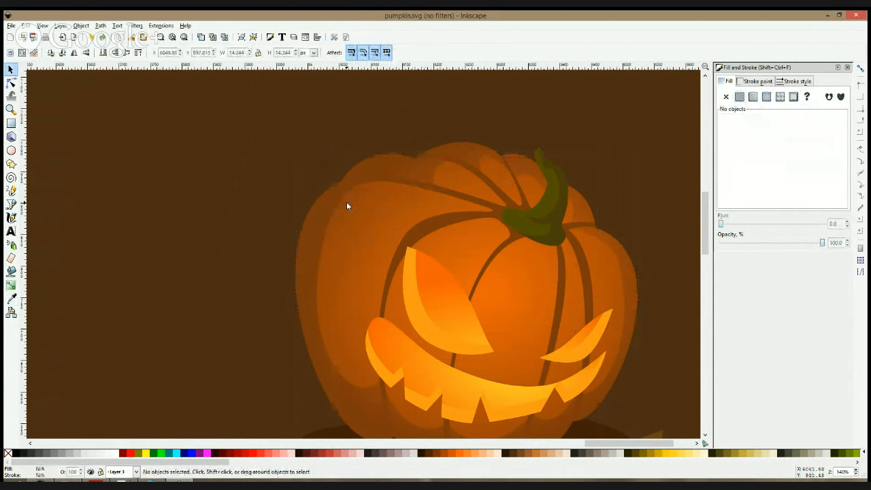
- Try a picked dark brown, #90410d, on the shell's semi-transparent orange highlight, and undo the colour change
click(414, 195)
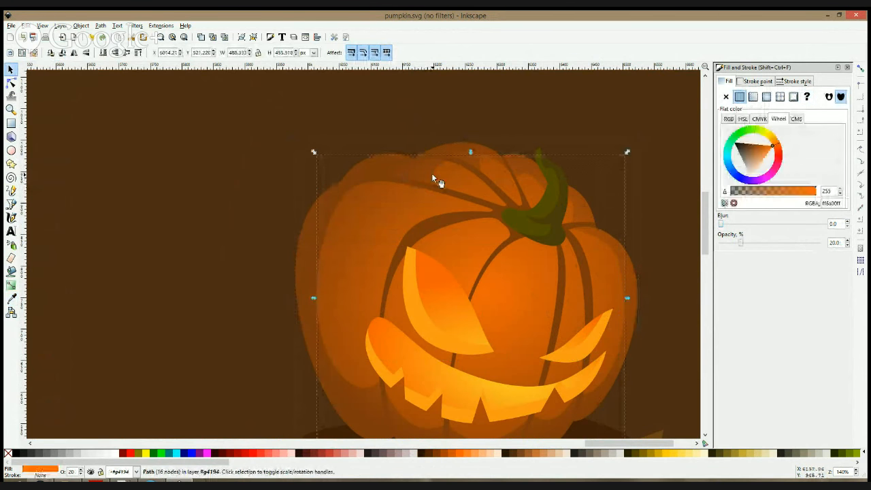
key(d)
click(432, 176)
key(s)
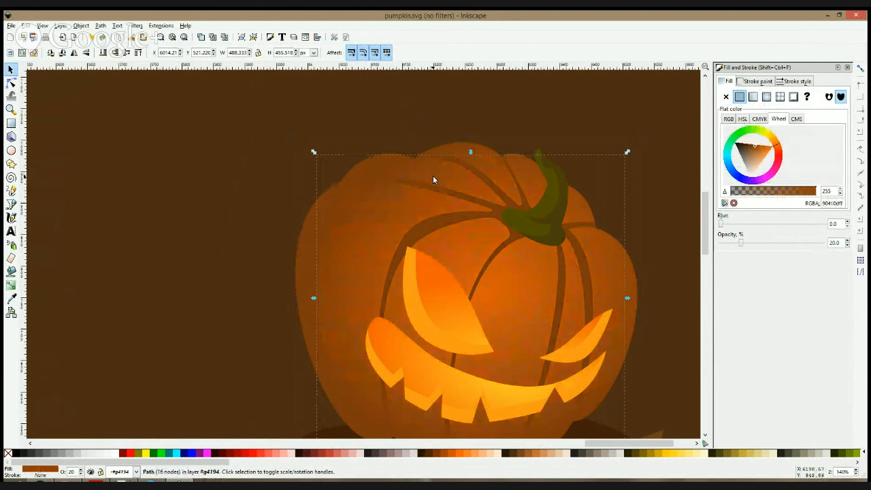
key(ctrl)
key(ctrl+z)
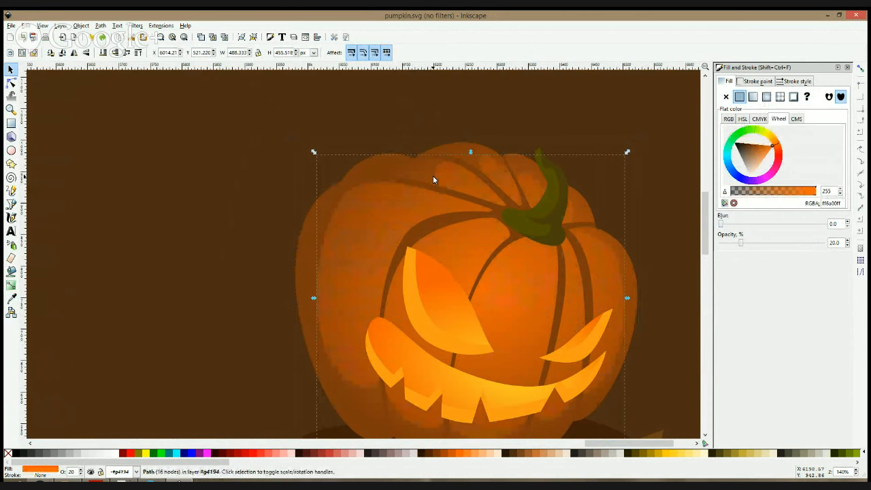
key(ctrl+shift+z)
scroll(433, 176, down, 3)
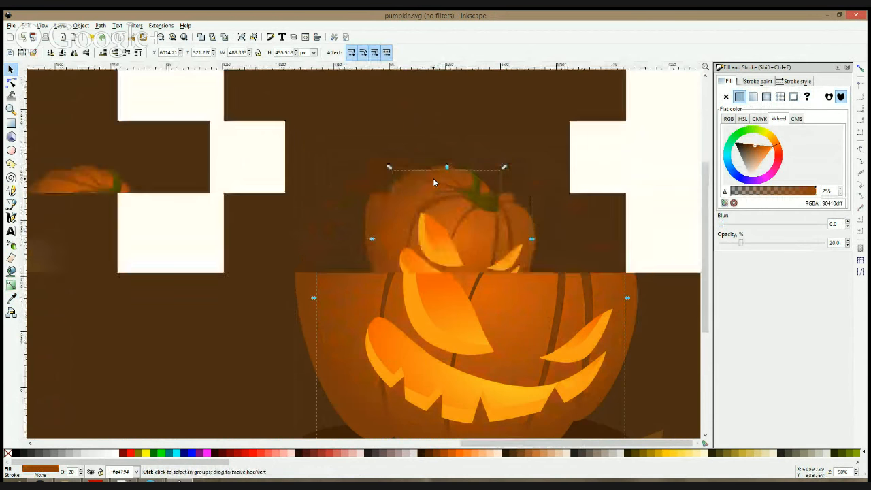
key(ctrl+z)
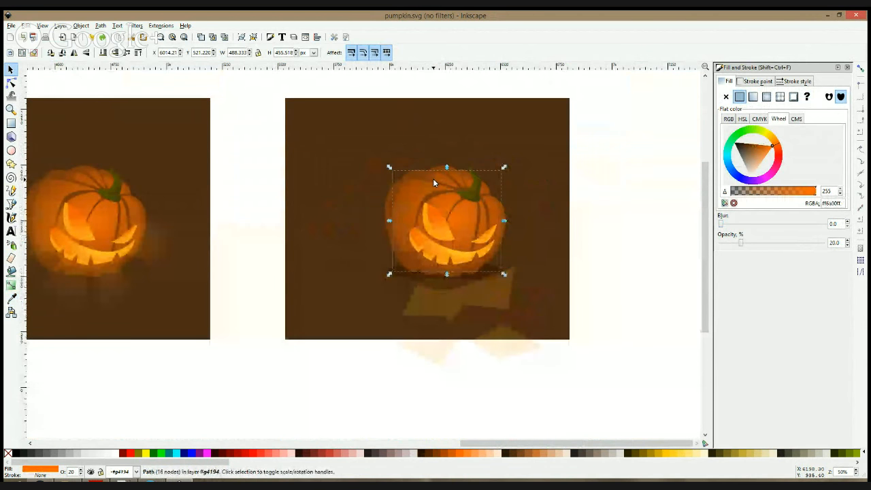
- Move the speckles into the pumpkin's group by cutting and pasting them over the shell, and delete the leftover small circle
scroll(433, 179, up, 3)
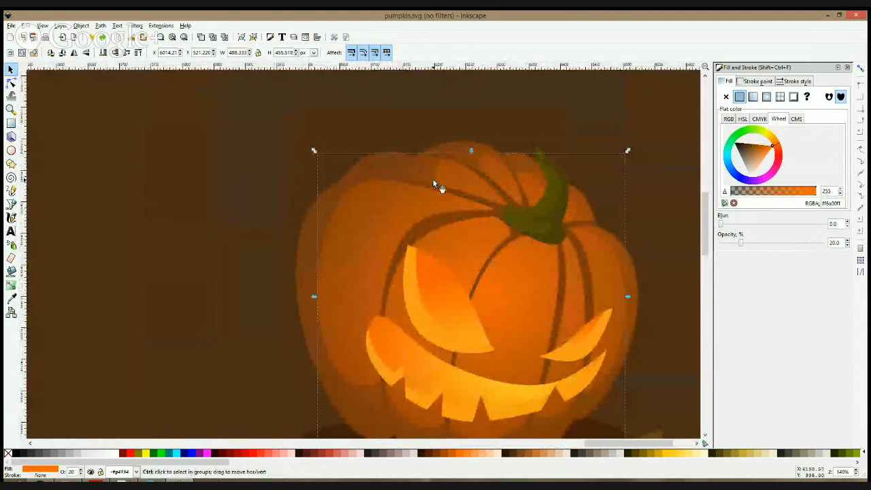
click(426, 195)
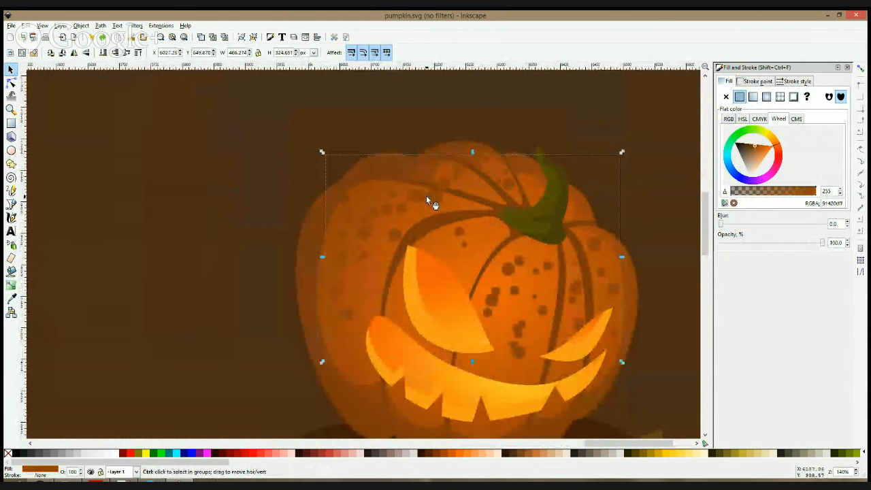
key(Delete)
click(345, 205)
key(Delete)
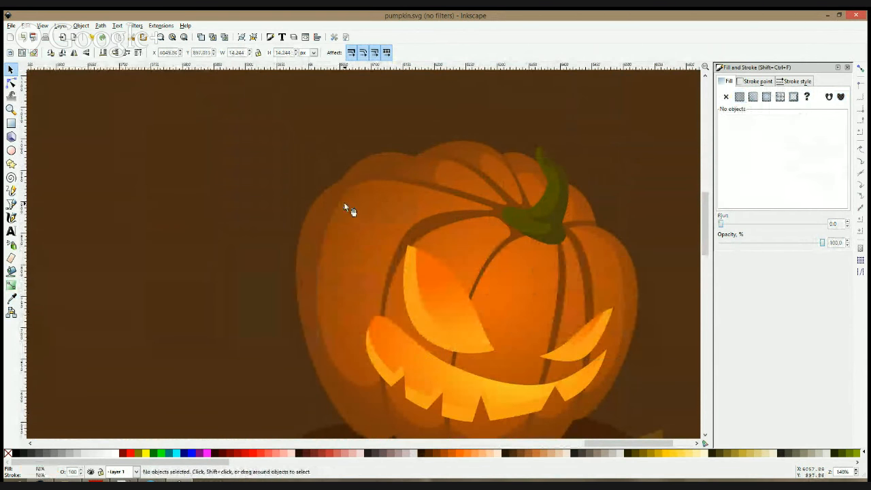
click(447, 202)
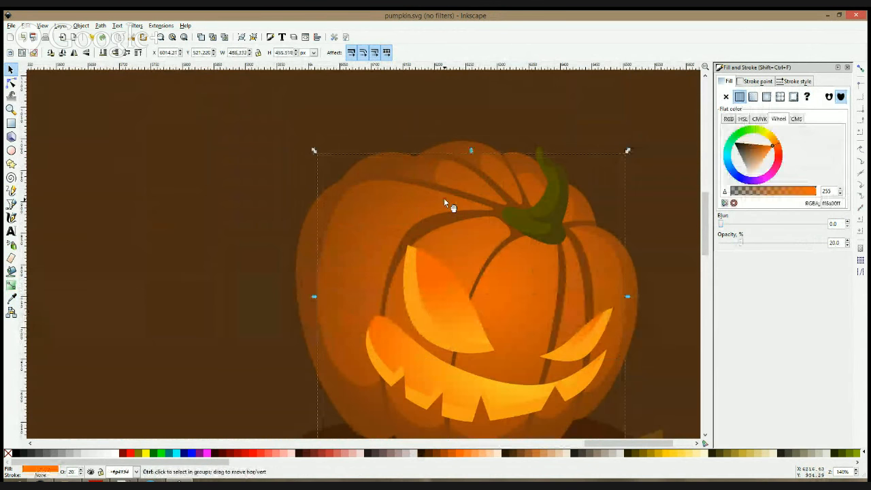
key(ctrl+z)
drag(412, 117, 438, 175)
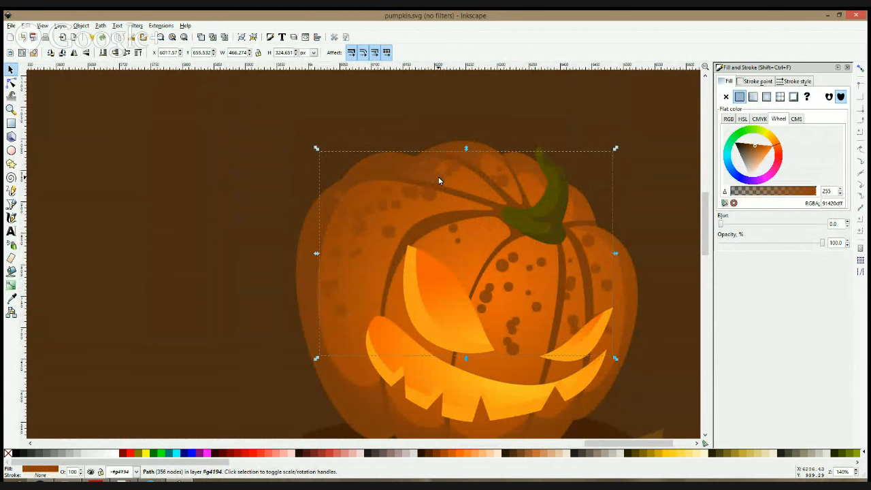
- Apply a radial gradient to the speckles from above the large eye to the small eye, with the outer stop in picked orange #c5560b
click(11, 285)
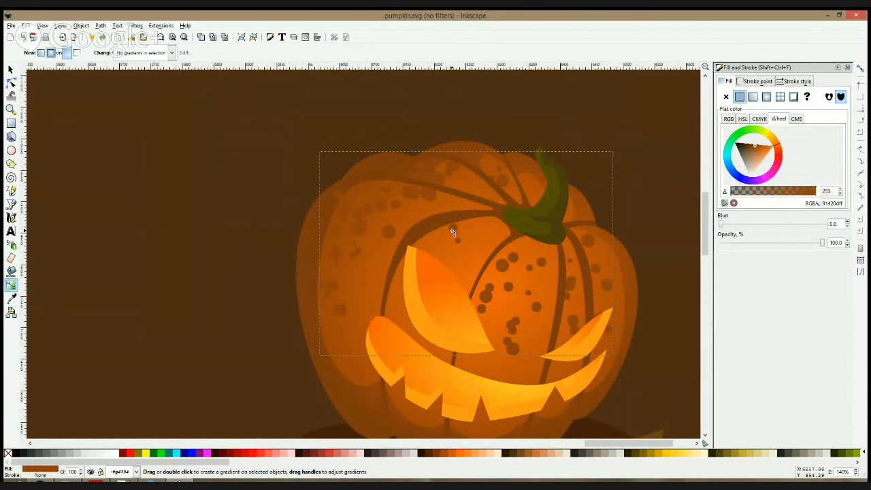
drag(453, 233, 534, 363)
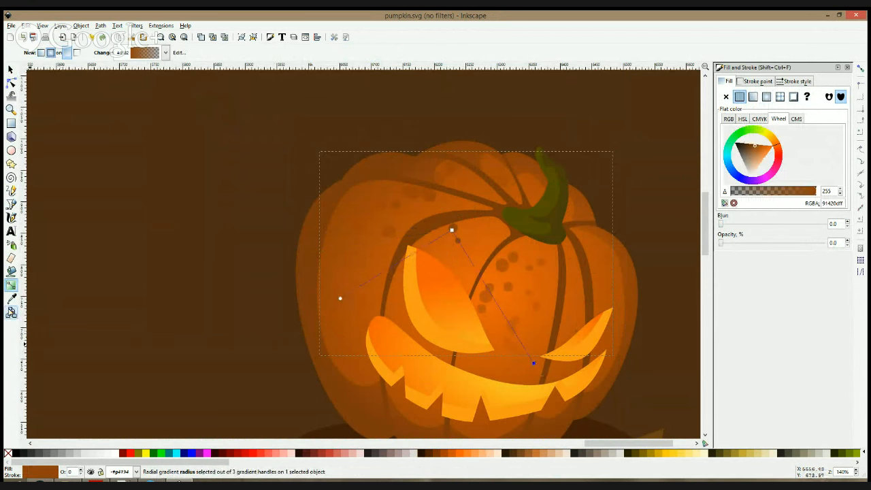
click(11, 299)
click(452, 230)
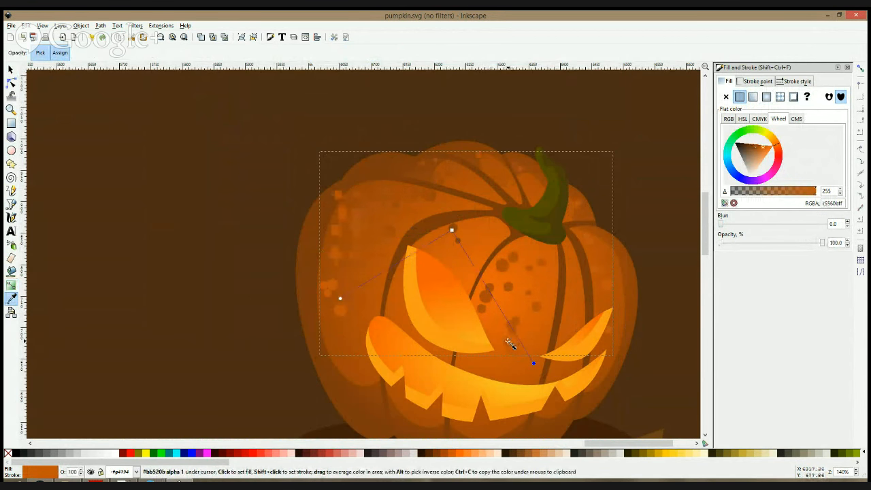
- Colour the speckle gradient's centre with an orange picked from the shell above the large eye, and shift the gradient towards the stem
click(475, 233)
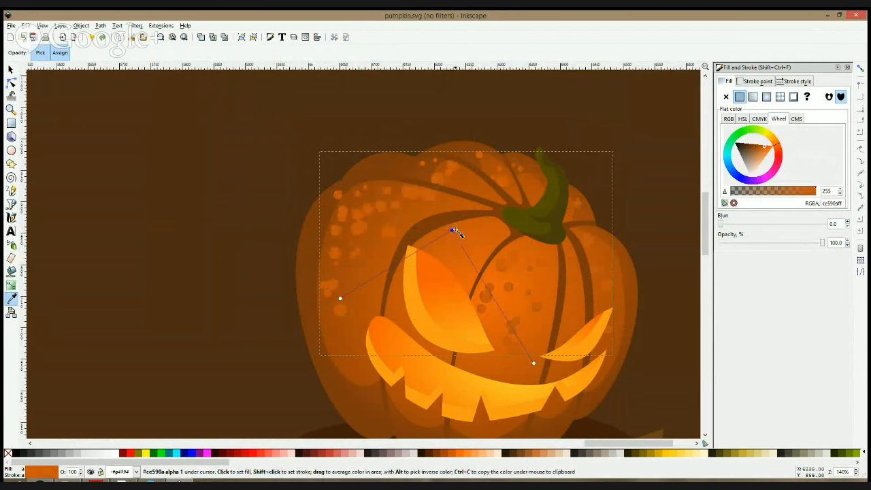
click(516, 260)
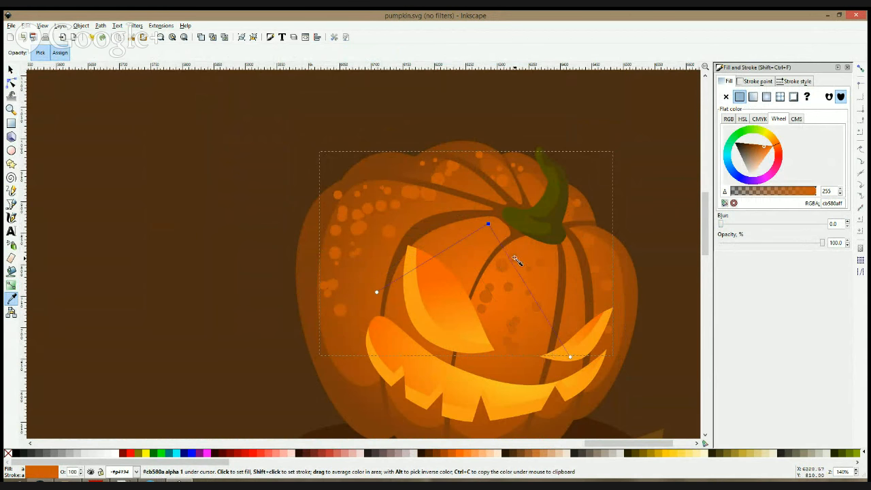
click(446, 201)
key(space)
scroll(448, 204, down, 3)
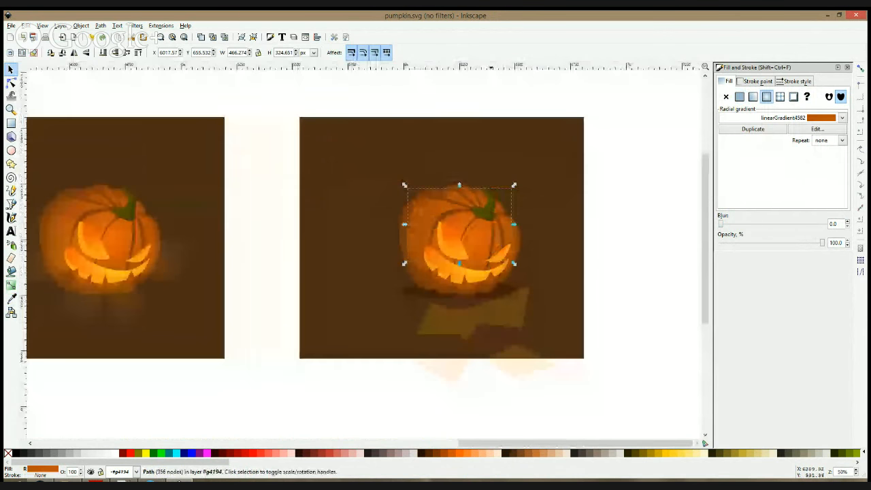
click(574, 220)
scroll(572, 221, down, 3)
scroll(563, 222, up, 4)
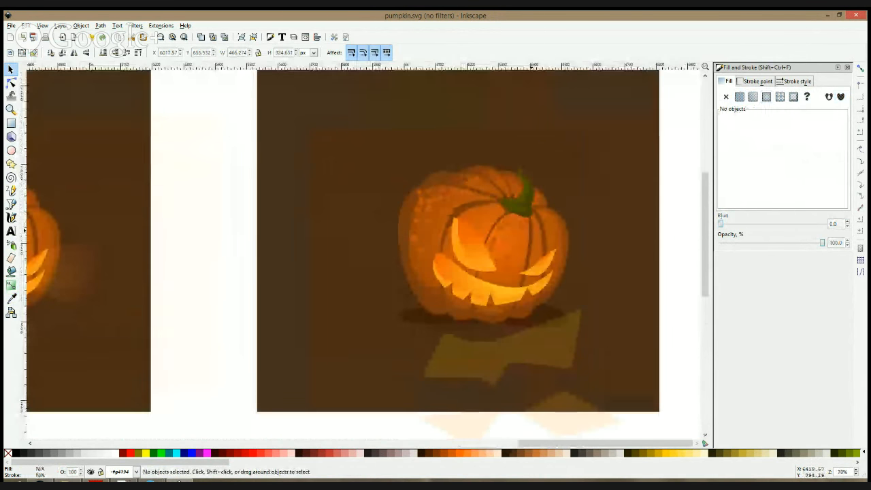
- Recolour the speckle gradient's centre and outer stops with darker oranges picked from the shell, #b9510a and #ba510a
click(430, 216)
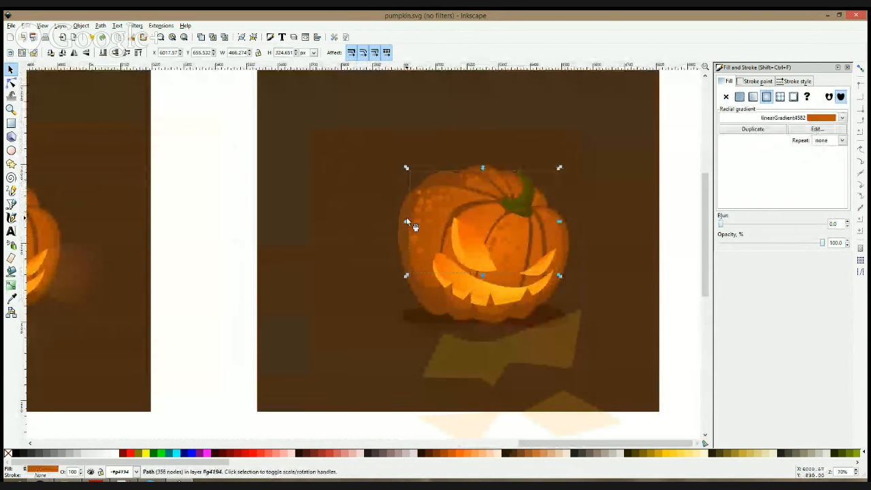
click(11, 298)
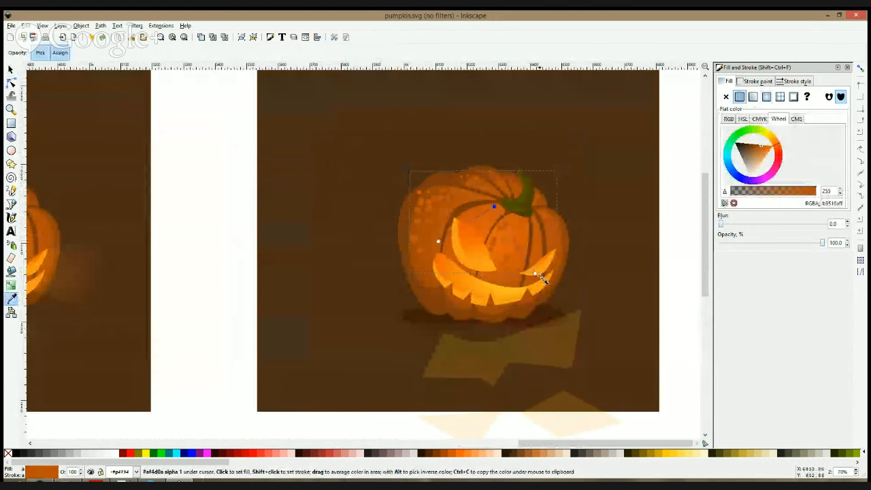
click(535, 273)
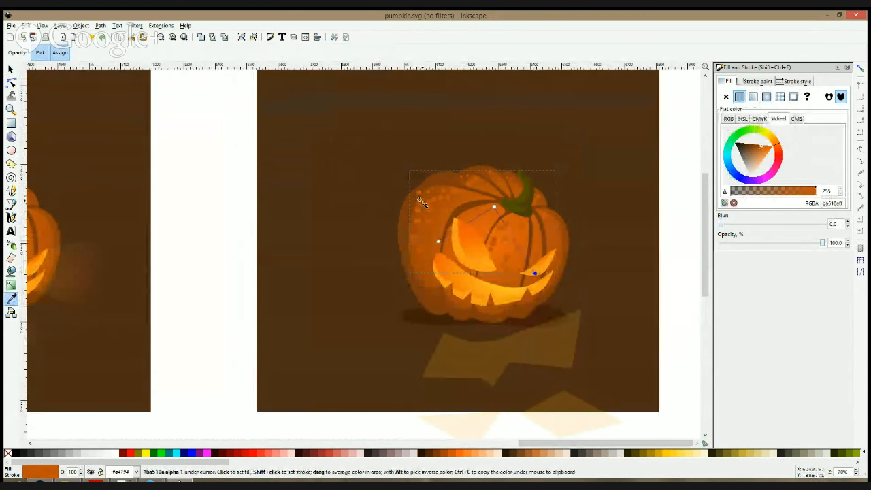
- Recolour the speckle gradient's outer stop with picked orange #99440a, shift its centre between the eyes and colour that #c0540a
click(424, 197)
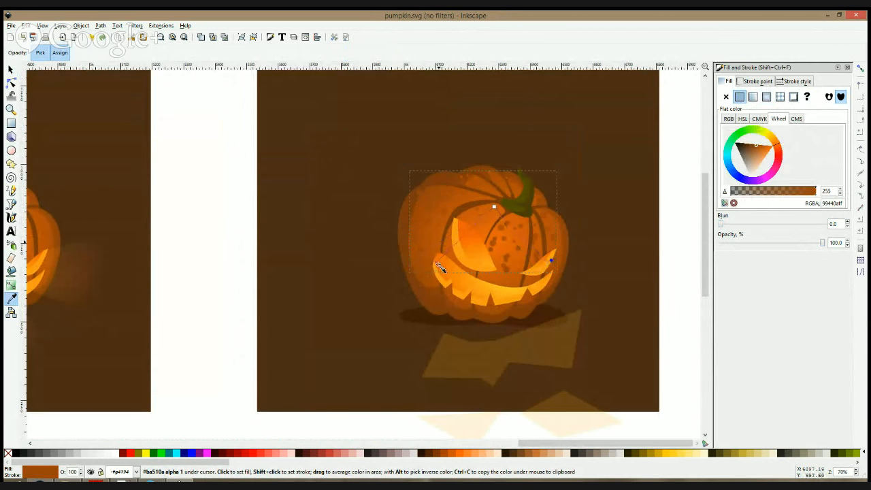
click(473, 269)
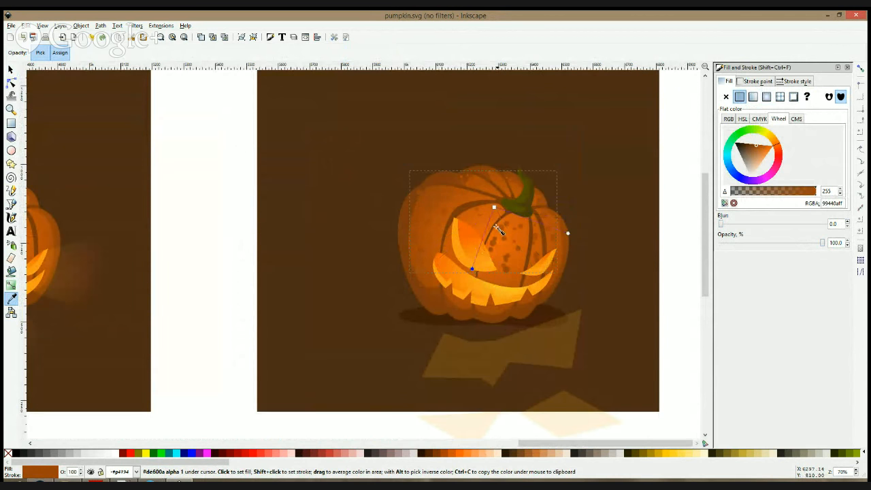
drag(483, 197, 515, 245)
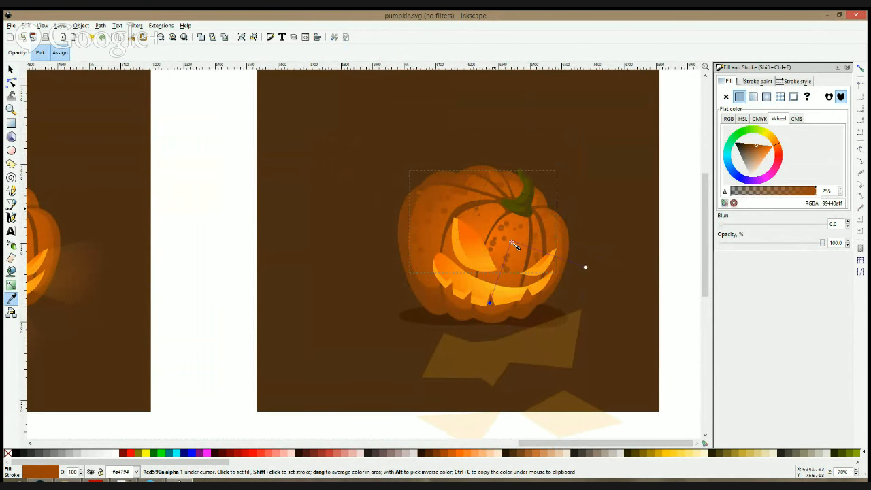
click(515, 245)
scroll(517, 244, up, 2)
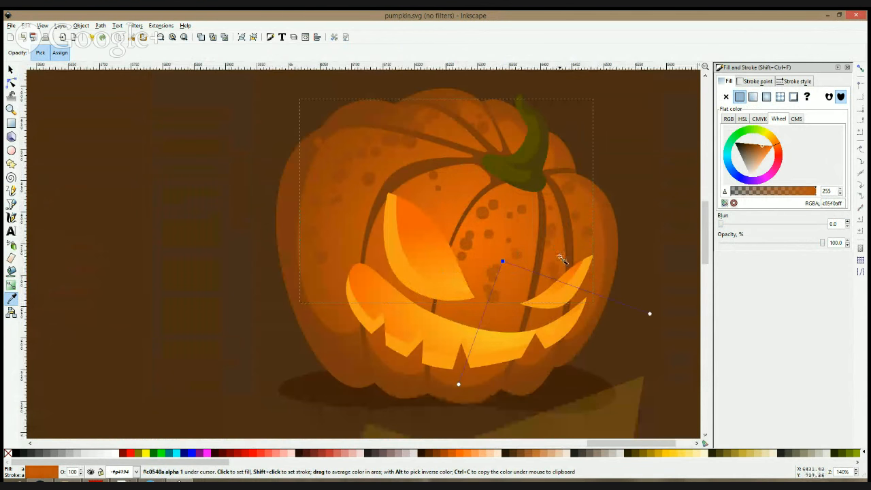
- Recolour the speckle gradient's outer stop with dark orange #90410d picked from the shell, and pull that stop further outwards
click(650, 314)
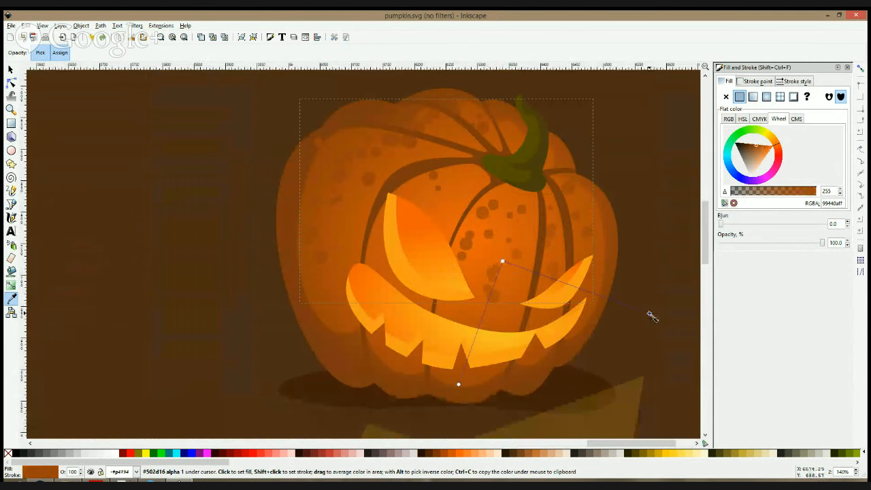
click(341, 117)
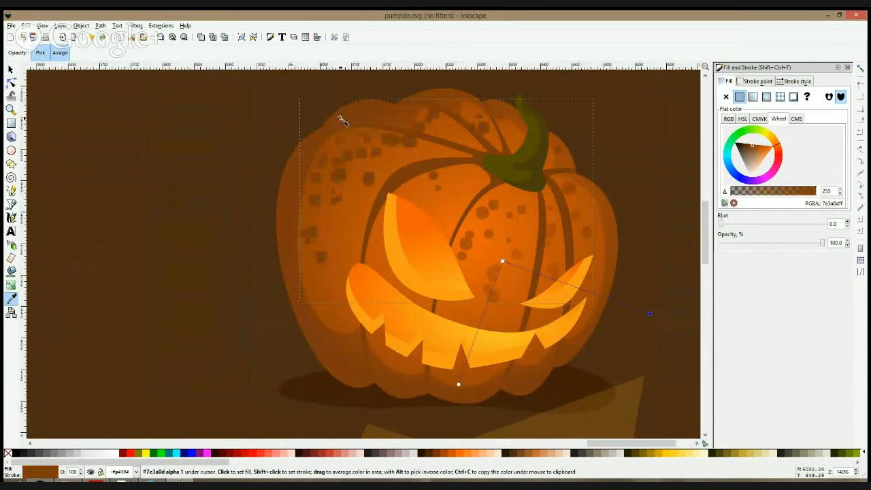
drag(650, 314, 692, 318)
click(612, 246)
scroll(617, 300, down, 3)
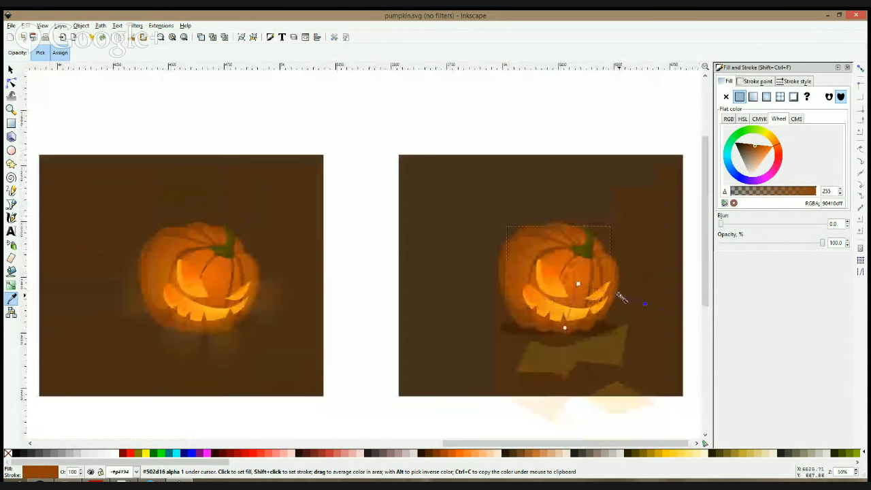
- Lower the opacity of the speckles on the second pumpkin to 60%, after trying 30%
key(s)
click(588, 127)
scroll(525, 269, up, 2)
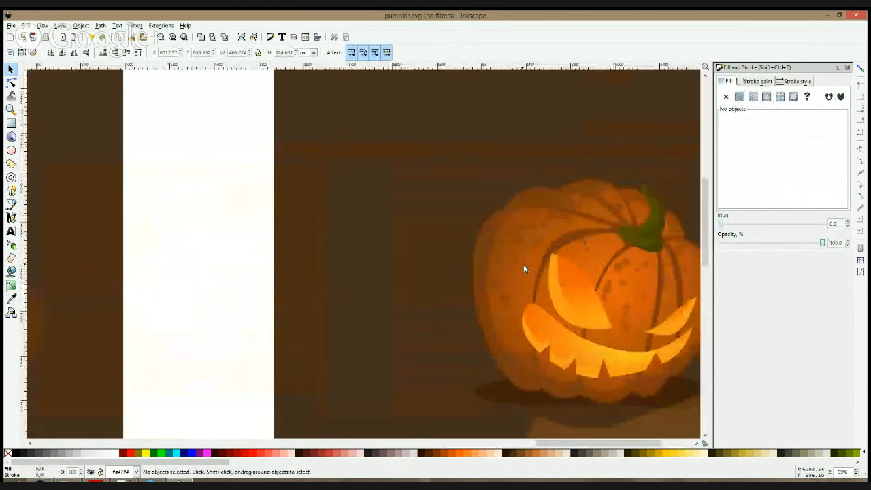
click(520, 237)
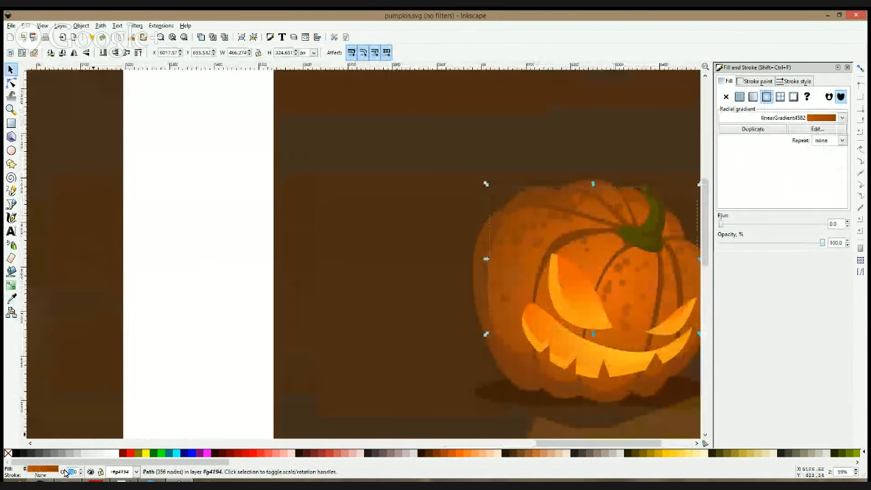
text(30)
key(Return)
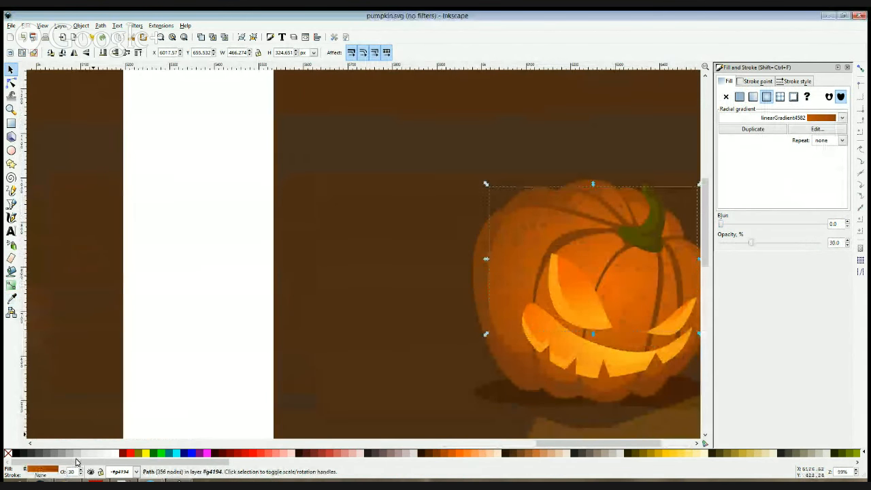
key(BackSpace)
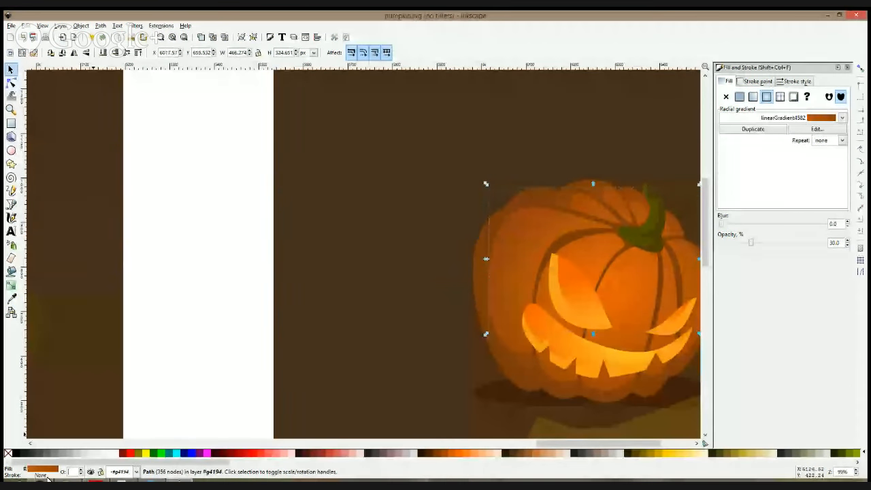
text(60)
key(Return)
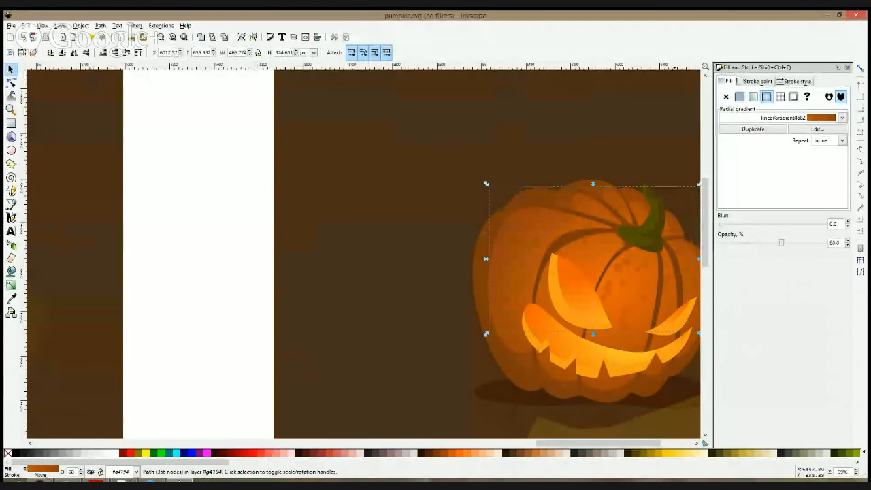
- Deselect the speckles and switch the canvas back to normal display with filters shown
scroll(641, 262, down, 2)
drag(640, 260, 491, 244)
click(557, 134)
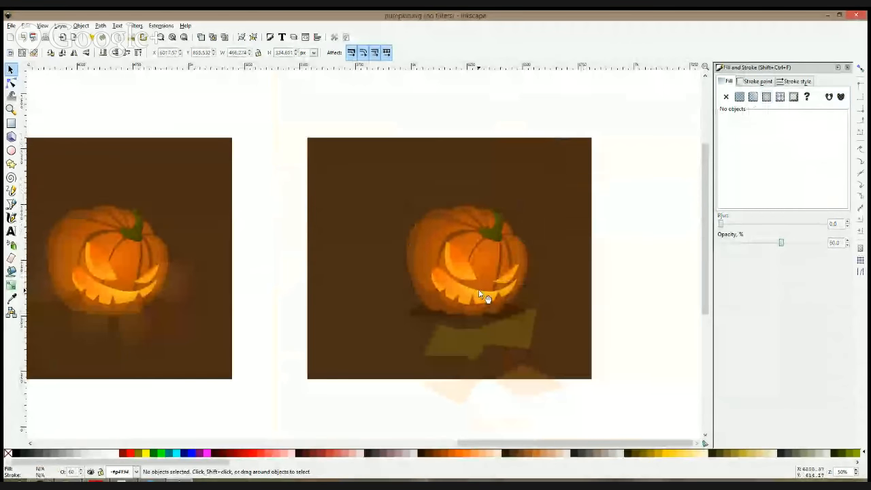
key(ctrl+KP_5)
key(ctrl+KP_5)
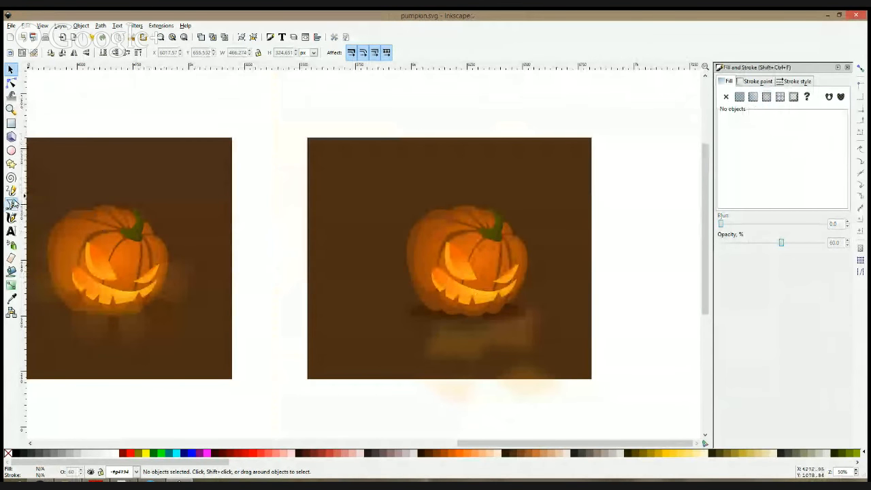
- Draw a four-sided light beam under the large-eye side of the pumpkin, widening downwards past the background's lower edge
click(11, 204)
ctrl+scroll(443, 317, up, 2)
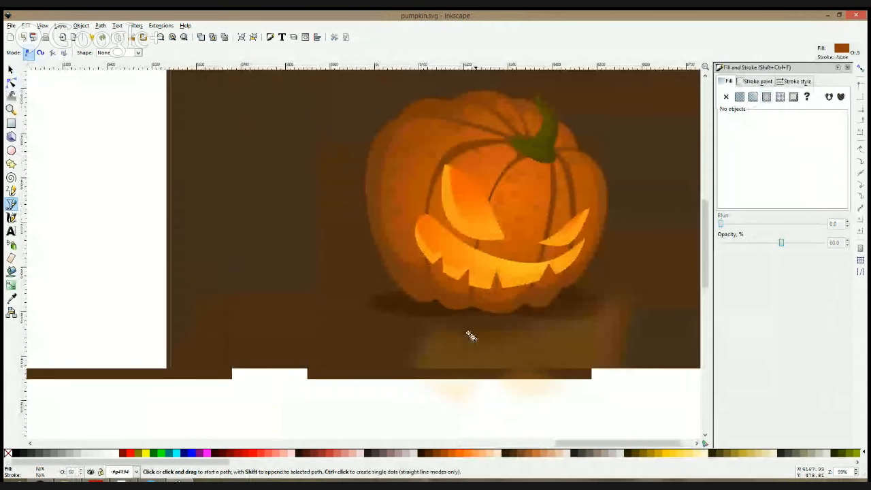
click(446, 324)
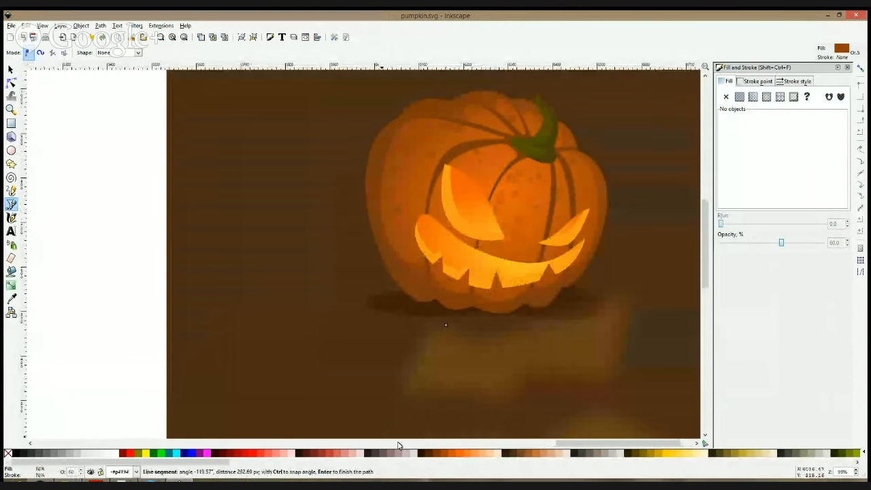
scroll(443, 413, down, 4)
click(450, 376)
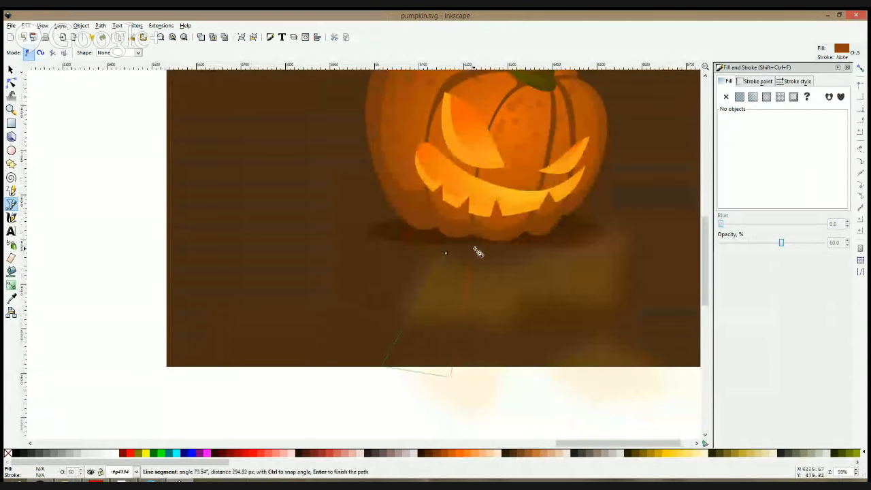
click(472, 246)
click(447, 258)
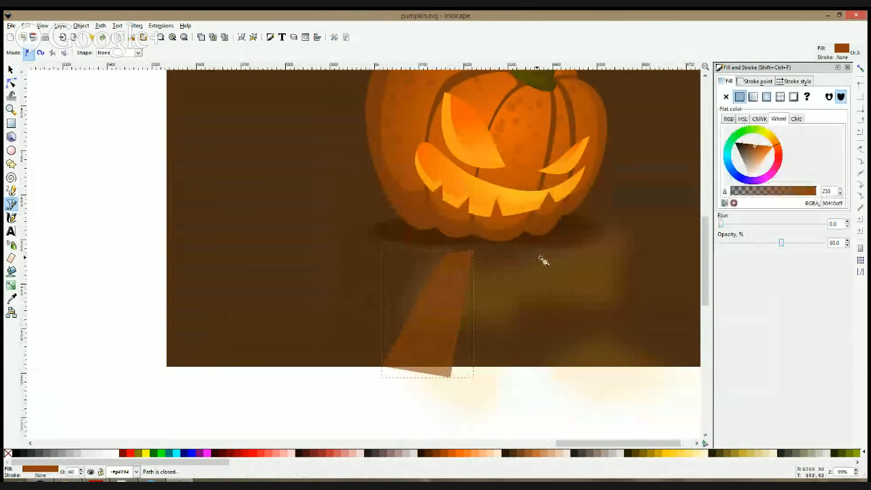
- Draw a matching slanted light beam under the small-eye side of the pumpkin and pull its outer lower corner outwards
click(543, 249)
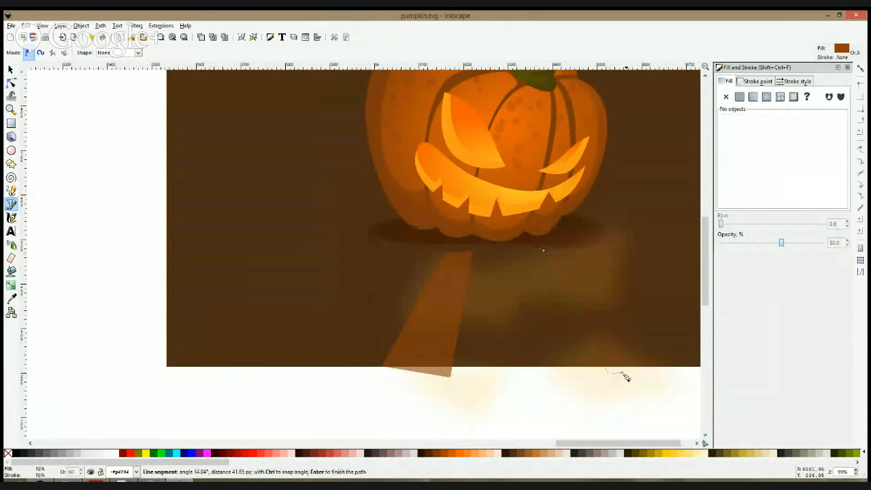
click(651, 375)
click(544, 250)
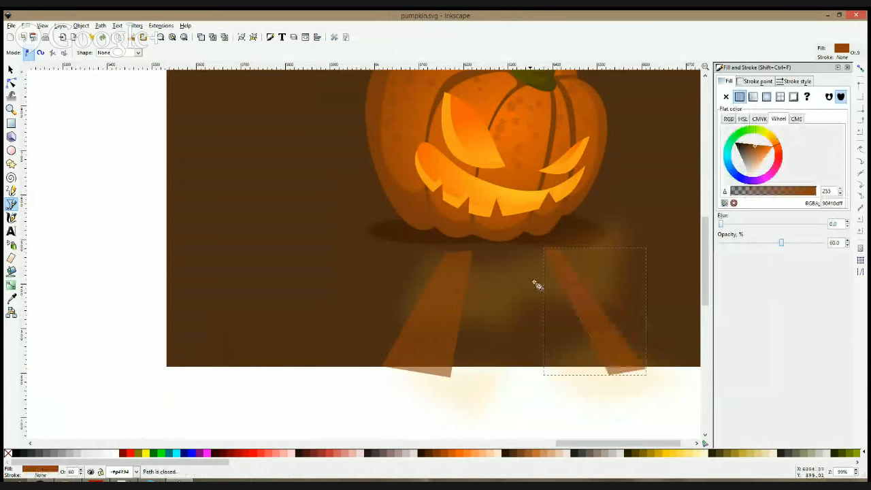
click(11, 82)
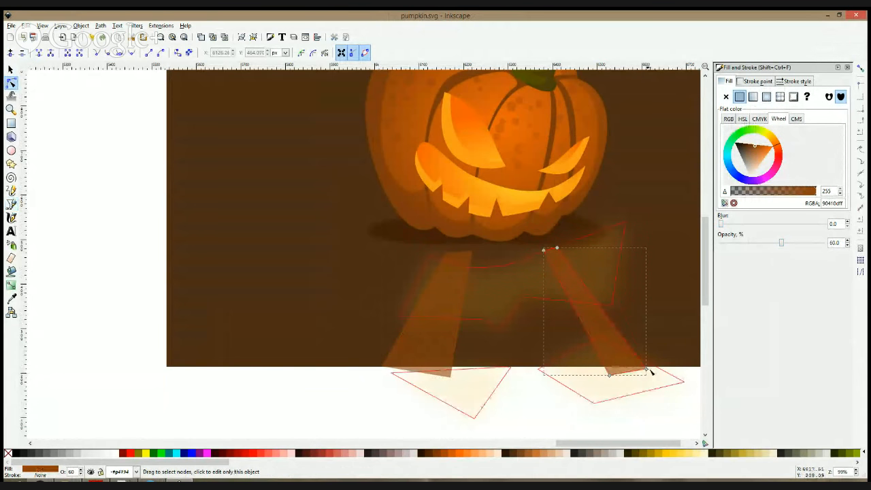
drag(656, 371, 663, 369)
- Select both light beams and combine them into a single path
key(F1)
shift+click(461, 300)
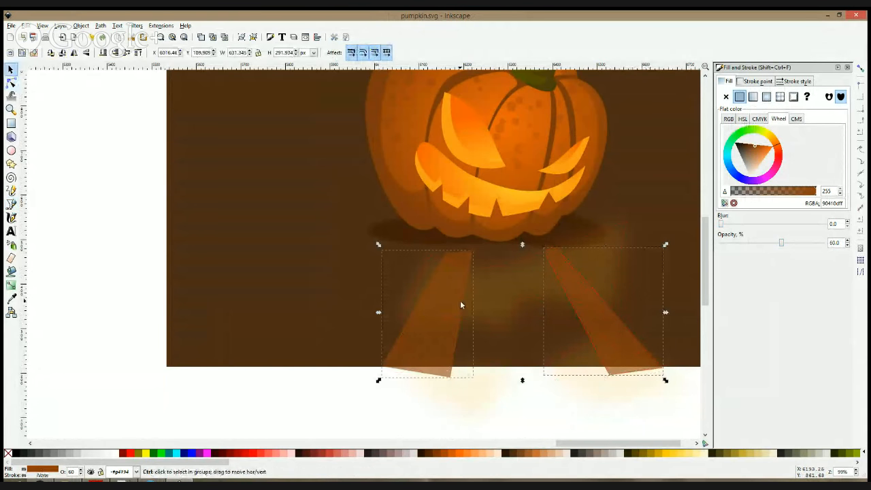
key(ctrl+k)
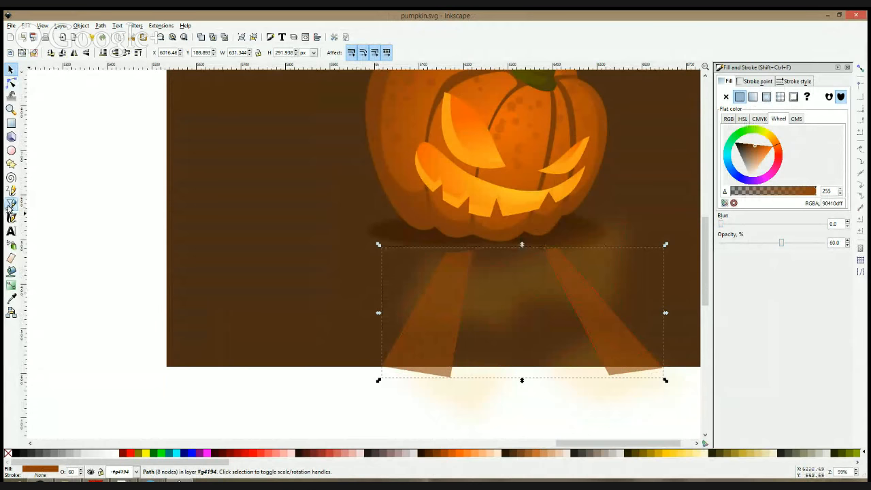
- Apply the existing fading orange radial gradient to the beams, centre it just below the pumpkin and stretch it vertically
click(11, 285)
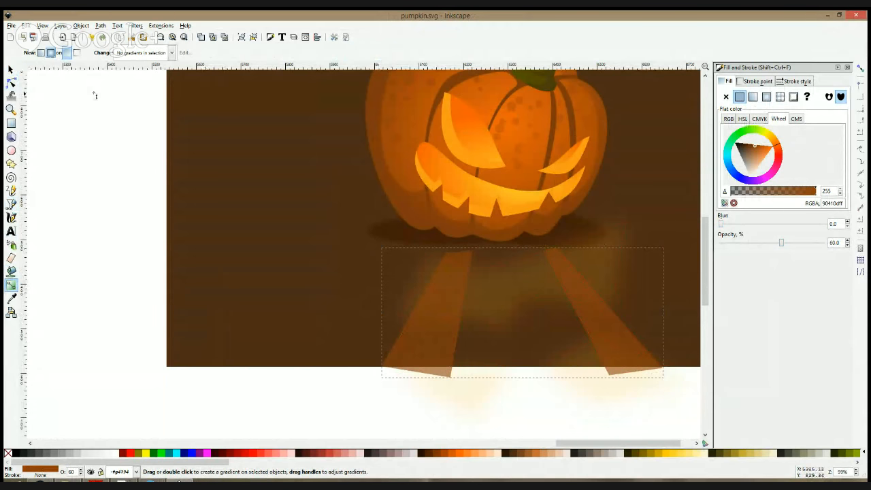
click(147, 53)
click(156, 91)
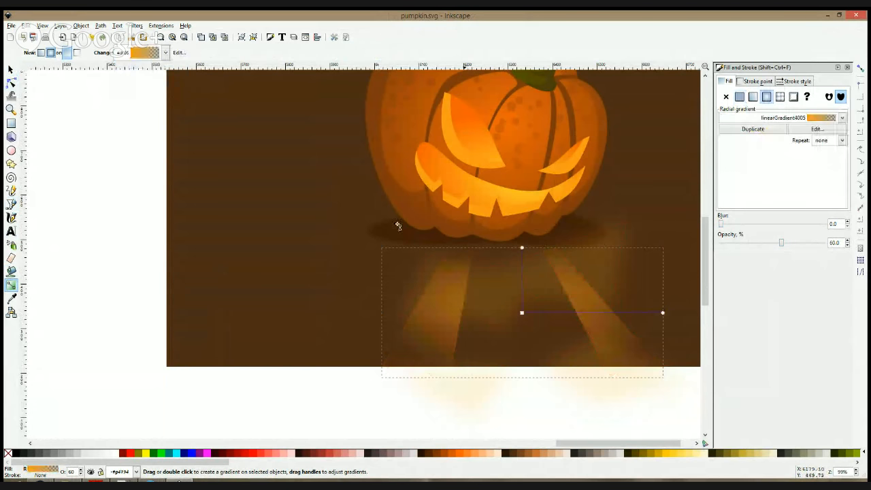
drag(518, 320, 521, 275)
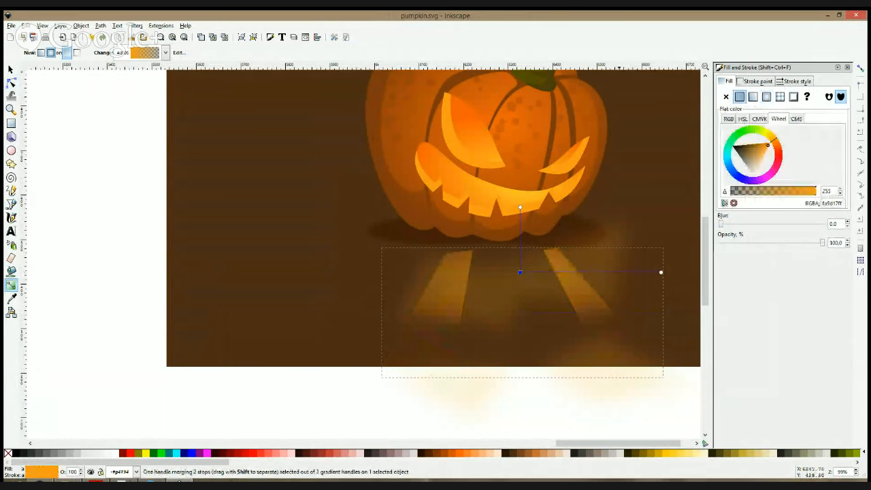
drag(521, 209, 518, 160)
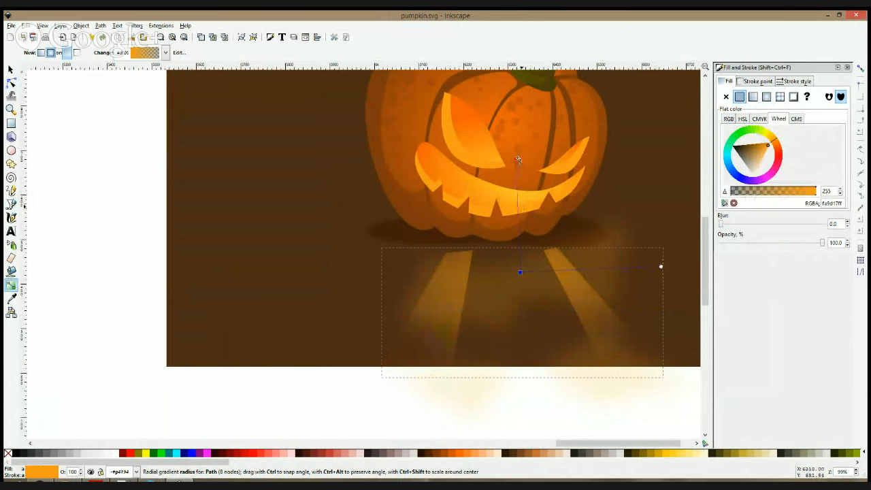
- Blur the combined light beams by 7.0 and deselect them
key(s)
mouse_move(724, 228)
mouse_down()
mouse_move(736, 227)
mouse_move(727, 226)
mouse_up()
click(586, 407)
scroll(616, 378, down, 3)
scroll(586, 371, right, 2)
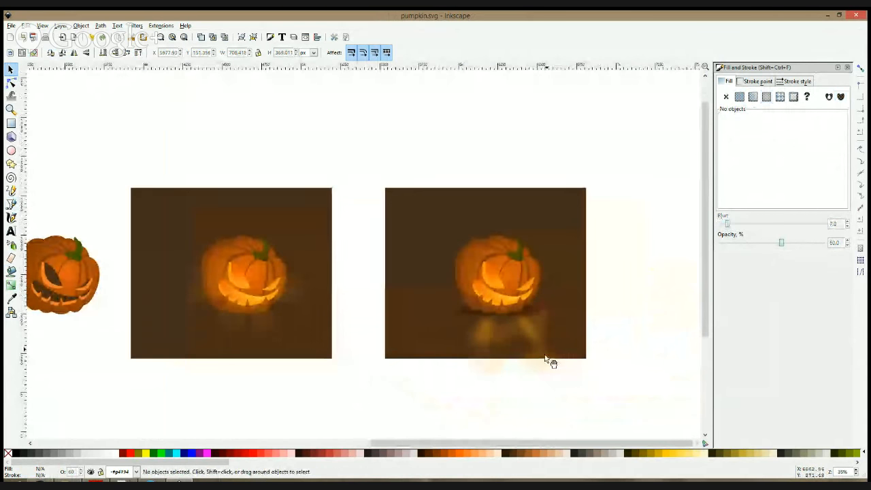
- Fill the second pumpkin's background rectangle with the brown picked from the ground shadow, and darken it further
scroll(550, 354, up, 1)
click(602, 249)
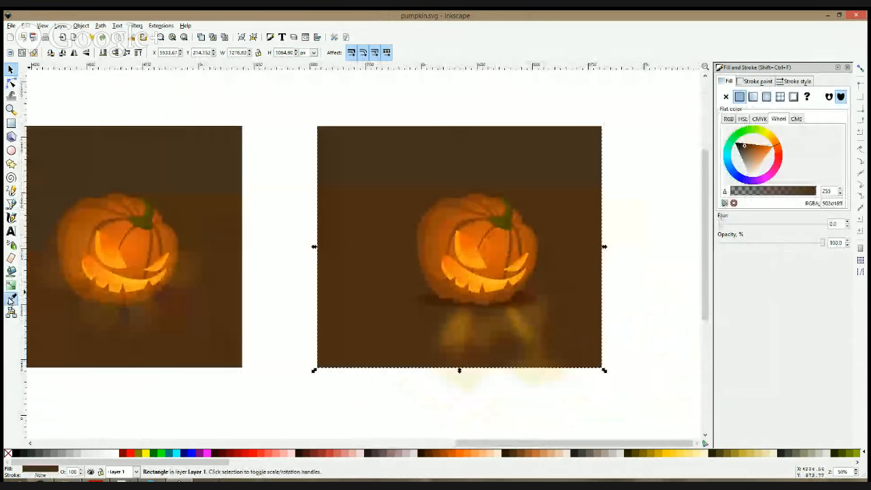
click(11, 298)
click(425, 302)
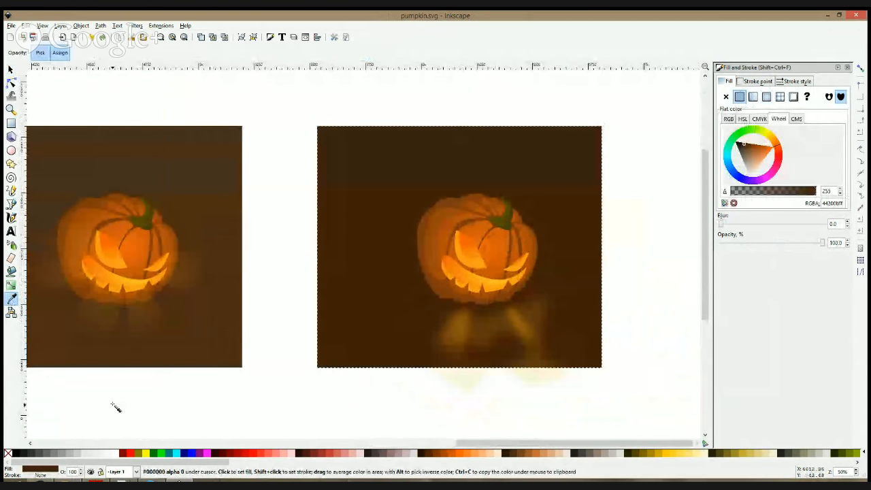
click(747, 161)
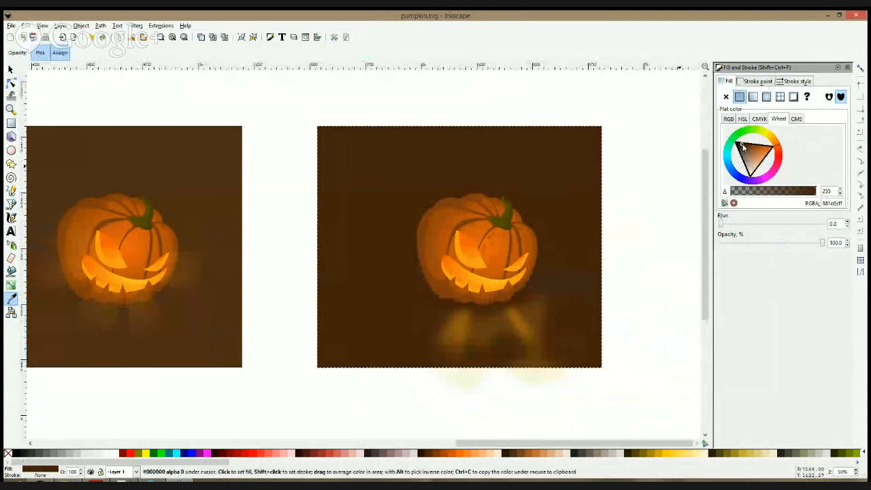
- Try darker browns on the ground shadow, #25140a and one picked from the background, and undo both changes
click(11, 69)
click(409, 284)
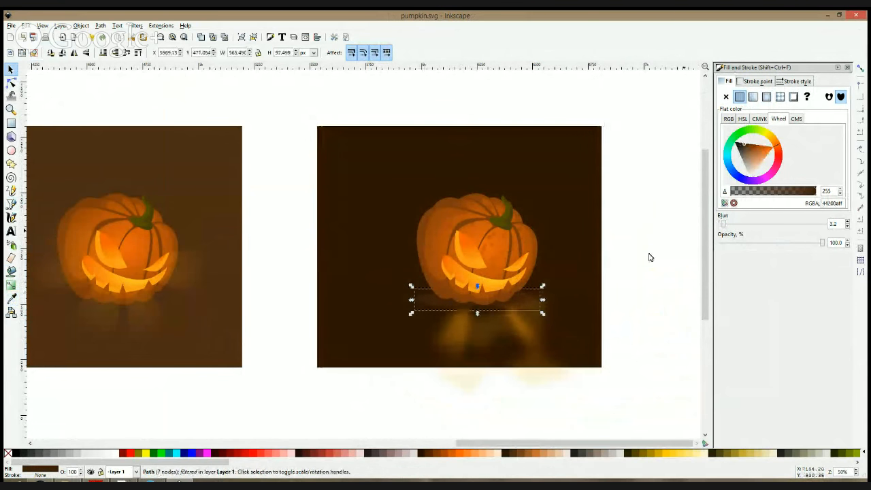
click(740, 144)
drag(741, 144, 741, 144)
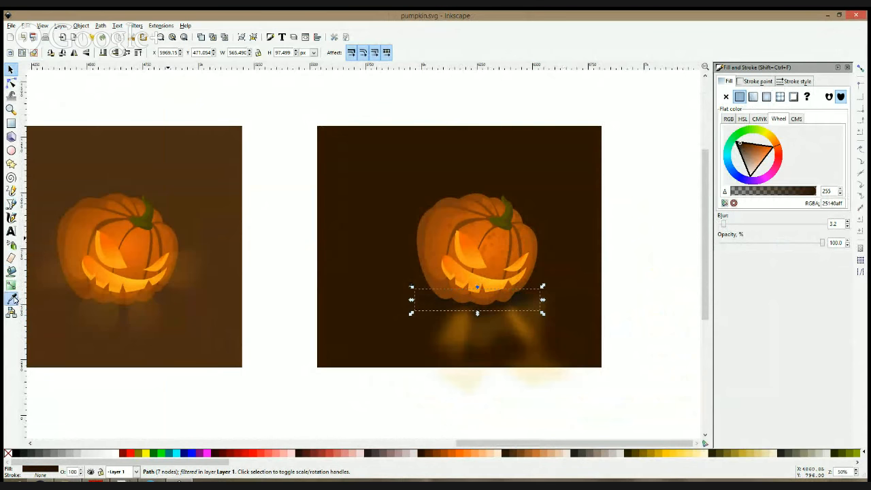
click(11, 298)
click(391, 279)
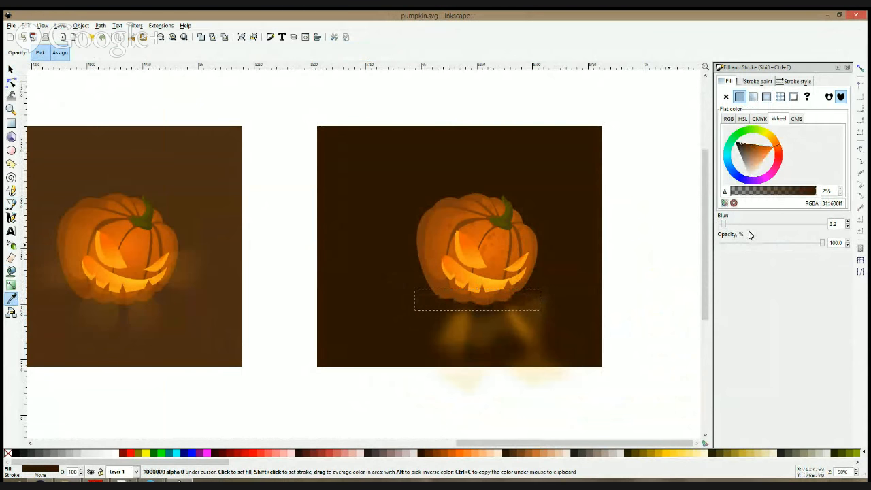
key(ctrl+z)
key(ctrl+z)
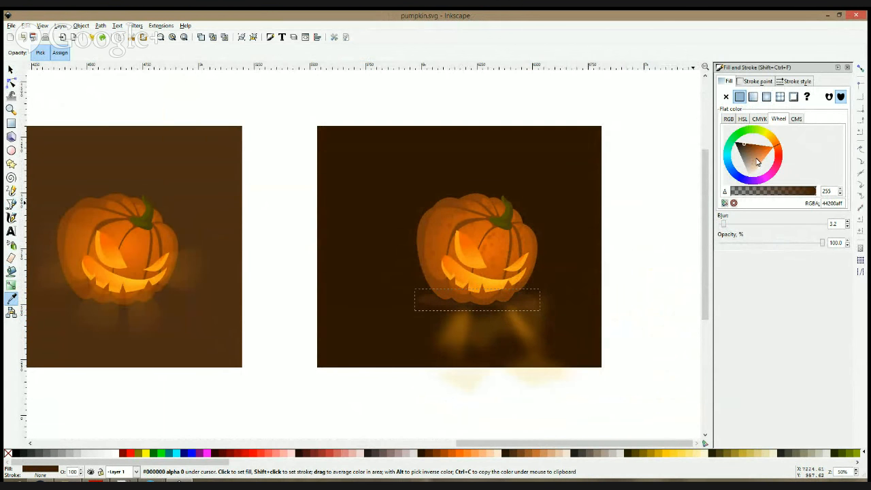
- Darken the second pumpkin's ground shadow to the brown #241207
drag(764, 252, 764, 320)
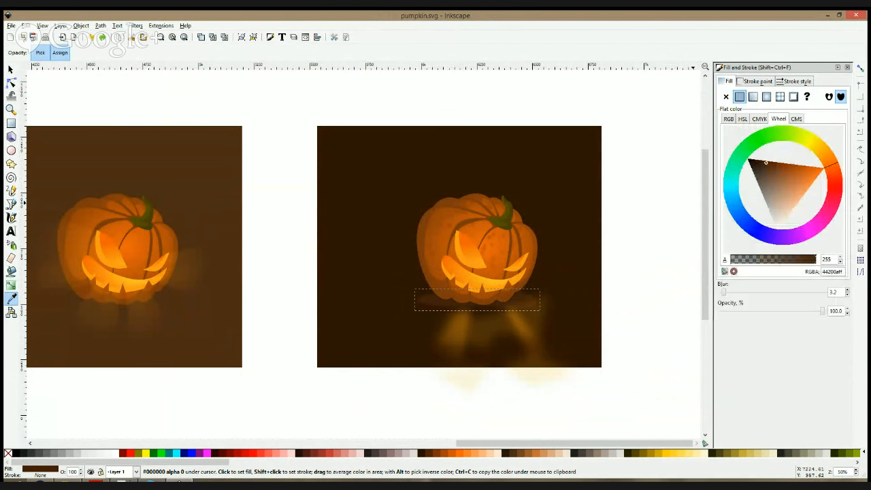
drag(762, 164, 760, 165)
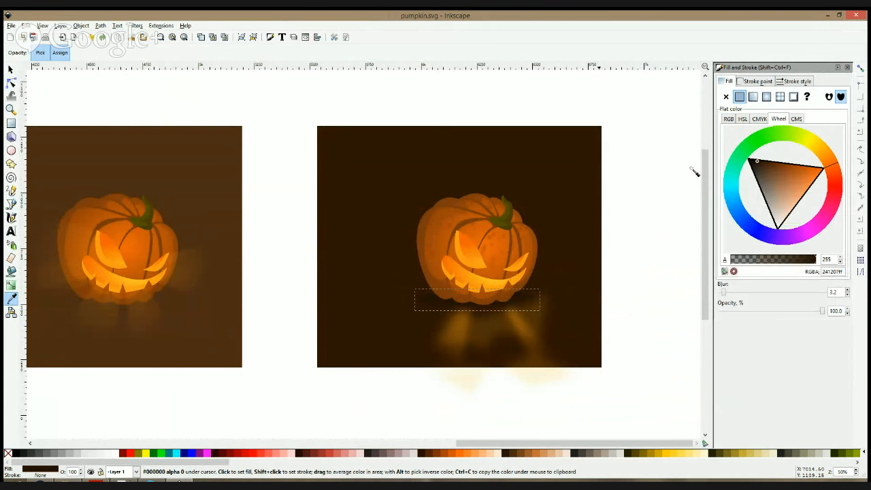
- Apply a radial gradient to the second pumpkin's background rectangle and make its transparent outer stop 100% opaque
click(10, 70)
click(235, 130)
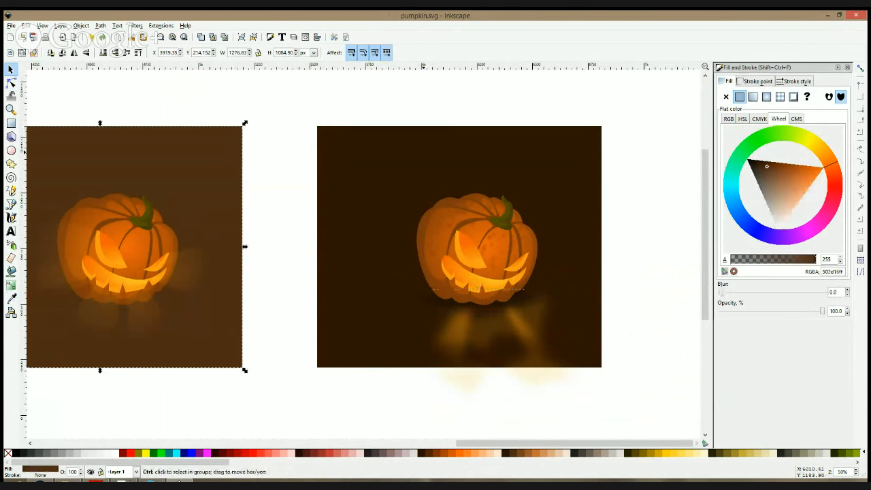
click(344, 160)
click(11, 285)
drag(374, 82, 452, 174)
key(d)
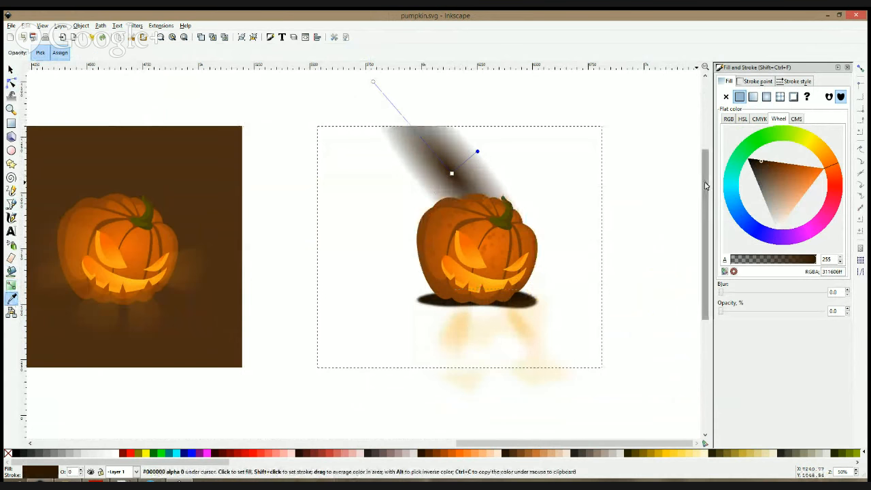
drag(721, 312, 861, 314)
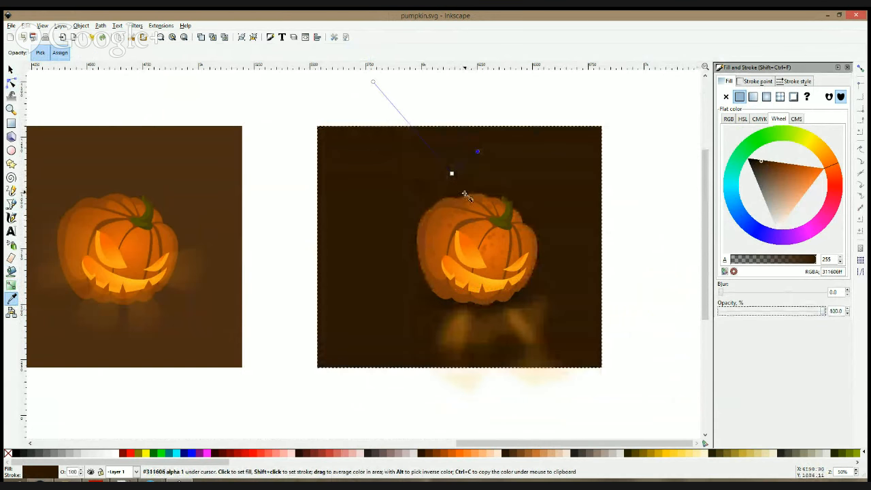
- Colour the gradient's centre with the brown picked from the first background, and spread the gradient around the second pumpkin
click(453, 175)
click(150, 186)
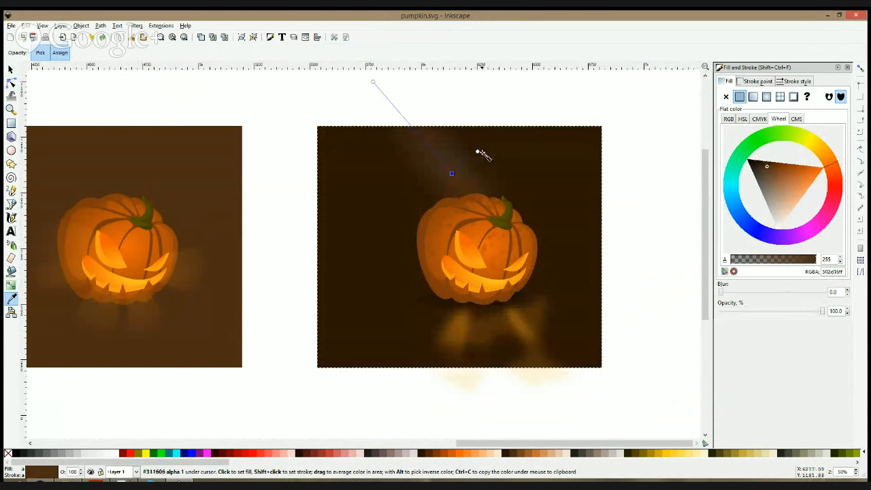
click(477, 152)
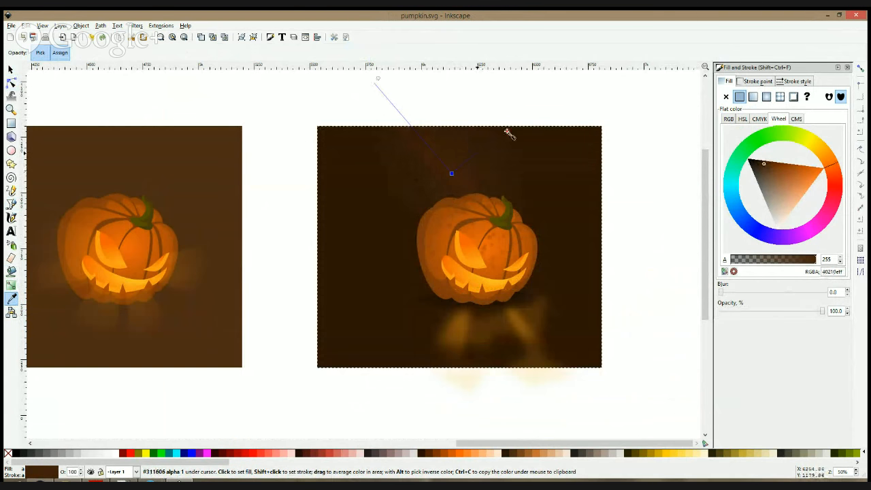
drag(507, 130, 518, 121)
click(453, 173)
click(158, 188)
drag(452, 175, 472, 250)
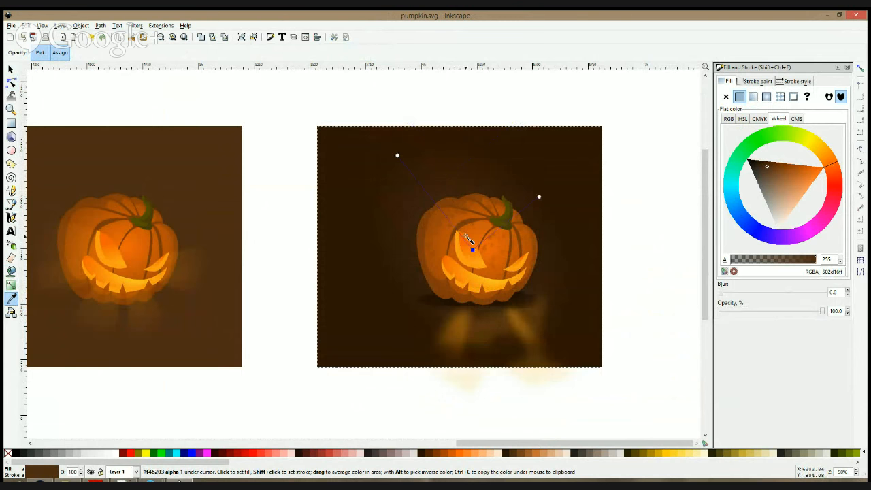
drag(541, 197, 553, 166)
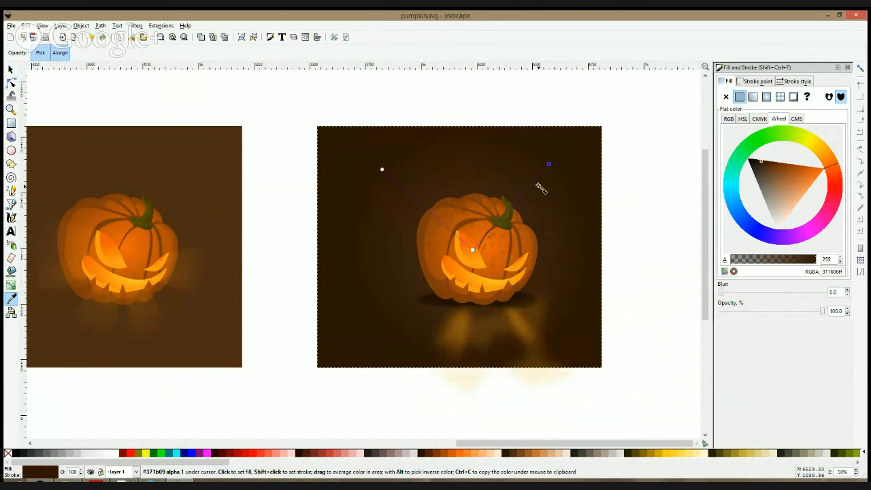
- Stretch the second background rectangle slightly upwards and shift it down a little to cover more of the beams
key(s)
drag(459, 123, 459, 111)
drag(473, 141, 468, 148)
- Delete the light beam nodes that hang below the second background, and deselect everything
click(471, 373)
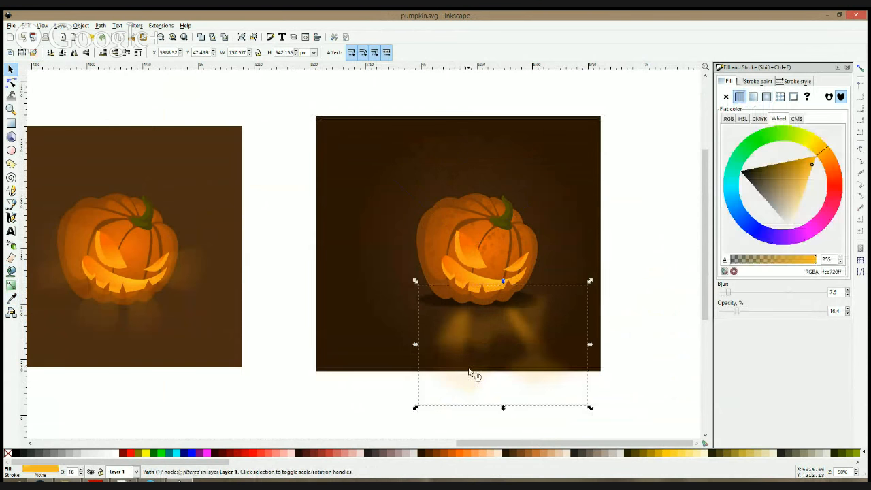
click(10, 83)
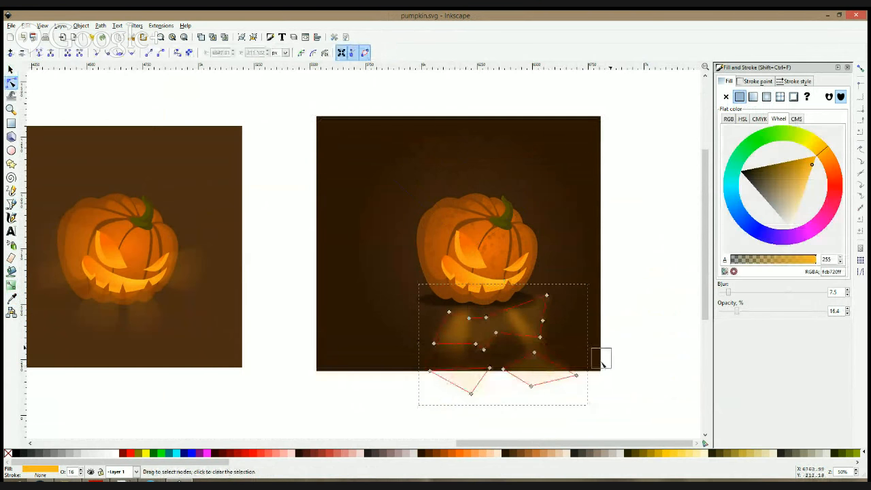
drag(606, 359, 379, 423)
key(Delete)
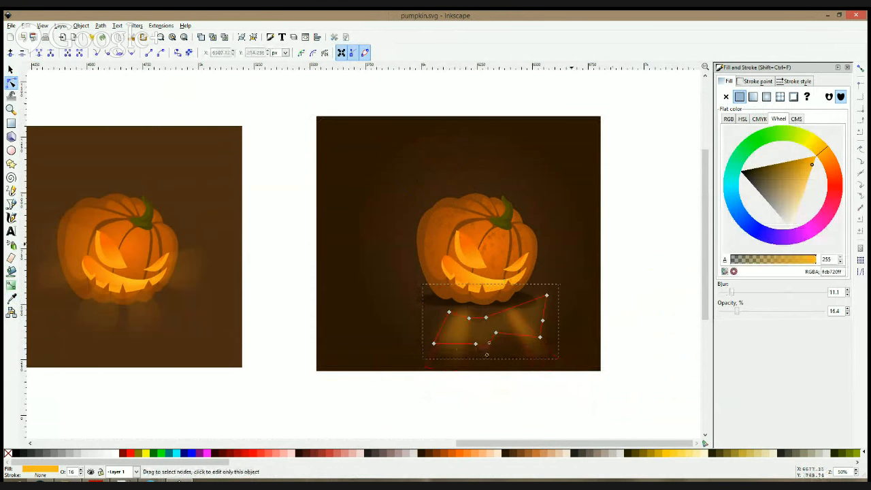
click(456, 347)
scroll(642, 243, down, 3)
scroll(642, 234, up, 2)
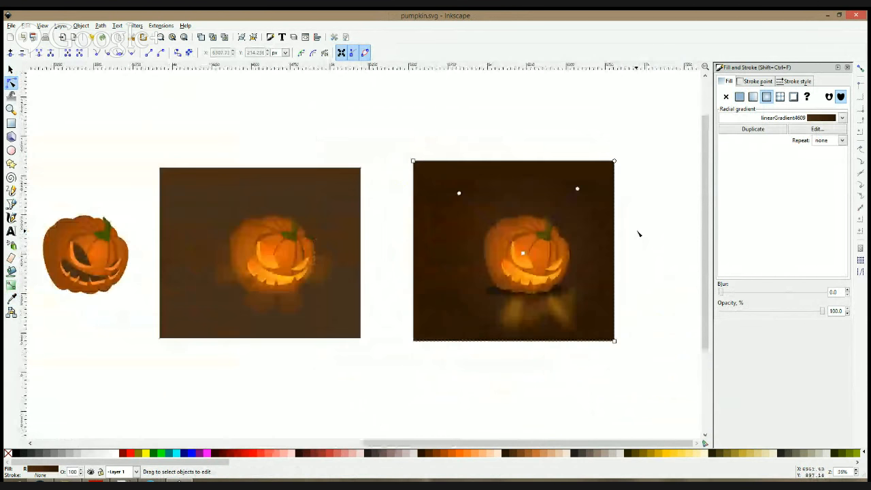
click(630, 247)
scroll(531, 224, up, 1)
key(s)
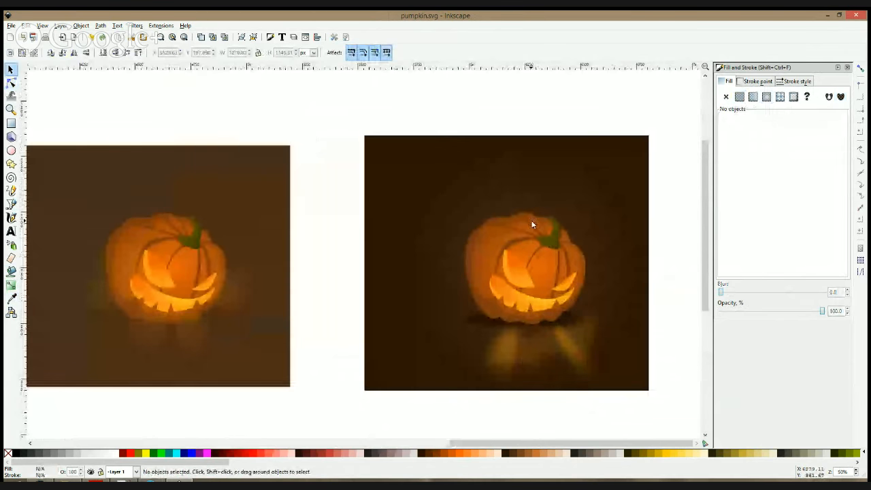
click(497, 238)
click(475, 117)
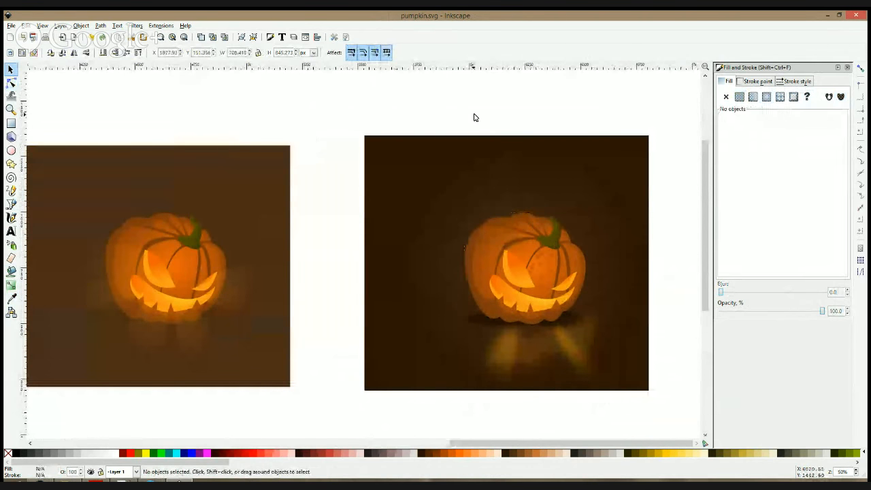
click(492, 221)
ctrl+click(503, 269)
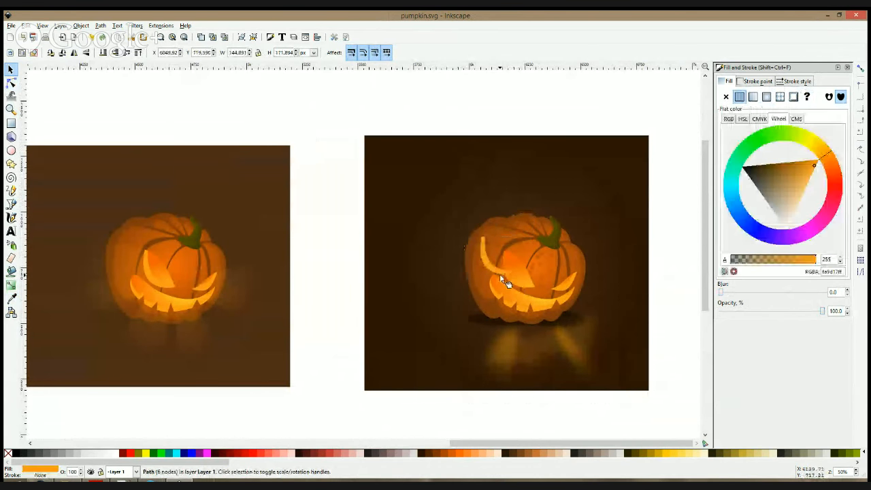
click(551, 123)
ctrl+click(515, 291)
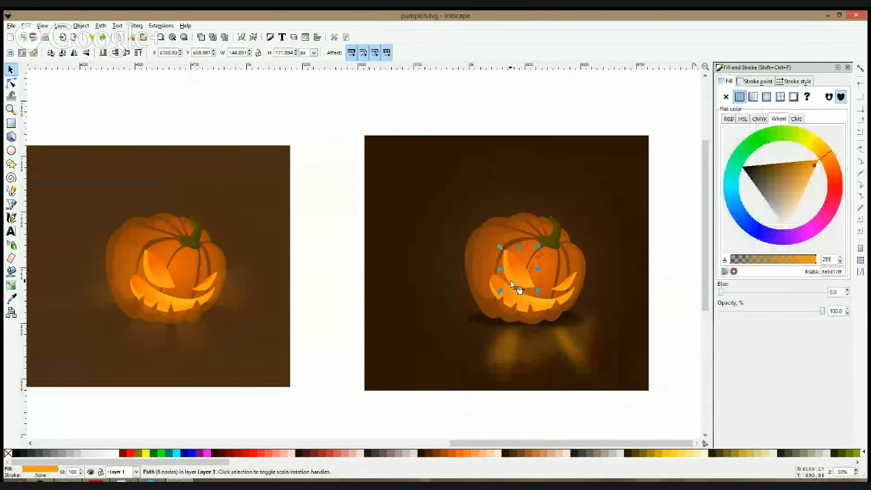
drag(419, 99, 614, 337)
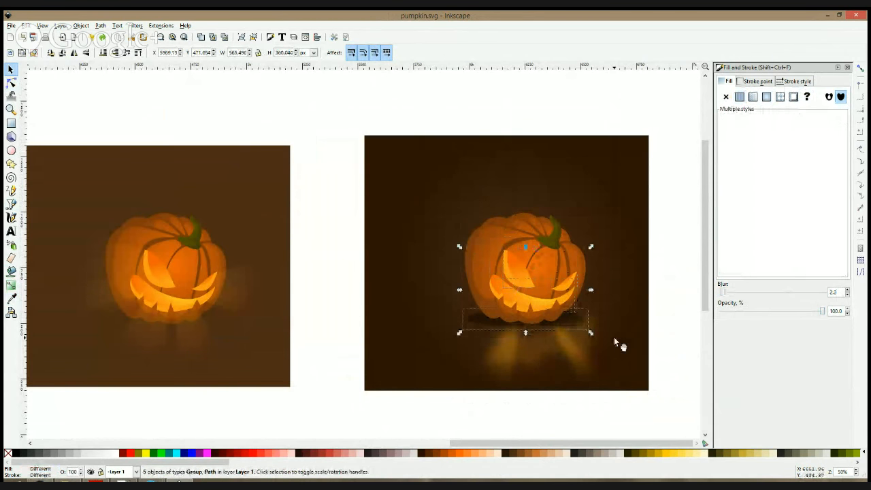
click(683, 201)
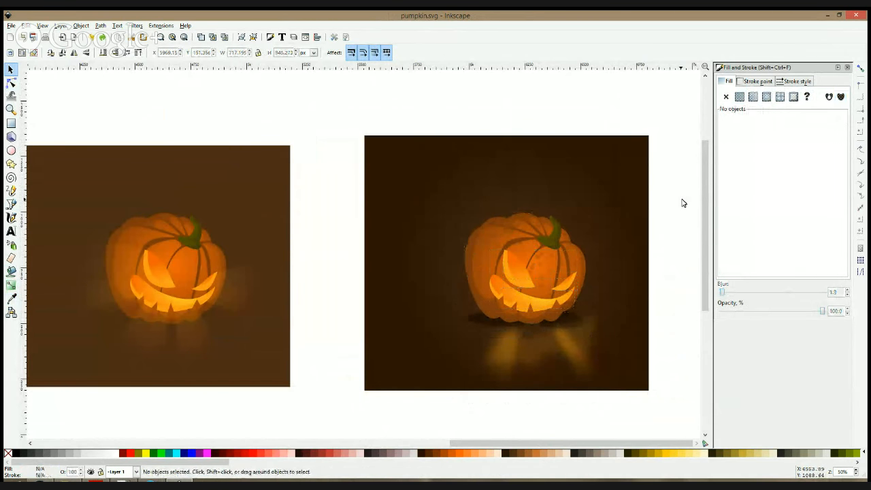
- Ungroup the second pumpkin's shell group, and regroup all pumpkin pieces together with the ground shadow
click(565, 252)
drag(553, 264, 550, 232)
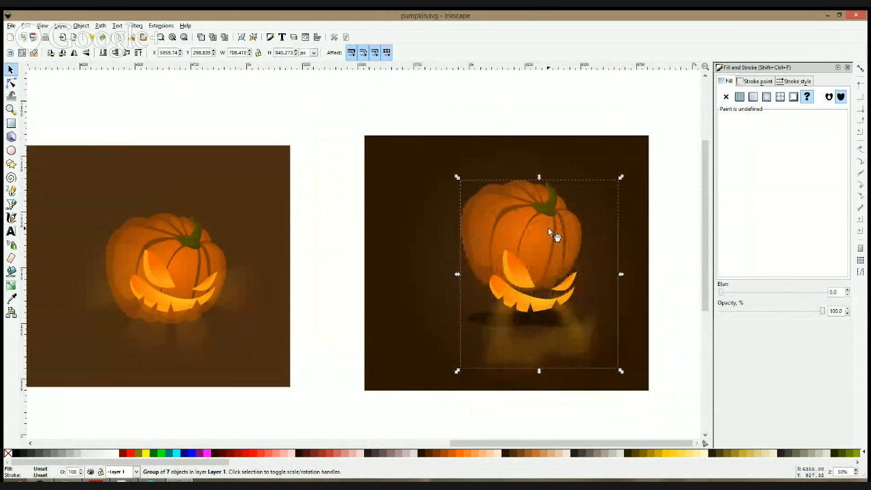
key(ctrl+z)
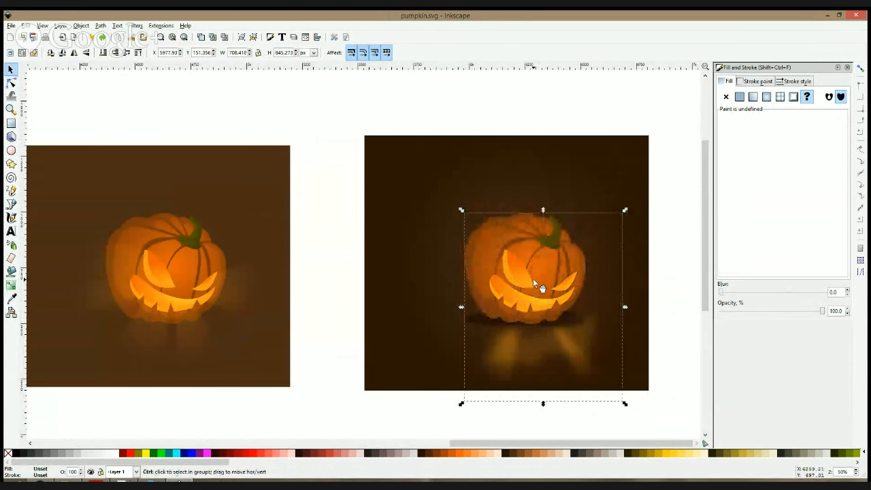
key(ctrl+shift+g)
drag(425, 106, 620, 347)
key(ctrl)
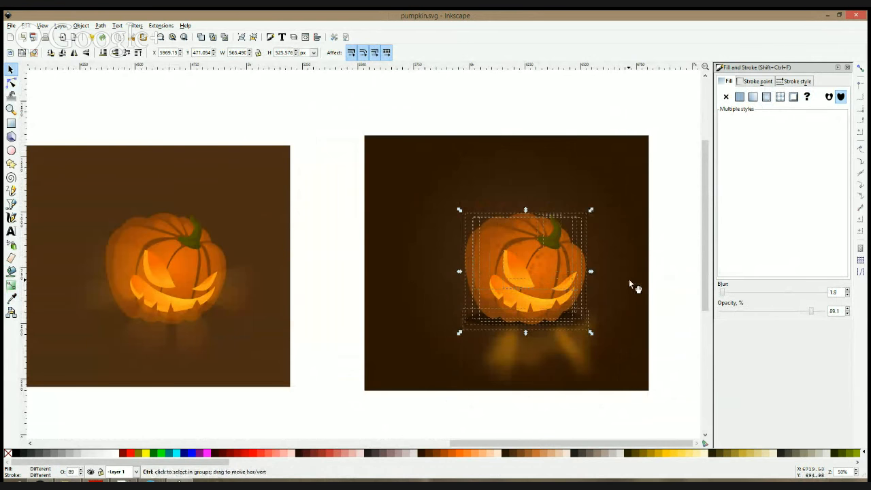
key(ctrl+g)
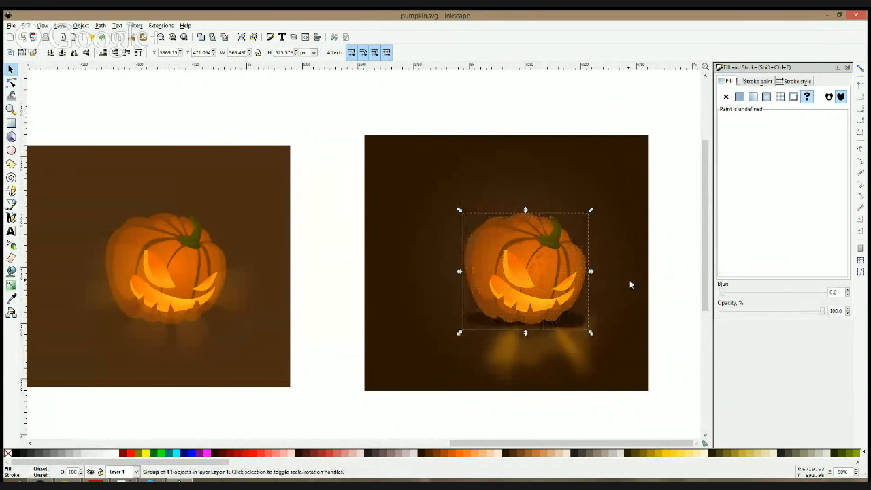
- Duplicate the pumpkin group, flip the copy vertically and place it directly below the original as a reflection
key(ctrl+d)
key(v)
drag(542, 246, 548, 355)
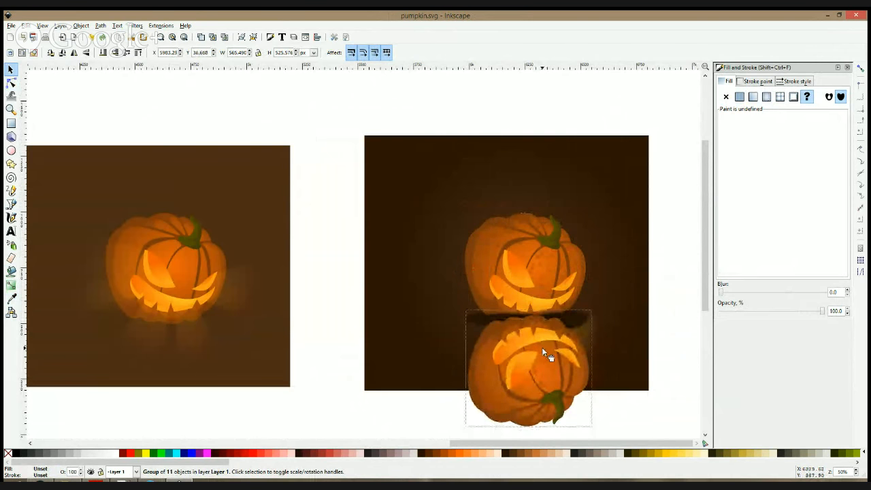
- Cover the flipped pumpkin with a white rectangle about 855 × 691 px, and give it a radial gradient fading to transparent
click(11, 123)
mouse_move(417, 301)
mouse_down()
mouse_move(502, 347)
mouse_move(608, 439)
mouse_up()
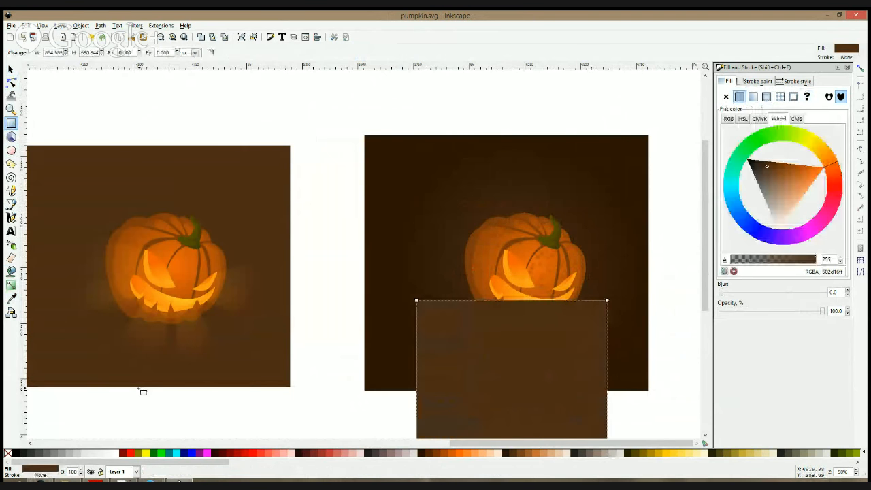
click(113, 453)
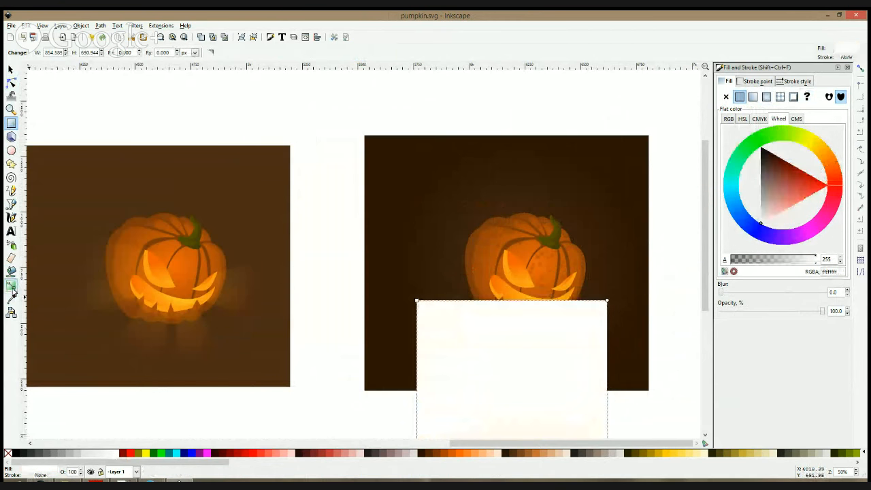
click(11, 285)
drag(550, 336, 624, 330)
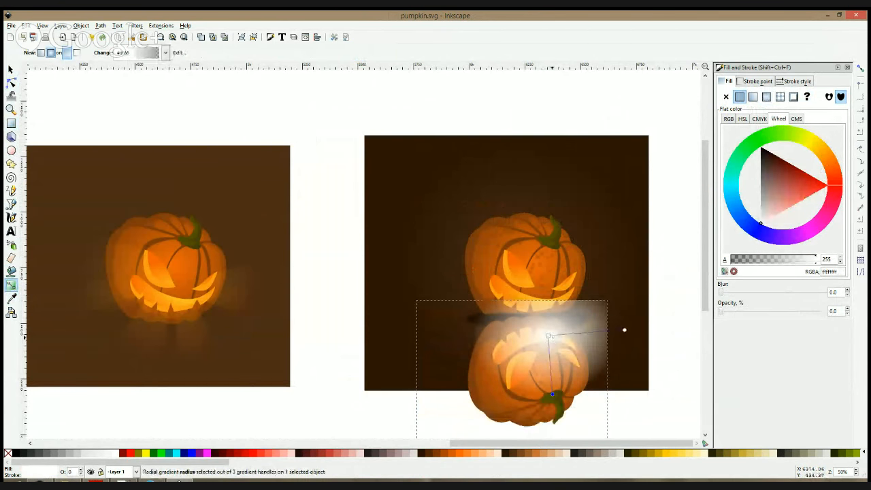
- Mask the flipped pumpkin with the gradient rectangle and reduce the reflection's opacity to 15.9%
key(F1)
shift+click(496, 406)
click(497, 404)
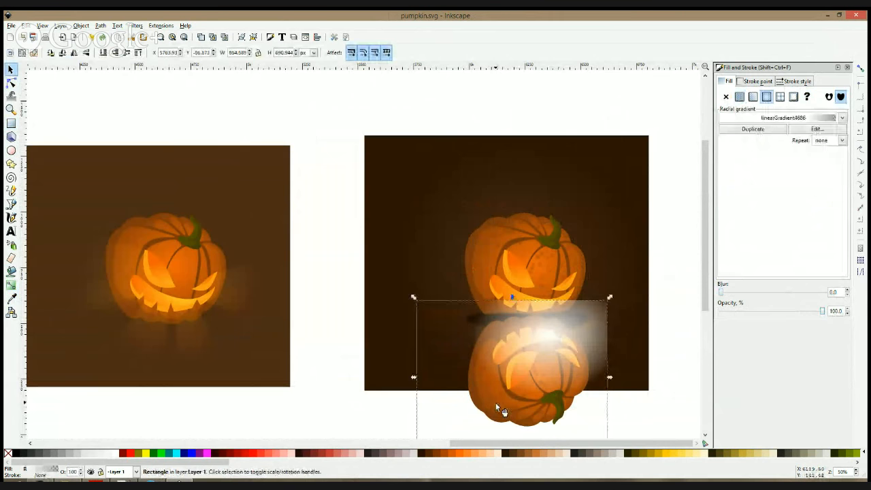
shift+click(525, 352)
click(522, 393)
shift+click(517, 400)
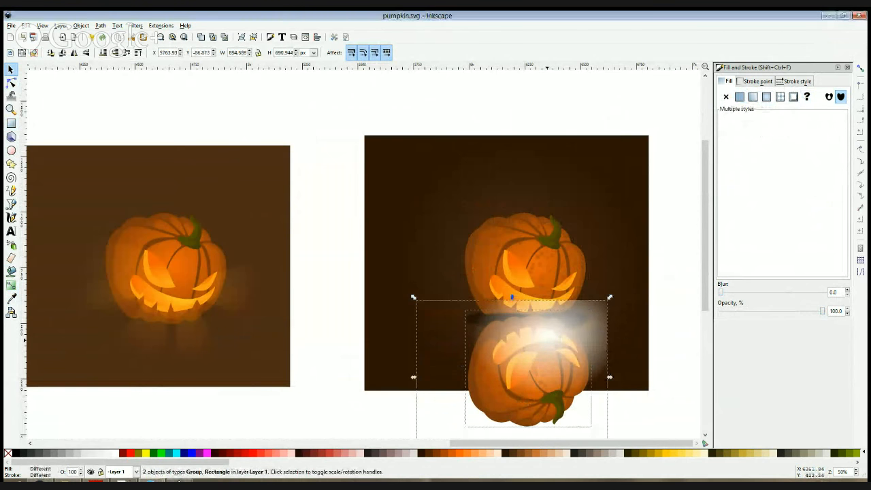
click(573, 309)
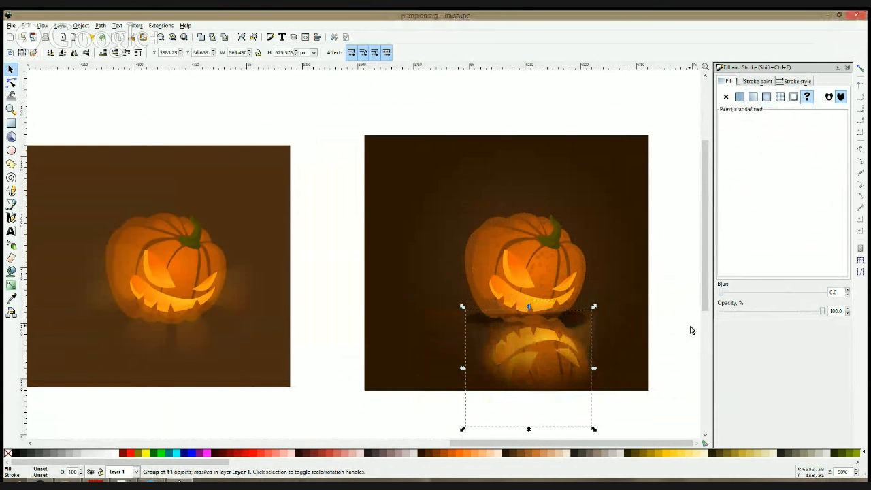
drag(823, 311, 735, 314)
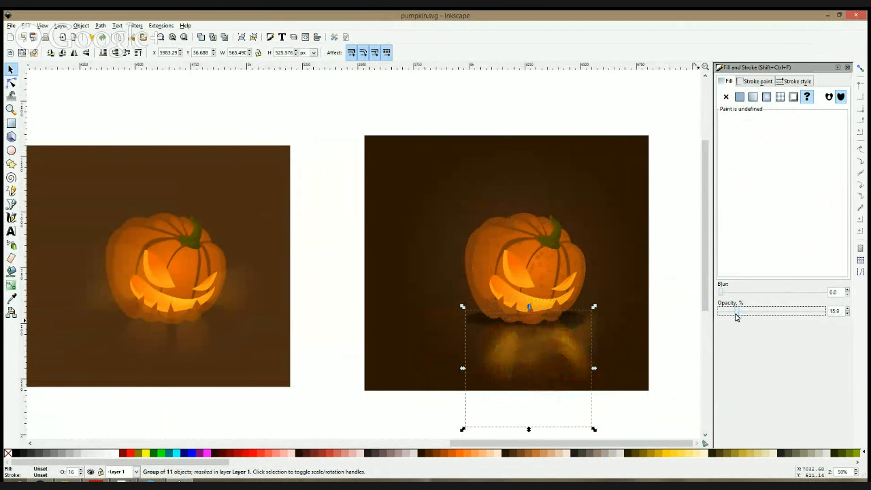
- Adjust the reflection's horizontal skew and position so it lines up beneath the pumpkin, and blur it by 2.2
click(541, 385)
drag(529, 429, 488, 415)
click(538, 374)
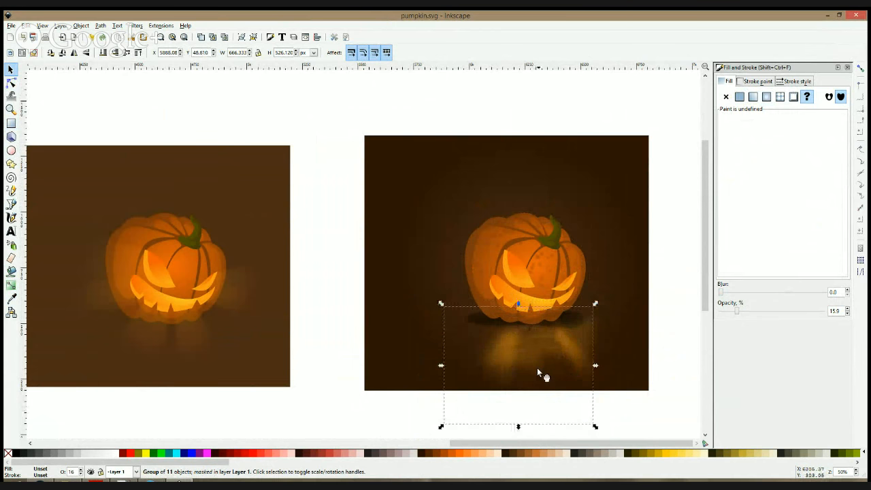
click(537, 373)
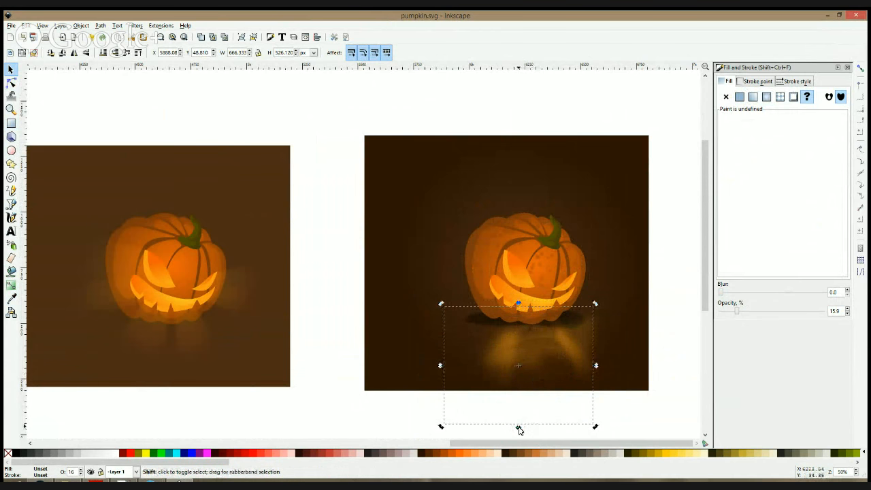
drag(519, 429, 572, 428)
drag(543, 357, 531, 353)
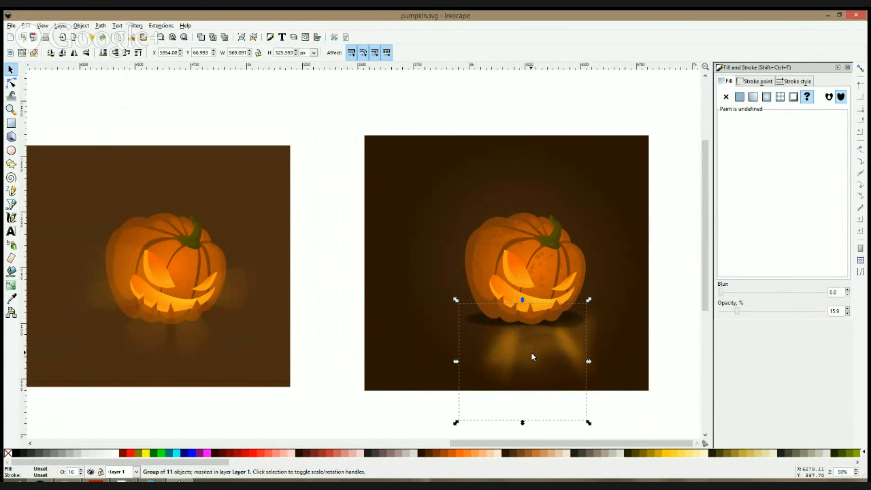
drag(722, 291, 725, 292)
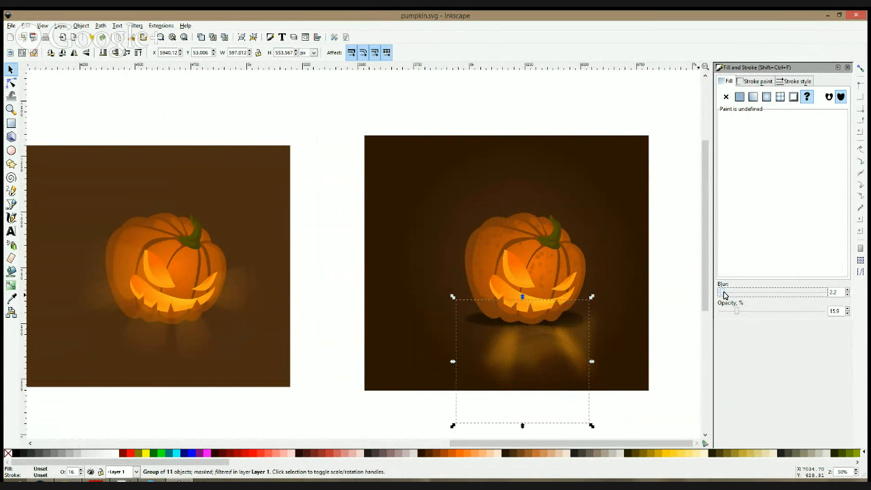
- Move the dark background rectangle slightly down and to the right so the pumpkin and its light sit more centrally within it
scroll(670, 267, down, 1)
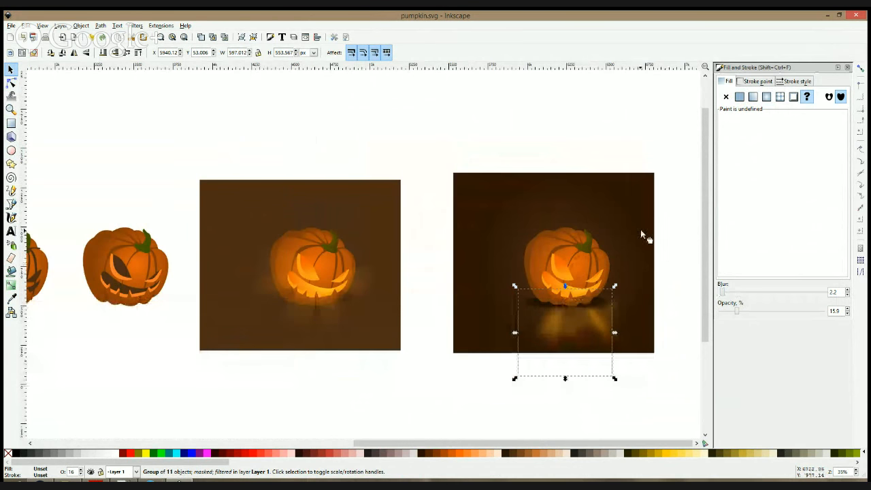
click(655, 256)
drag(654, 249, 655, 250)
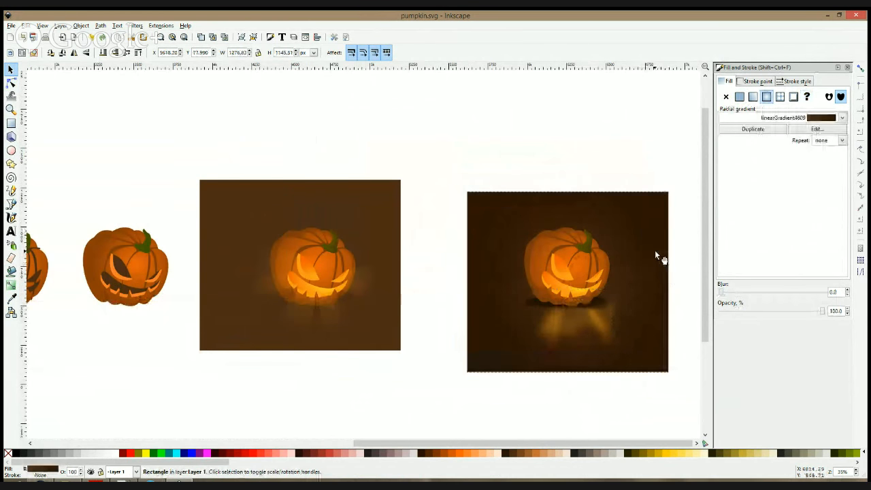
- Raise the opacity of the soft flat-yellow light patch beneath the pumpkin to 18.6%, and check the gradient beam's opacity
scroll(648, 261, up, 1)
click(552, 334)
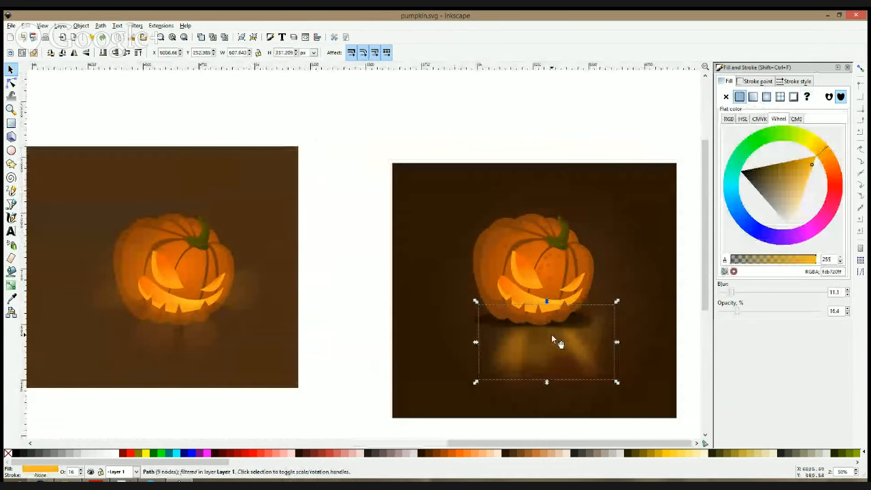
drag(737, 310, 742, 311)
click(577, 349)
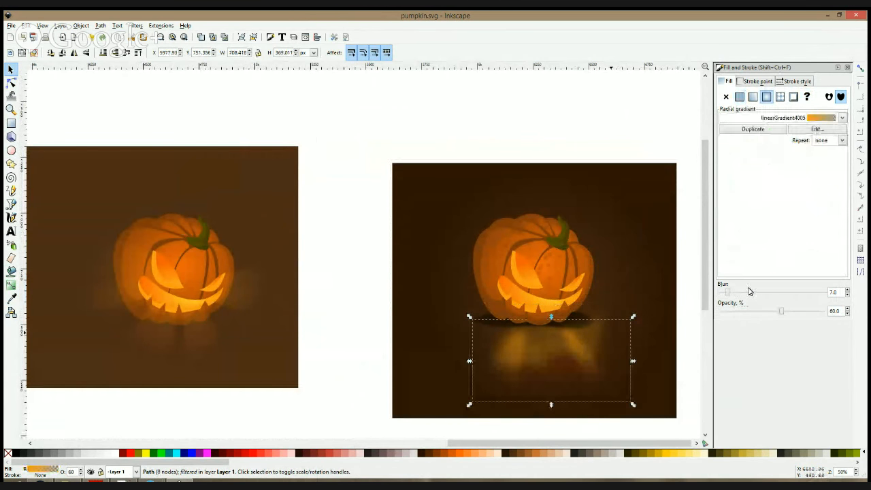
click(782, 310)
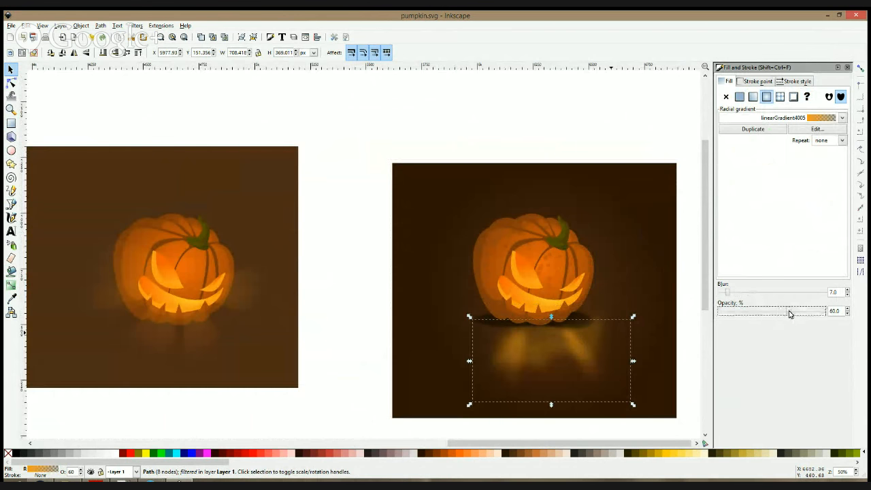
- Strengthen the flipped pumpkin reflection by setting its opacity to 24.8% and its blur to 1.3
click(554, 348)
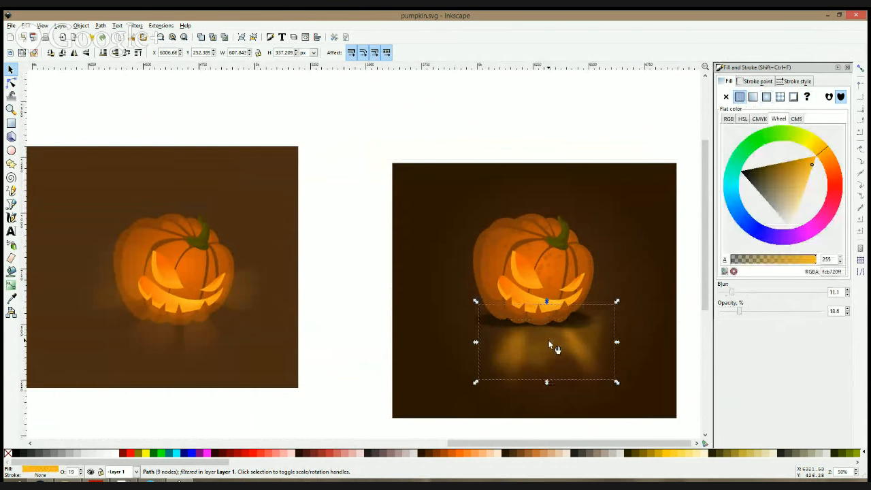
click(555, 348)
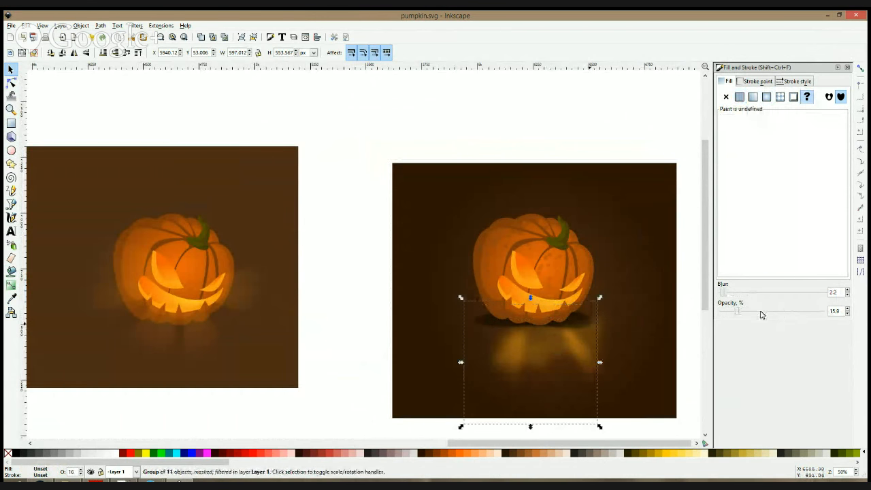
click(737, 313)
drag(738, 312, 752, 318)
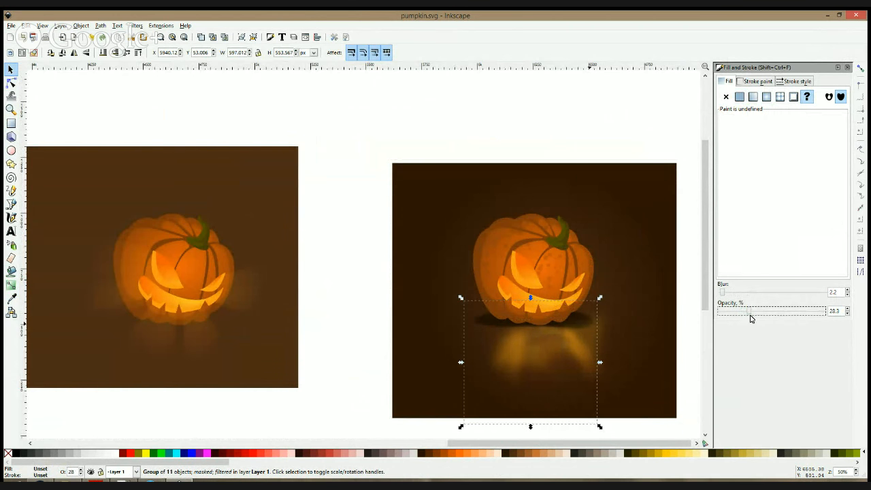
drag(724, 293, 745, 311)
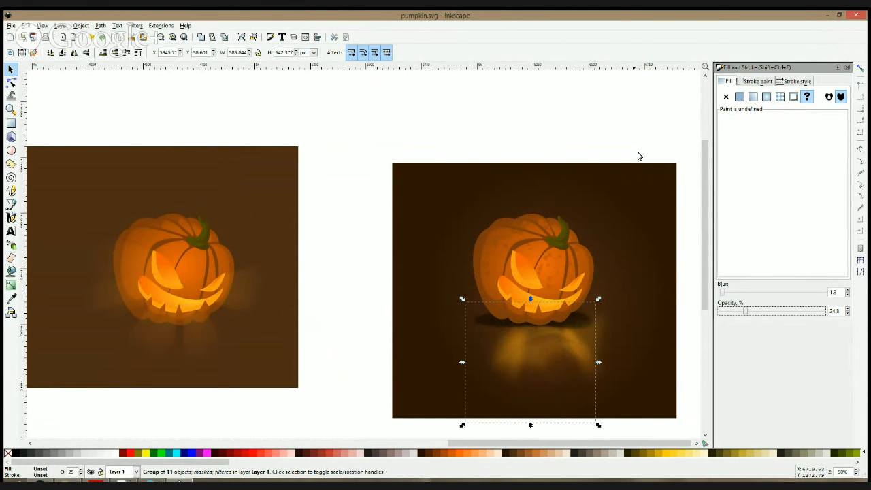
- Examine the second pumpkin scene from a distance and close up to judge its lighting, shadow and reflection
click(639, 156)
scroll(611, 220, down, 2)
scroll(612, 221, up, 1)
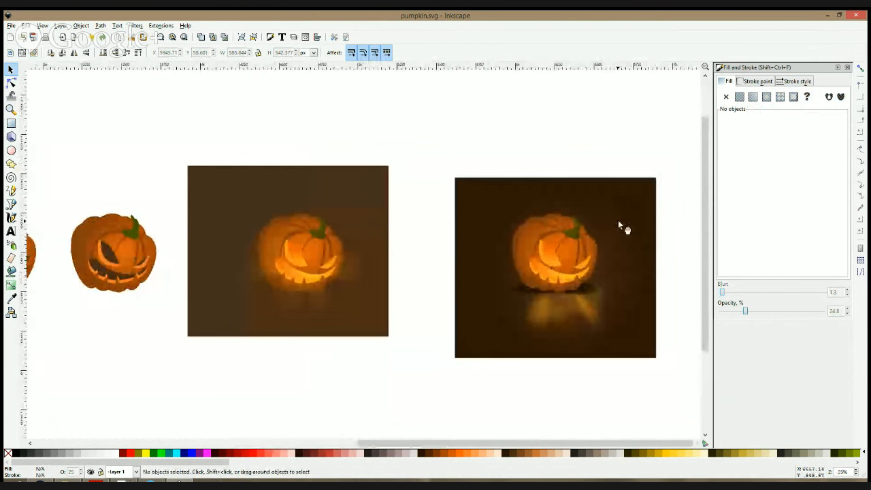
click(618, 220)
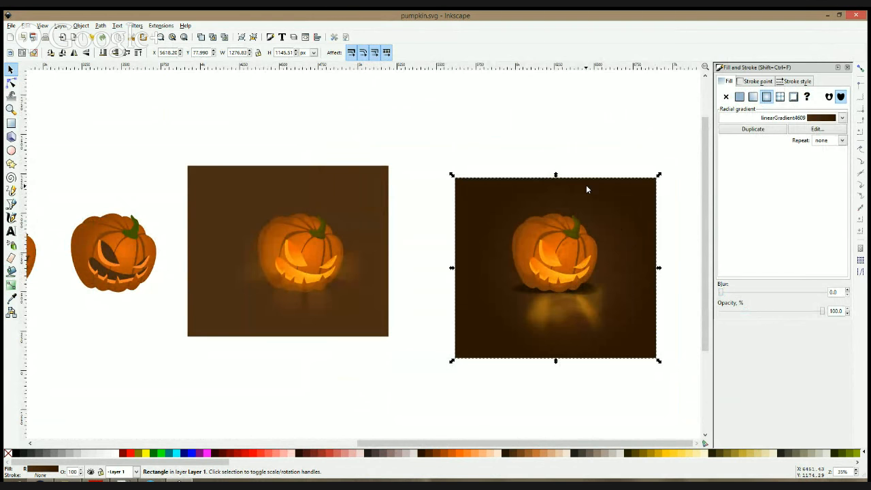
scroll(586, 185, up, 2)
drag(587, 228, 463, 147)
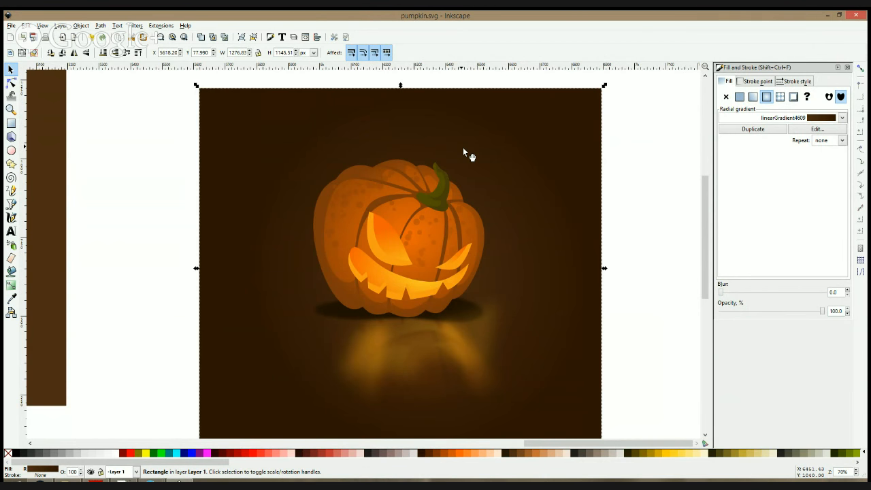
- Fetch the PESTO DESIGN logo from its file, paste it into the drawing and place it in the scene's lower-left area
click(11, 25)
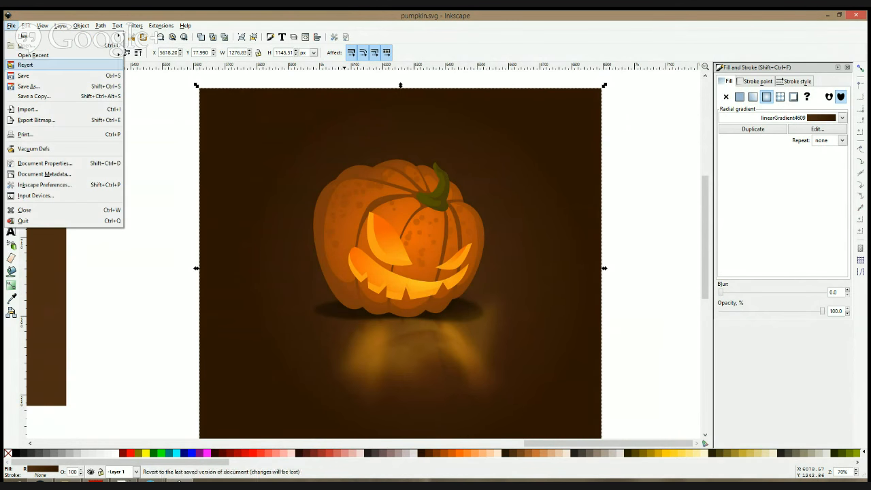
click(25, 46)
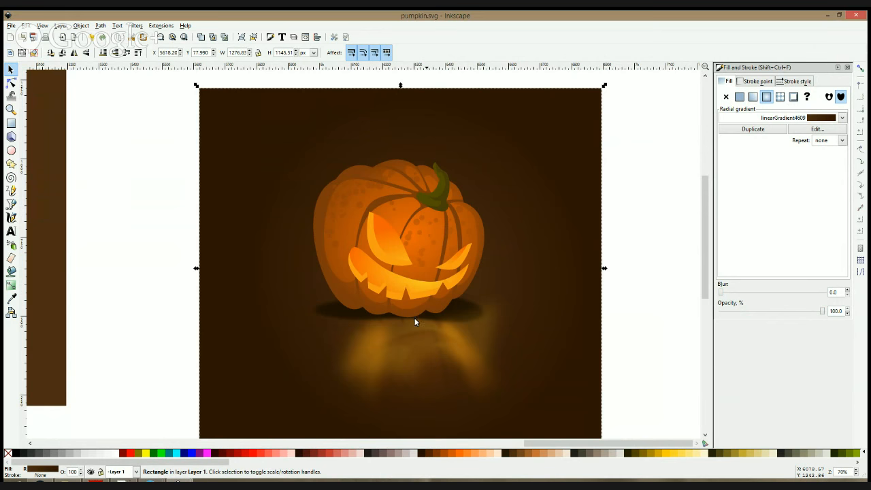
key(ctrl+v)
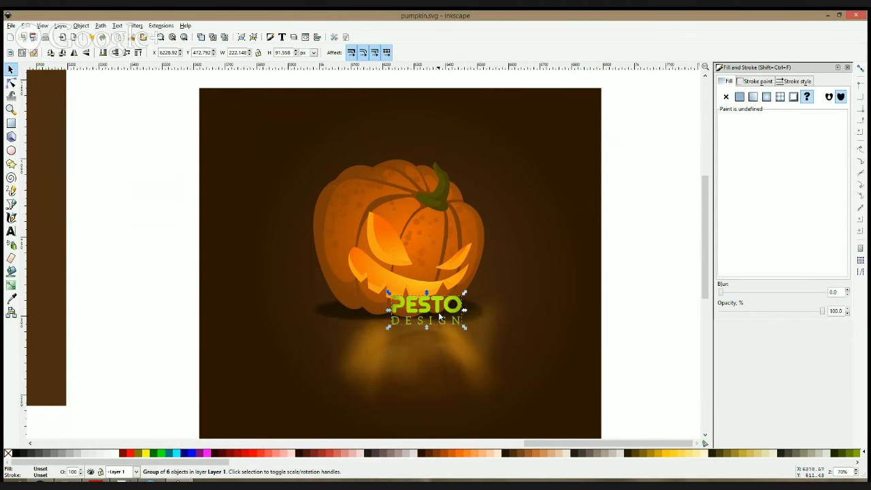
drag(440, 321, 265, 383)
- Recolour the PESTO DESIGN logo with the dark brown-orange sampled from the pumpkin's rib lines
click(10, 298)
click(430, 258)
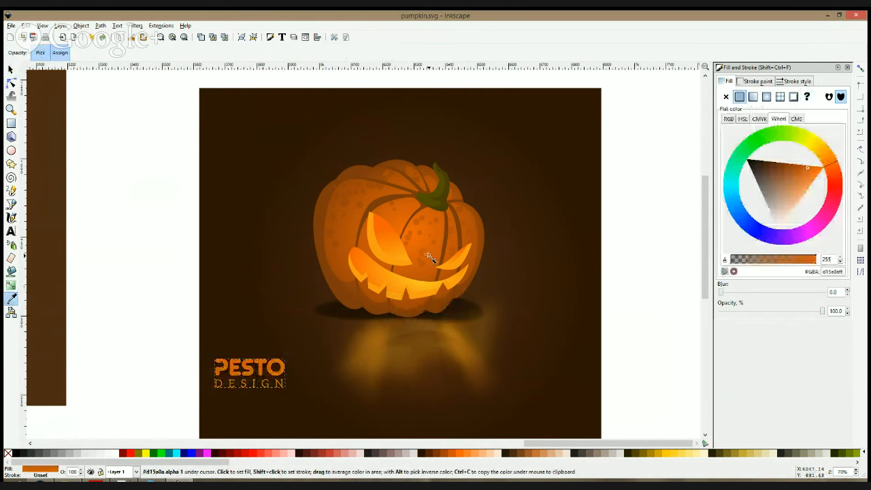
click(446, 244)
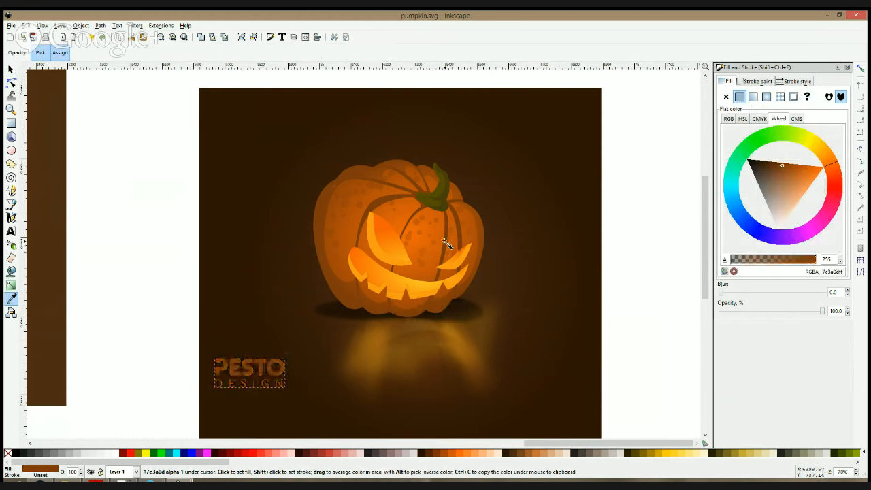
click(440, 246)
click(445, 247)
key(space)
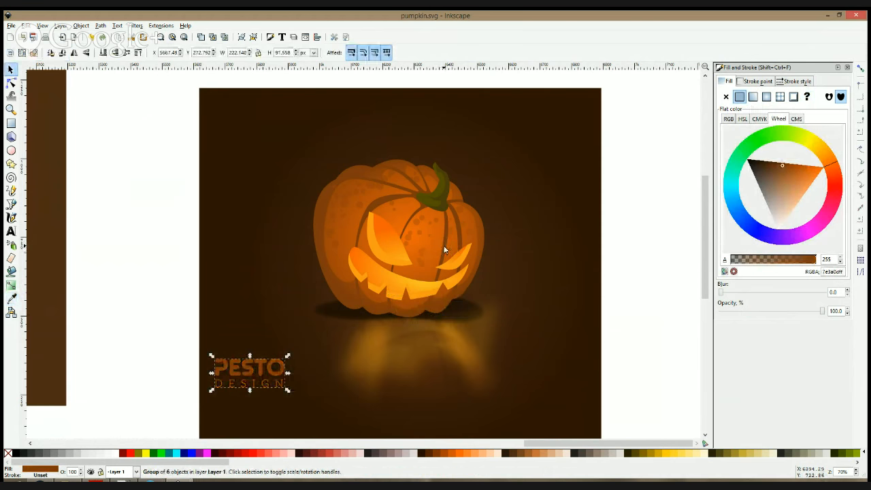
- Move the logo to the right side of the pumpkin and scale it down to about 181 × 74 px
drag(268, 381, 562, 257)
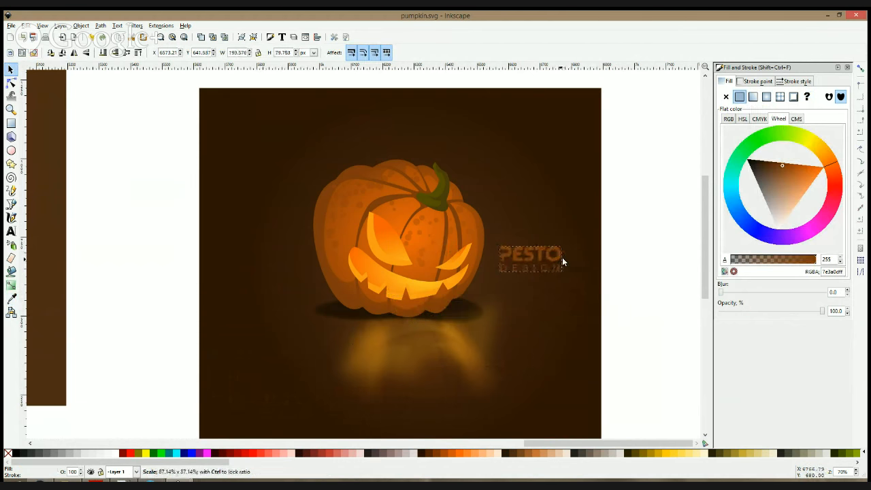
click(625, 253)
scroll(569, 249, down, 2)
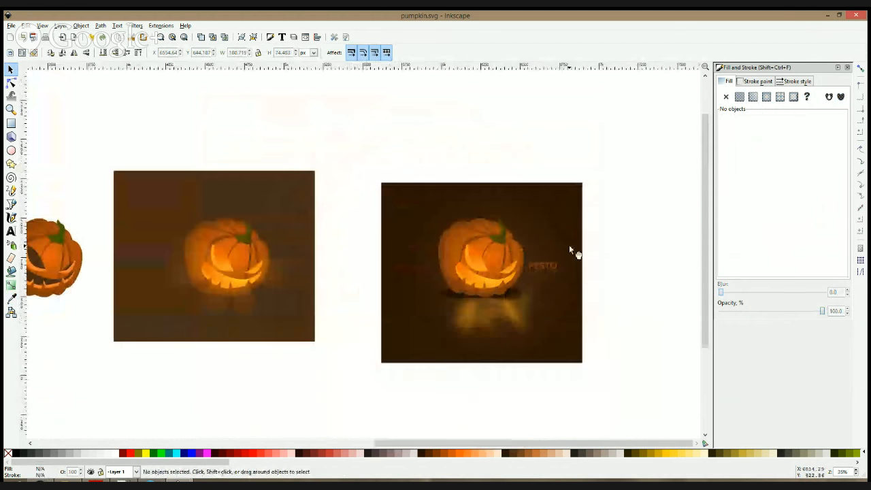
click(569, 249)
- Select every object of the second pumpkin scene, including the logo, and scale the whole scene down proportionally
scroll(546, 244, right, 5)
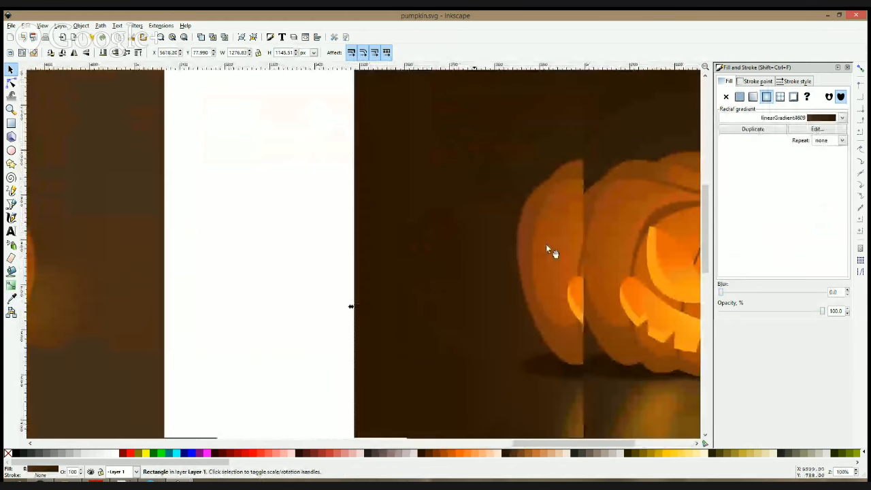
scroll(546, 243, down, 3)
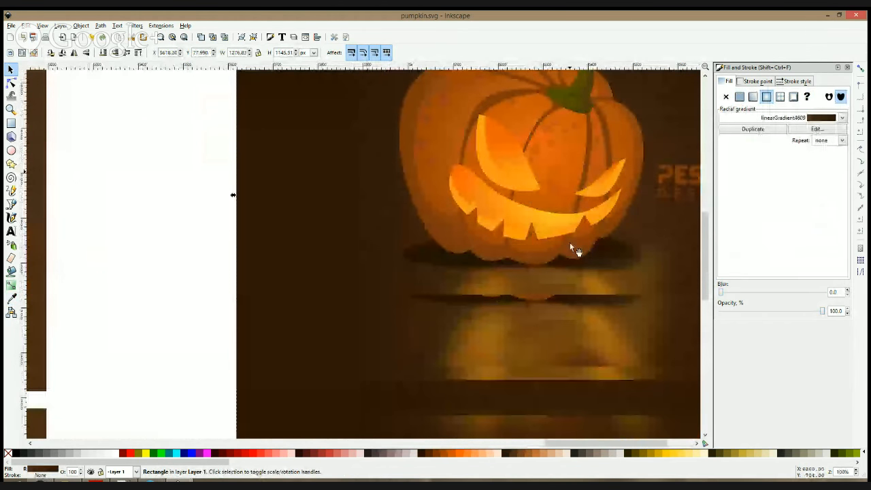
scroll(570, 242, down, 2)
scroll(570, 243, right, 6)
scroll(570, 243, up, 2)
drag(570, 101, 200, 422)
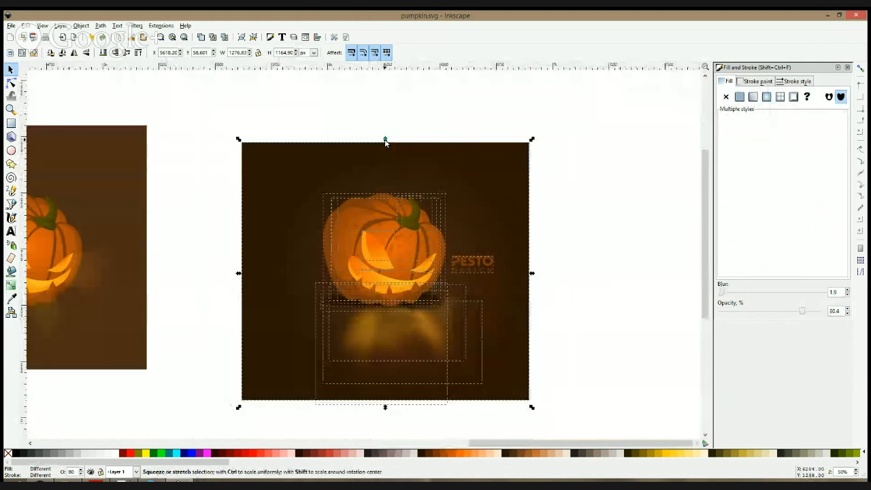
drag(386, 140, 386, 207)
key(3)
key(1)
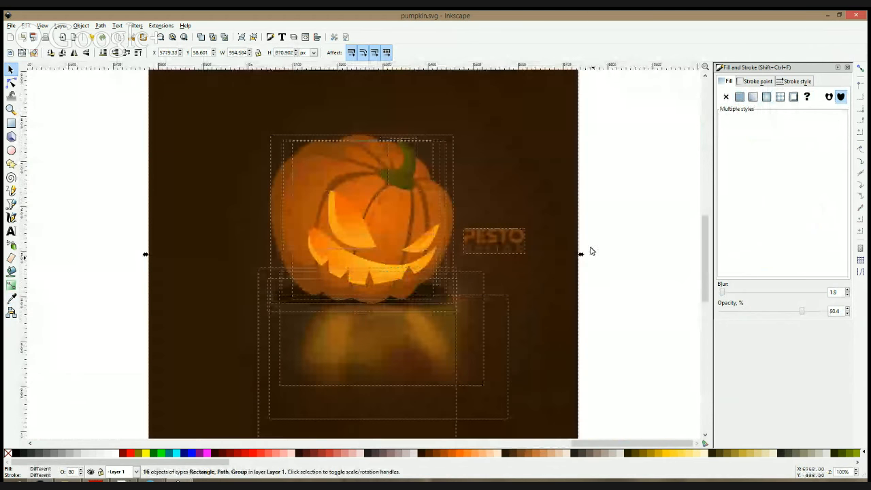
drag(581, 256, 582, 225)
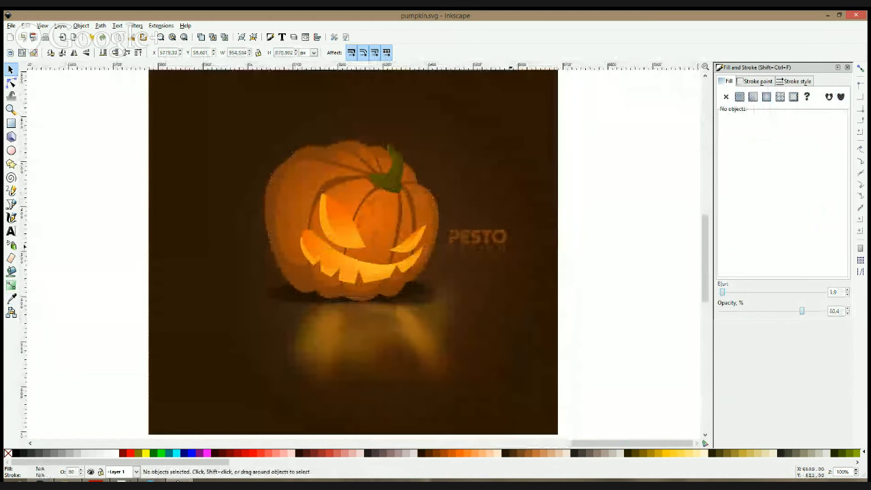
- Shift the logo slightly farther to the right of the pumpkin, and check the finished composition
click(504, 246)
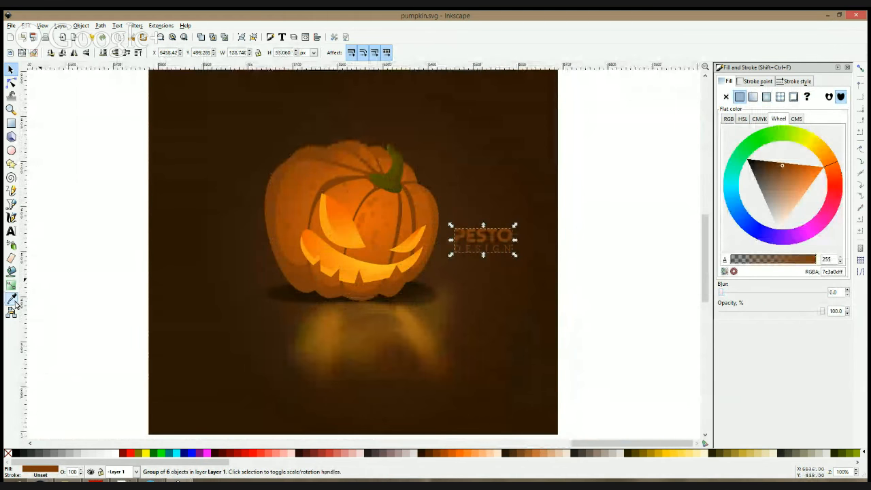
scroll(544, 197, down, 1)
drag(569, 158, 599, 183)
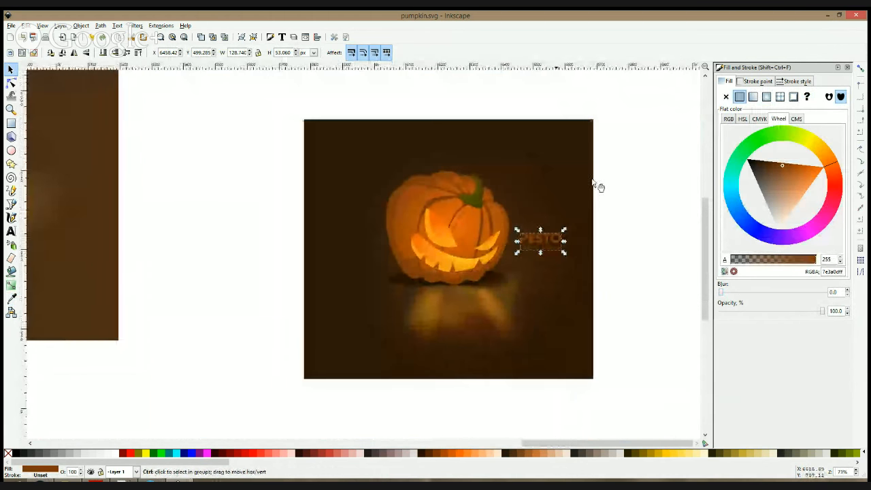
scroll(549, 192, up, 2)
scroll(582, 194, down, 1)
click(674, 150)
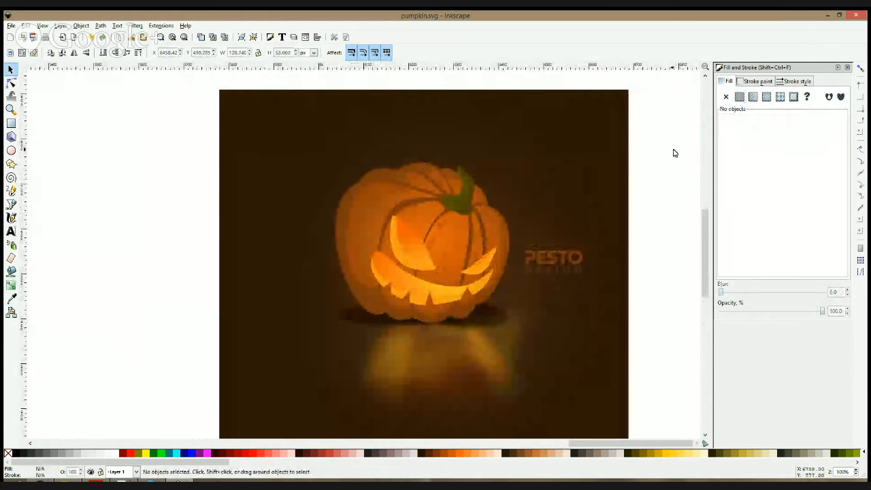